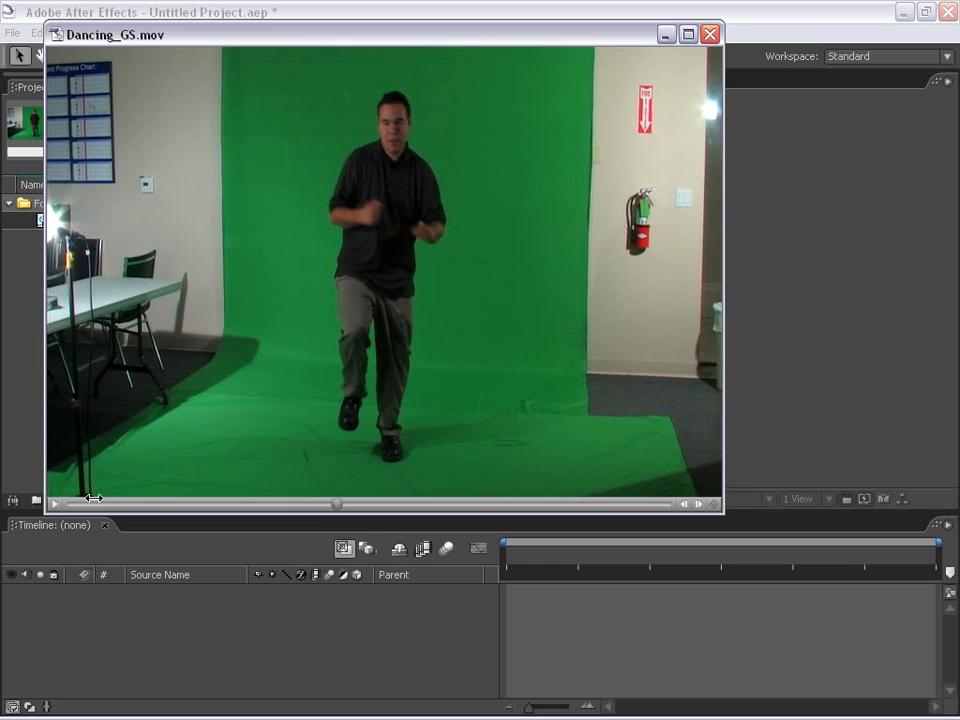
Step: Play the Dancing_GS.mov footage preview to review the clip, and close its viewer window
left_click(45, 504)
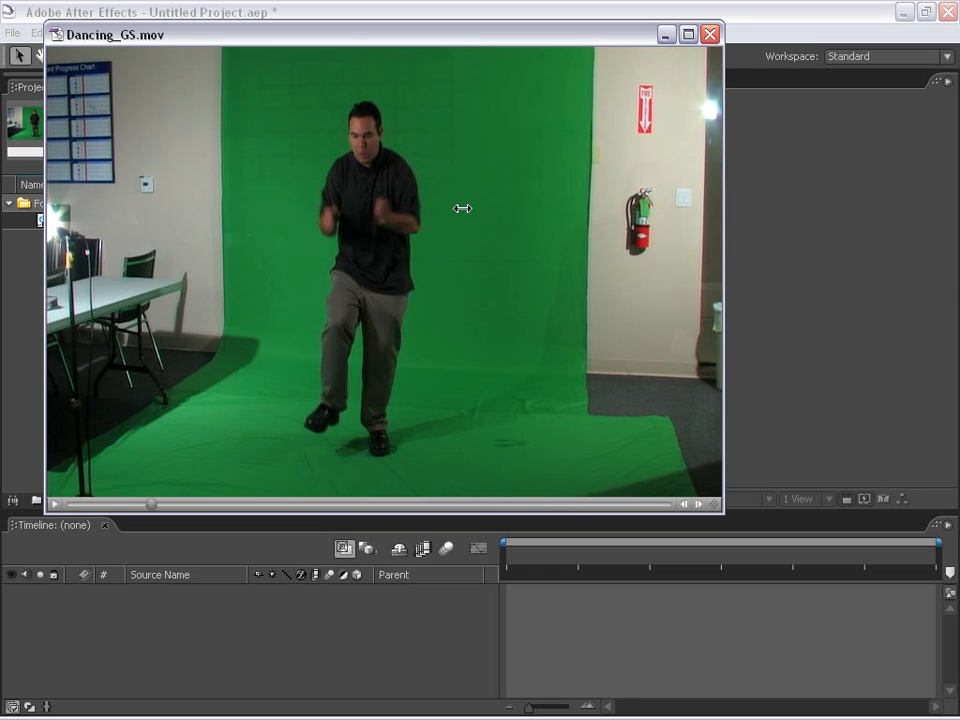
left_click(710, 35)
left_click(157, 317)
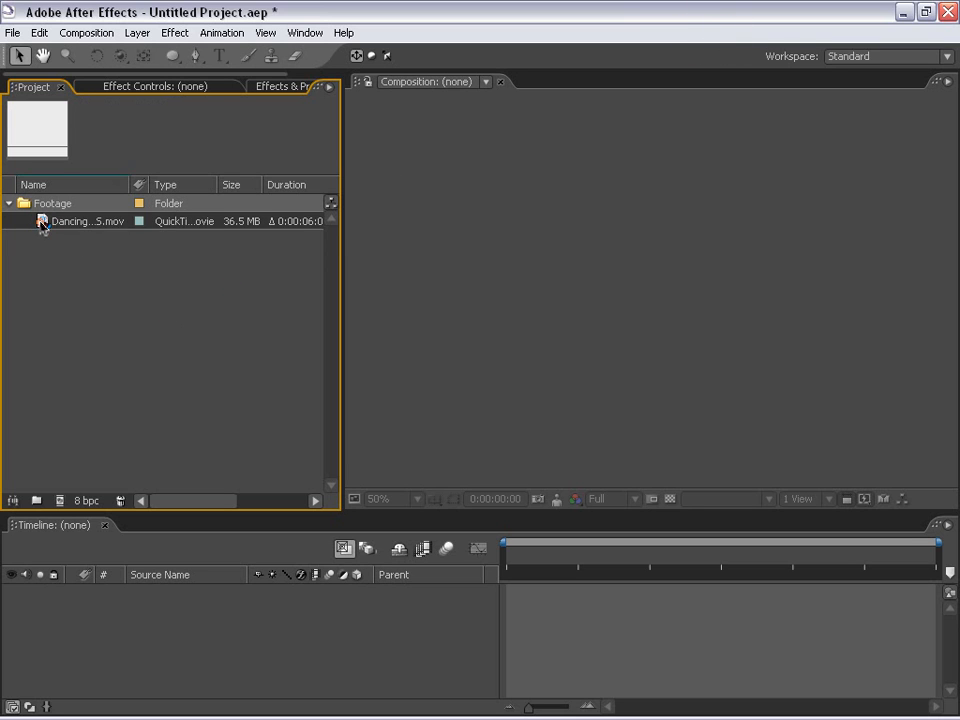
Step: Create a new composition from the Dancing_GS.mov footage
left_click_drag(42, 221, 471, 234)
scroll(561, 326, "down", 1)
key("space")
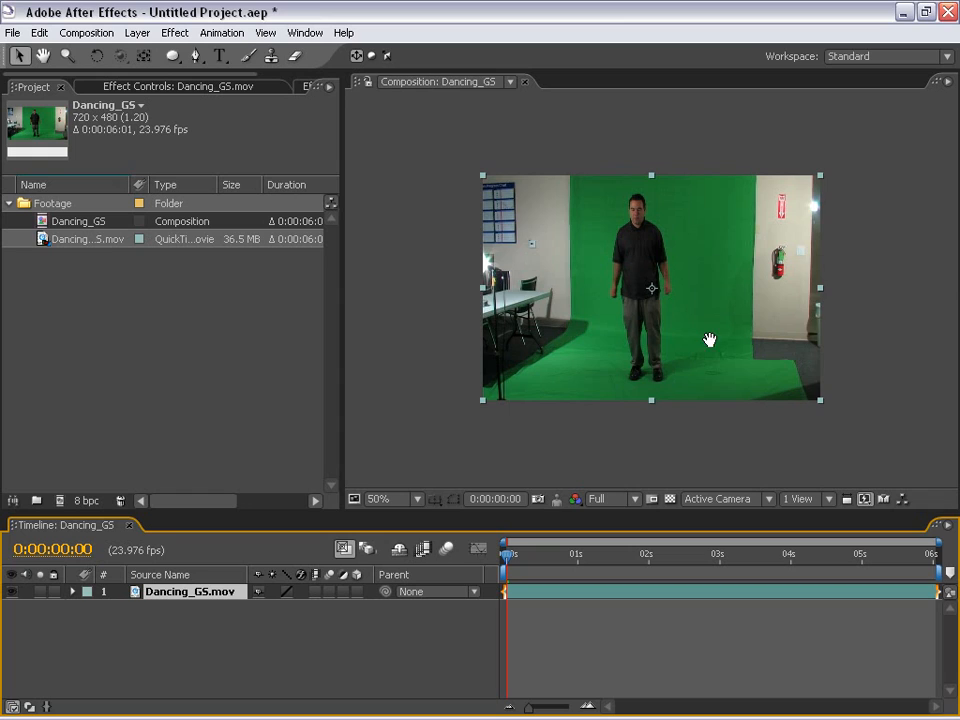
left_click_drag(709, 340, 674, 336)
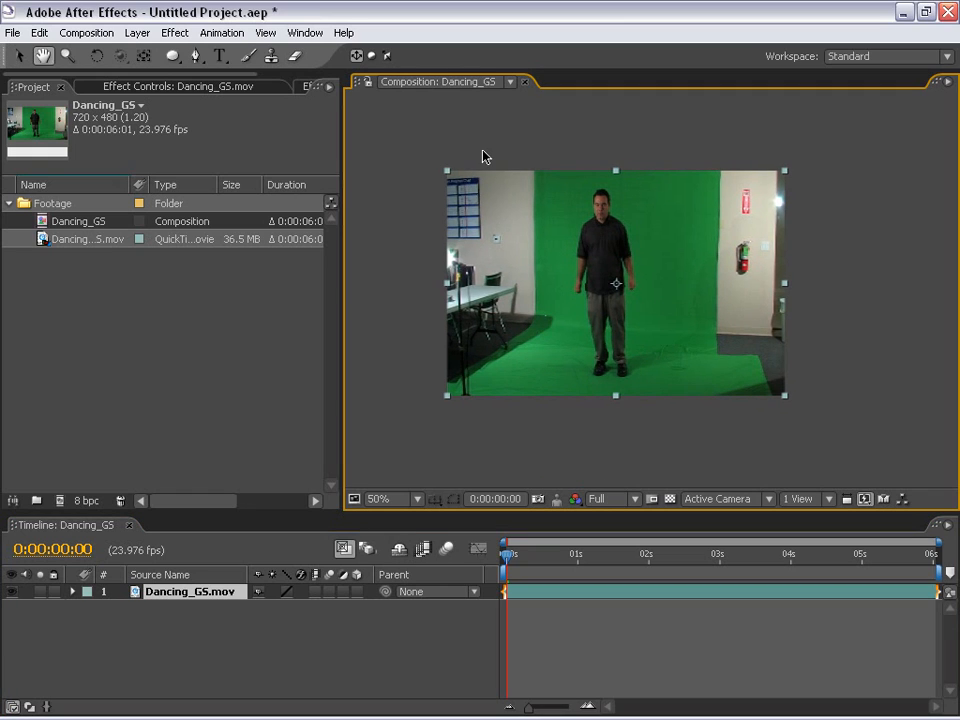
Step: Apply the Keylight effect to the Dancing_GS.mov layer and sample the green backdrop beside the man as the Screen Colour
left_click(557, 595)
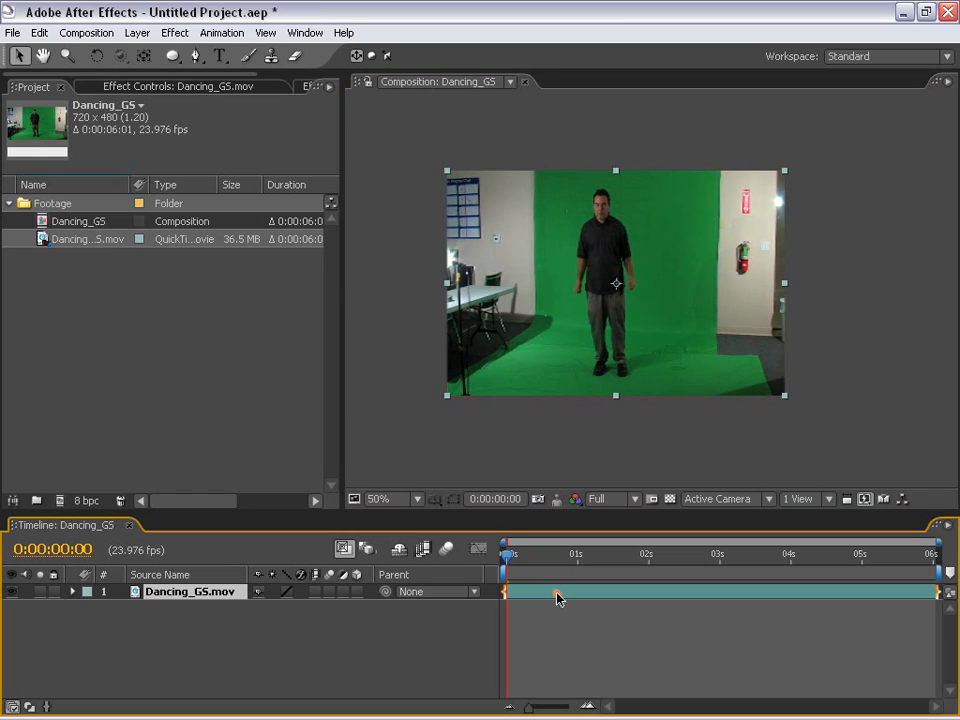
left_click(175, 33)
mouse_move(198, 270)
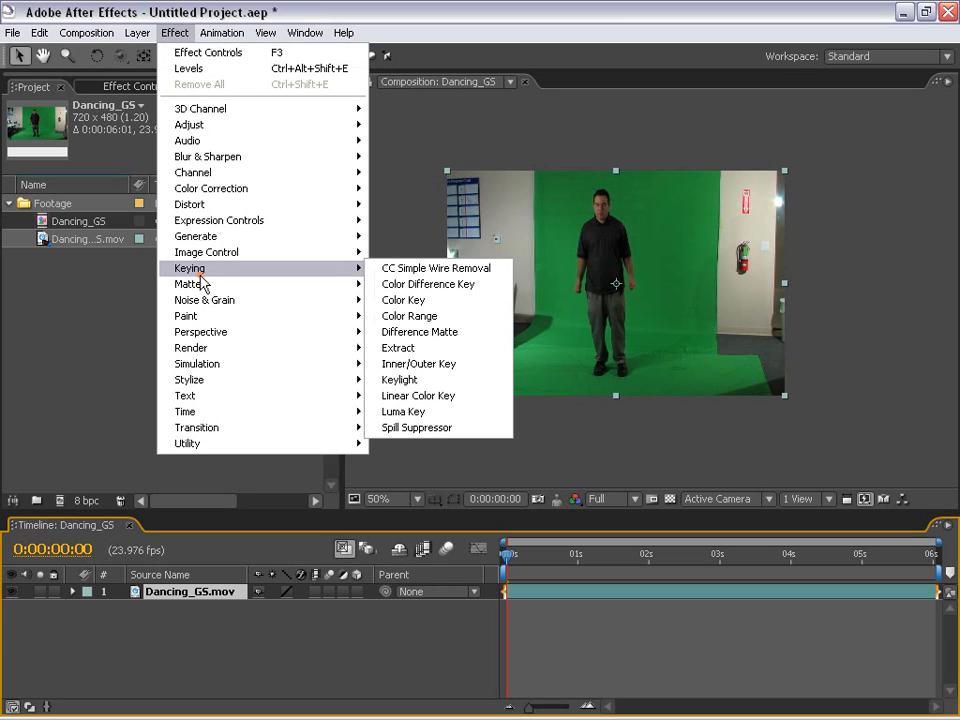
left_click(430, 380)
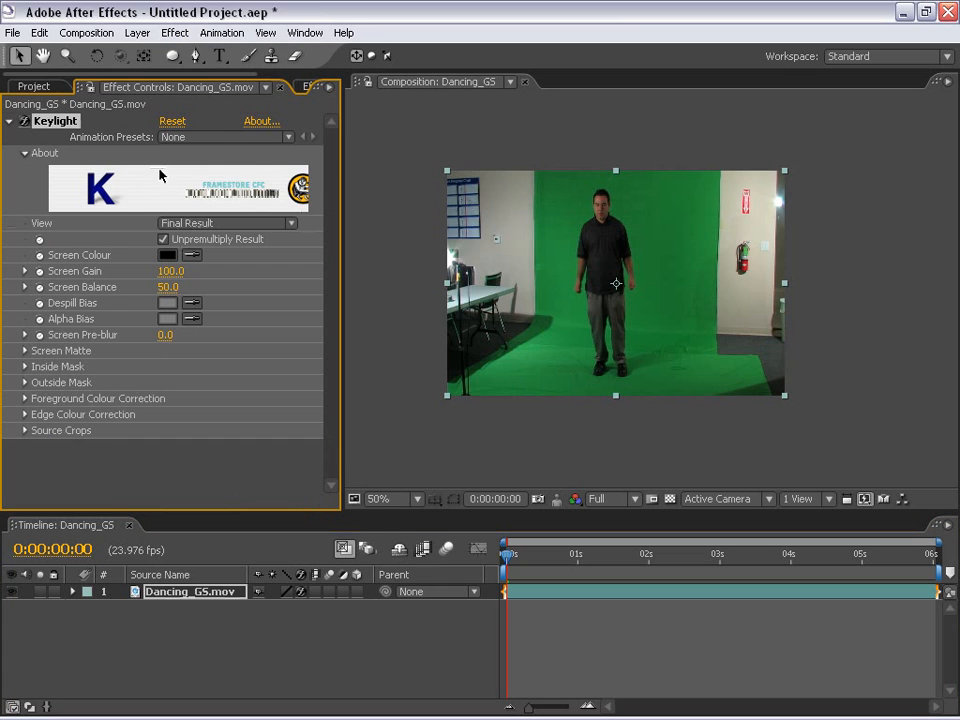
left_click(191, 255)
left_click(646, 245)
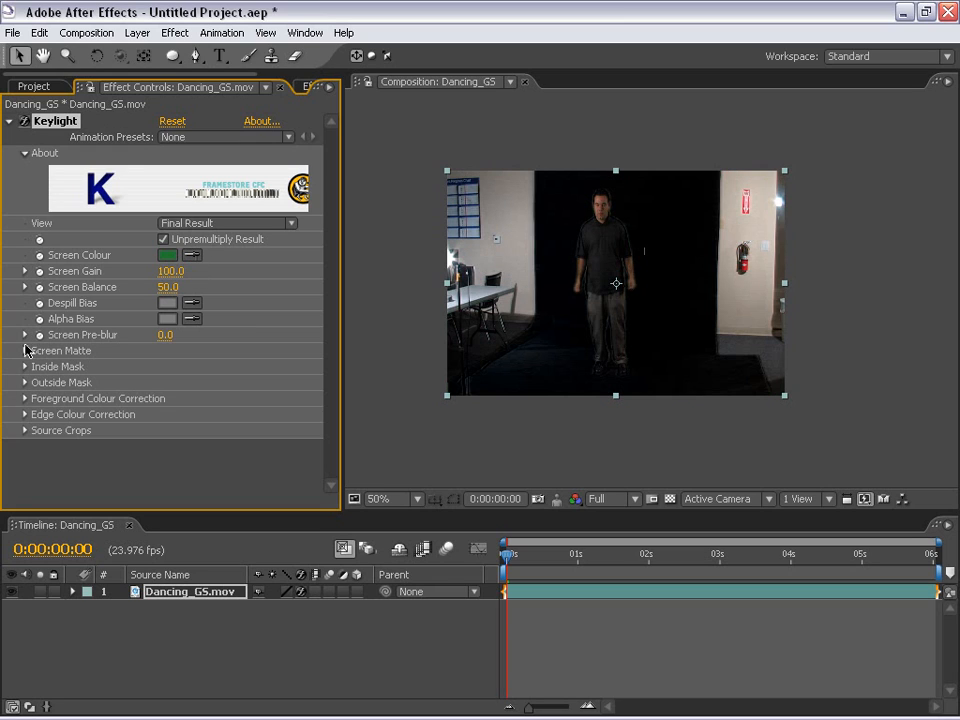
Step: Set Keylight's Screen Pre-blur to 2
left_click(165, 335)
type("2")
key("Return")
Step: In Keylight's Screen Matte settings, set Clip Black to 50 and Clip White to 70
left_click(24, 351)
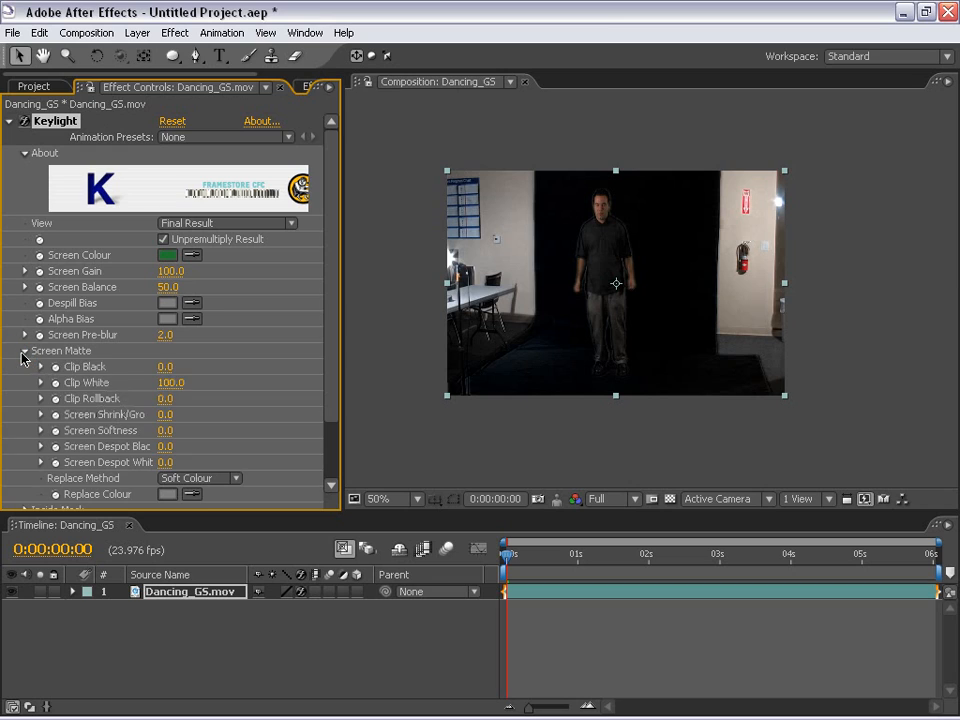
left_click(170, 367)
type("50")
key("Return")
left_click(172, 383)
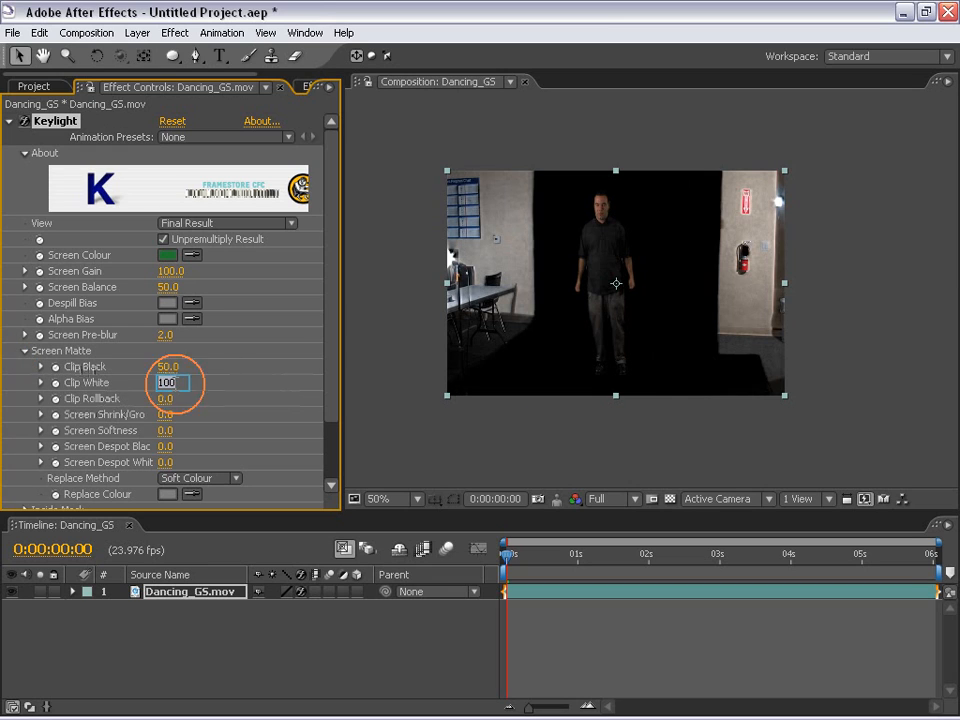
type("70")
key("Return")
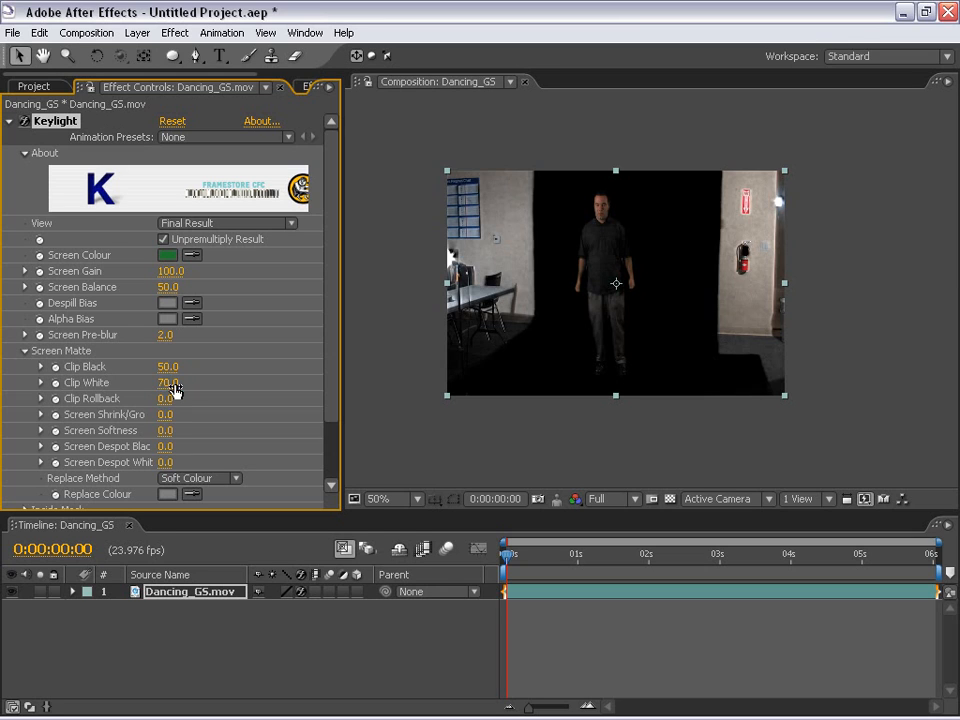
Step: Turn on the transparency grid and check the key around the man's legs and shoes
left_click(670, 498)
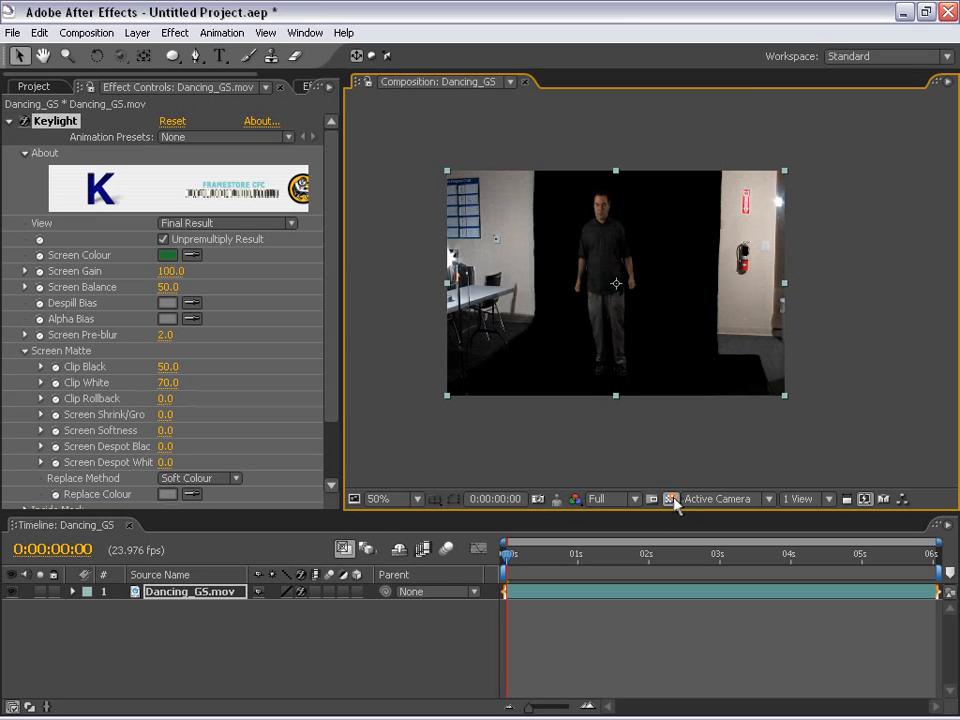
scroll(617, 253, "up", 2)
left_click_drag(498, 242, 623, 215)
left_click_drag(639, 389, 634, 200)
left_click_drag(672, 366, 655, 292)
left_click_drag(586, 251, 586, 280)
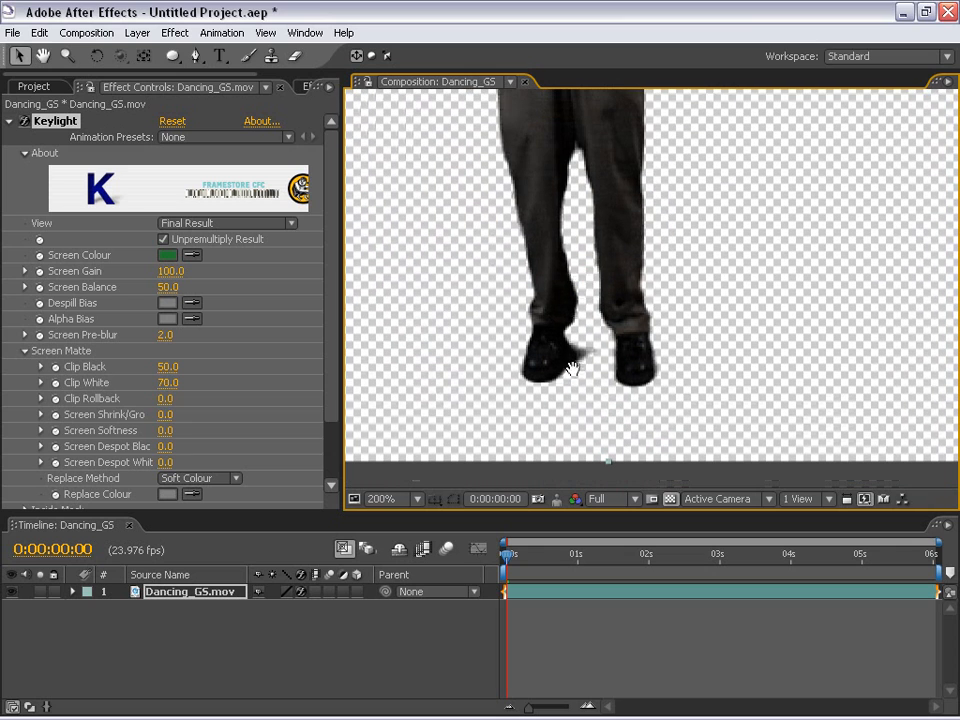
Step: Set Keylight's Clip Black to 55 and check the key over the whole figure
left_click(166, 382)
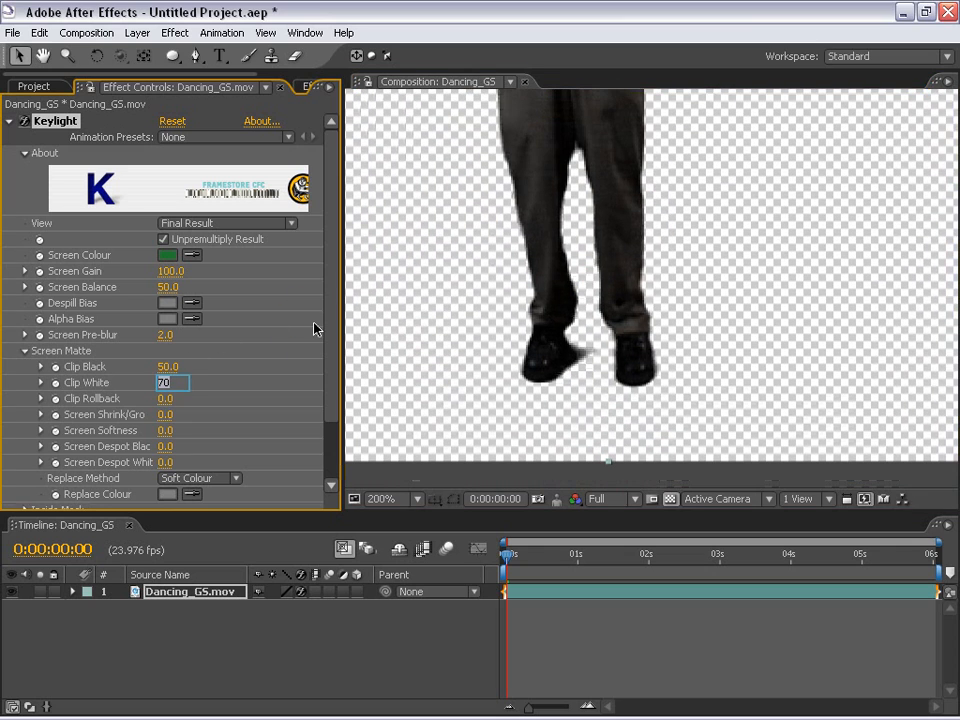
left_click(190, 367)
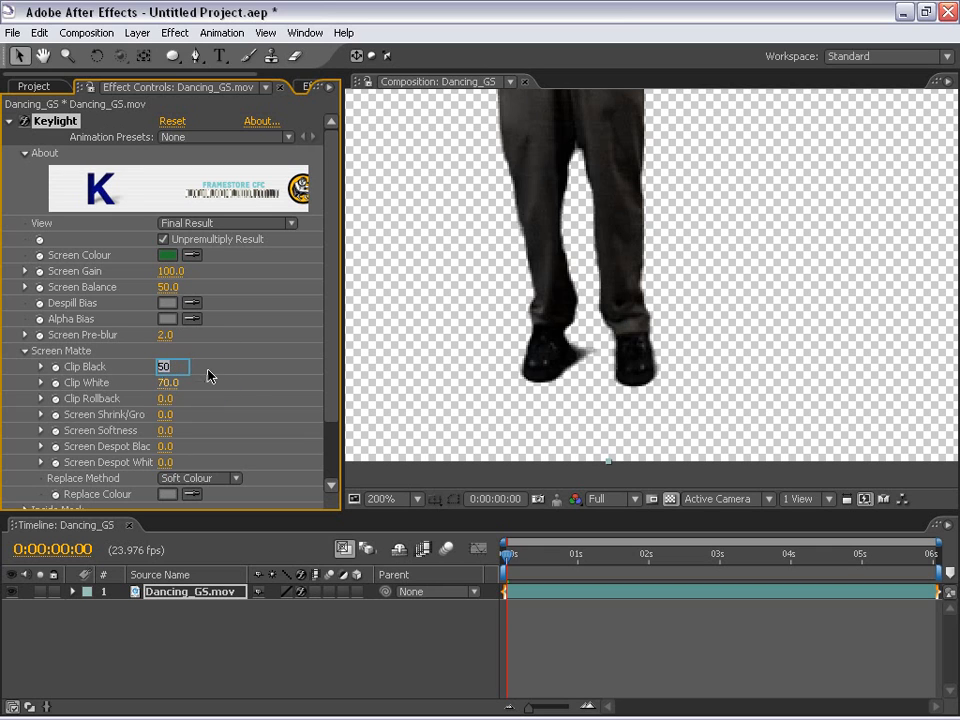
type("55")
key("Return")
scroll(570, 173, "down", 1)
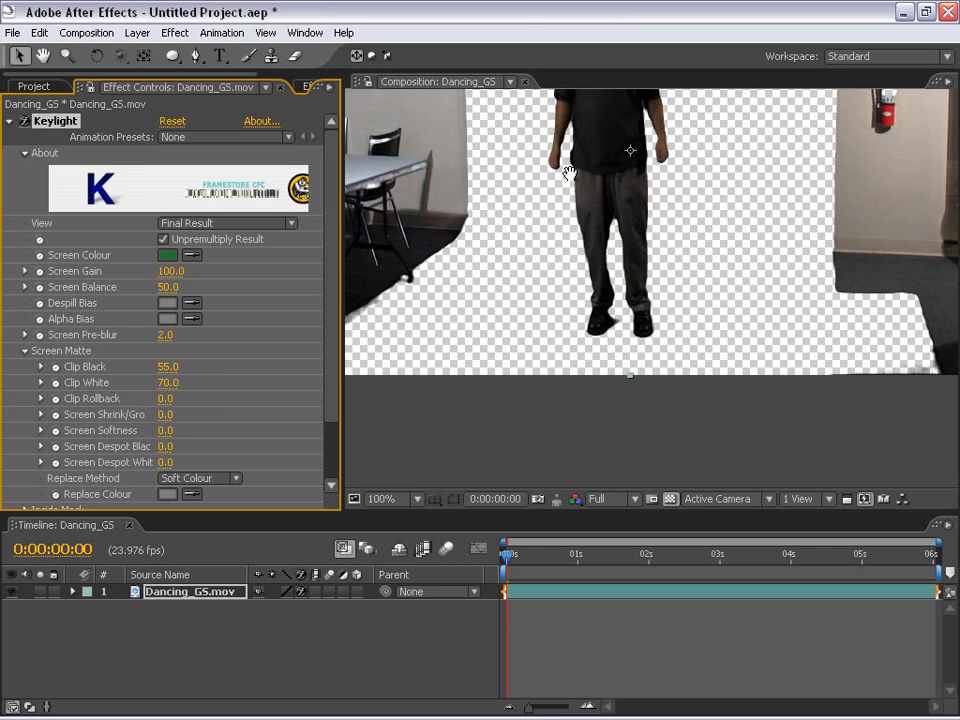
left_click_drag(570, 173, 554, 311)
left_click_drag(642, 206, 622, 252)
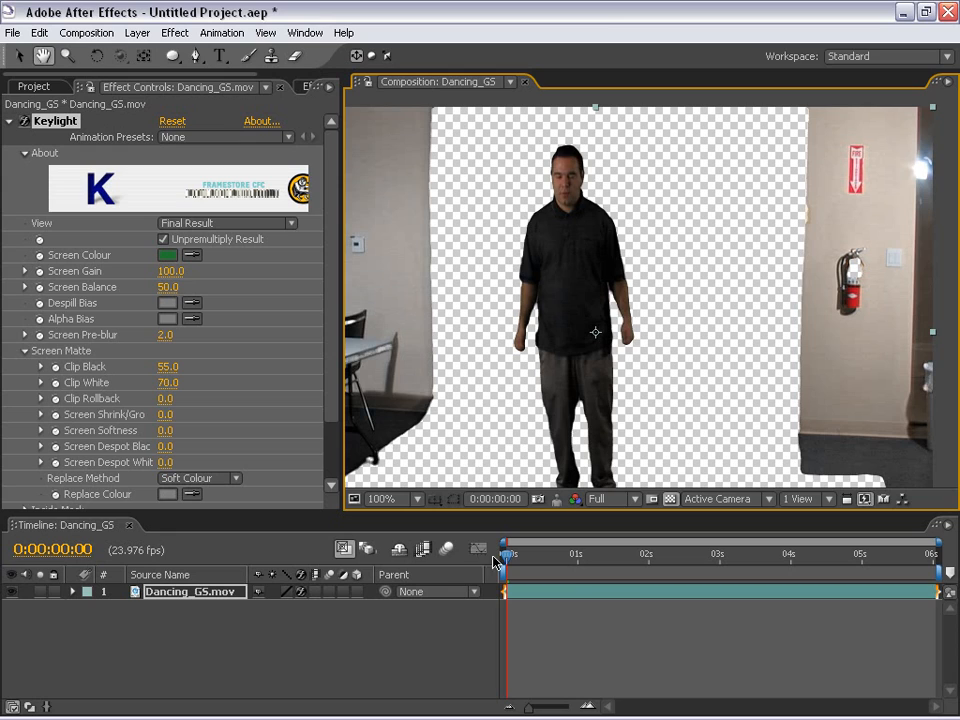
left_click(574, 632)
scroll(574, 381, "down", 1)
left_click_drag(574, 381, 548, 353)
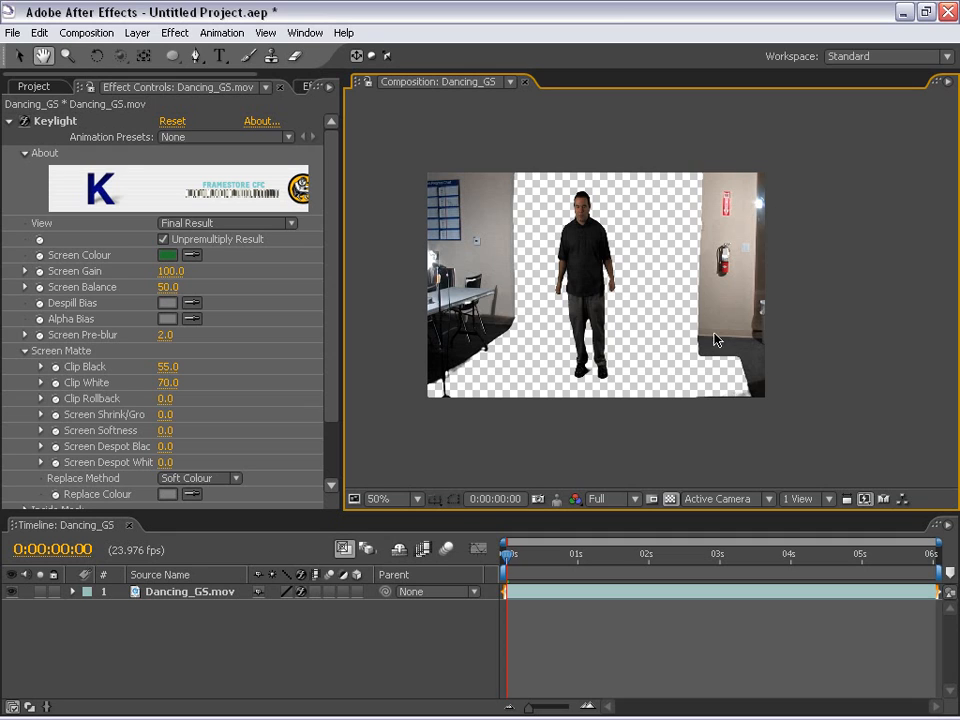
Step: Disable Keylight temporarily to examine the green backdrop and the fire extinguisher in the original footage, and re-enable the effect
left_click(23, 121)
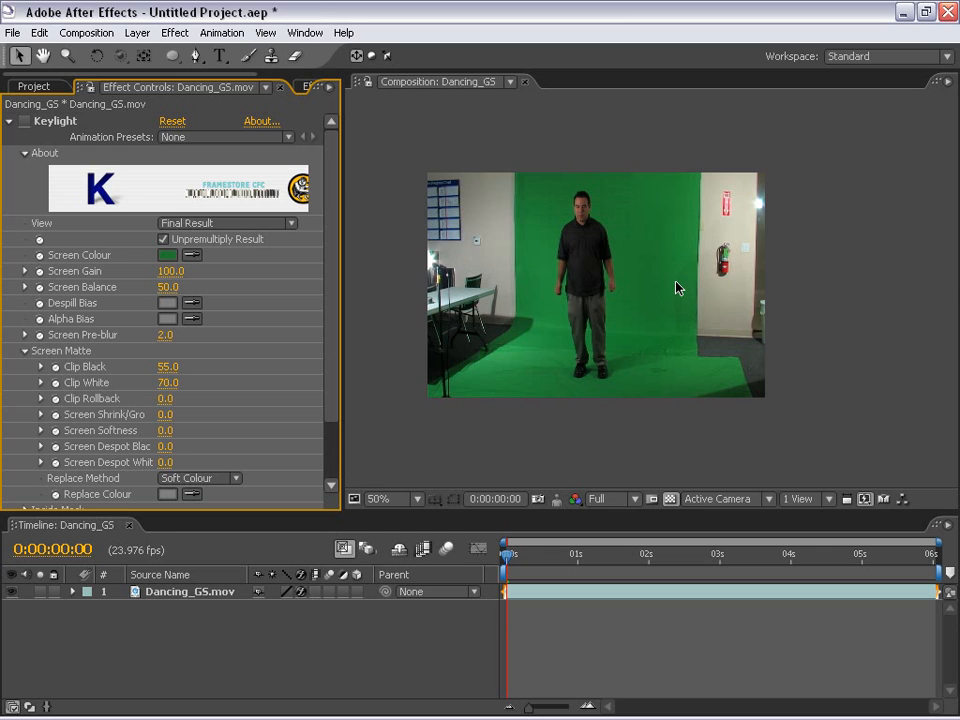
scroll(730, 313, "up", 1)
key("space")
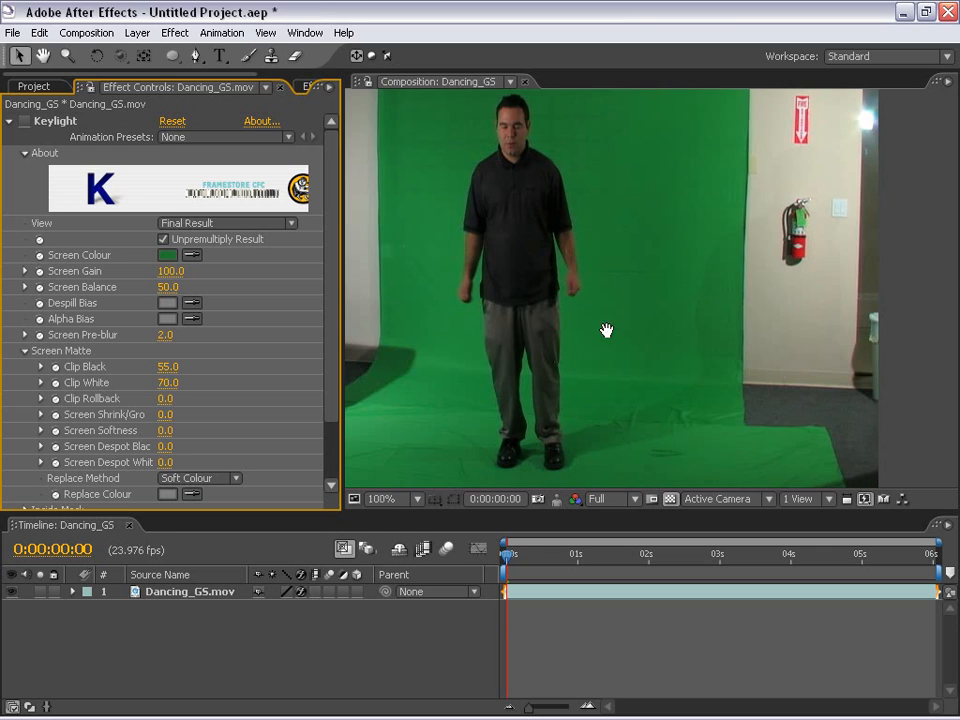
left_click_drag(722, 302, 553, 302)
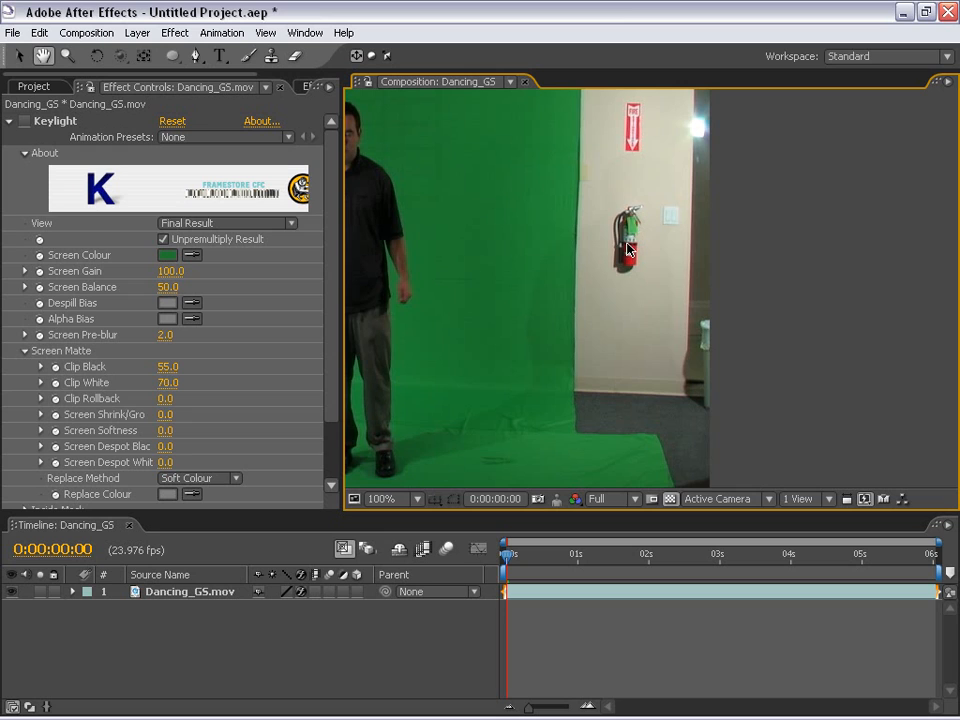
scroll(606, 236, "up", 1)
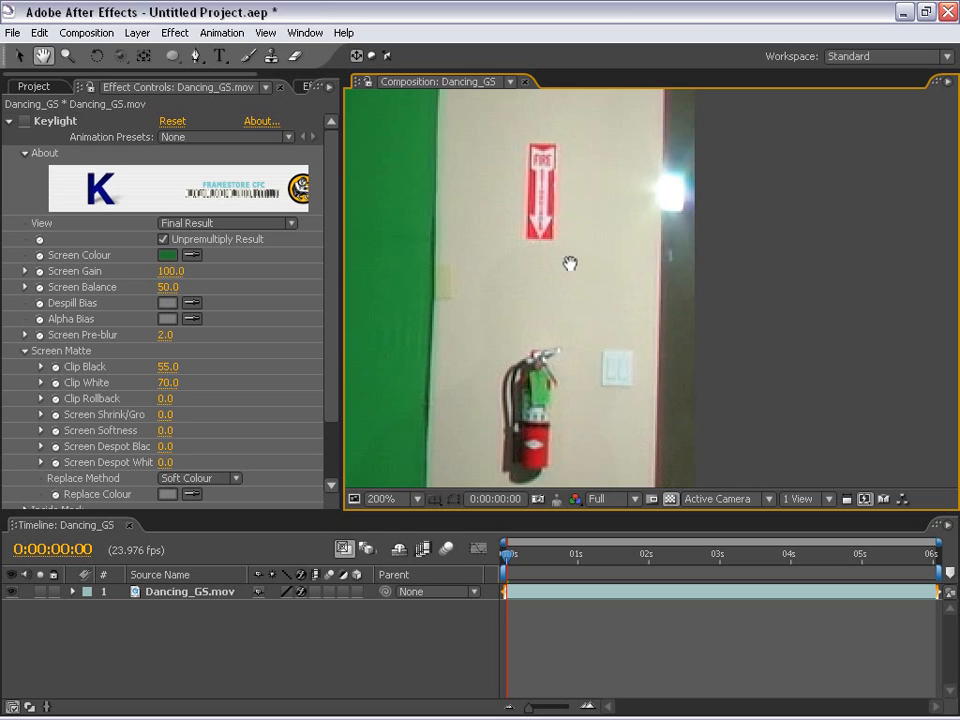
left_click_drag(491, 413, 630, 290)
scroll(630, 290, "down", 1)
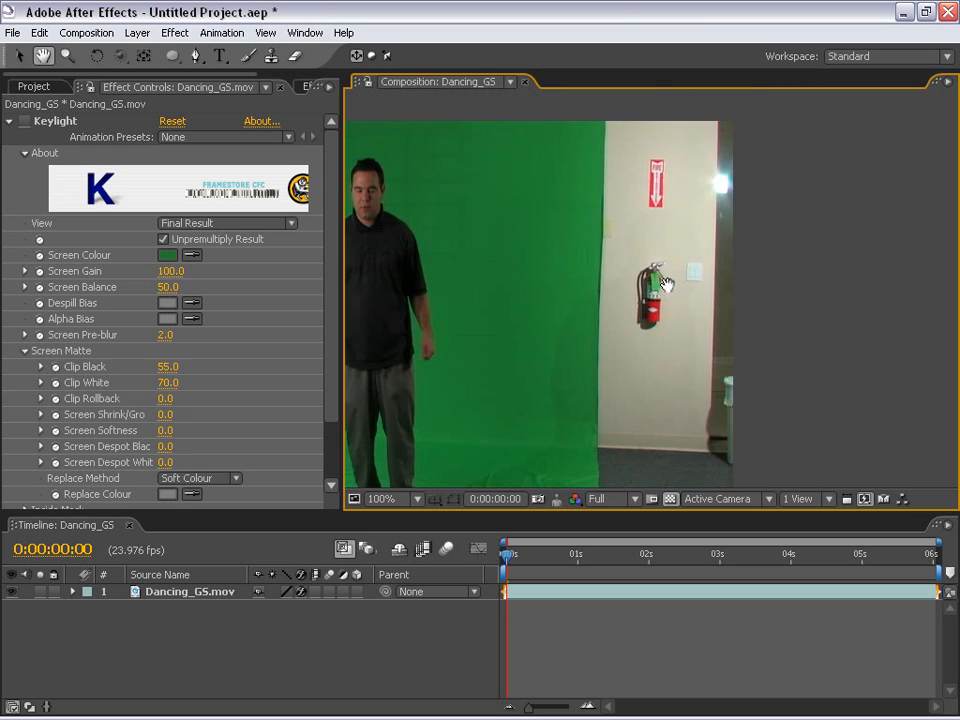
scroll(504, 317, "down", 1)
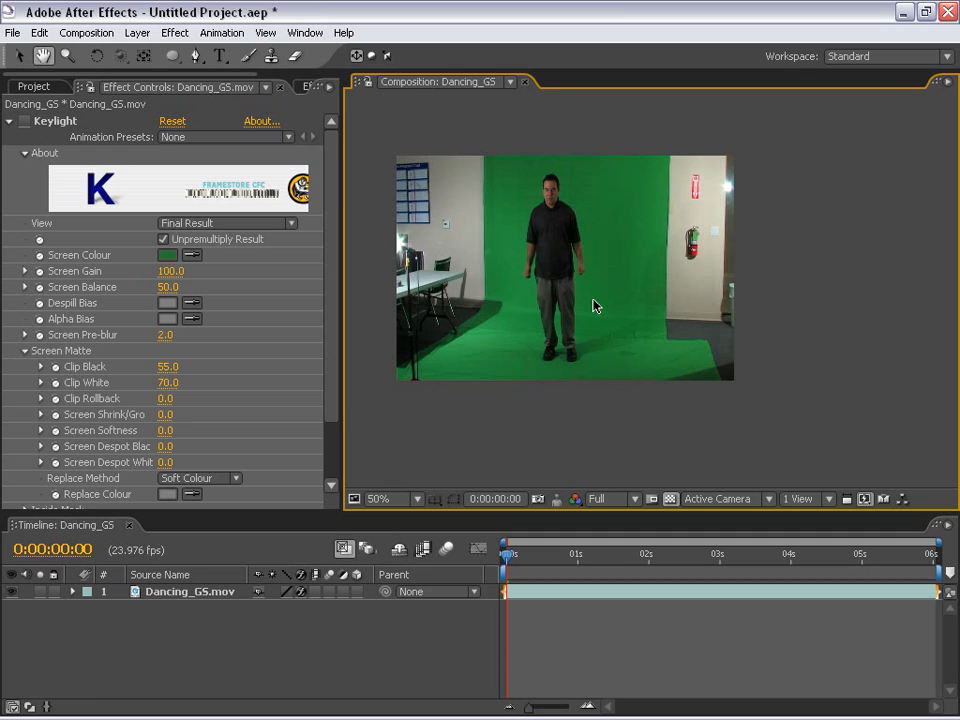
left_click_drag(497, 316, 522, 307)
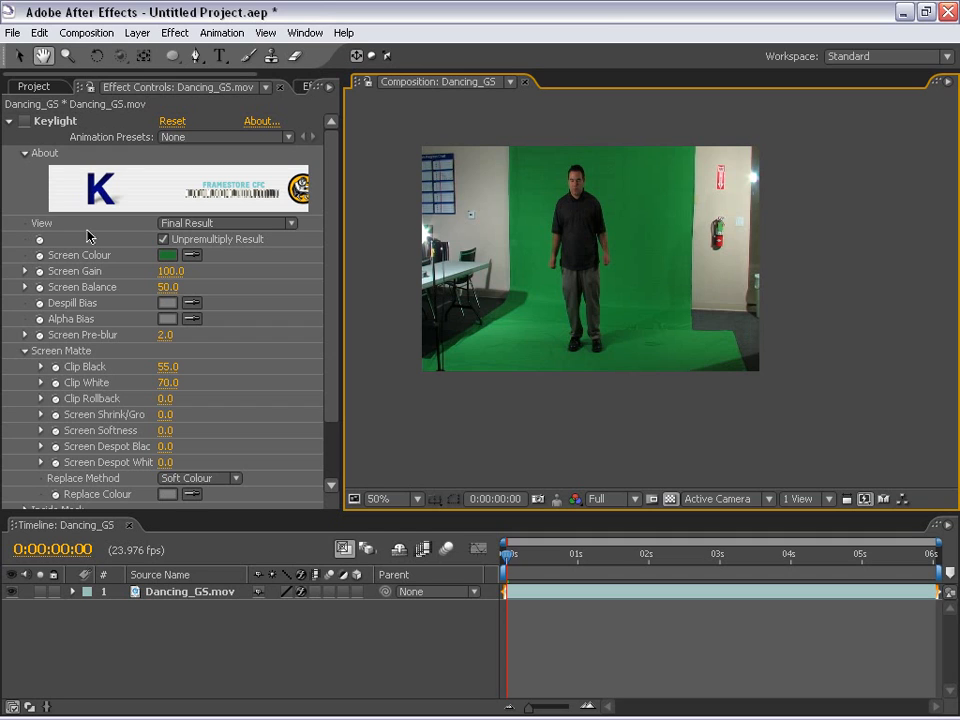
key("v")
left_click(24, 121)
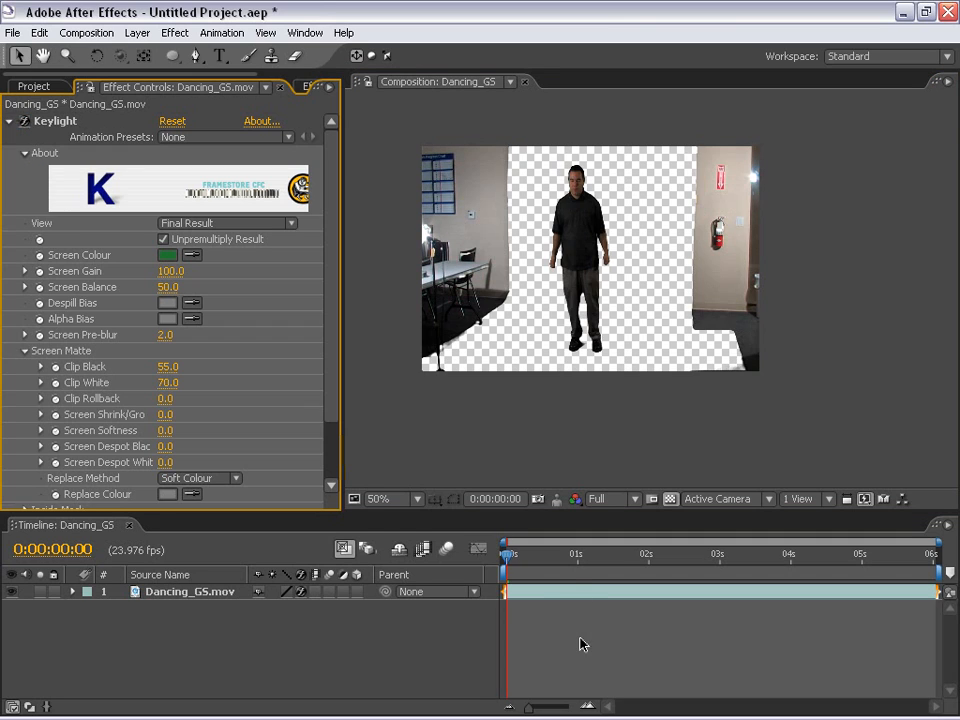
Step: Scrub the Dancing_GS.mov layer to about 0:00:04:10 to check the man's movement within the keyed area, and return to the first frame
left_click(579, 638)
left_click(546, 591)
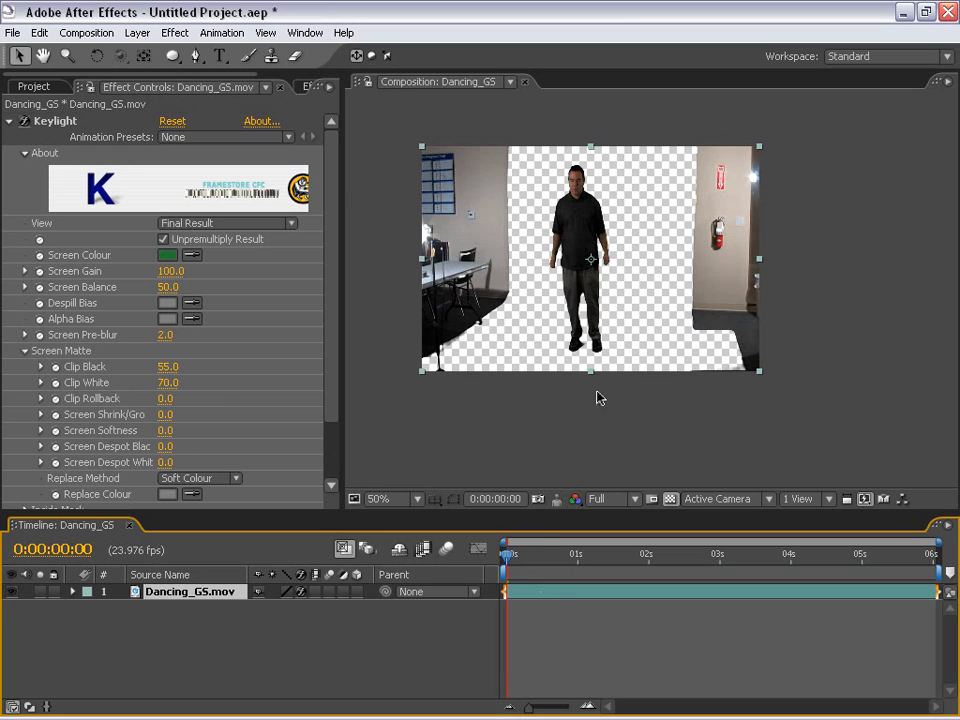
left_click_drag(527, 555, 820, 555)
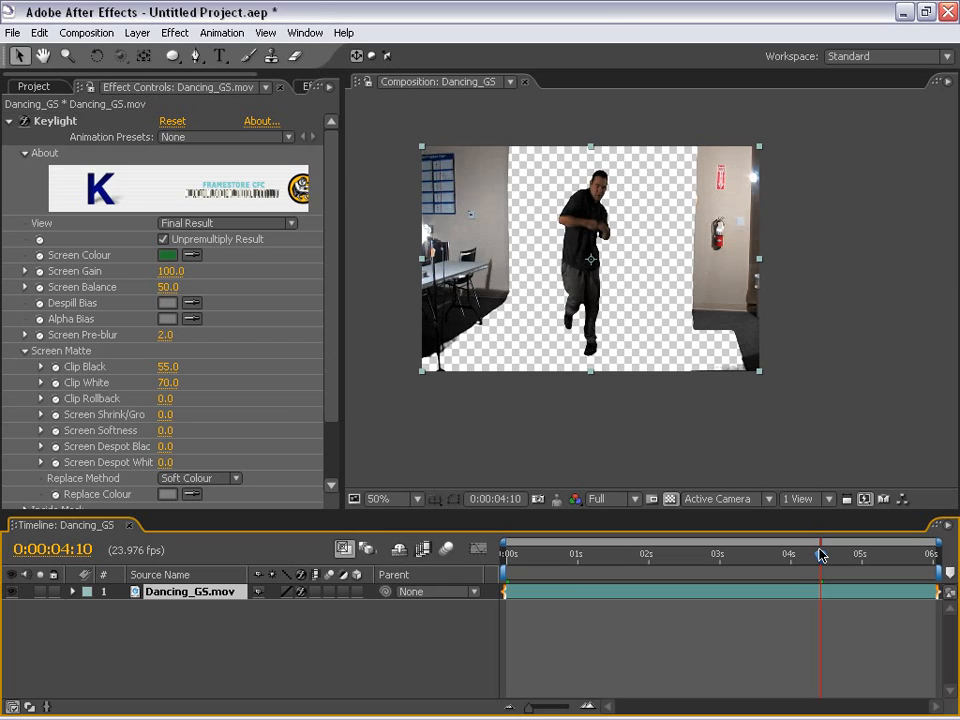
left_click_drag(820, 555, 480, 568)
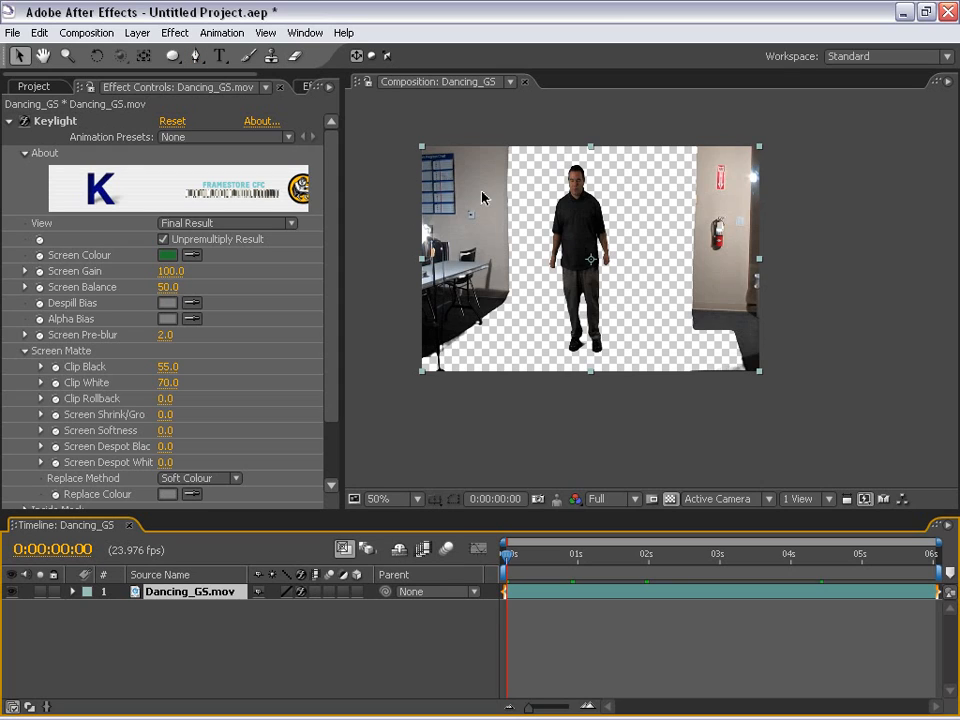
Step: Activate the Pen tool with RotoBezier turned off and centre the footage for drawing
left_click(196, 56)
left_click(414, 57)
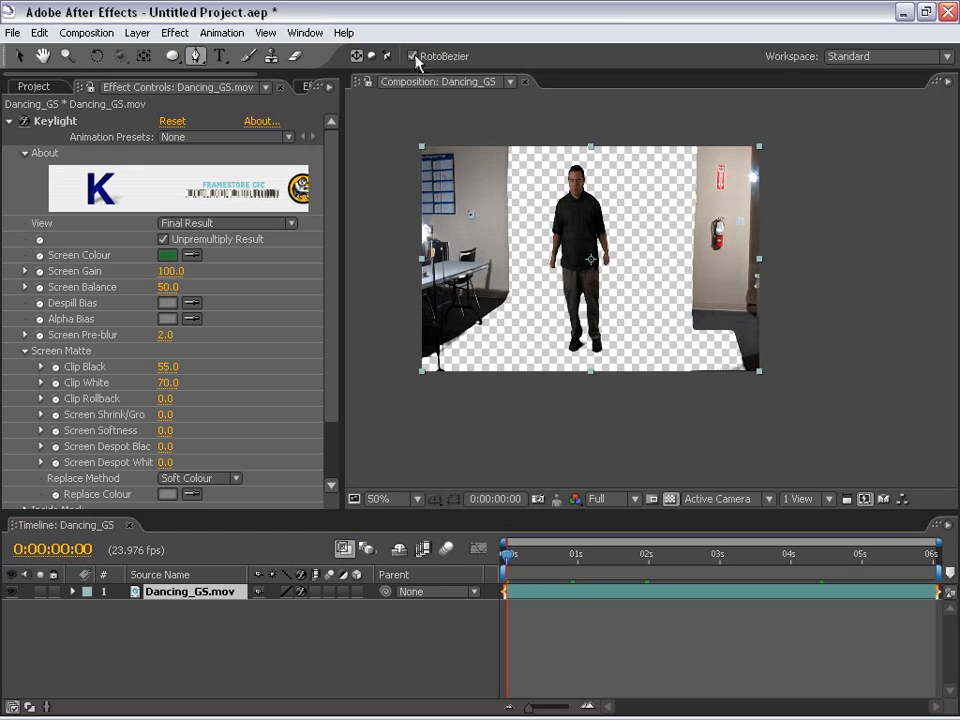
key("h")
left_click_drag(576, 248, 576, 273)
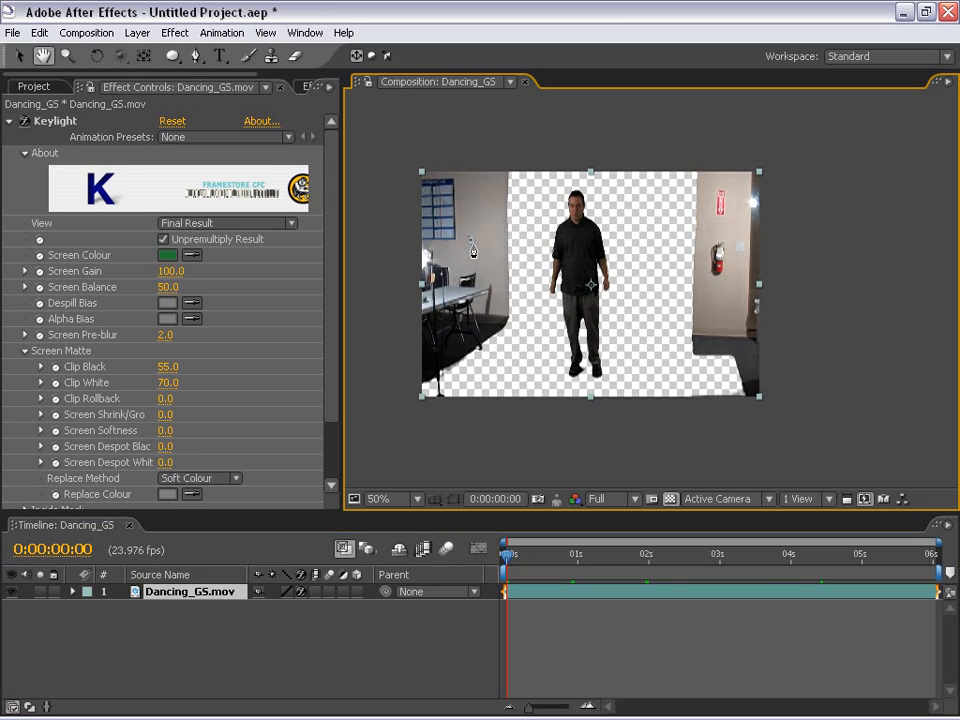
key("g")
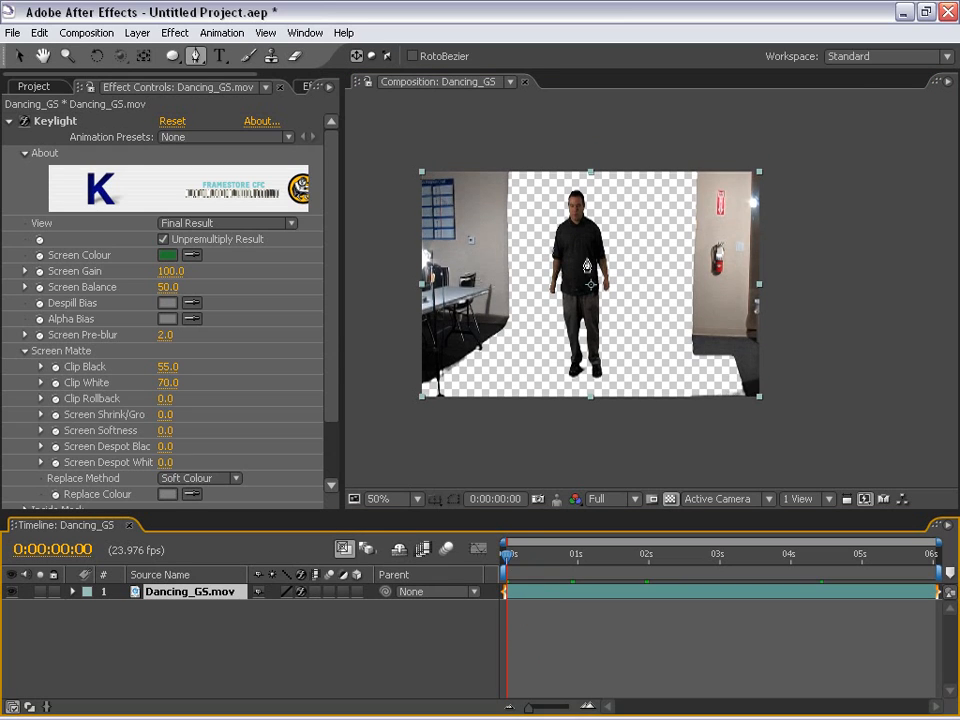
Step: Begin a mask on Dancing_GS.mov at the keyed backdrop's upper-left corner and turn off the transparency grid
key("period")
key("space")
left_click_drag(538, 261, 647, 281)
key("grave")
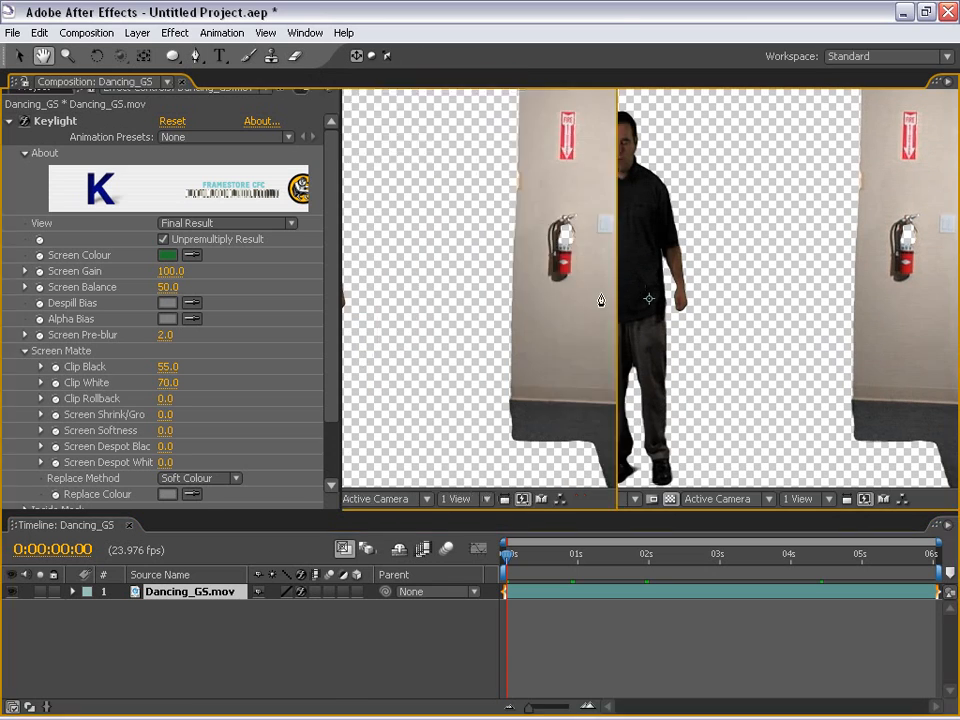
key("space")
left_click_drag(508, 347, 555, 287)
left_click_drag(455, 324, 455, 348)
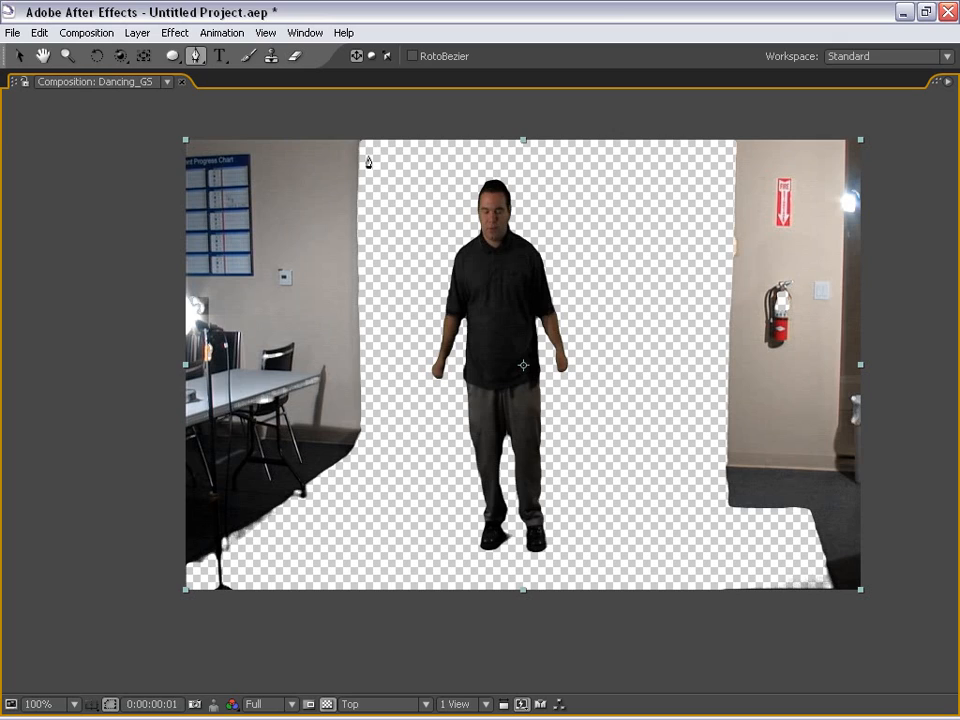
left_click(372, 155)
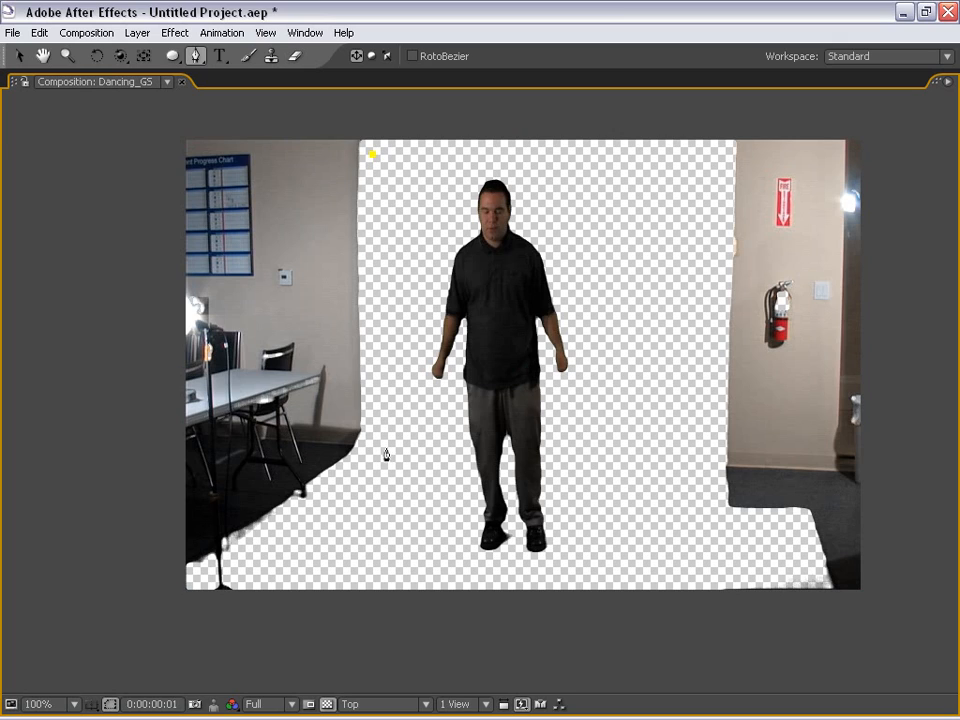
left_click(327, 704)
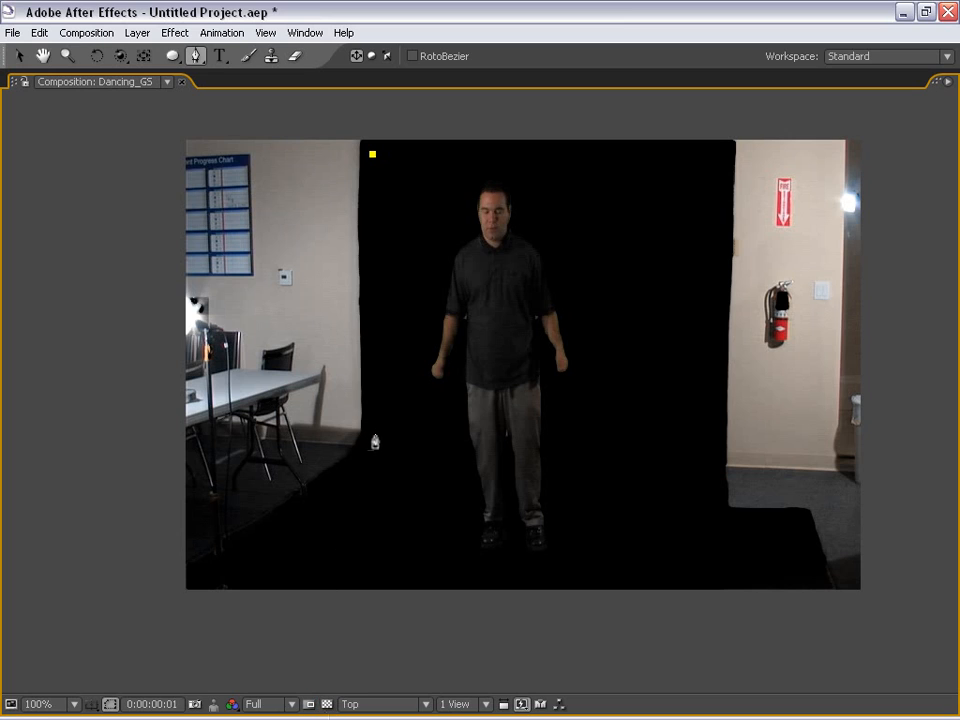
Step: Continue the mask with curved points down the backdrop's left edge, below the man's feet and up its right edge, and close the path
left_click_drag(374, 433, 361, 469)
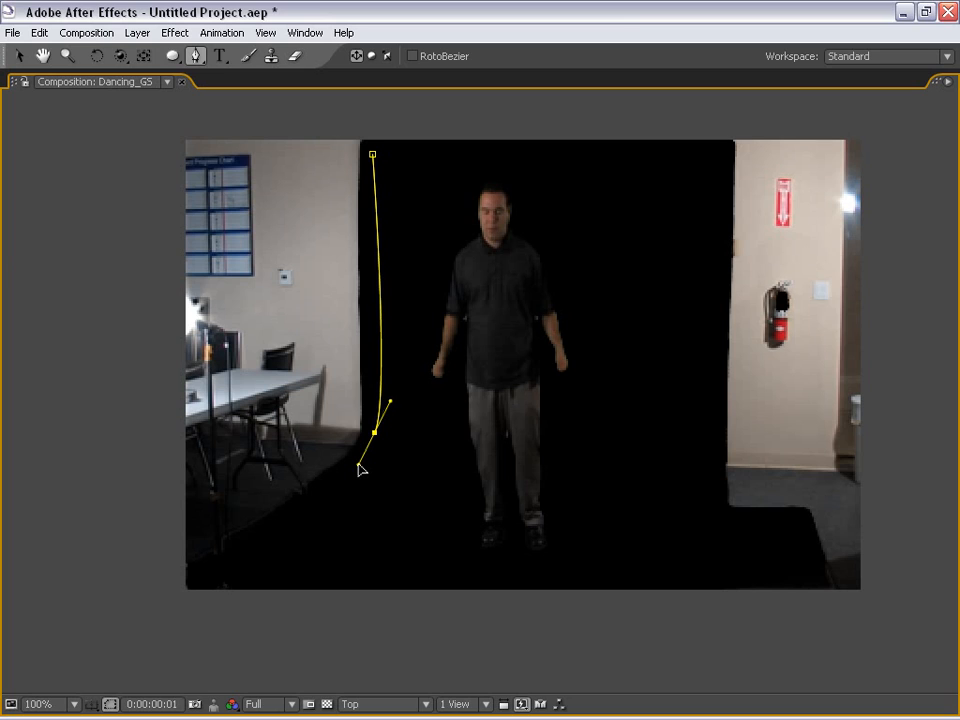
left_click(295, 550)
left_click_drag(585, 567, 702, 554)
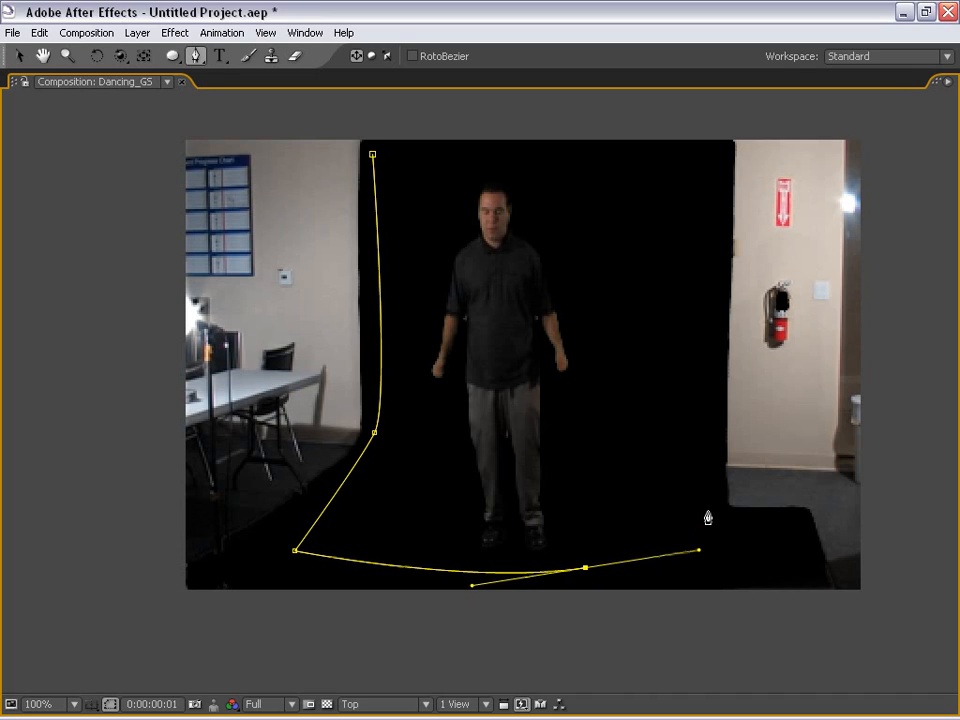
left_click_drag(707, 503, 708, 487)
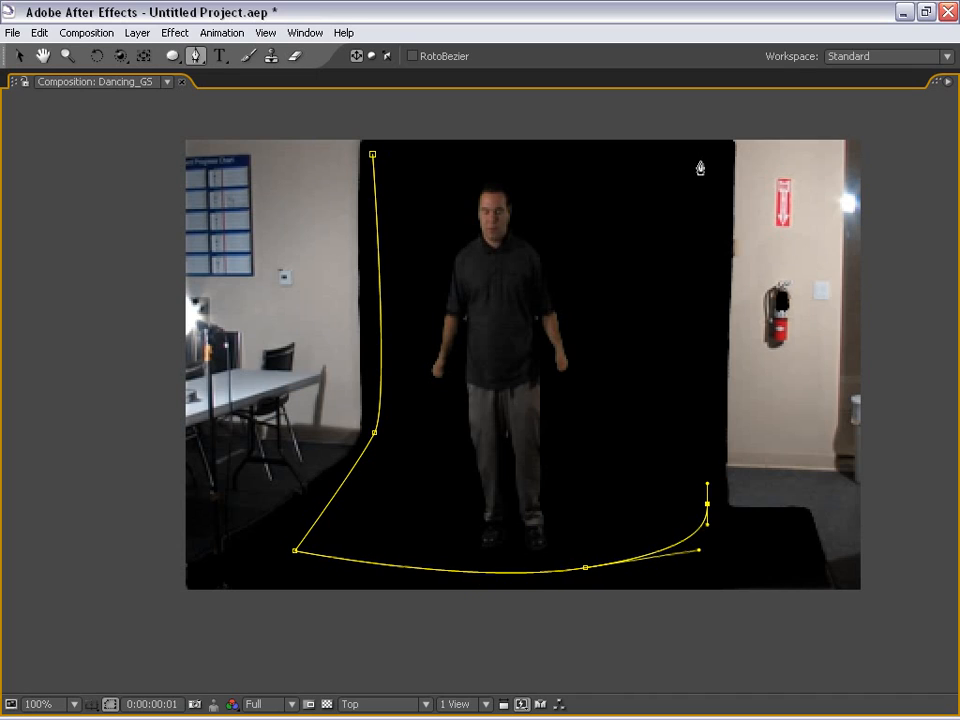
left_click_drag(691, 153, 652, 156)
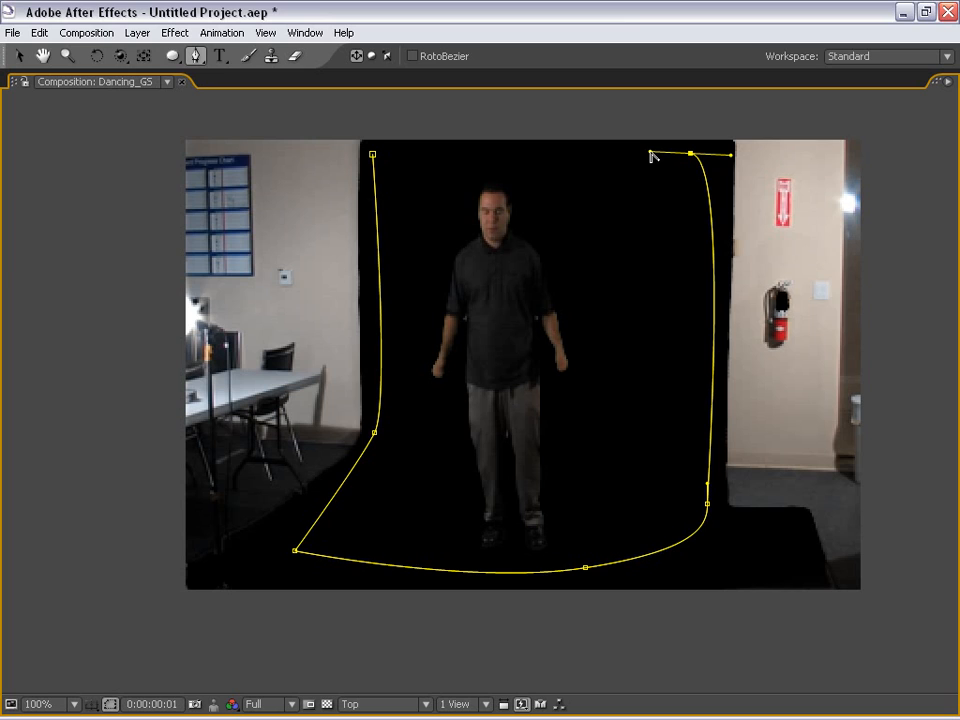
left_click(373, 155)
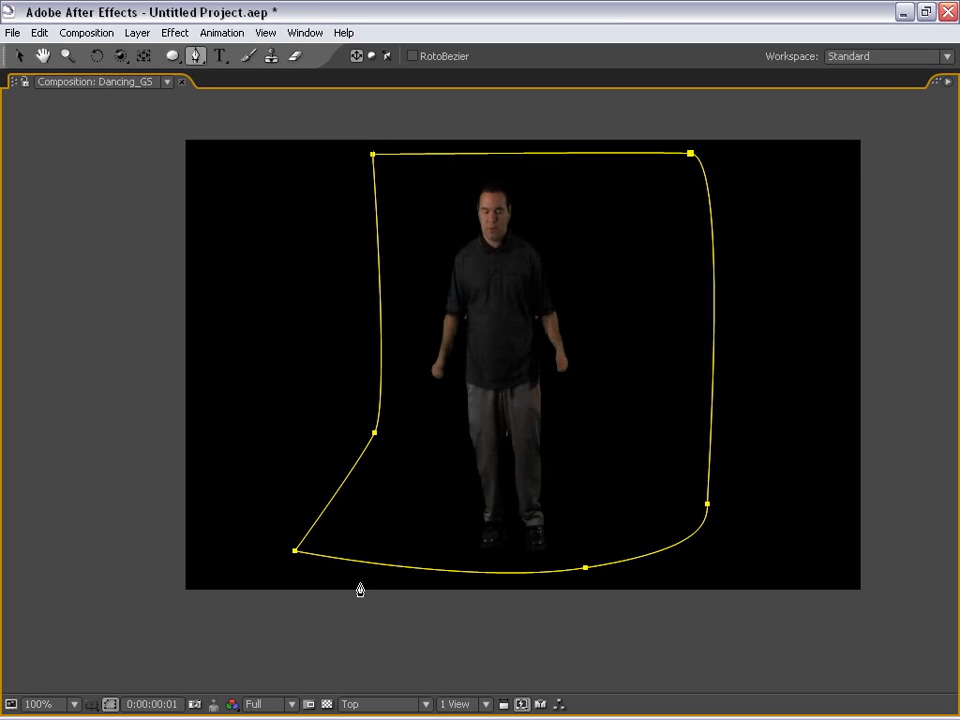
Step: Restore the normal panel layout and deselect the layer to examine the masked man without the mask outline
key("v")
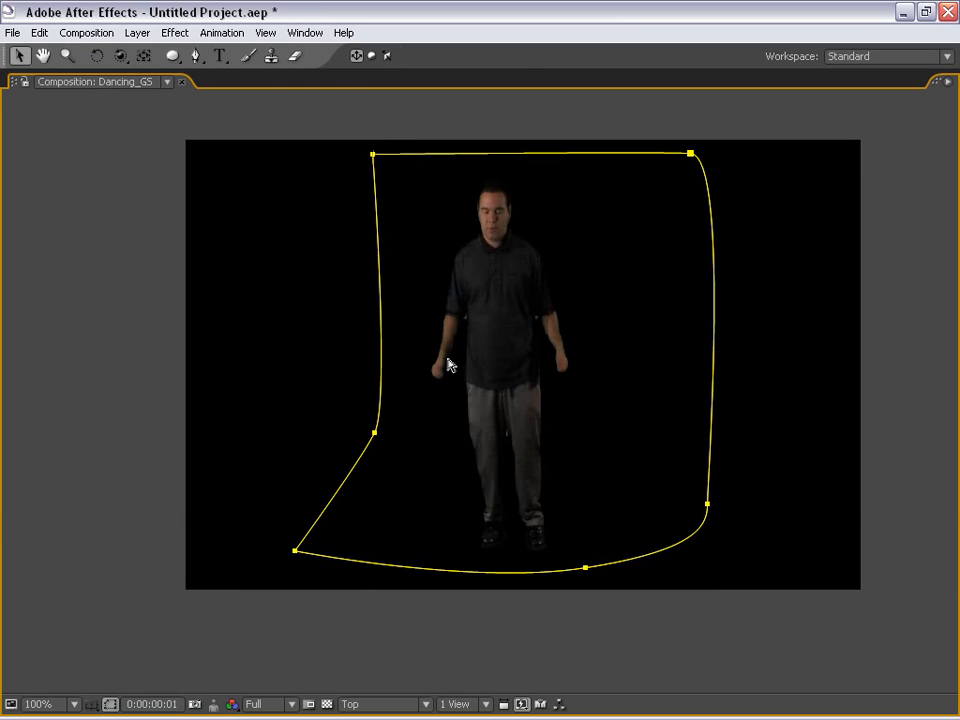
key("grave")
scroll(598, 345, "down", 2)
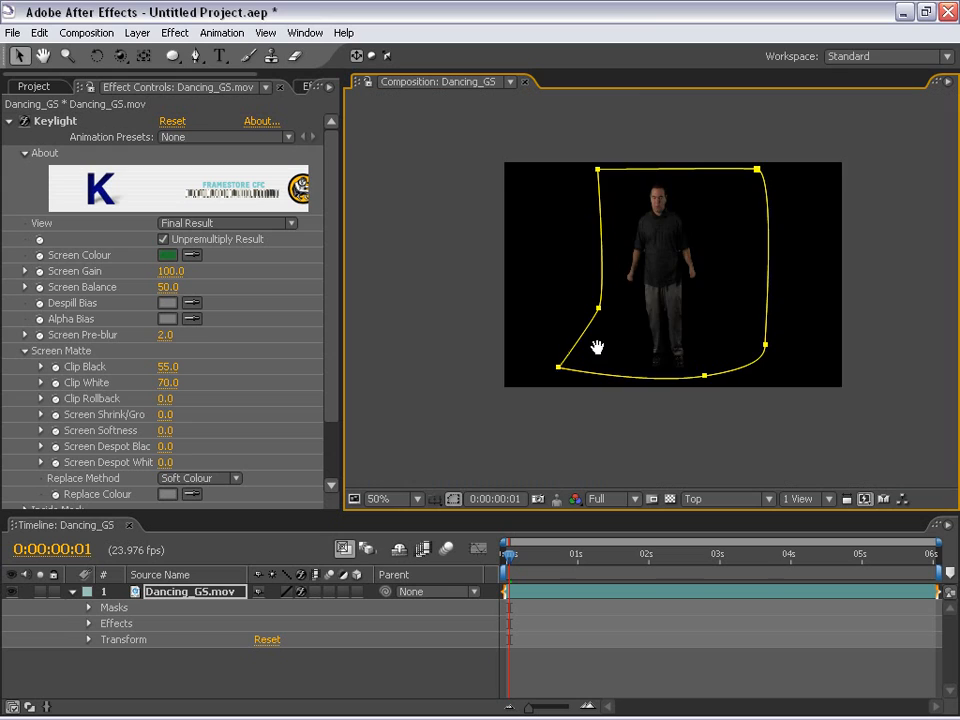
left_click(576, 676)
scroll(594, 388, "up", 2)
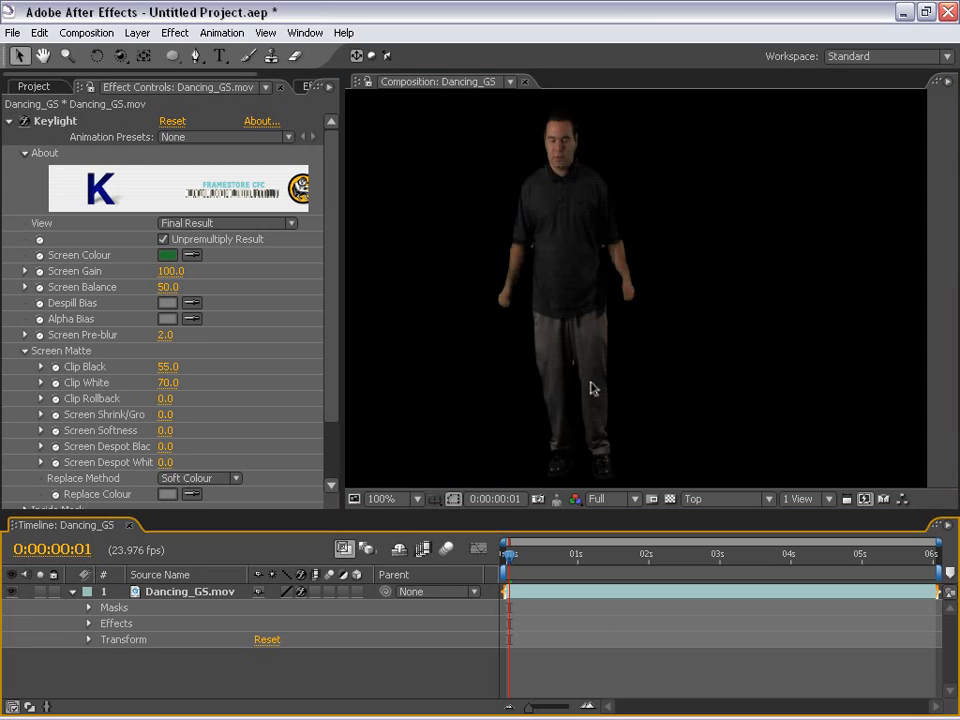
scroll(594, 388, "down", 2)
Step: Sketch a rough second mask on Dancing_GS.mov across the man's torso, adding many closely spaced points beside him
left_click(199, 58)
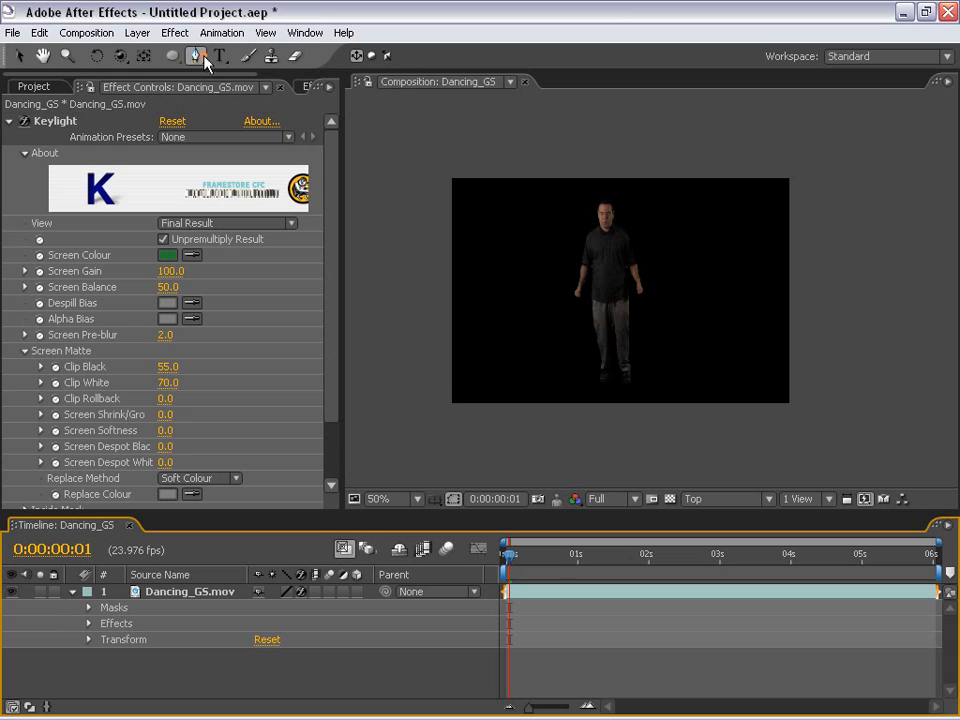
left_click(533, 297)
left_click(537, 326)
left_click(547, 325)
left_click(603, 335)
left_click(630, 305)
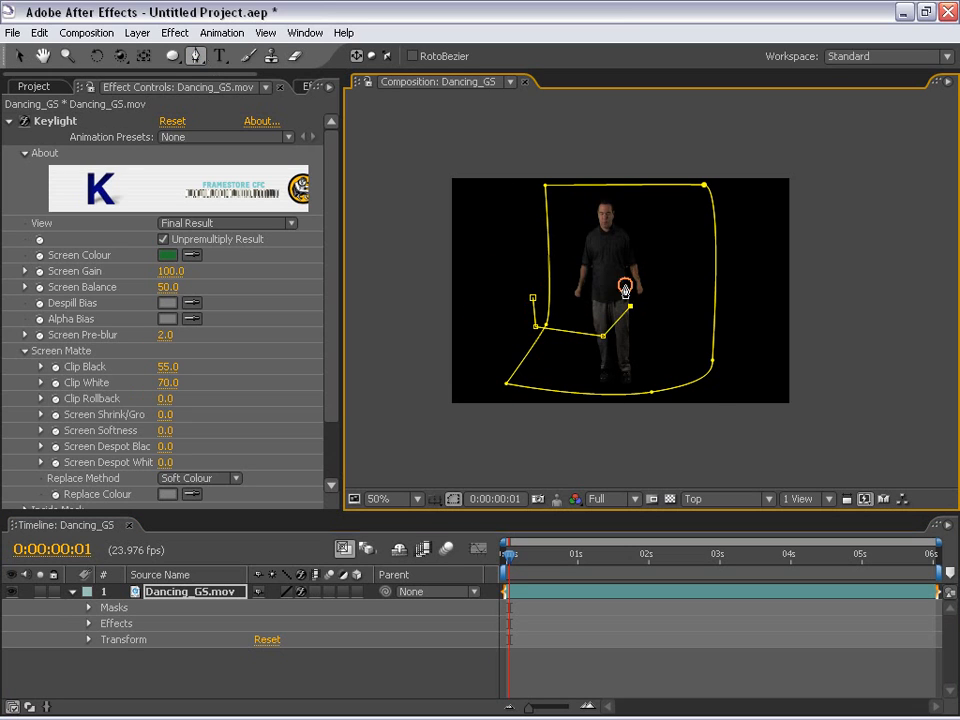
left_click(622, 273)
left_click(594, 259)
left_click(579, 256)
left_click(533, 243)
left_click(516, 247)
scroll(520, 265, "up", 3)
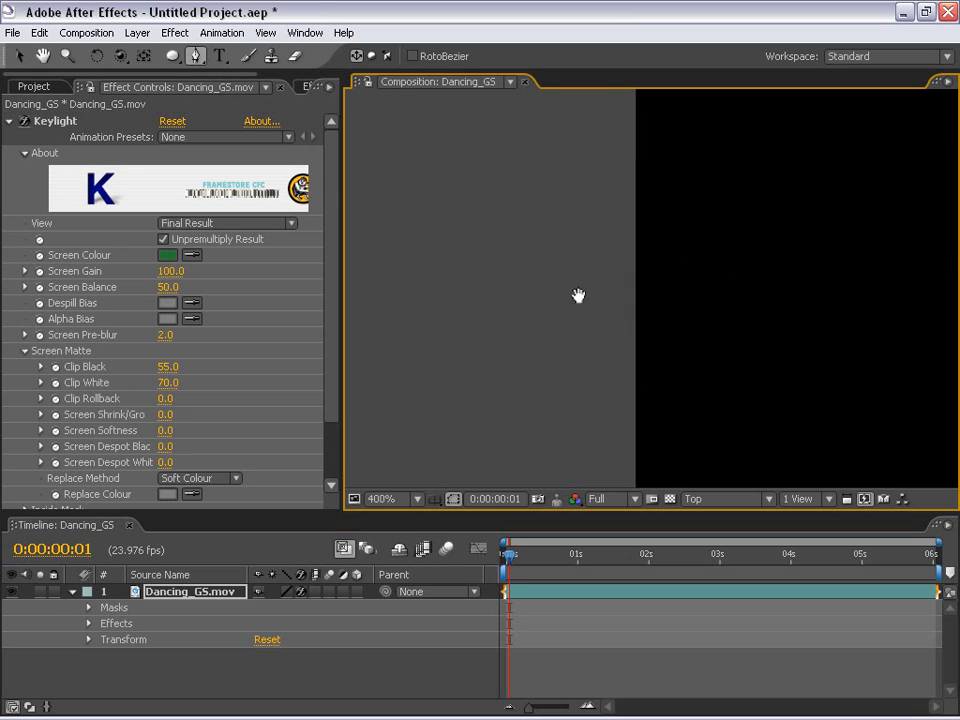
left_click_drag(579, 296, 360, 345)
left_click(550, 262)
left_click(538, 266)
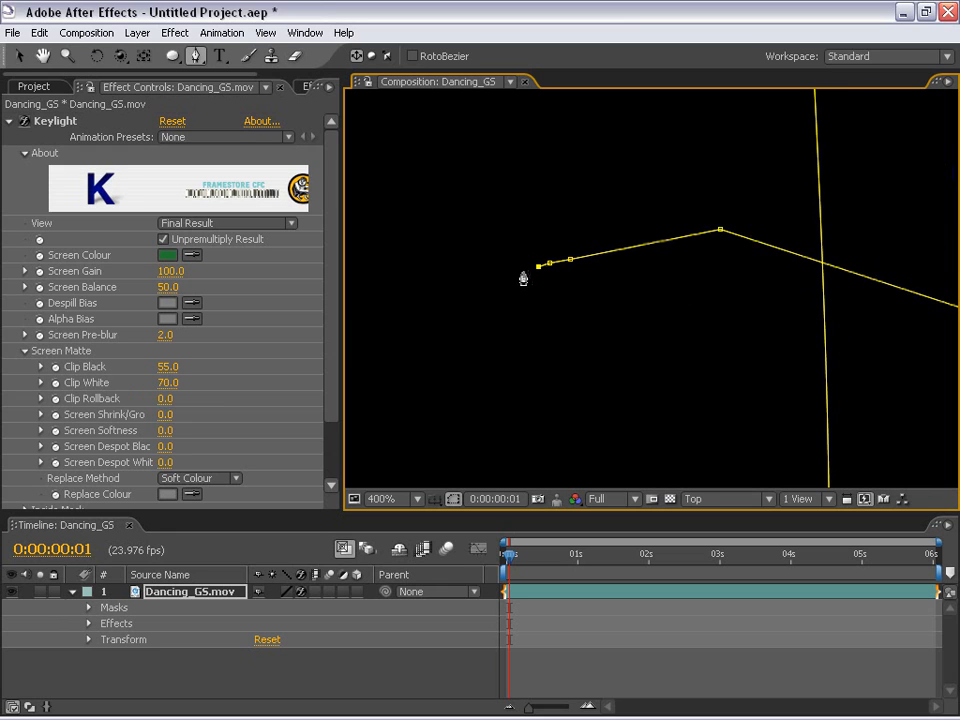
left_click(519, 271)
left_click(505, 280)
left_click(505, 289)
left_click(517, 300)
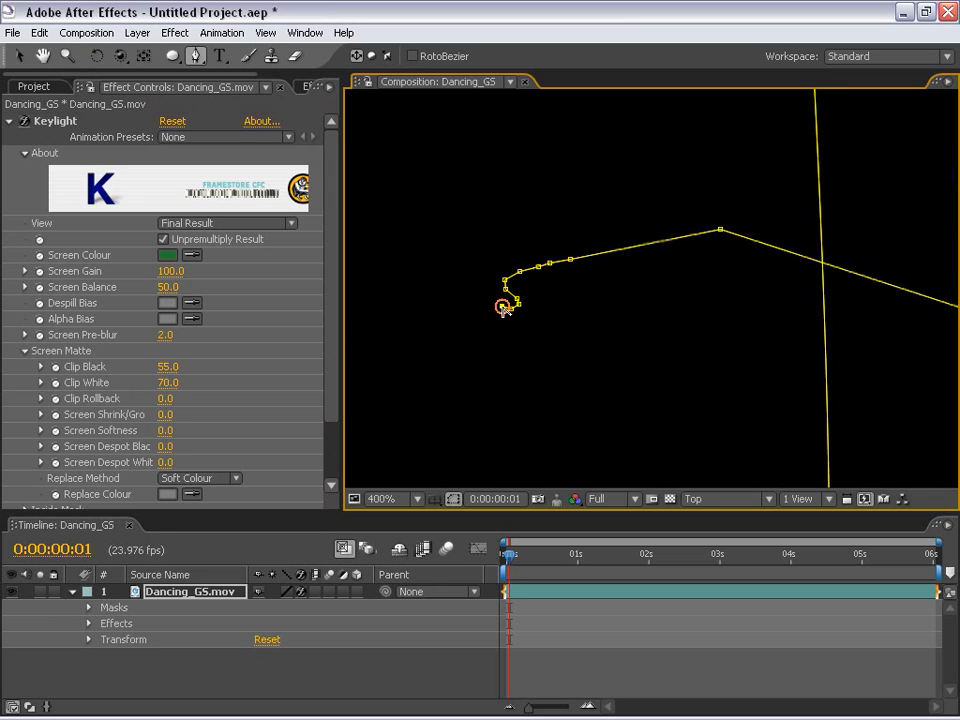
Step: Reveal the masks of Dancing_GS.mov and delete the rough second mask
scroll(570, 321, "down", 4)
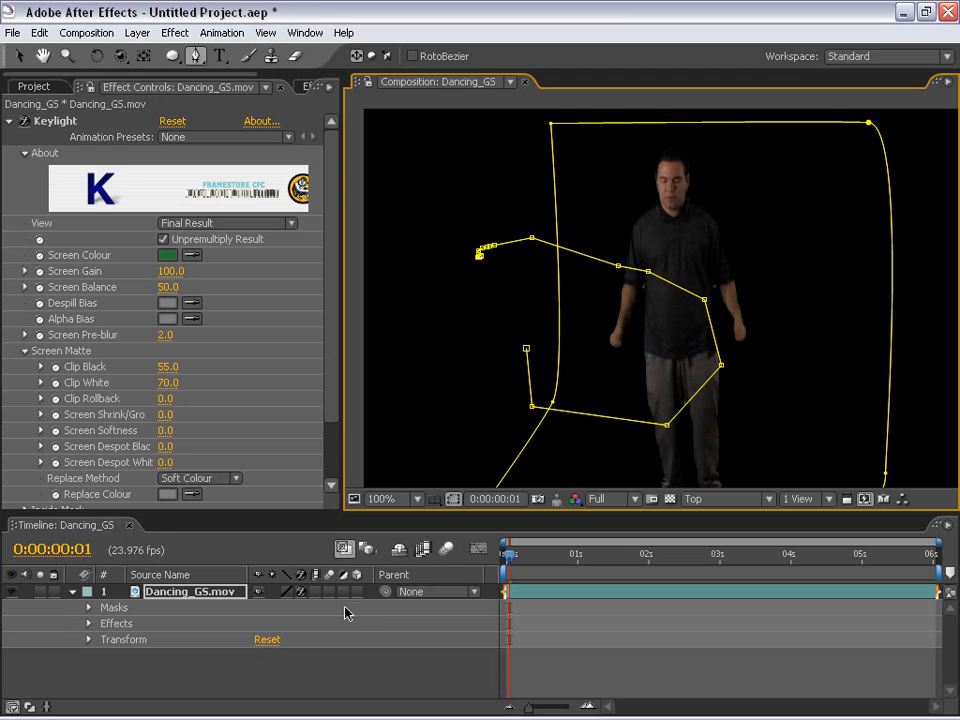
key("m")
left_click(124, 639)
key("Delete")
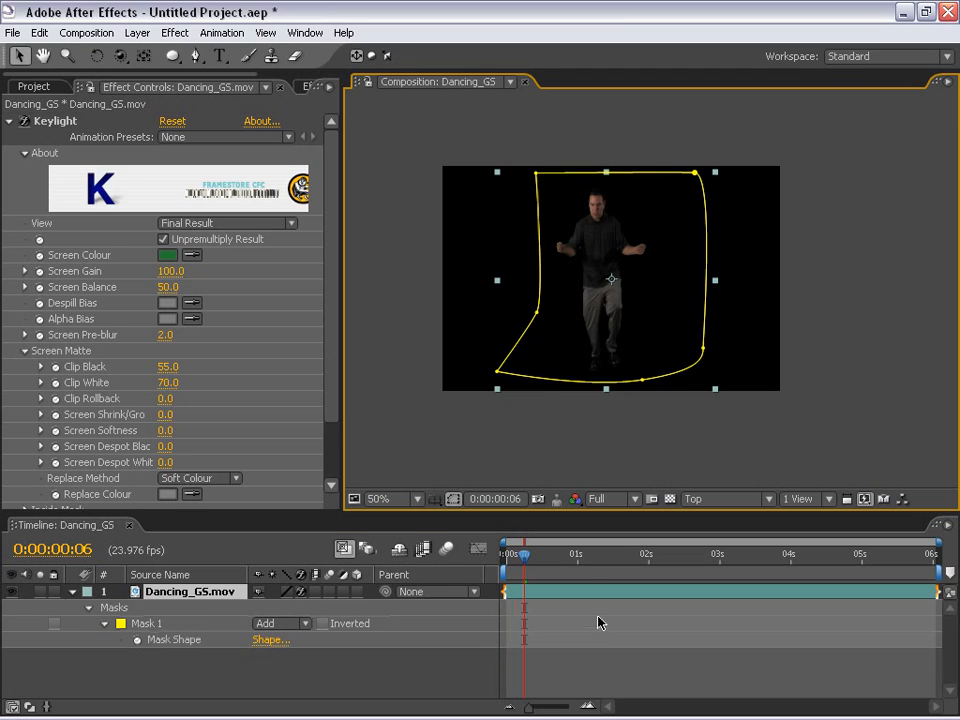
Step: Hide the mask outlines in the composition view, deselect the layer and return to the first frame
left_click(588, 654)
left_click(522, 592)
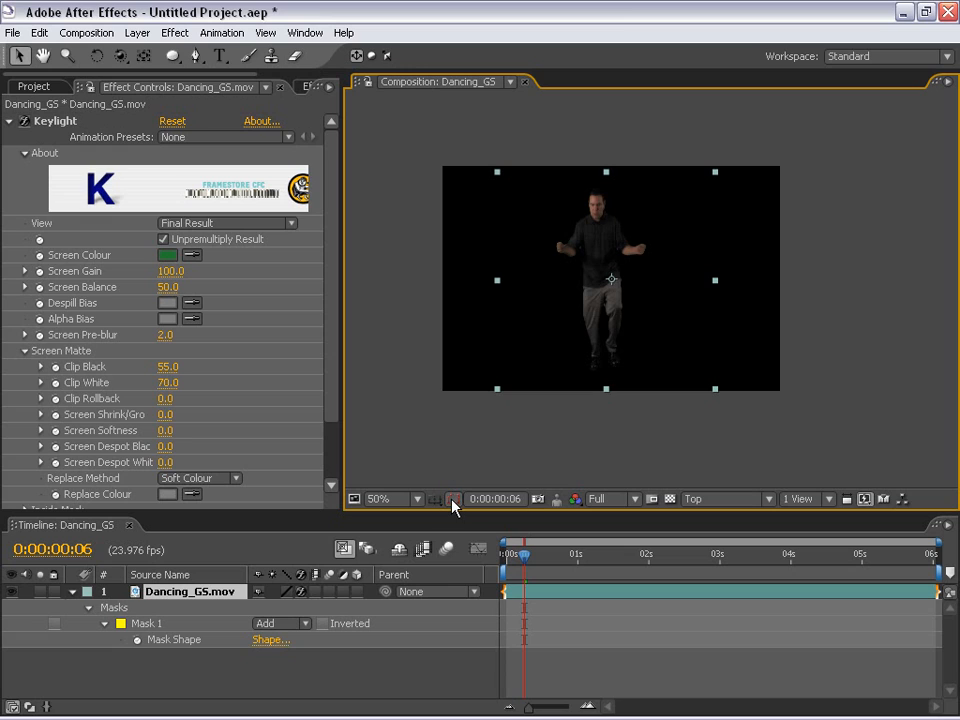
left_click(596, 630)
left_click(532, 570)
key("Home")
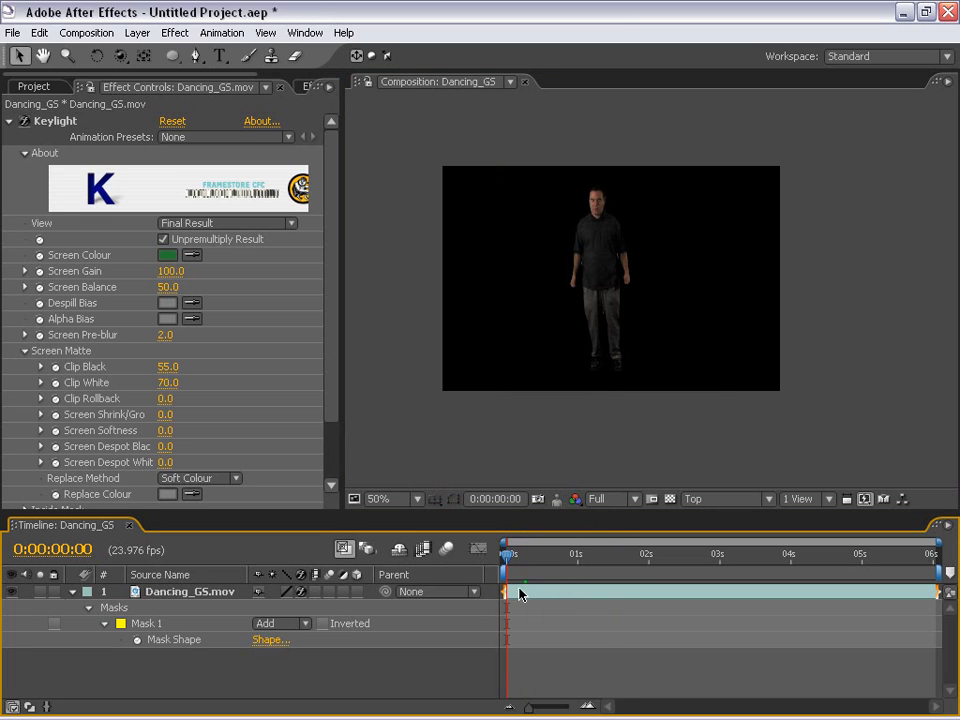
Step: Collapse the properties of Dancing_GS.mov, select the layer and turn the transparency grid back on
left_click(519, 594)
left_click(71, 591)
left_click(403, 615)
left_click(544, 596)
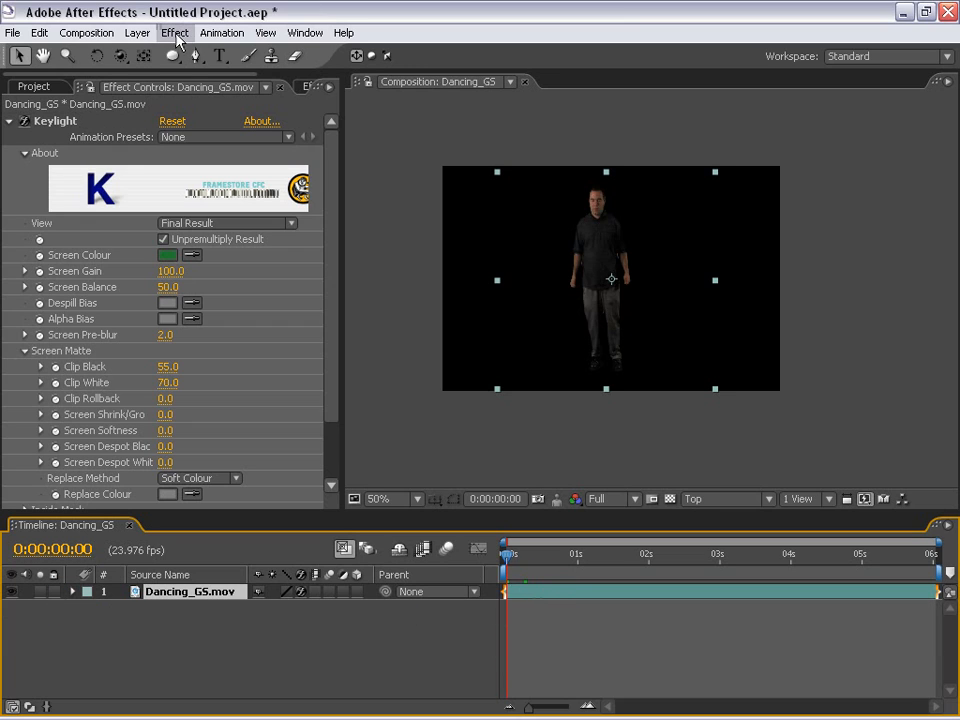
left_click(670, 498)
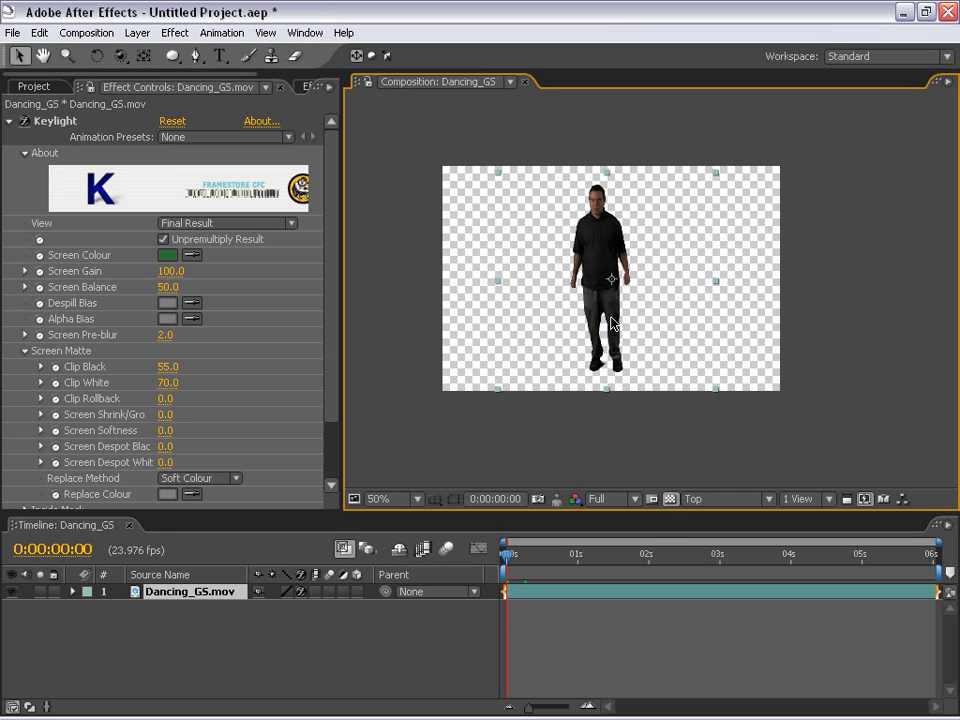
Step: Apply Hue/Saturation to Dancing_GS.mov and set Master Saturation to -100
left_click(220, 56)
left_click(176, 32)
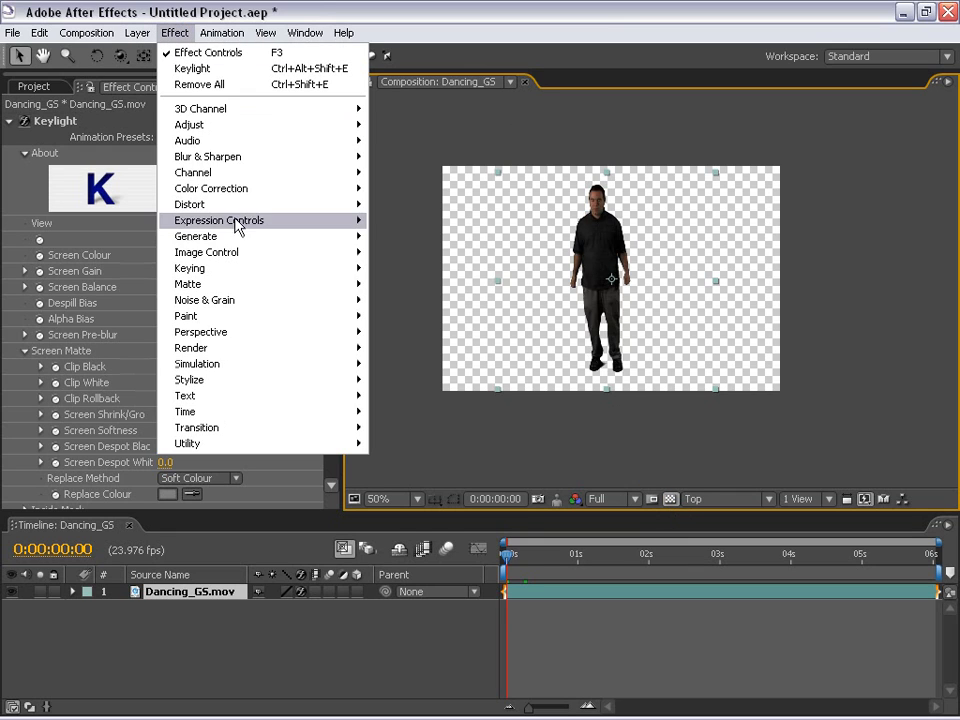
mouse_move(227, 192)
left_click(450, 459)
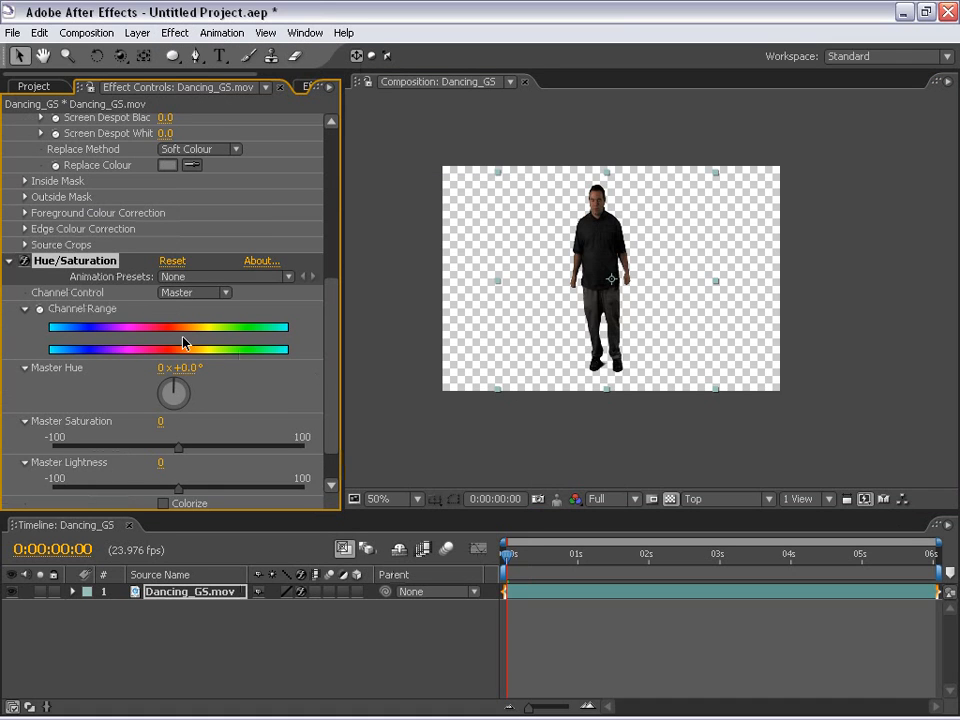
left_click_drag(180, 448, 28, 455)
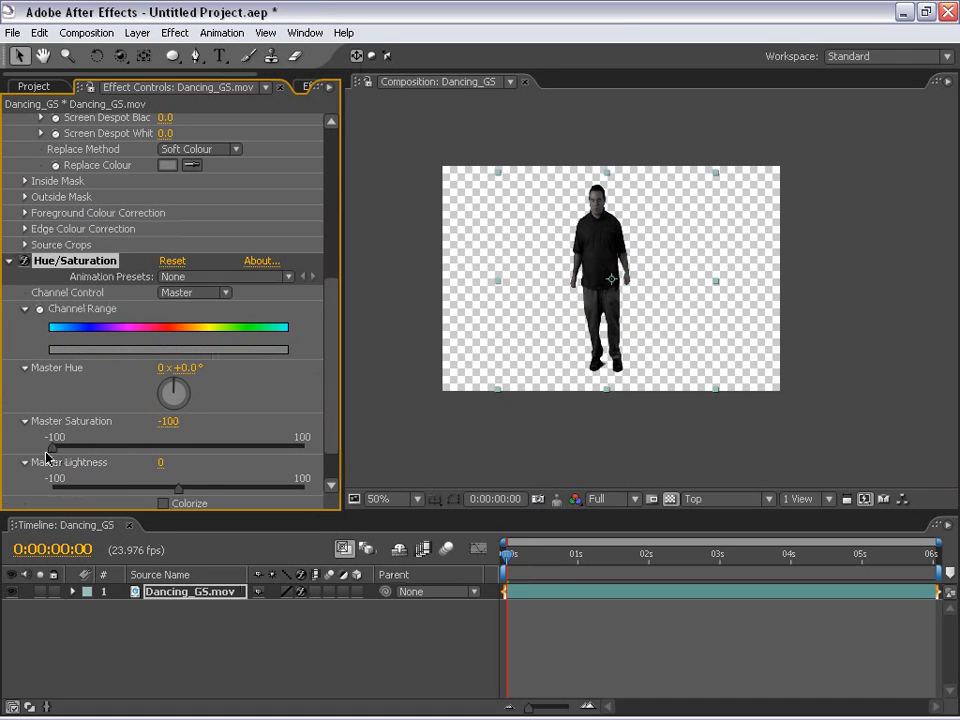
Step: Set Hue/Saturation's Master Lightness to -78 to darken the man into a near-black silhouette
scroll(328, 399, "down", 2)
scroll(572, 268, "up", 1)
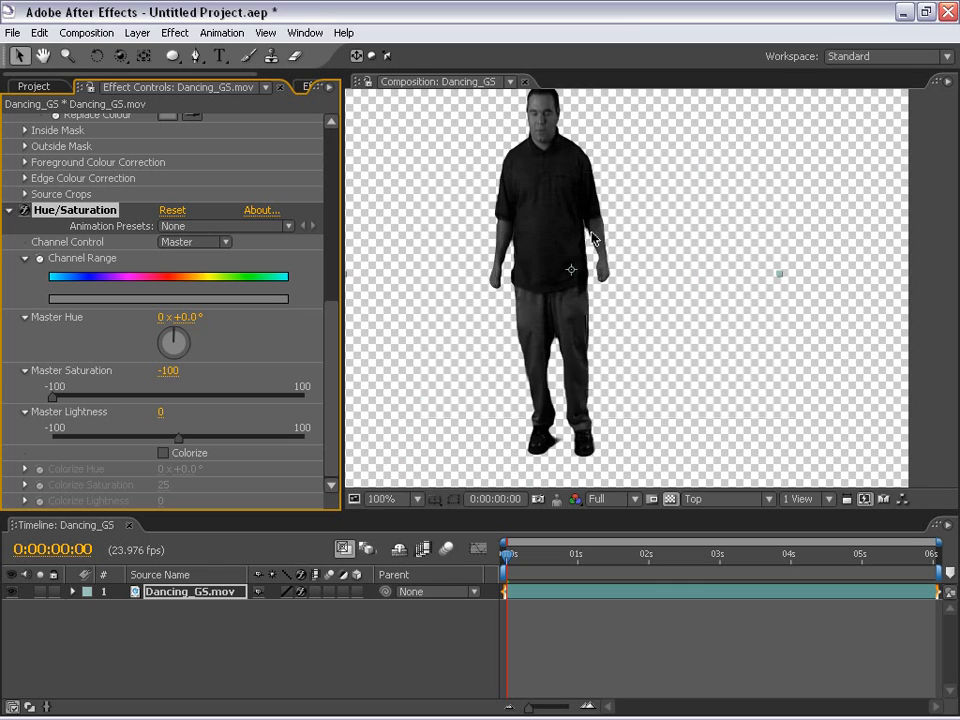
key("h")
left_click_drag(568, 197, 610, 247)
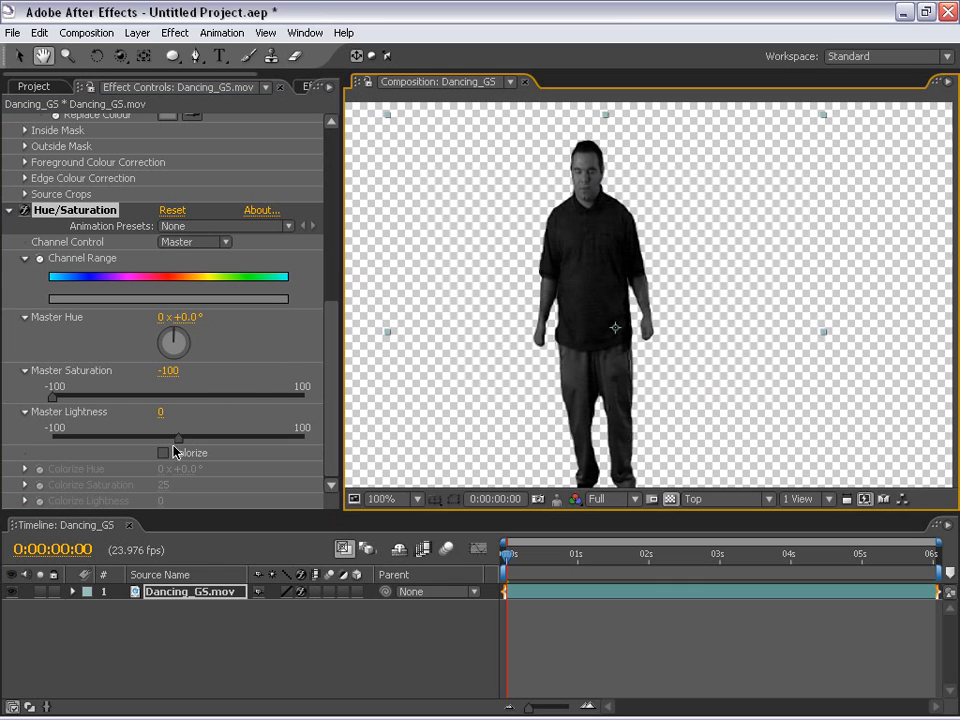
left_click_drag(178, 439, 82, 447)
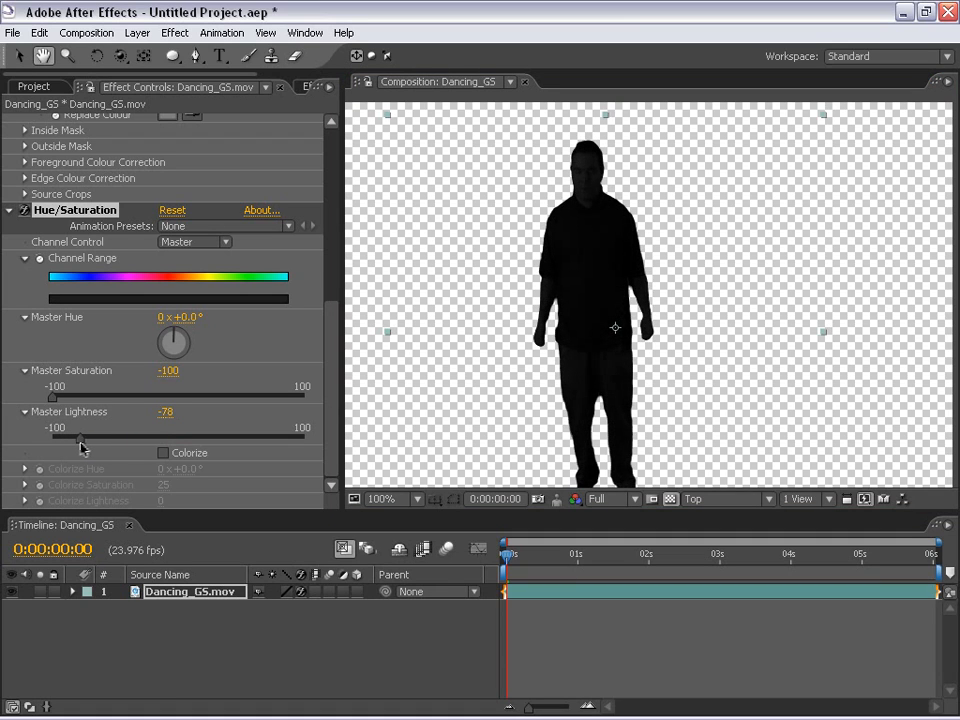
key("v")
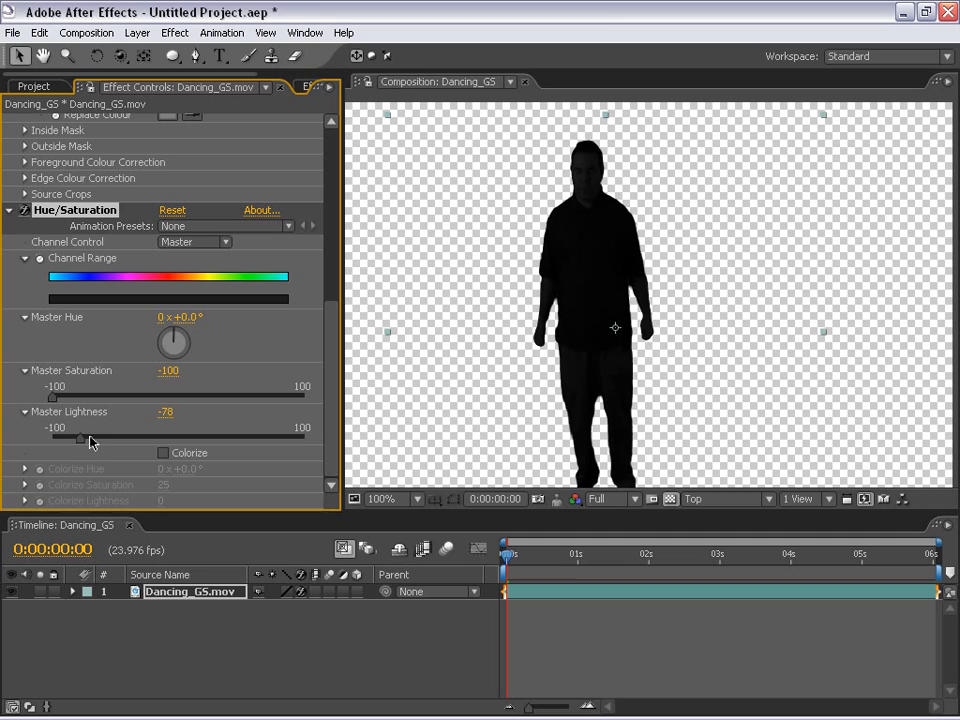
Step: Apply the Levels colour correction effect to Dancing_GS.mov
left_click(175, 33)
mouse_move(356, 193)
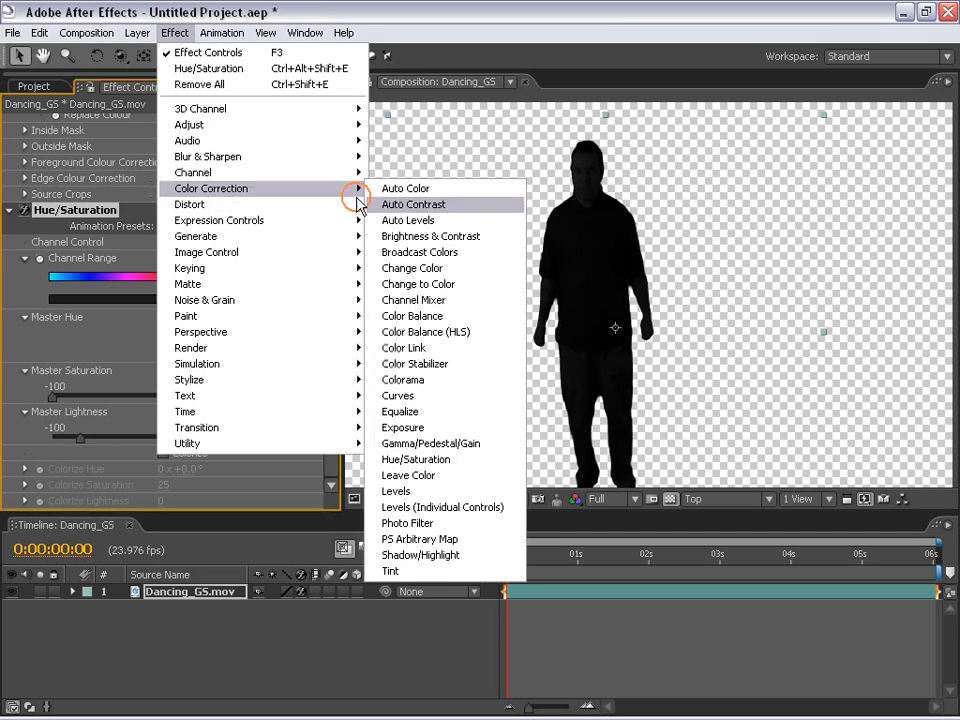
left_click(435, 492)
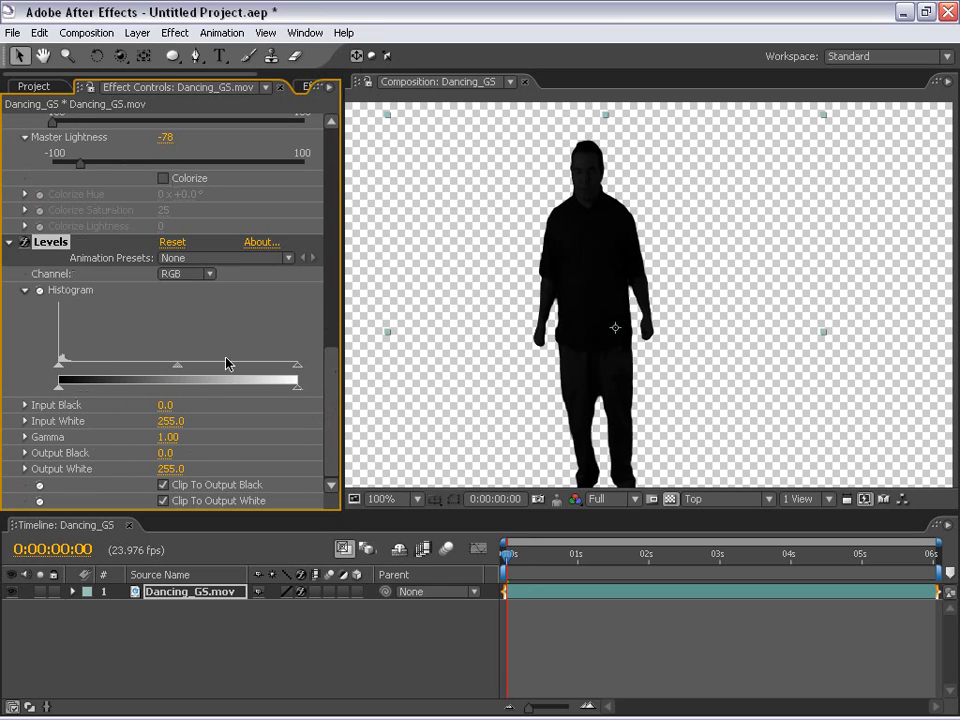
left_click_drag(295, 366, 71, 371)
key("ctrl+z")
key("ctrl+z")
Step: Tune Levels while checking the man's head and shoulders, raising Input Black slightly above 14 and Gamma slightly above 1.43
left_click_drag(186, 367, 156, 370)
scroll(611, 258, "up", 1)
key("h")
left_click_drag(627, 193, 660, 311)
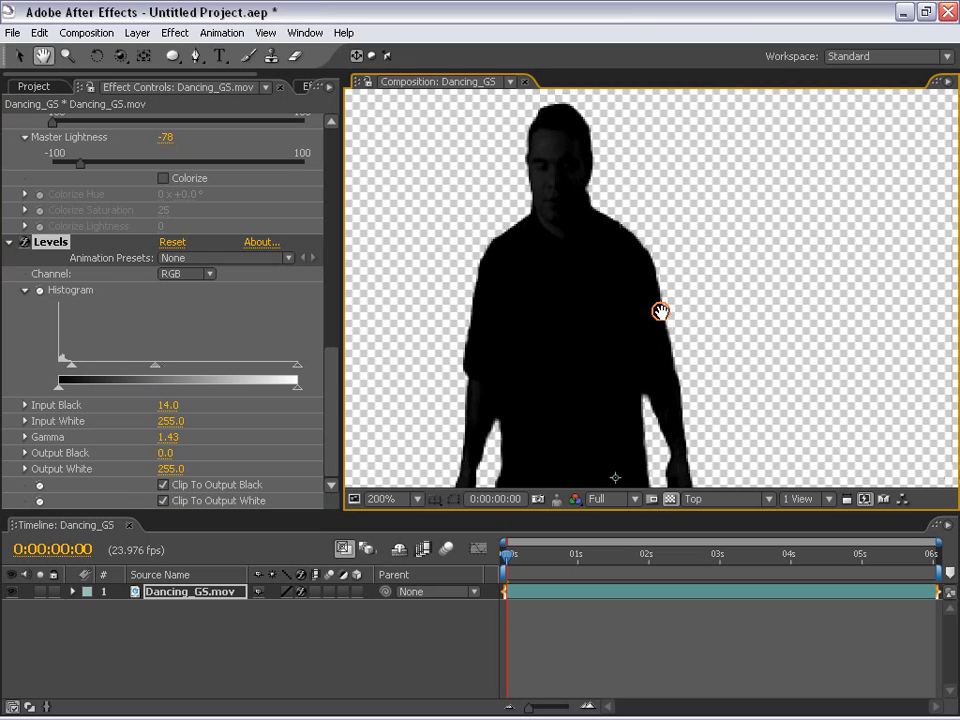
left_click_drag(72, 369, 76, 369)
left_click_drag(158, 370, 150, 370)
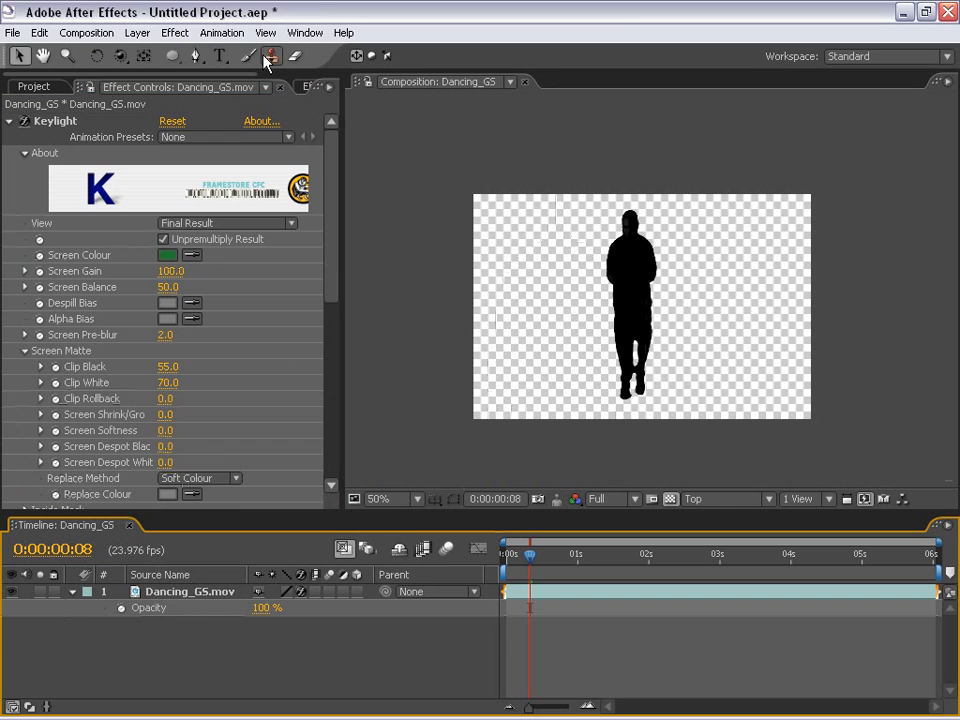
Step: Create a new 720 × 480 pixel solid in orange, colour FFAC0D
left_click(137, 32)
mouse_move(150, 52)
left_click(448, 72)
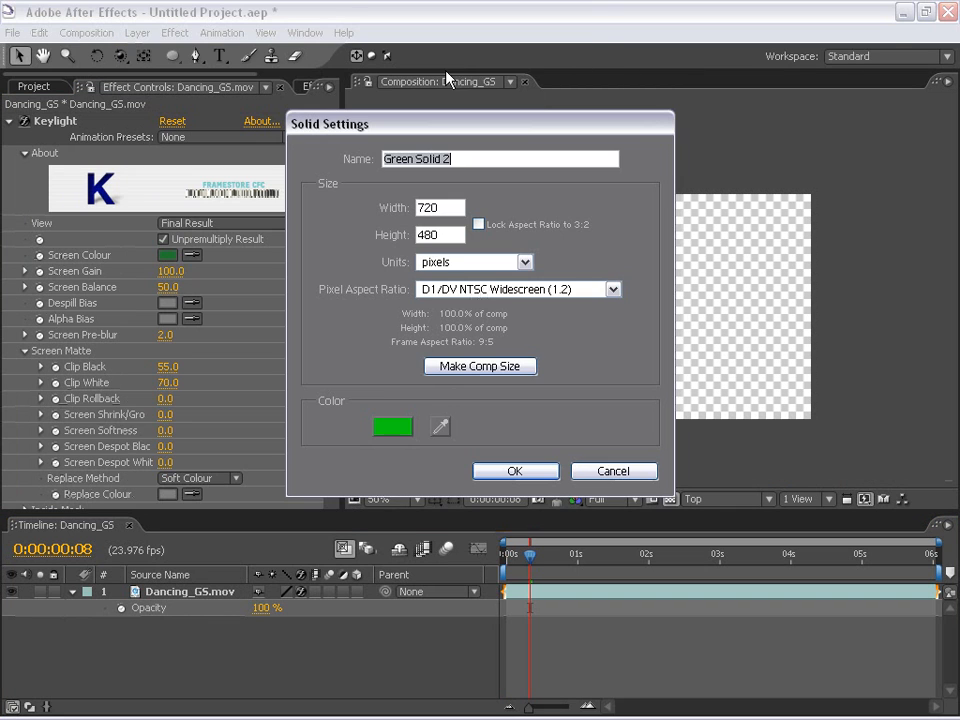
left_click(405, 435)
left_click_drag(463, 397, 463, 452)
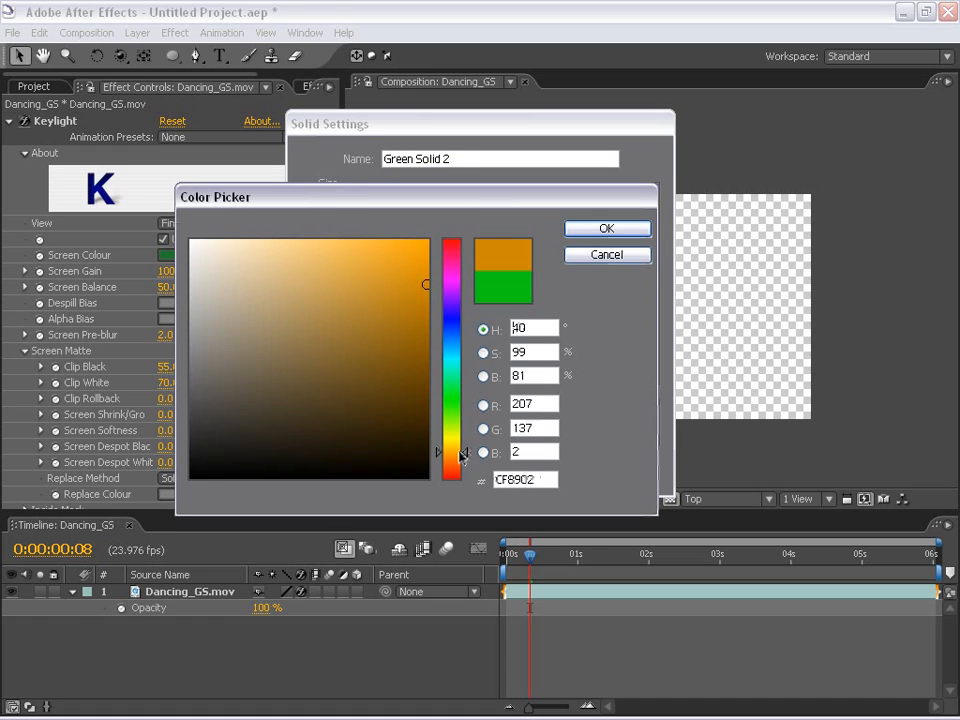
mouse_move(369, 287)
left_mouse_down()
mouse_move(431, 210)
mouse_move(401, 219)
mouse_move(424, 180)
mouse_move(540, 203)
mouse_move(409, 251)
mouse_move(416, 216)
left_mouse_up()
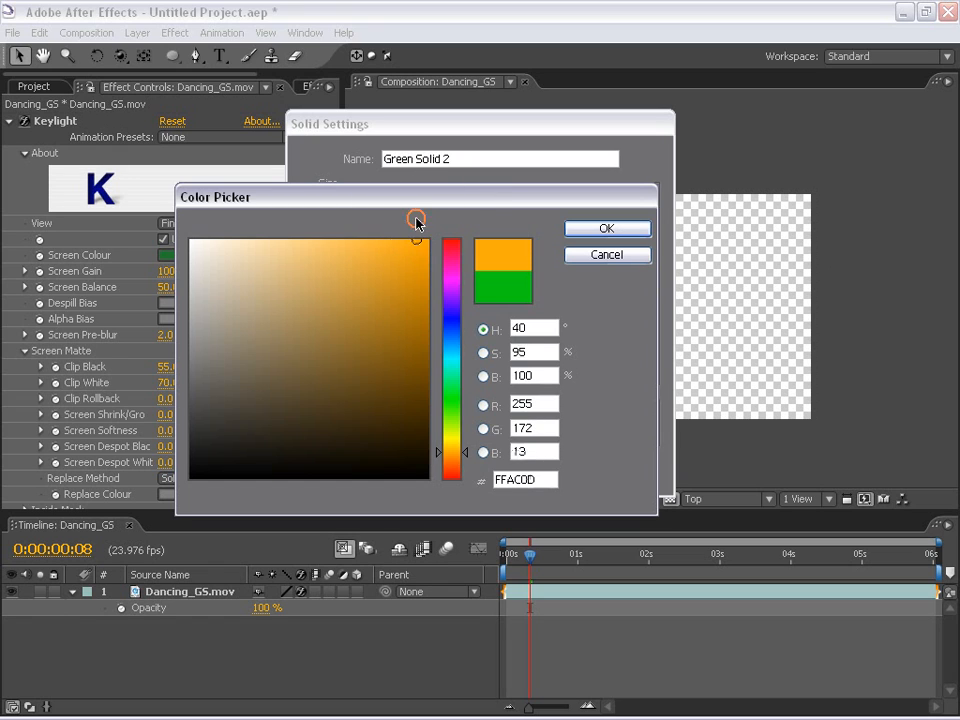
left_click(587, 229)
left_click(521, 471)
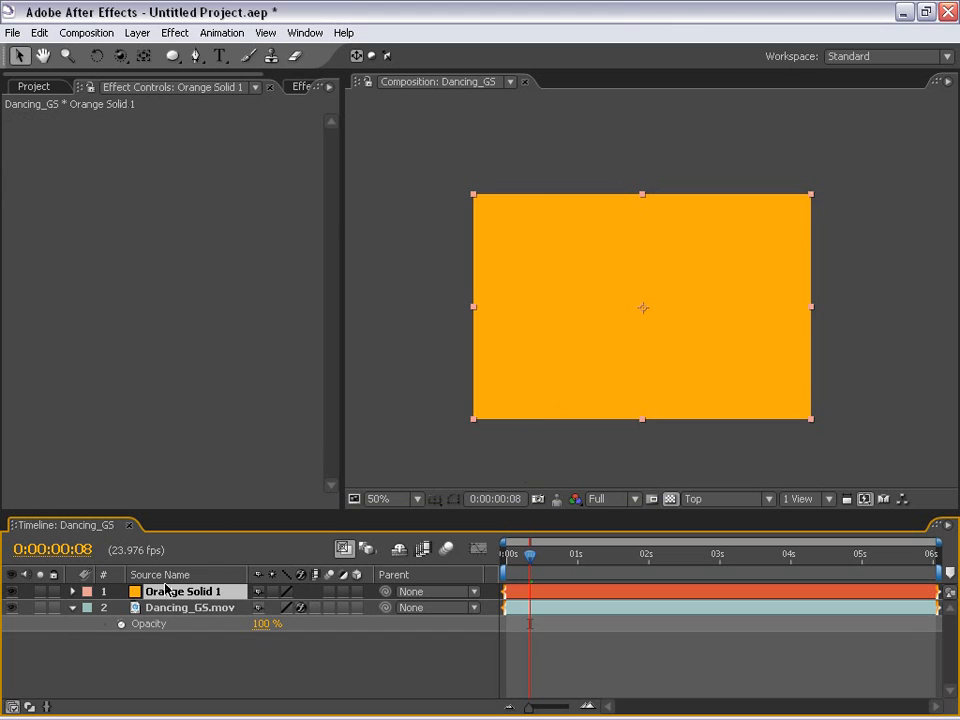
Step: Place the orange solid below Dancing_GS.mov in the layer stack and rename it Background
left_click_drag(184, 591, 170, 647)
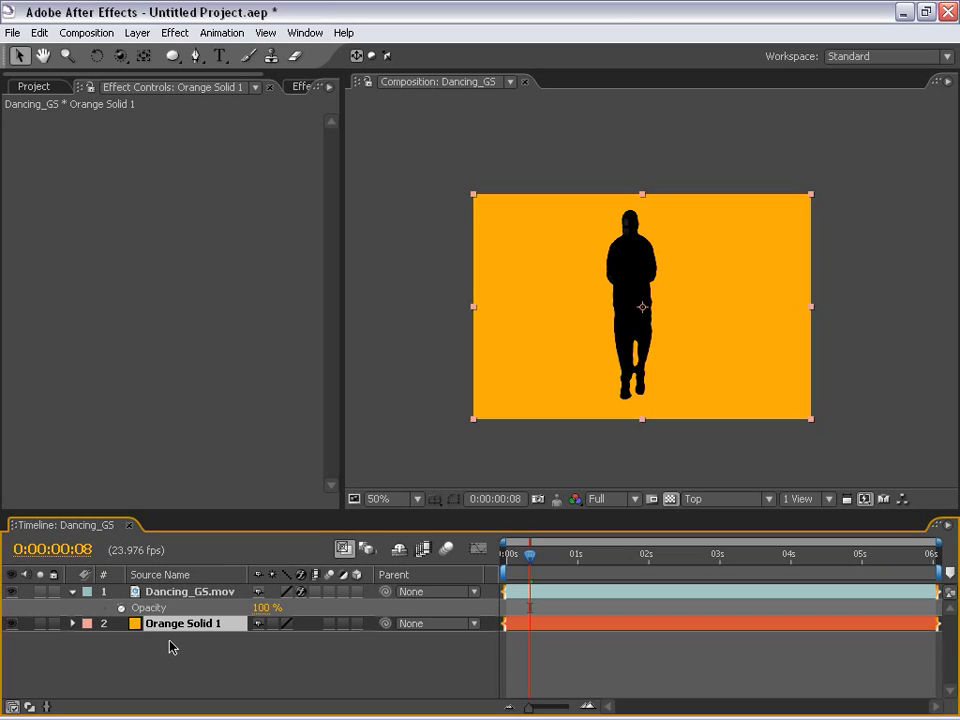
left_click(170, 647)
left_click(174, 626)
key("Return")
type("Background")
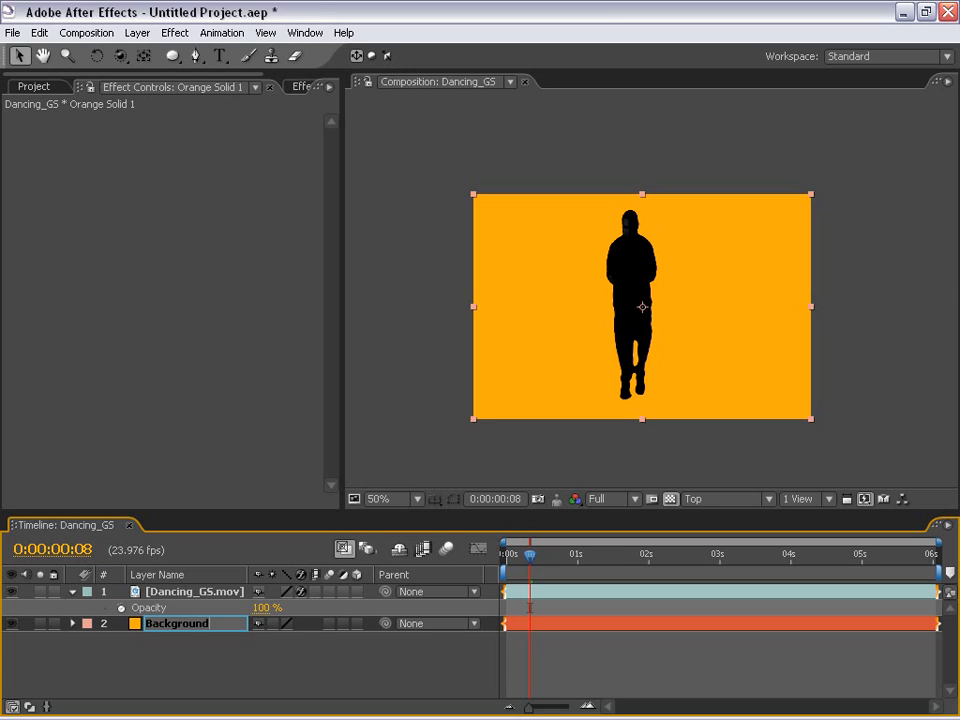
left_click(152, 677)
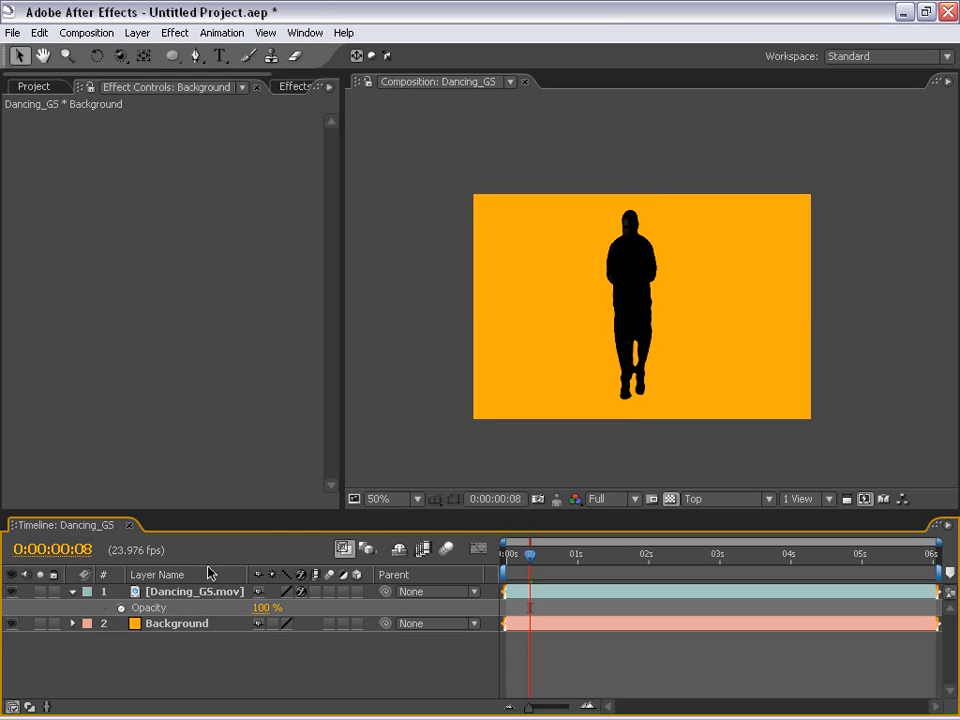
Step: Rename the Dancing_GS.mov layer as Dancing guy
left_click(189, 591)
key("Return")
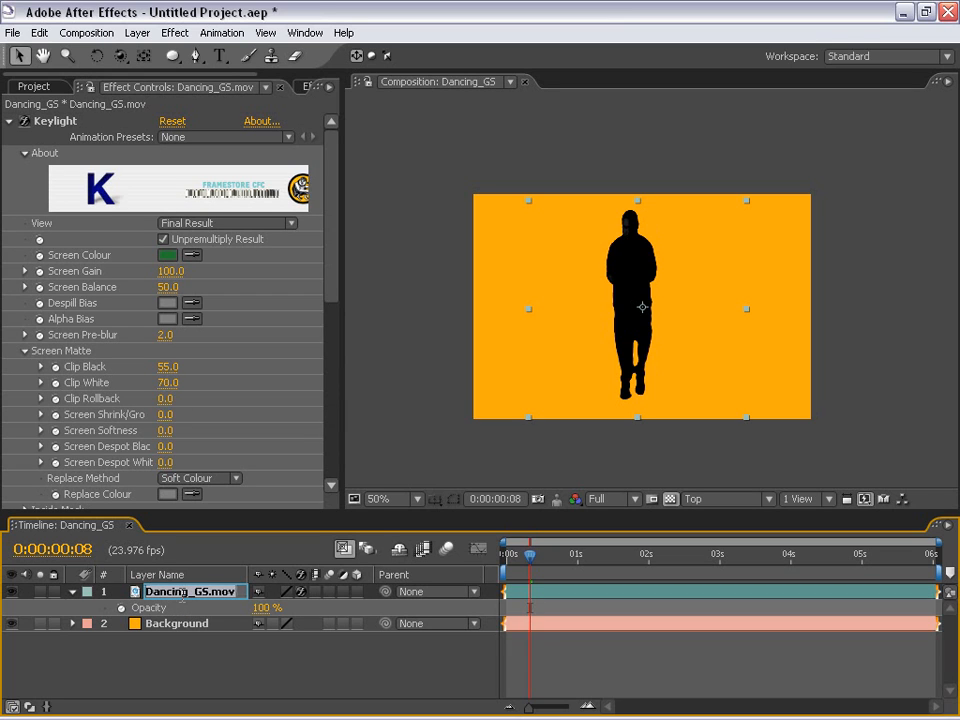
type("Da")
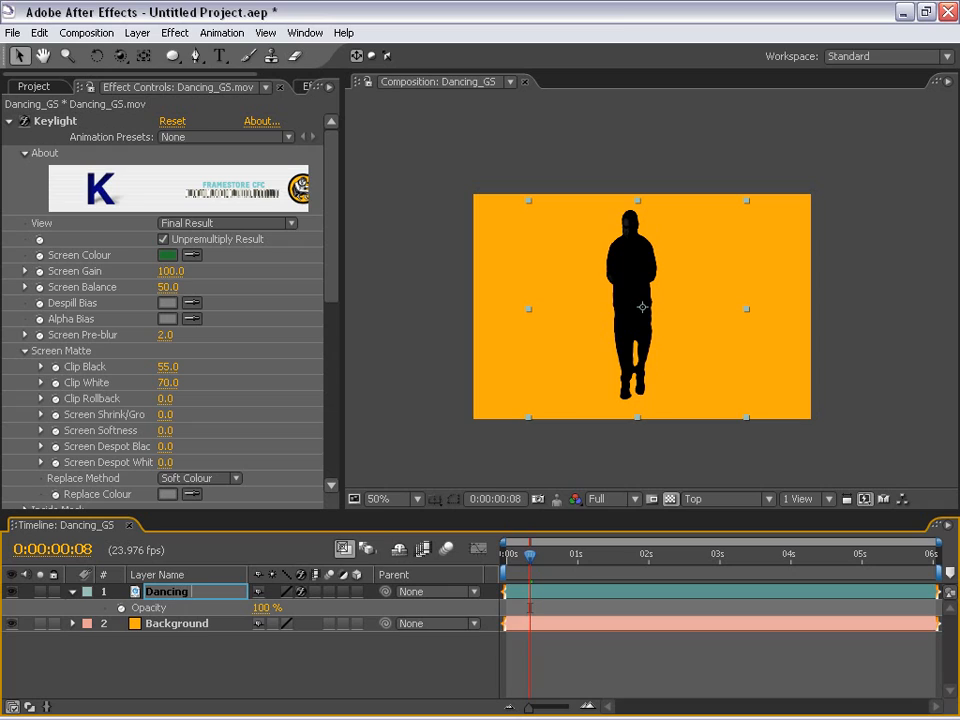
left_click(190, 660)
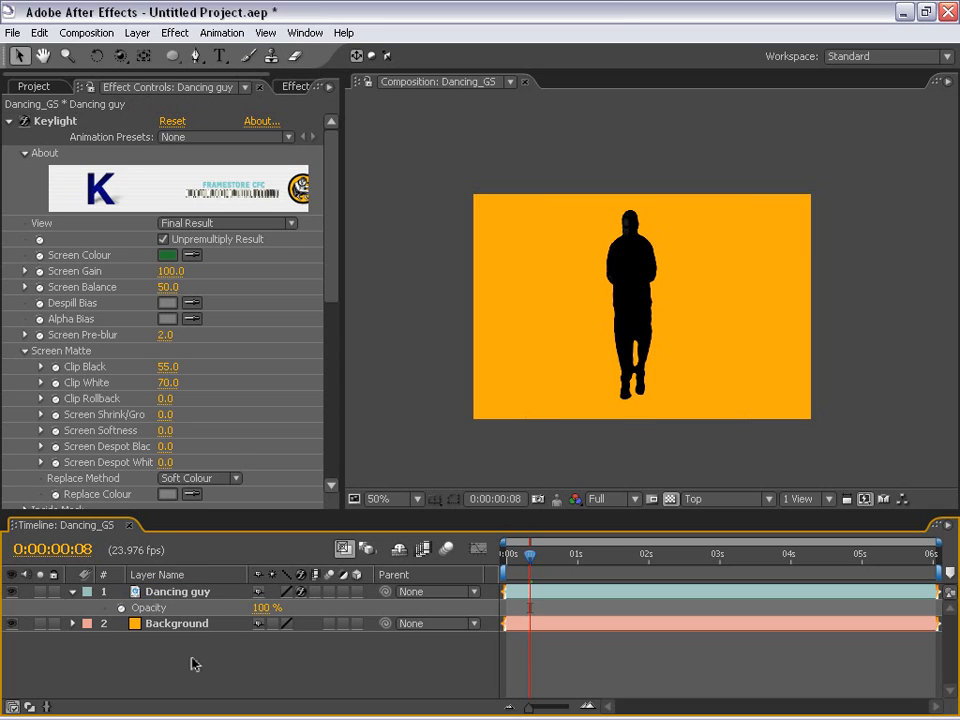
Step: Try enlarging, shrinking and repositioning the Dancing guy layer over the orange background
left_click(585, 592)
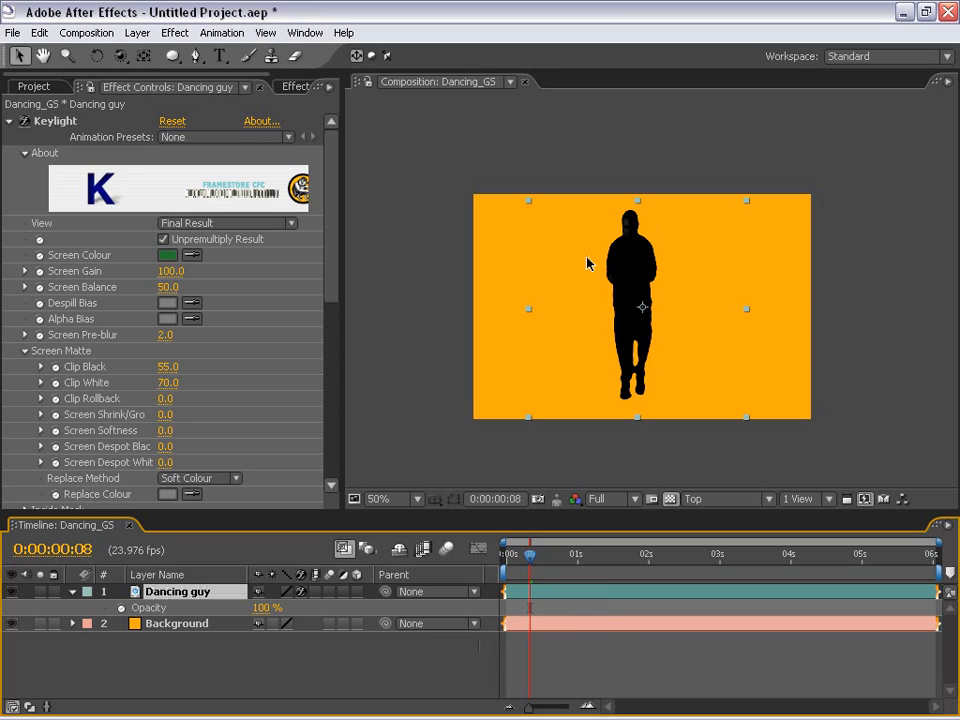
scroll(611, 281, "up", 1)
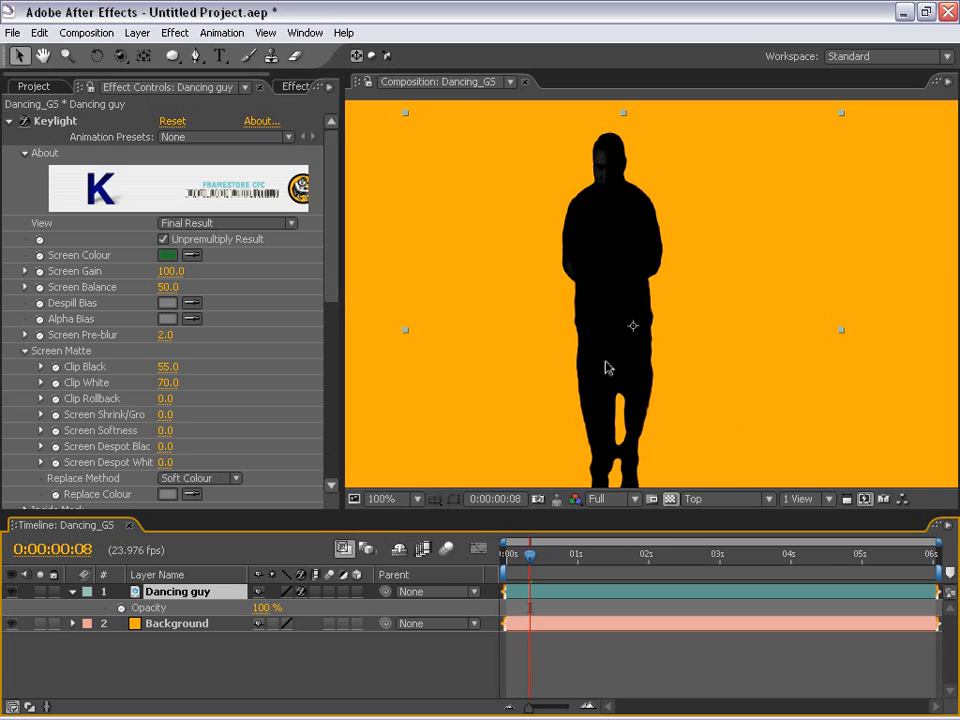
scroll(606, 366, "down", 1)
left_click(630, 355)
left_click_drag(746, 418, 759, 439)
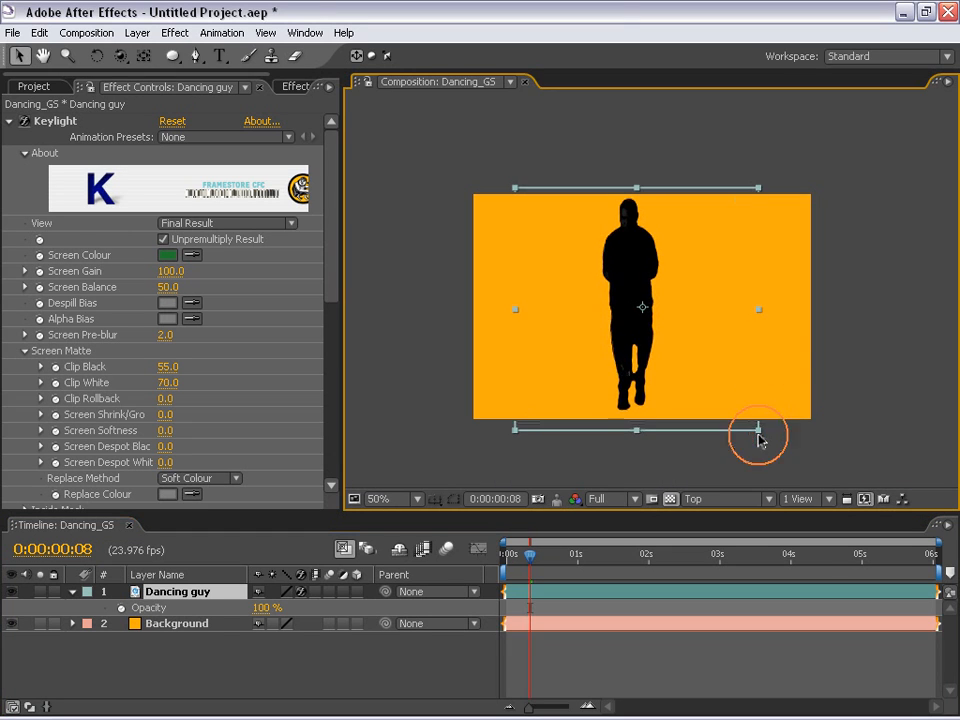
mouse_move(664, 360)
left_mouse_down()
mouse_move(728, 332)
mouse_move(596, 411)
mouse_move(564, 476)
mouse_move(676, 334)
mouse_move(668, 357)
left_mouse_up()
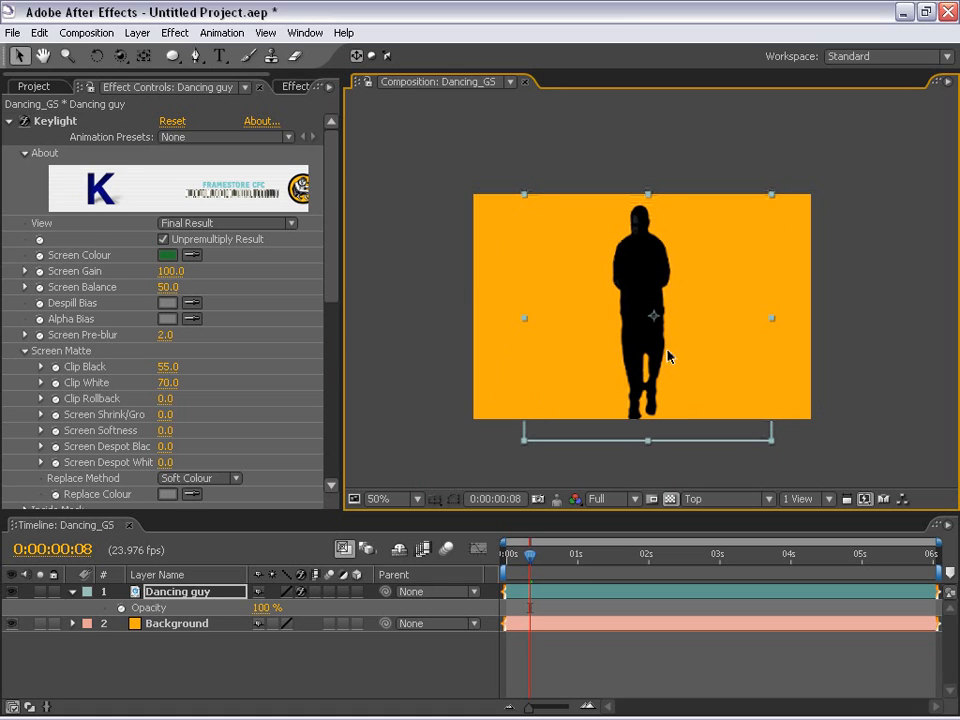
left_click_drag(772, 445, 741, 409)
left_click_drag(661, 365, 656, 362)
left_click(668, 447)
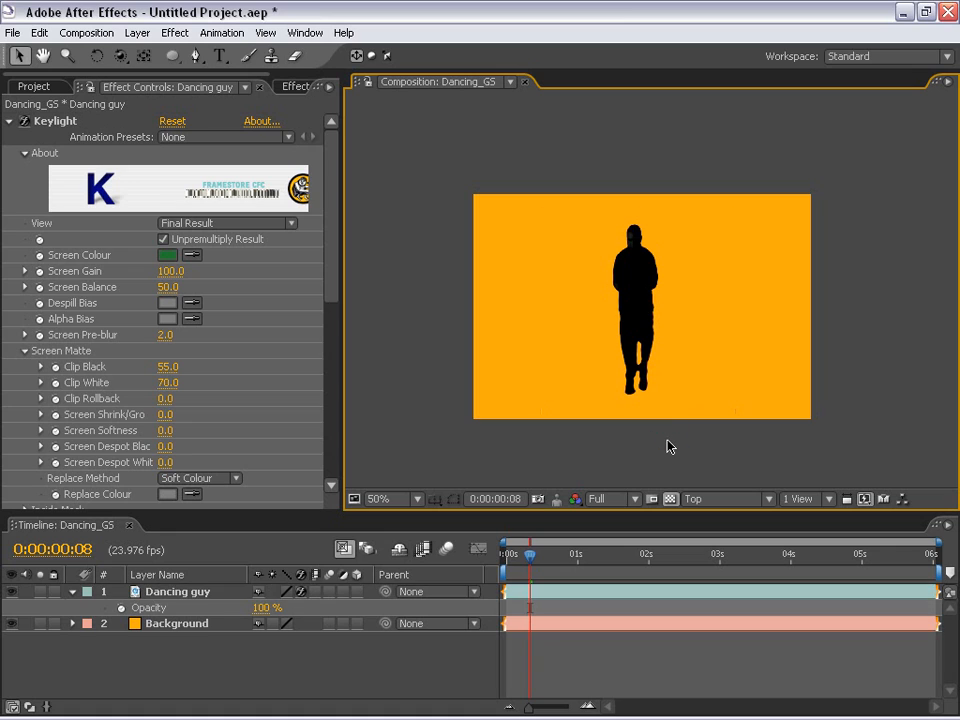
left_click_drag(529, 555, 610, 552)
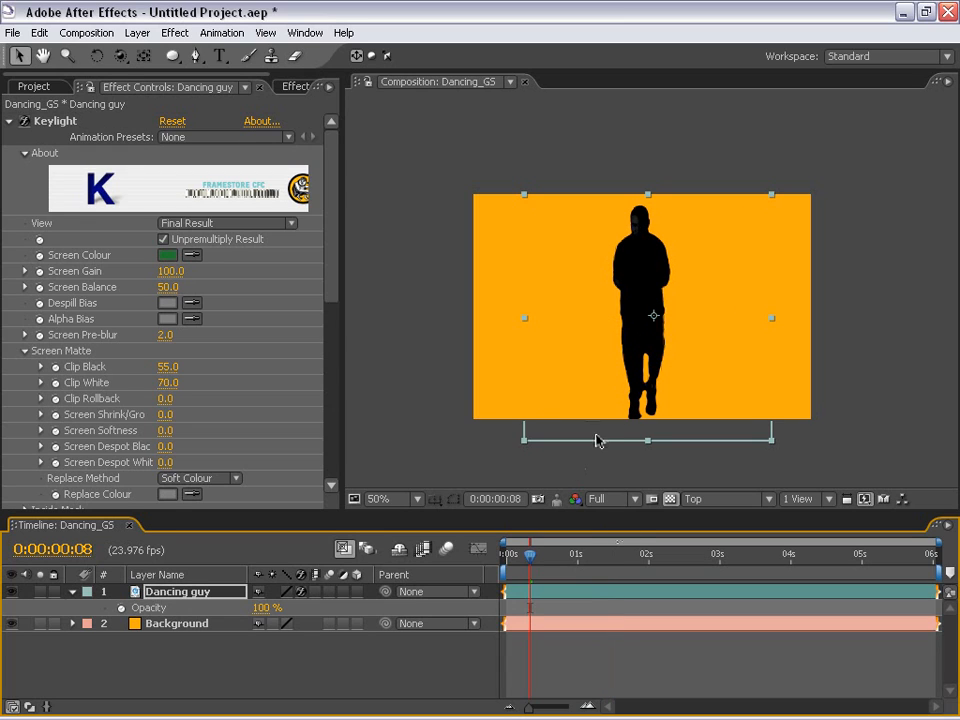
Step: Undo the recent scaling and moving, and reset the Dancing guy layer's Transform properties
key("ctrl+z")
key("ctrl+z")
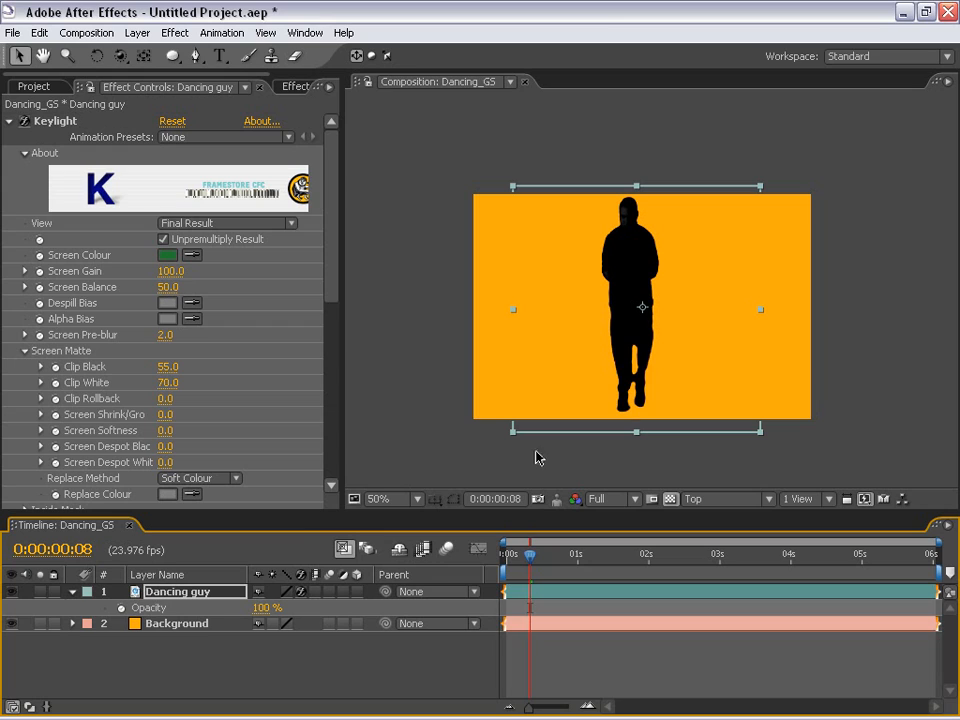
left_click(111, 662)
left_click(71, 593)
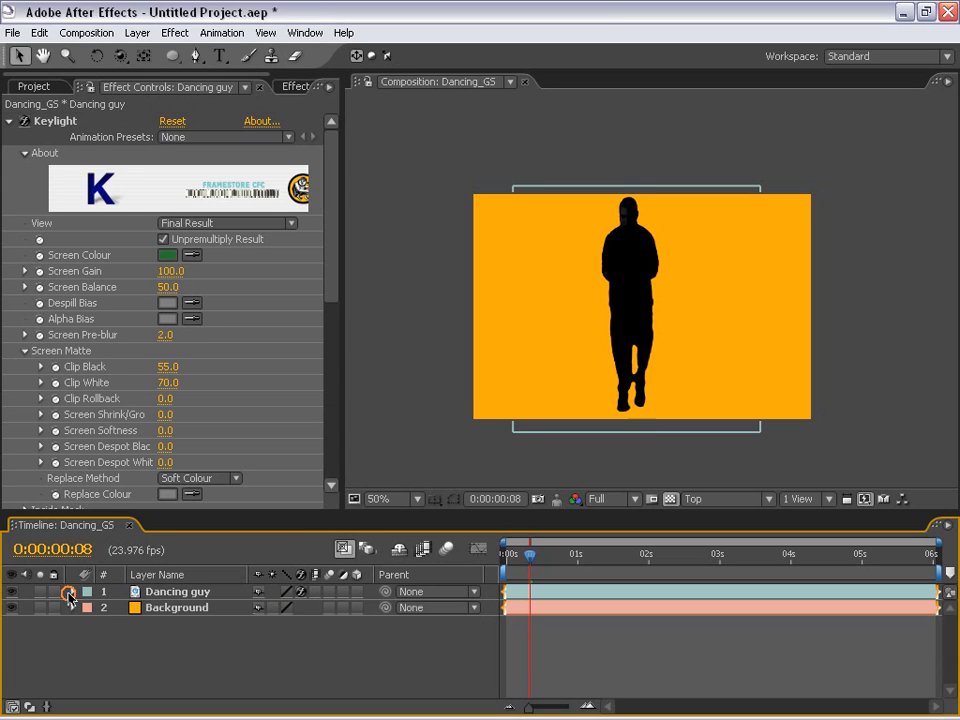
left_click(71, 593)
left_click(257, 642)
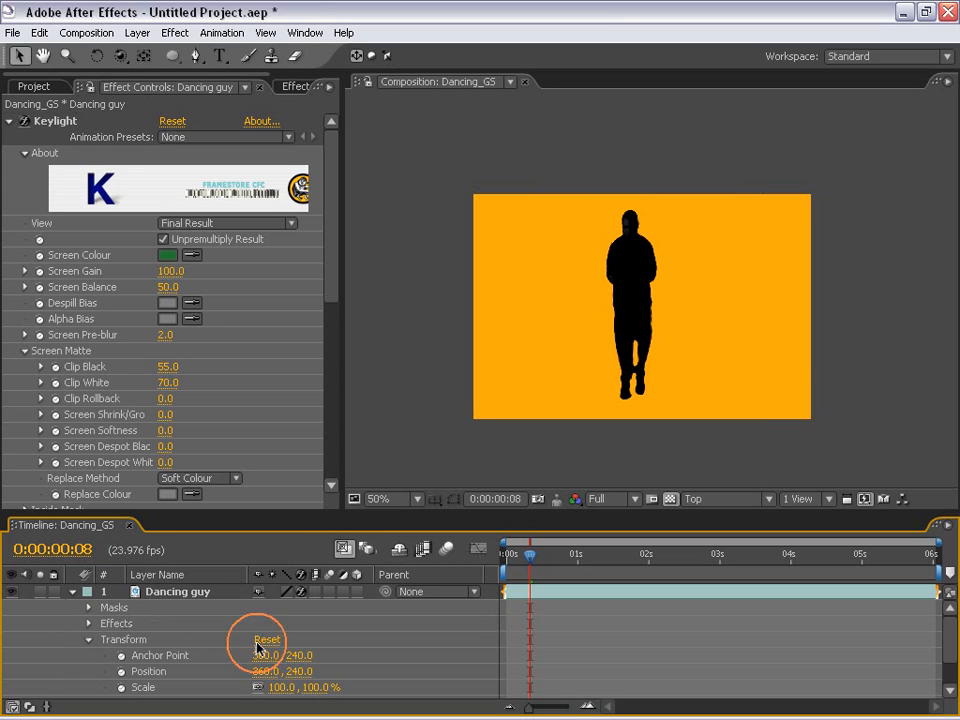
left_click(72, 592)
left_click(513, 590)
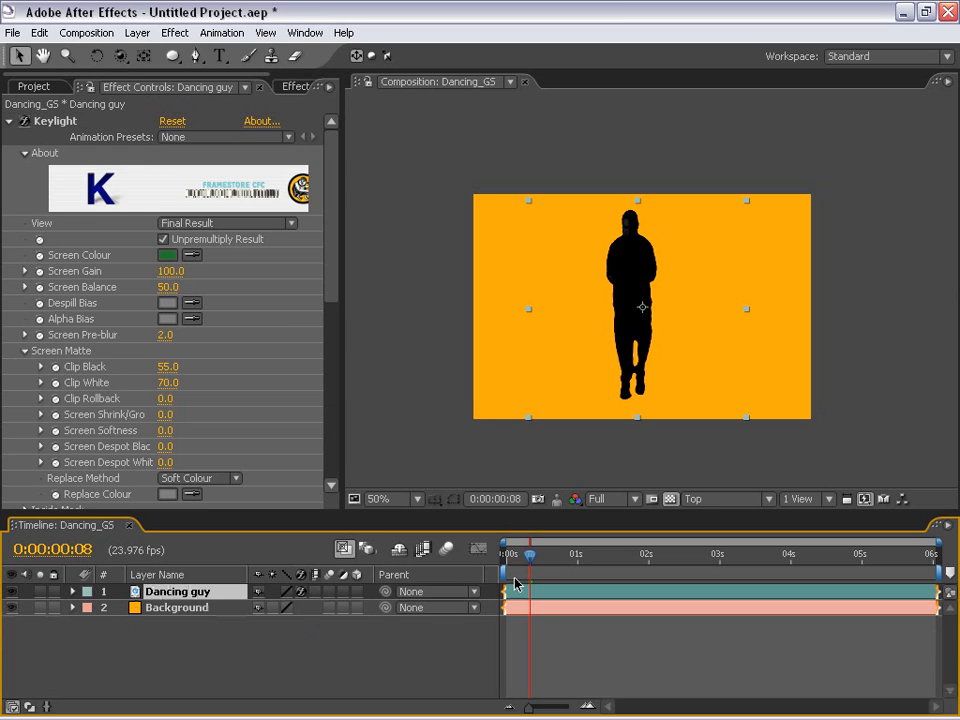
left_click(667, 551)
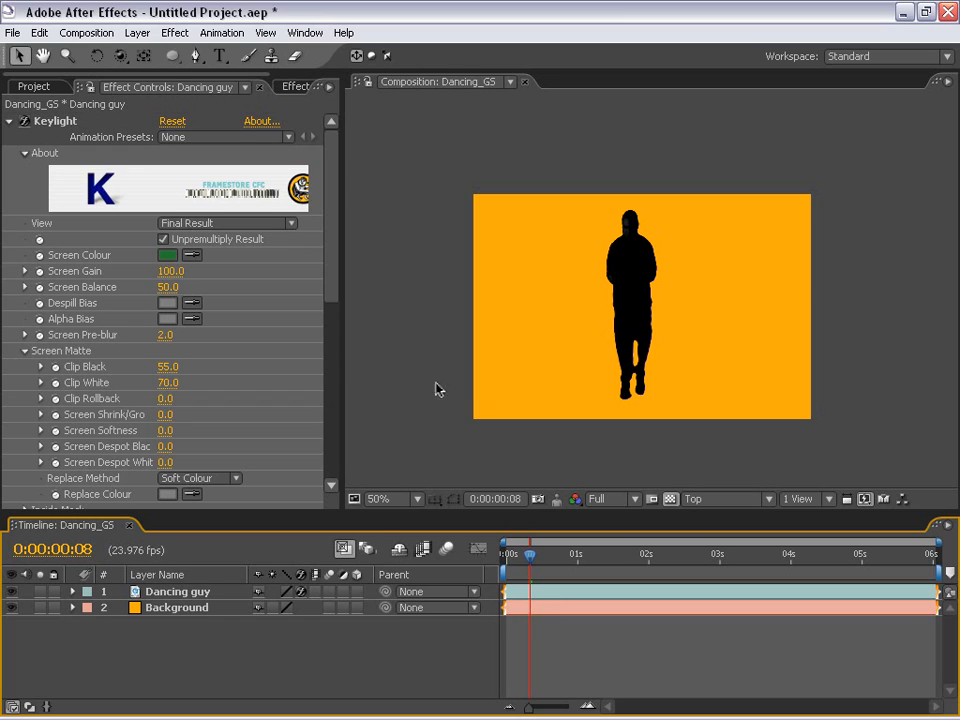
Step: Create a second orange solid 1600 pixels wide and 1600 pixels high, and check its extent around the composition
left_click(392, 315)
left_click(138, 33)
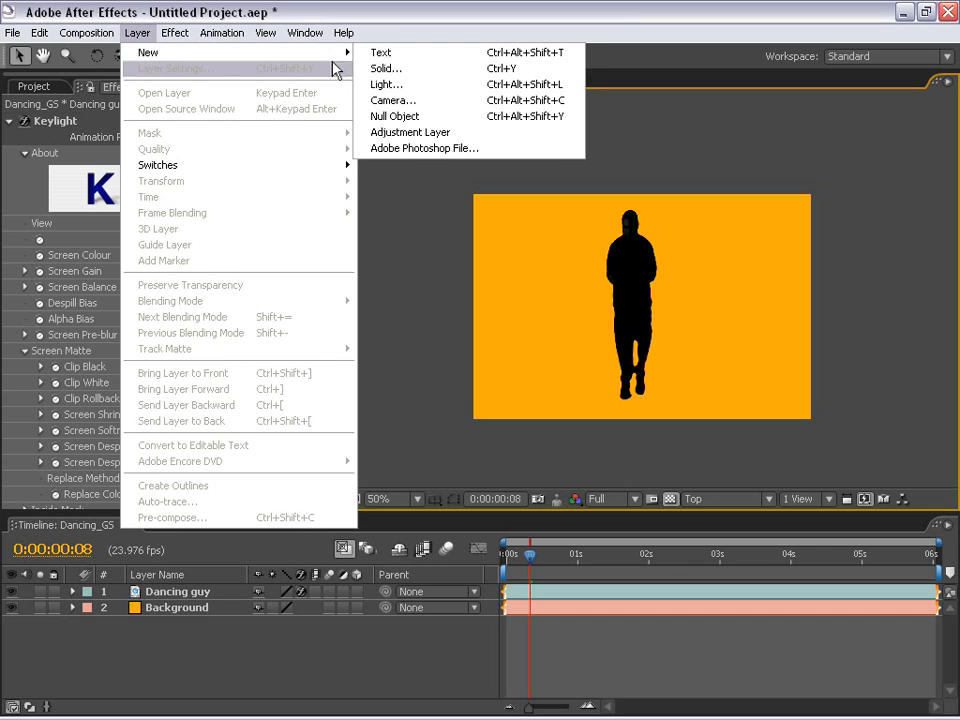
mouse_move(330, 52)
left_click(388, 68)
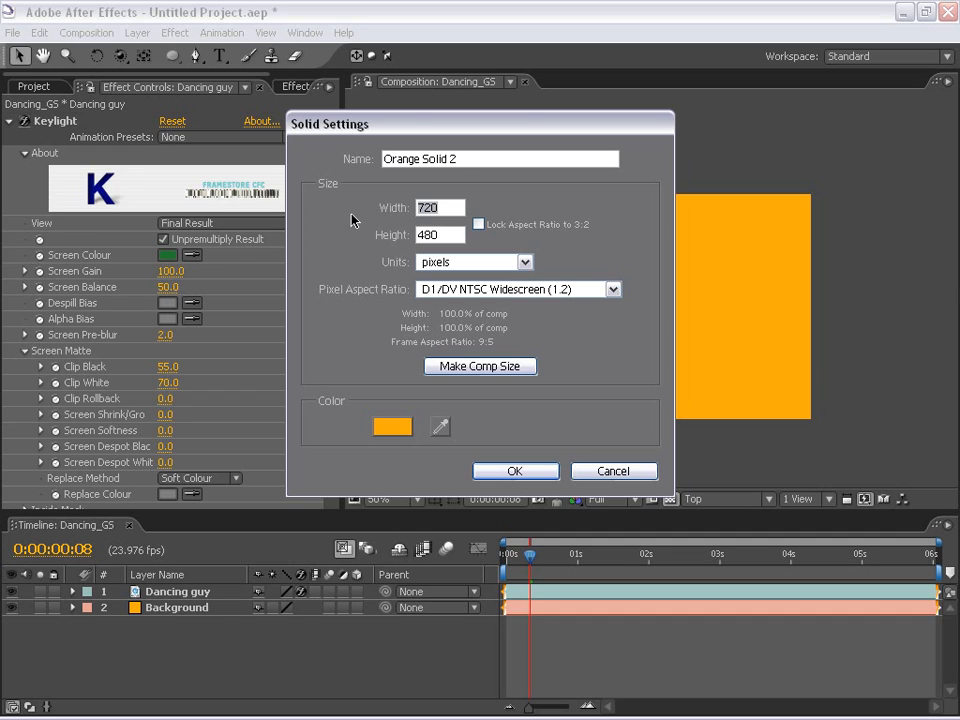
type("1600")
key("Tab")
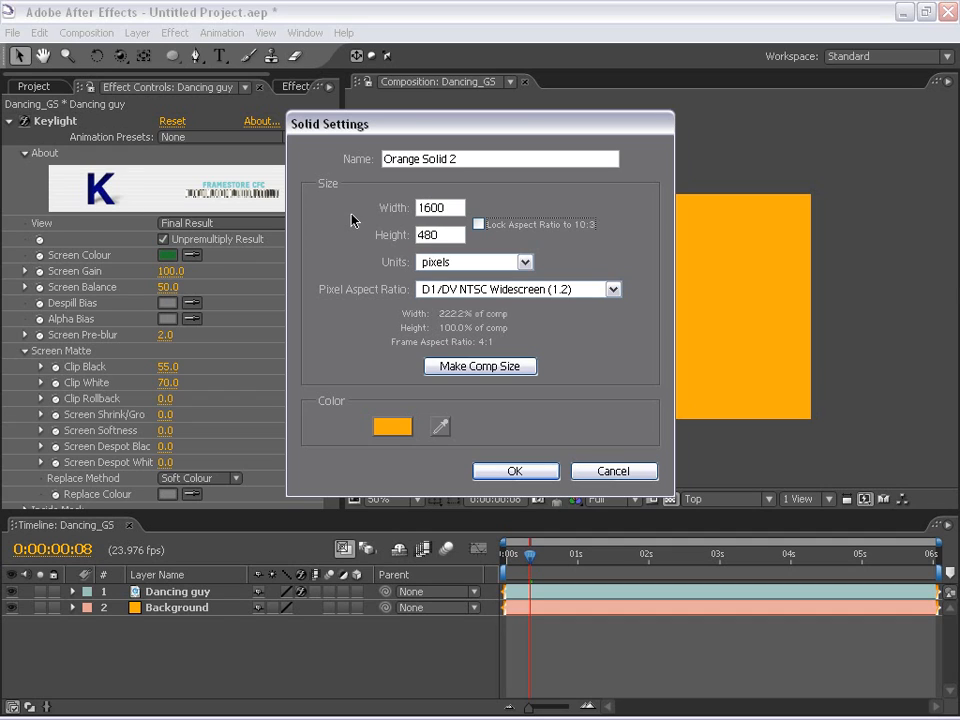
type("1600")
left_click(529, 470)
key("comma")
key("comma")
mouse_move(620, 357)
left_mouse_down()
mouse_move(749, 379)
mouse_move(613, 378)
left_mouse_up()
left_click(568, 668)
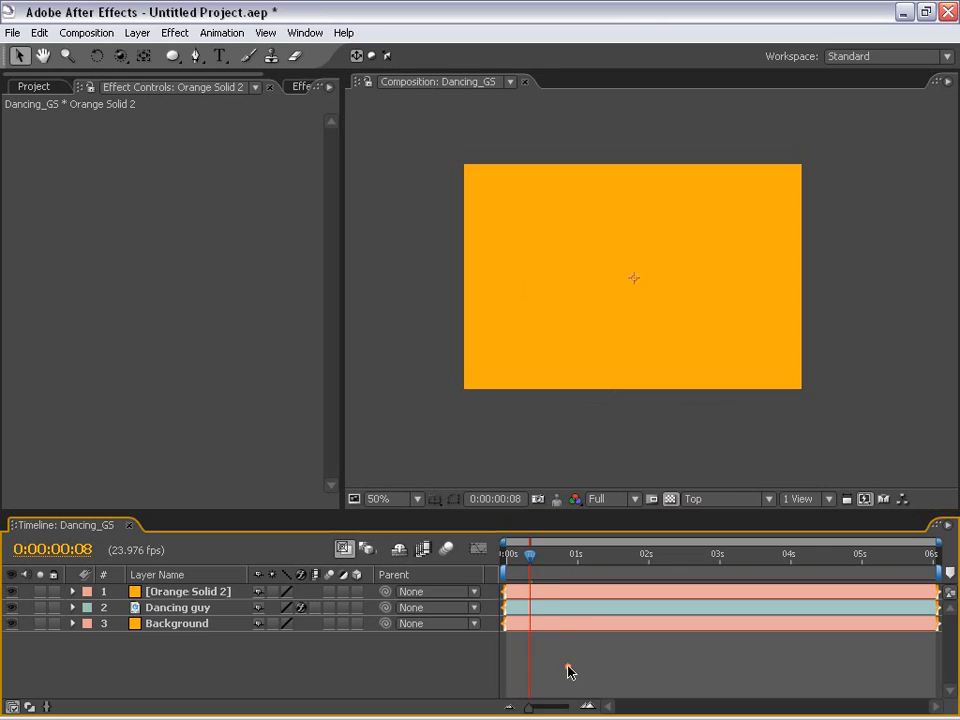
Step: Apply the Checkerboard generate effect to the 1600 × 1600 pixel solid
left_click(551, 594)
left_click(172, 36)
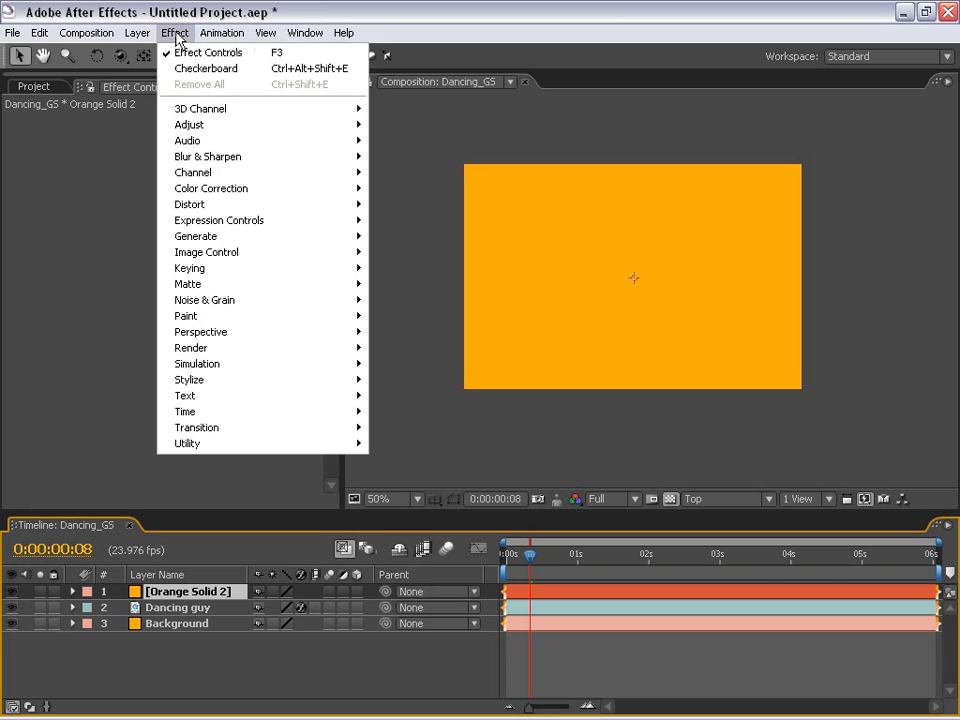
mouse_move(212, 240)
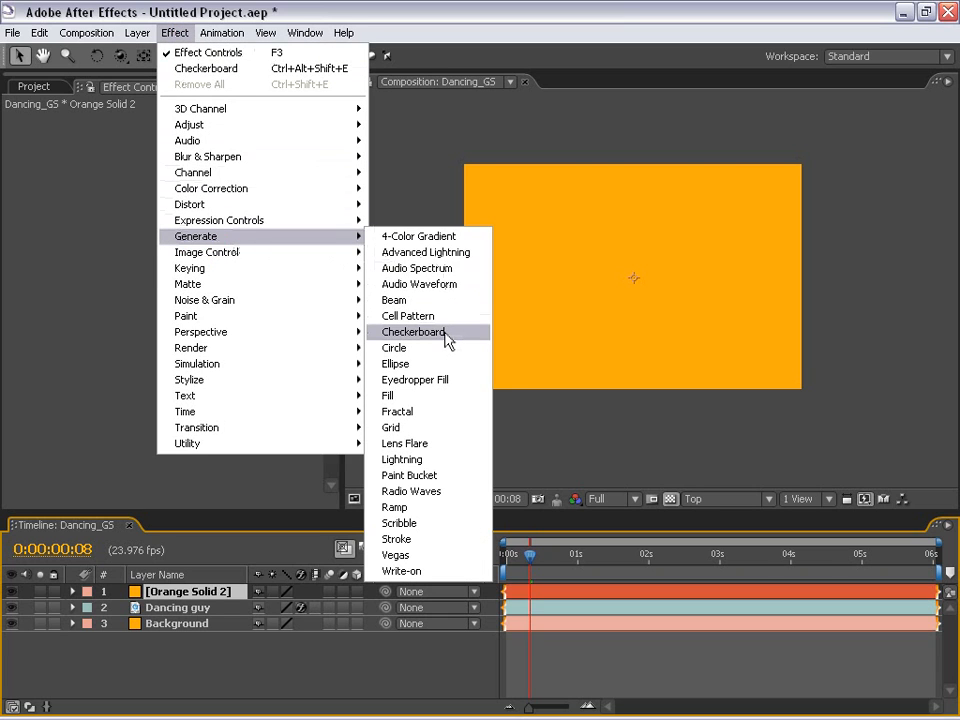
left_click(413, 331)
scroll(573, 287, "up", 2)
scroll(573, 287, "down", 2)
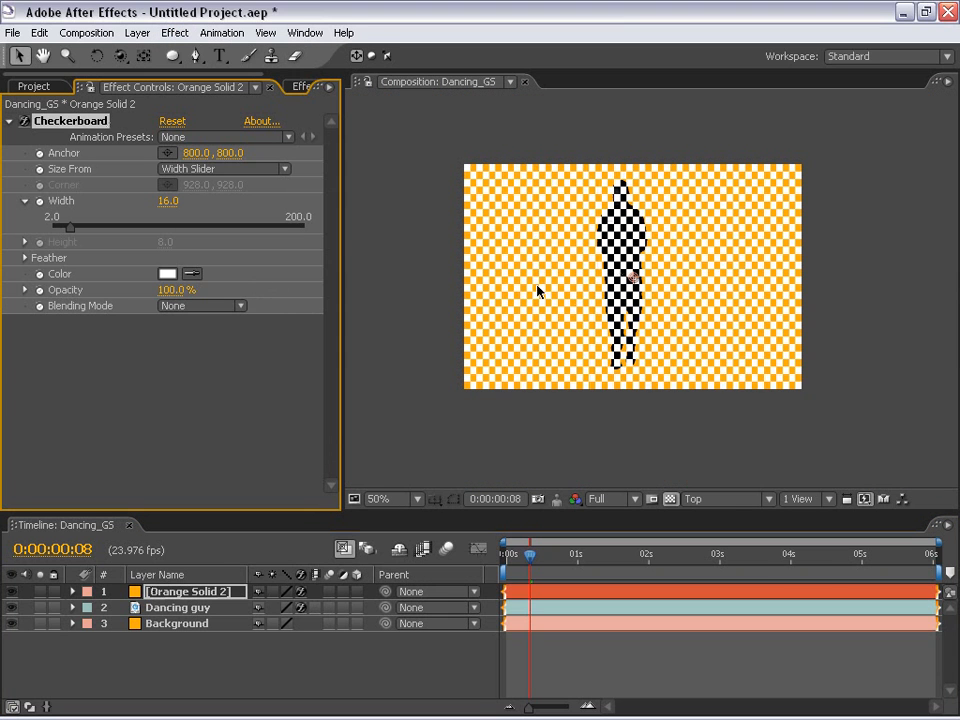
Step: Enlarge the checkerboard squares by setting the Checkerboard effect's Width to 100
left_click_drag(69, 228, 195, 222)
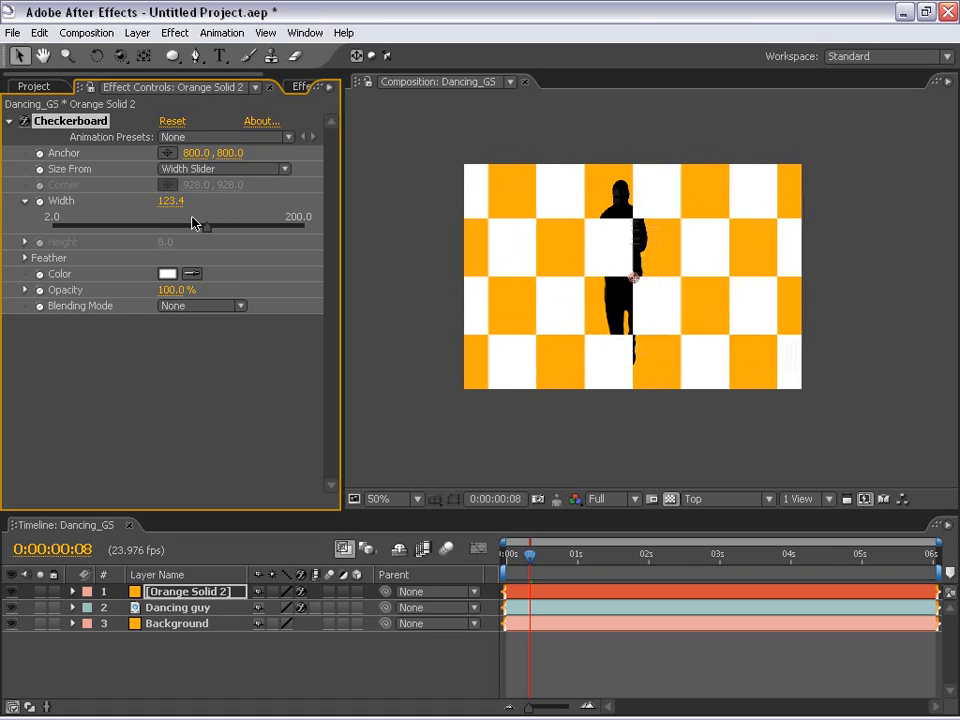
left_click(167, 200)
type("100")
key("Return")
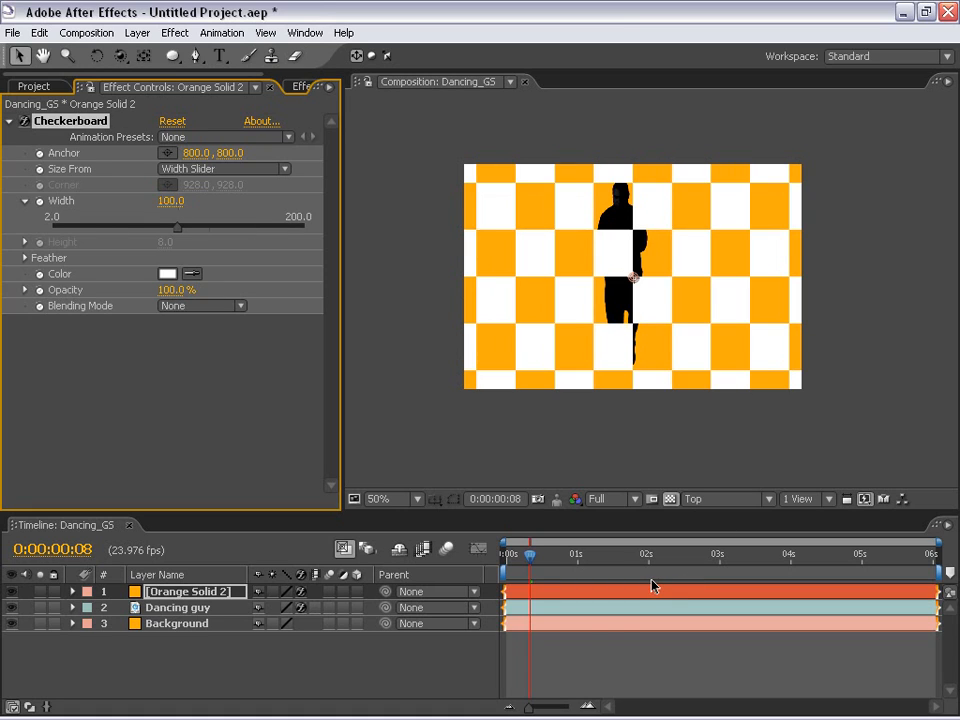
left_click(589, 639)
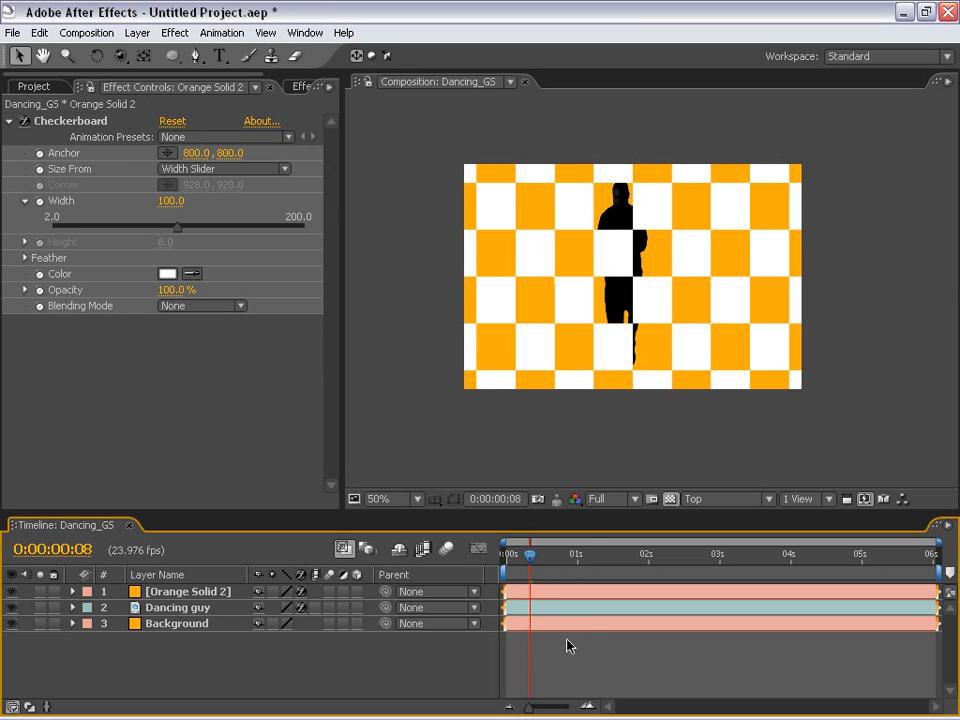
left_click(516, 607)
left_click(521, 592)
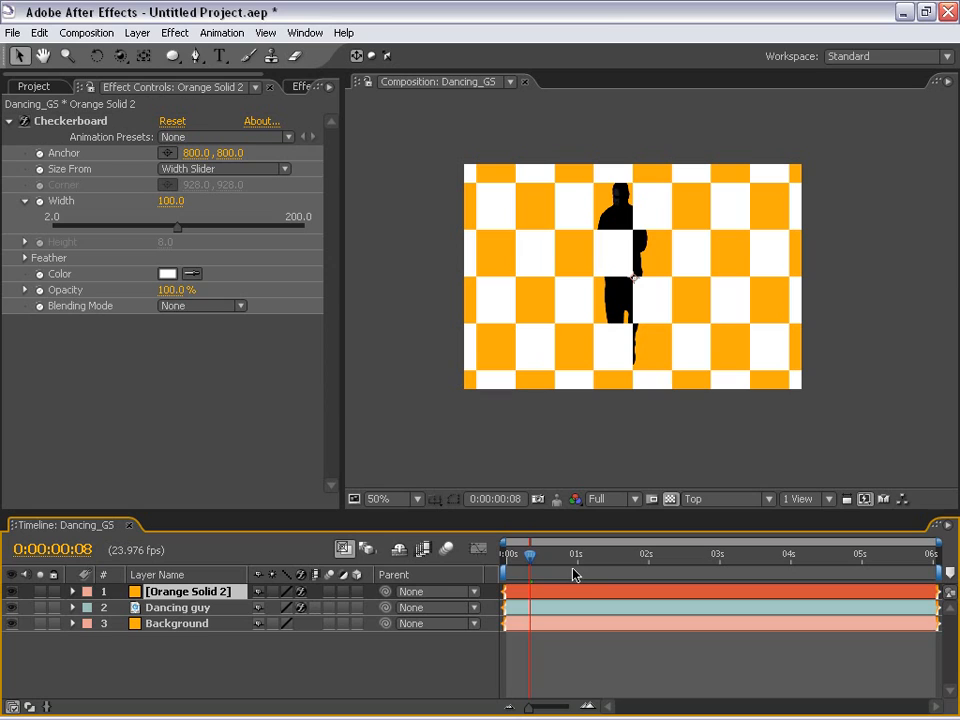
left_click(573, 655)
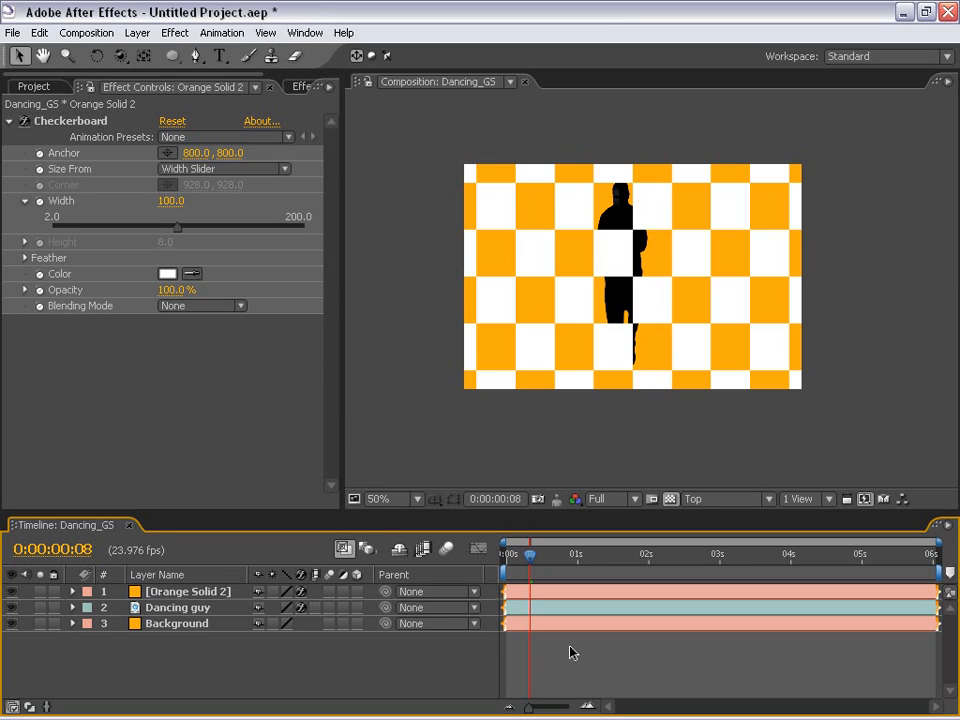
key("F4")
key("F4")
left_click(355, 671)
Step: Rename the checkerboard solid "dance floor" and place it between the Dancing guy and Background layers
left_click(165, 592)
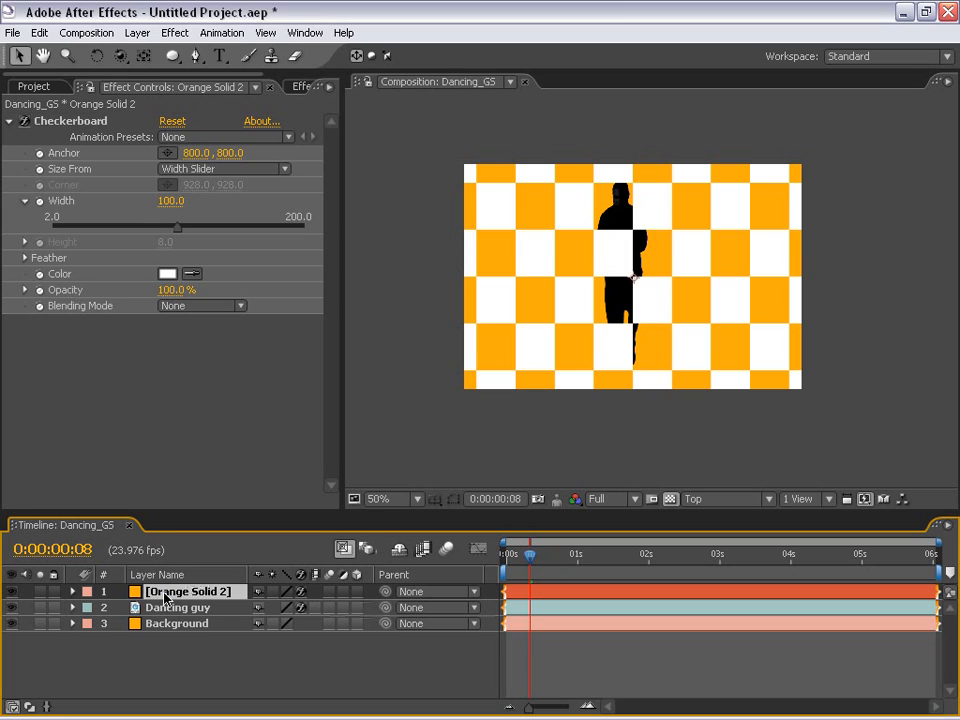
key("Return")
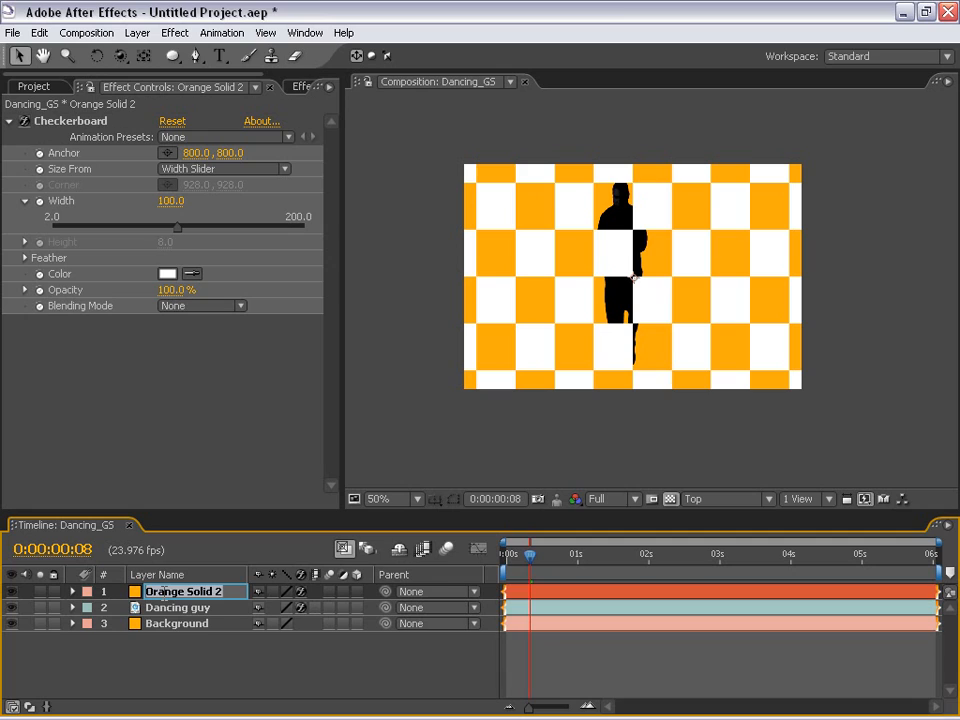
type("dance floor")
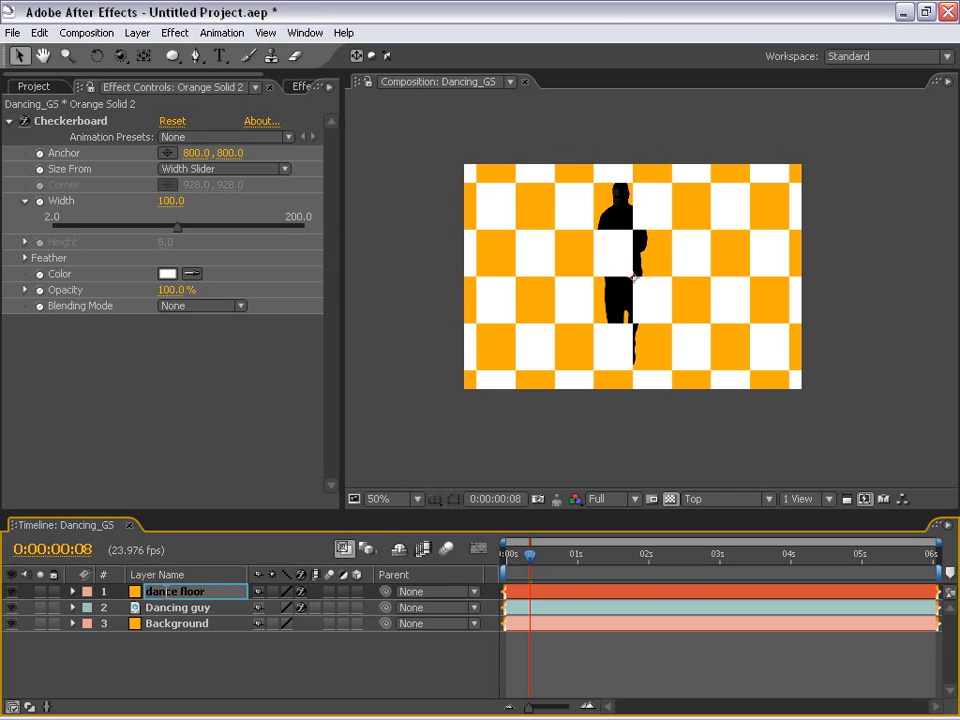
left_click(236, 636)
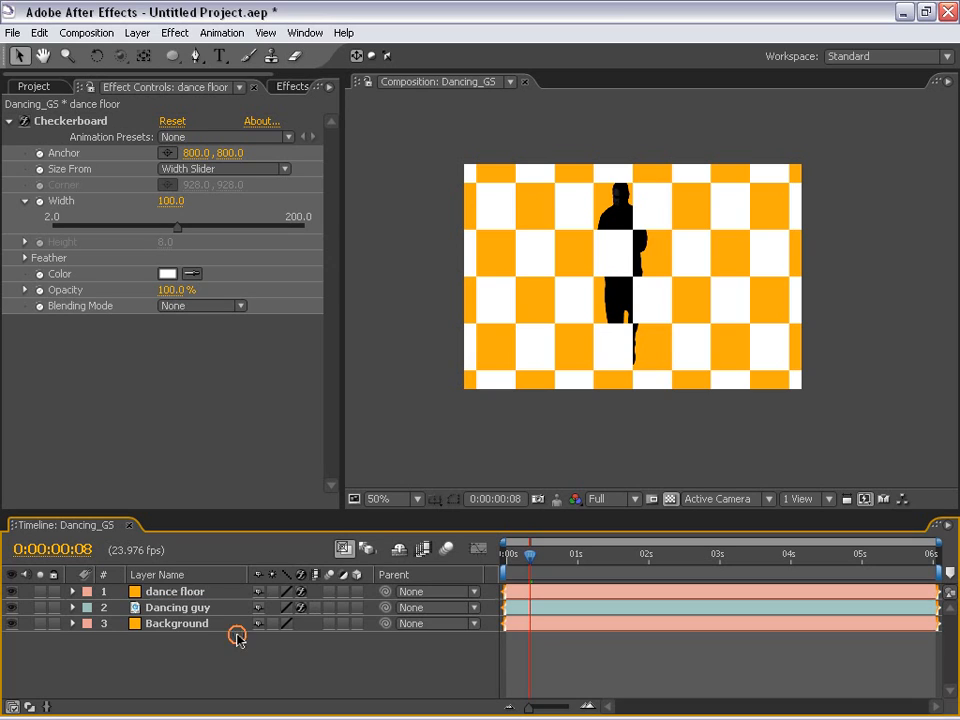
left_click_drag(186, 592, 176, 623)
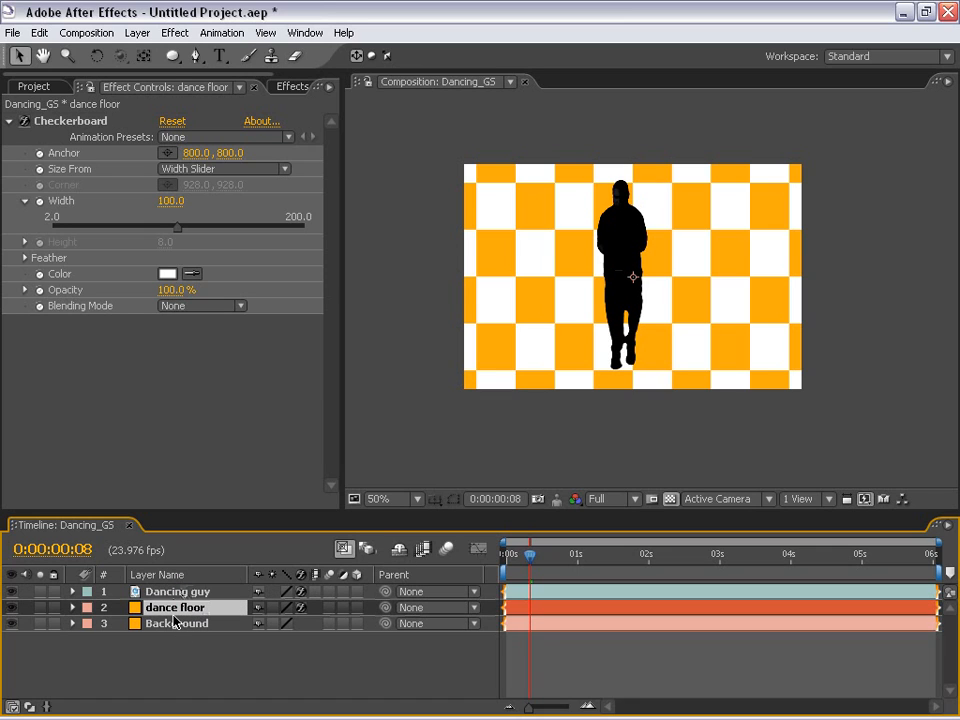
Step: Make the Dancing guy and dance floor layers 3D layers
left_click(355, 591)
left_click(356, 607)
left_click(563, 591)
left_click(563, 607)
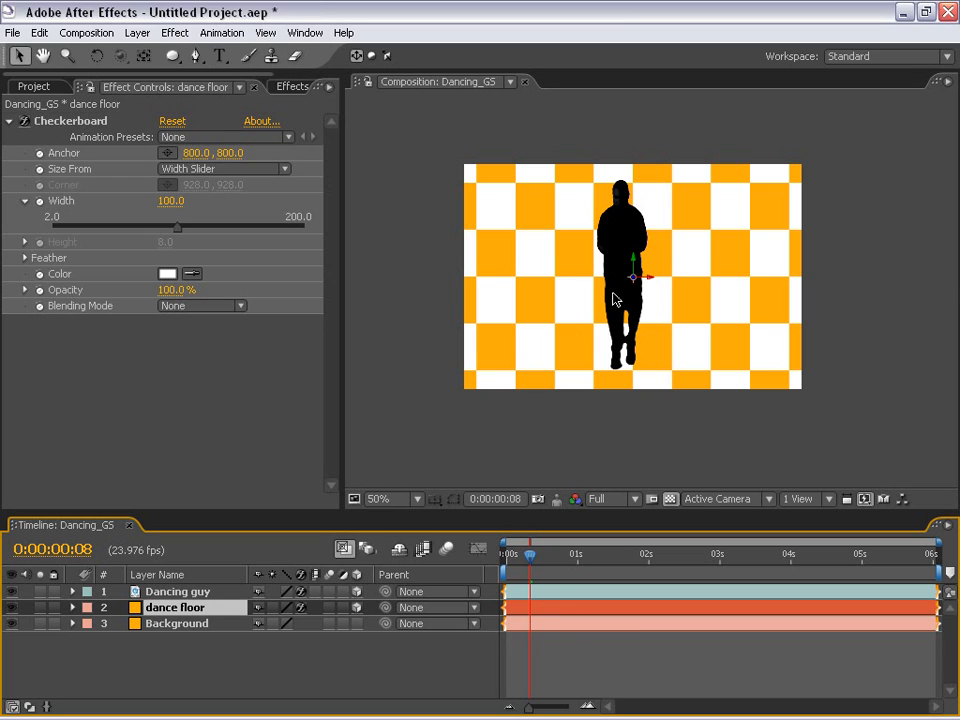
scroll(613, 298, "up", 2)
scroll(638, 306, "down", 2)
left_click(574, 664)
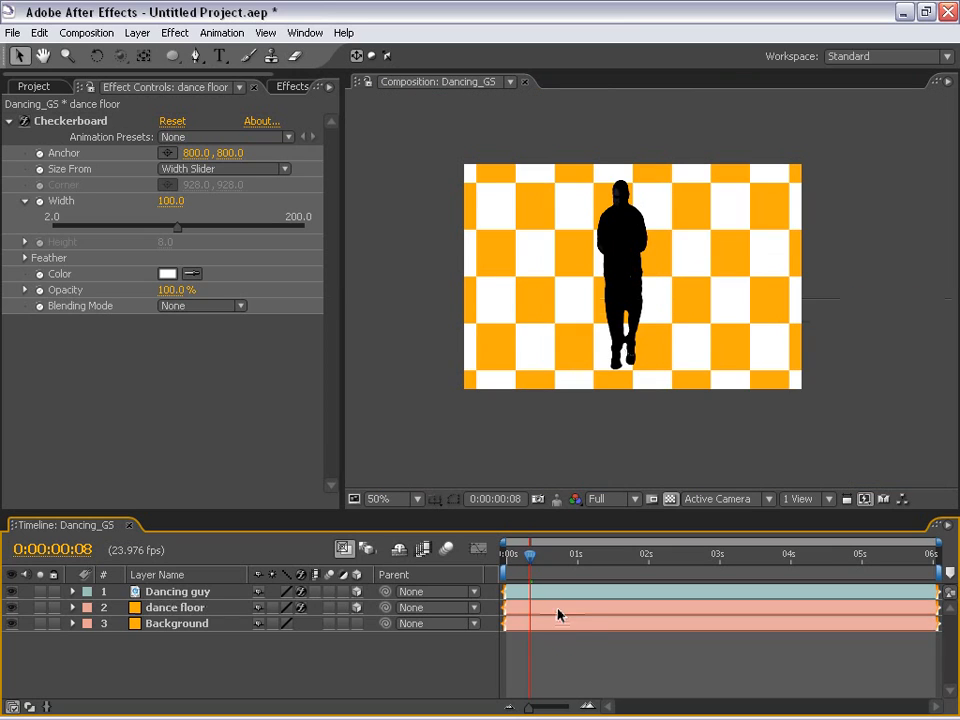
Step: Try rotating the dance floor layer freely in 3D space, and undo the rotation
left_click(558, 610)
left_click(572, 647)
left_click(560, 608)
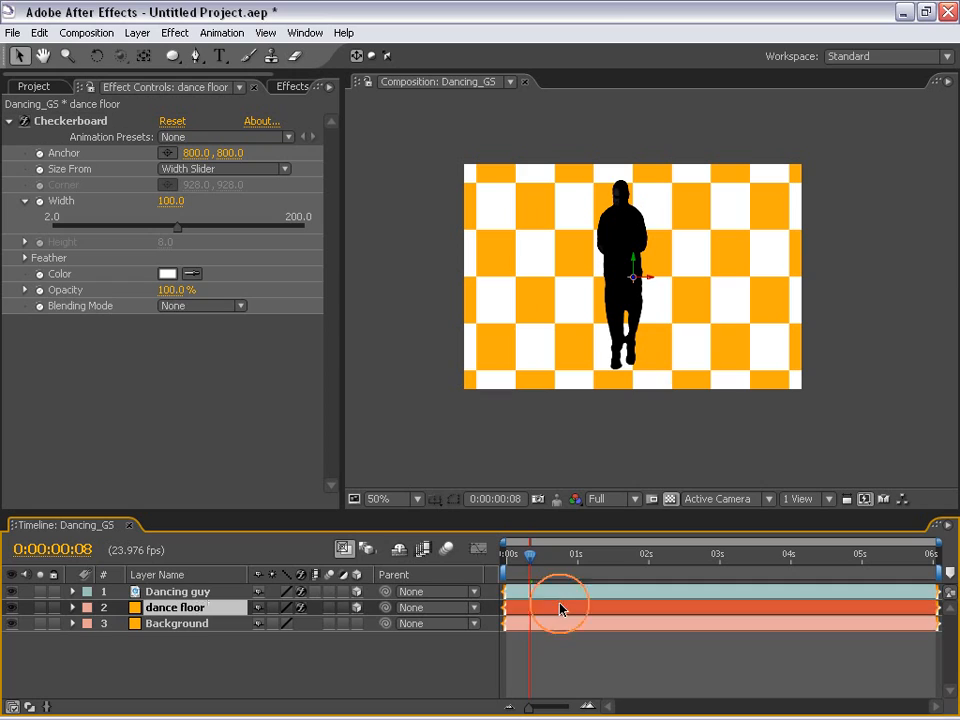
left_click(96, 56)
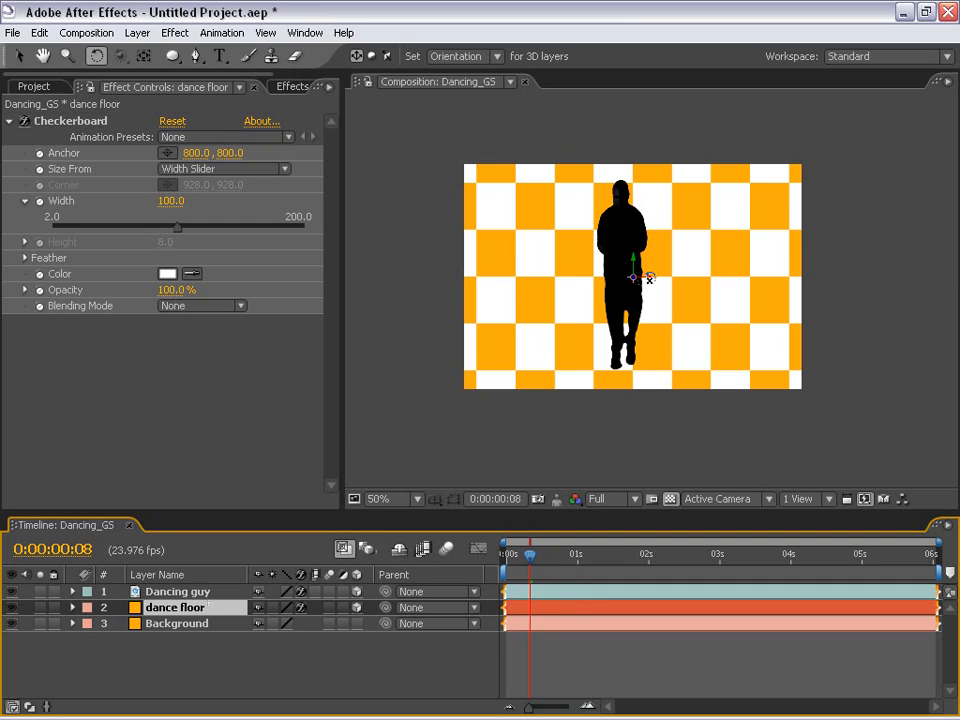
scroll(646, 283, "up", 1)
scroll(632, 276, "down", 1)
left_click_drag(644, 277, 569, 356)
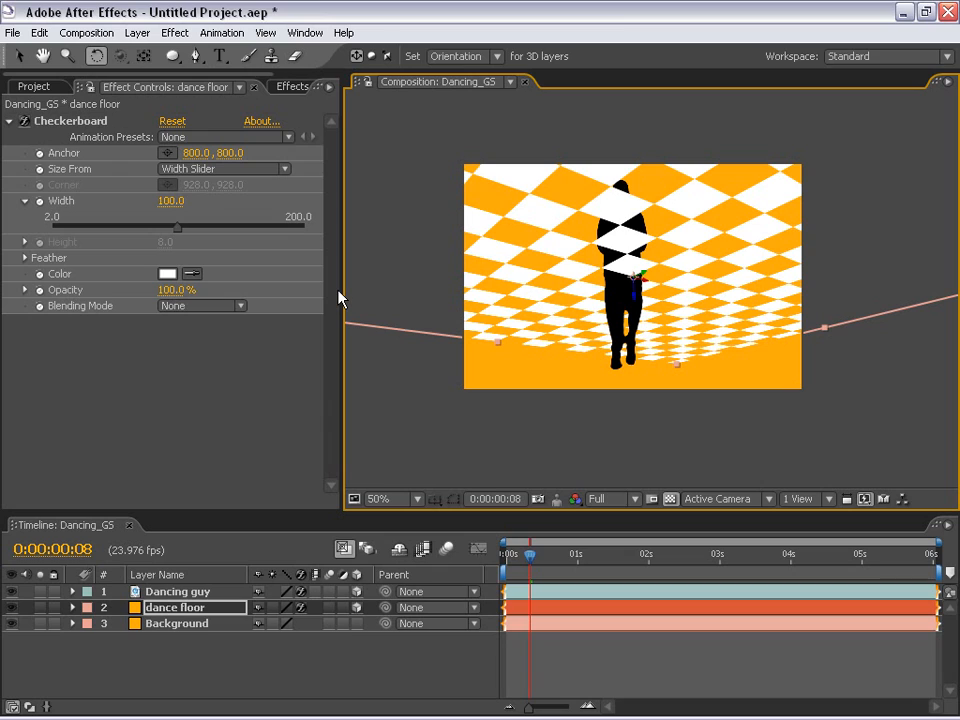
left_click(96, 57)
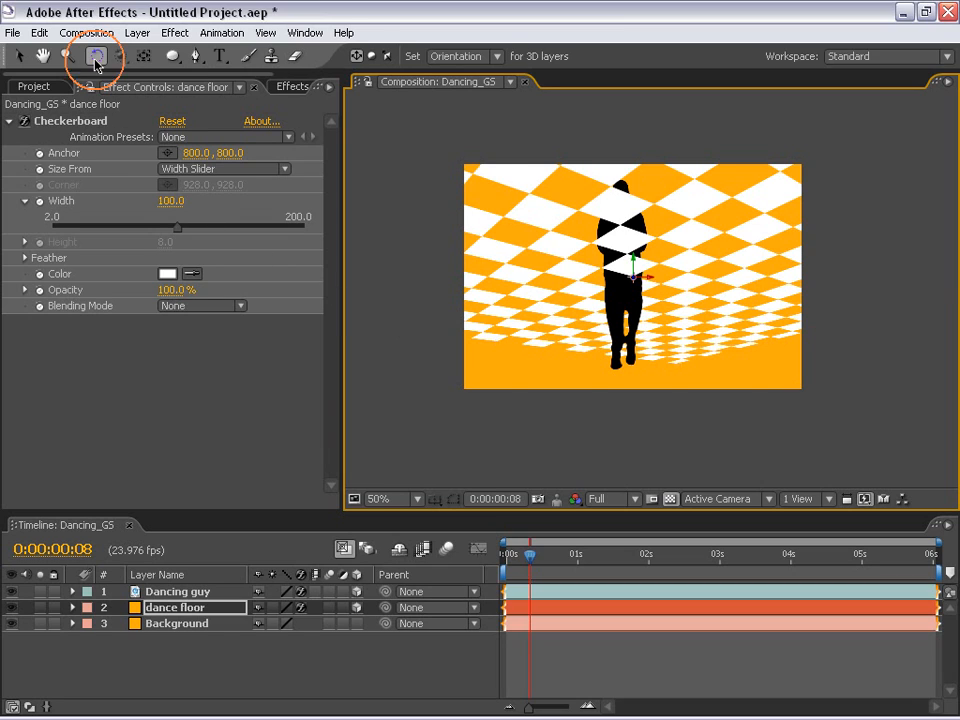
key("ctrl+z")
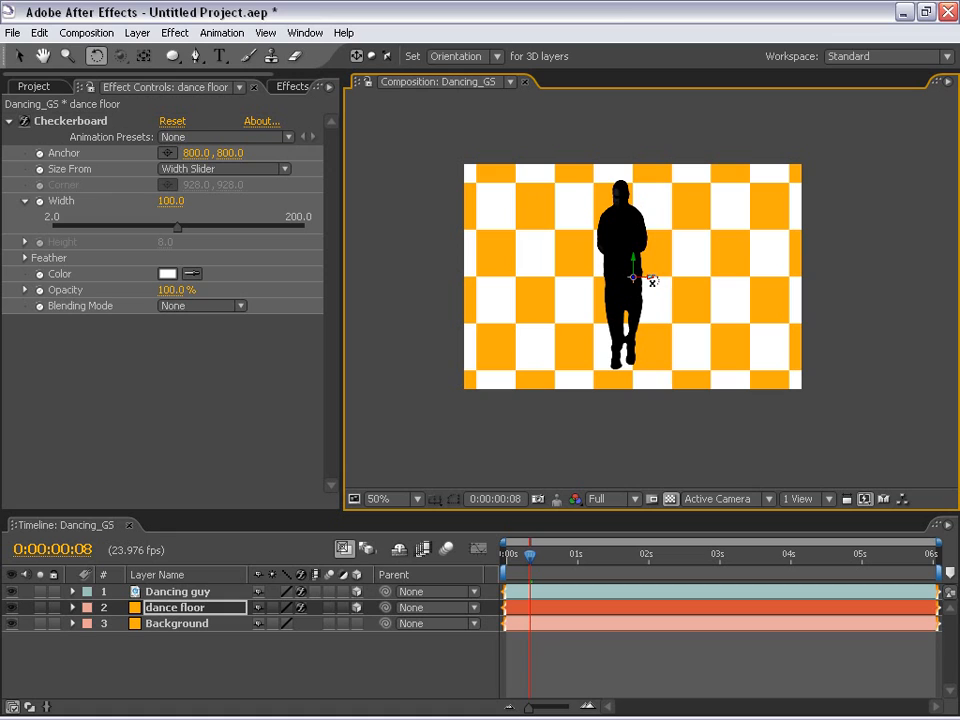
Step: Rotate the dance floor layer around its X axis alone until it lies flat, edge-on to the camera
scroll(646, 278, "up", 2)
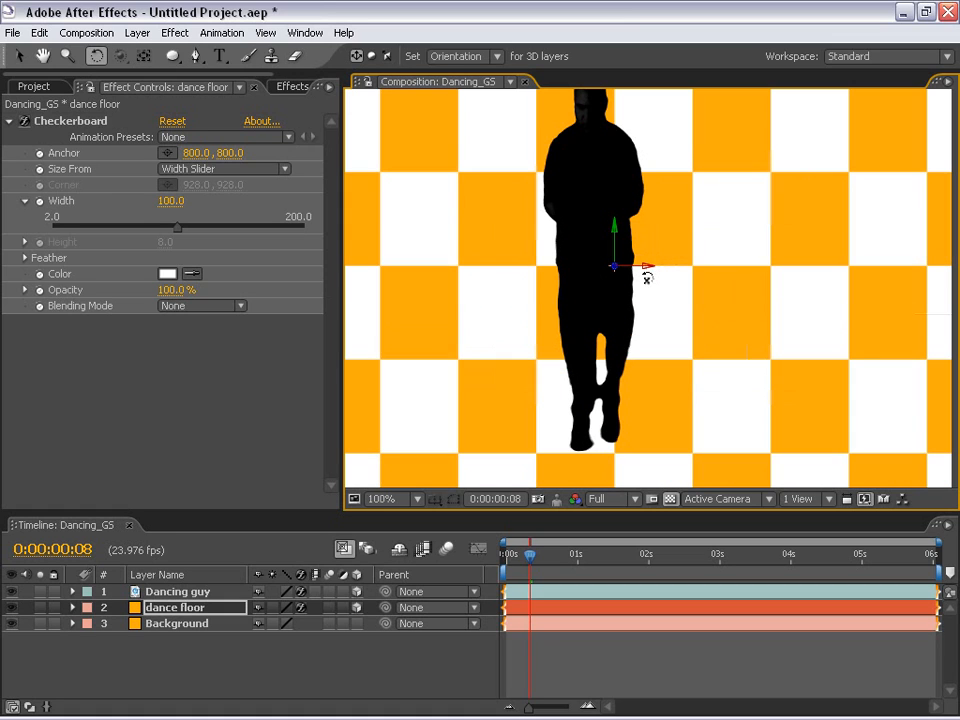
left_click_drag(634, 266, 625, 195)
scroll(685, 339, "down", 2)
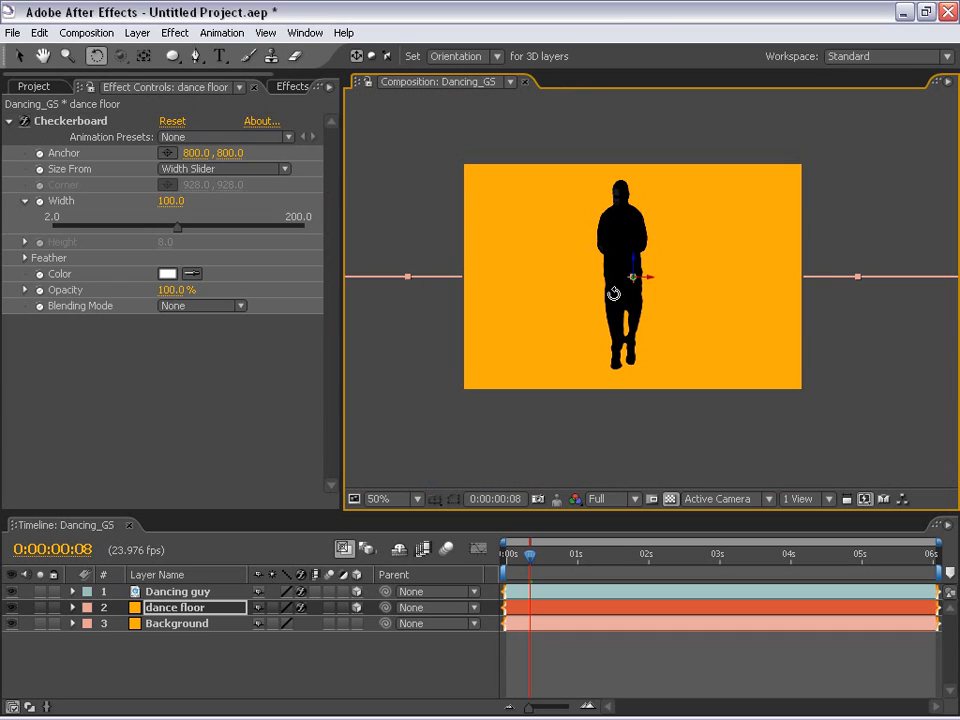
scroll(613, 294, "down", 1)
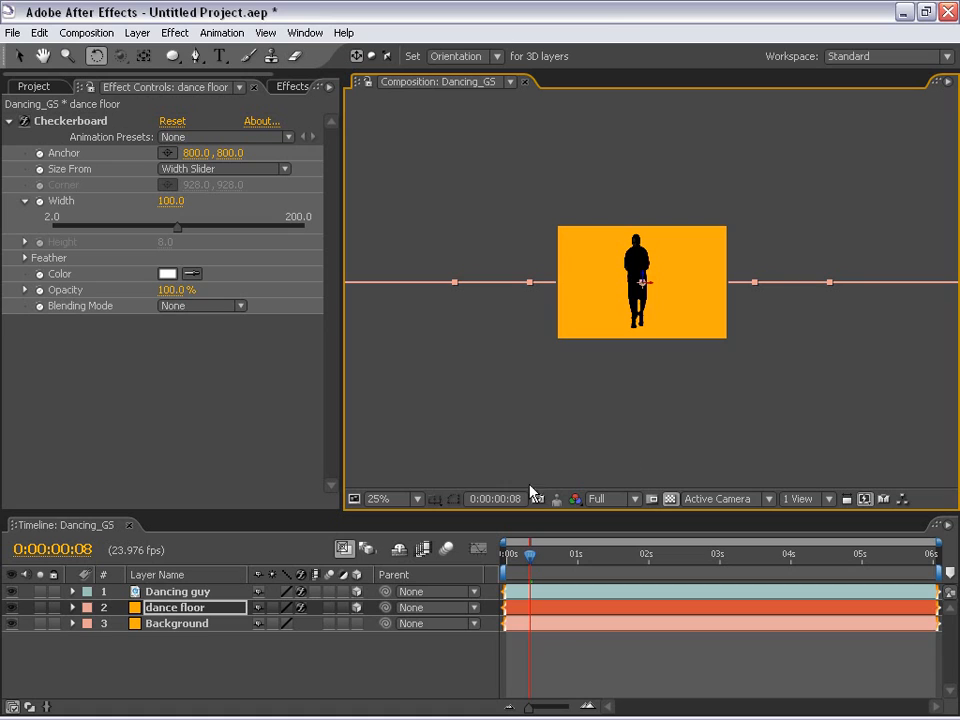
scroll(640, 385, "up", 3)
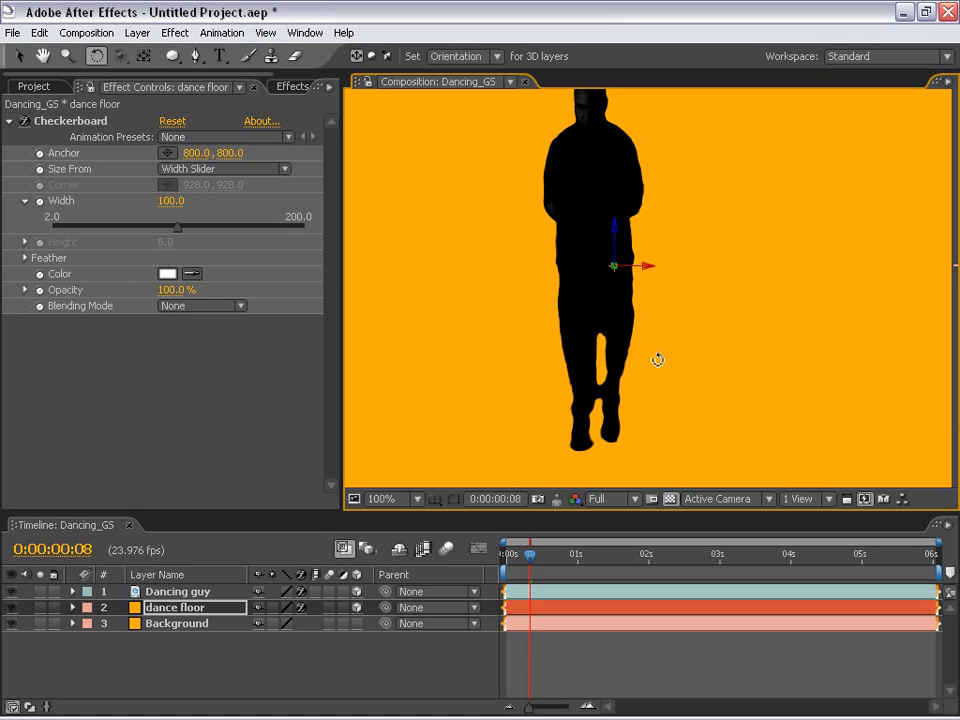
Step: Move the dance floor layer straight down to the level of the dancing man's feet
key("v")
scroll(658, 364, "down", 2)
left_click_drag(643, 302, 643, 317)
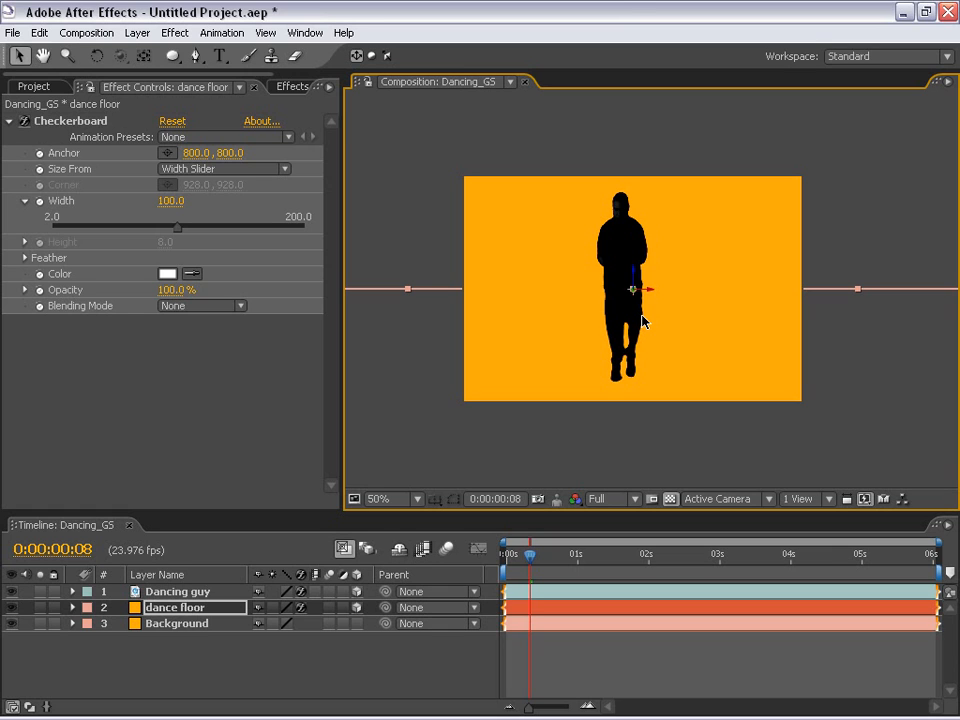
key("w")
left_click_drag(636, 285, 630, 372)
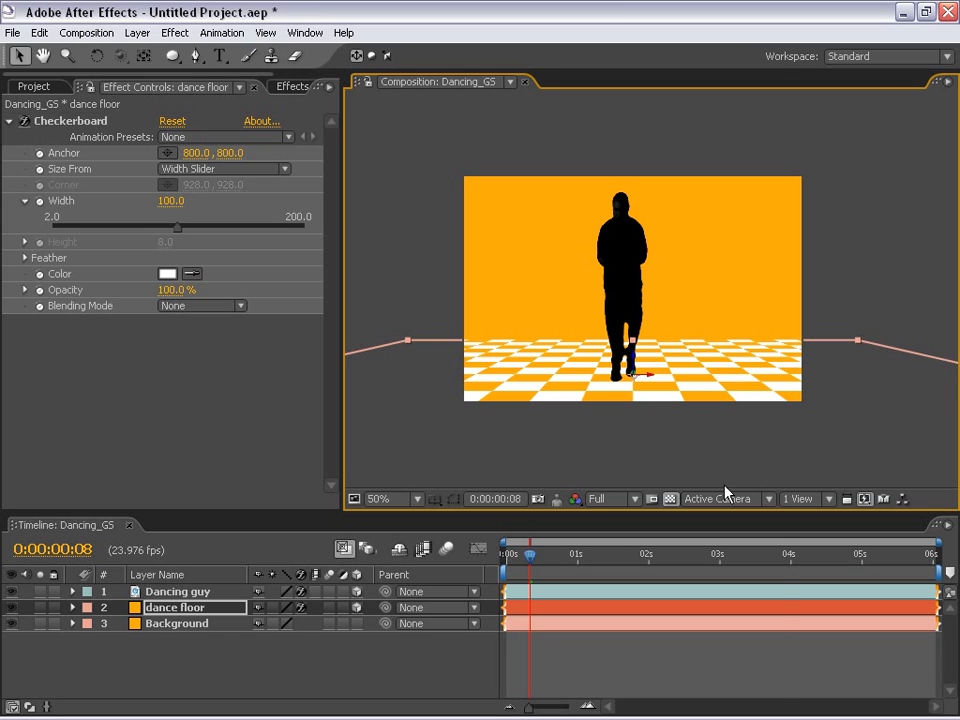
Step: In the Front view, lower the dance floor to meet the dancer's standing foot at 0:00:02:09
left_click(720, 497)
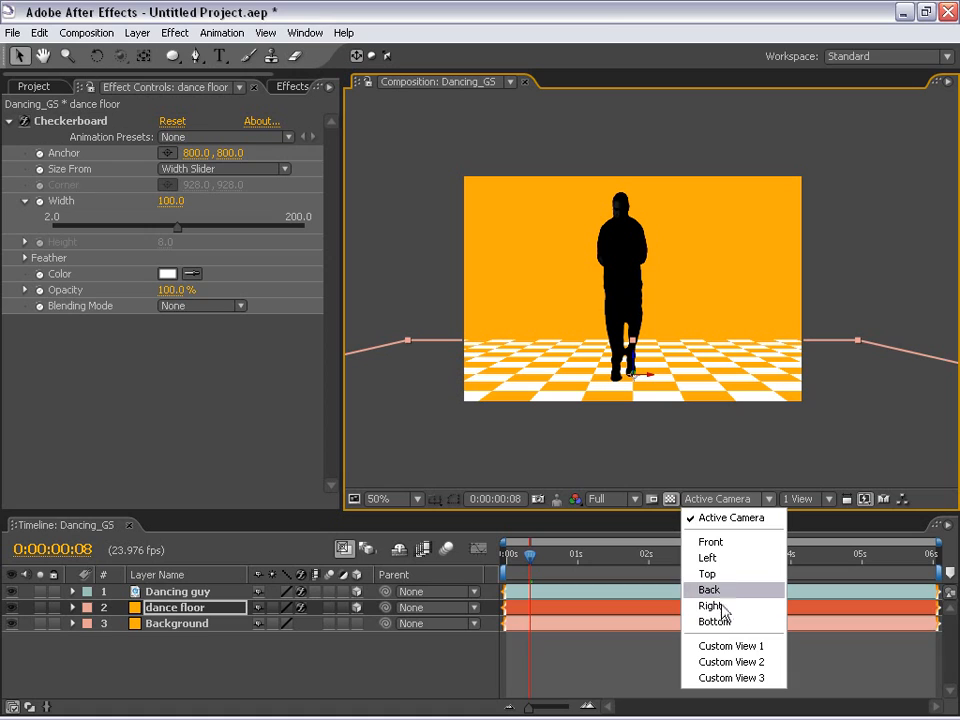
left_click(711, 541)
key("comma")
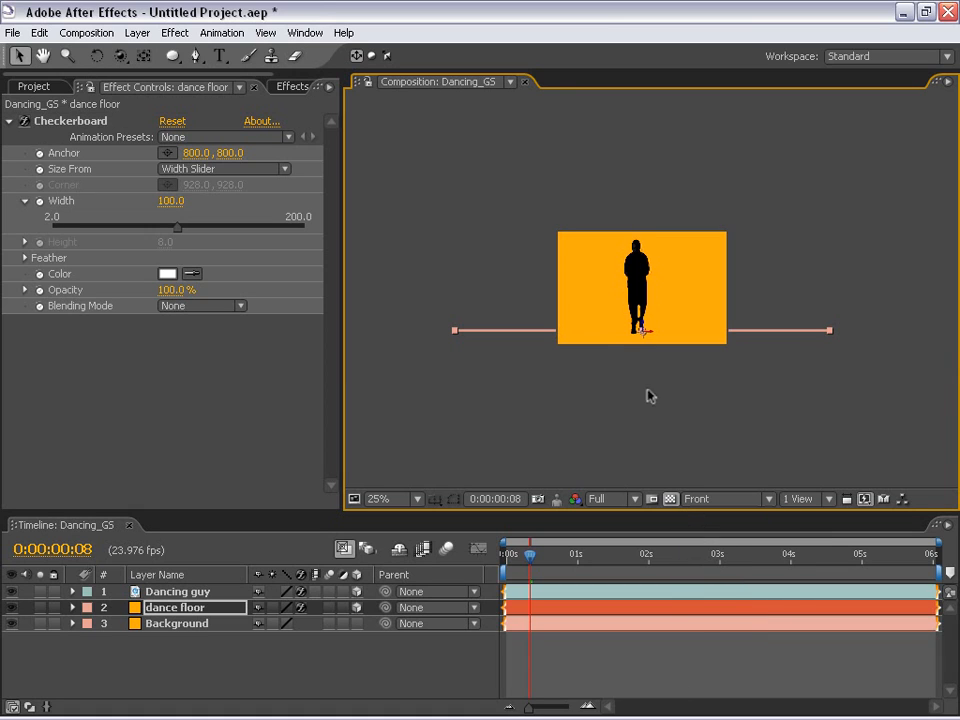
scroll(651, 386, "up", 2)
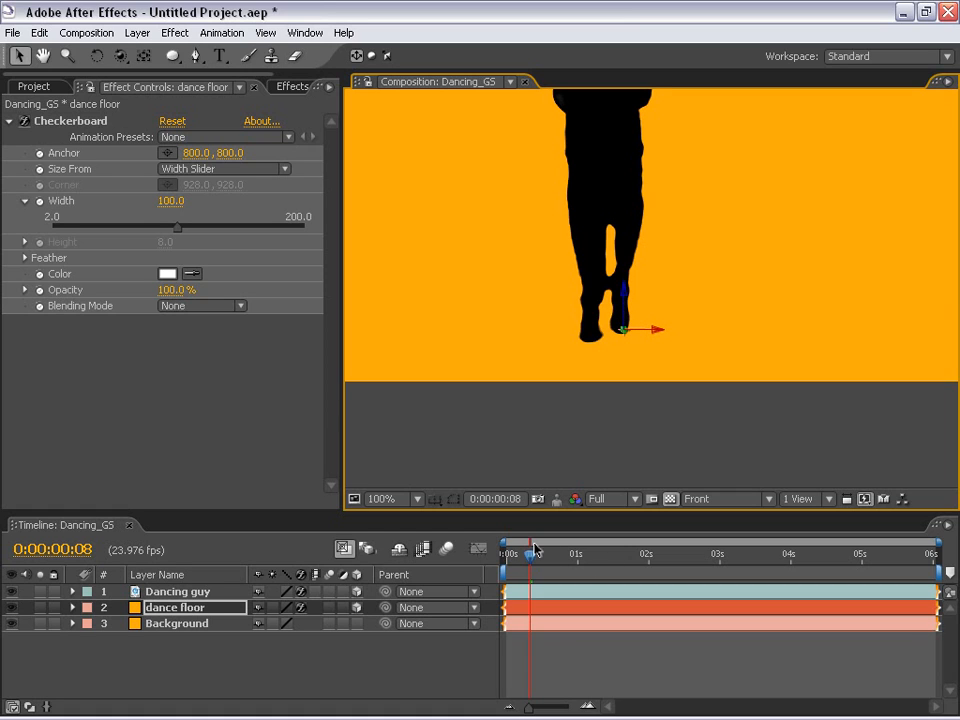
left_click_drag(535, 549, 677, 553)
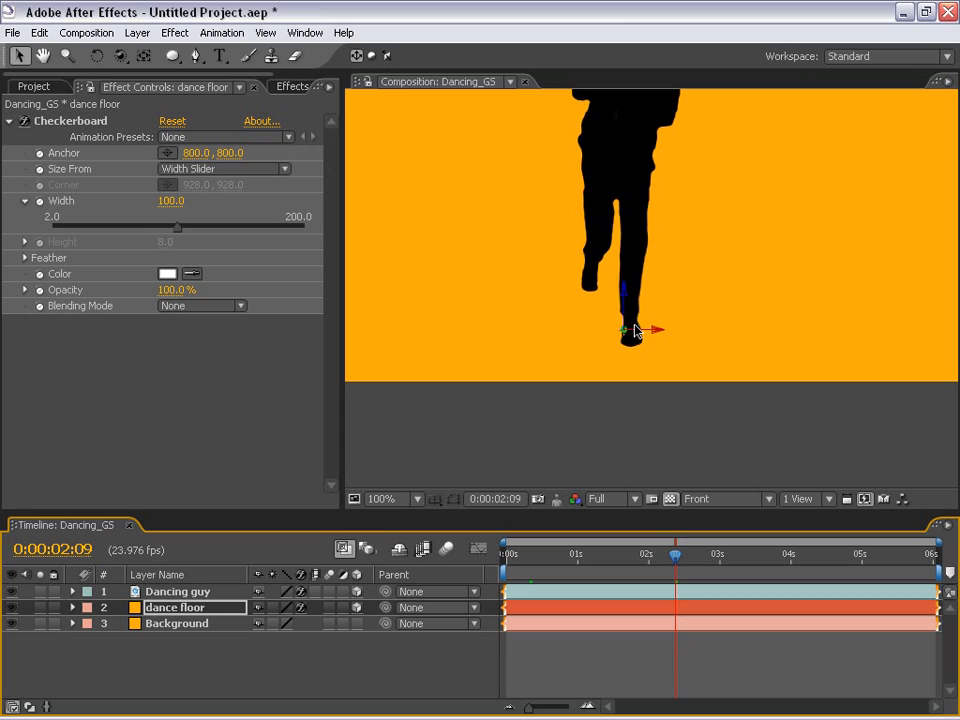
left_click_drag(624, 304, 628, 326)
Step: Check the dancer's feet at other frames and lower the dance floor slightly to fit his foot at 0:00:04:16
left_click_drag(677, 553, 869, 553)
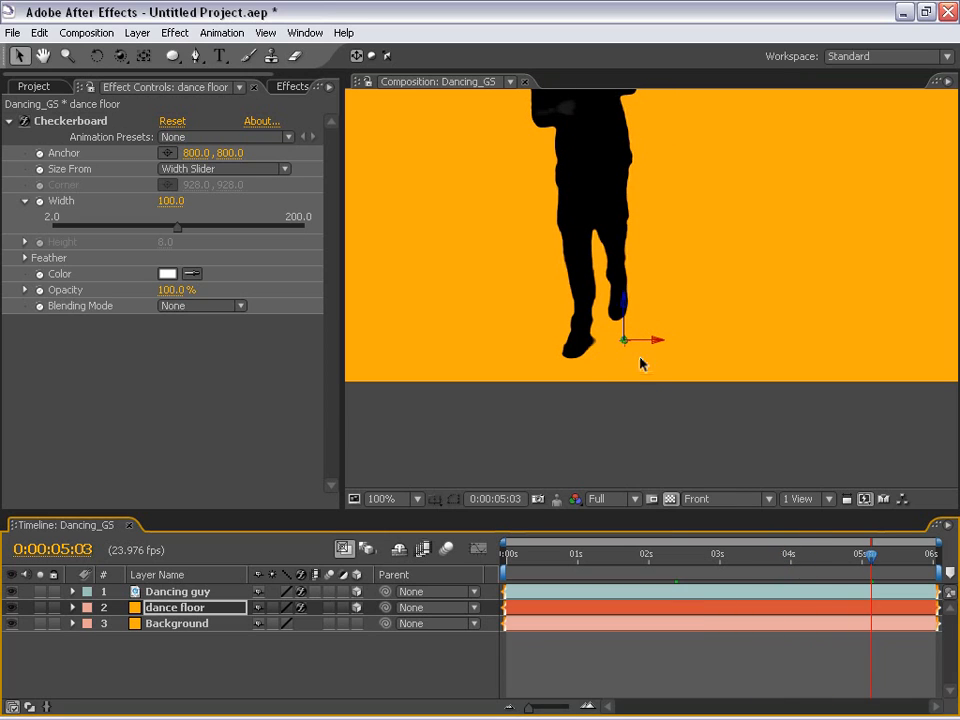
key("shift+Page_Up")
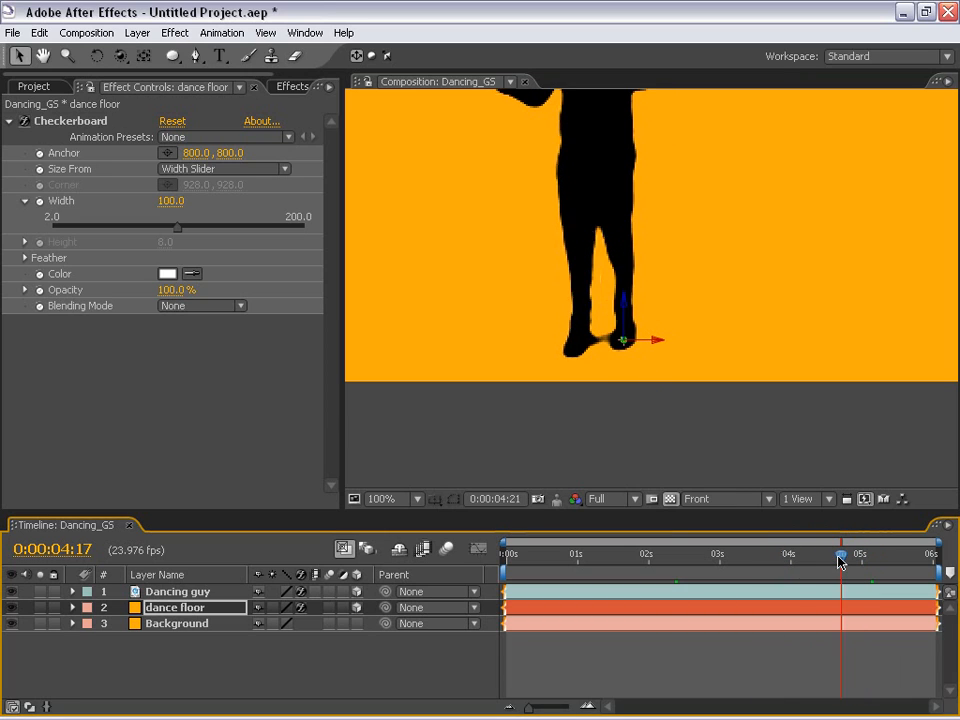
key("Page_Up")
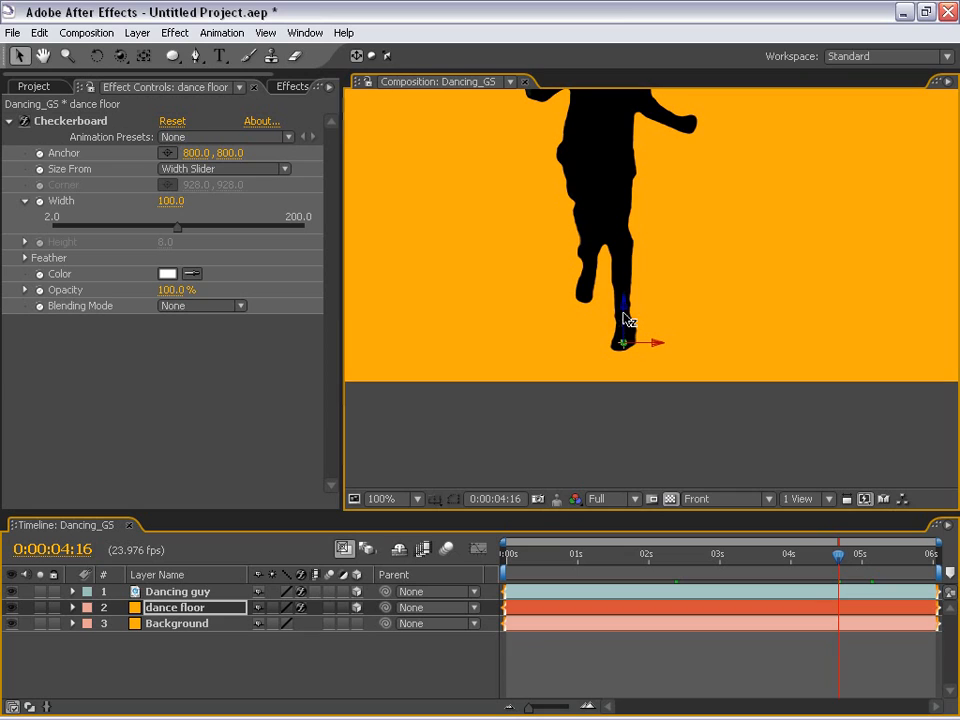
left_click_drag(624, 317, 622, 322)
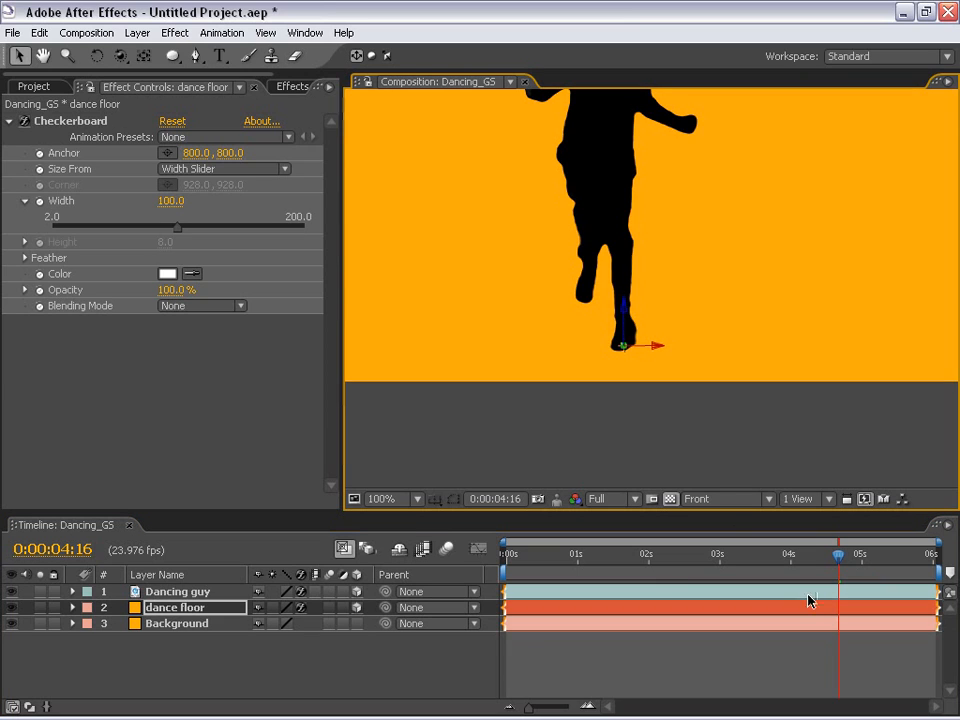
Step: Return to the first frame, switch back to the Active Camera view and deselect the dance floor layer
left_click_drag(812, 557, 503, 558)
left_click(725, 499)
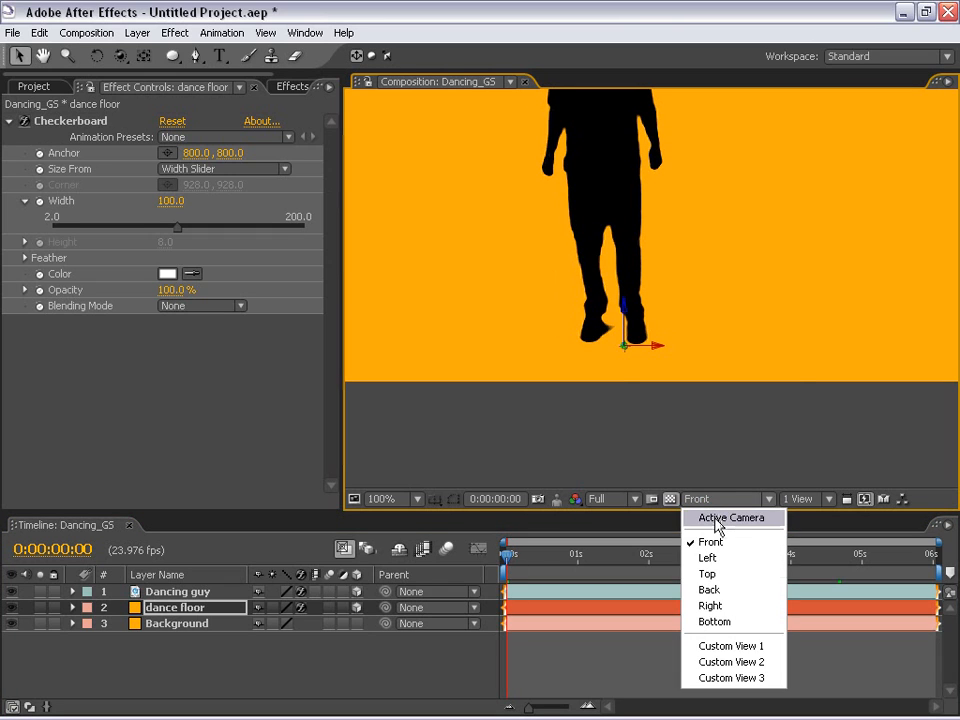
left_click(718, 520)
scroll(622, 267, "down", 1)
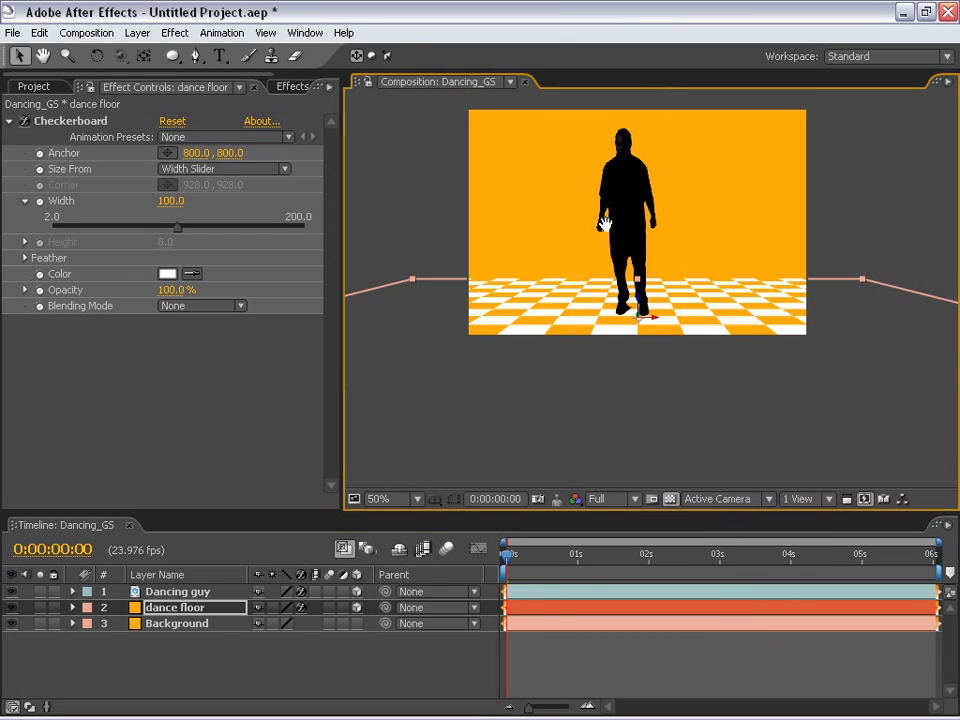
left_click_drag(606, 224, 586, 325)
left_click(590, 636)
left_click_drag(508, 557, 481, 590)
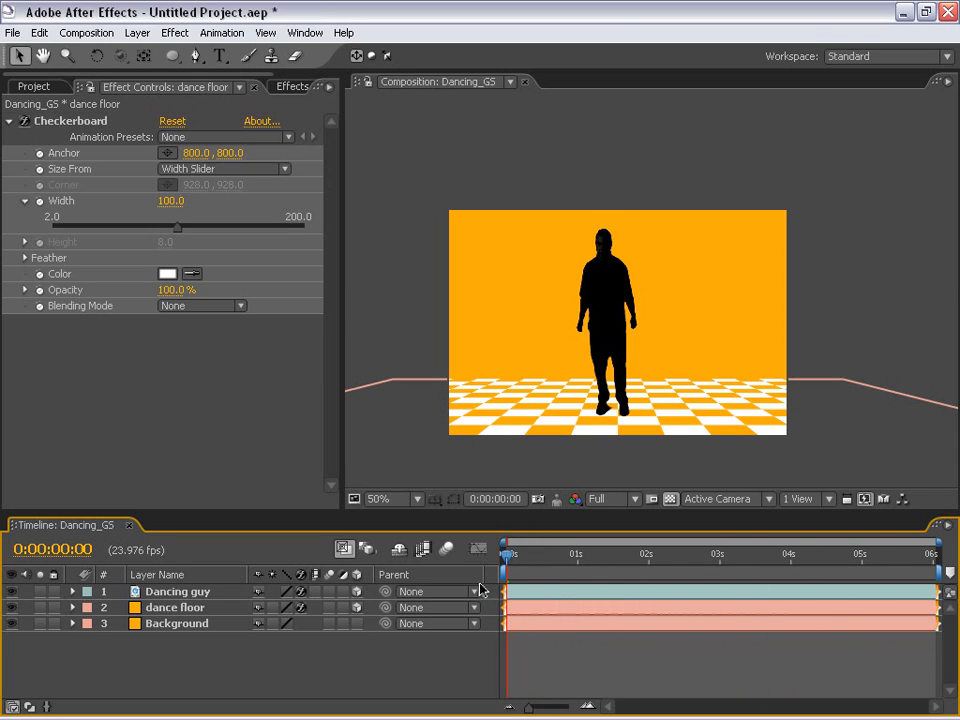
Step: Add a new camera named Camera 1 with the 50mm preset to the composition
left_click(137, 32)
mouse_move(150, 52)
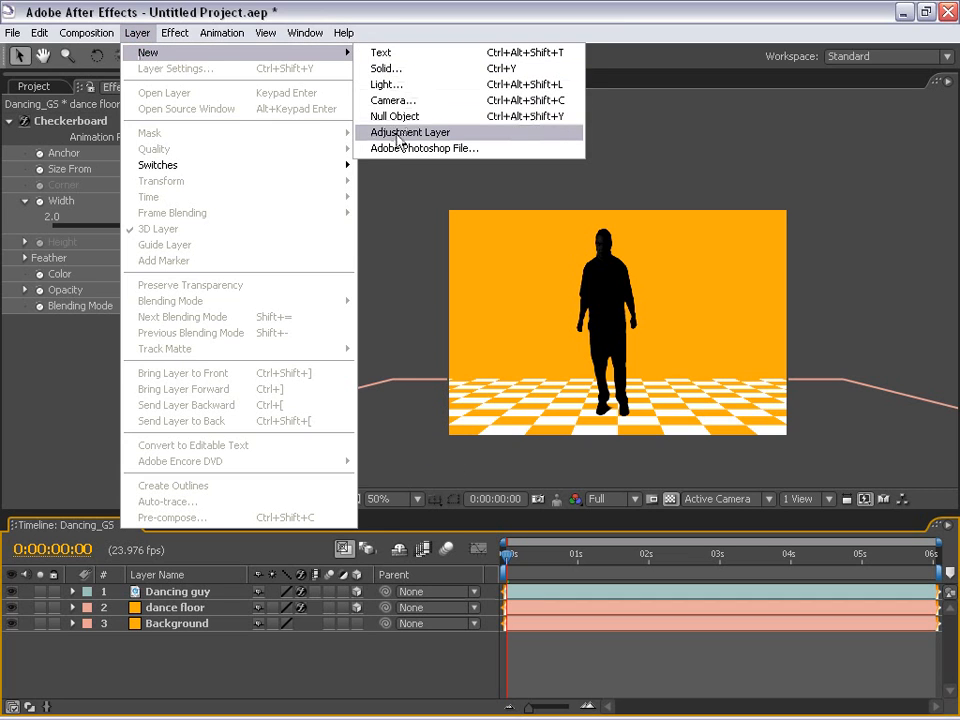
left_click(394, 100)
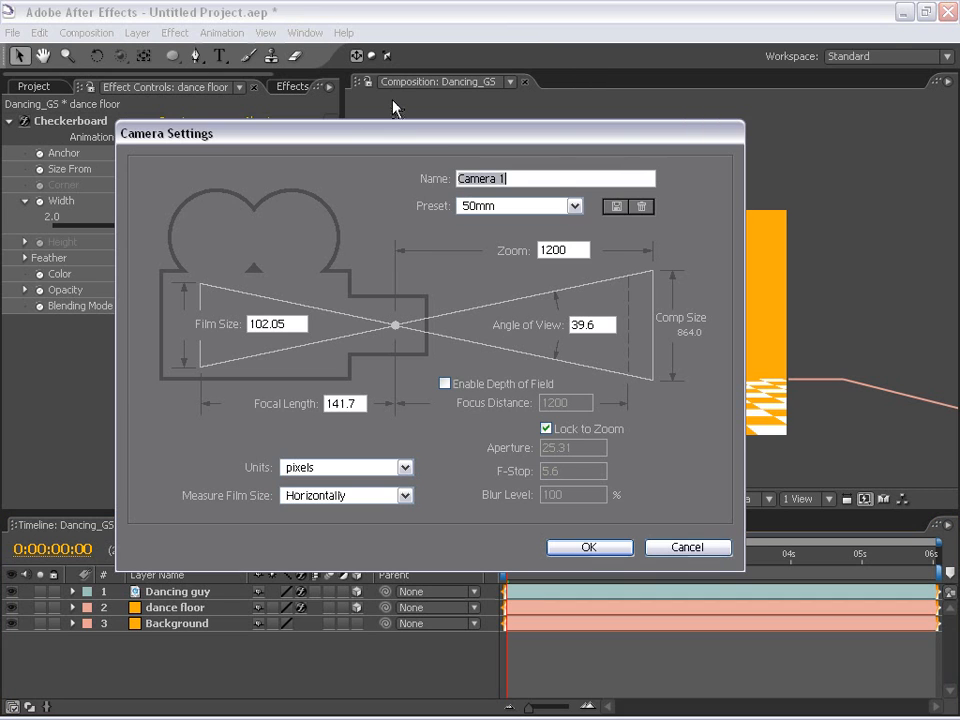
left_click(580, 549)
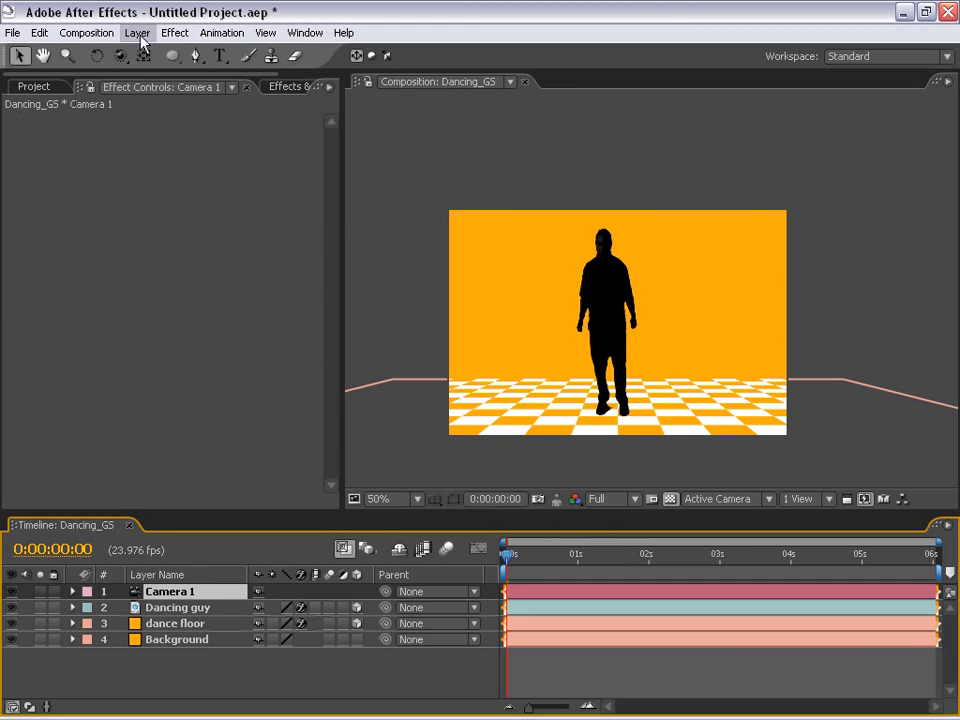
Step: Try orbiting Camera 1 around the dancer and switch to the Top view to show the whole camera
left_click(120, 57)
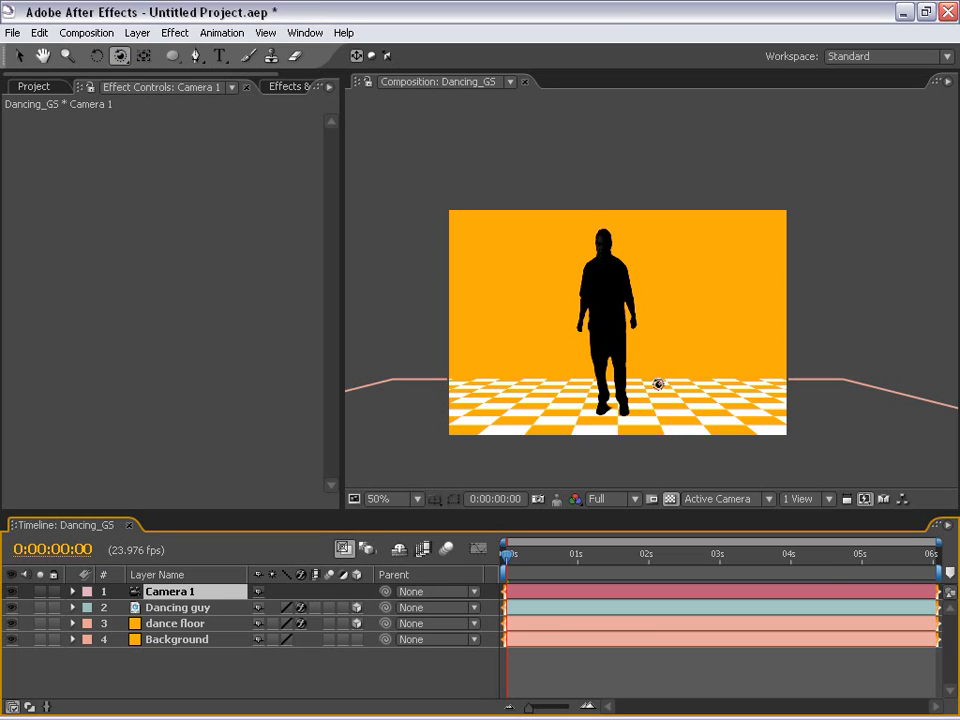
left_click_drag(658, 384, 740, 425)
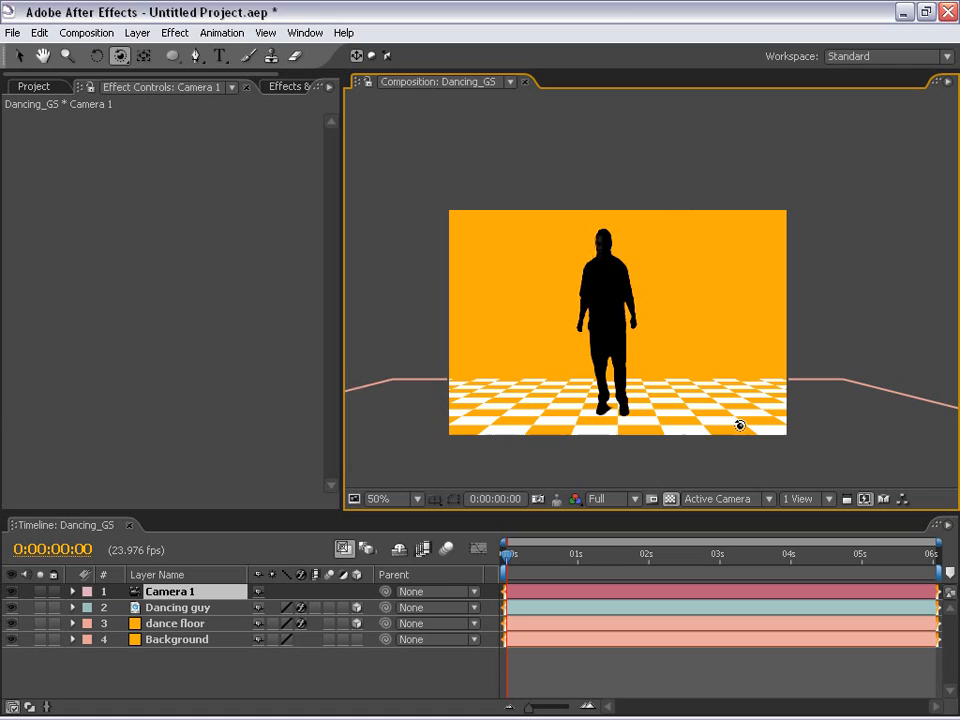
left_click(720, 499)
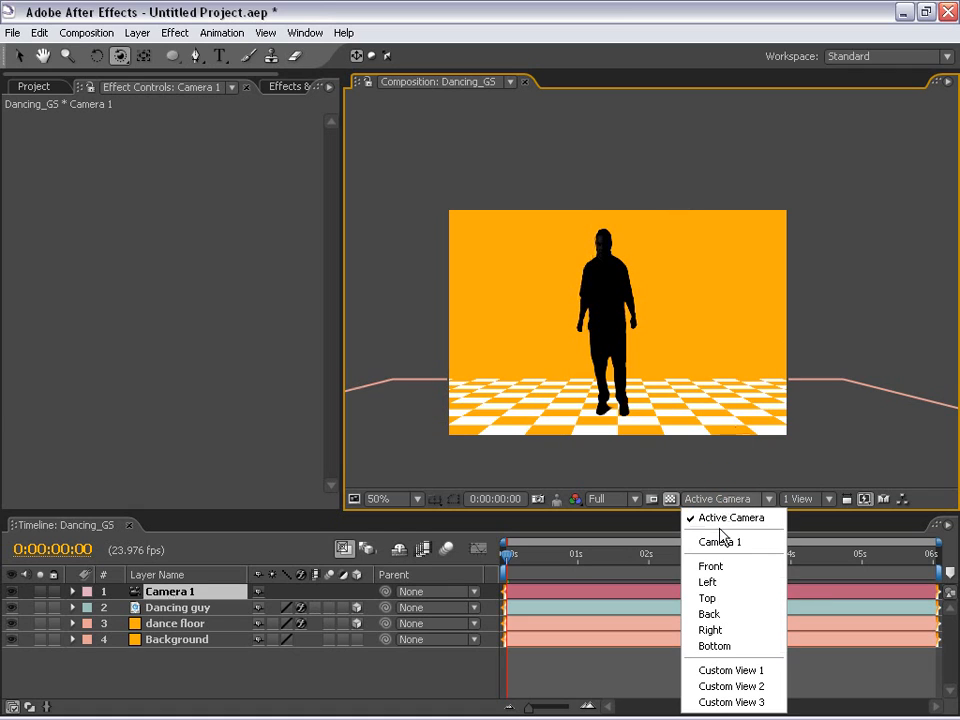
left_click(712, 598)
scroll(650, 420, "down", 2)
scroll(645, 410, "down", 1)
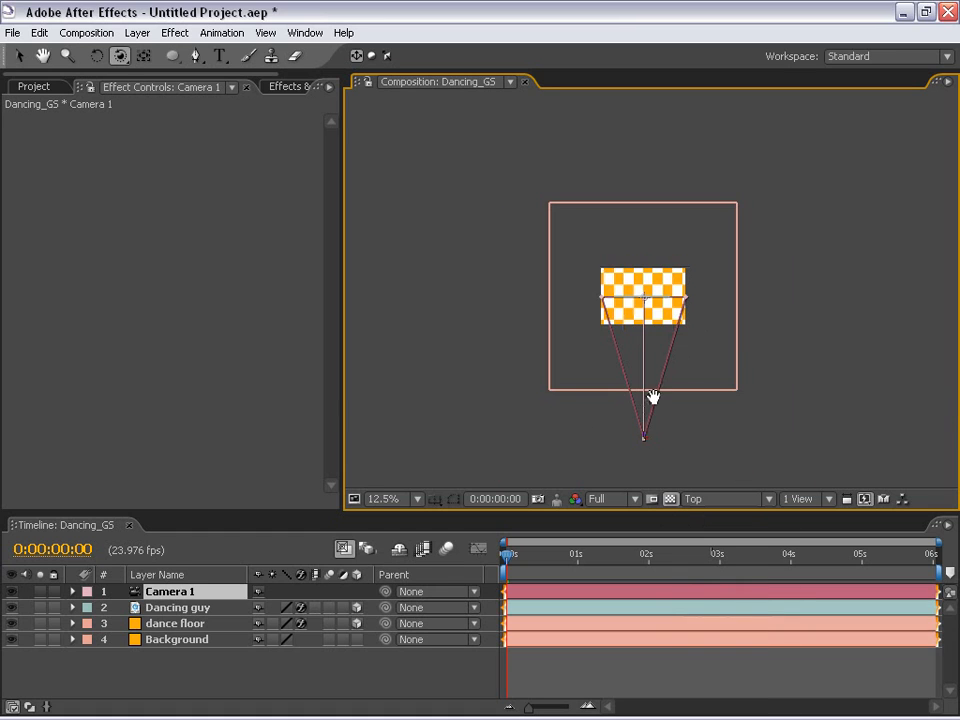
Step: Try to grab the camera's point of interest in the Top view, undoing the accidental move of the dance floor
scroll(636, 381, "up", 2)
key("v")
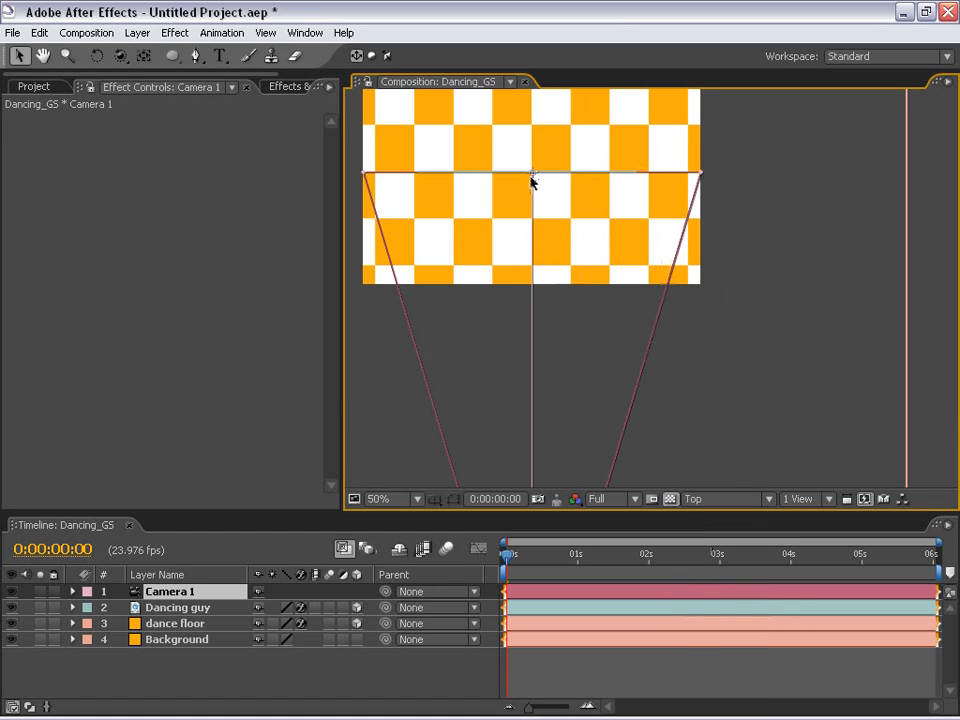
left_click(531, 177)
left_click_drag(531, 157, 531, 230)
key("ctrl+z")
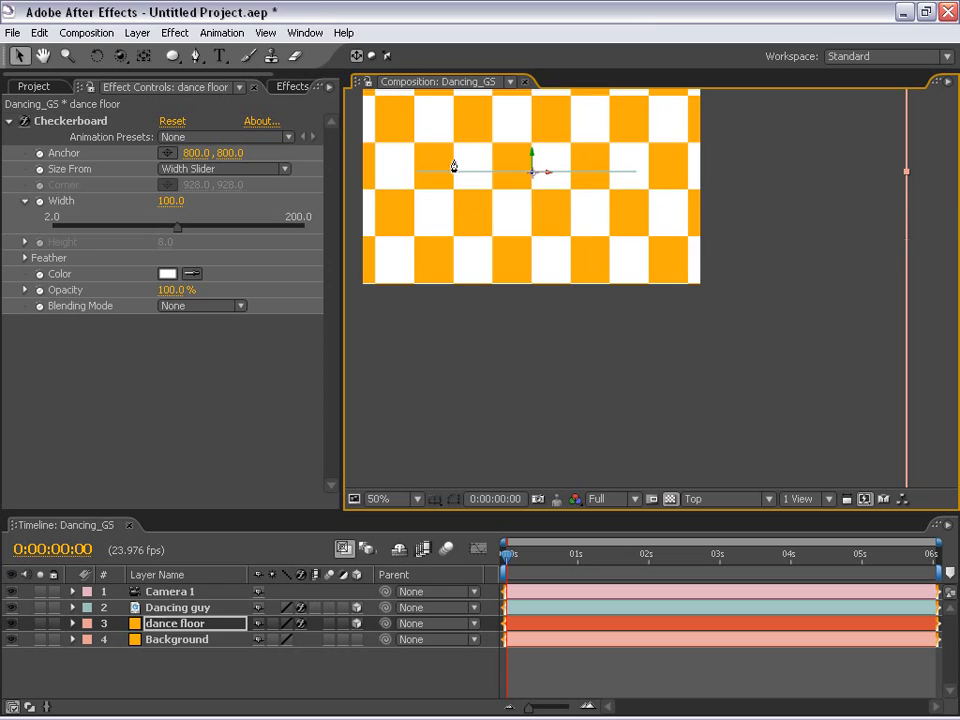
left_click(175, 610)
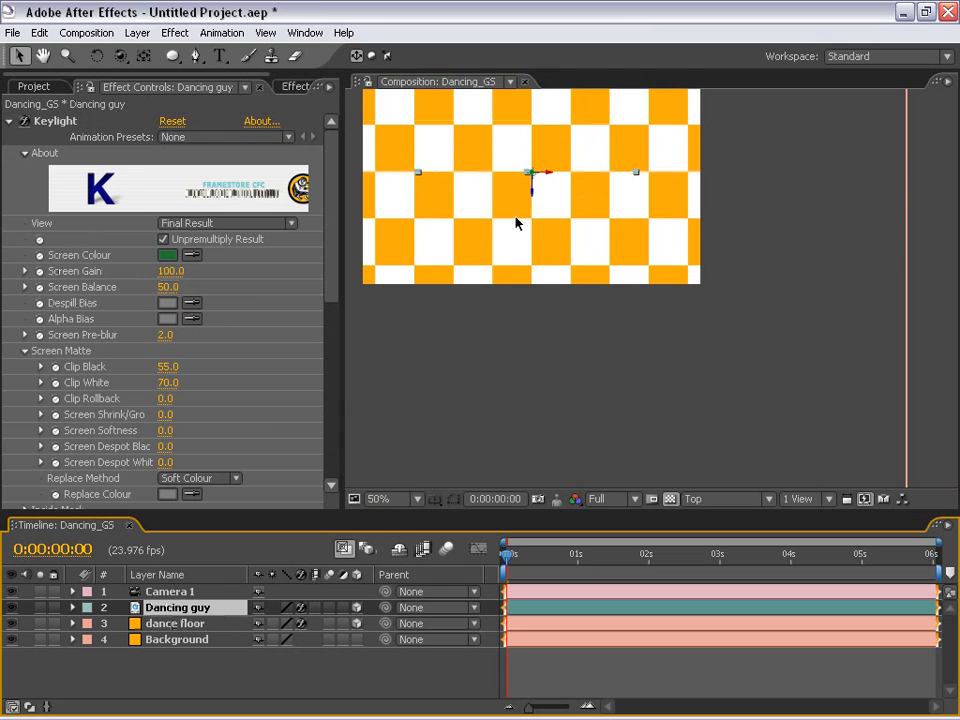
left_click(170, 591)
left_click(534, 178)
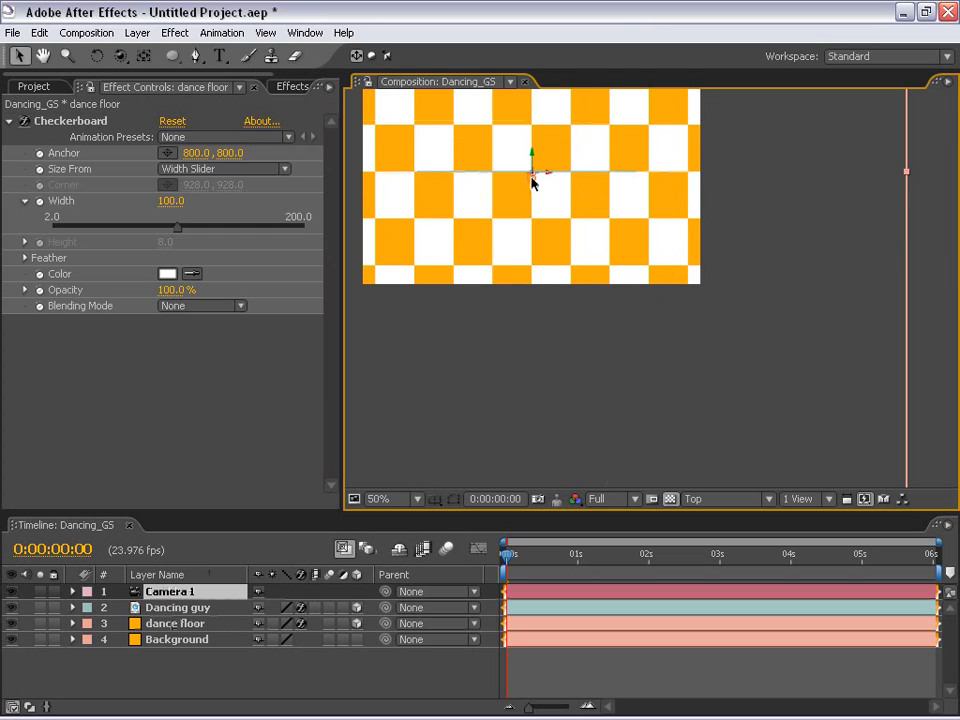
scroll(500, 250, "down", 1)
scroll(574, 268, "up", 1)
left_click_drag(581, 206, 620, 290)
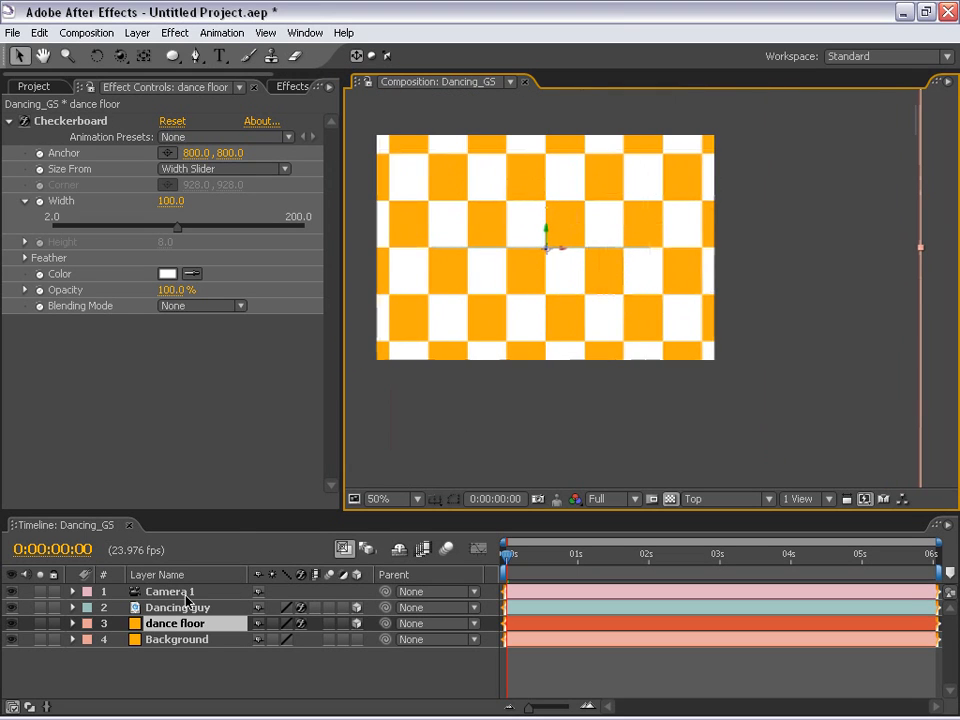
Step: Move Camera 1's point of interest sideways across the dance floor, away from the dancer, and return to the Active Camera view
left_click(184, 594)
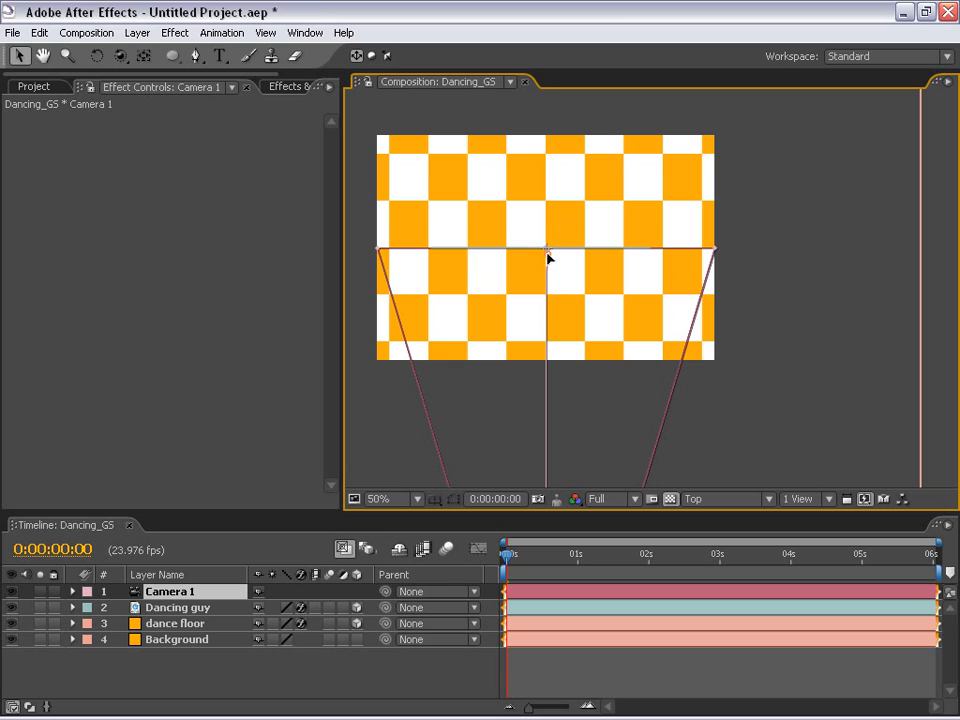
left_click_drag(548, 258, 405, 236)
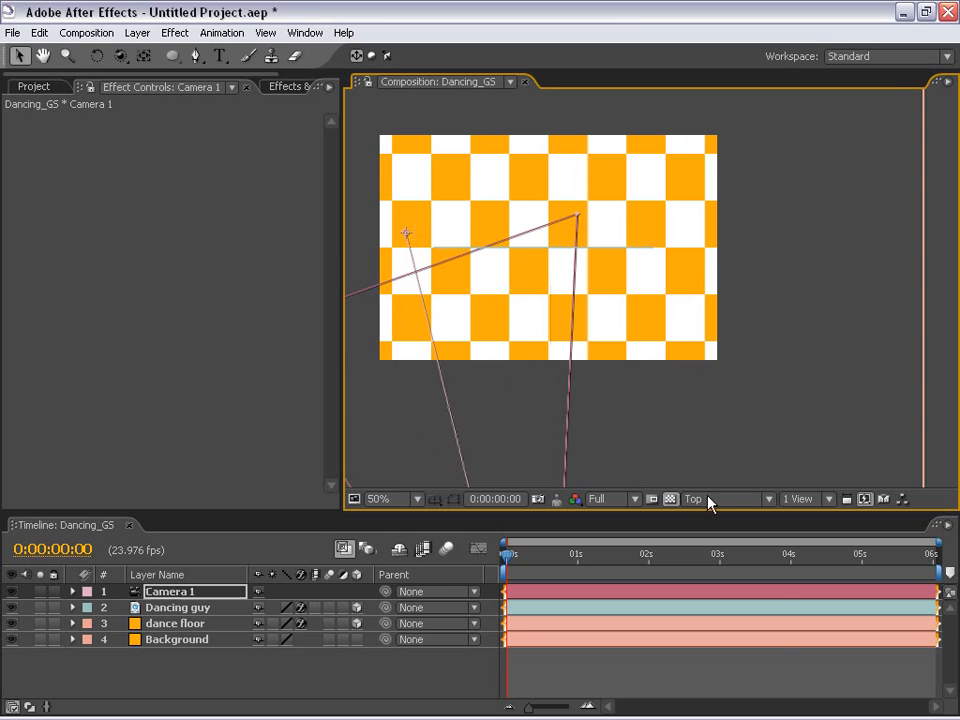
left_click(708, 503)
left_click(713, 516)
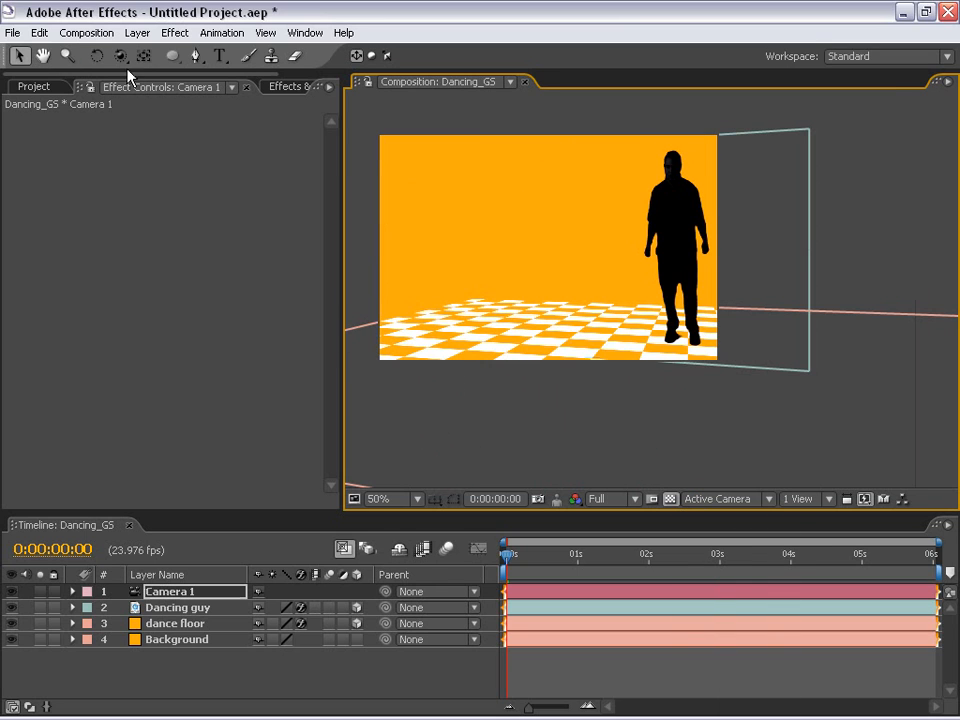
Step: Try the Orbit Camera Tool on the scene and undo the camera changes
left_click(120, 56)
left_click_drag(681, 326, 553, 321)
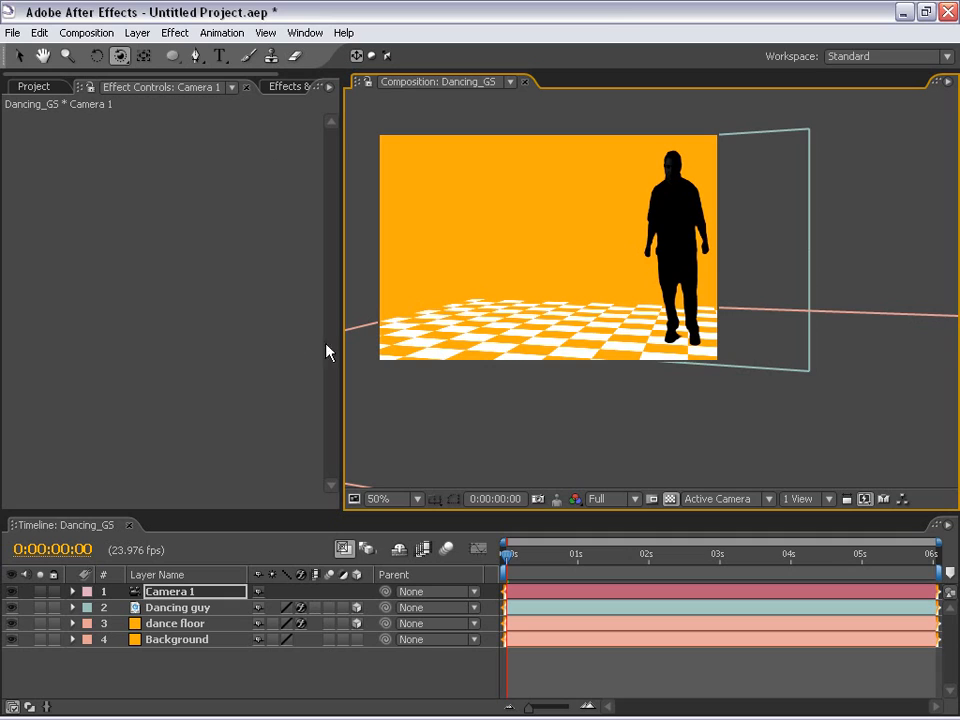
key("ctrl+z")
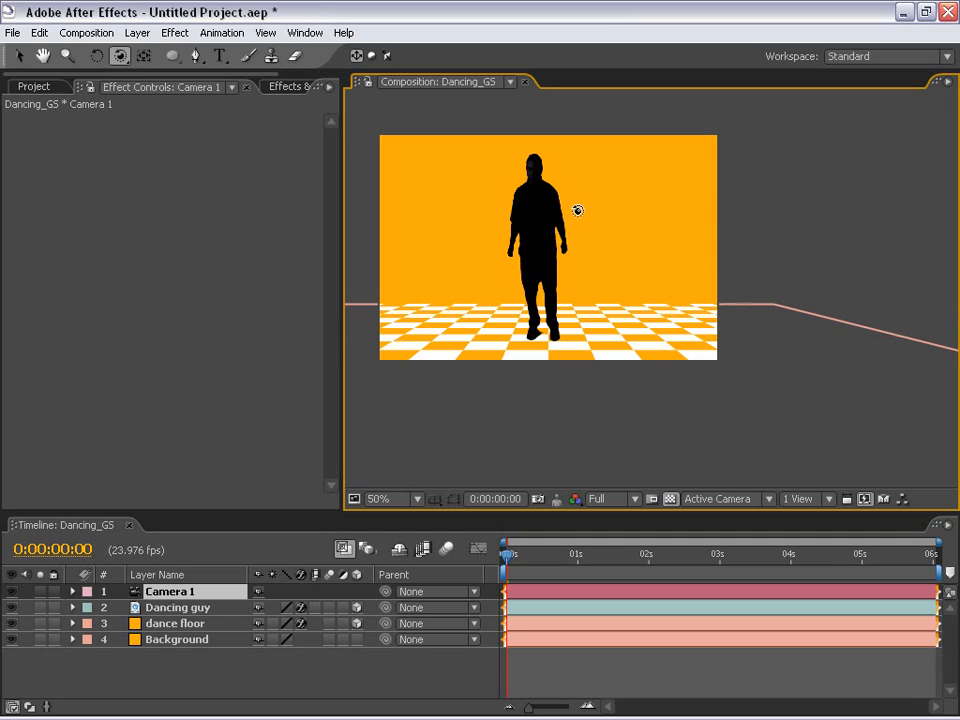
Step: Deselect Camera 1 and examine the dancer up close and the most recent undoable action, staying at the first frame
key("v")
left_click(568, 669)
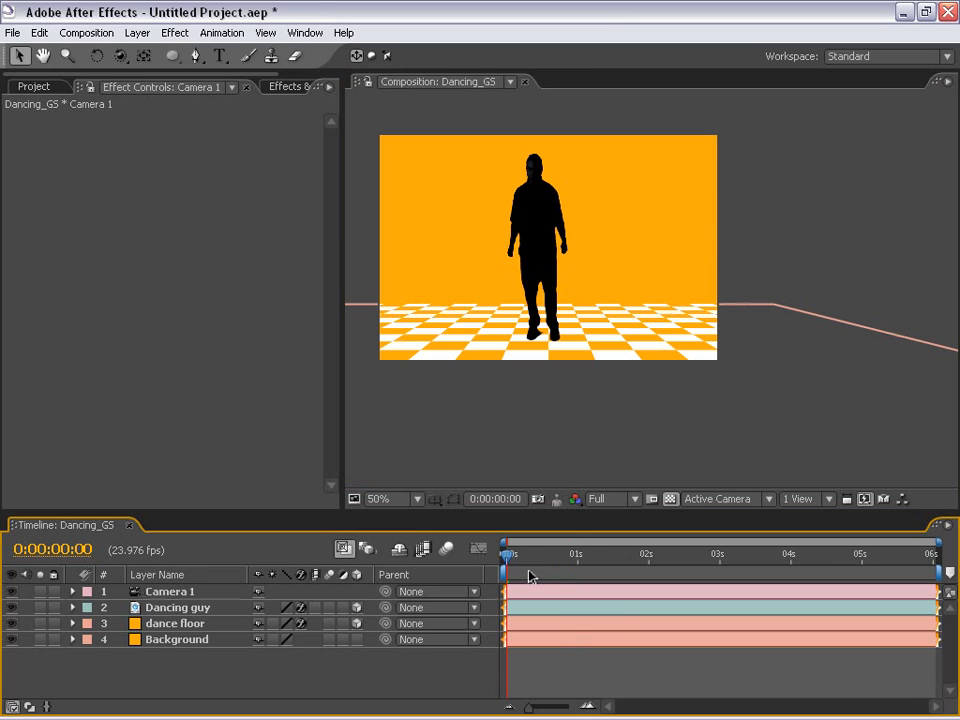
scroll(510, 250, "up", 2)
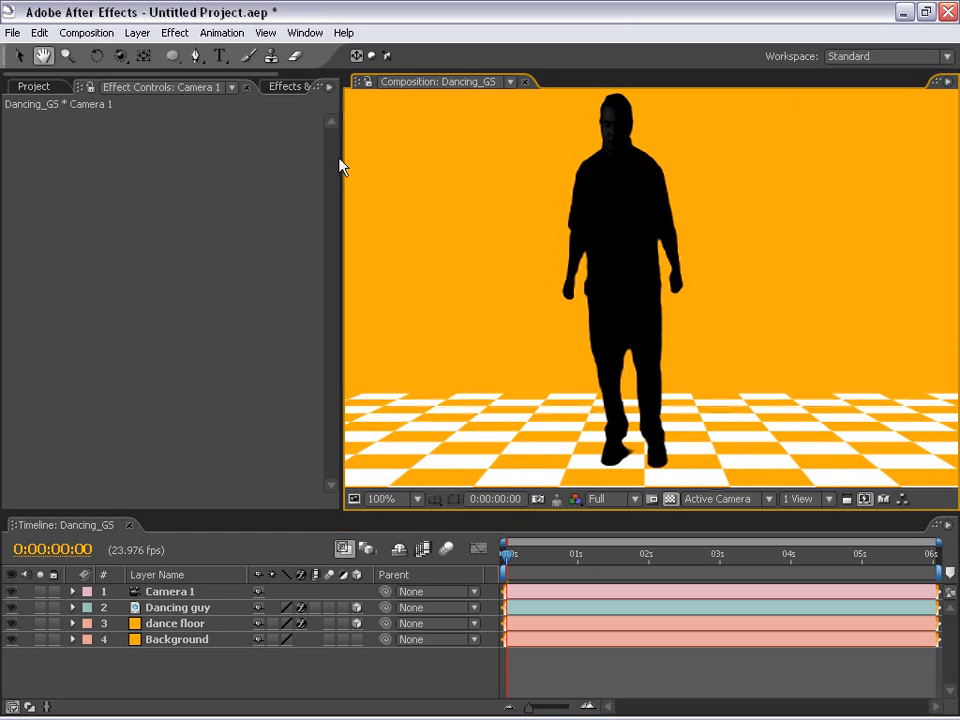
left_click(39, 32)
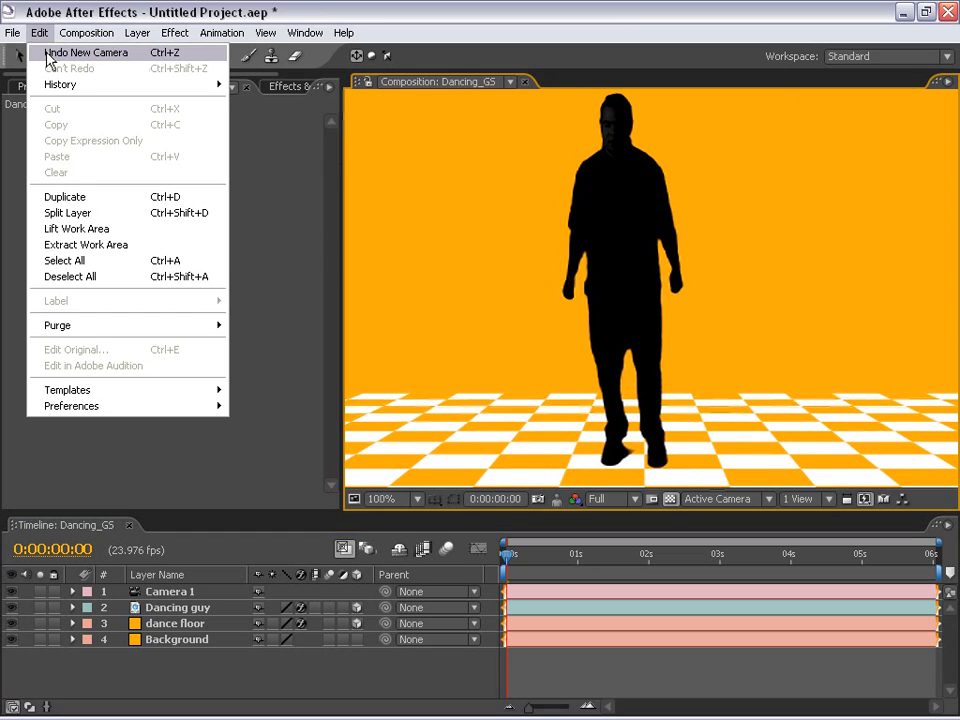
mouse_move(55, 86)
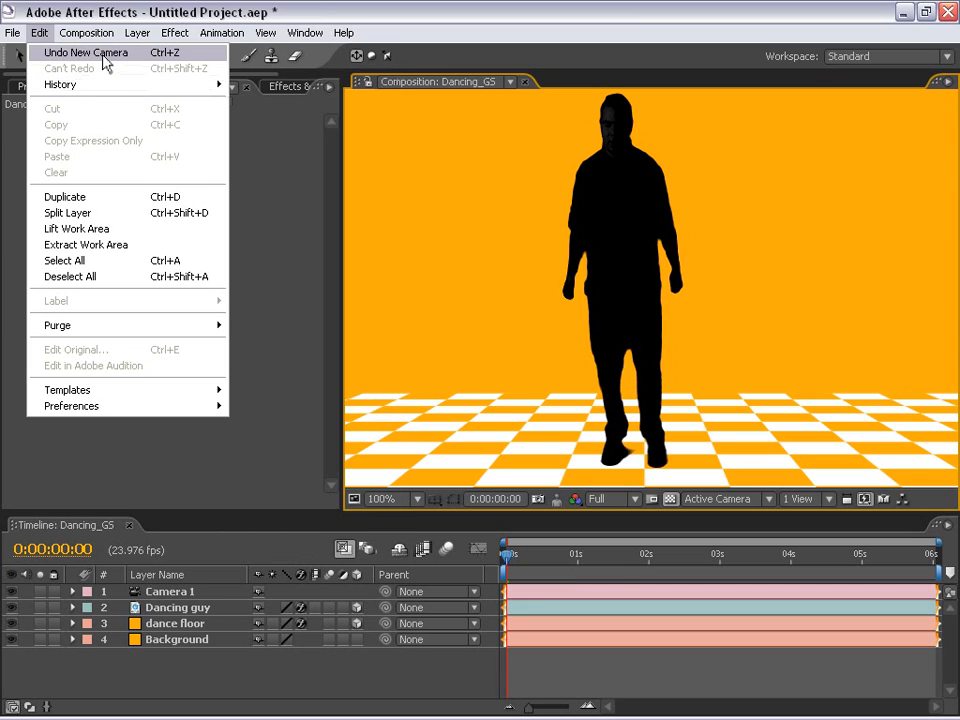
left_click(480, 317)
scroll(480, 317, "down", 2)
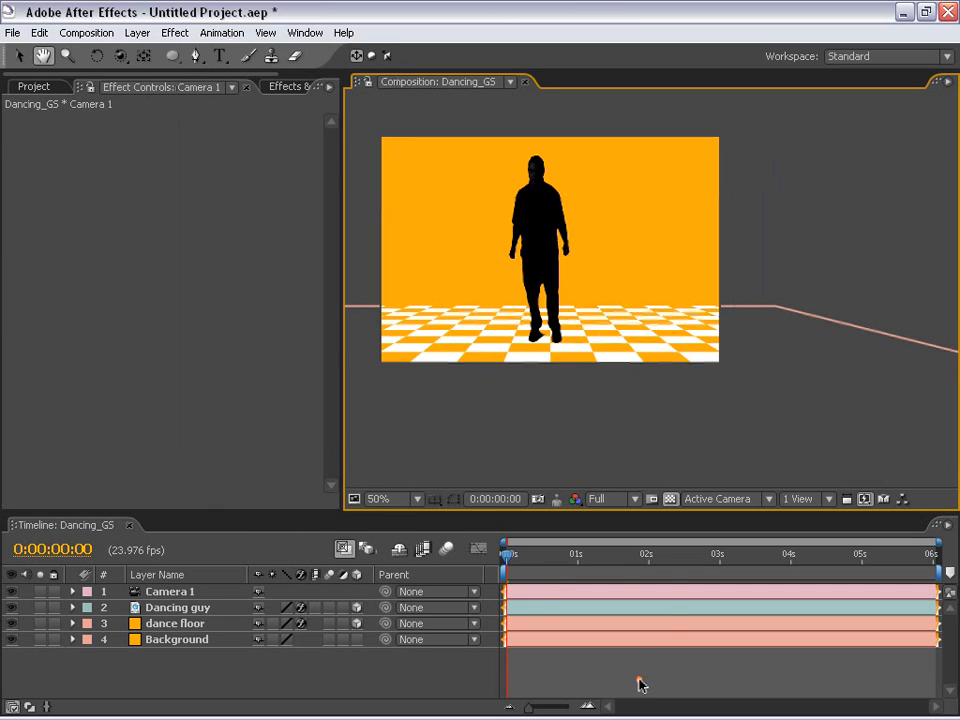
left_click(548, 558)
left_click_drag(548, 560, 463, 582)
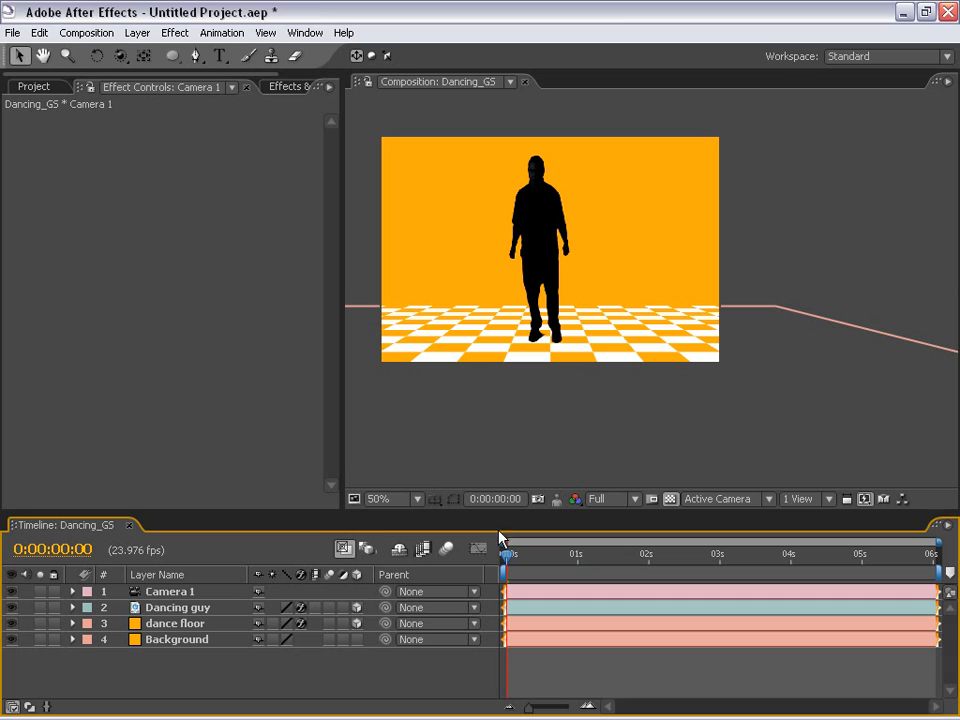
Step: Reveal Camera 1's transform properties and enable keyframing for Point of Interest and Position at the first frame
left_click(166, 593)
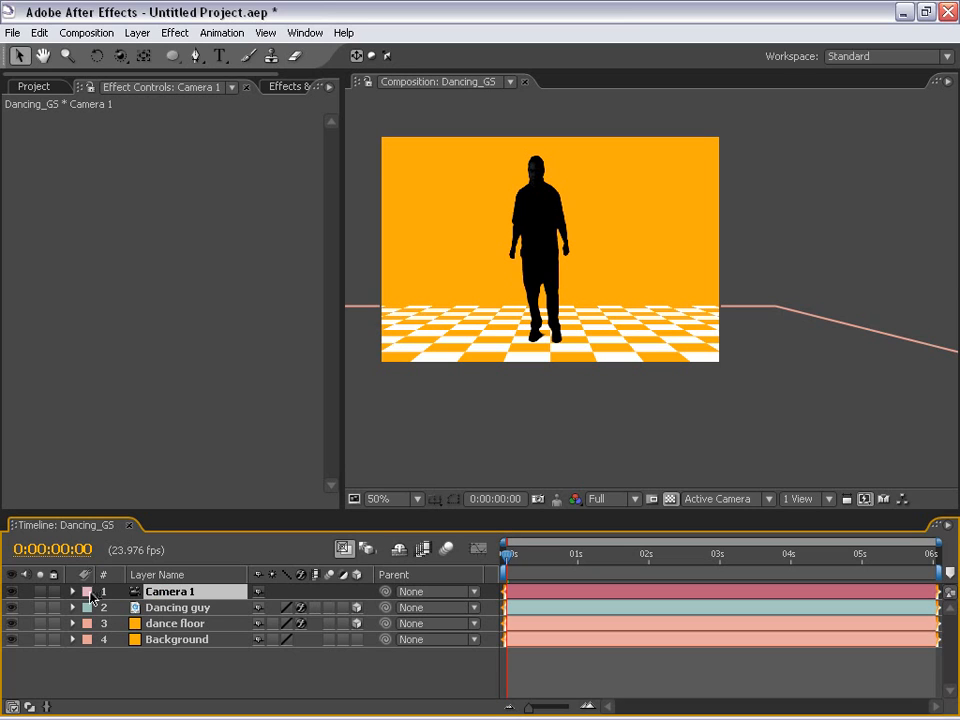
left_click(71, 592)
left_click(88, 609)
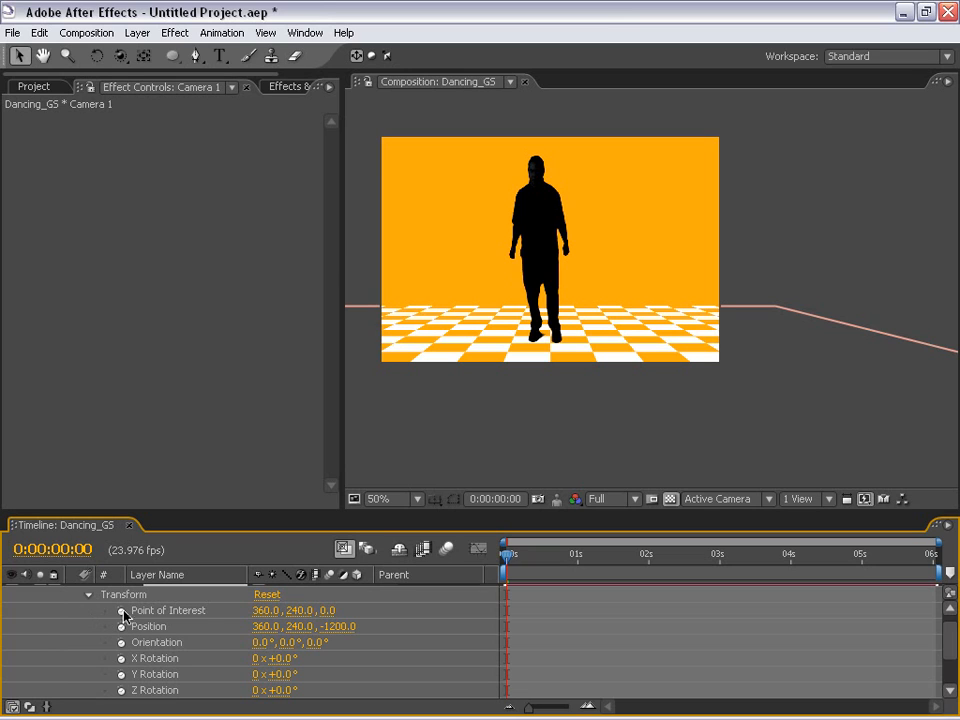
left_click(121, 610)
left_click(121, 626)
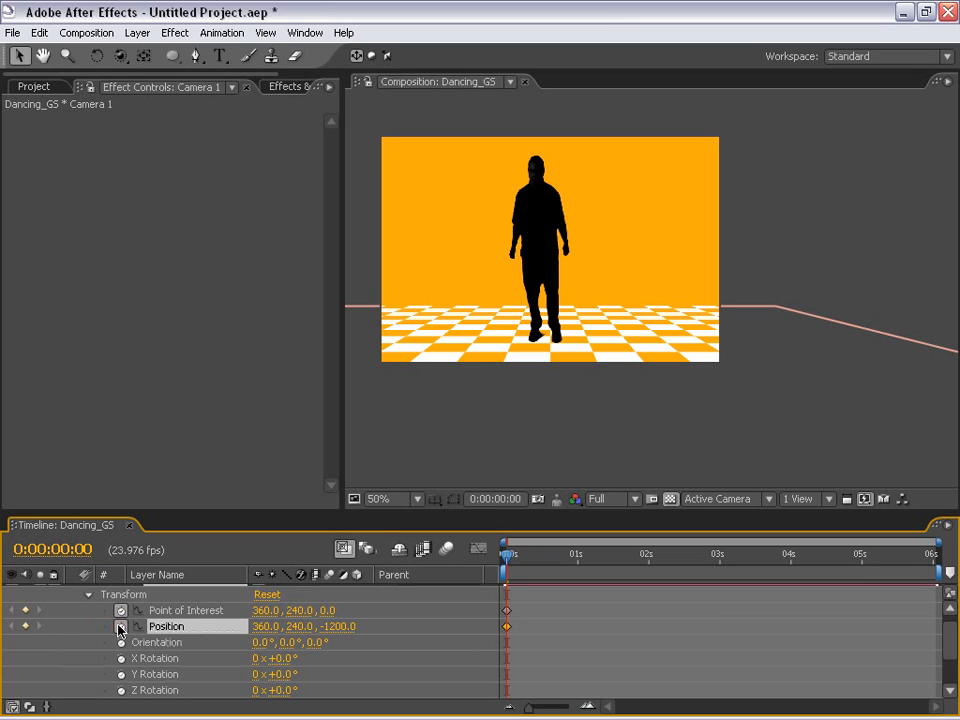
Step: Add matching Point of Interest and Position keyframes for Camera 1 at 0:00:02:12
left_click_drag(549, 569, 686, 566)
left_click(25, 610)
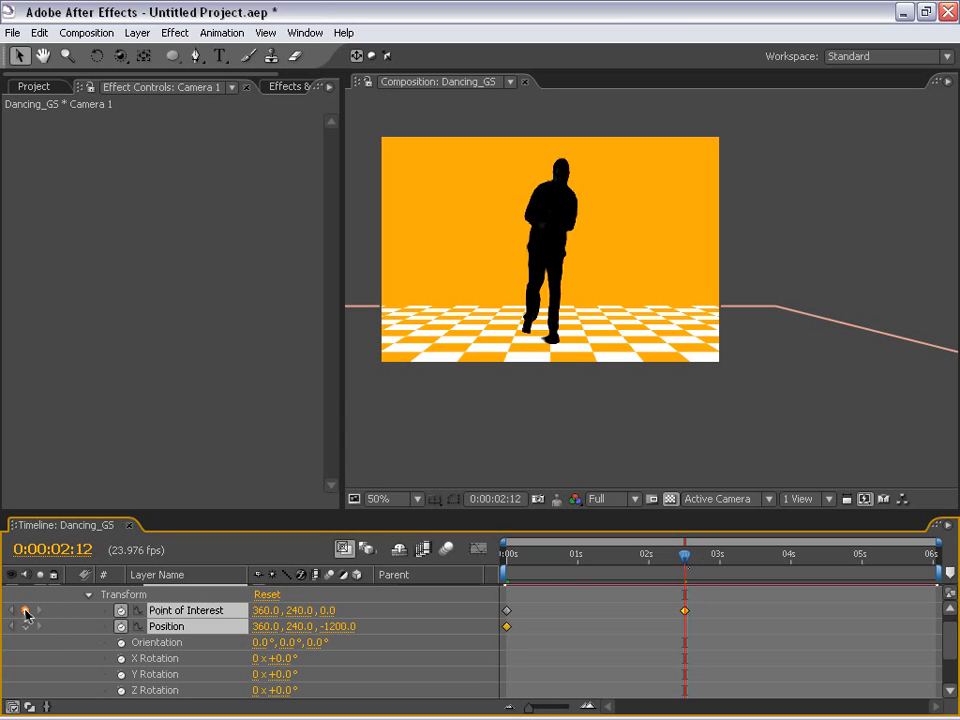
left_click(25, 626)
key("Page_Down")
key("Page_Down")
key("Page_Down")
Step: Return to the first frame and set Camera 1's position to 609, 218, -1200
left_click_drag(668, 566, 503, 577)
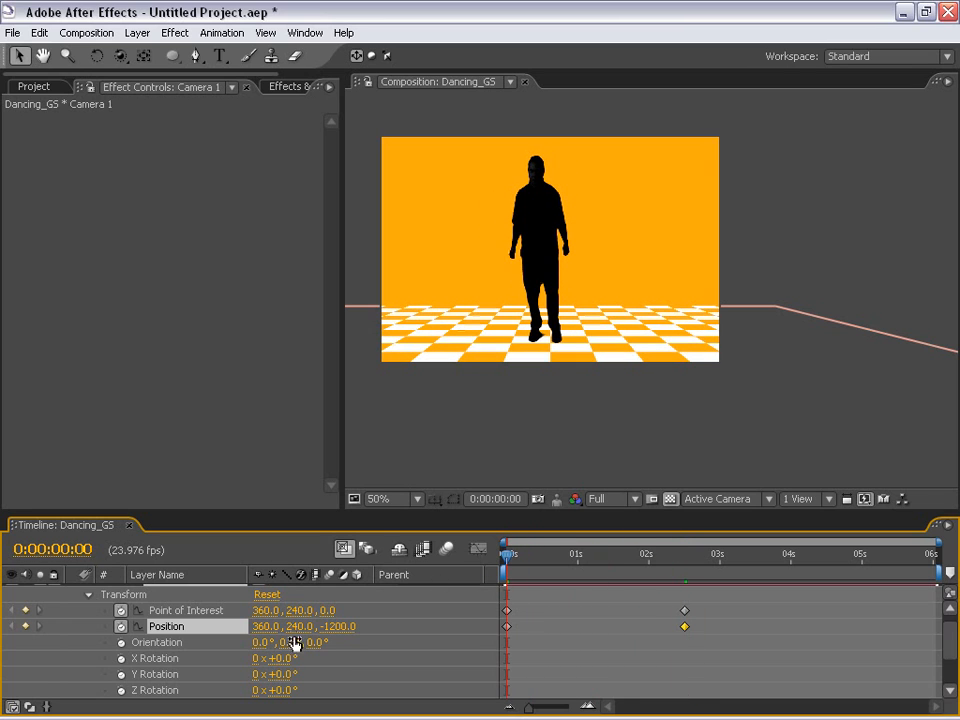
left_click_drag(260, 626, 480, 620)
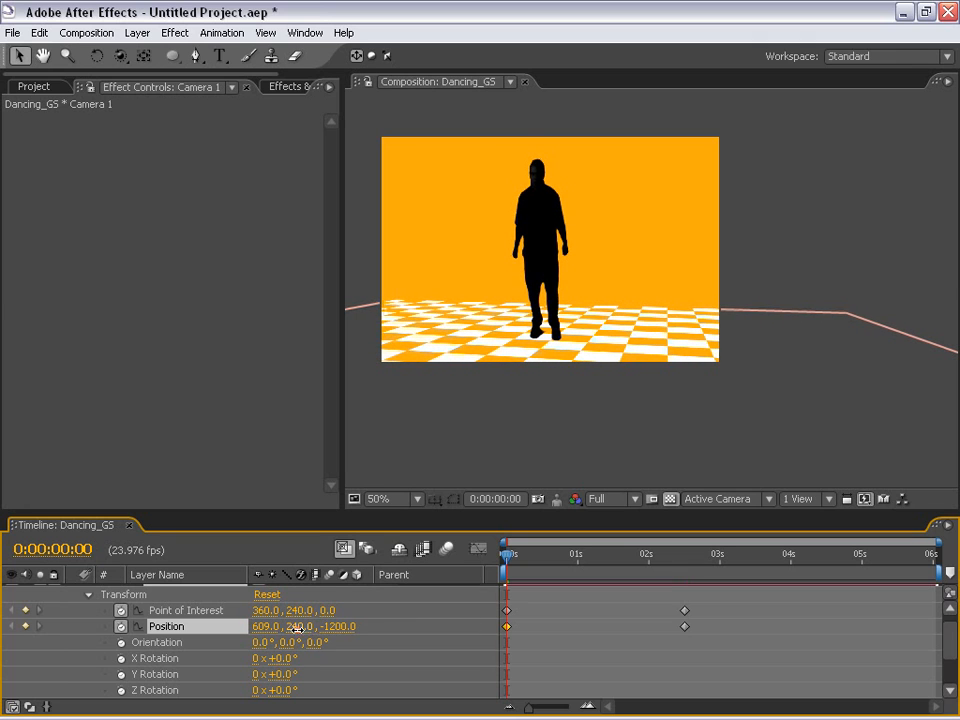
mouse_move(298, 627)
left_mouse_down()
mouse_move(420, 616)
mouse_move(289, 626)
left_mouse_up()
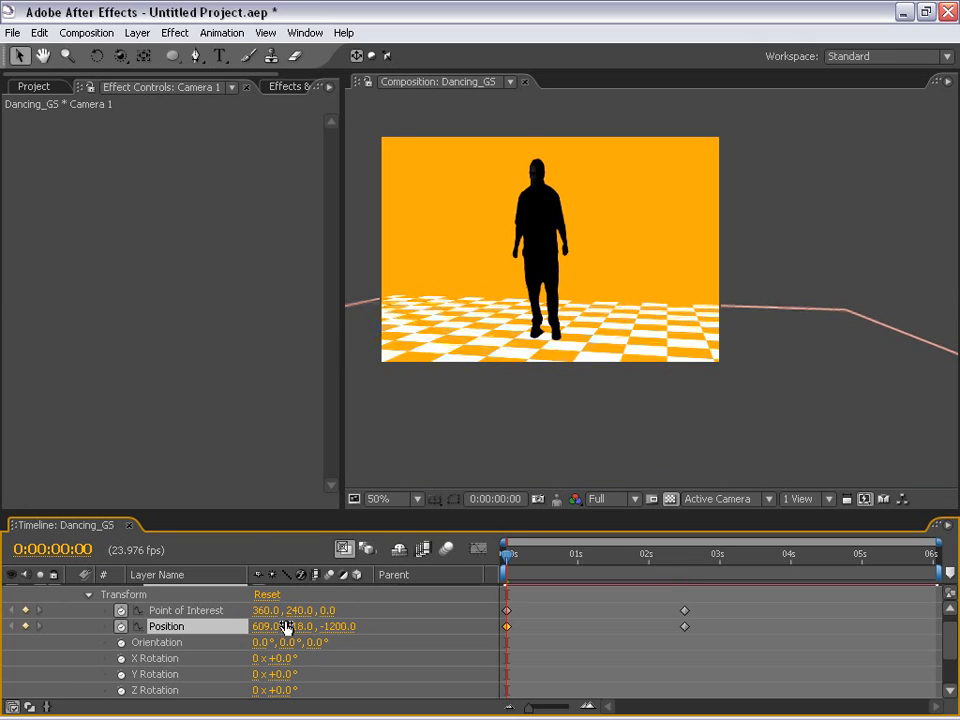
Step: Orbit the camera upward to look down on the dancer, bringing its position to about 555, 89, -1205
left_click_drag(121, 56, 195, 63)
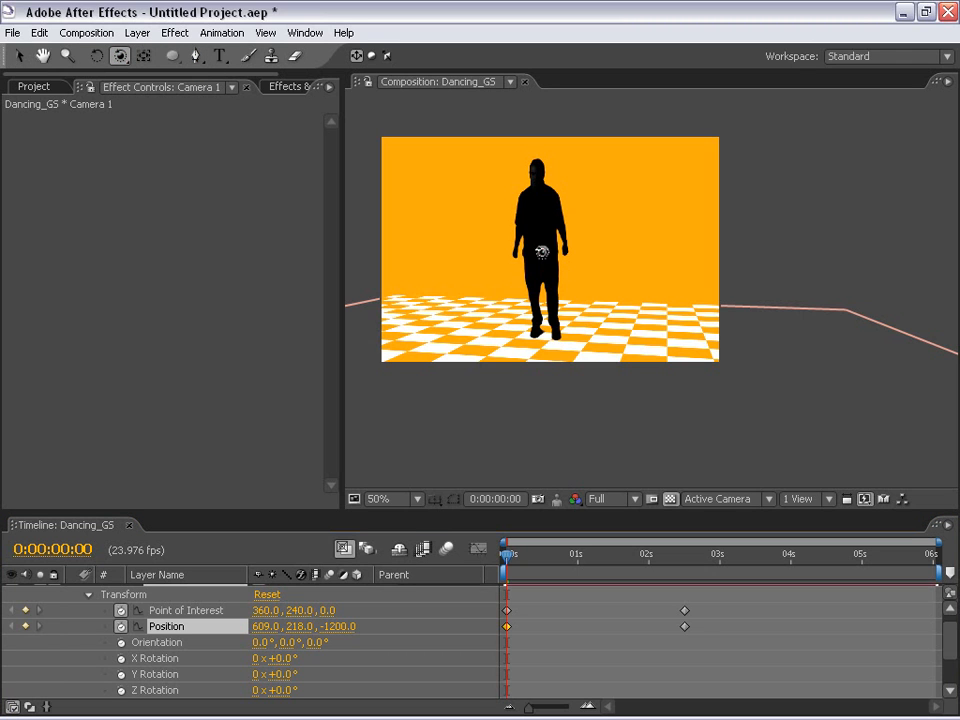
left_click_drag(544, 264, 577, 290)
left_click_drag(634, 271, 545, 305)
left_click(548, 318)
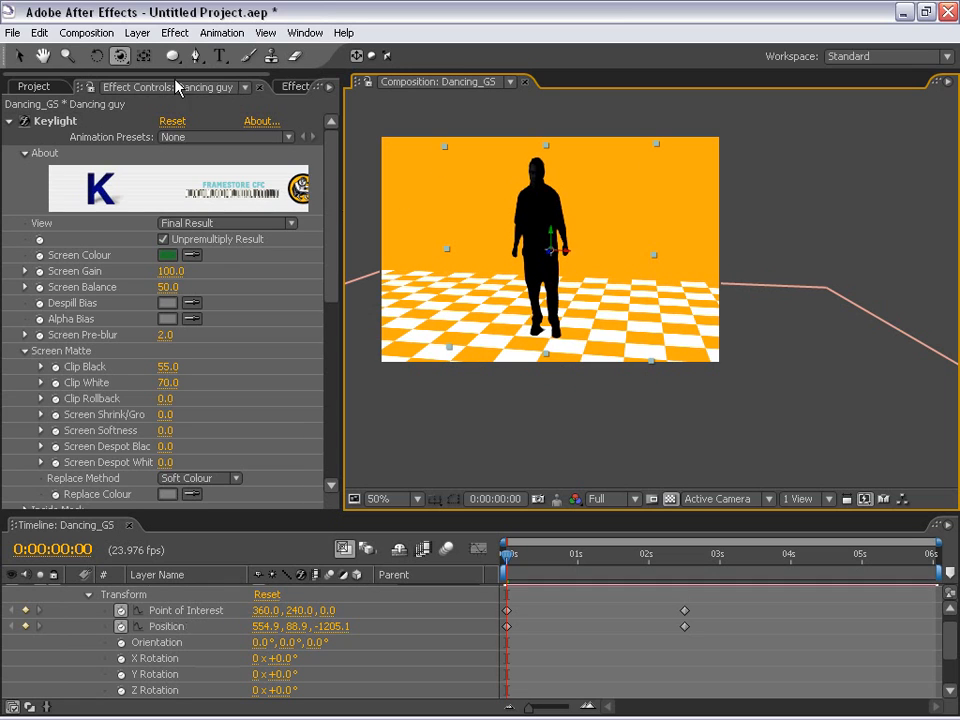
Step: Use the Track Z Camera Tool to dolly in close on the dancer, to a position of about 461, 162, -624
left_click_drag(120, 56, 221, 100)
left_click_drag(535, 327, 540, 290)
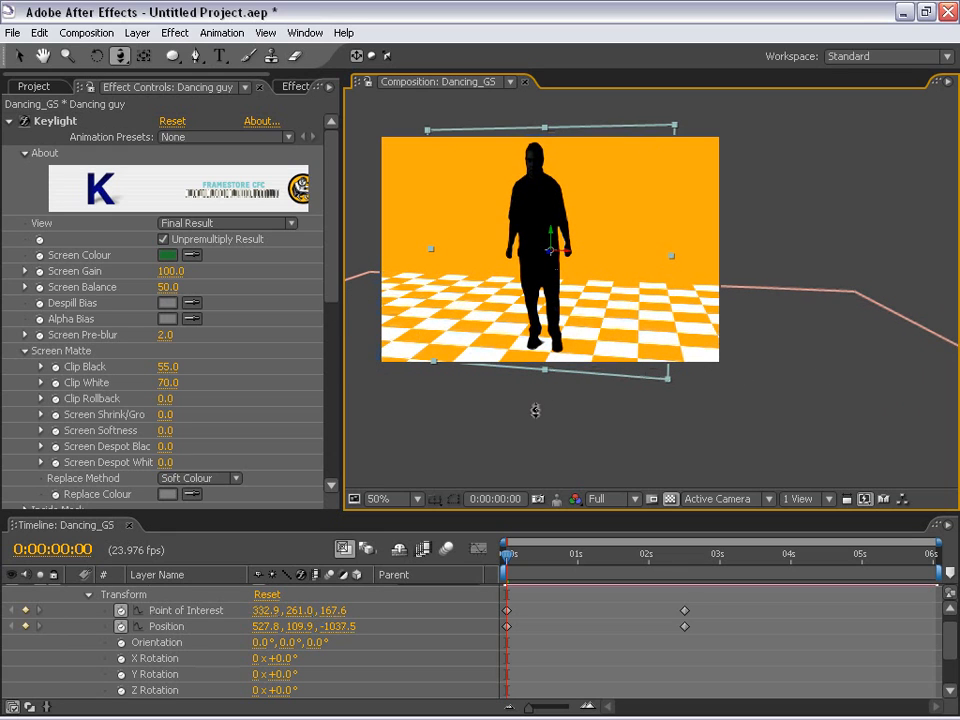
left_click_drag(556, 380, 529, 381)
key("v")
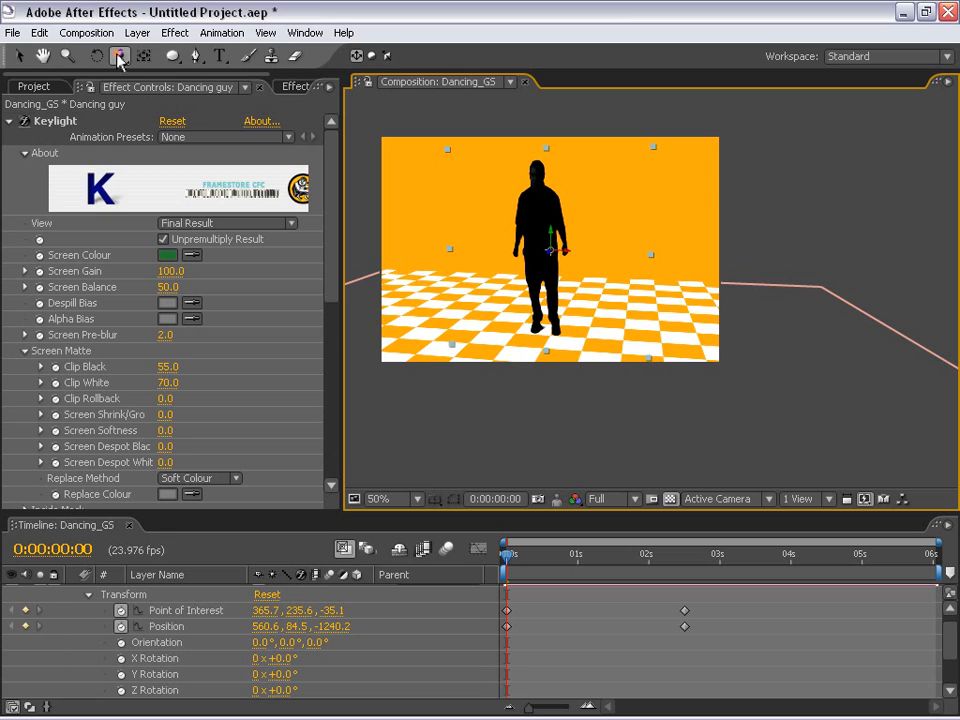
left_click(120, 60)
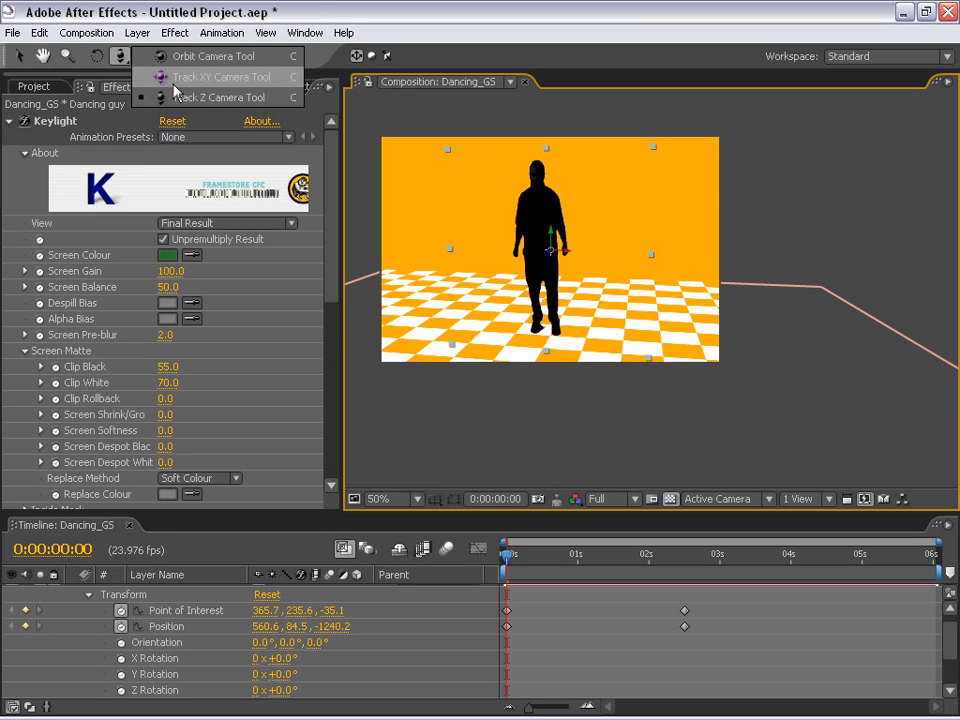
left_click(150, 97)
left_click_drag(544, 334, 553, 190)
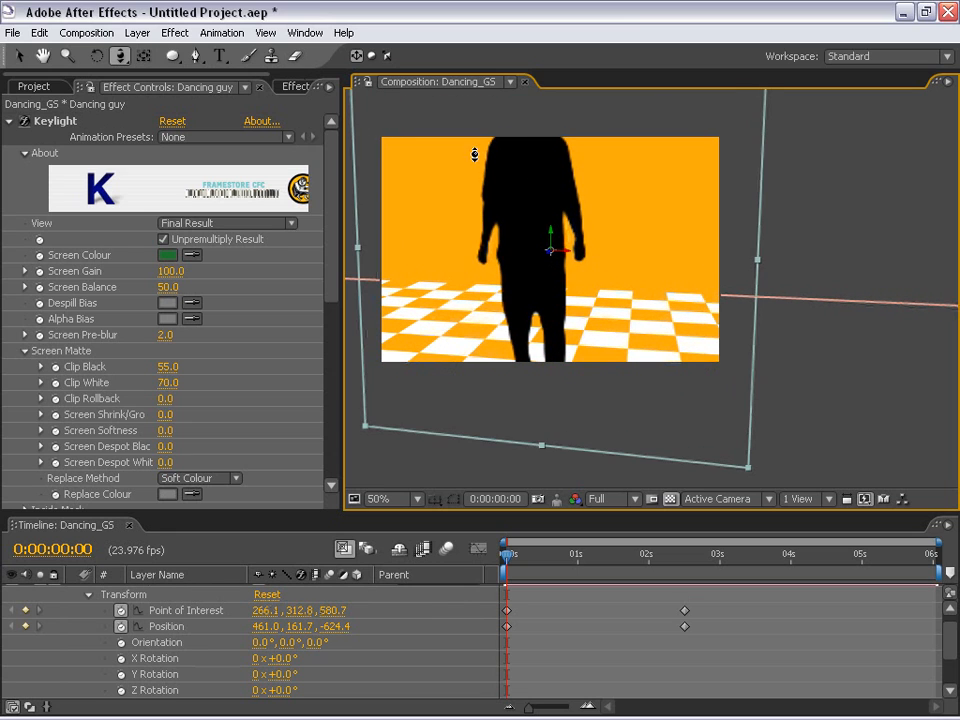
Step: Orbit the camera around the dancer at the first frame, bringing its position to about 186, 130, -639
left_click(120, 55)
left_click(186, 66)
left_click_drag(575, 266, 612, 274)
left_click(560, 573)
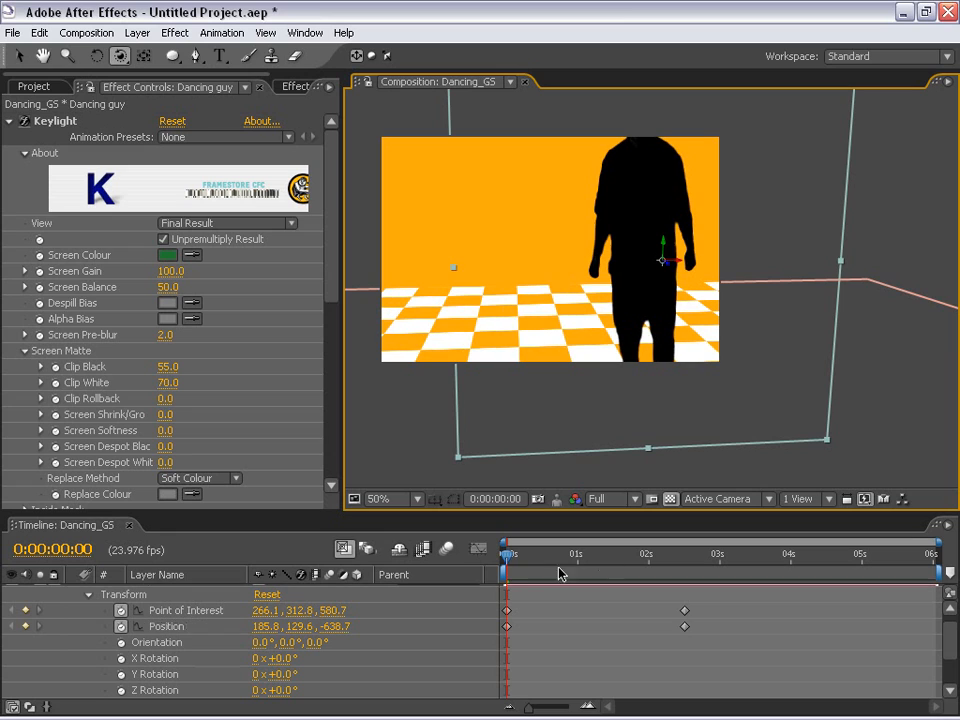
Step: Dolly the camera forward past the dancer with the Track Z Camera Tool, to a position of about 229, 227, 12
left_click(120, 55)
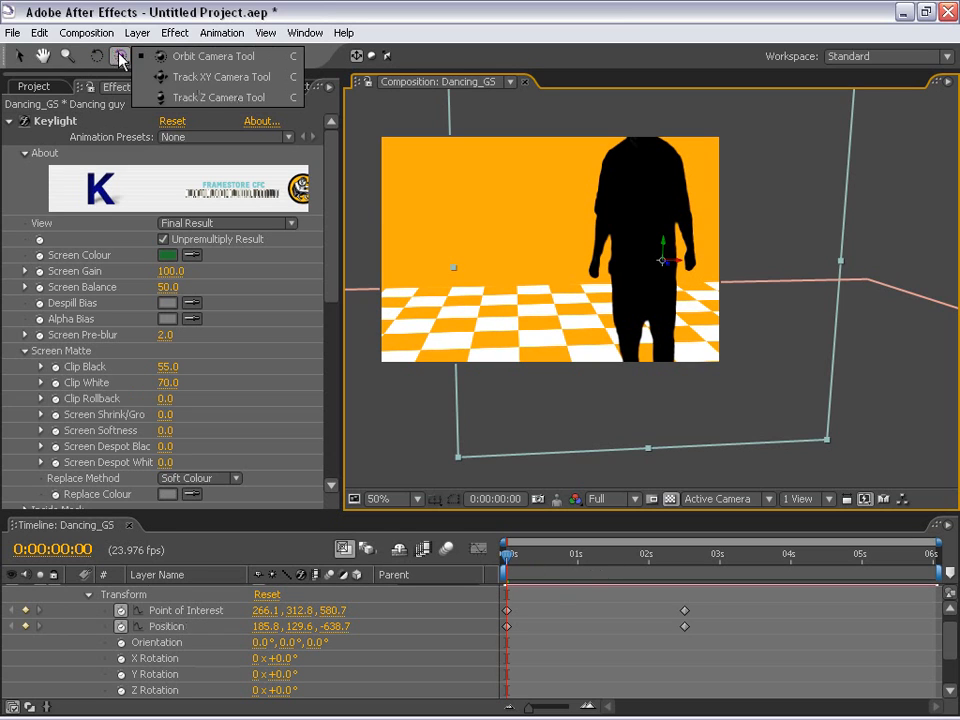
left_click(190, 96)
left_click_drag(610, 315, 594, 150)
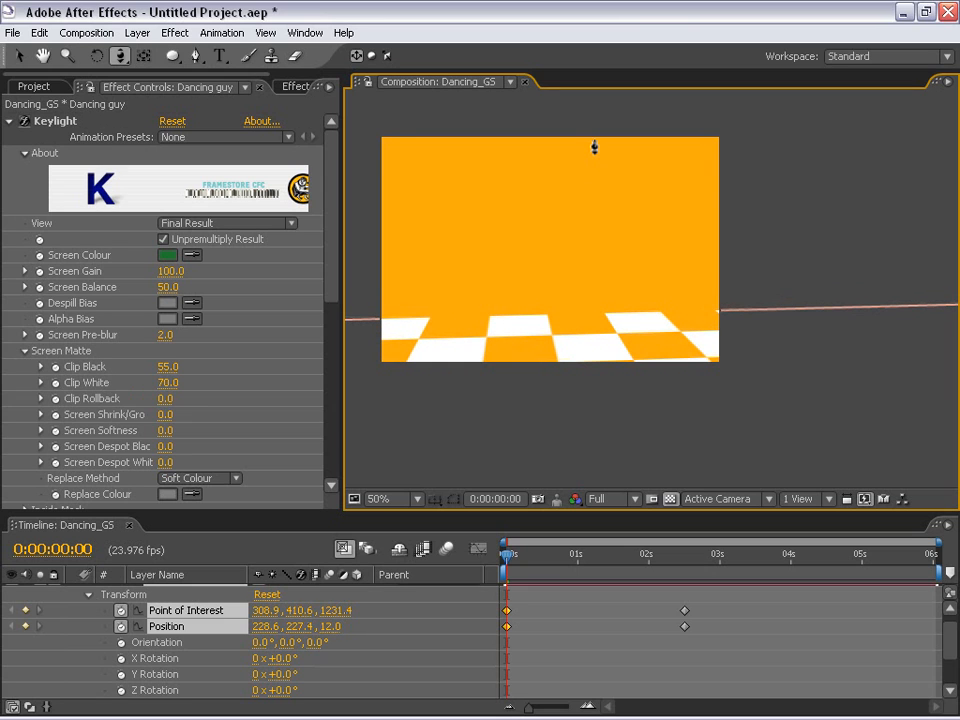
Step: At 0:00:02:12, orbit the camera high to one side and dolly it to a position of about 921, -259, -1381
left_click_drag(512, 556, 690, 559)
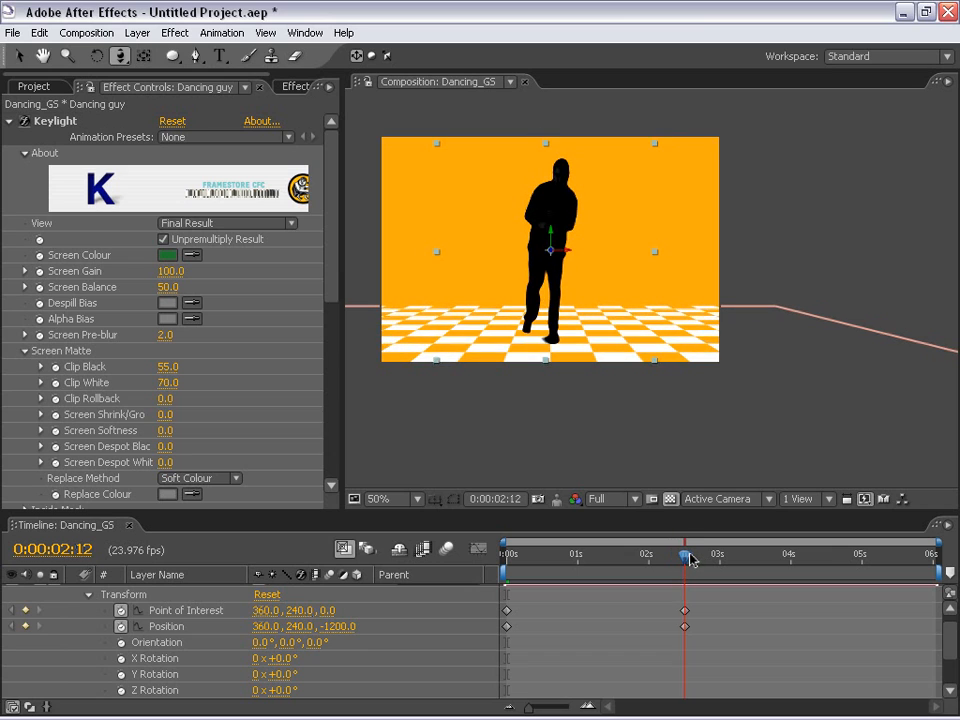
left_click_drag(120, 56, 160, 58)
left_click_drag(602, 270, 562, 383)
left_click_drag(117, 60, 150, 96)
left_click_drag(553, 290, 510, 341)
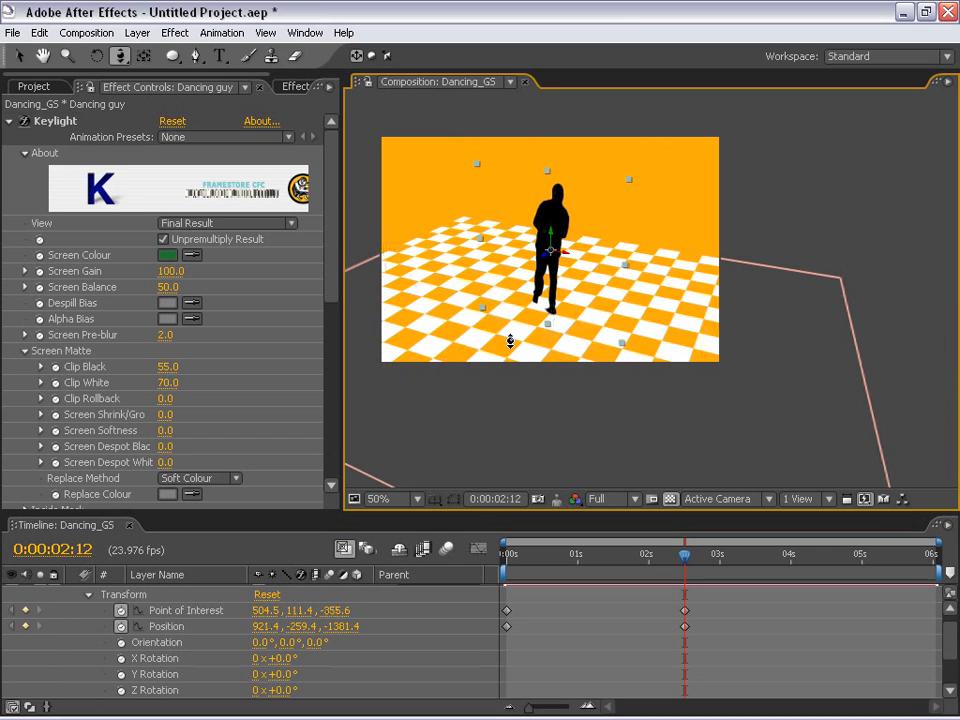
Step: Return to the first frame and shift the camera sideways with the Track XY Camera Tool, to a position of about 68, 227, 27
left_click_drag(684, 554, 496, 578)
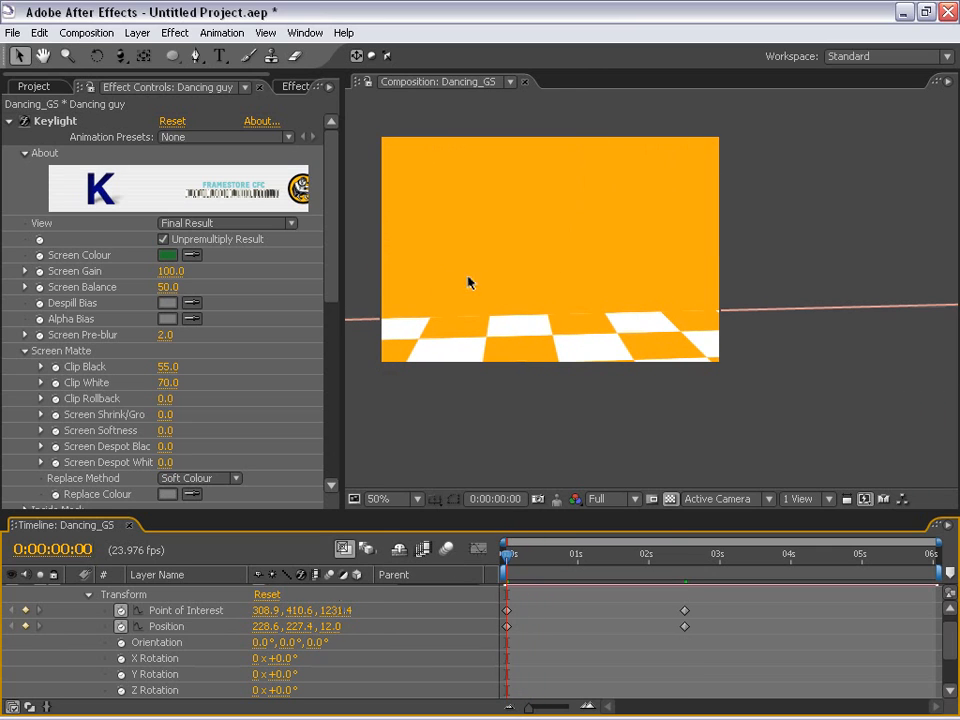
left_click_drag(121, 56, 221, 80)
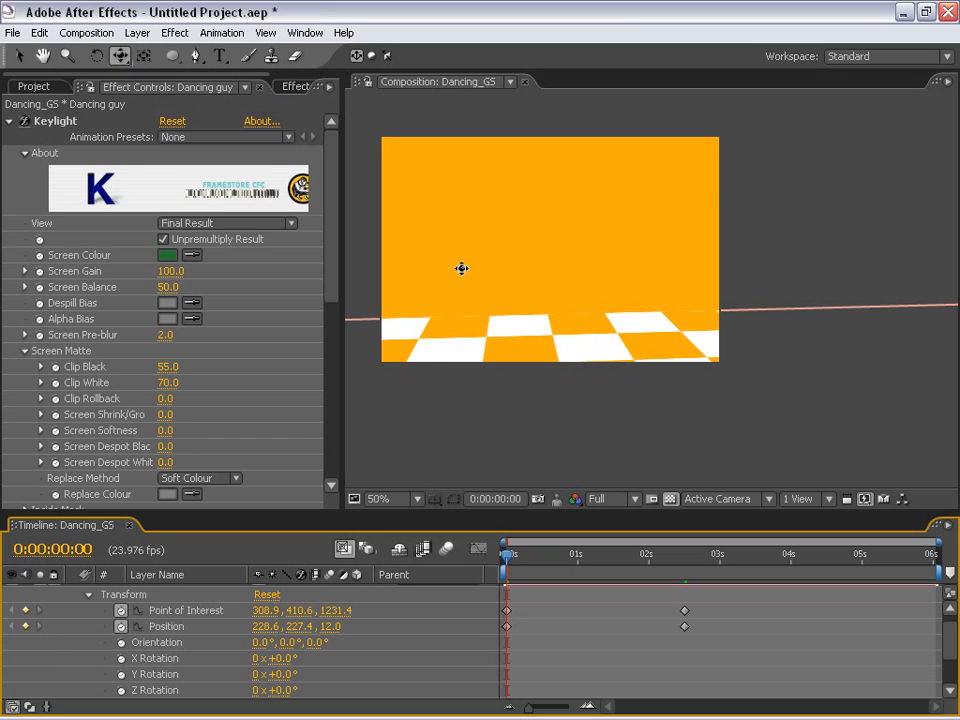
left_click_drag(461, 268, 569, 271)
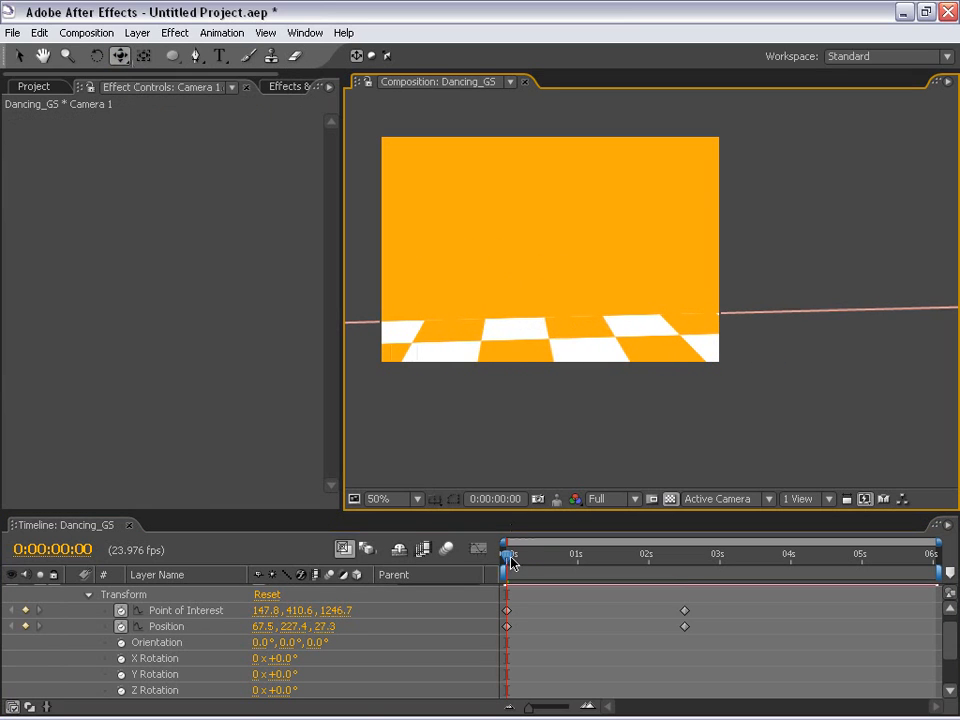
Step: Scrub to 0:00:02:13 and play a preview of the camera move
left_click_drag(508, 556, 690, 585)
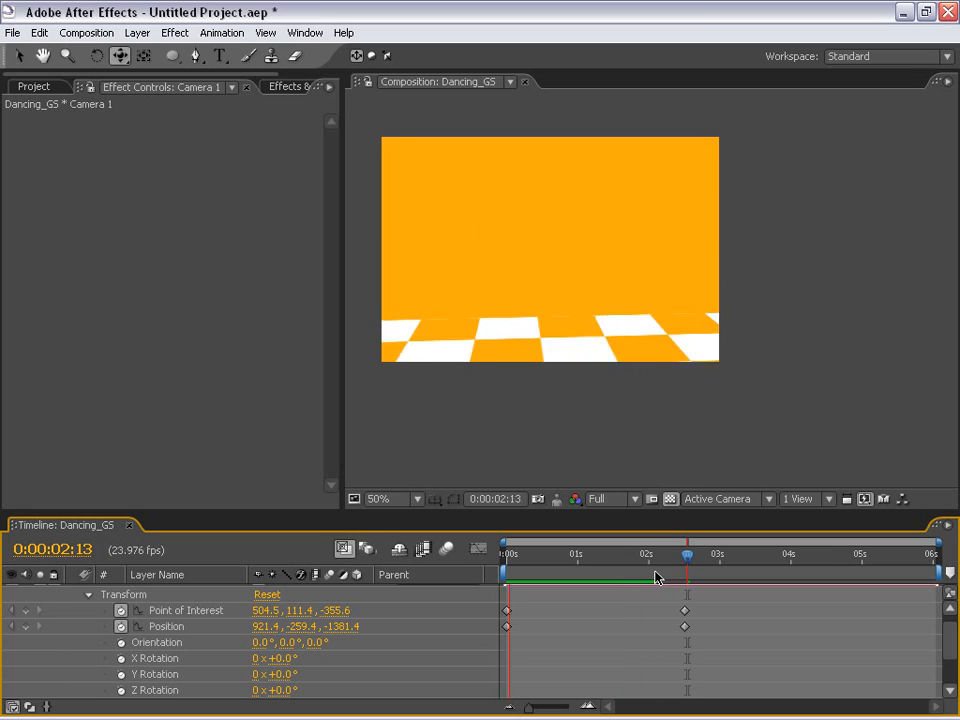
key("space")
key("v")
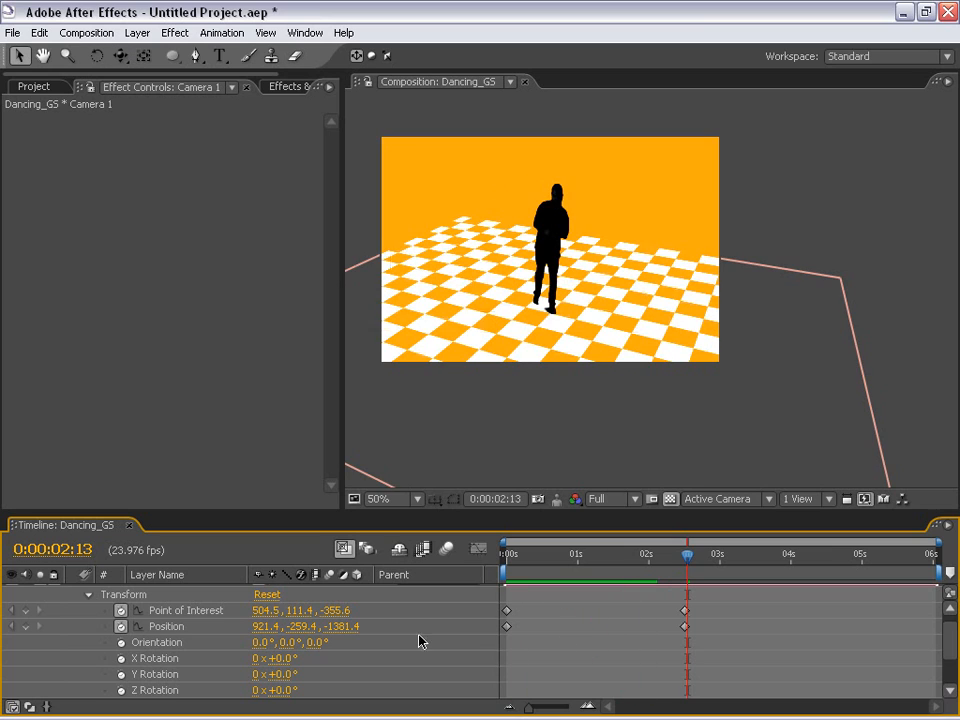
Step: Collapse Camera 1's properties and create a new composition-sized solid in very dark brown, colour 1F1A17
left_click_drag(946, 646, 946, 626)
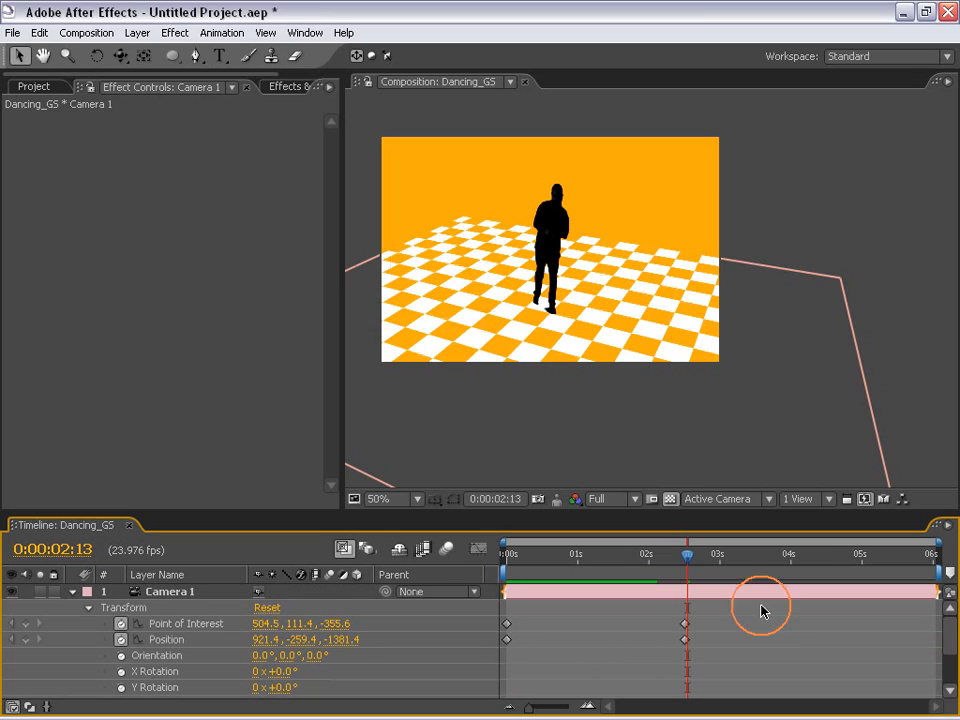
left_click(74, 592)
left_click(137, 32)
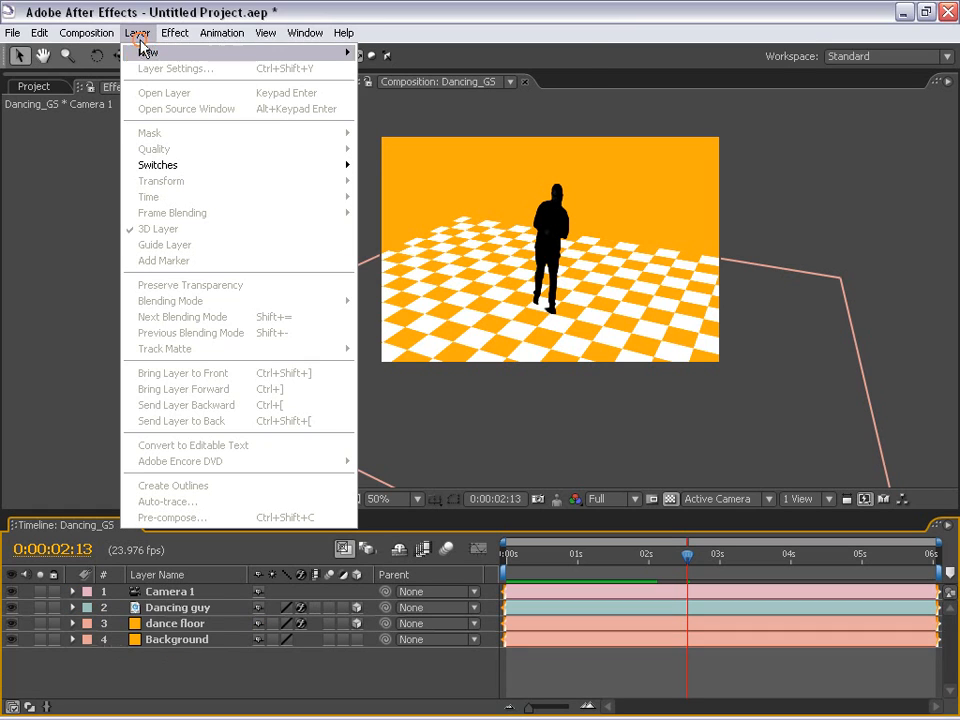
mouse_move(140, 51)
left_click(408, 67)
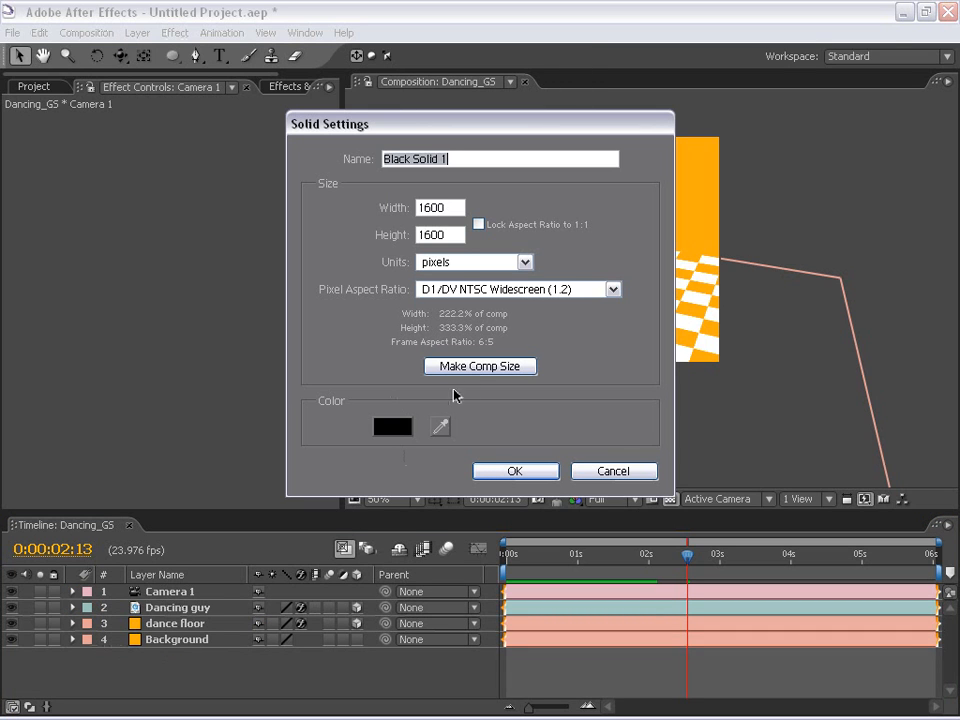
left_click(476, 367)
left_click(401, 427)
left_click(451, 466)
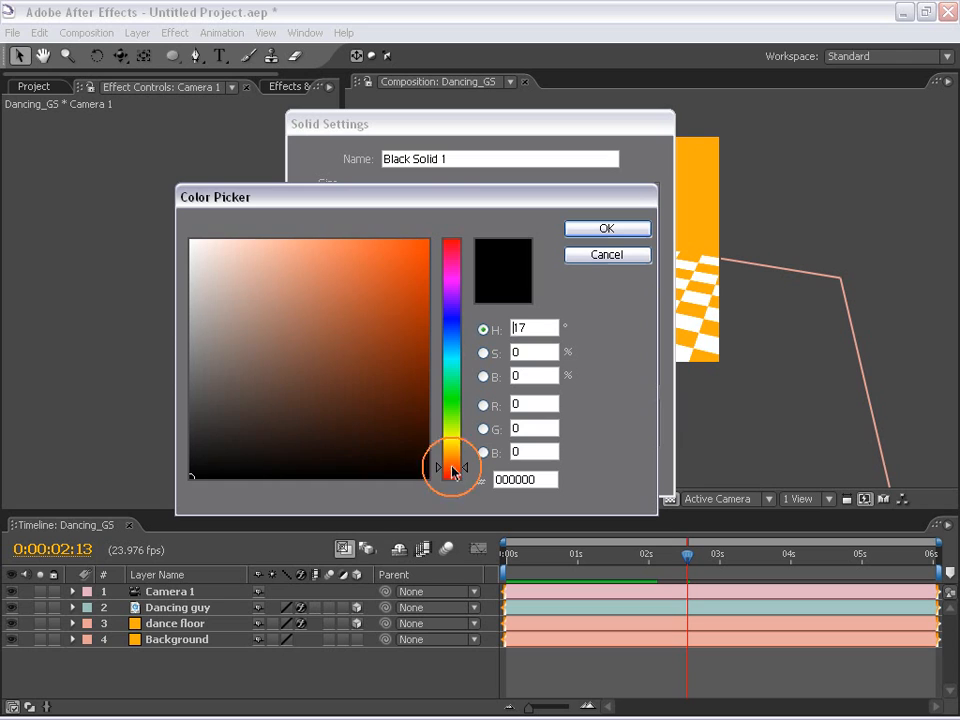
left_click_drag(246, 448, 240, 455)
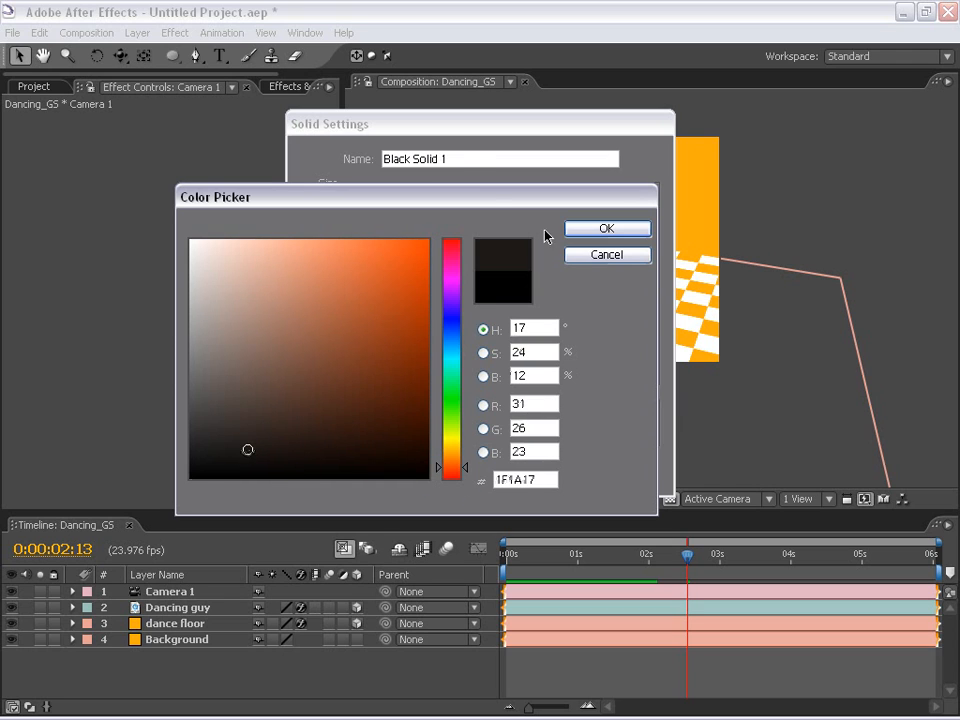
left_click(578, 229)
left_click(514, 470)
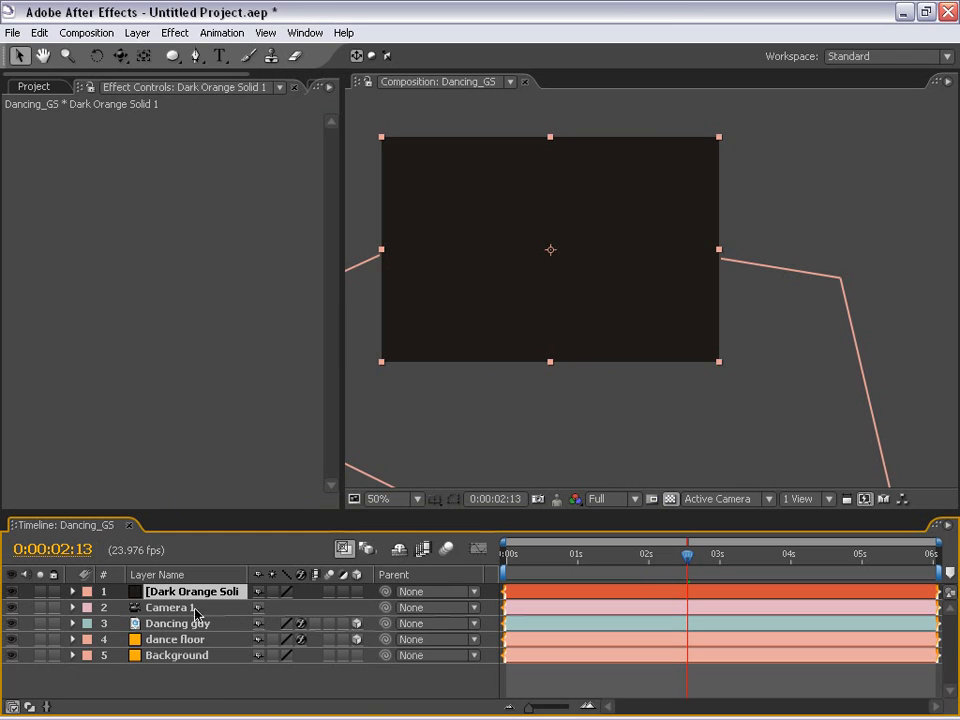
Step: Add an elliptical mask filling the whole dark solid and show the mask outline in the composition view
left_click(188, 54)
left_click_drag(176, 56, 206, 78)
double_click(172, 56)
key("v")
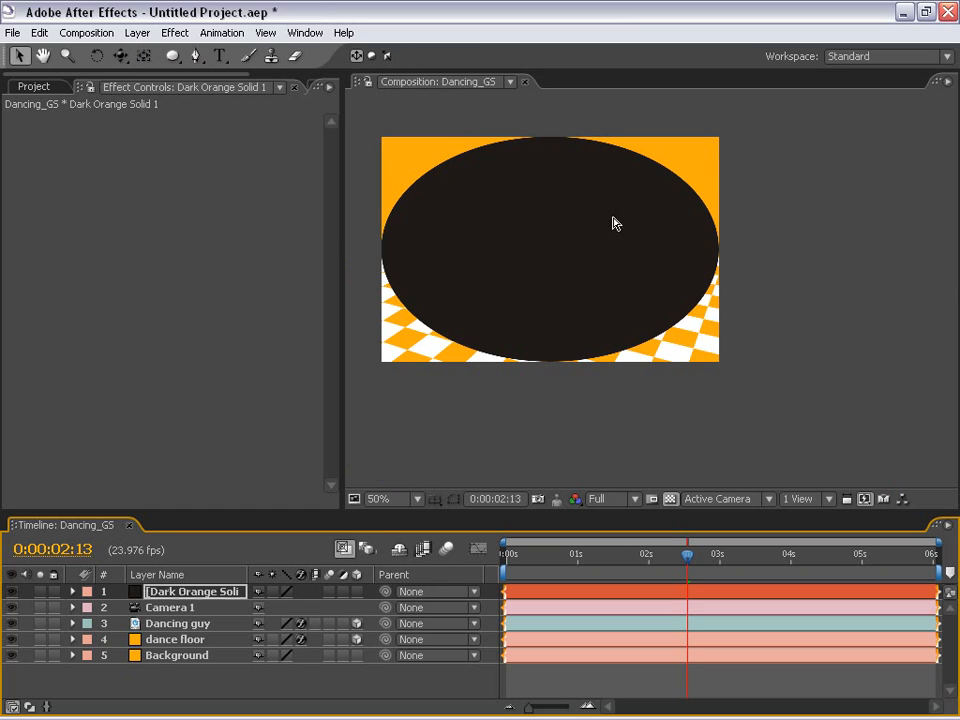
left_click(452, 498)
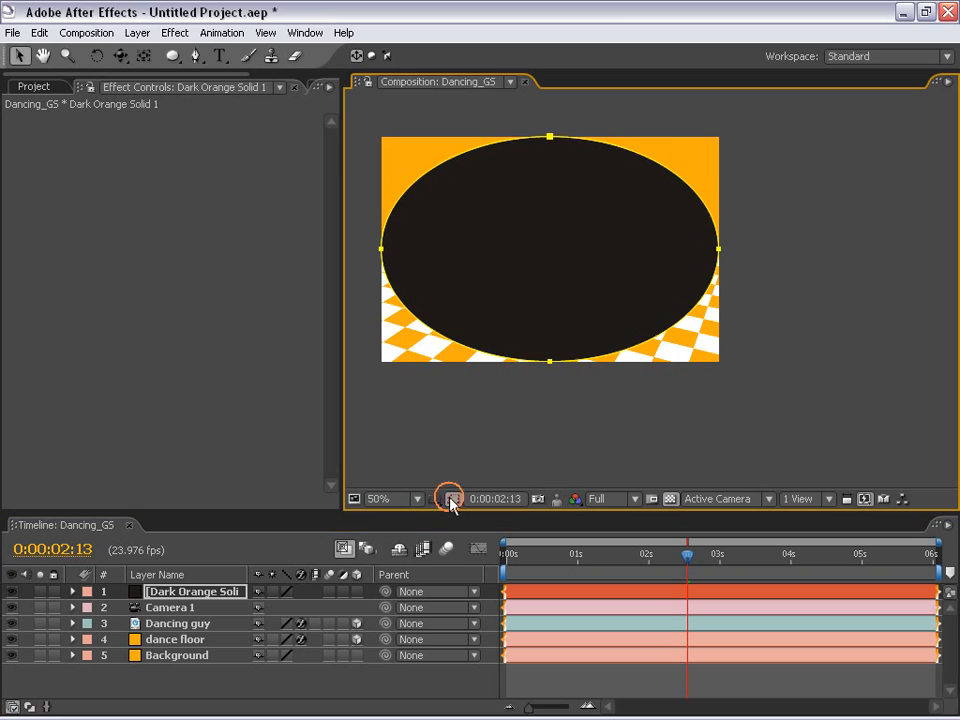
left_click_drag(462, 222, 541, 269)
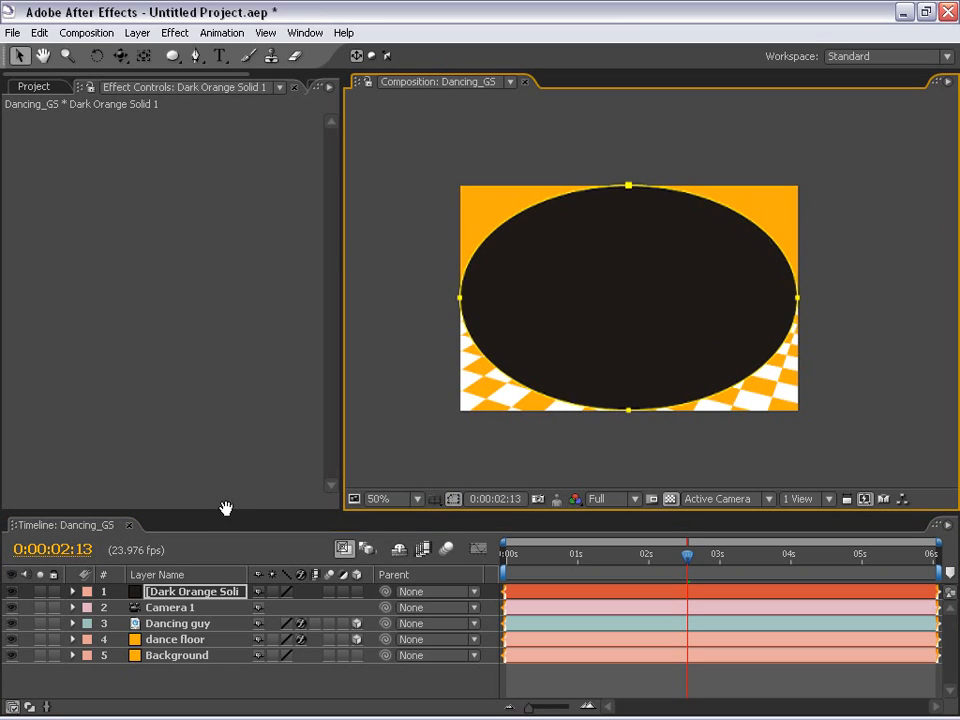
Step: Set the dark solid's Mask 1 to Subtract and feather it by 309 pixels
key("m")
key("m")
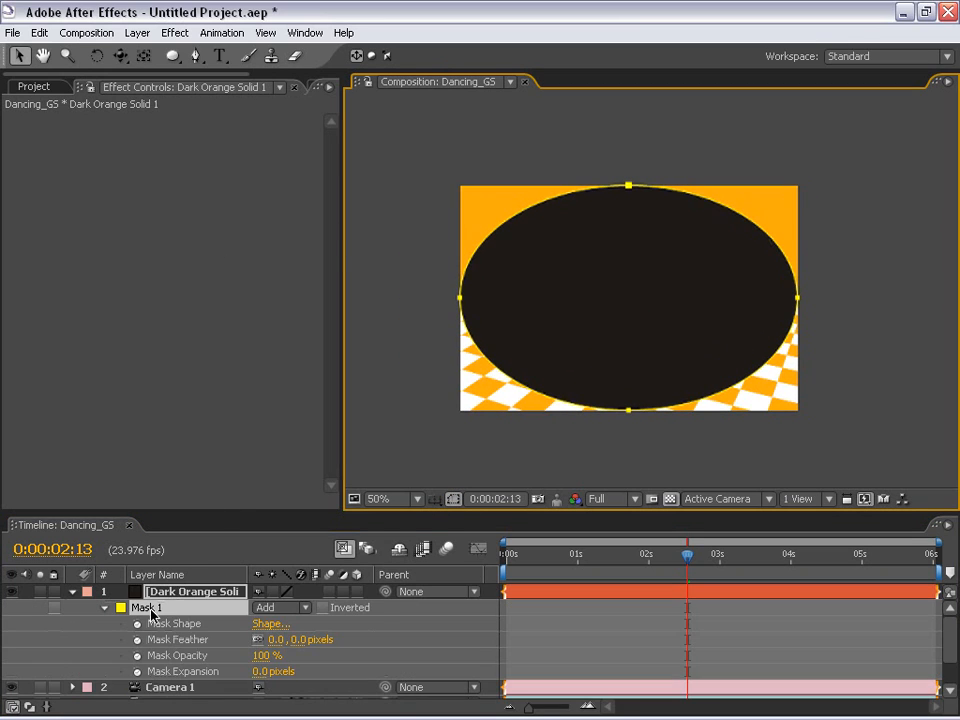
left_click(279, 607)
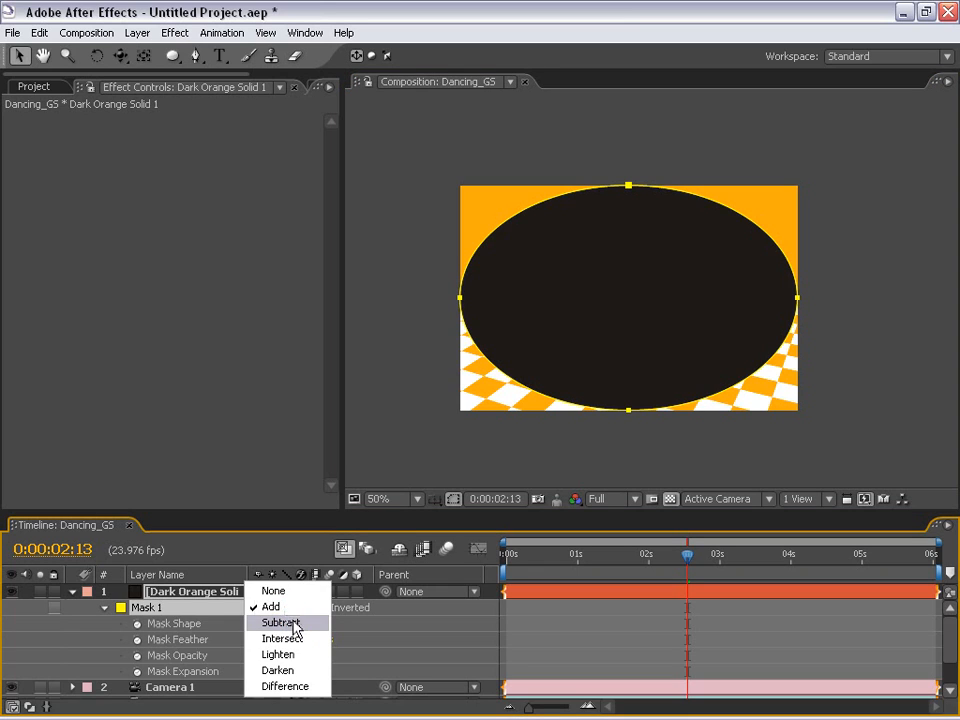
left_click(282, 623)
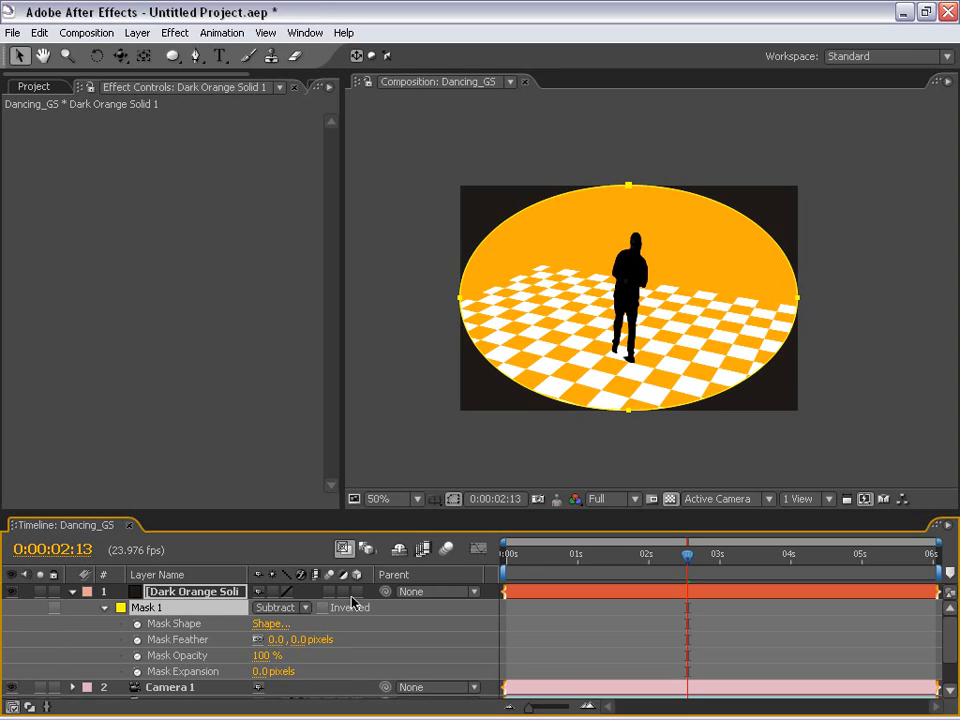
left_click_drag(276, 639, 562, 609)
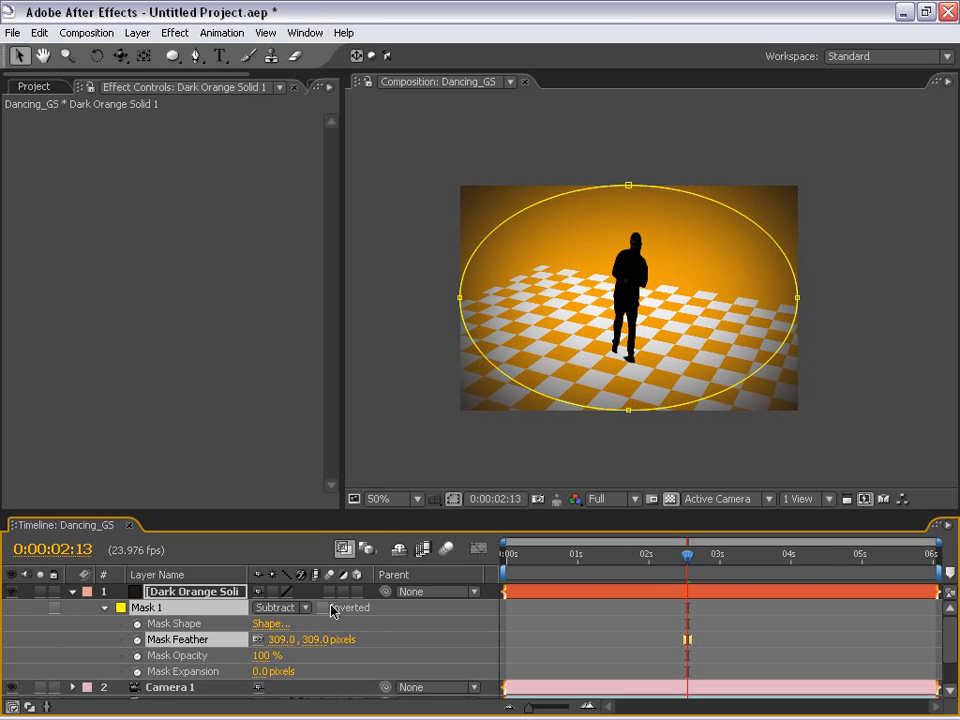
Step: Change the dark solid's blending mode to Linear Burn and deselect the layer
key("F4")
left_click(268, 591)
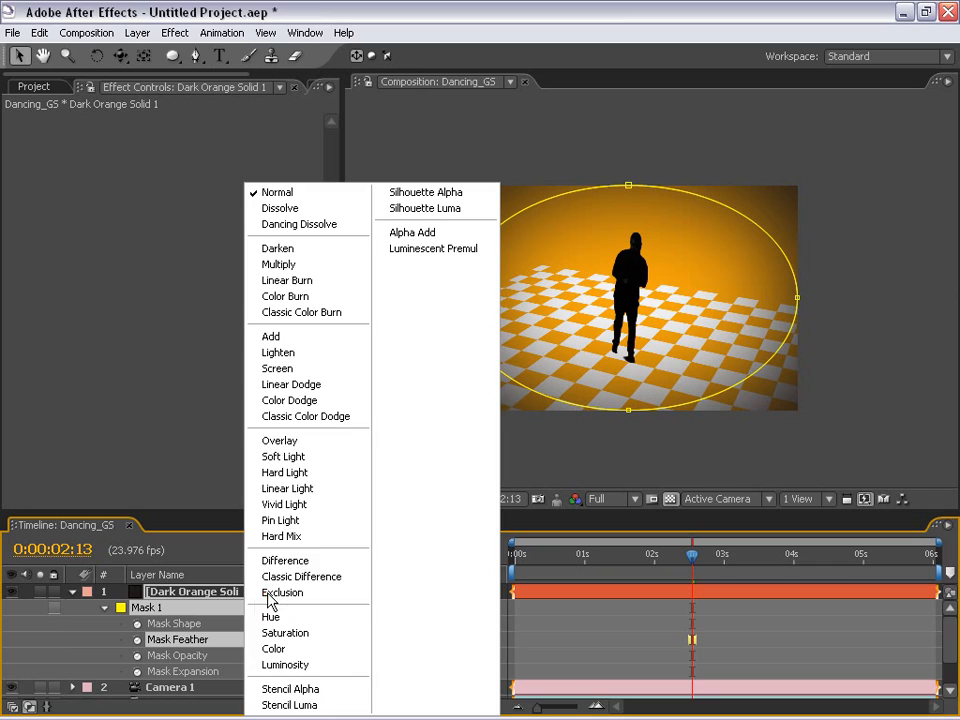
left_click(300, 281)
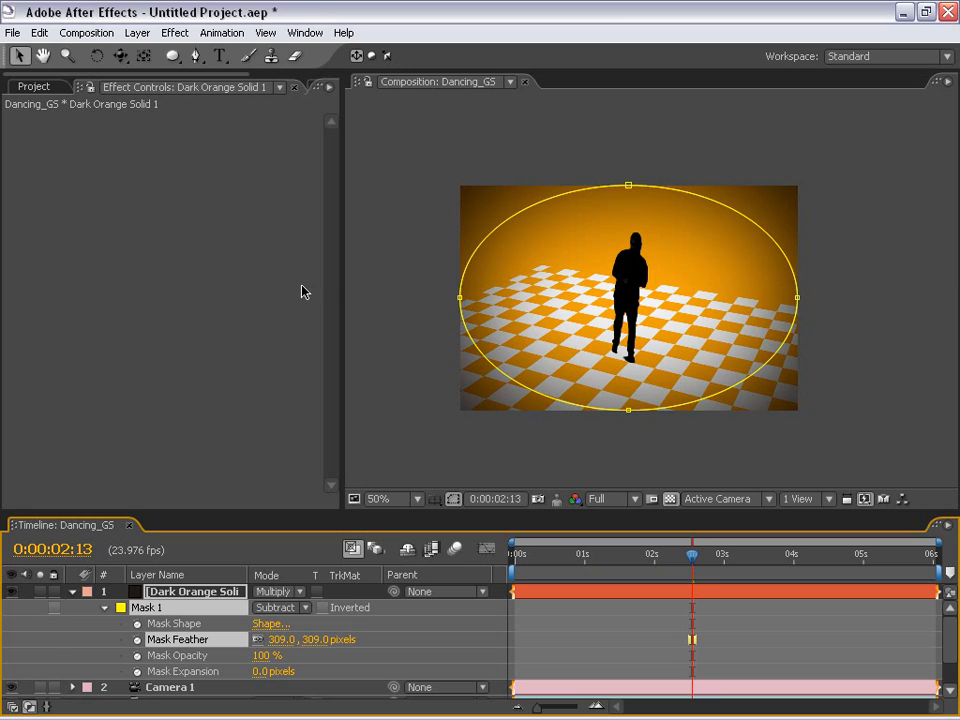
key("shift+=")
key("shift+minus")
left_click(283, 591)
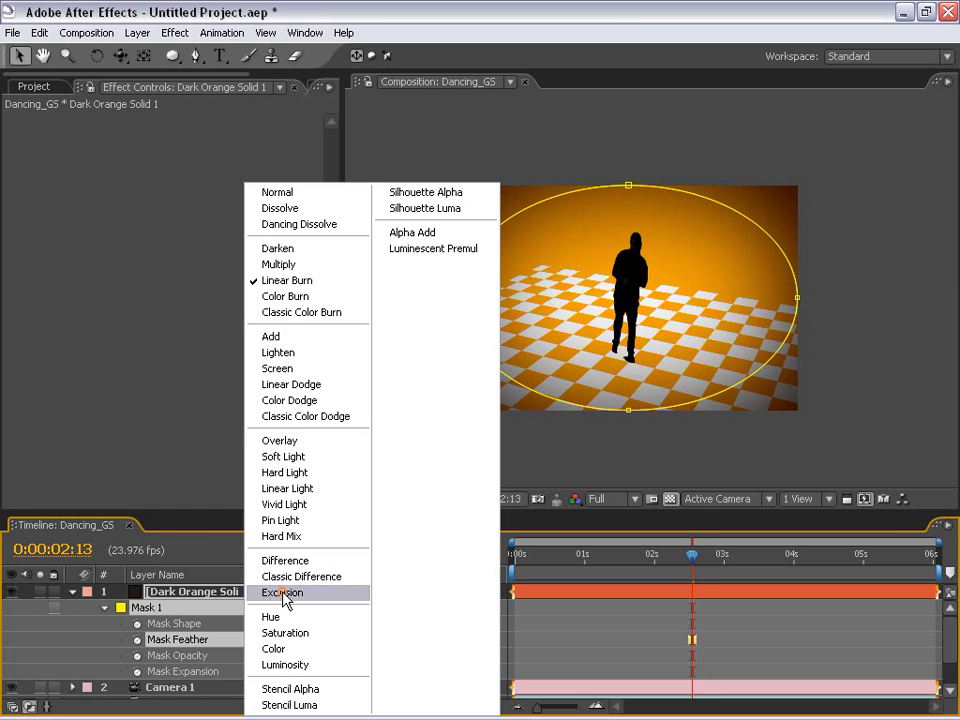
left_click(295, 282)
left_click(590, 659)
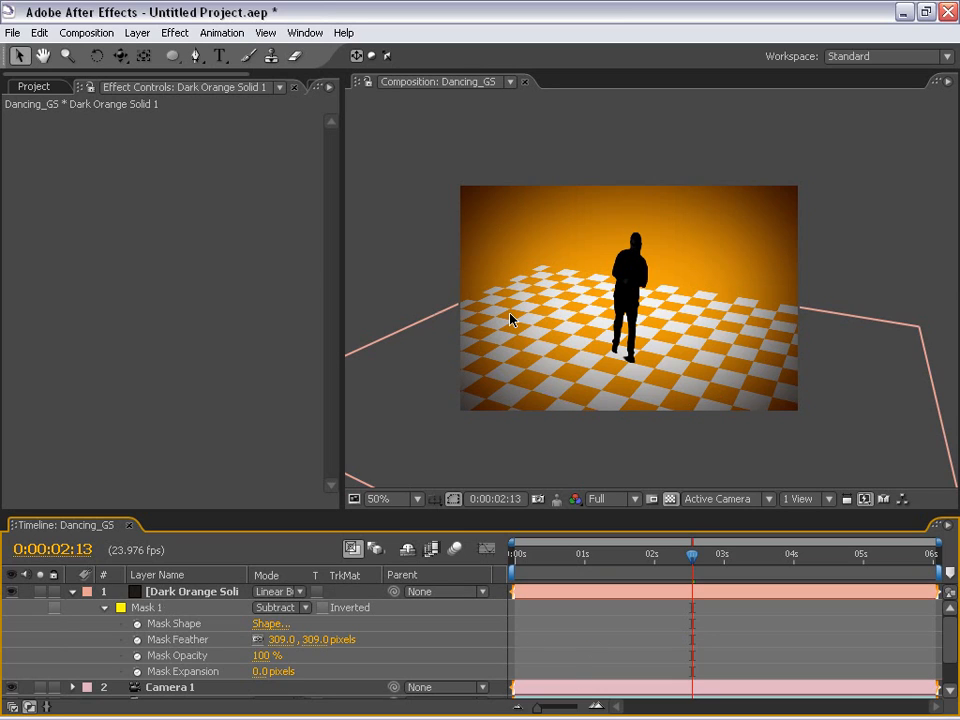
Step: Refine the vignette by setting Mask 1's feather to 346 pixels and its expansion to -16 pixels
left_click_drag(258, 671, 188, 671)
left_click_drag(312, 641, 342, 636)
left_click_drag(255, 671, 313, 673)
left_click(566, 641)
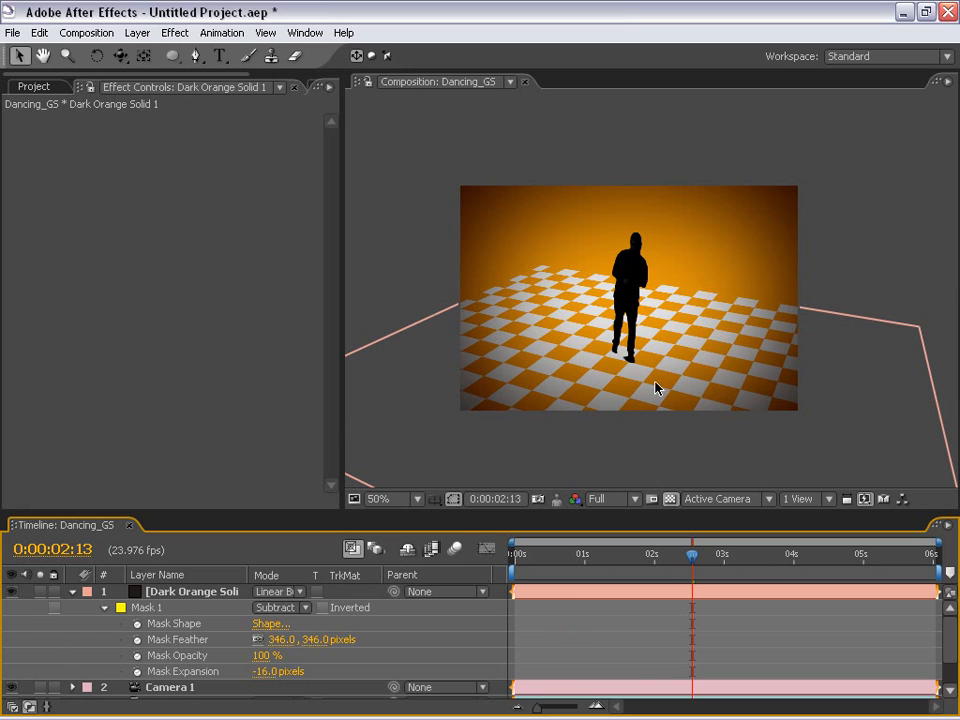
Step: Collapse the solid's mask properties and scrub between 0:00:01:00 and 0:00:02:14 to check the vignette over the camera move
left_click_drag(639, 553, 584, 572)
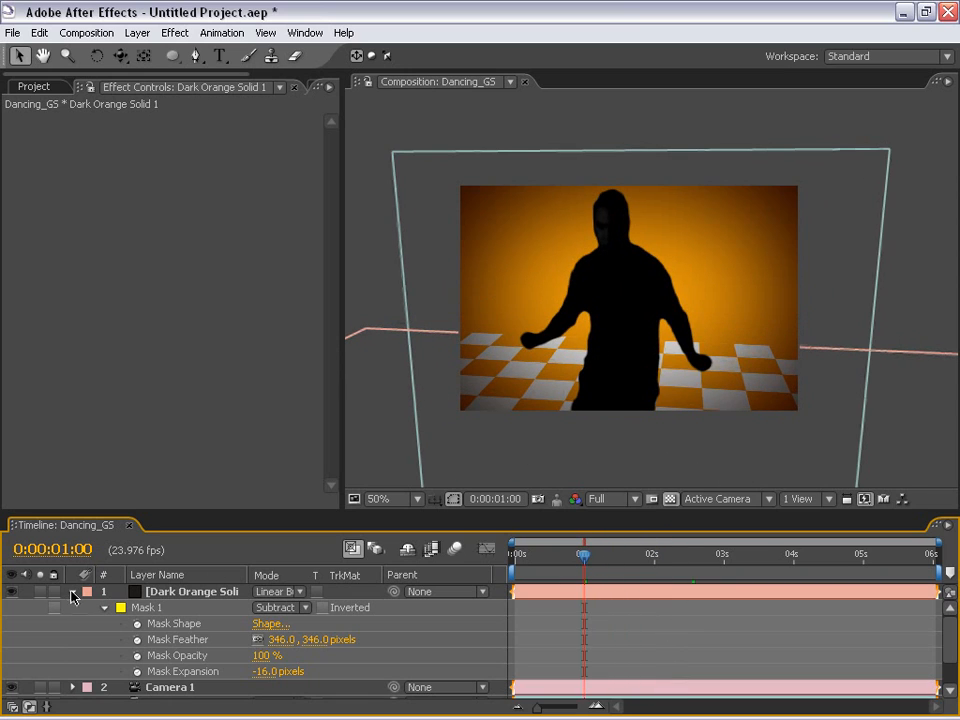
left_click(73, 592)
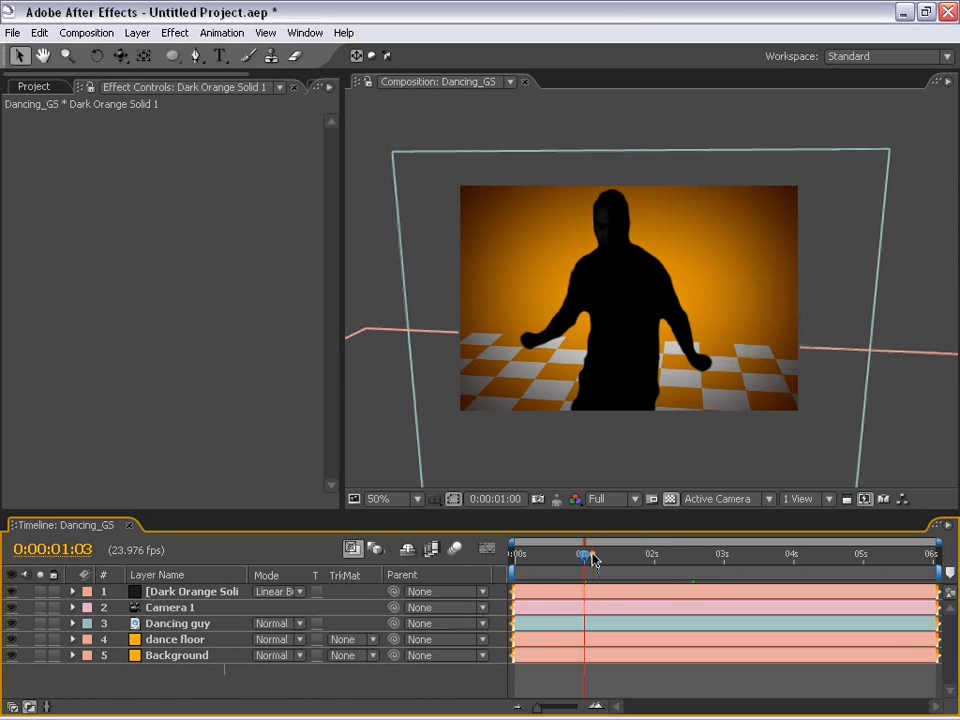
left_click_drag(592, 562, 697, 565)
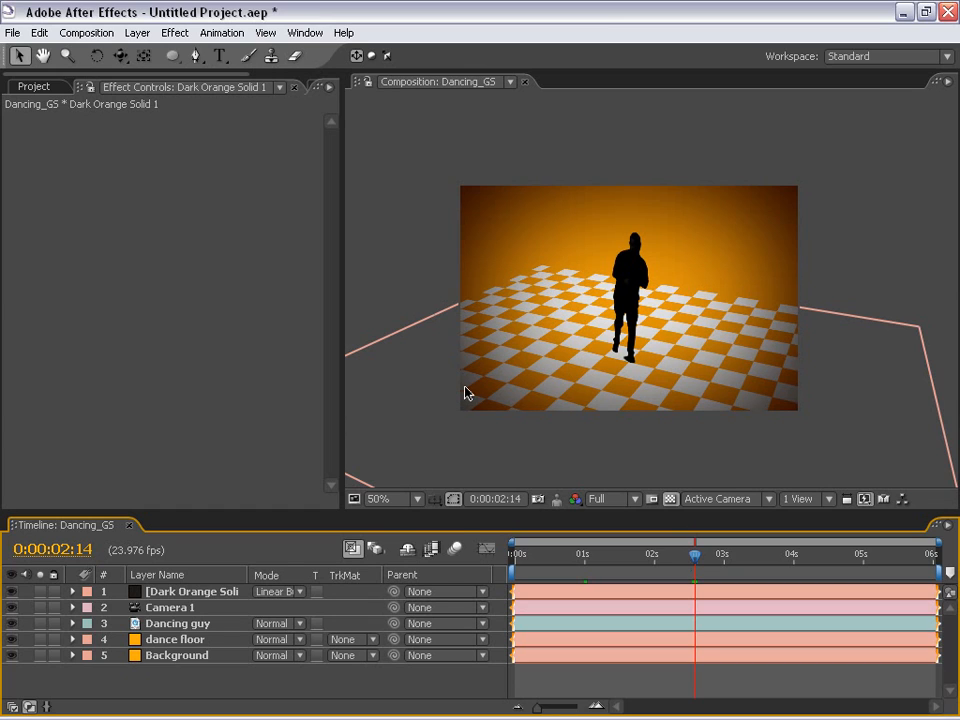
Step: Set the dance floor layer's opacity to 50% and deselect it
left_click(175, 639)
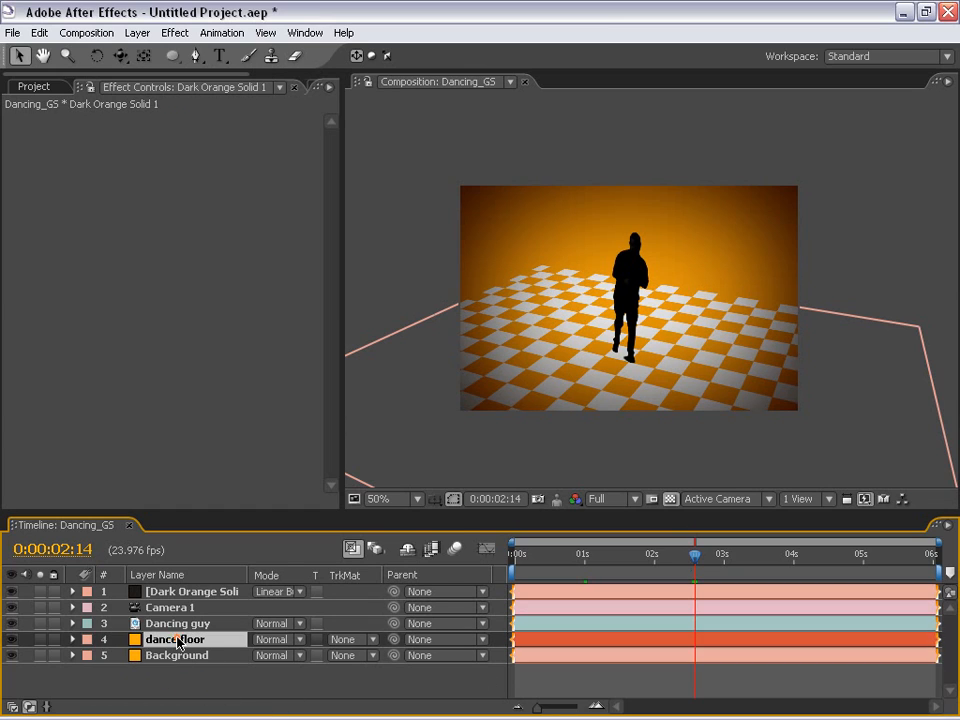
type("t")
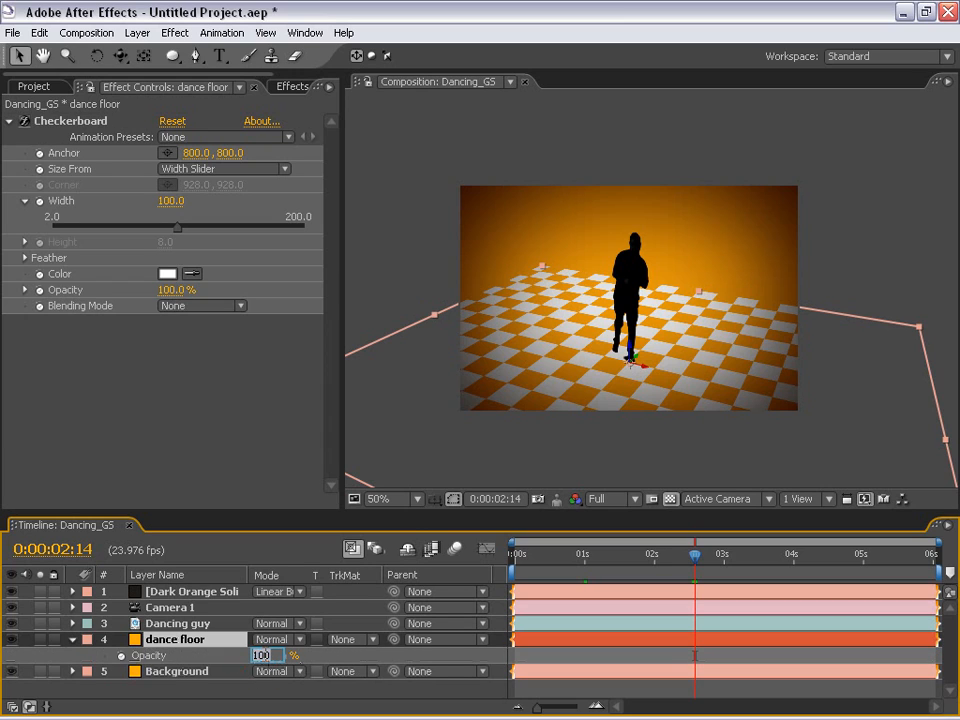
type("50")
key("Return")
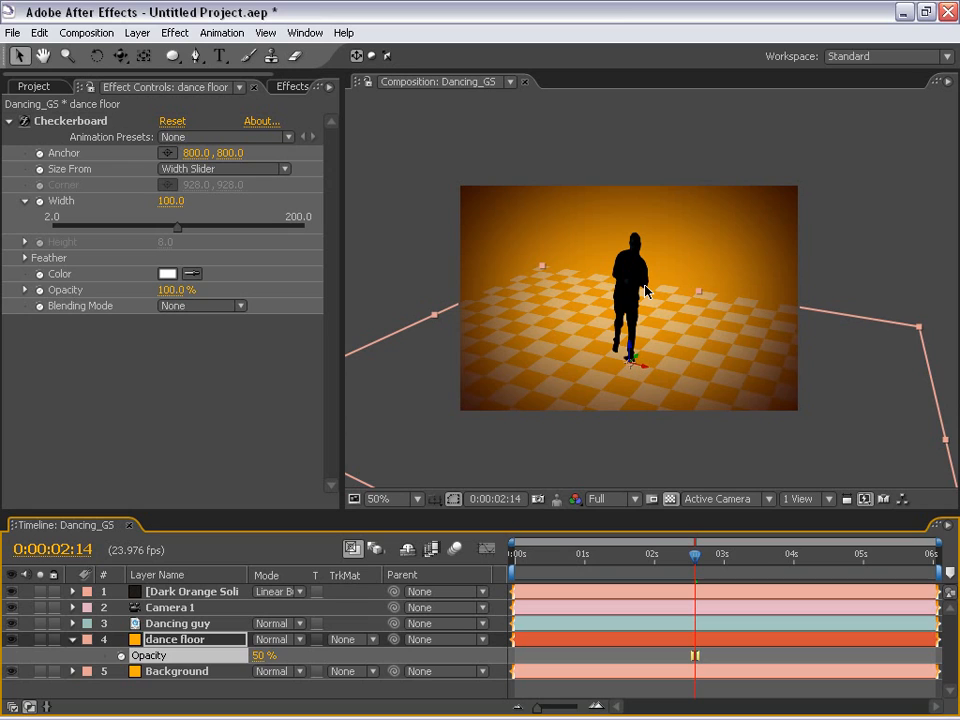
left_click(549, 655)
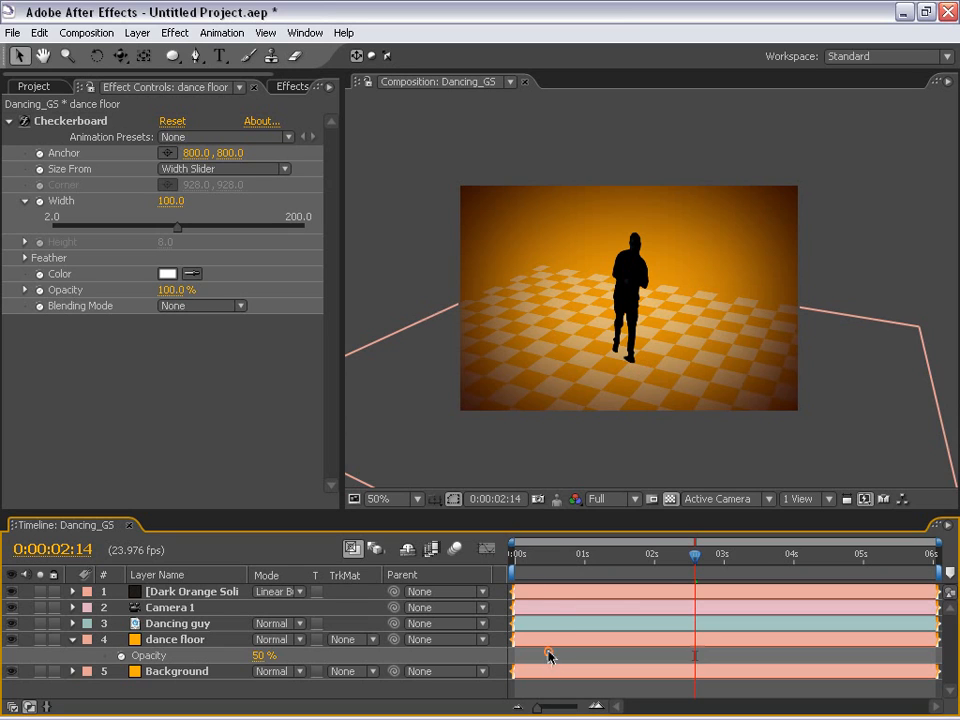
Step: Remove the Point of Interest and Position keyframes from Camera 1, keeping its framing at 0:00:02:19
left_click_drag(695, 560, 582, 561)
left_click(162, 608)
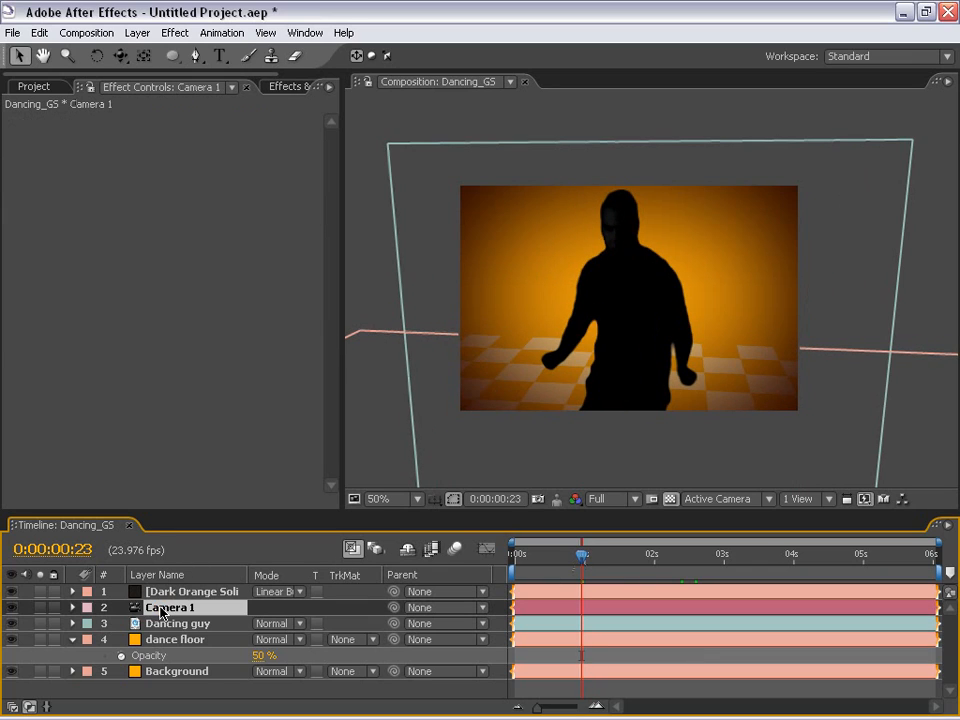
key("u")
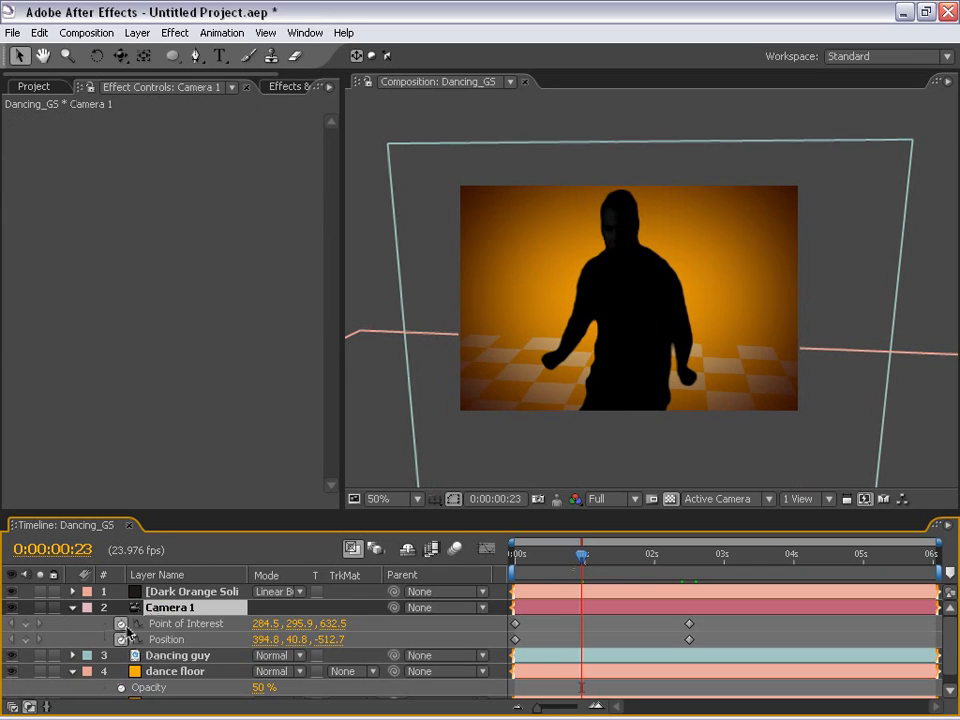
key("space")
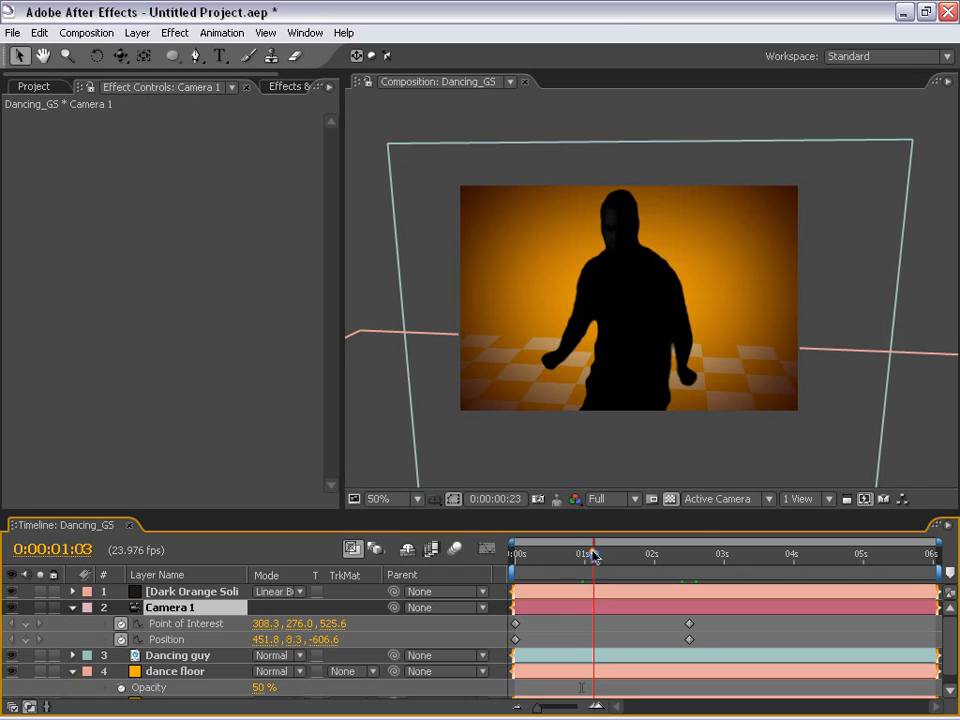
left_click_drag(120, 623, 121, 639)
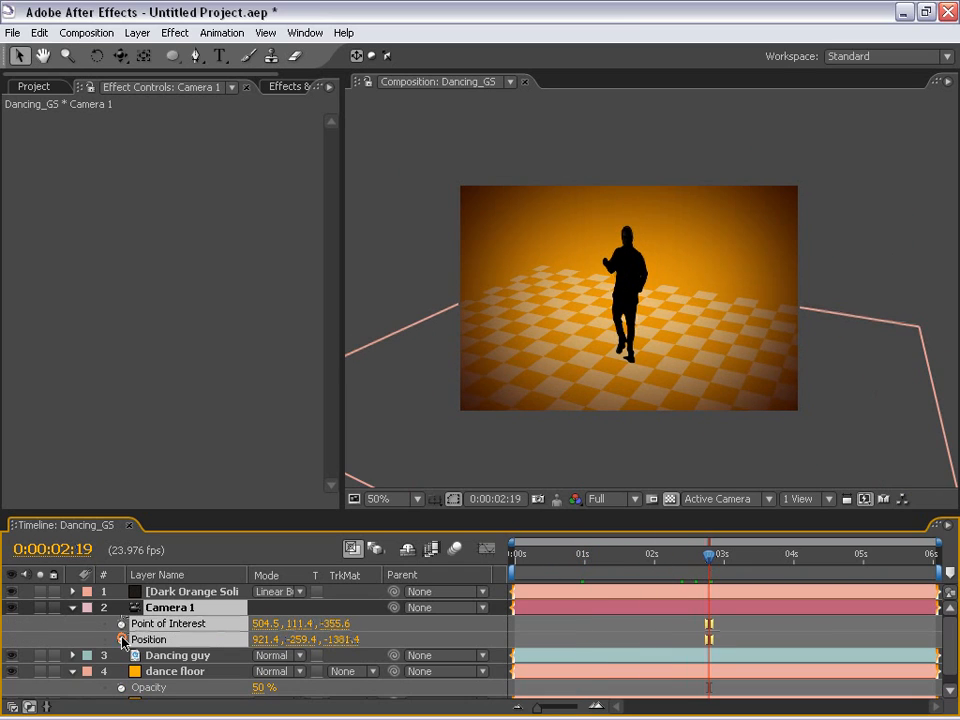
Step: Return to the first frame and collapse the Camera 1 and dance floor properties
left_click_drag(675, 561, 410, 578)
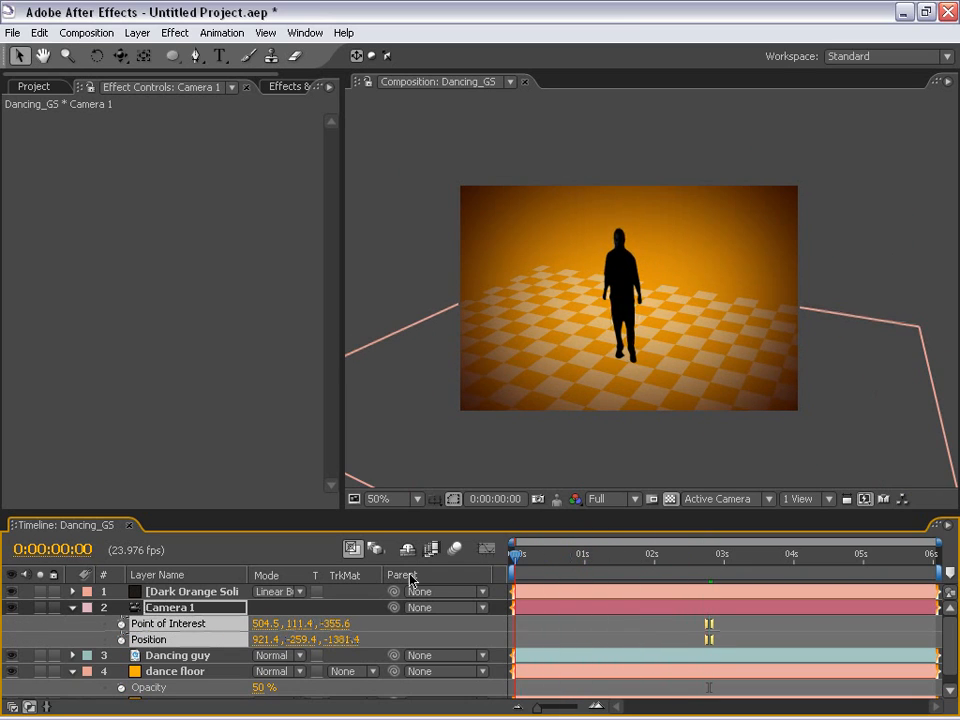
left_click(71, 607)
left_click(72, 639)
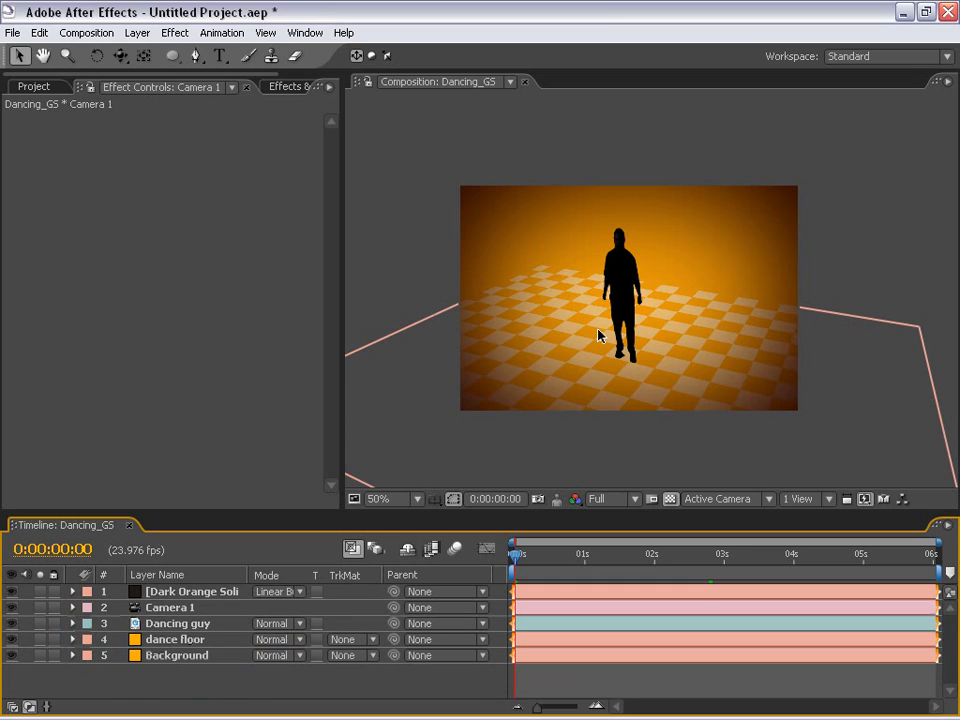
Step: Hide the mask outlines and move the Dancing guy layer along its Z axis toward the camera
left_click(176, 623)
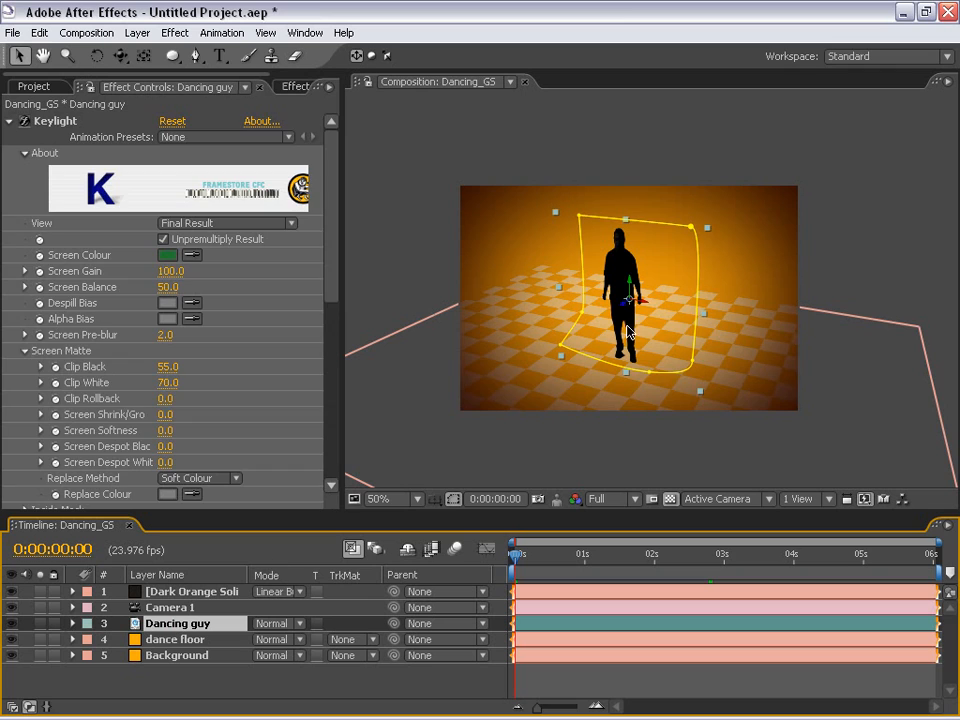
left_click(456, 499)
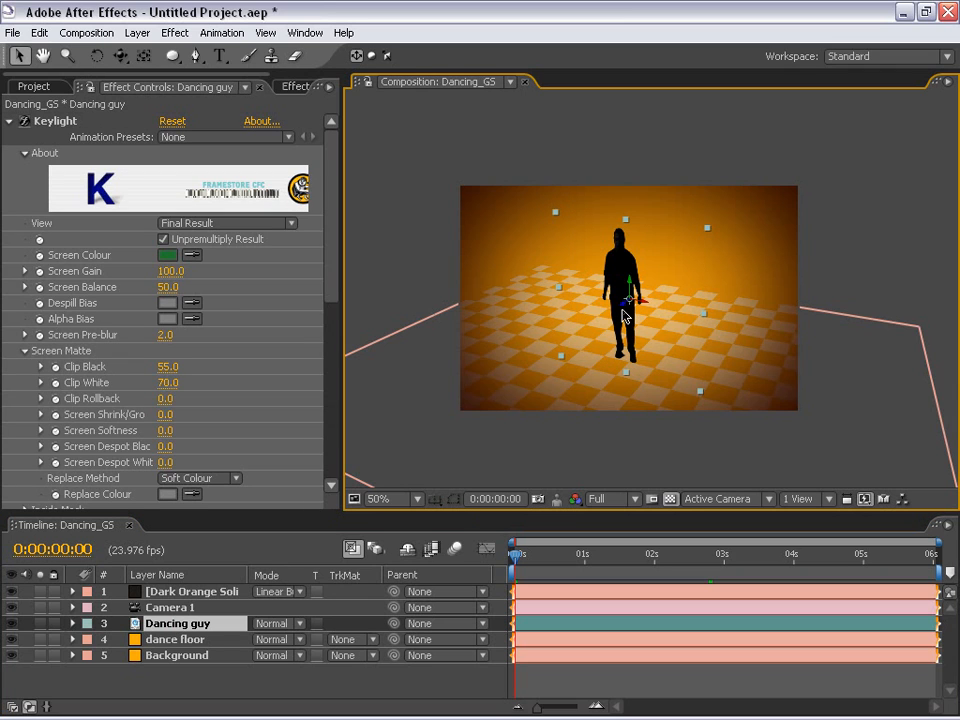
left_click_drag(628, 310, 534, 355)
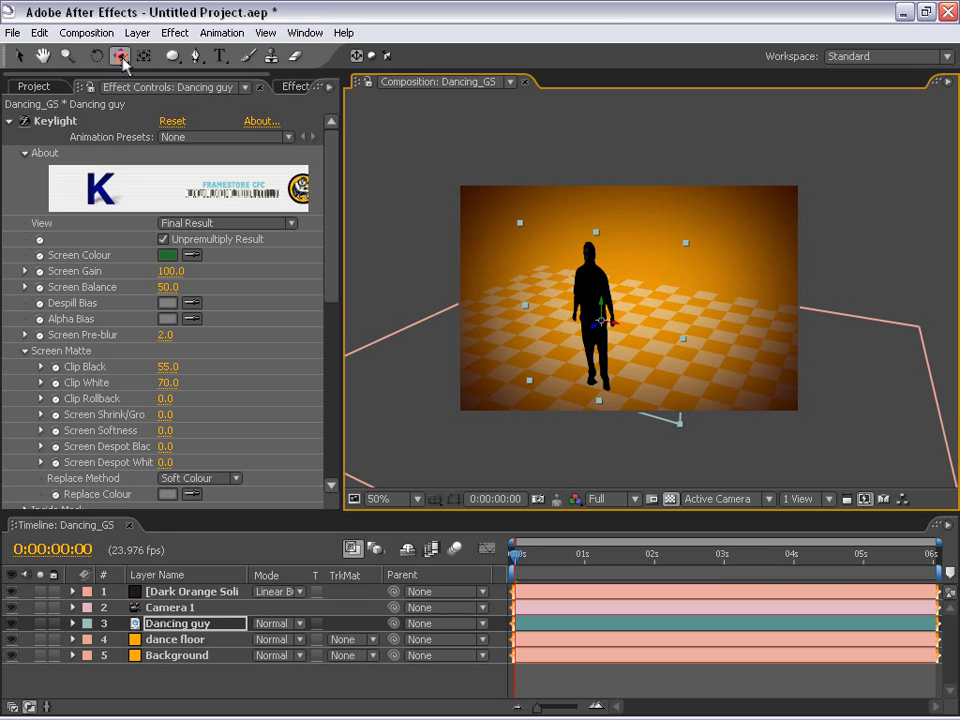
Step: Orbit the camera to a more frontal angle and track it to re-center the dancer in the frame
left_click_drag(120, 56, 170, 58)
left_click_drag(600, 381, 632, 372)
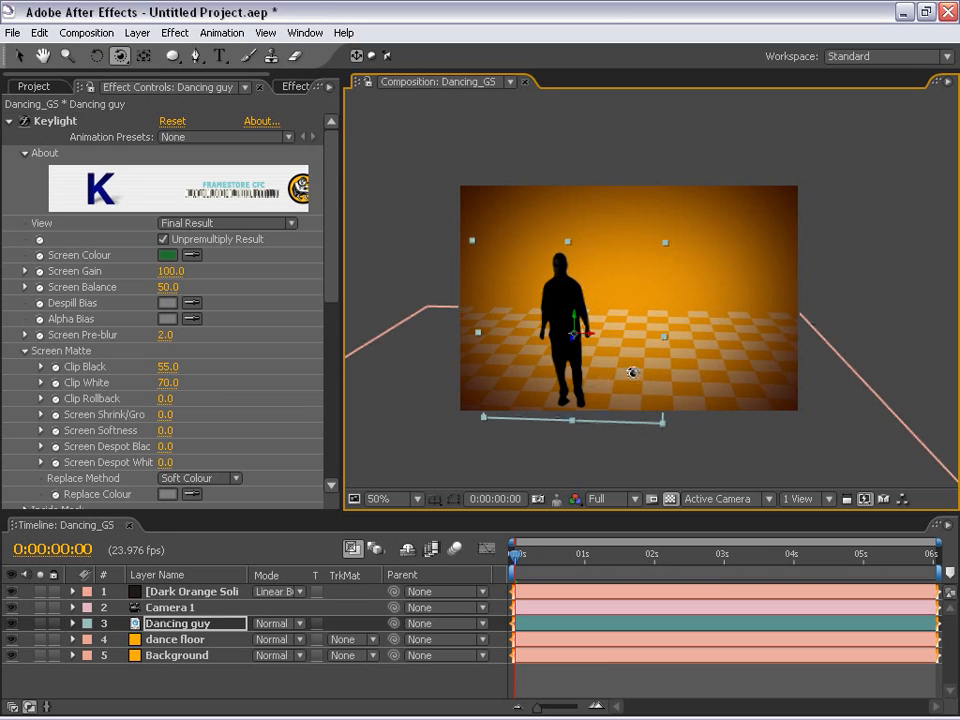
left_click_drag(121, 57, 156, 73)
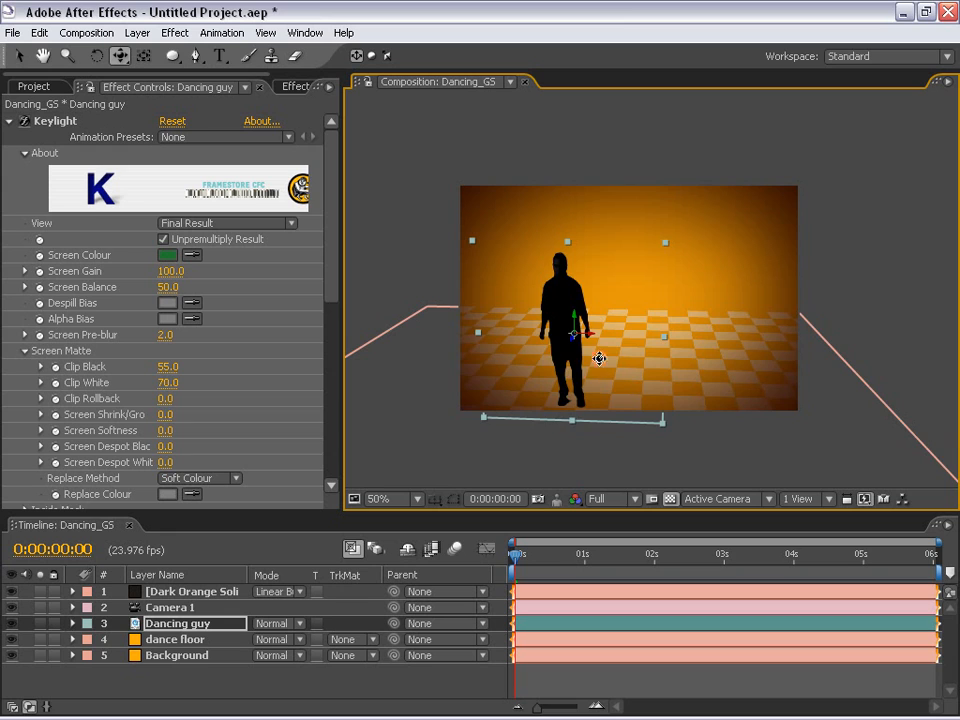
left_click_drag(598, 358, 668, 328)
left_click(19, 55)
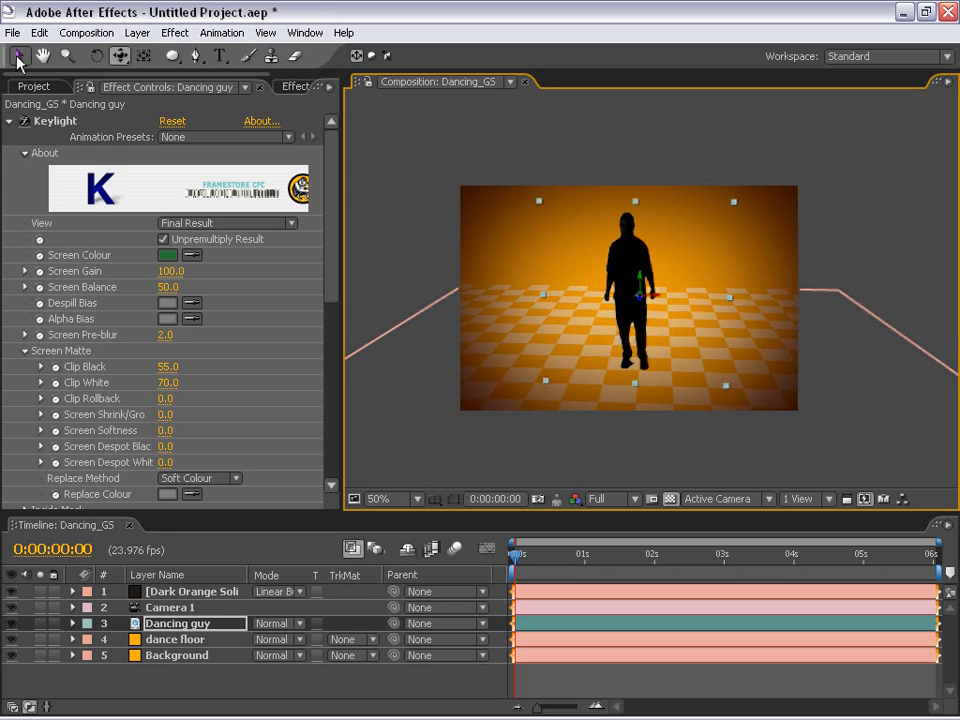
Step: Duplicate the Dancing guy layer
left_click(172, 670)
left_click(178, 625)
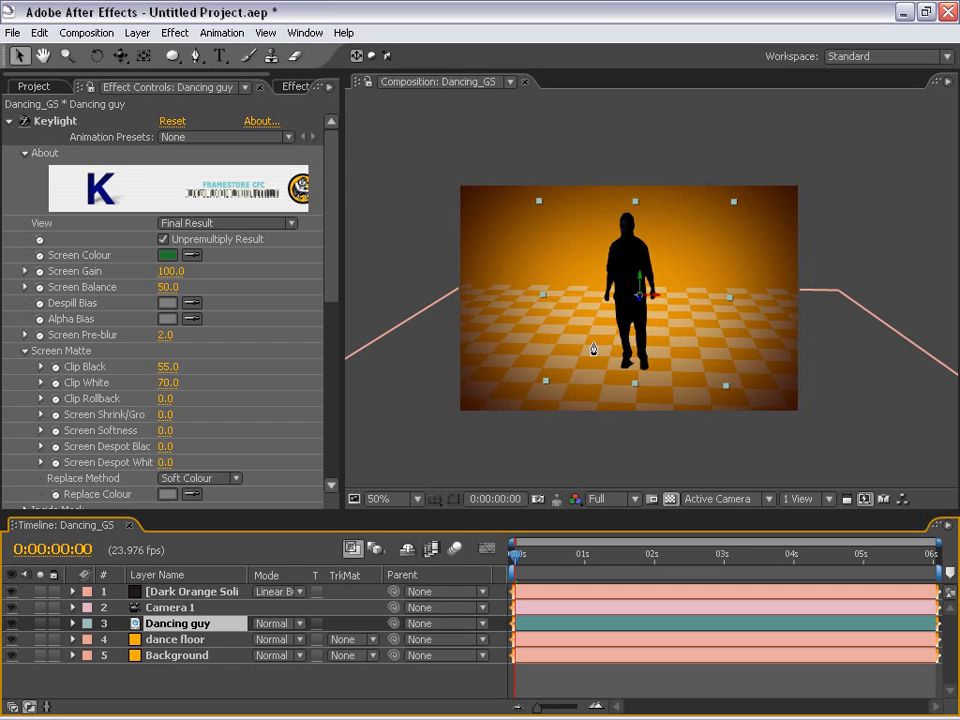
key("ctrl+d")
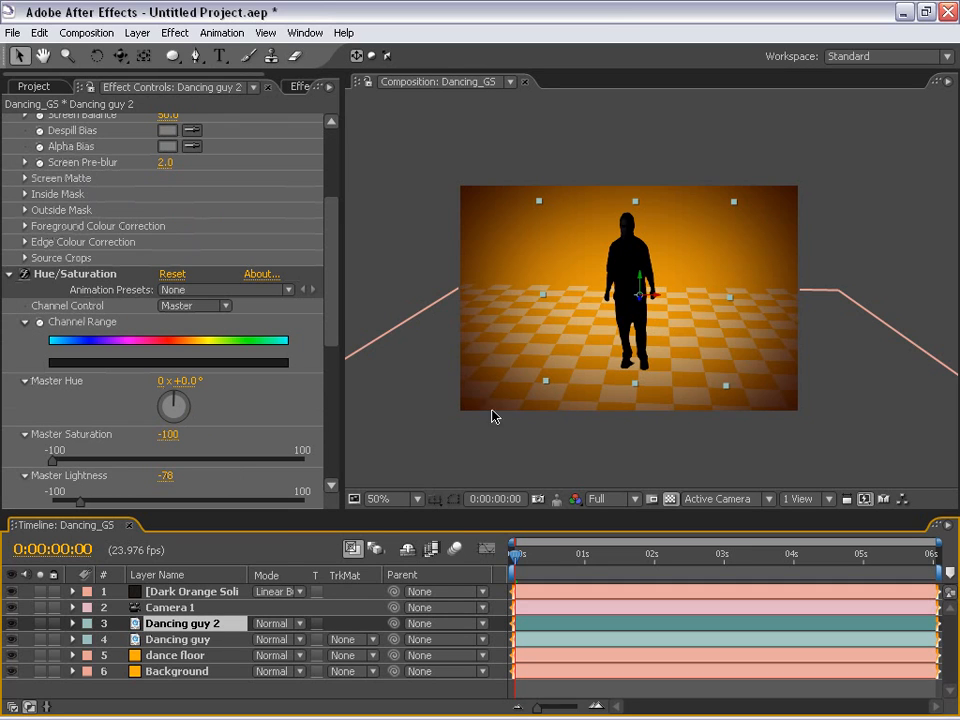
Step: Try shifting the Dancing guy 2 layer sideways along its X axis beside the original, and undo the move
left_click(175, 639)
left_click(175, 623)
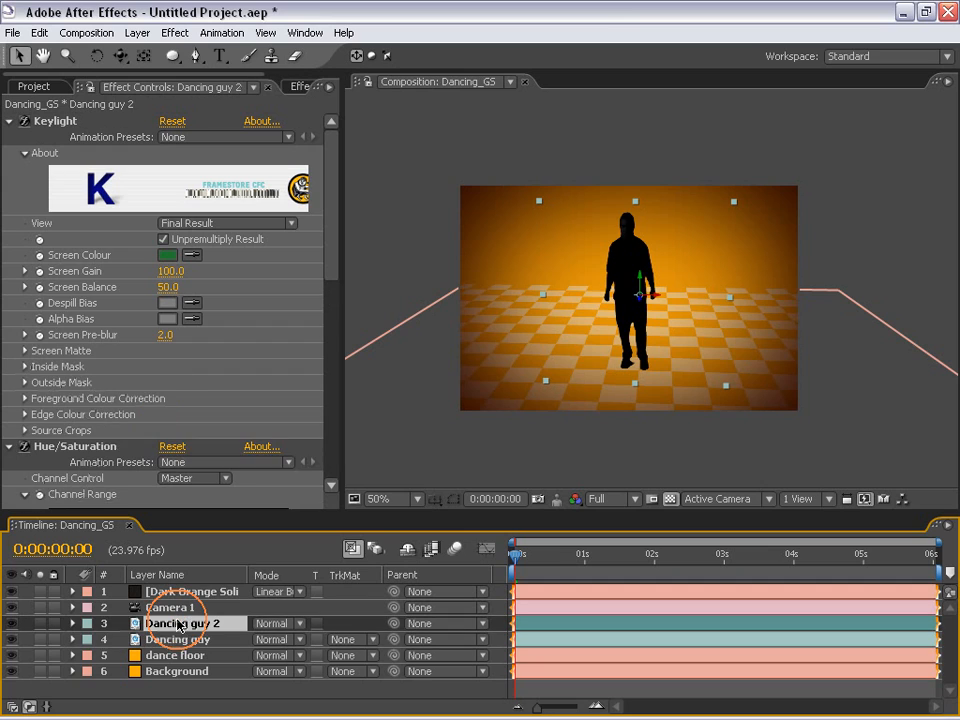
left_click_drag(645, 300, 607, 303)
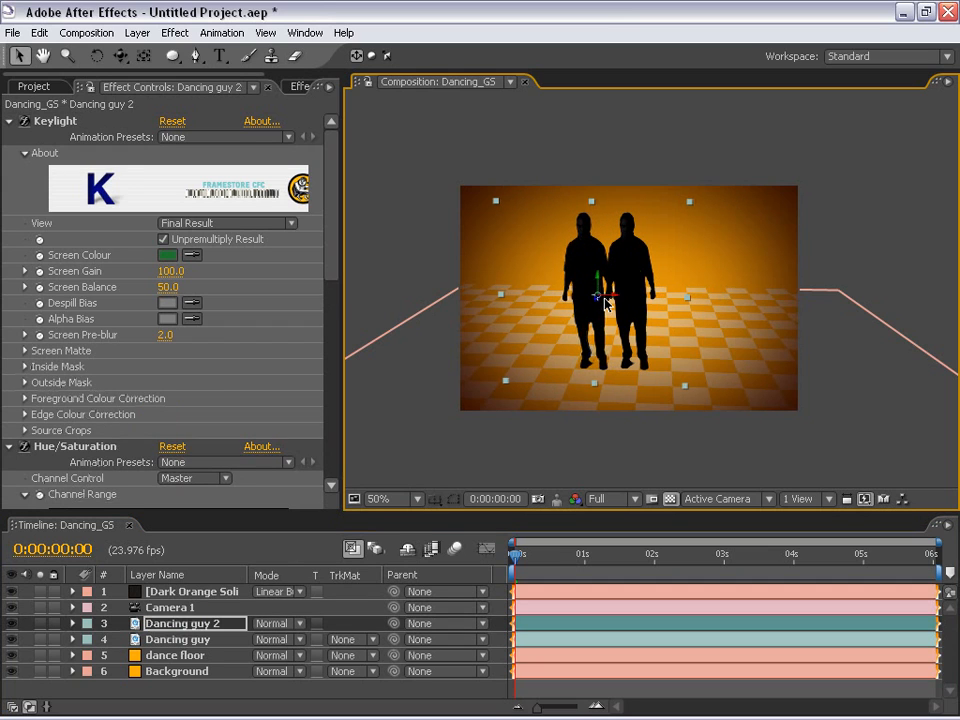
key("ctrl+z")
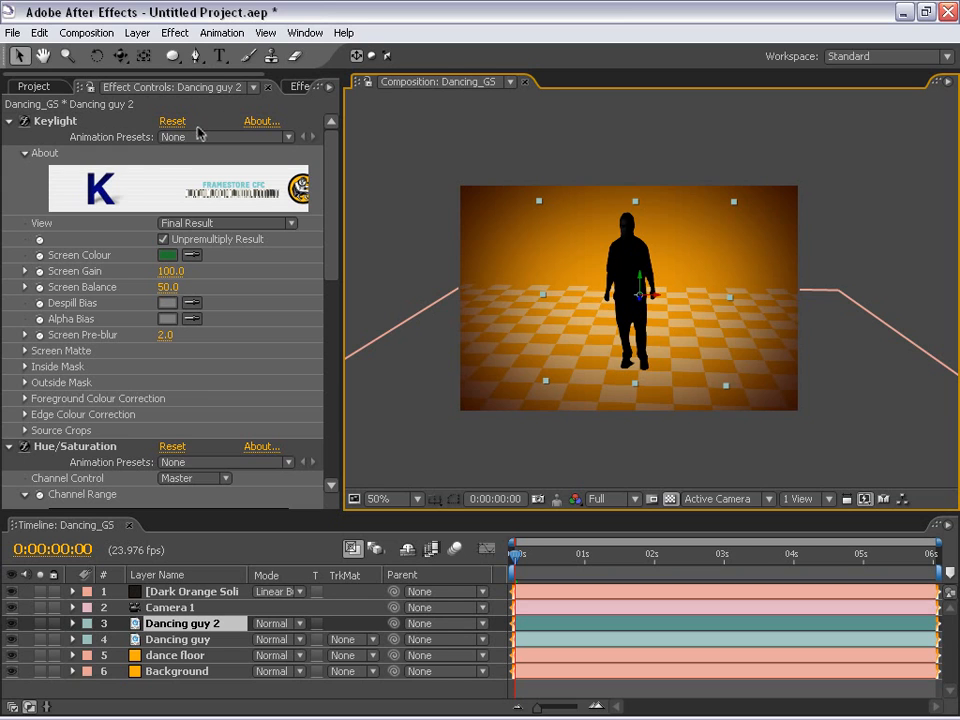
Step: Apply a Fast Blur effect to Dancing guy 2 with Blurriness set to 20
left_click(172, 32)
mouse_move(197, 158)
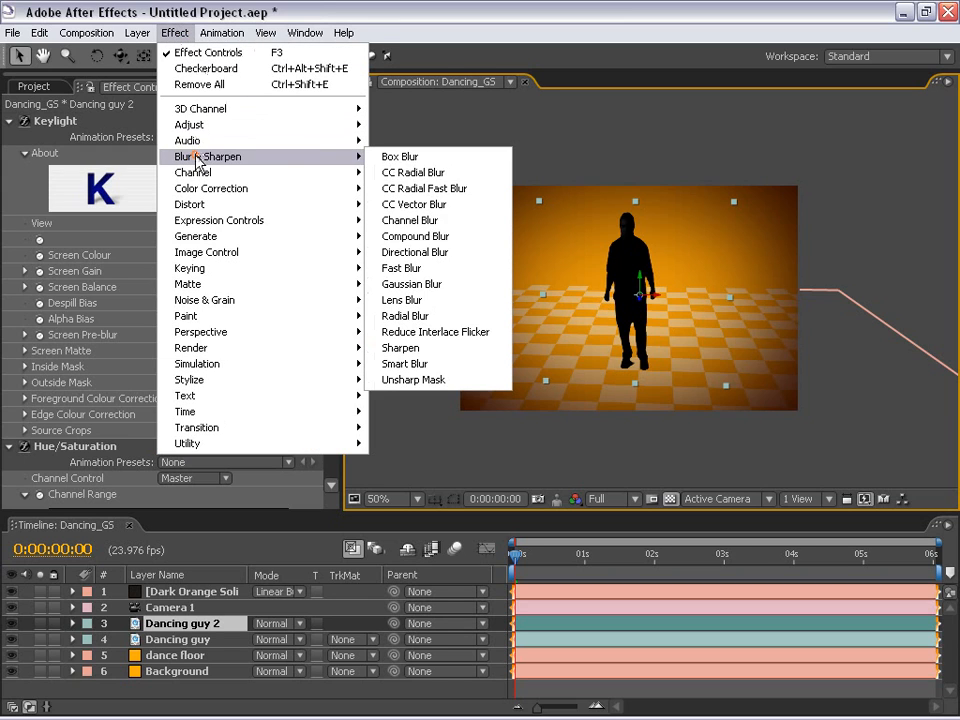
left_click(403, 268)
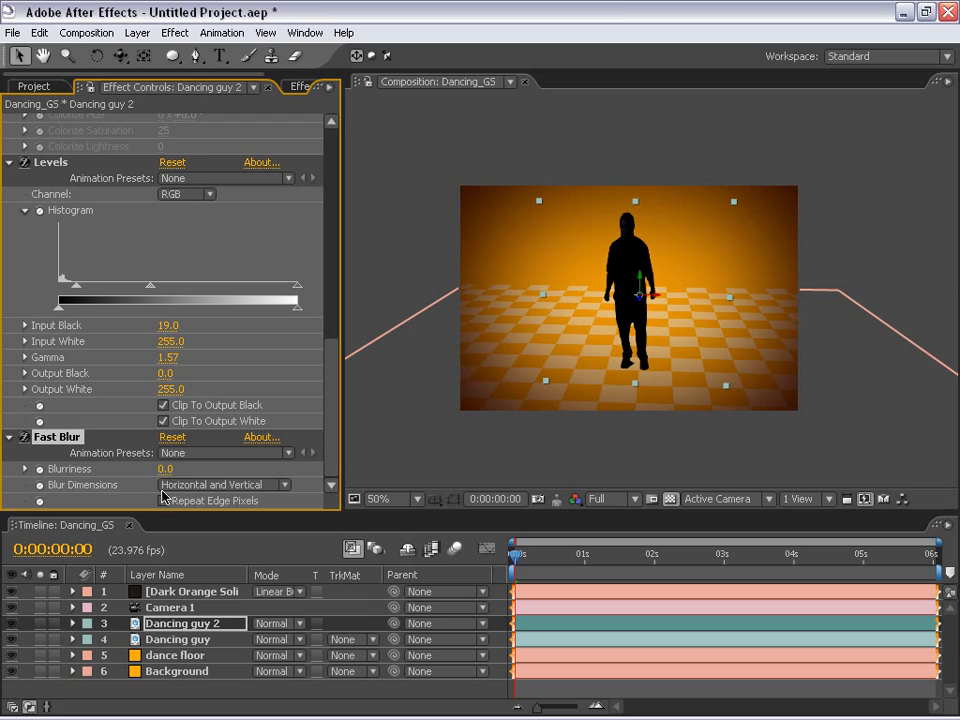
left_click(160, 469)
type("20")
key("Return")
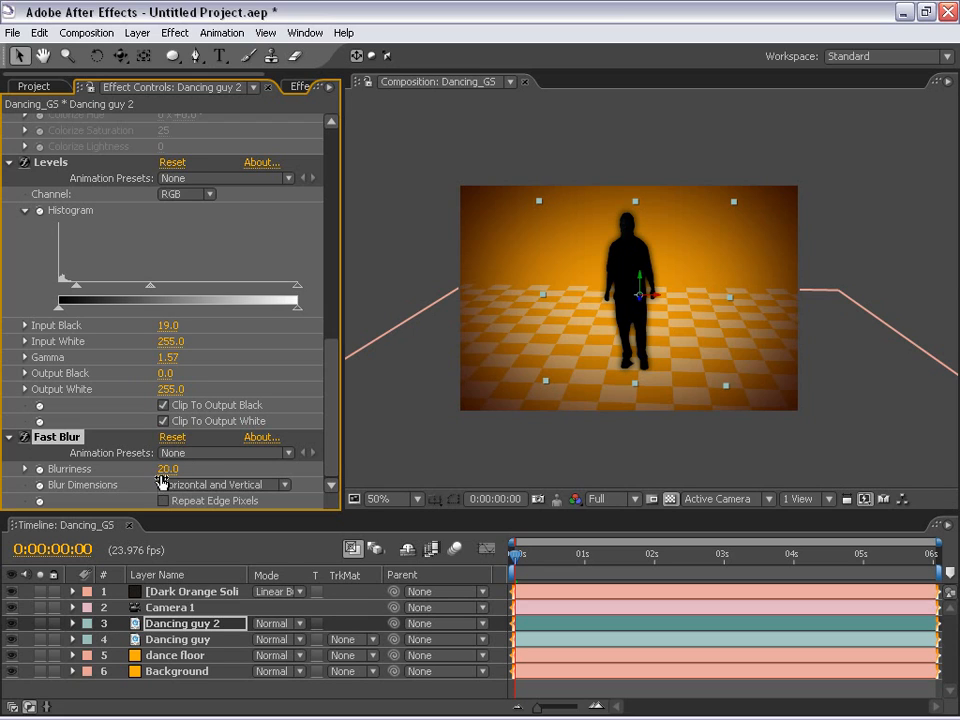
Step: Rotate Dancing guy 2 about its X axis to lie flat as a shadow, and orbit the camera to an angled view
left_click(97, 56)
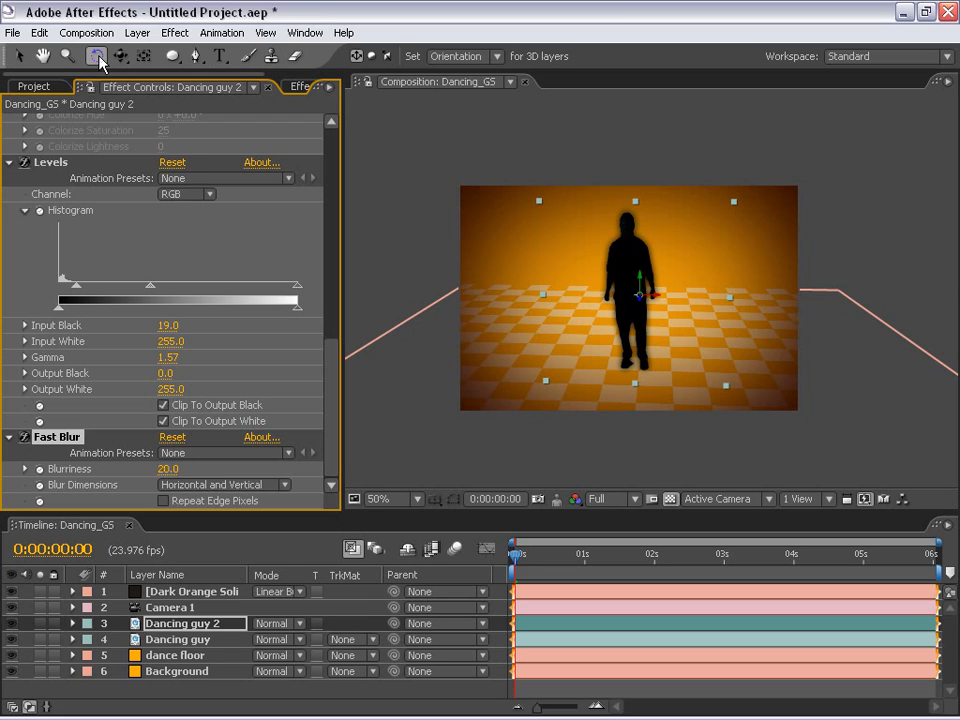
left_click_drag(654, 293, 654, 256)
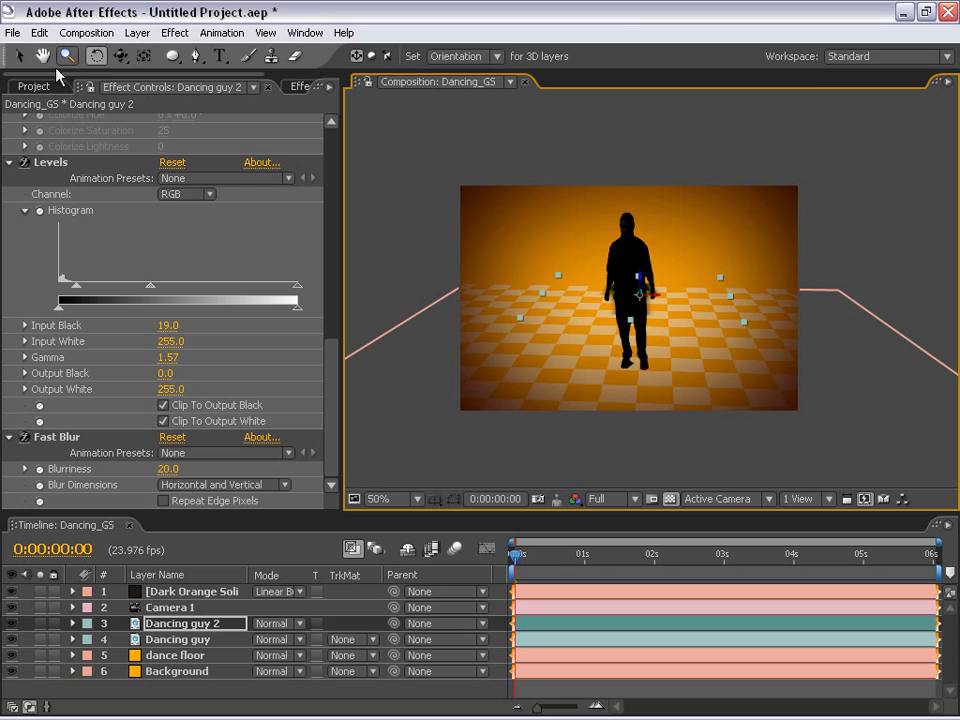
left_click(120, 56)
left_click(120, 56)
left_click_drag(462, 248, 610, 295)
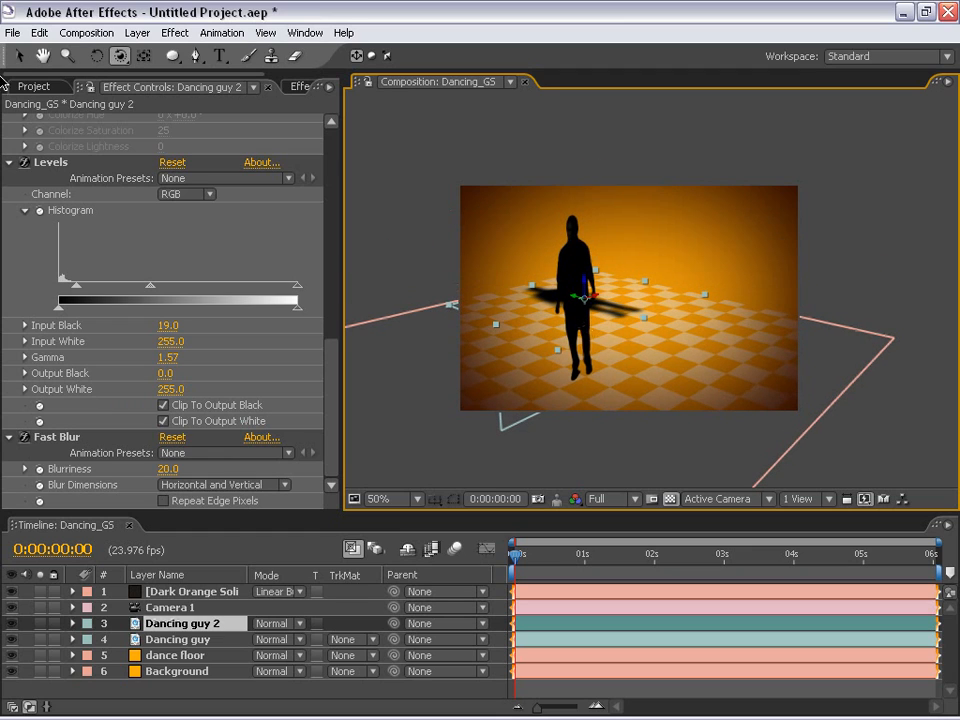
Step: Lower the flat shadow layer to the floor, slide its feet against the dancer's feet, and check the alignment at 0:00:02:19
left_click(22, 57)
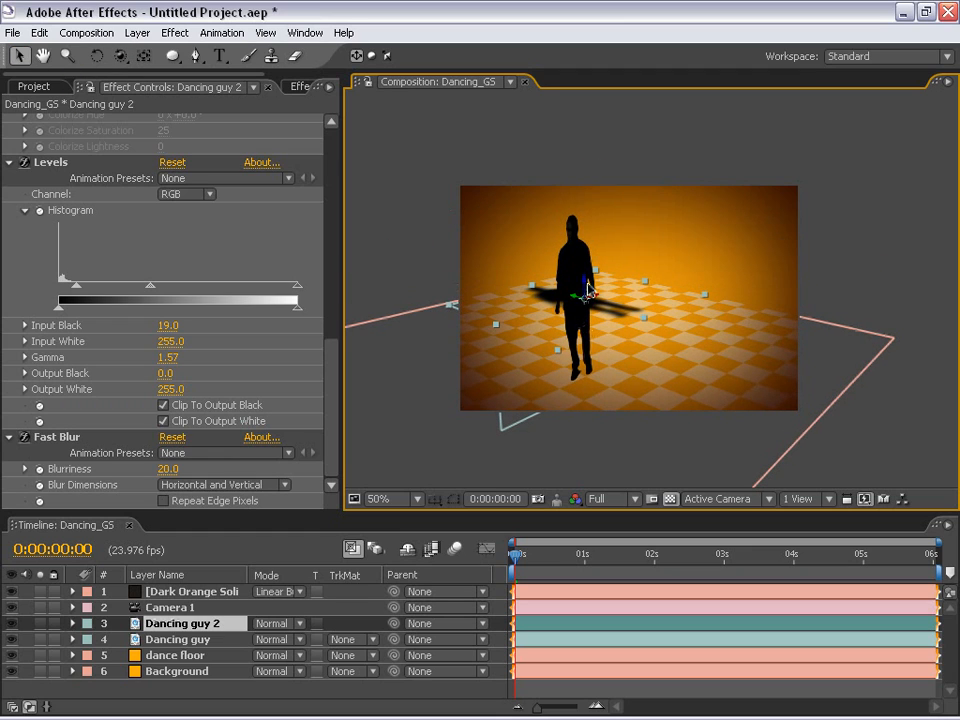
left_click_drag(584, 300, 561, 381)
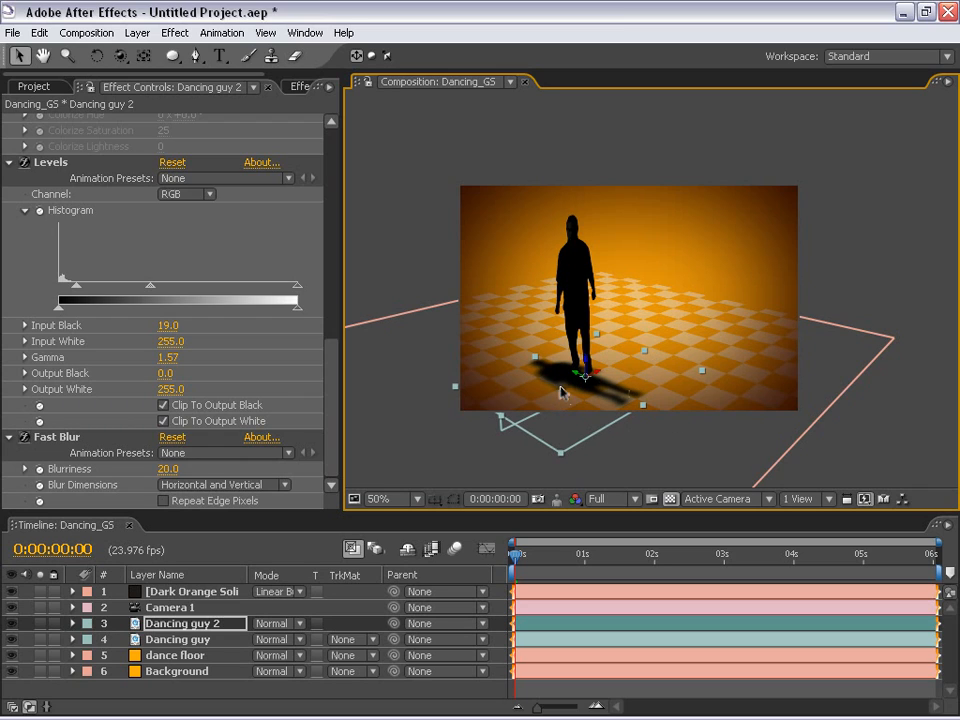
scroll(532, 437, "up", 2)
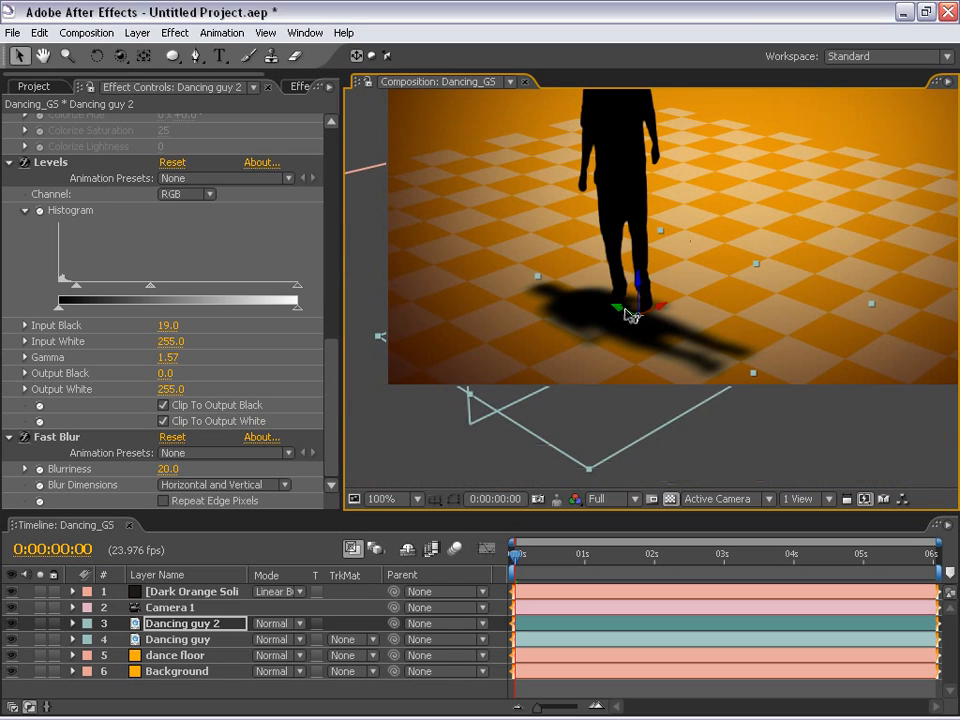
left_click_drag(626, 314, 468, 210)
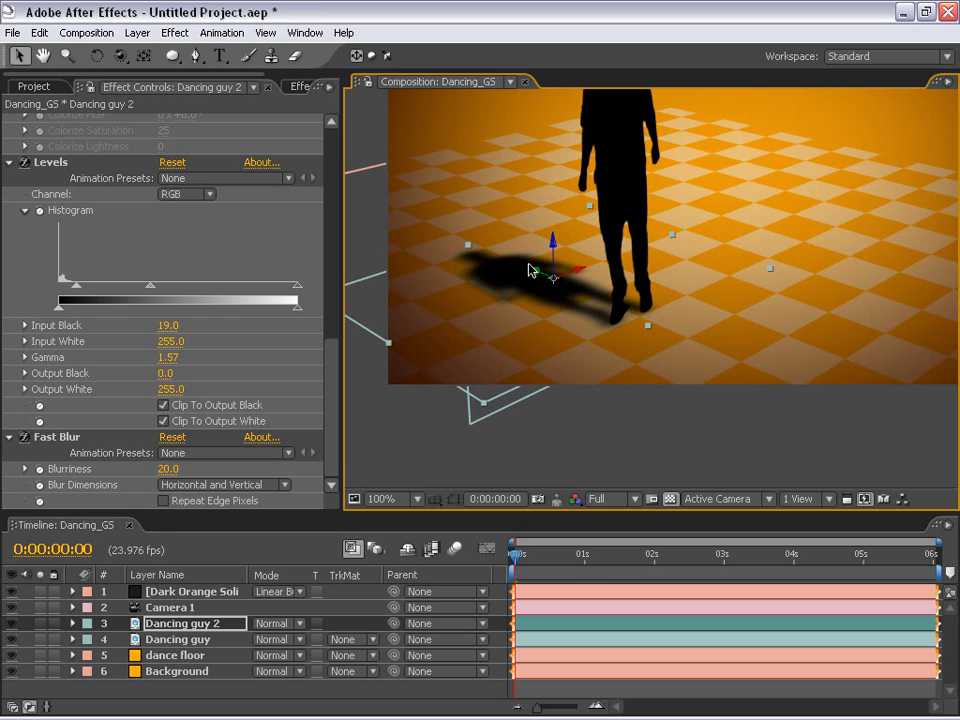
left_click_drag(545, 553, 709, 555)
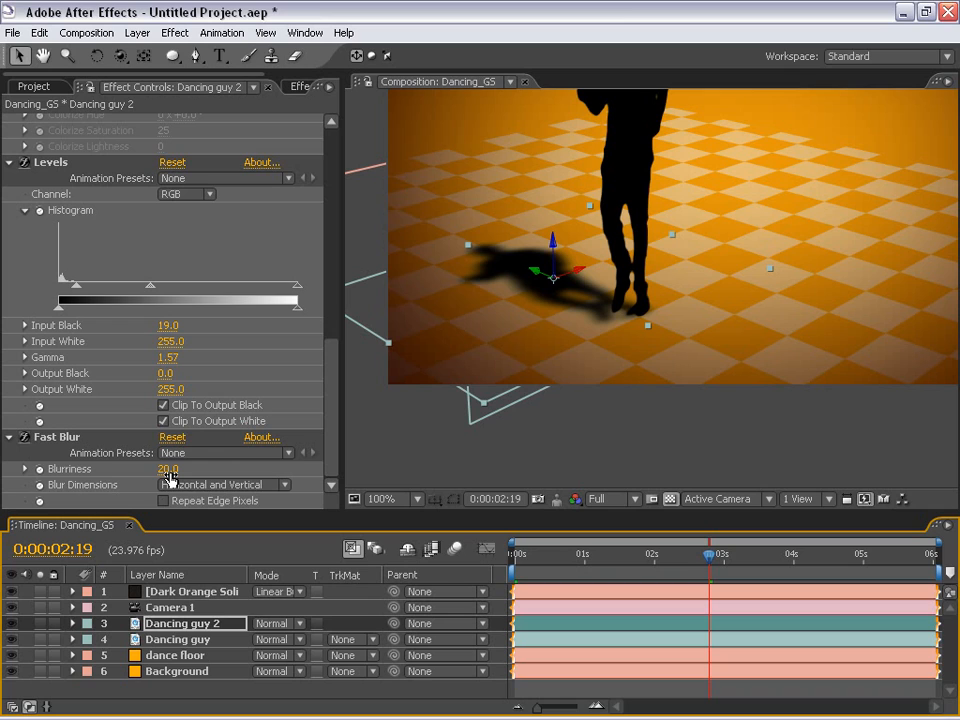
Step: Add a Linear Wipe effect to the Dancing guy 2 shadow layer
left_click(160, 655)
left_click(170, 623)
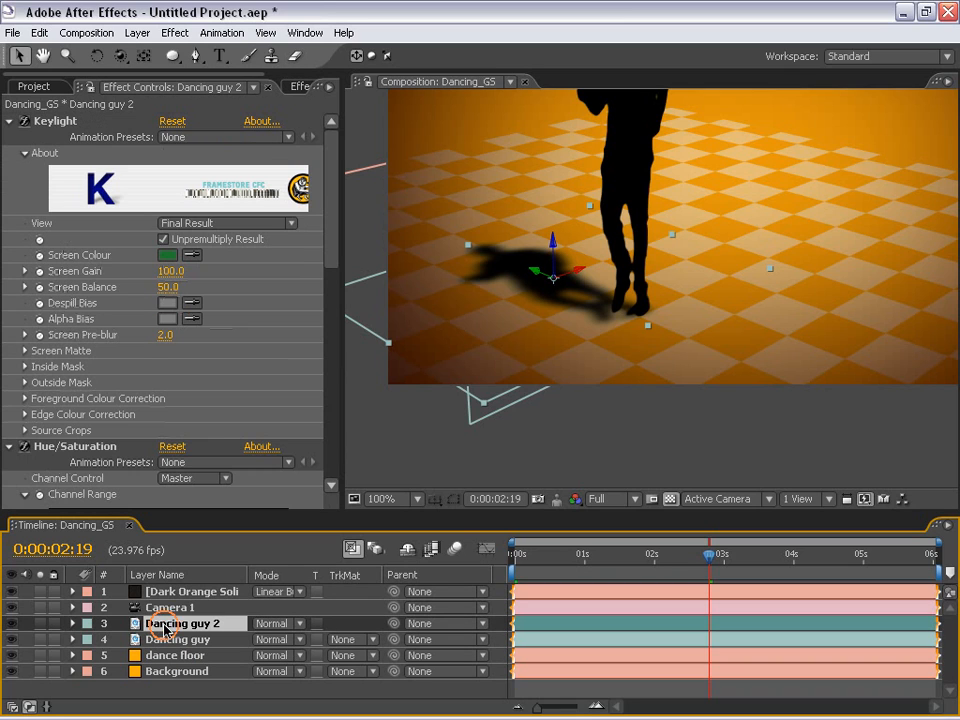
left_click(168, 33)
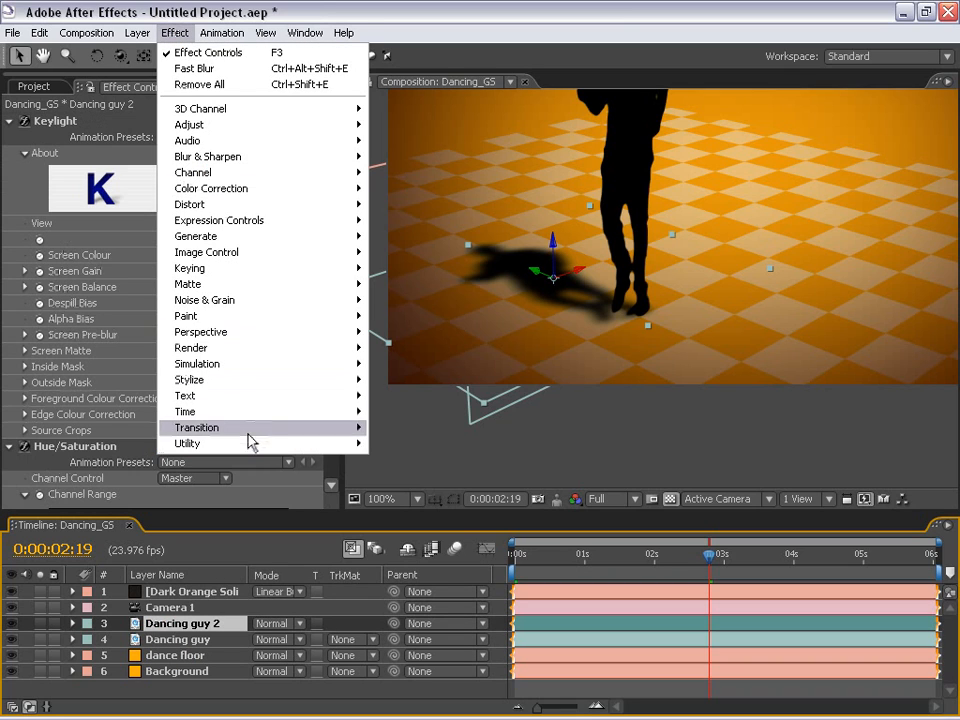
mouse_move(244, 432)
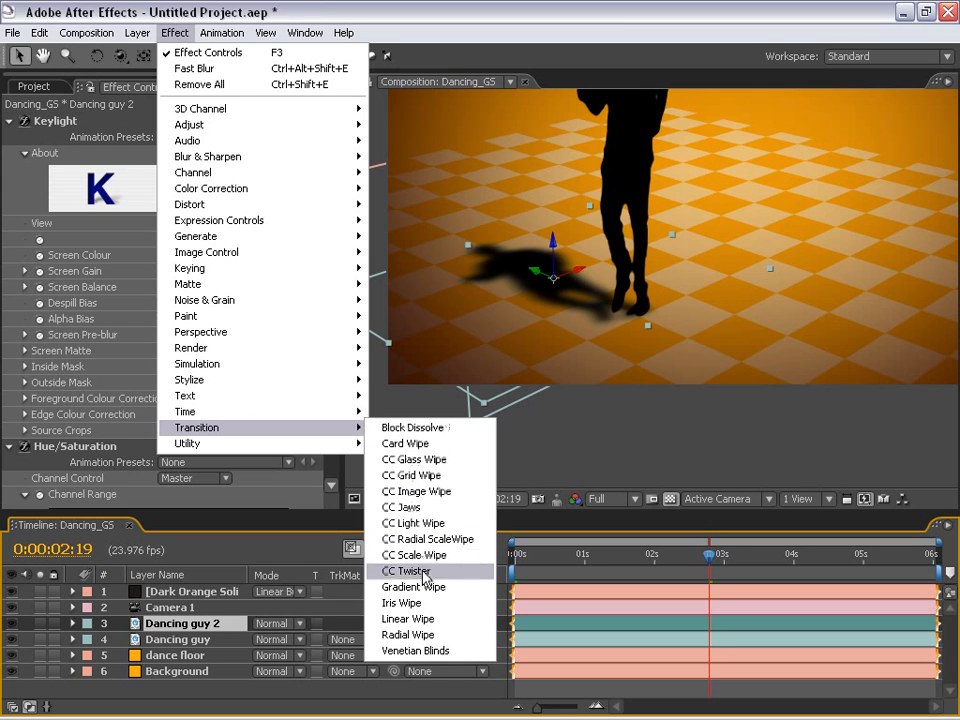
left_click(427, 619)
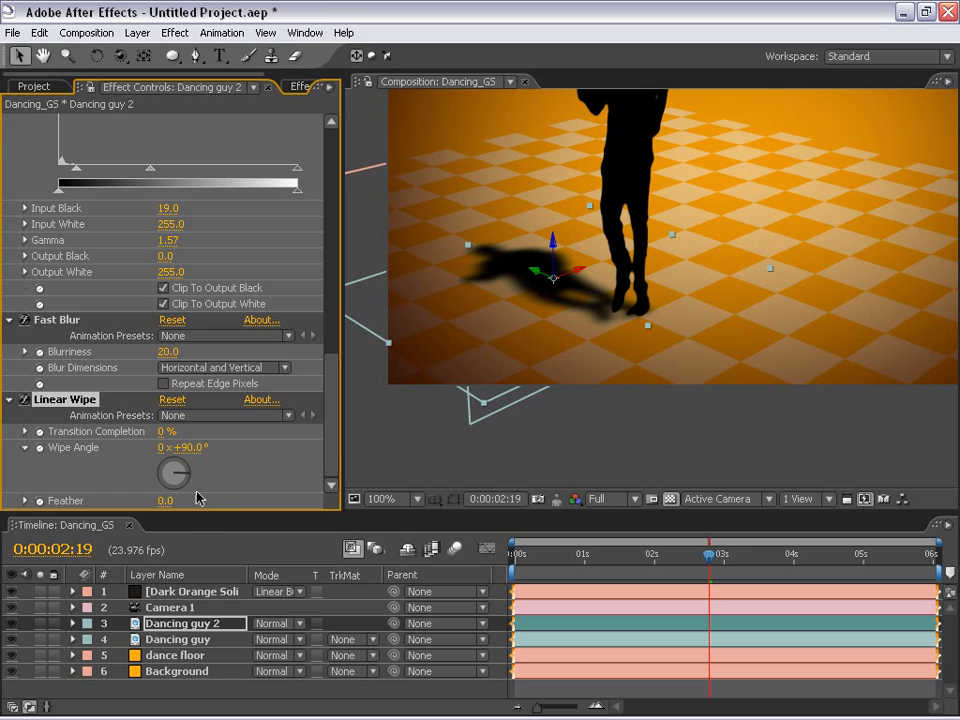
Step: Set the Linear Wipe's Transition Completion to 48% and its Wipe Angle to 180°
left_click_drag(162, 432, 195, 430)
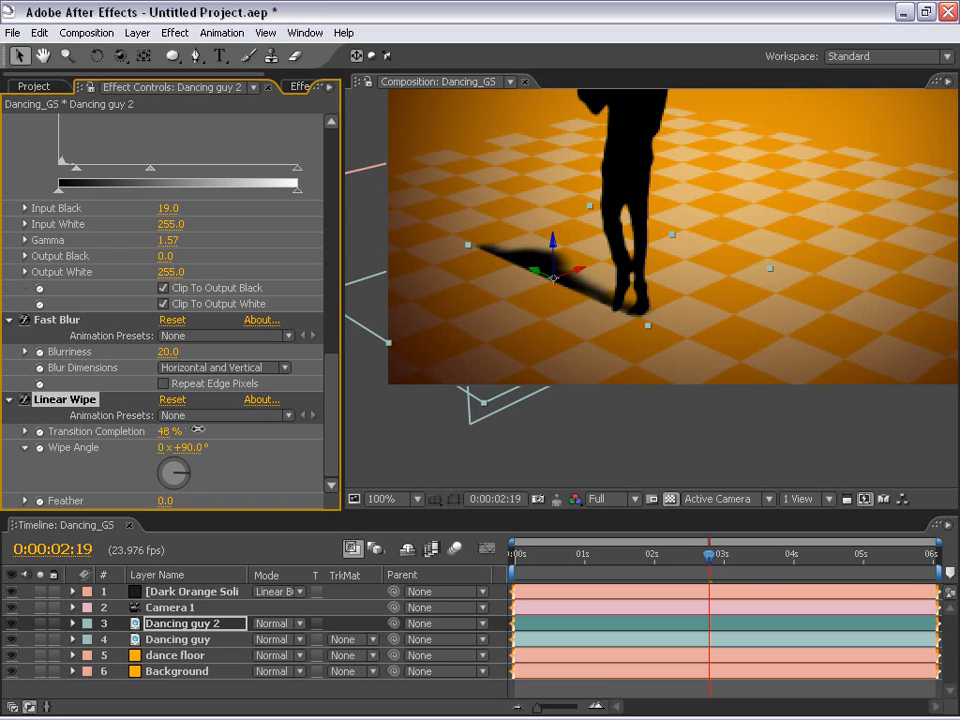
left_click(186, 447)
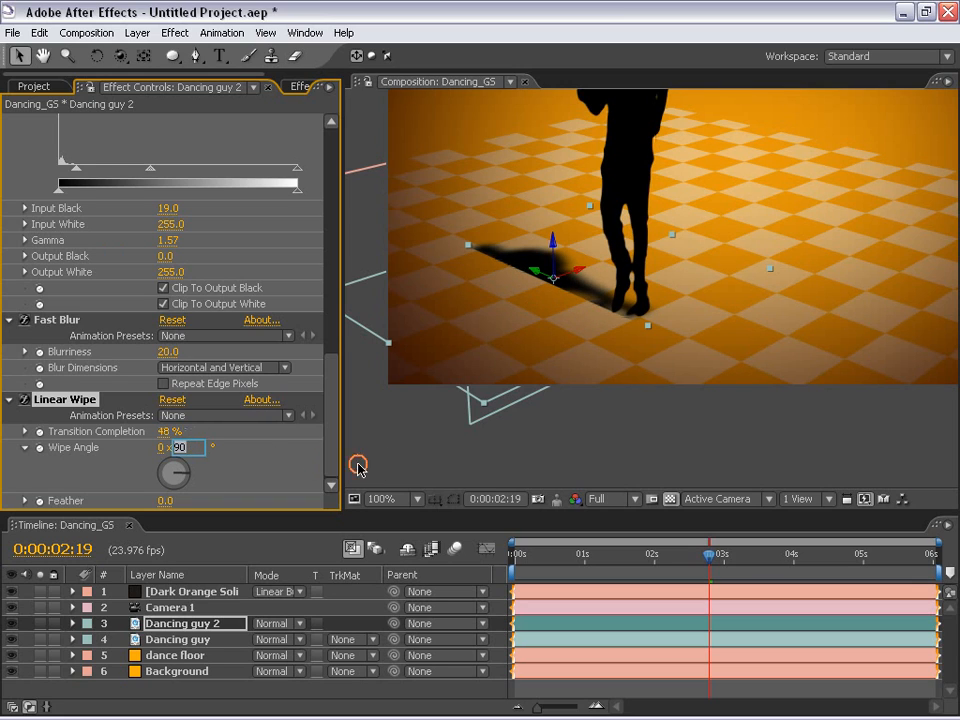
type("180")
key("Return")
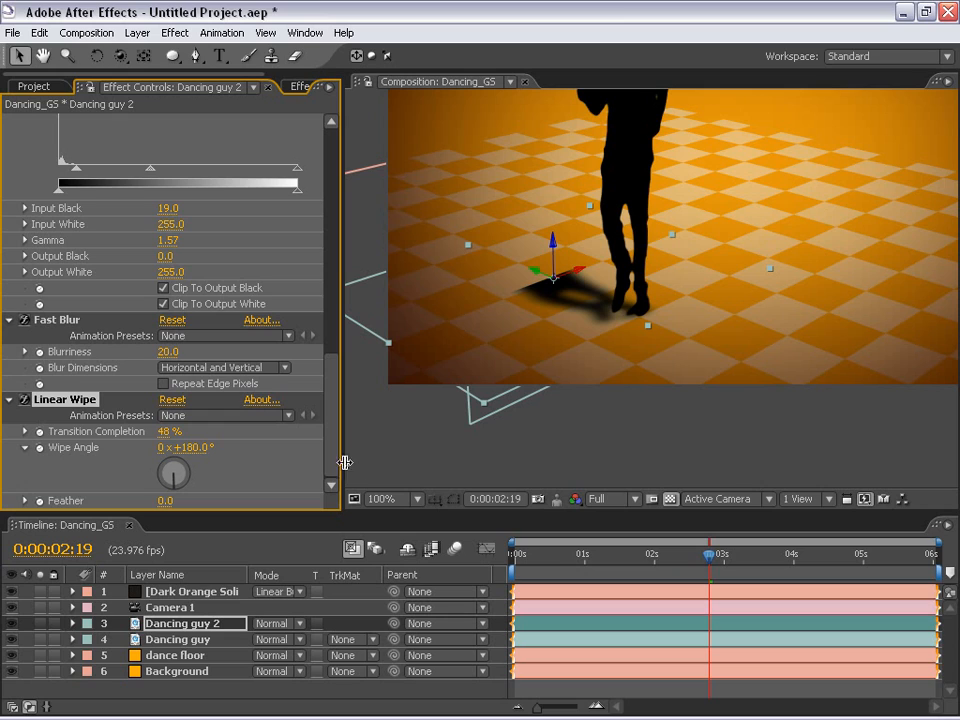
Step: Set the shadow's Linear Wipe Feather to 205 and its Transition Completion to 56%
left_click_drag(140, 431, 135, 431)
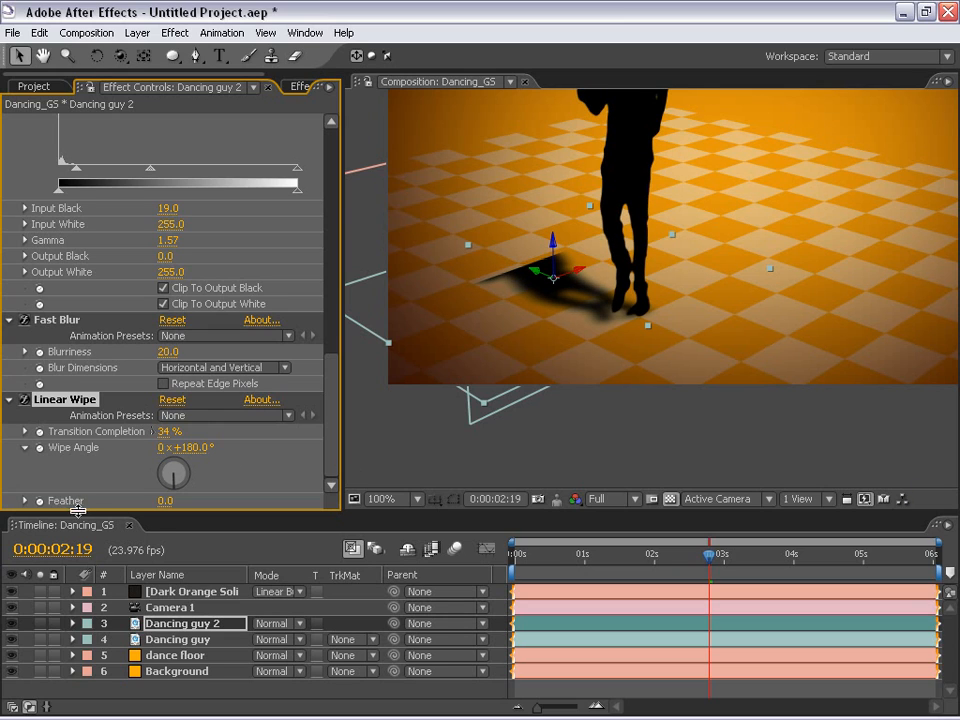
left_click_drag(164, 497, 344, 472)
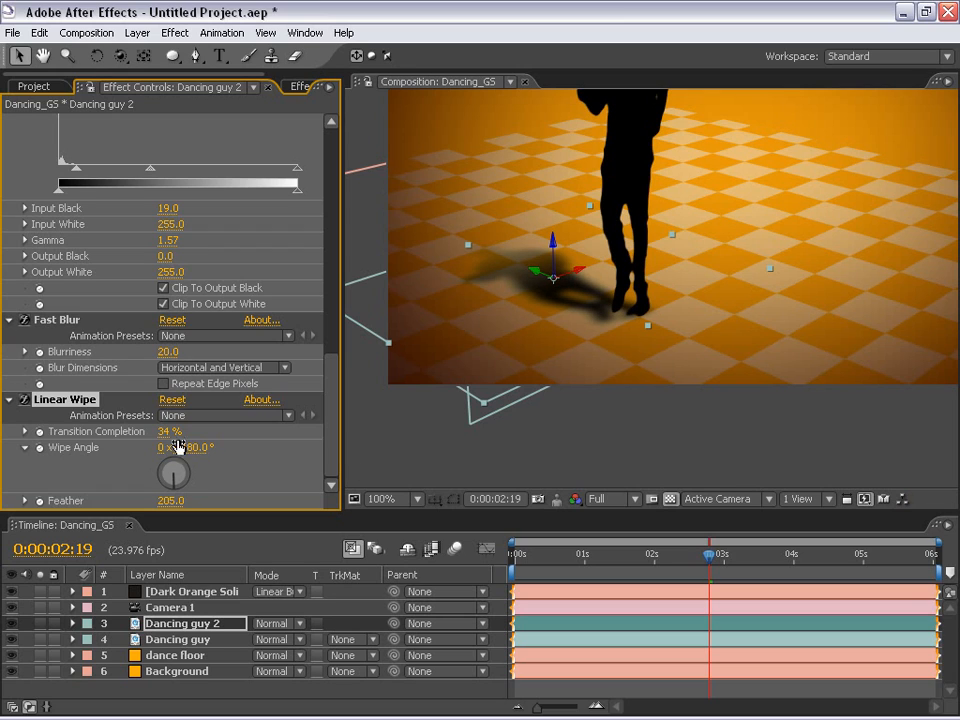
left_click_drag(168, 431, 186, 431)
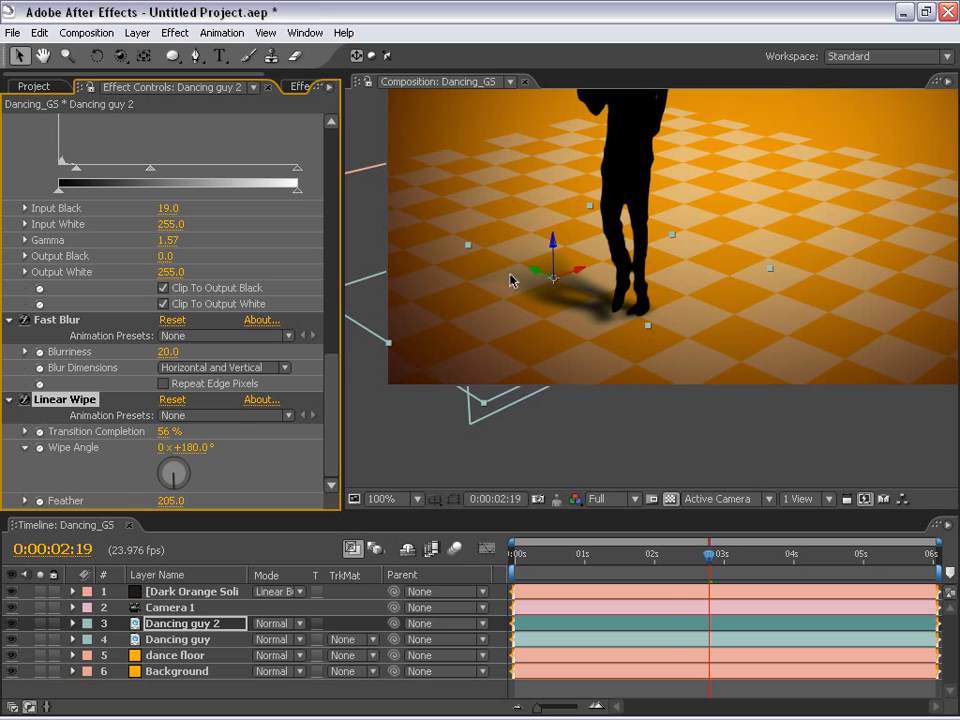
Step: Check the shadow at 0:00:00:12 and set its Fast Blur Blurriness to 25
left_click_drag(709, 553, 555, 558)
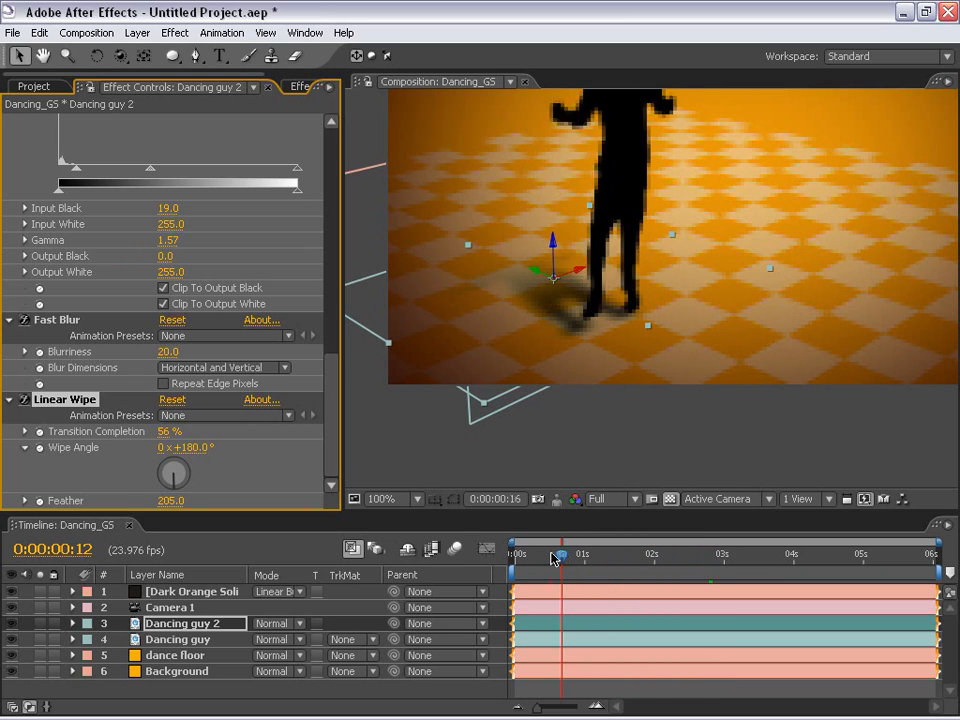
left_click(168, 352)
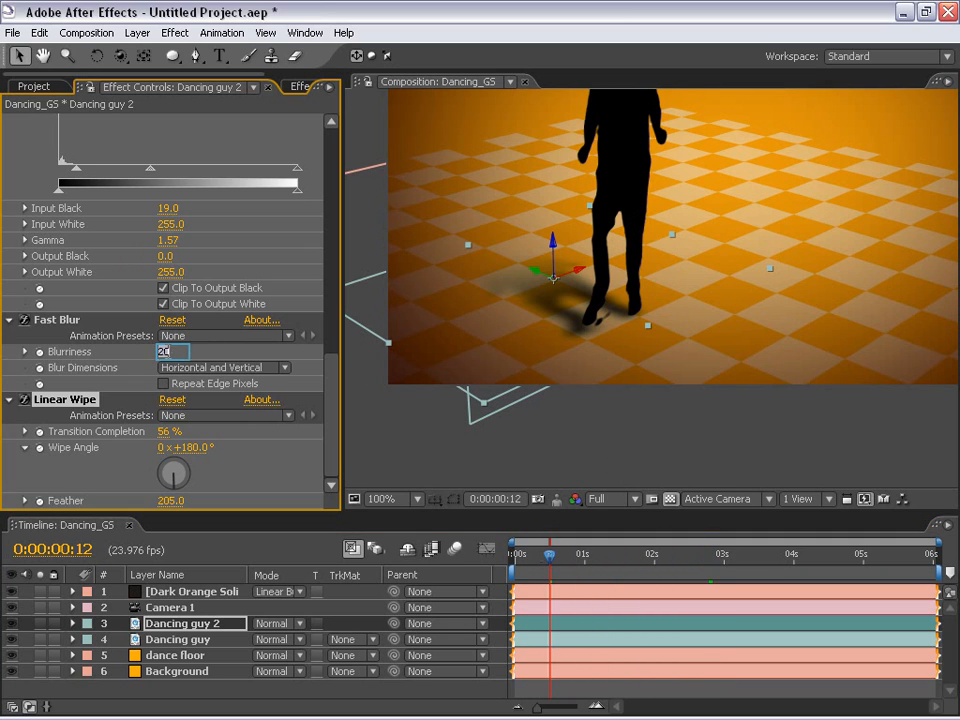
type("25")
key("Return")
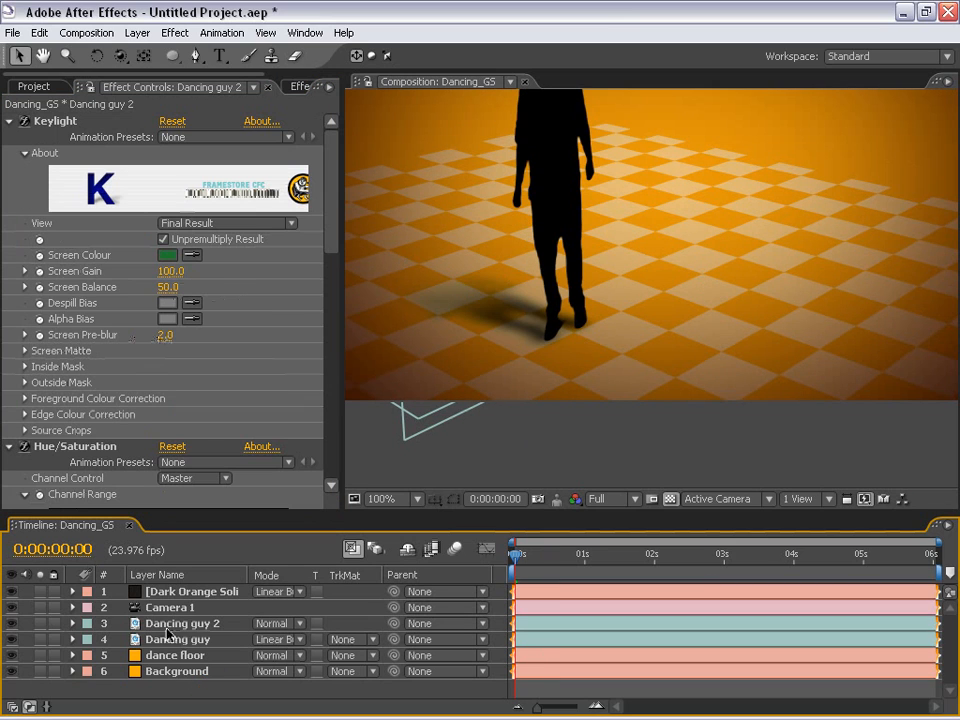
Step: Rename the Dancing guy 2 layer as Shadow and place it below the Dancing guy layer
left_click(164, 626)
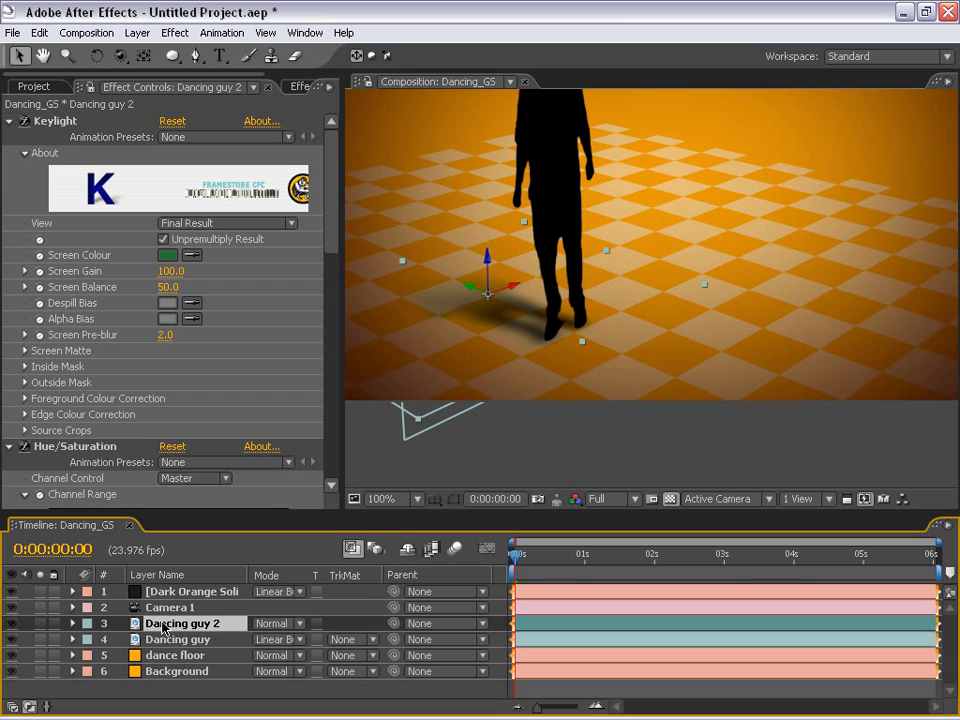
key("Return")
type("Shadow")
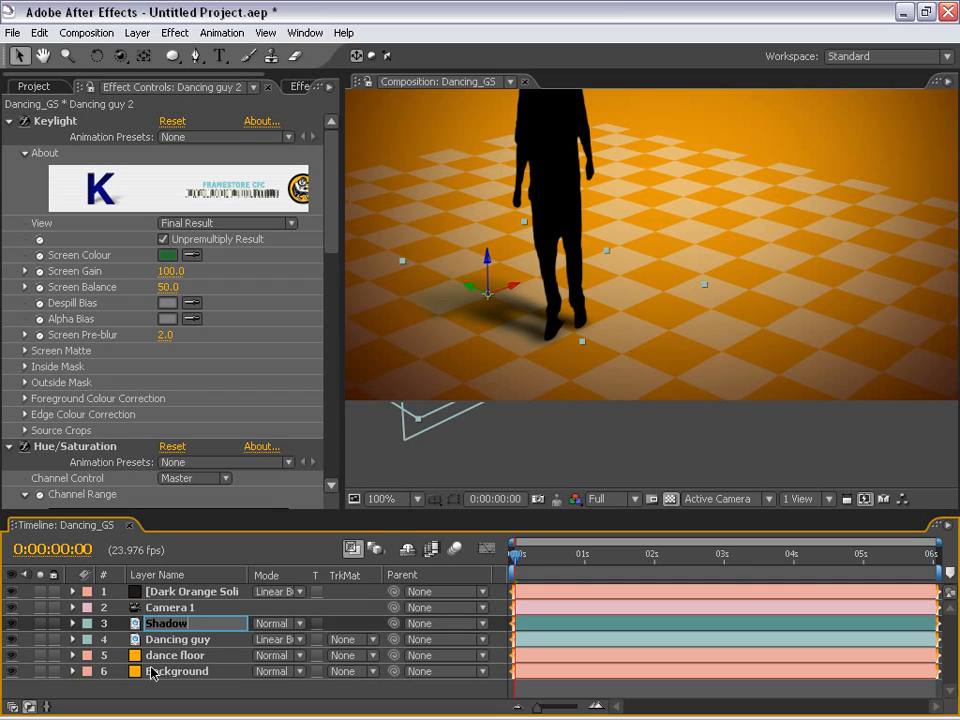
left_click(181, 639)
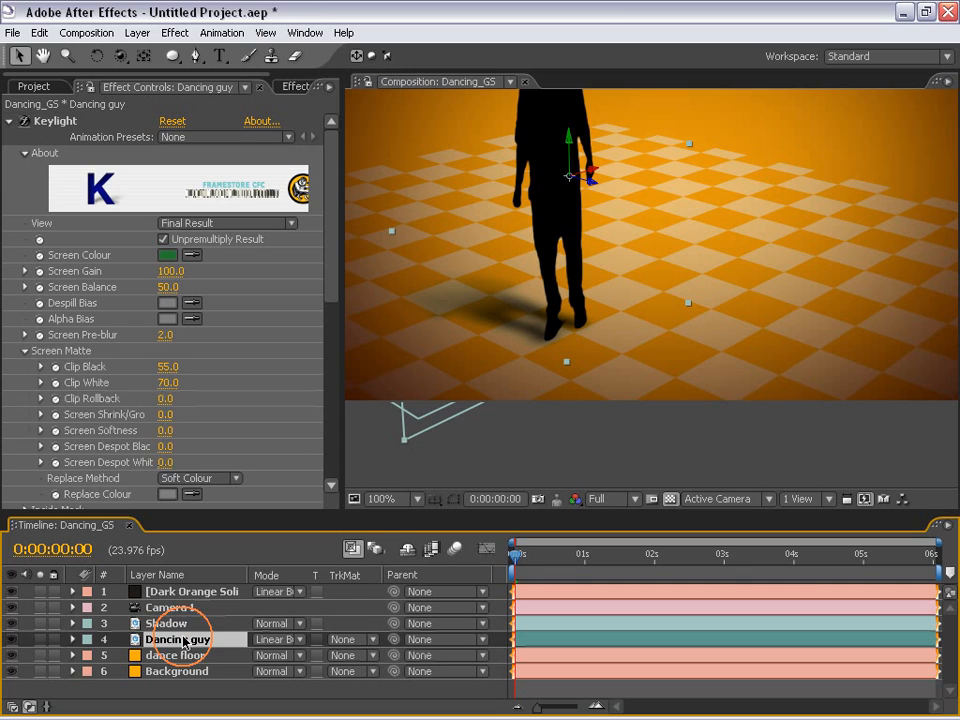
left_click_drag(164, 623, 172, 650)
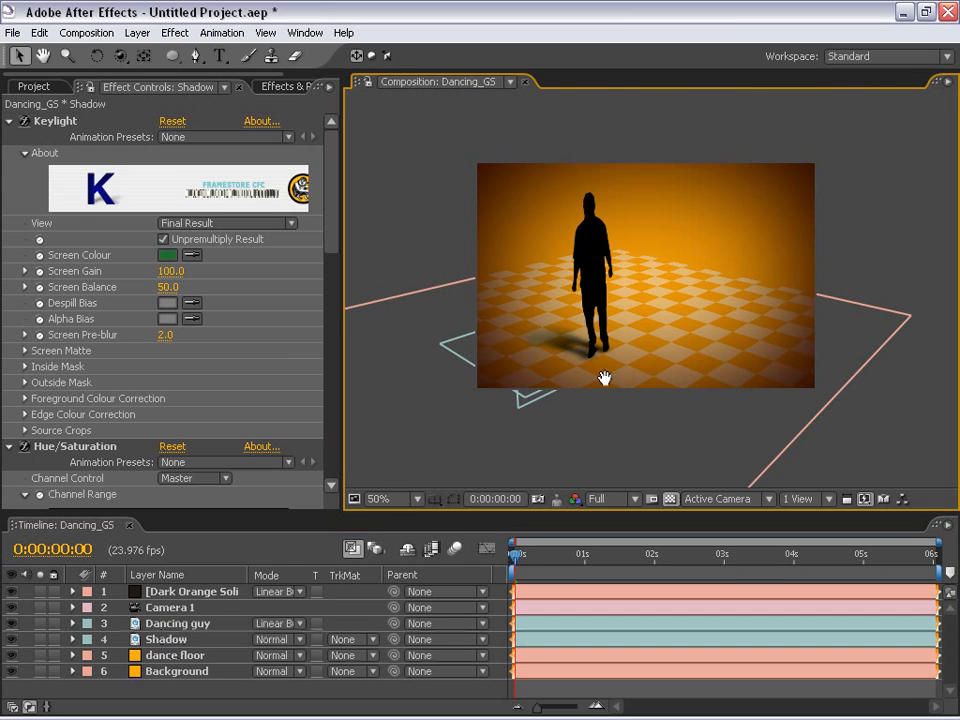
left_click_drag(605, 378, 611, 337)
scroll(590, 356, "up", 1)
scroll(600, 335, "down", 1)
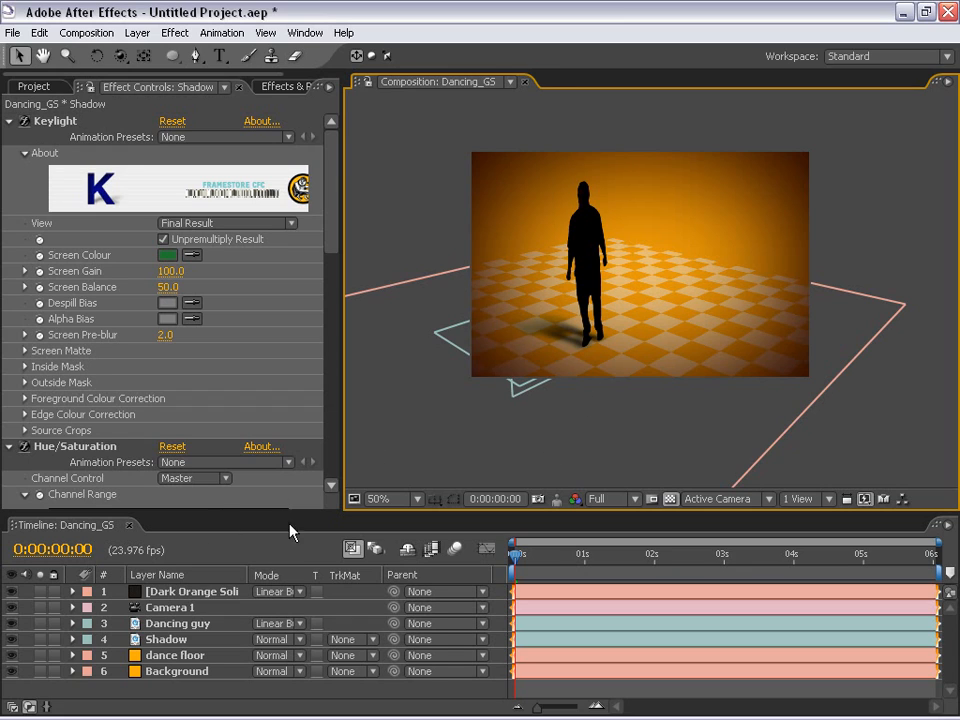
Step: Set the Shadow layer's Opacity to 75%
left_click(167, 638)
key("t")
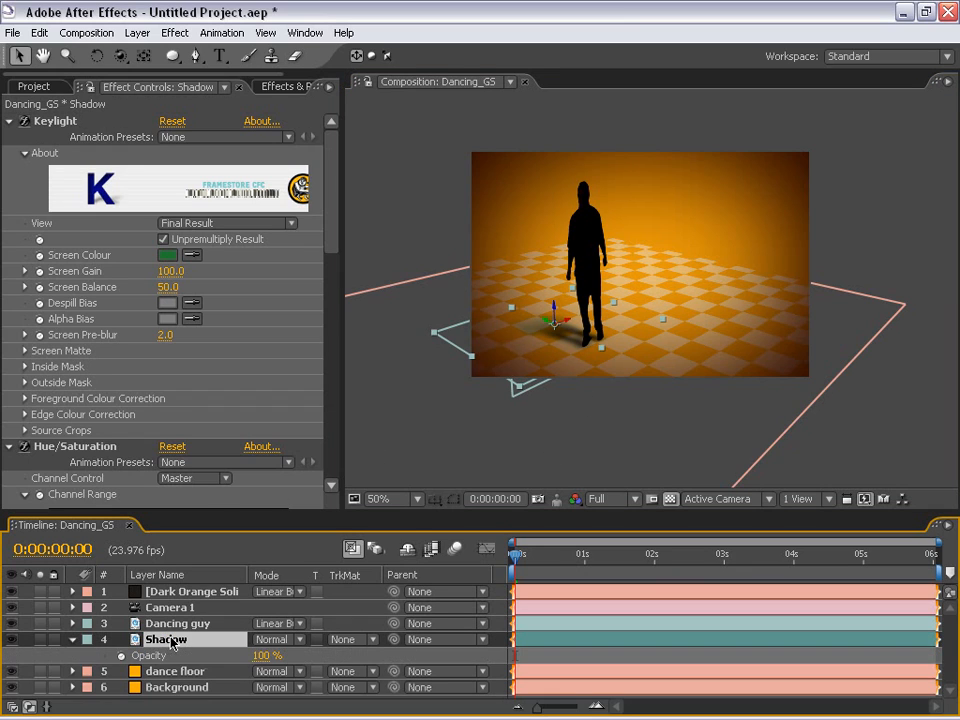
left_click(260, 656)
type("75")
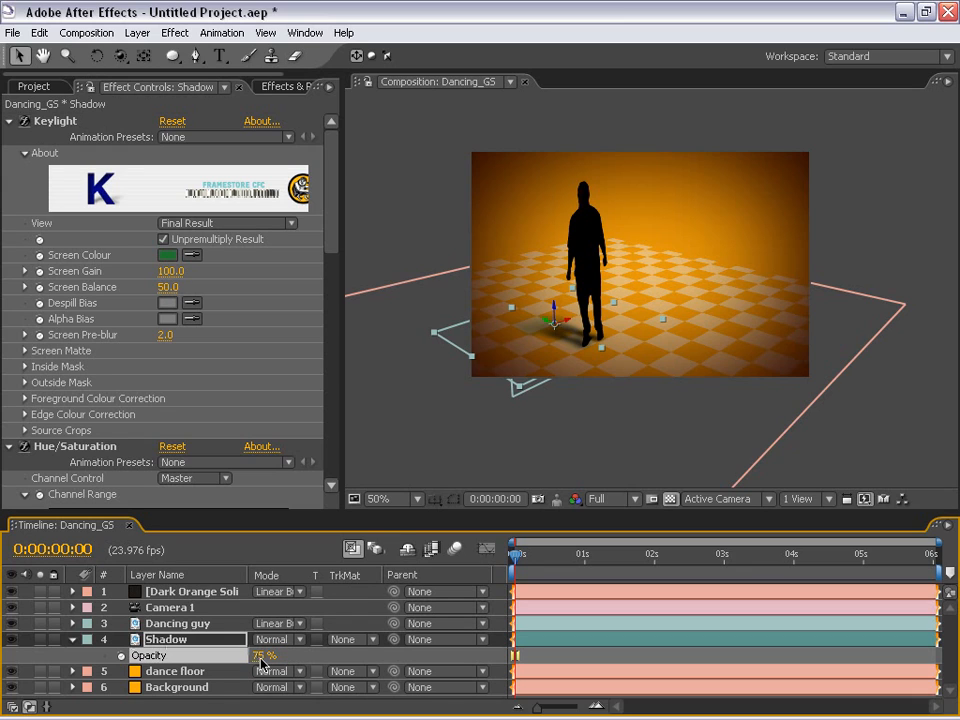
key("Return")
left_click(810, 206)
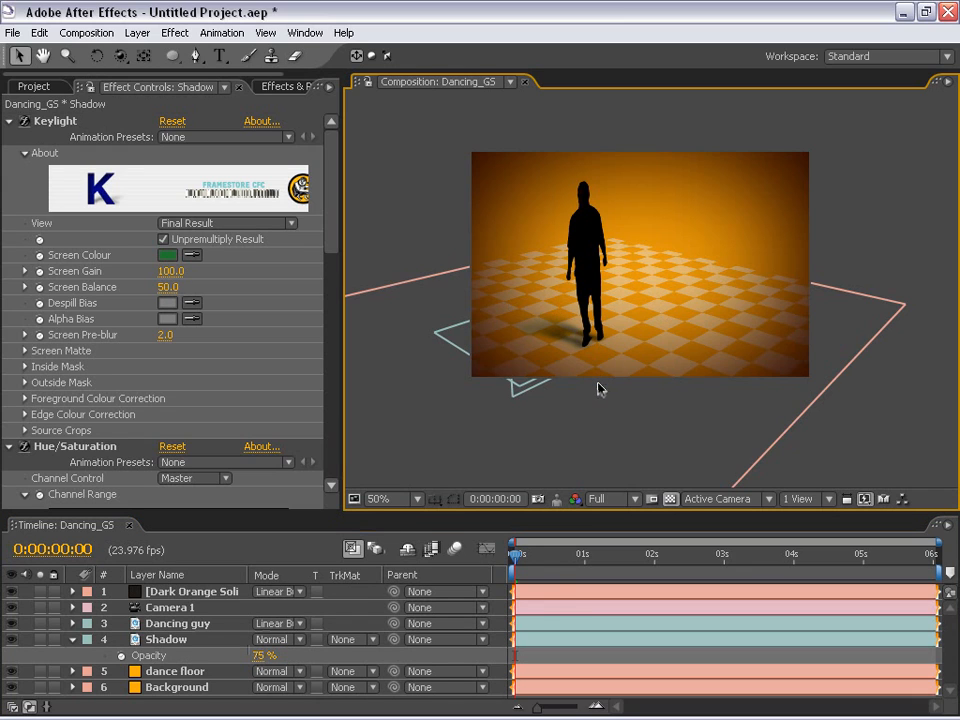
Step: Start keyframing Camera 1's Point of Interest and Position at 0:00:00:00
left_click(171, 610)
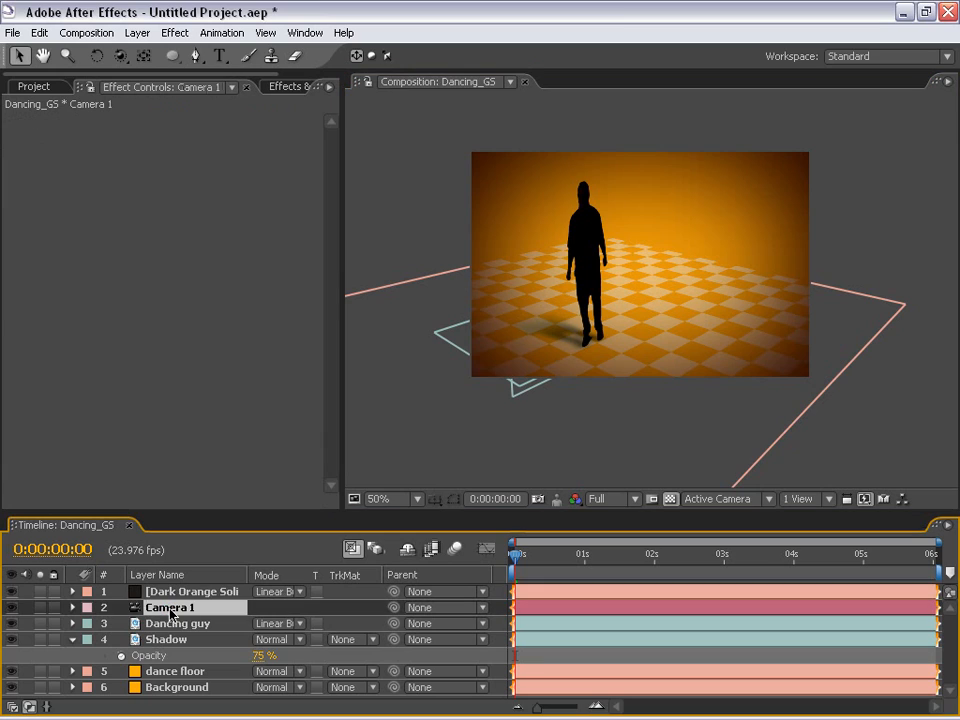
left_click(72, 607)
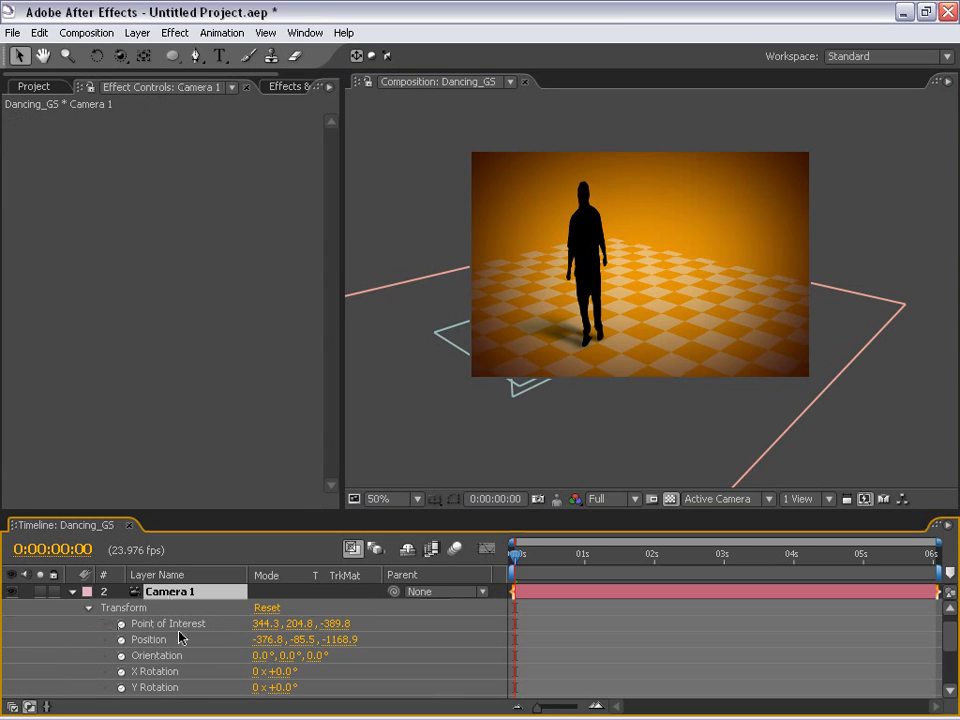
left_click(121, 623)
left_click(121, 639)
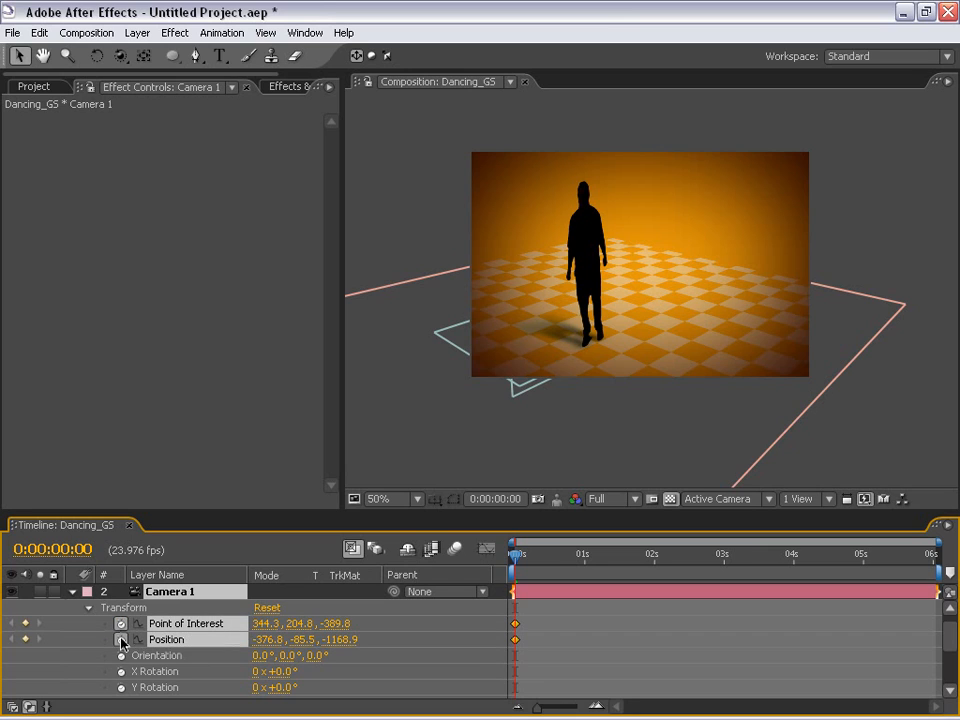
Step: In the Top view, move the camera's Point of Interest onto the dancer, about 344.3, 204.8, -193.8, and return to Active Camera
left_click(737, 499)
left_click(725, 598)
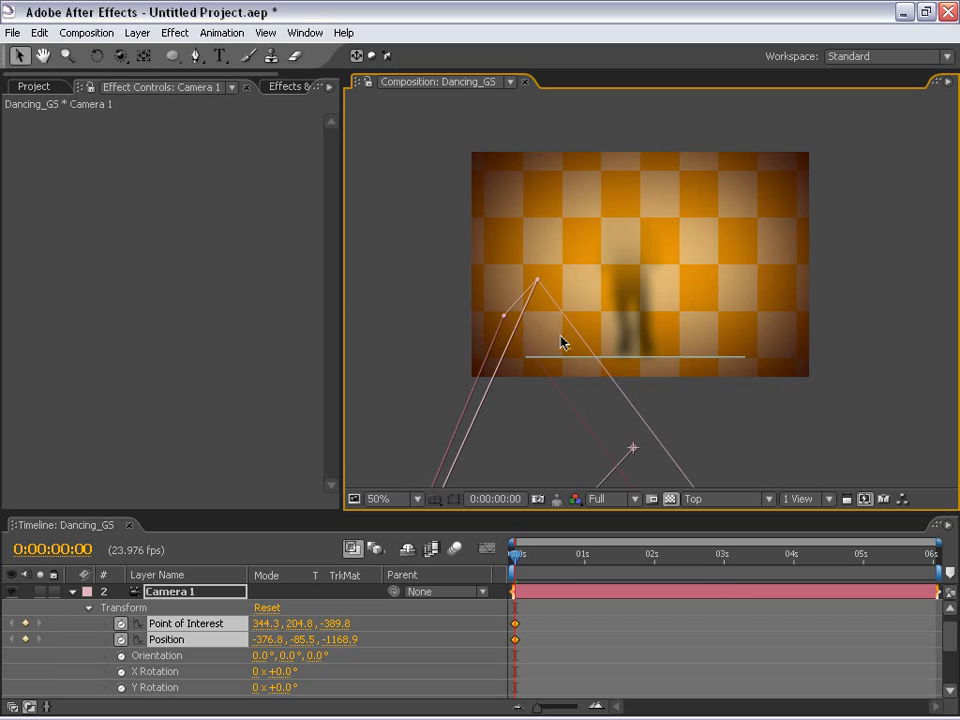
left_click_drag(626, 419, 594, 224)
key("comma")
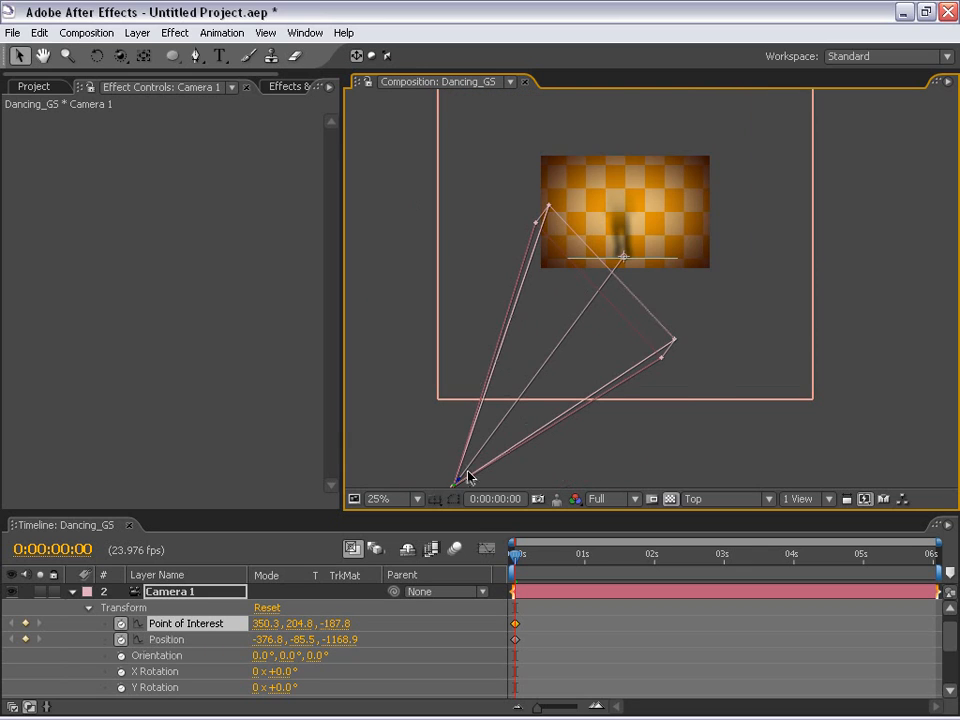
left_click_drag(525, 442, 511, 350)
left_click_drag(582, 267, 555, 365)
key("period")
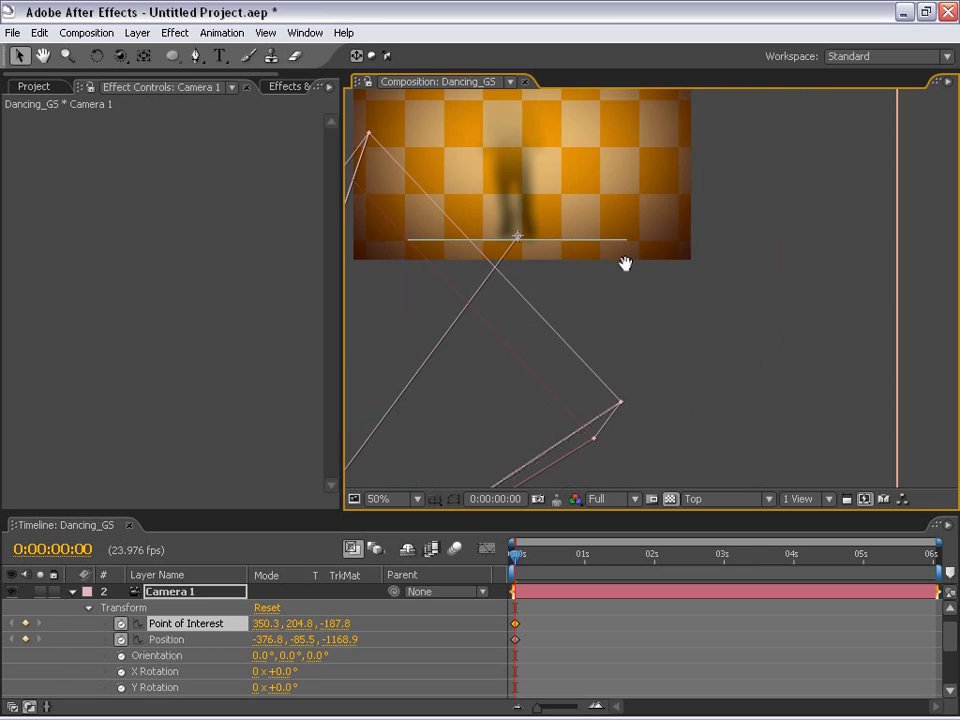
left_click_drag(625, 263, 618, 342)
left_click_drag(511, 318, 507, 318)
left_click(732, 490)
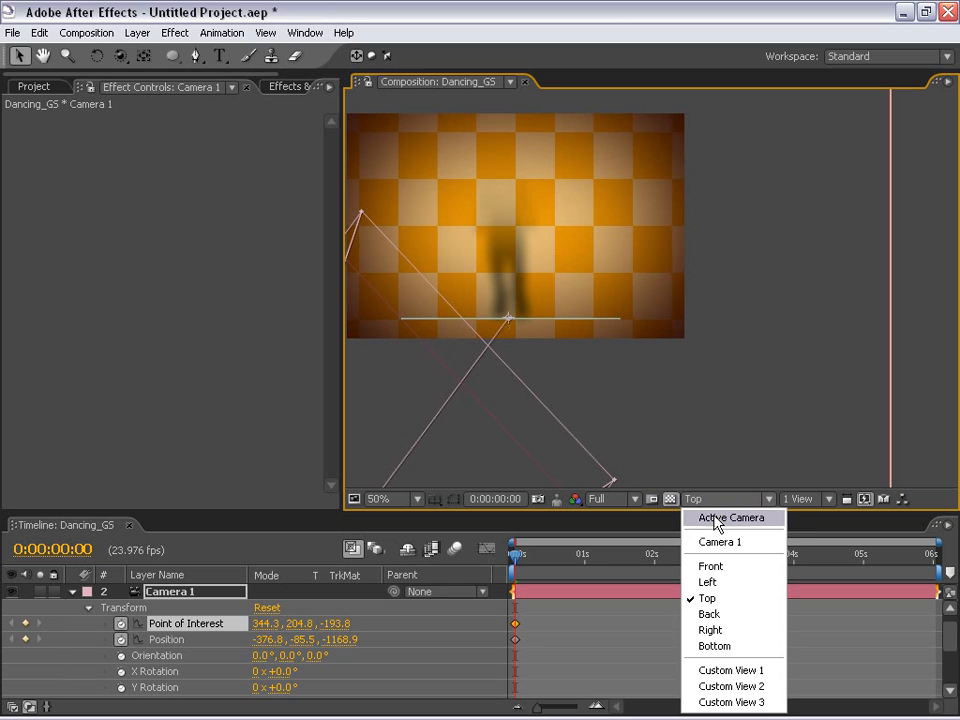
left_click(716, 518)
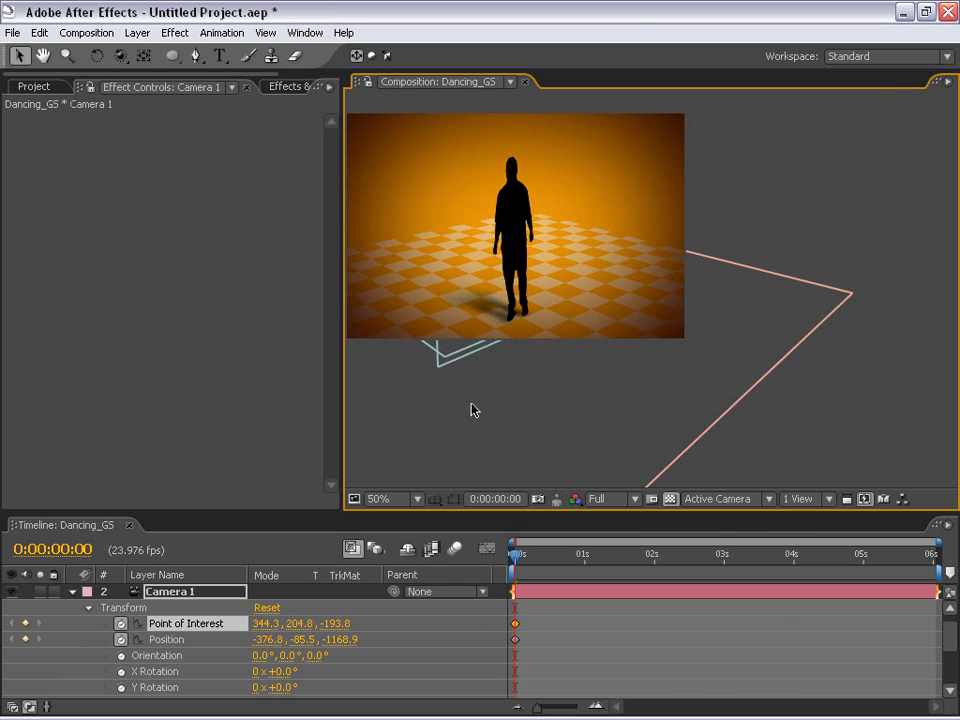
Step: At 0:00:02:13, orbit the camera to a low angle on the dancer's other side and add a Point of Interest keyframe
left_click_drag(515, 557, 693, 580)
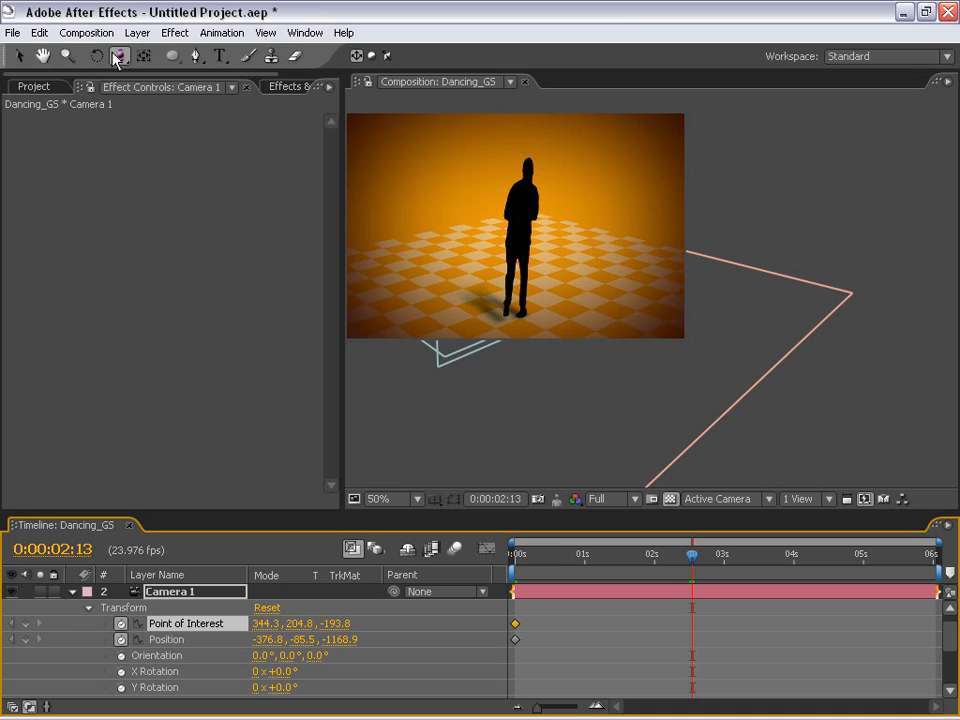
left_click_drag(119, 56, 210, 62)
left_click_drag(544, 283, 490, 289)
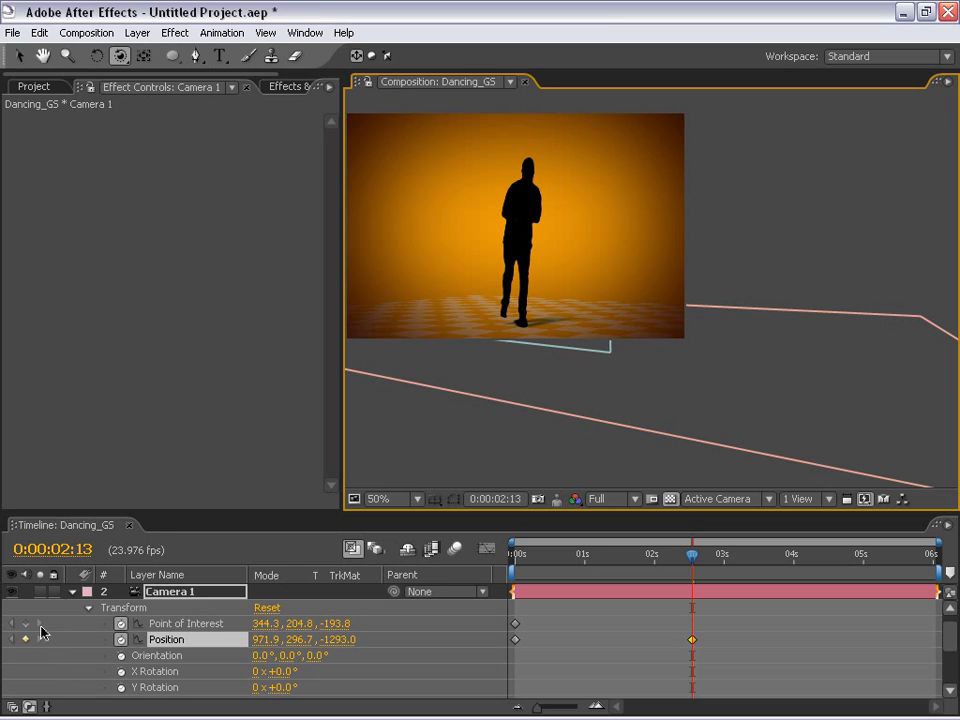
left_click(25, 623)
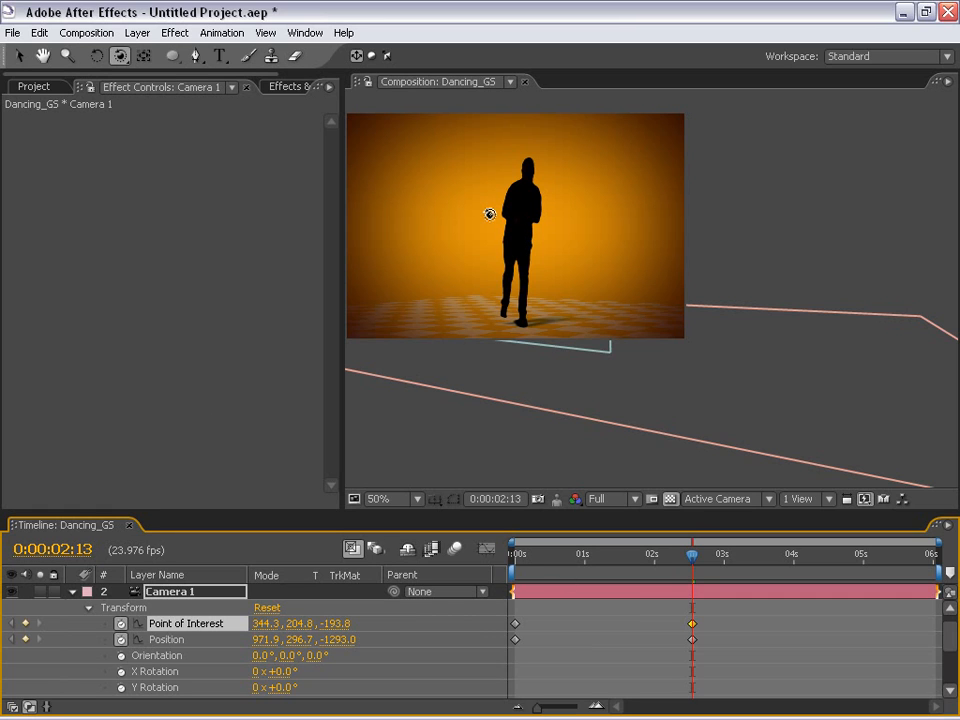
Step: At 0:00:00:00, pull the camera back from the dancer and orbit it to a high angle, Position about -650.2, -484.8, -1634.9
left_click_drag(692, 562, 485, 562)
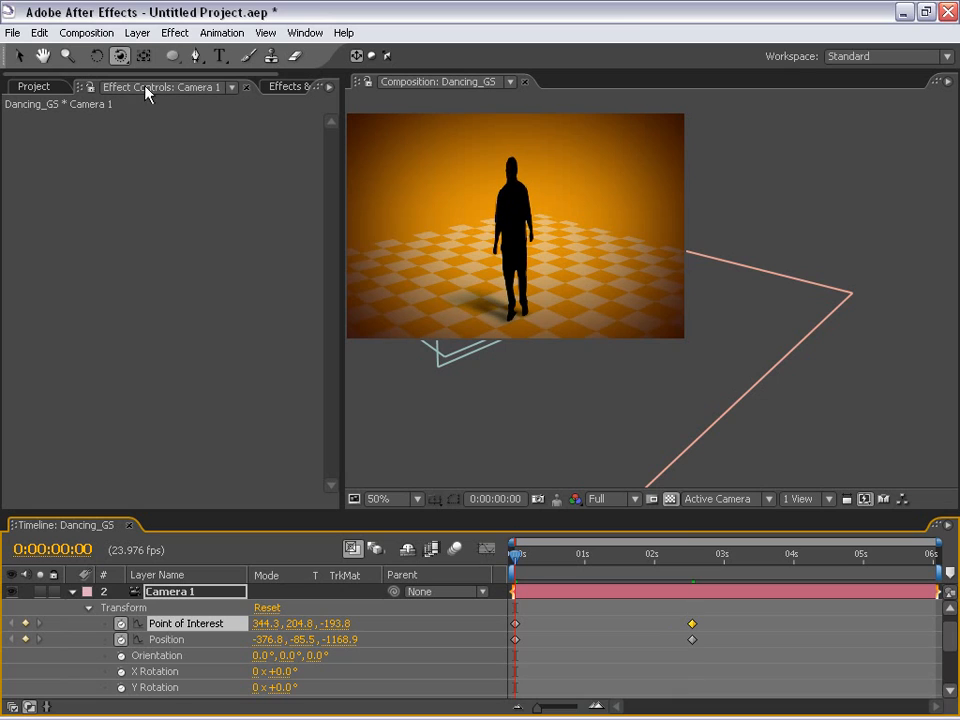
left_click_drag(120, 56, 197, 106)
left_click_drag(501, 268, 501, 425)
left_click_drag(125, 62, 170, 64)
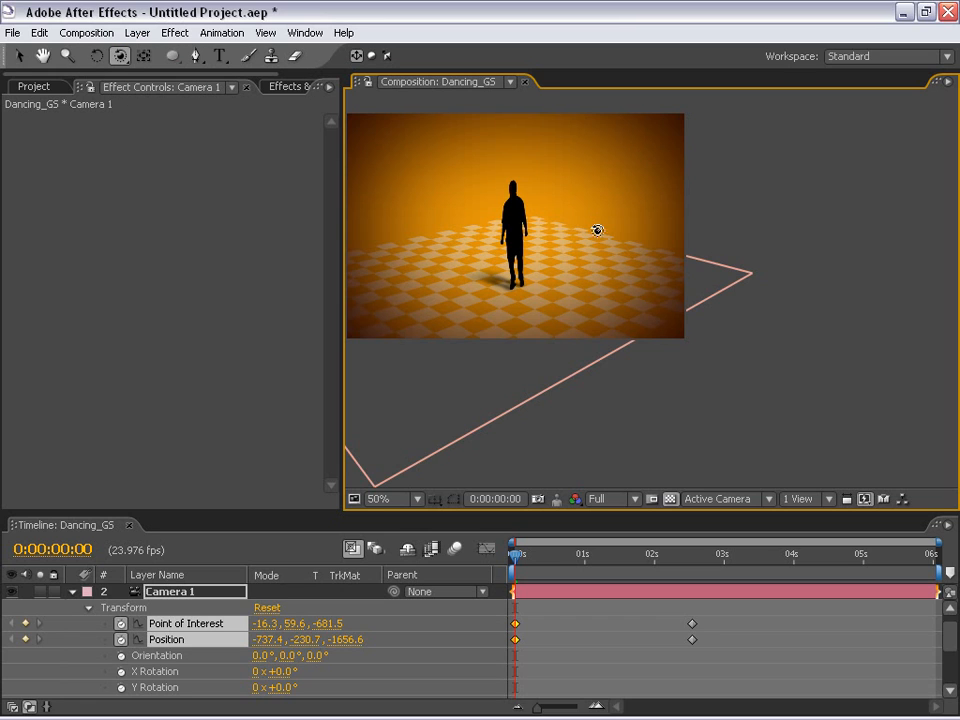
left_click_drag(596, 227, 398, 187)
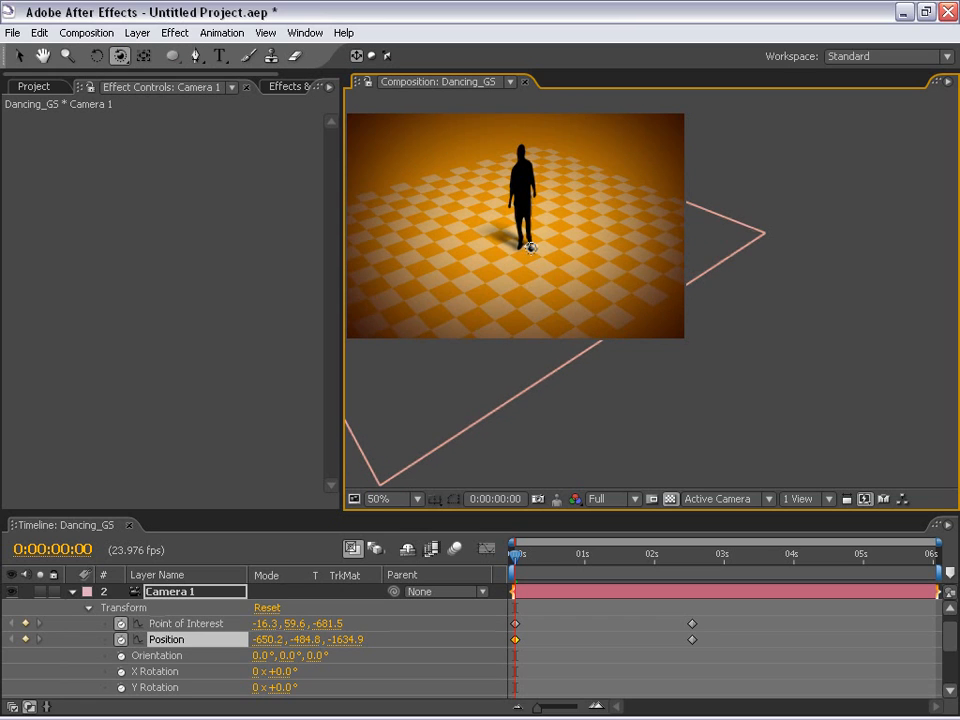
Step: Track the camera in its XY plane at 0:00:00:00 to reframe the dancer, Position about -564.7, -561.5, -1673.0
left_click(121, 58)
left_click(204, 84)
left_click_drag(557, 223, 506, 262)
left_click_drag(518, 569, 476, 561)
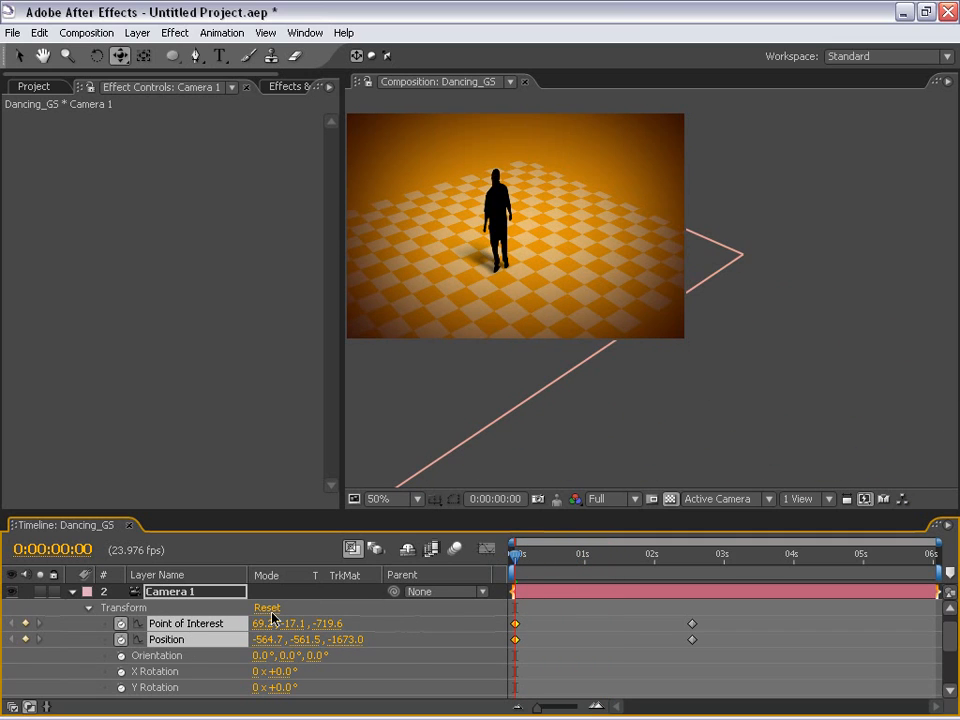
Step: In the Top view, move the first Point of Interest keyframe back onto the dancer, about 349.2, -17.1, -191.6, and return to Active Camera
left_click(718, 500)
left_click(706, 600)
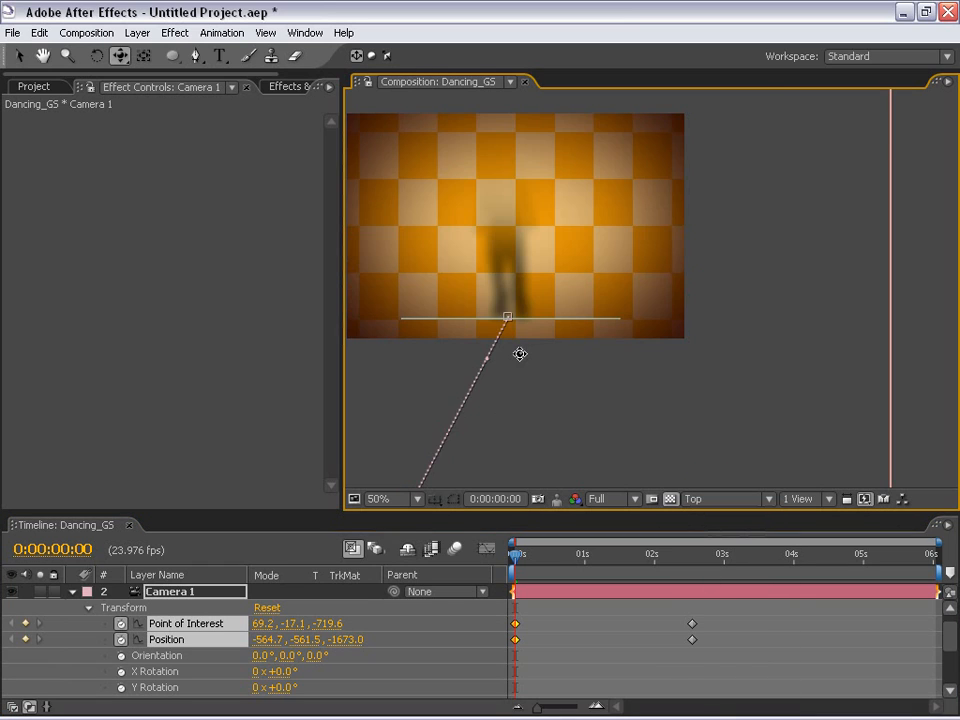
key("comma")
left_click_drag(572, 403, 587, 294)
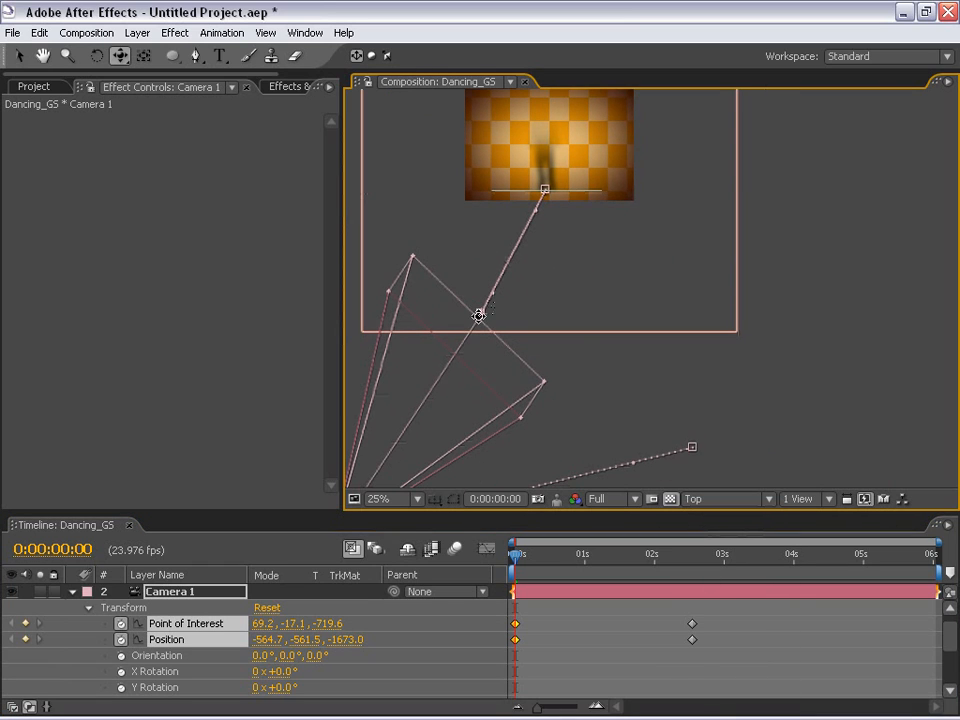
left_click(19, 56)
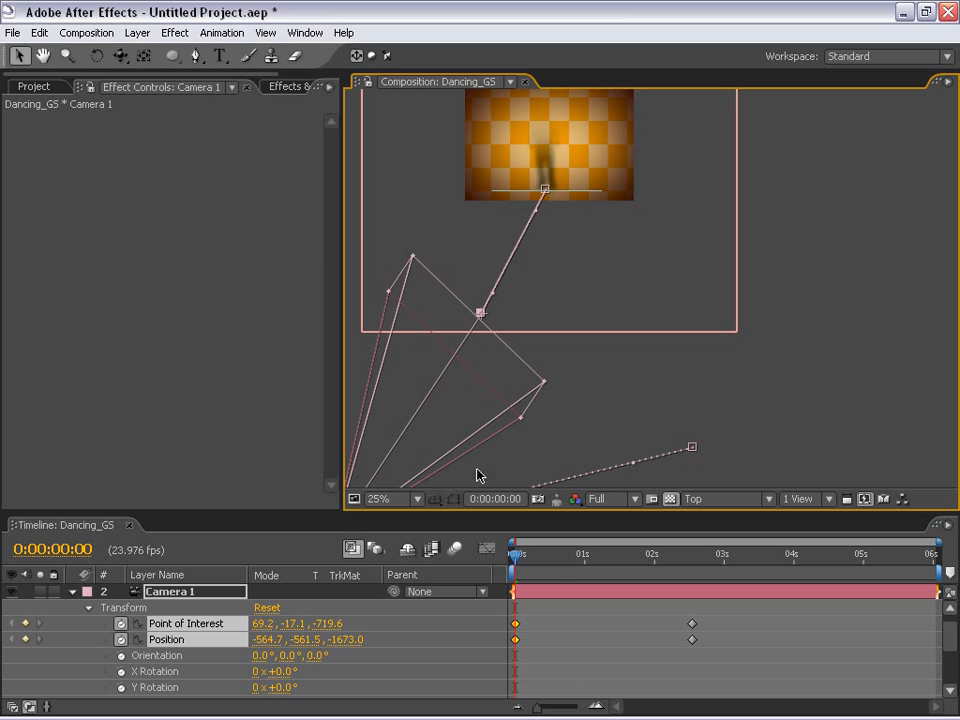
left_click_drag(480, 314, 547, 192)
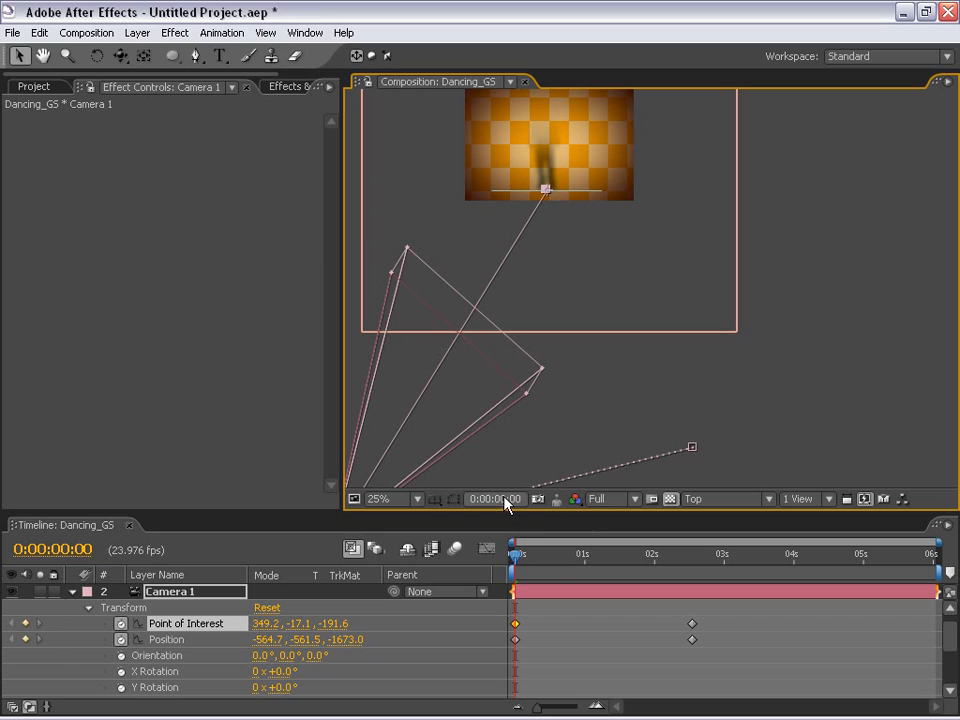
left_click(714, 499)
left_click(718, 514)
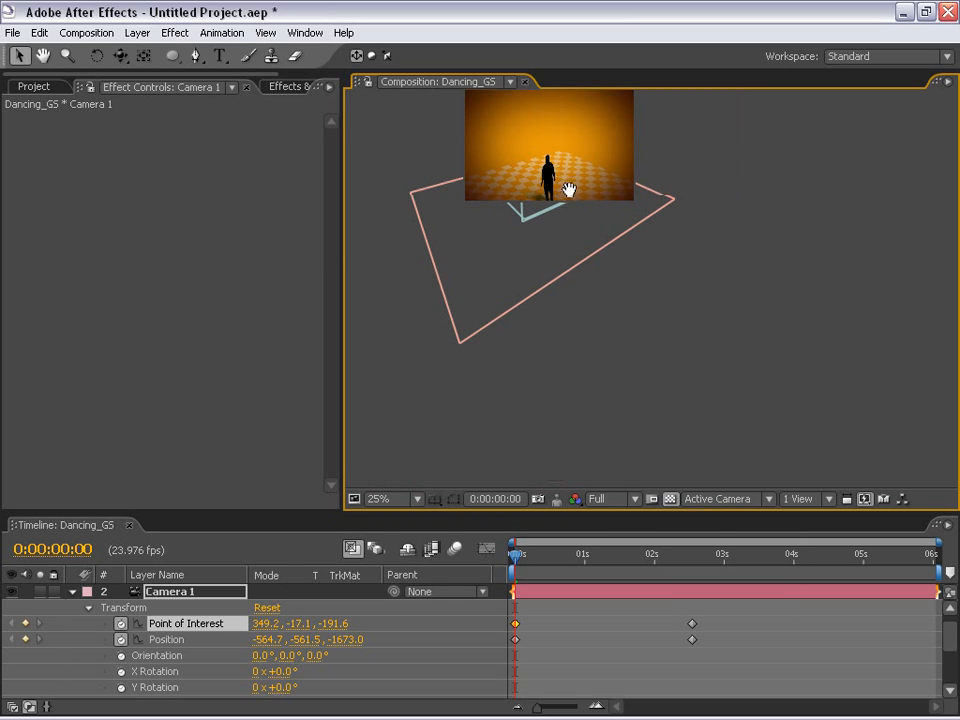
scroll(572, 190, "up", 2)
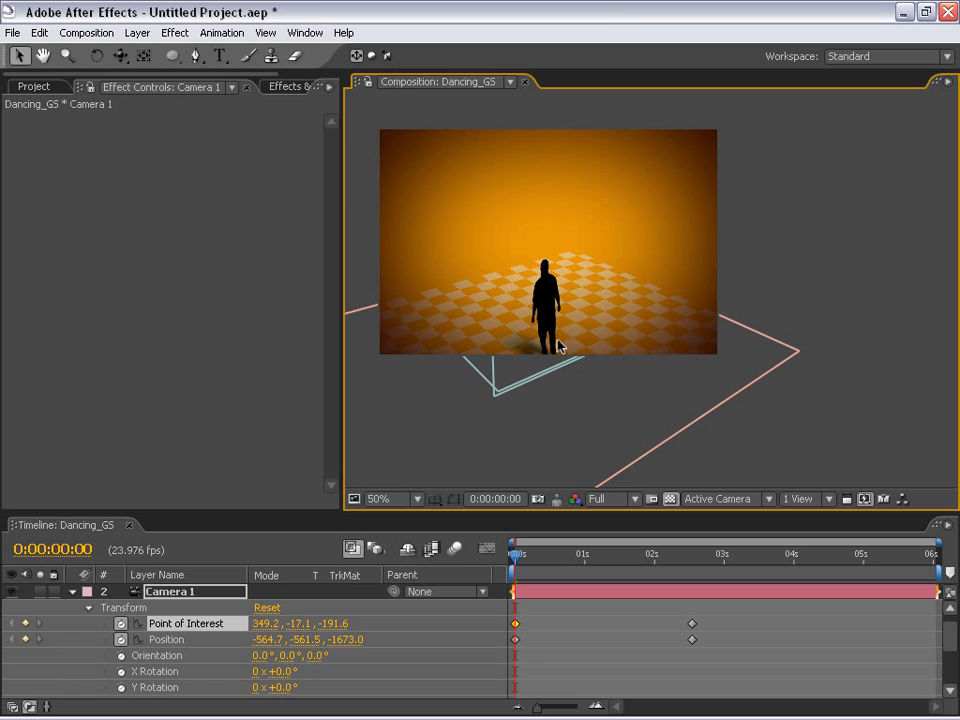
Step: Track the camera in its XY plane at 0:00:00:00 to center the dancer in frame, Position about -599.7, -331.3, -1726.4
left_click_drag(527, 555, 508, 566)
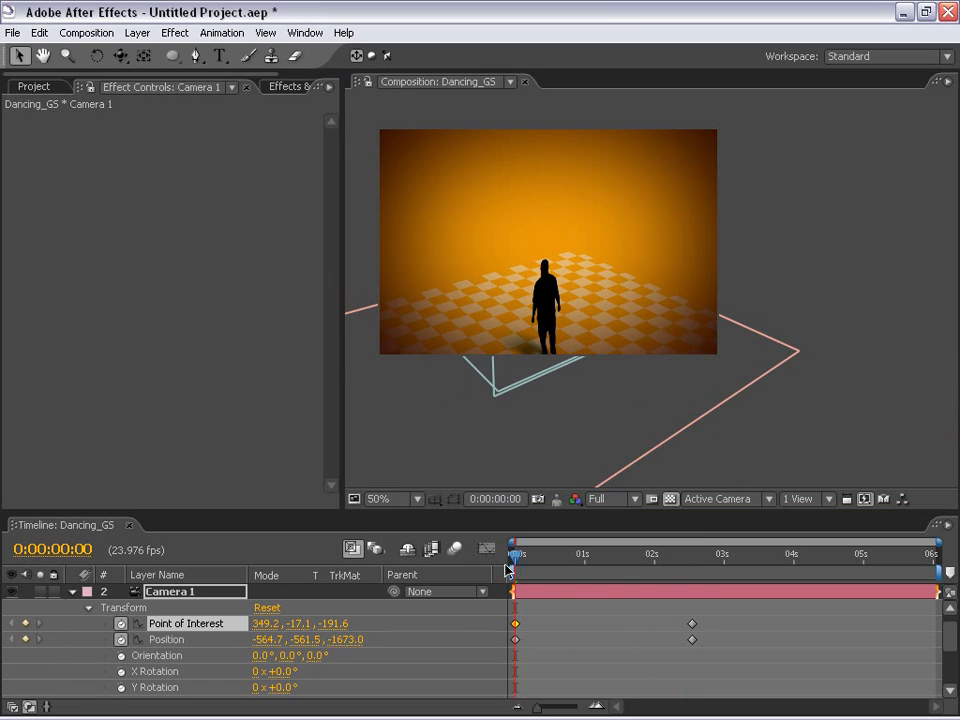
left_click(120, 58)
left_click(175, 77)
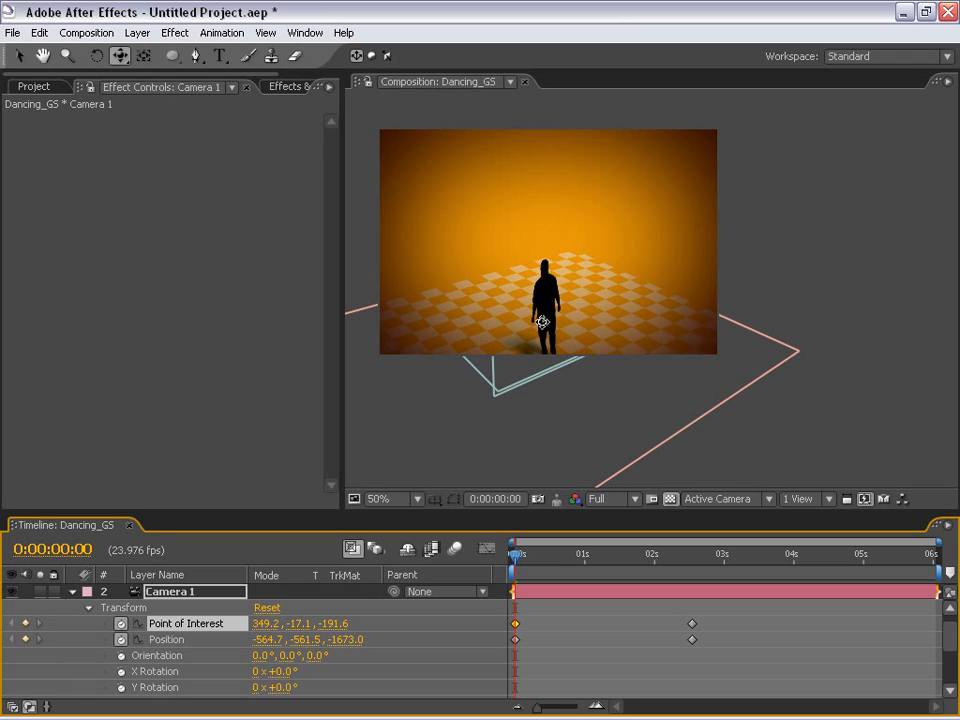
left_click_drag(544, 321, 510, 368)
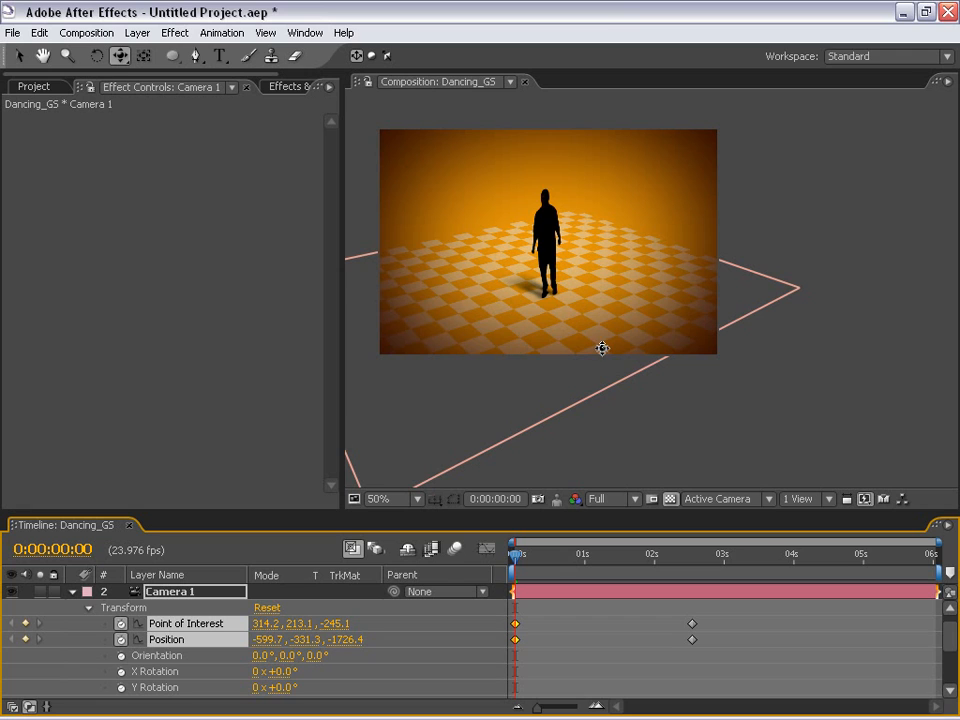
left_click_drag(546, 553, 561, 649)
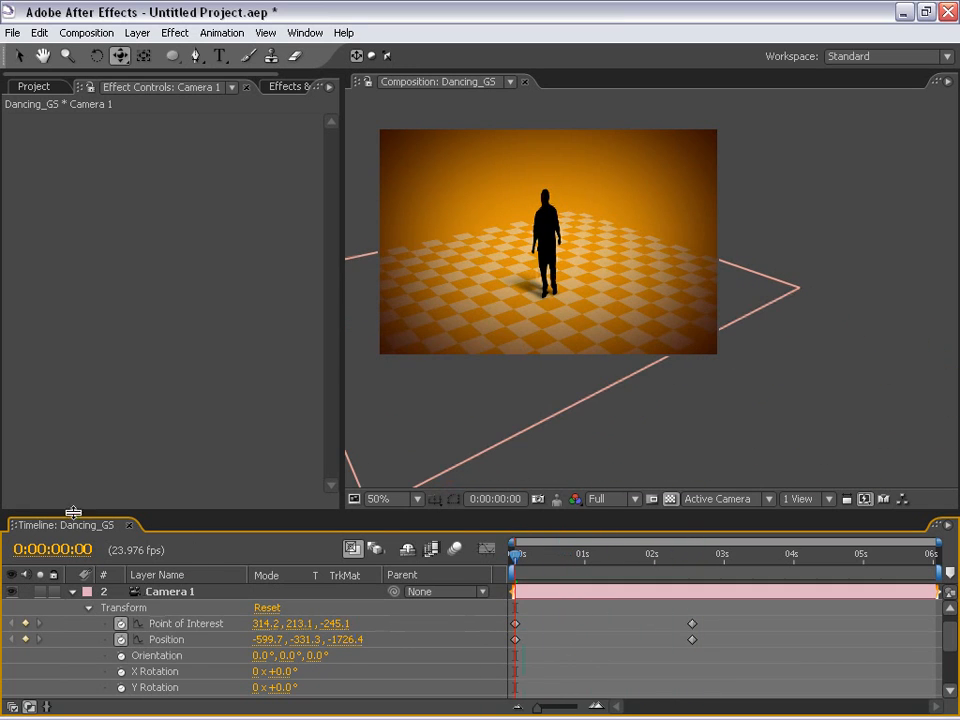
Step: Apply Easy Ease to all Point of Interest and Position keyframes of Camera 1 and scrub the opening of the move
left_click(18, 56)
left_click_drag(735, 605, 512, 654)
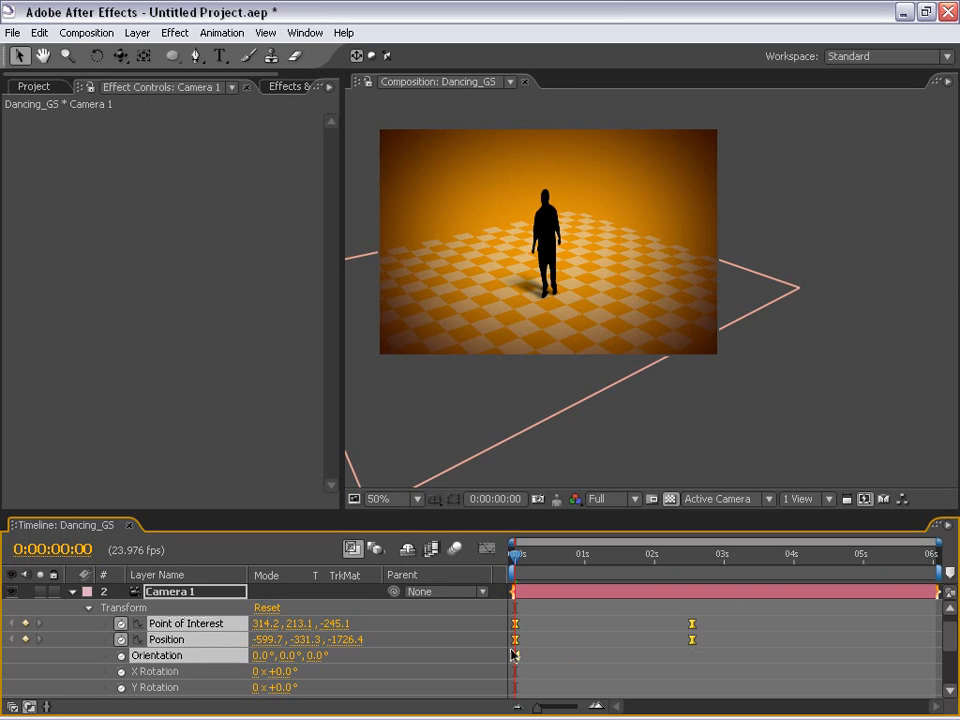
left_click_drag(517, 556, 570, 562)
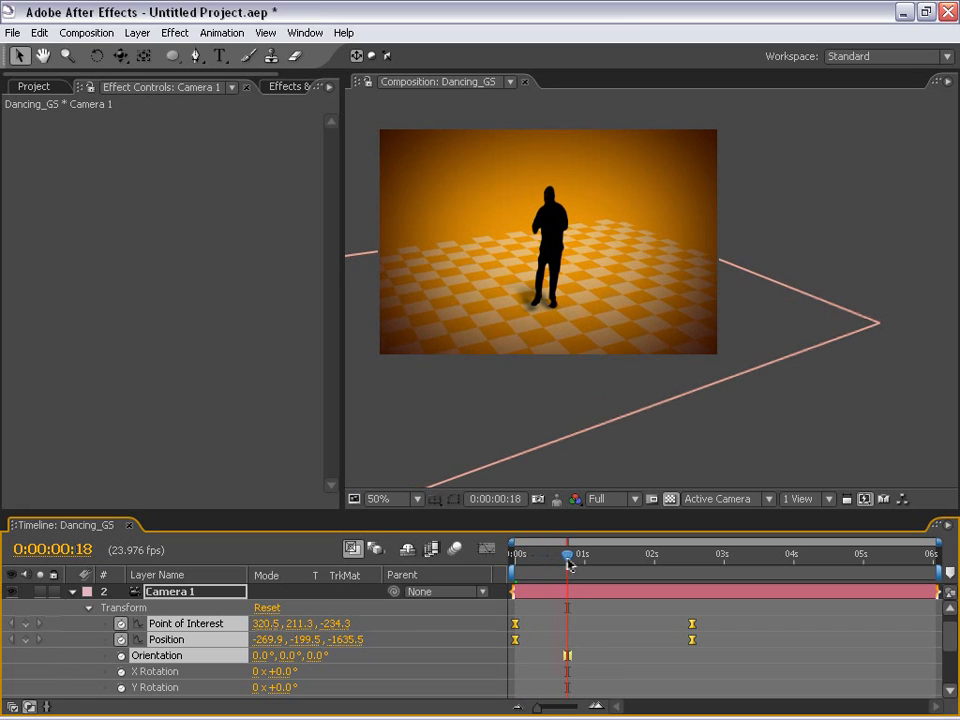
left_click(513, 557)
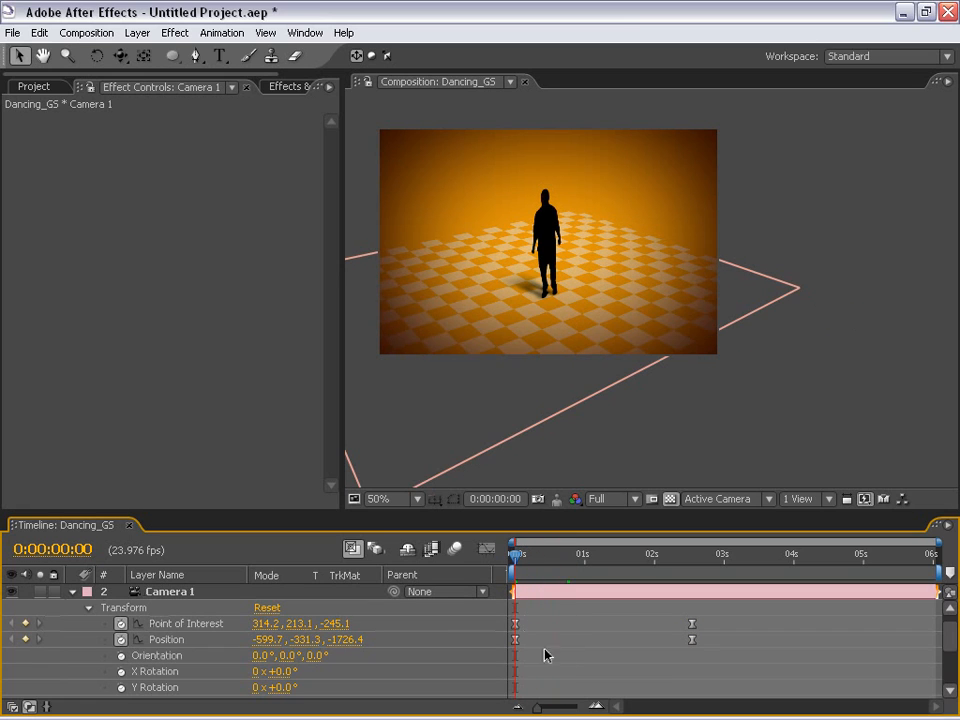
Step: Examine the speed curves of the camera's Position and Point of Interest in an enlarged Graph Editor, then return to the layer bars
left_click(138, 640)
left_click_drag(211, 511, 210, 355)
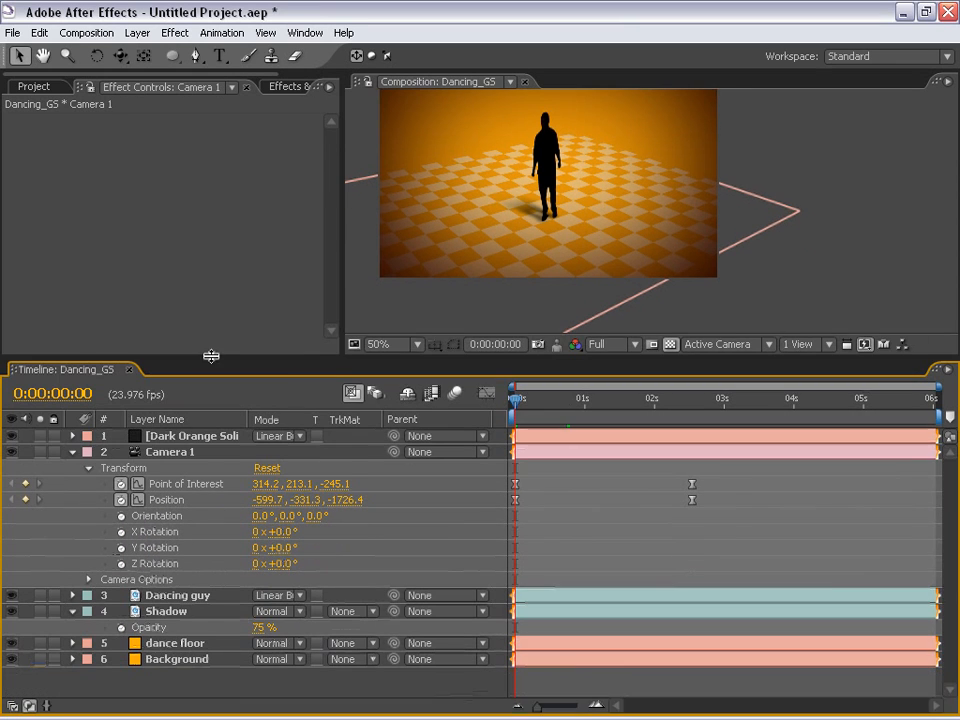
left_click(481, 393)
key("grave")
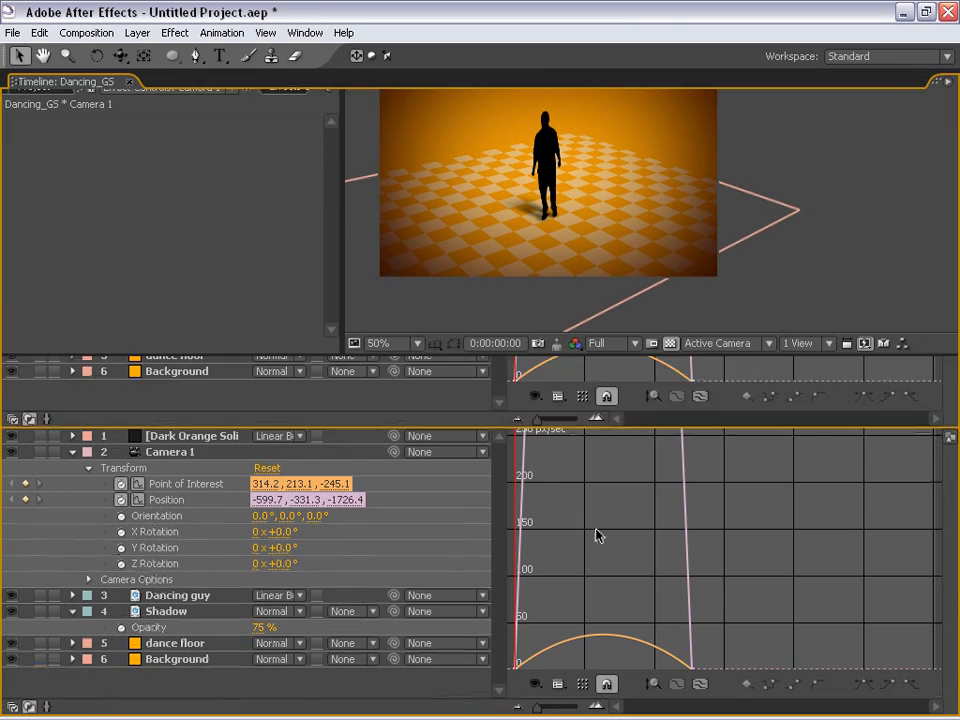
left_click(702, 685)
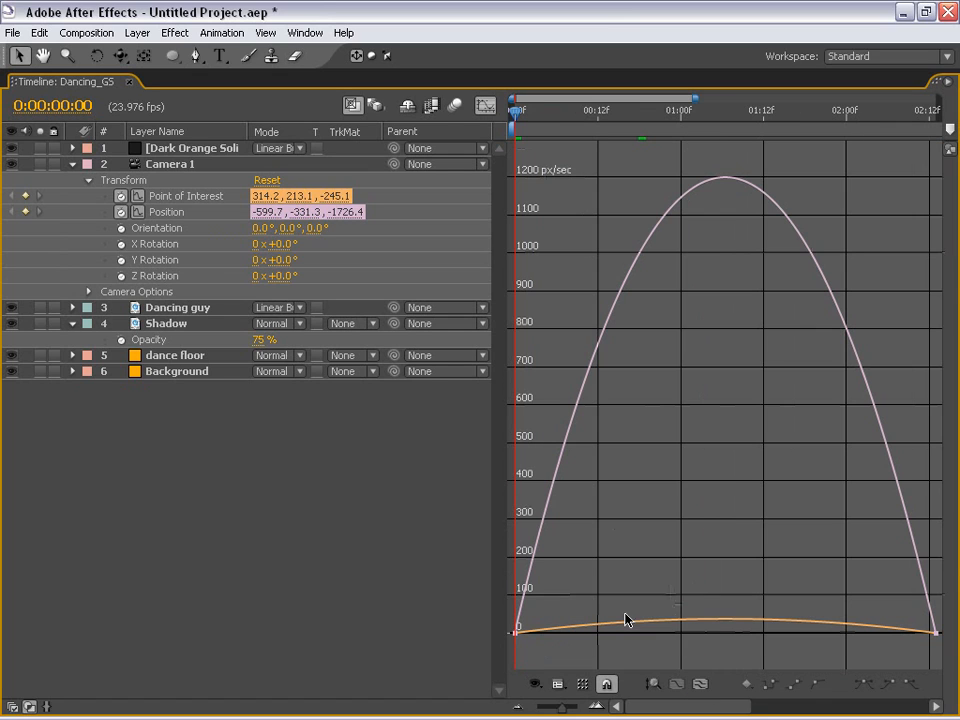
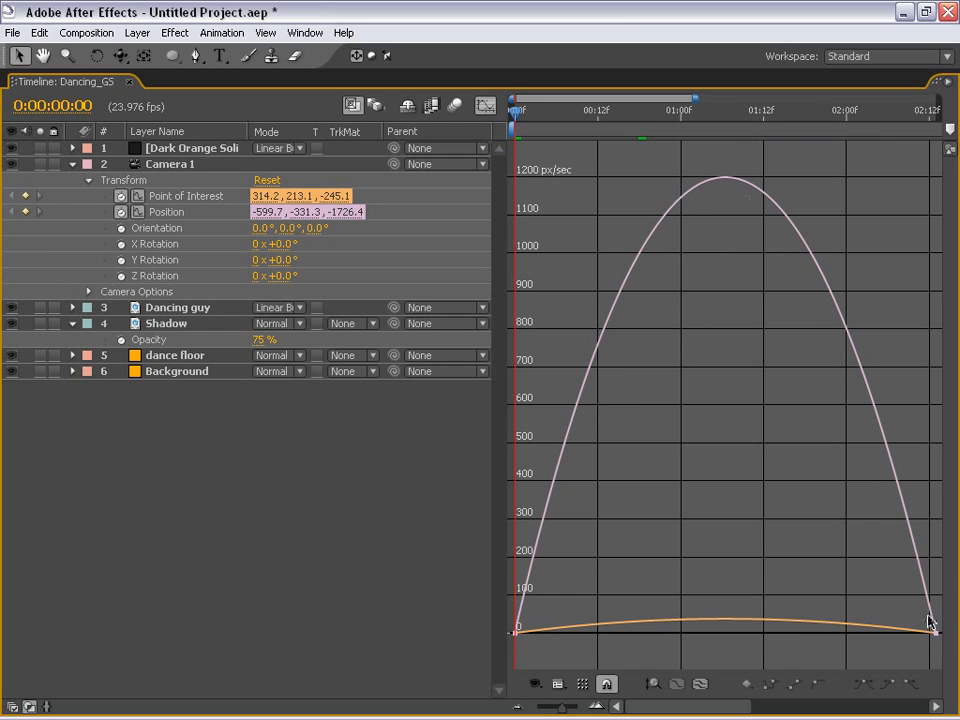
key("grave")
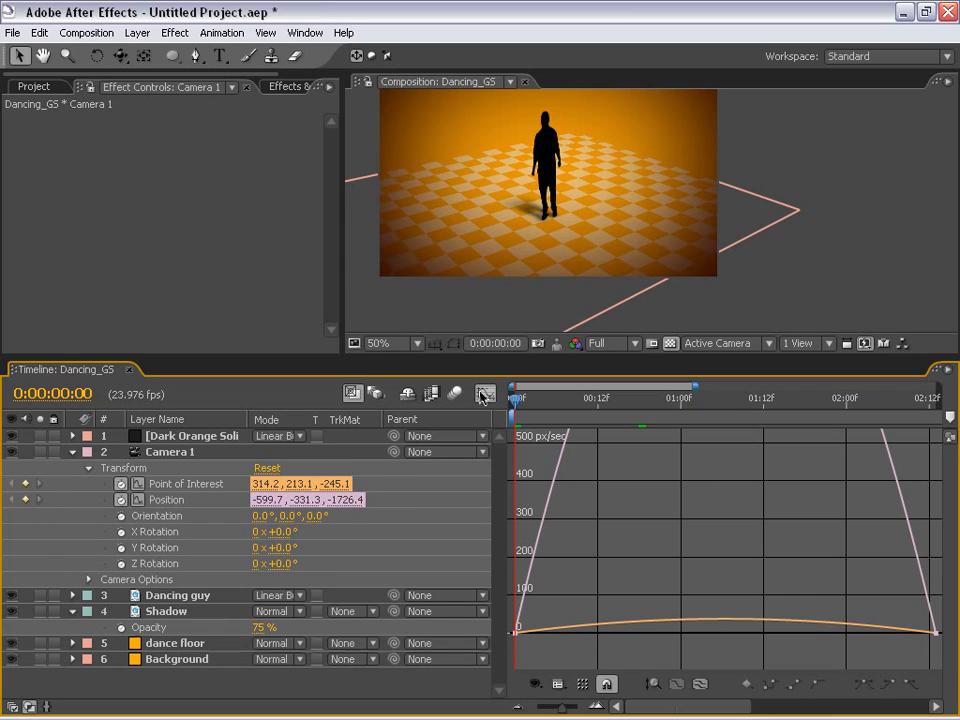
left_click(483, 393)
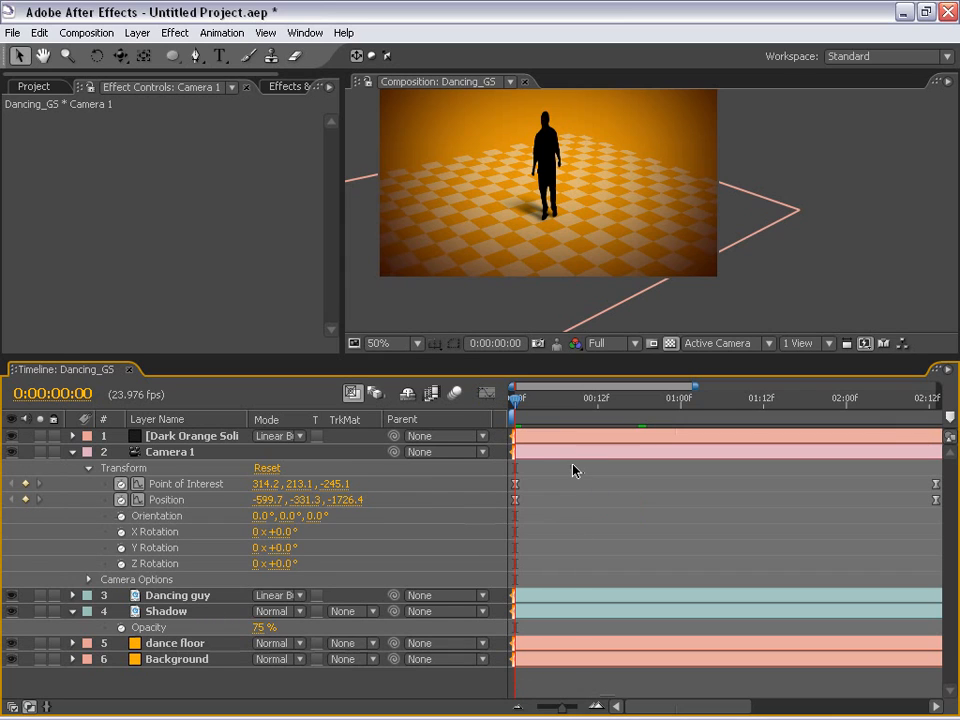
Step: Play a RAM preview of the eased camera move in the maximized composition view, then restore the normal layout
key("grave")
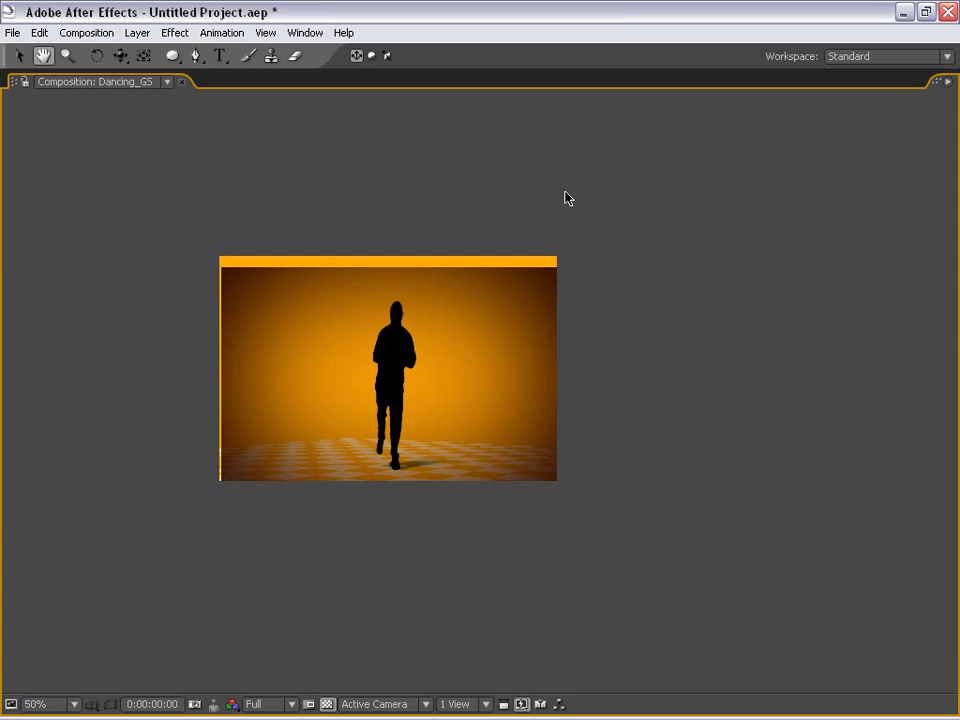
key("KP_0")
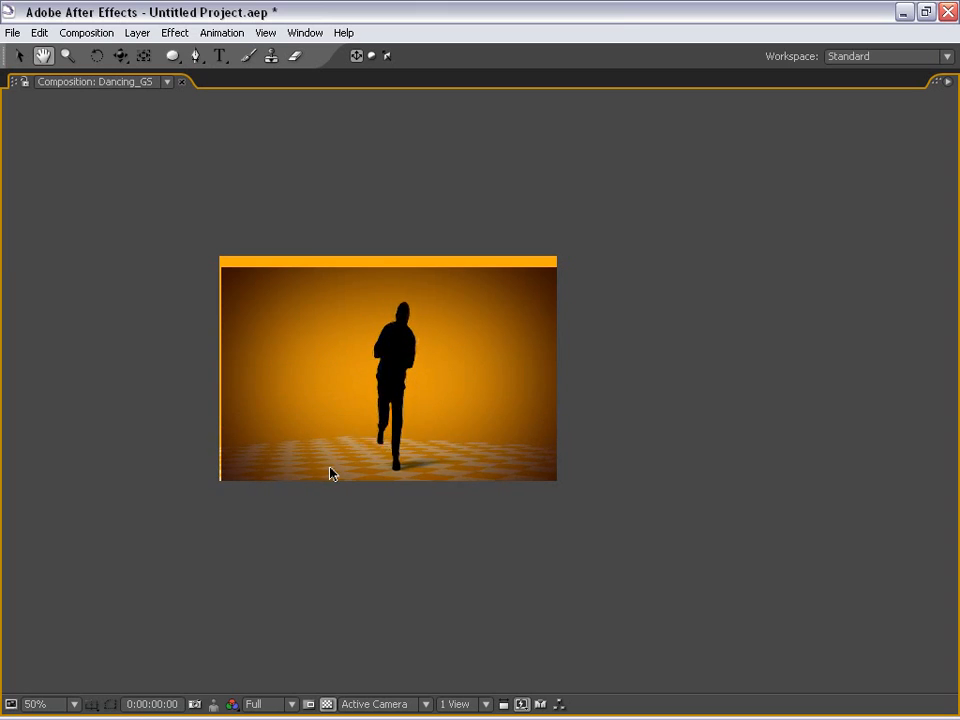
key("space")
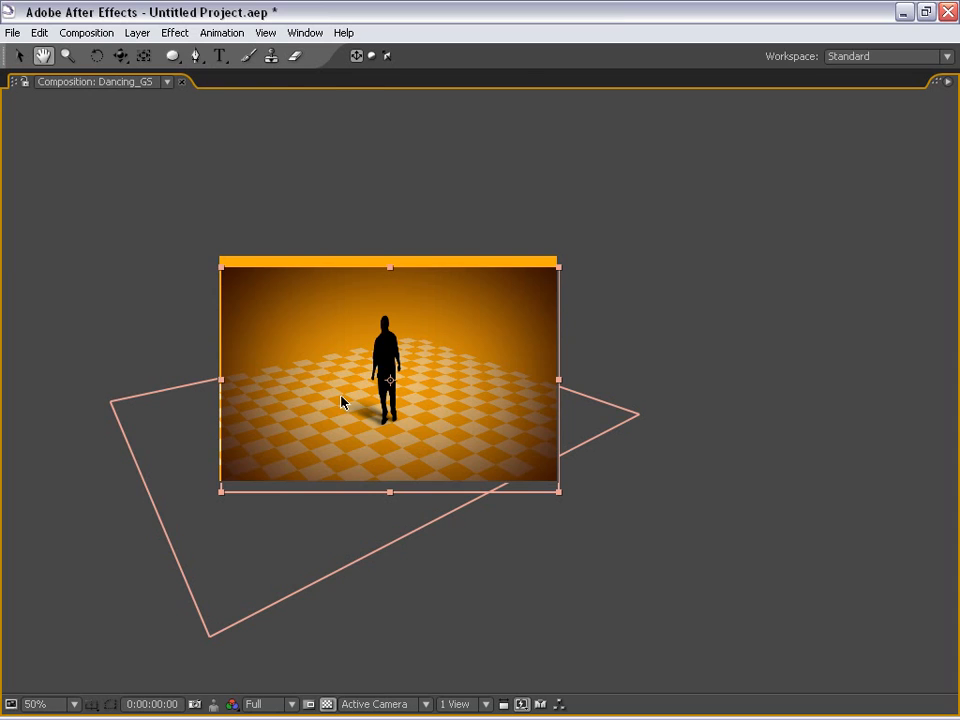
key("grave")
left_click(579, 476)
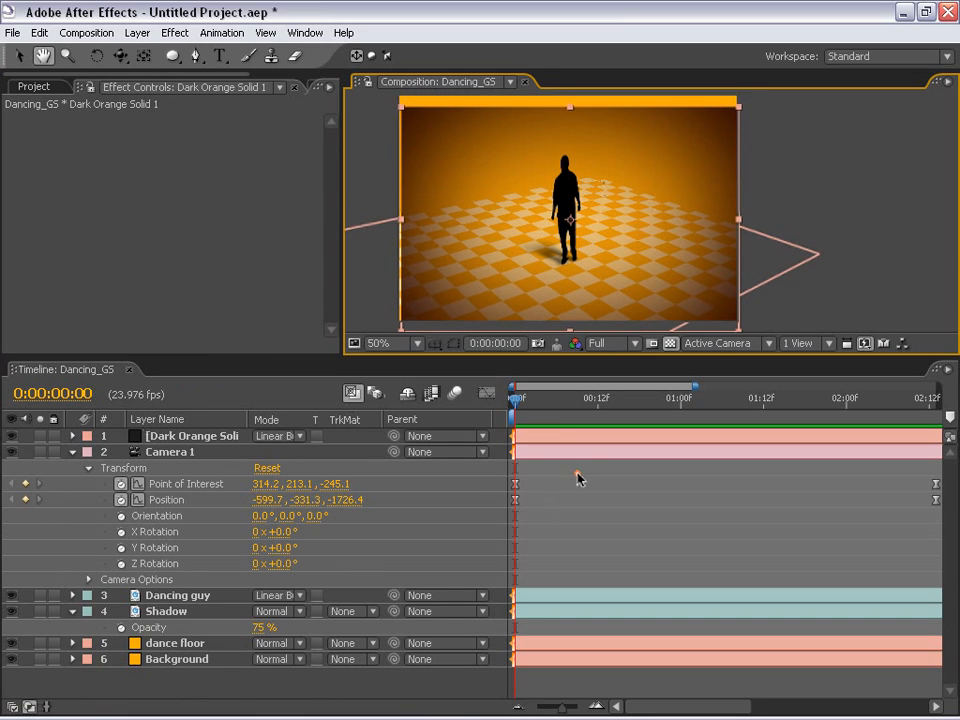
Step: Select the Dark Orange Solid vignette layer at 0:00:00:00
left_click_drag(516, 398, 416, 428)
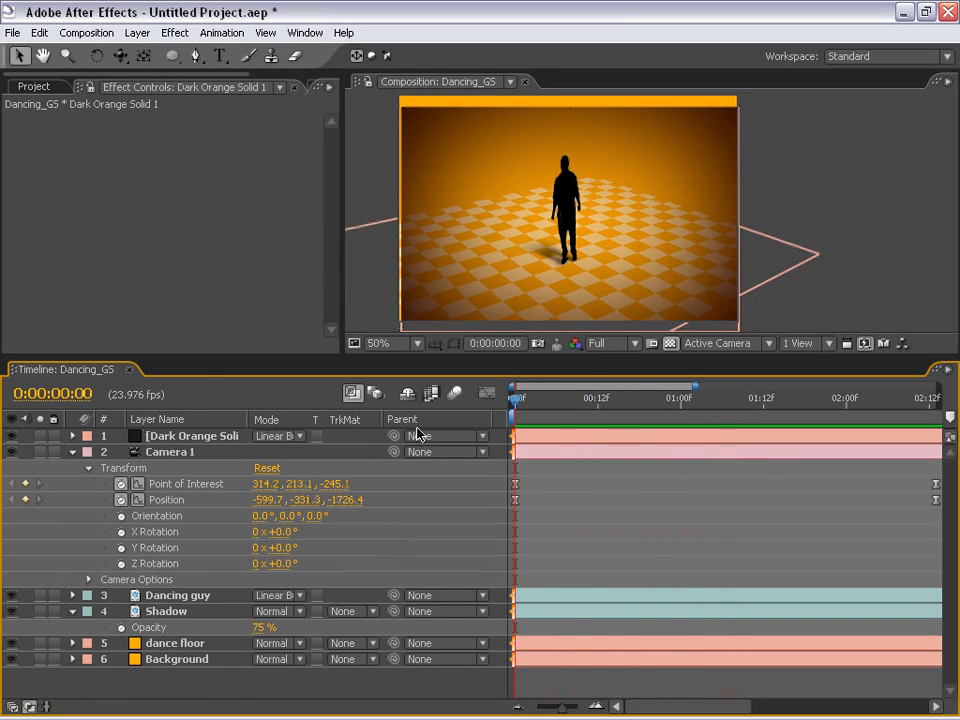
left_click(187, 437)
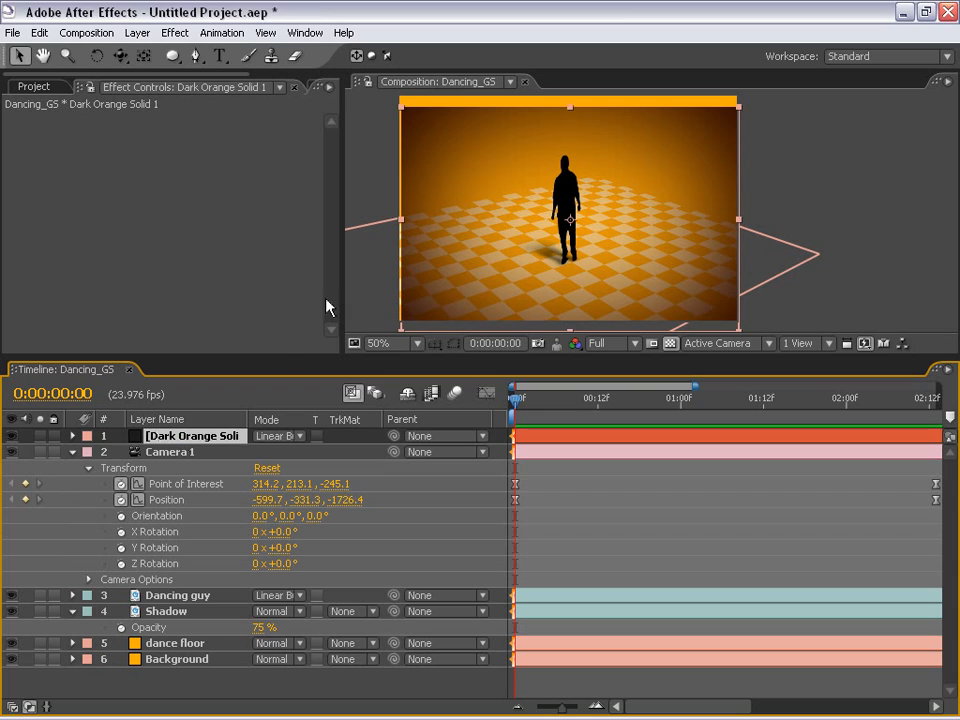
Step: Reset the Dark Orange Solid layer's transform and lock the layer
left_click(72, 436)
left_click(89, 452)
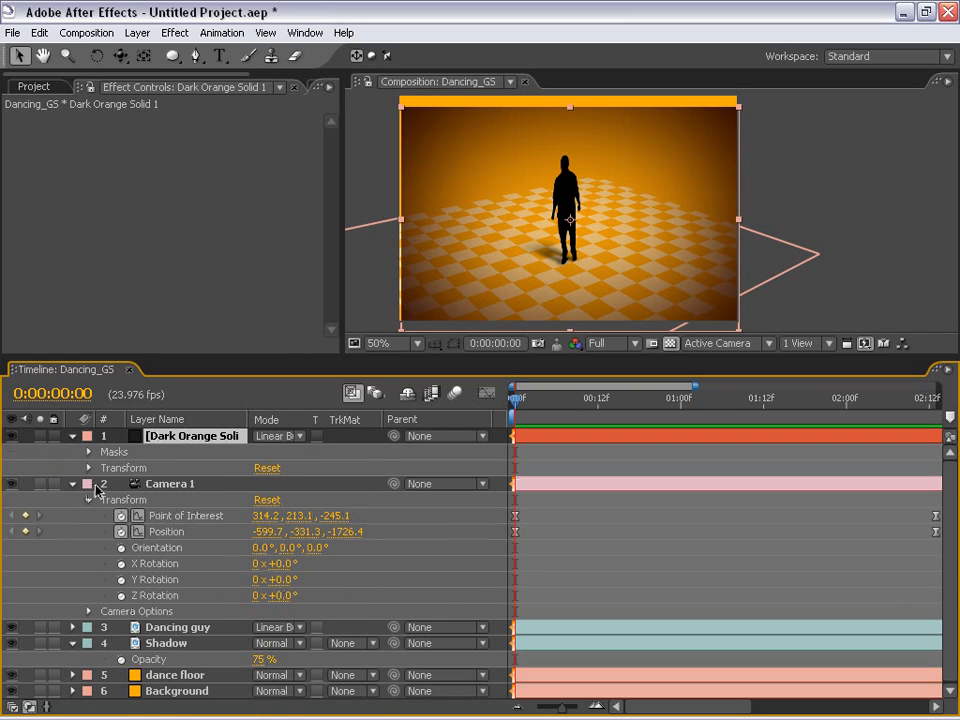
left_click(267, 467)
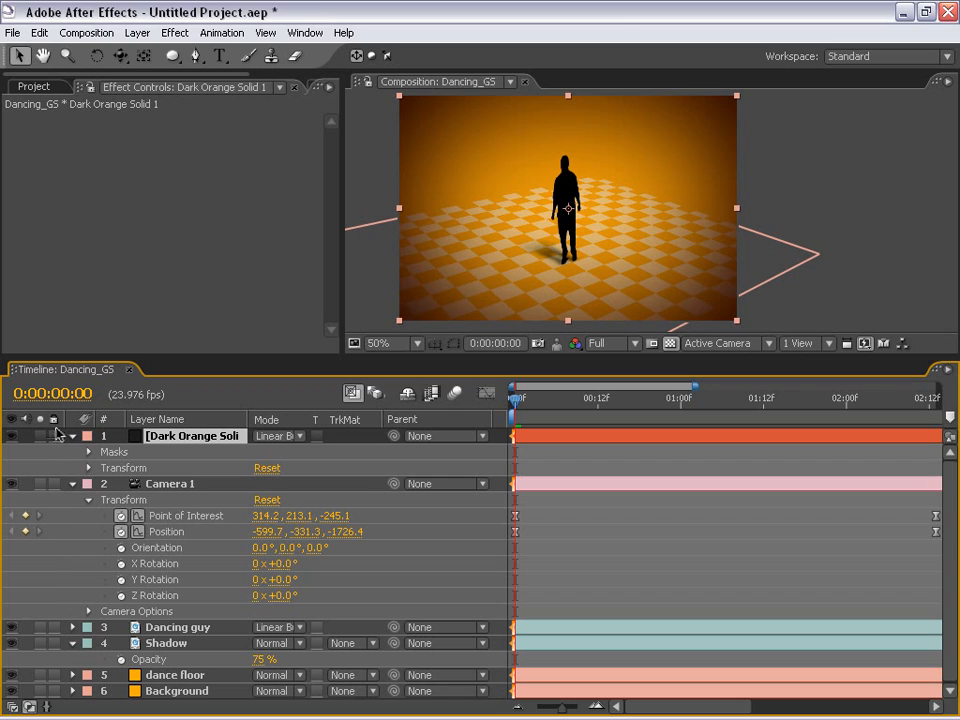
left_click(54, 436)
Step: Enlarge the composition viewer area and collapse the expanded properties of all layers in the timeline
left_click_drag(257, 358, 262, 452)
key("ctrl+a")
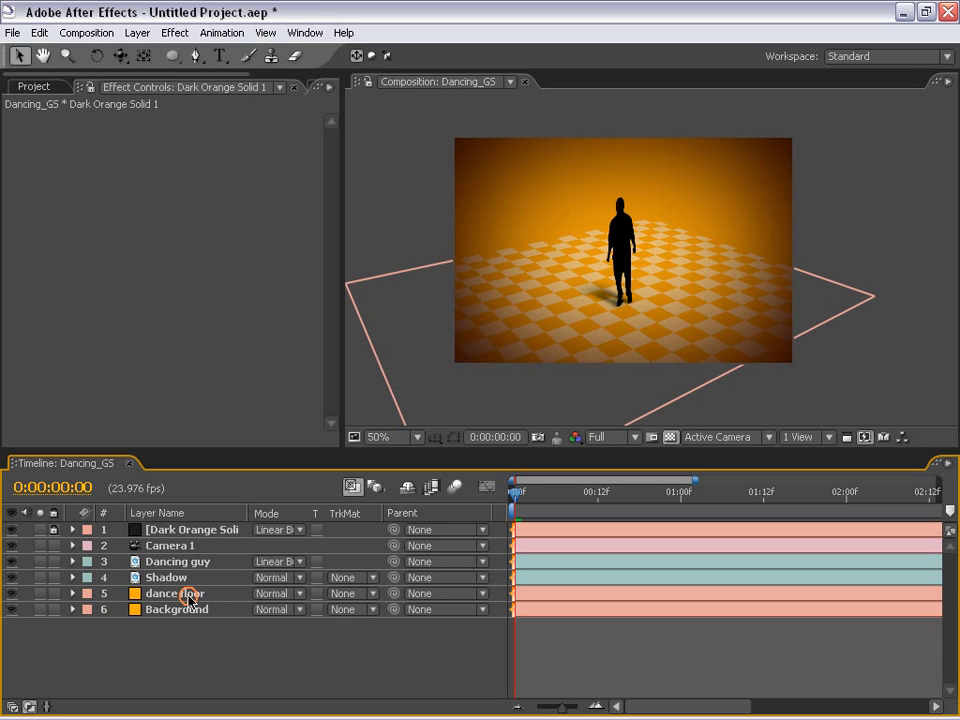
left_click(206, 561)
left_click(167, 578, "ctrl")
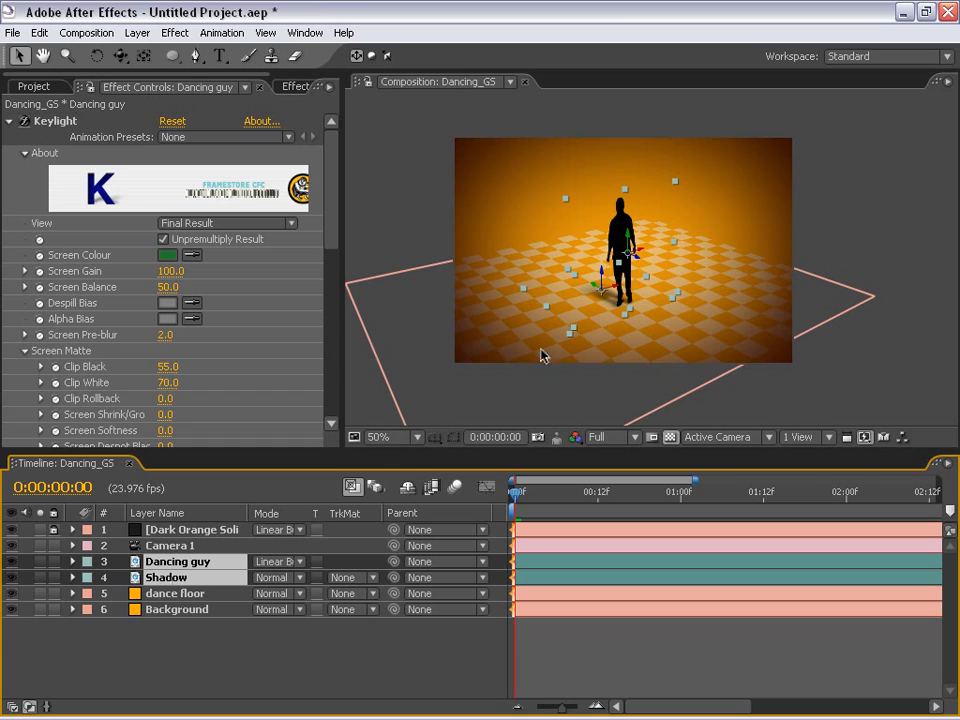
left_click(565, 645)
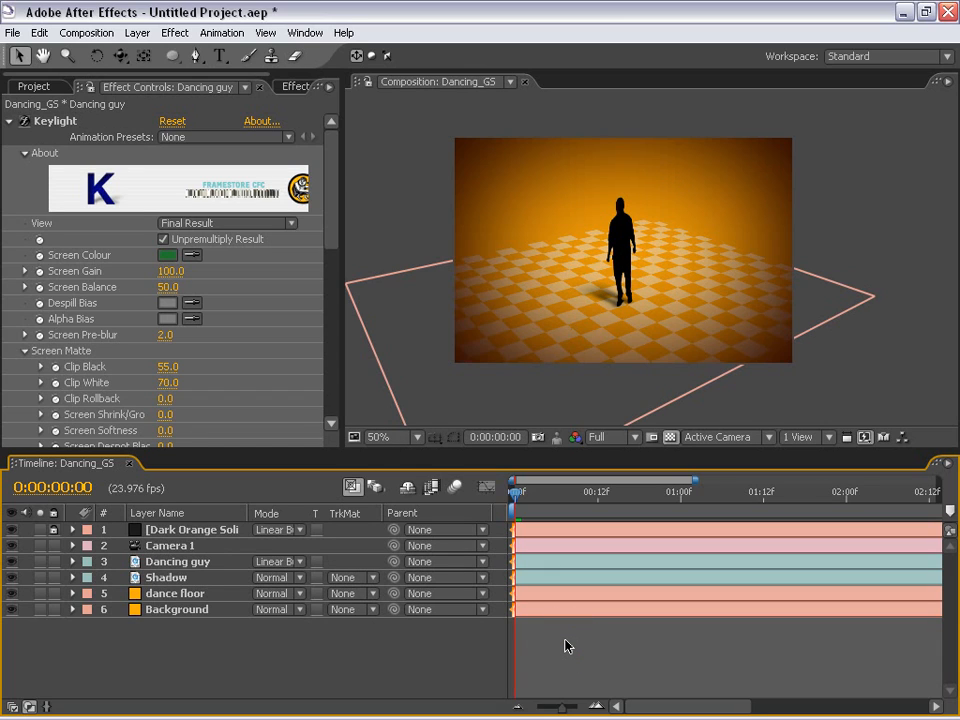
left_click(186, 566)
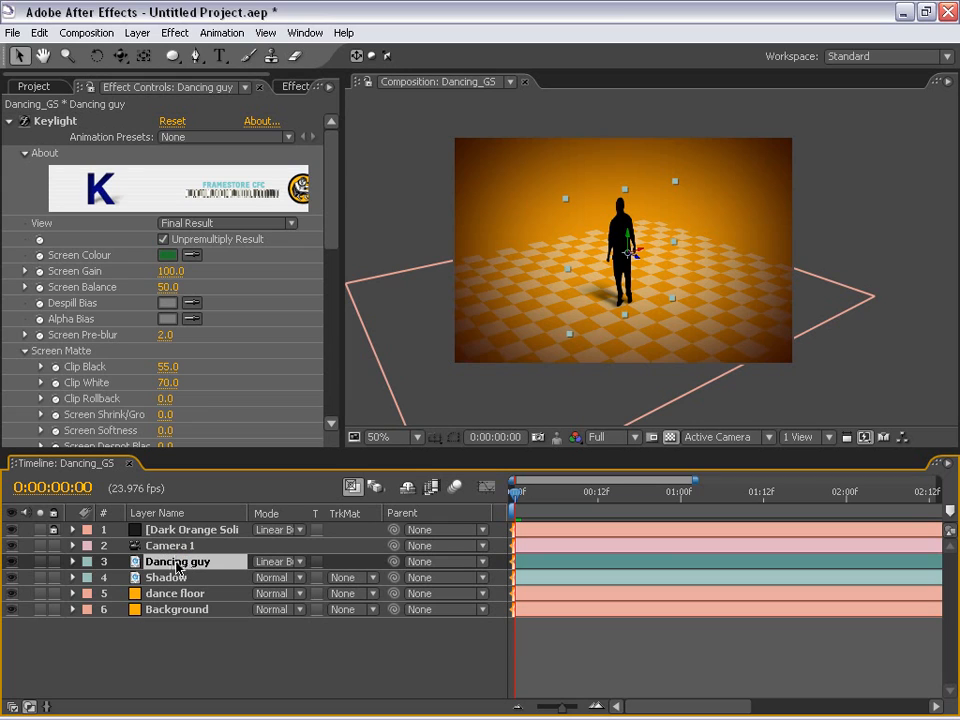
left_click(162, 577)
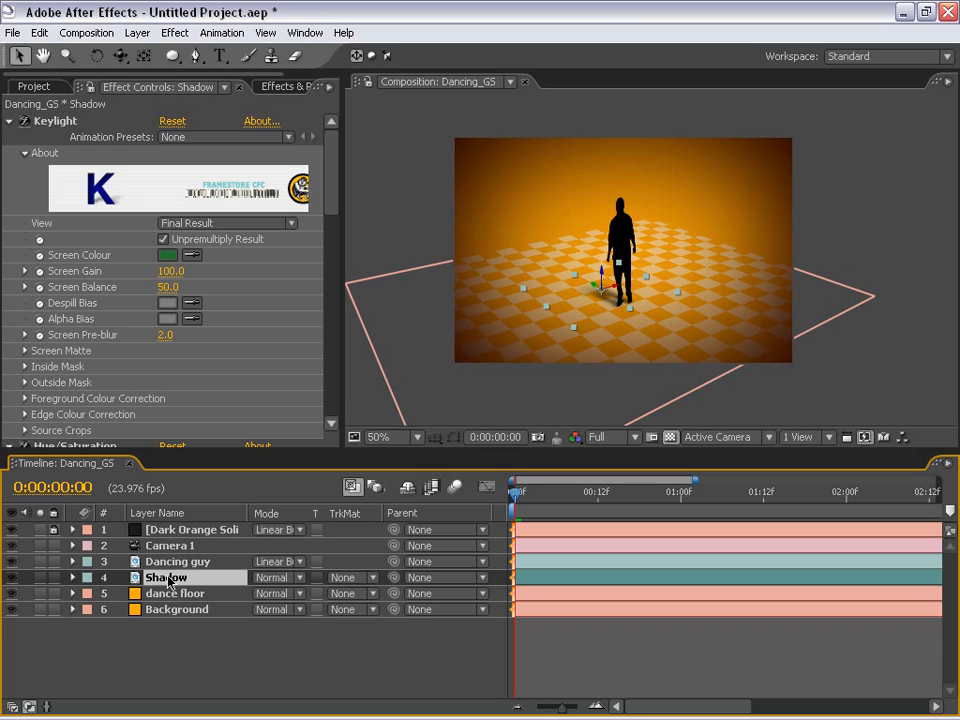
Step: Set the Dancing guy layer's blending mode to Normal and briefly hide that layer to check the shadow beneath it
left_click(273, 563)
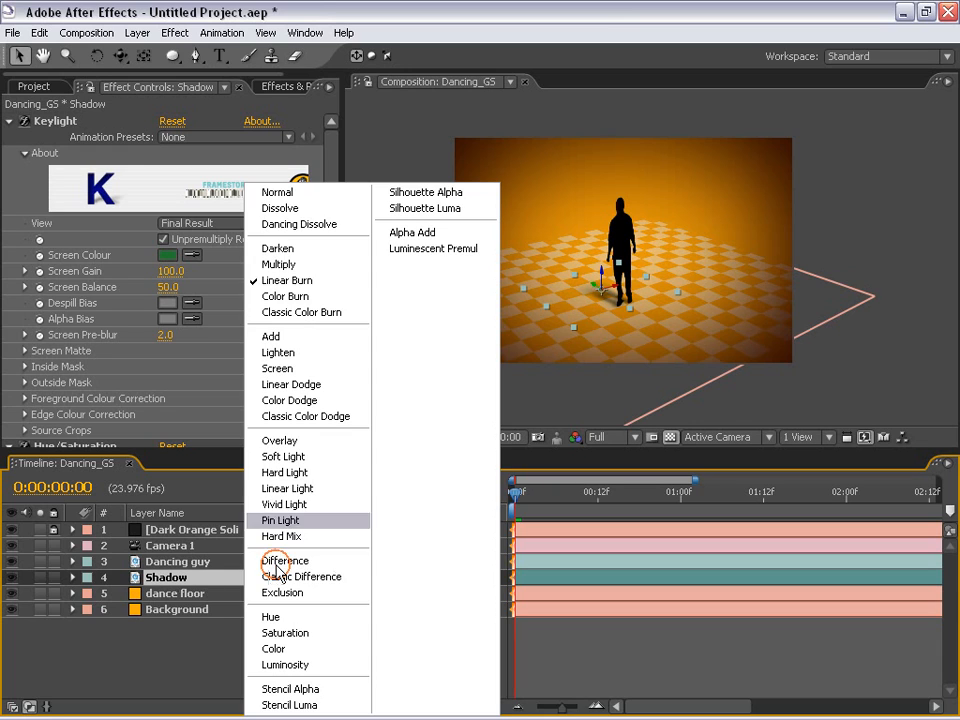
left_click(290, 191)
left_click(13, 562)
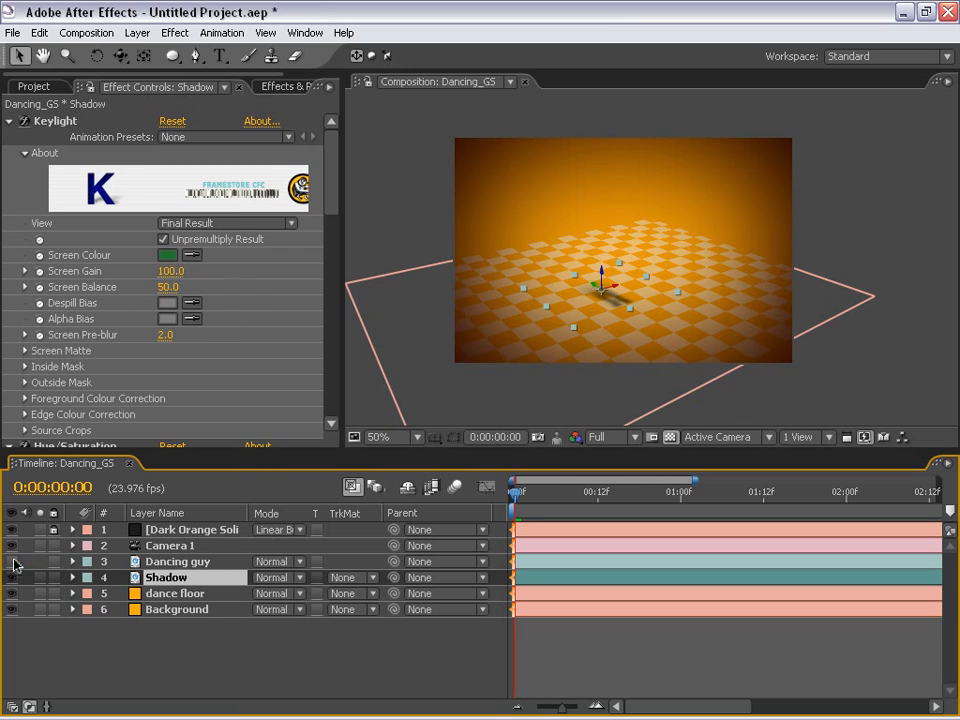
left_click(13, 562)
left_click(165, 562)
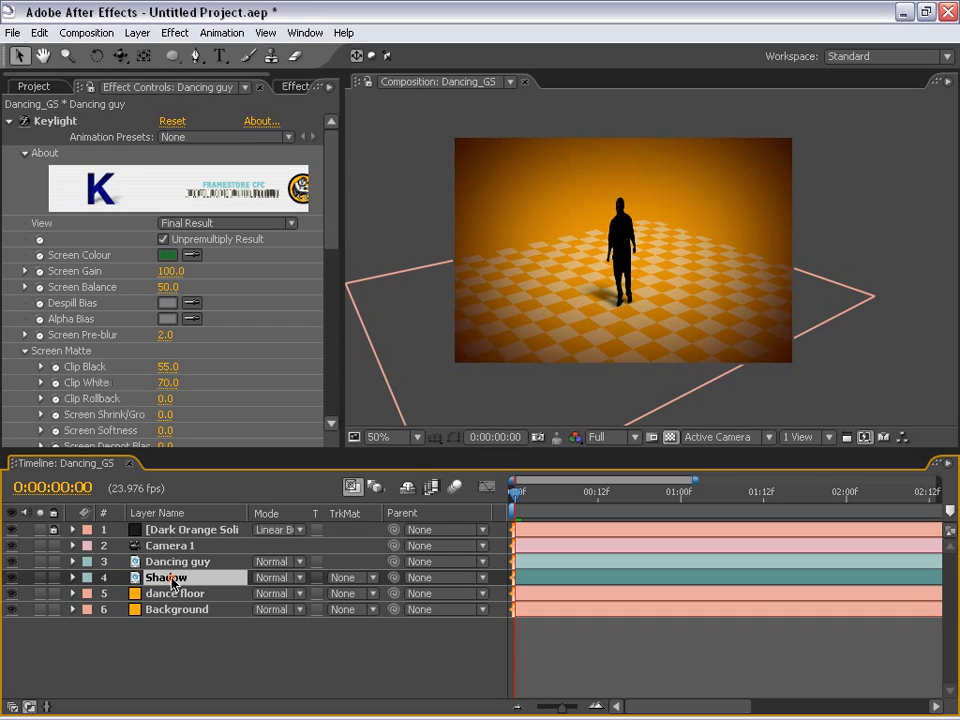
left_click(166, 574)
left_click(163, 562, "shift")
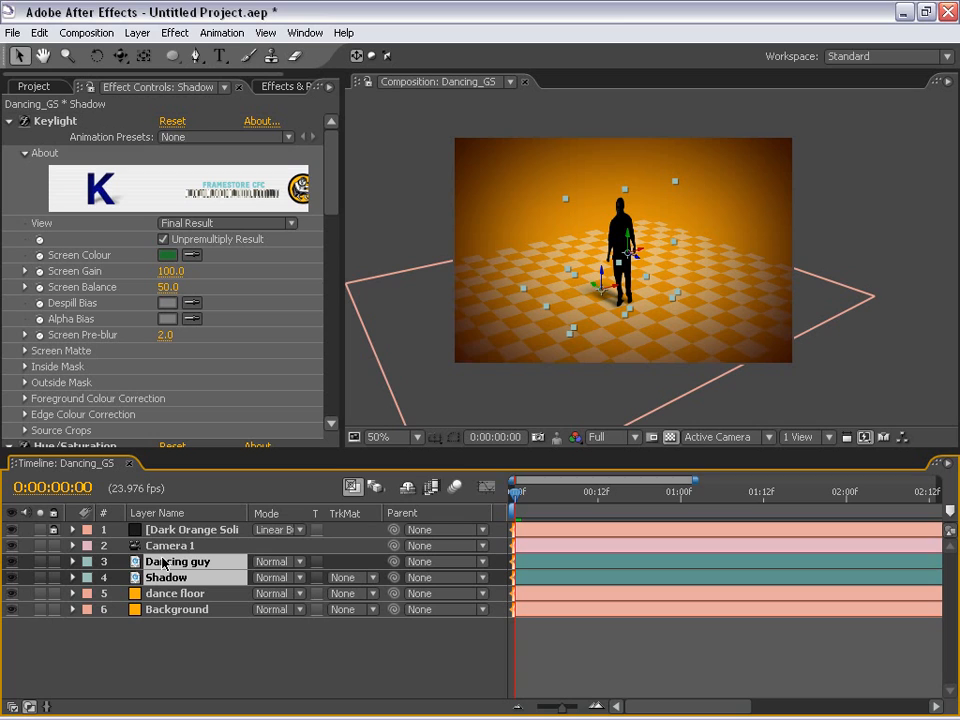
key("ctrl+shift+c")
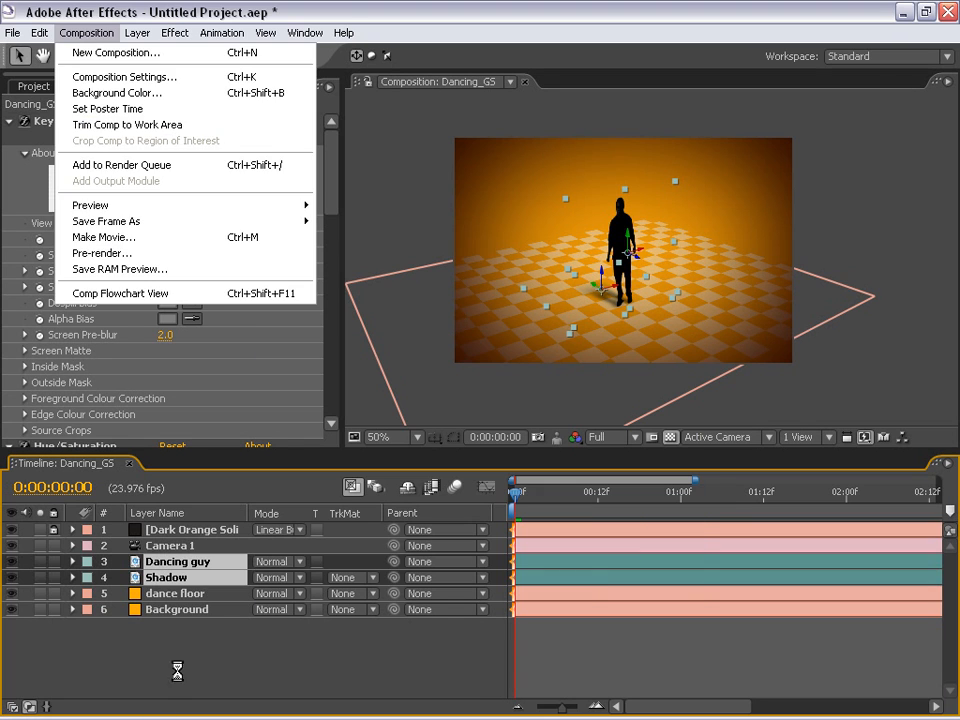
left_click(176, 668)
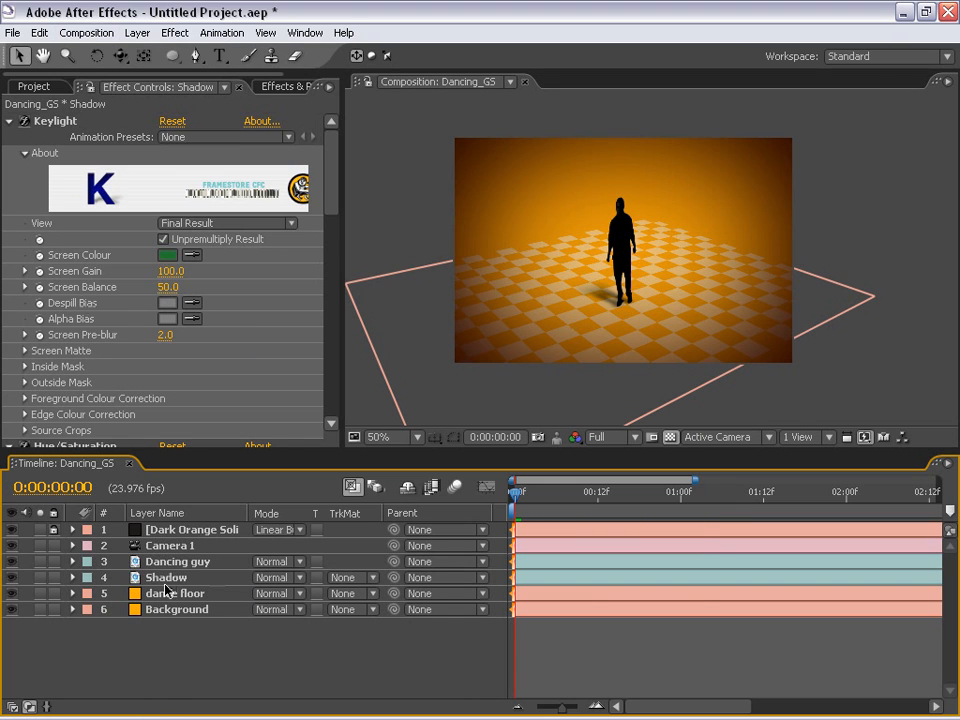
Step: Pre-compose the Dancing guy and Shadow layers into a composition named Dancer, moving all attributes into it
left_click(165, 577)
left_click(163, 562, "shift")
left_click(137, 33)
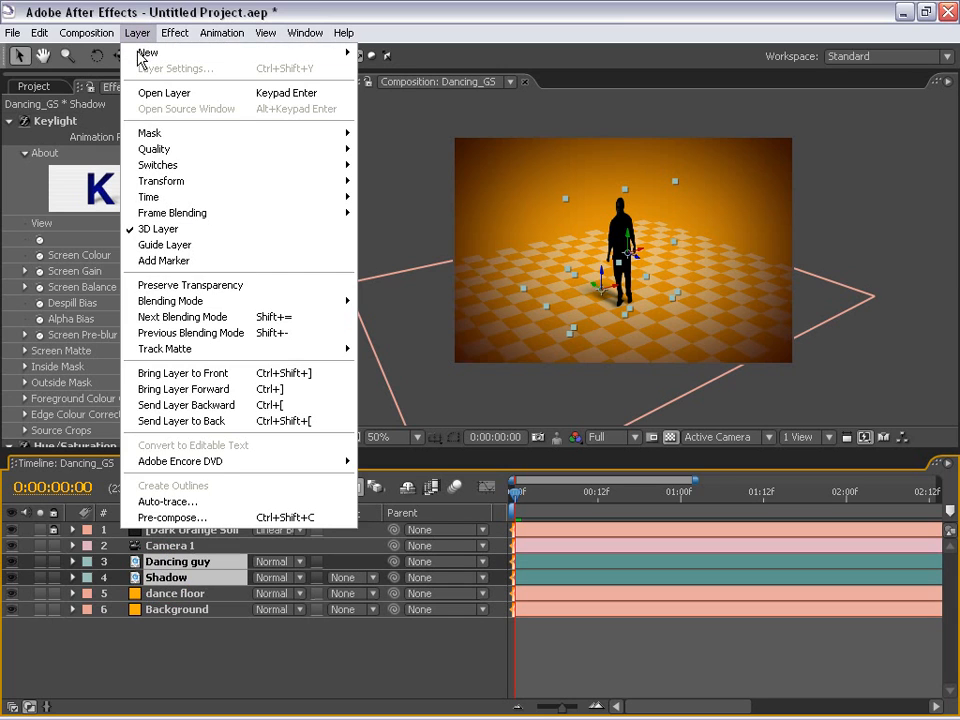
left_click(172, 518)
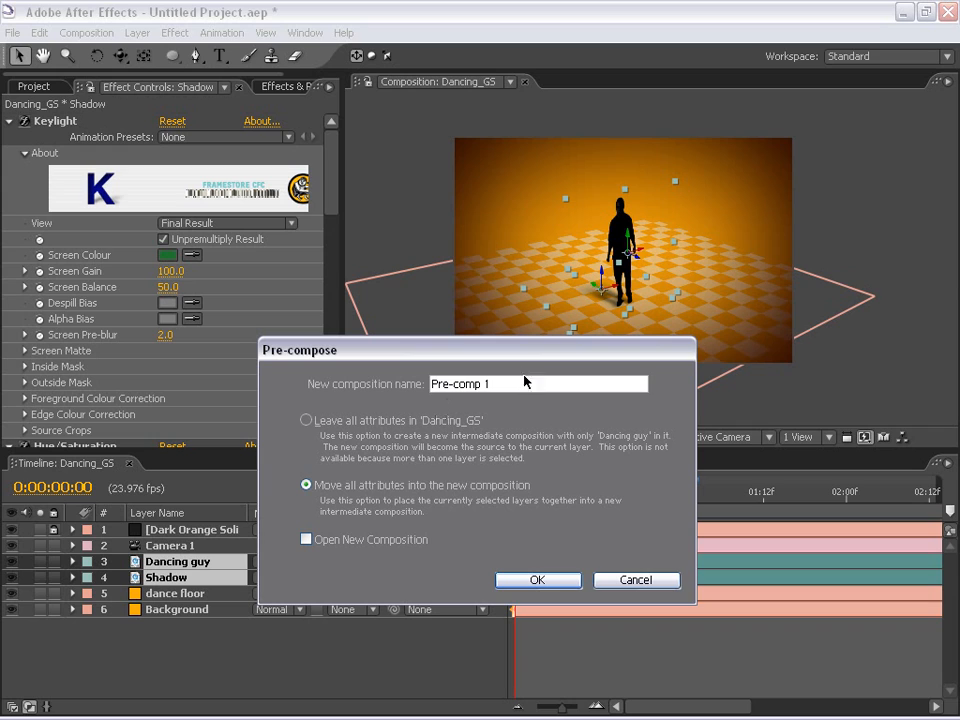
left_click(243, 390)
type("Dancer")
left_click(514, 574)
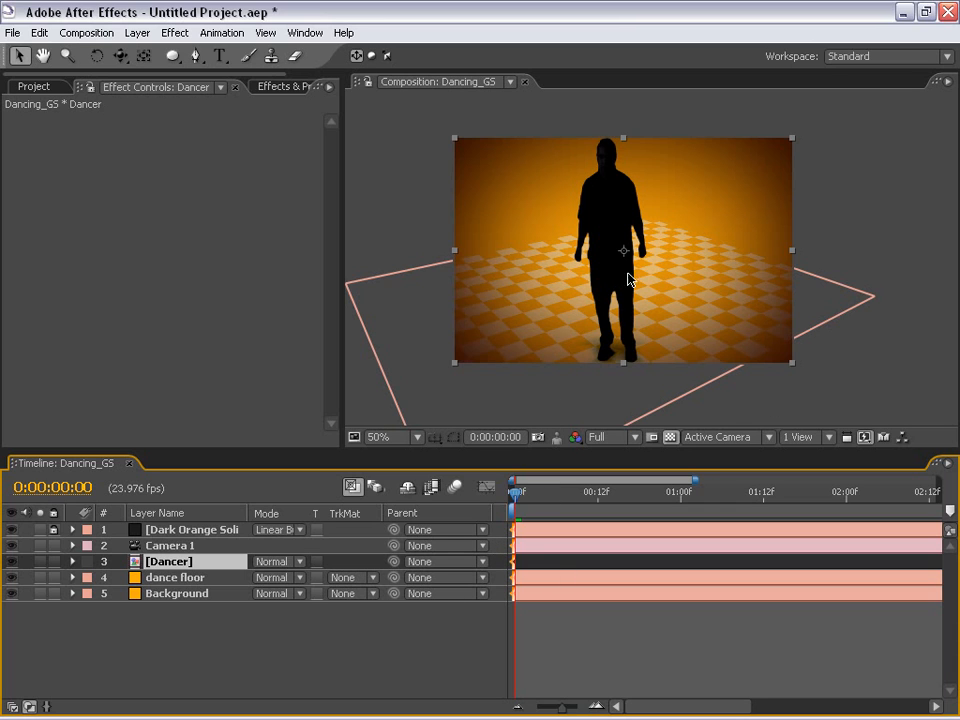
Step: Open the Dancer composition and show the layer switches to inspect the 3D settings of its two layers
left_click_drag(530, 503, 462, 508)
double_click(166, 566)
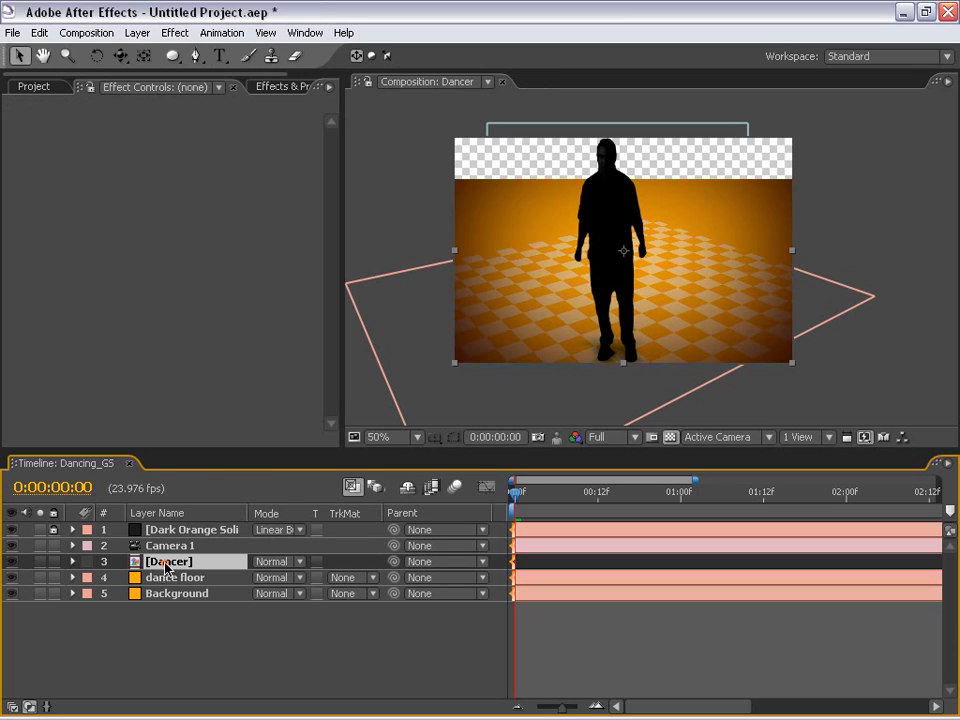
left_click_drag(509, 508, 386, 529)
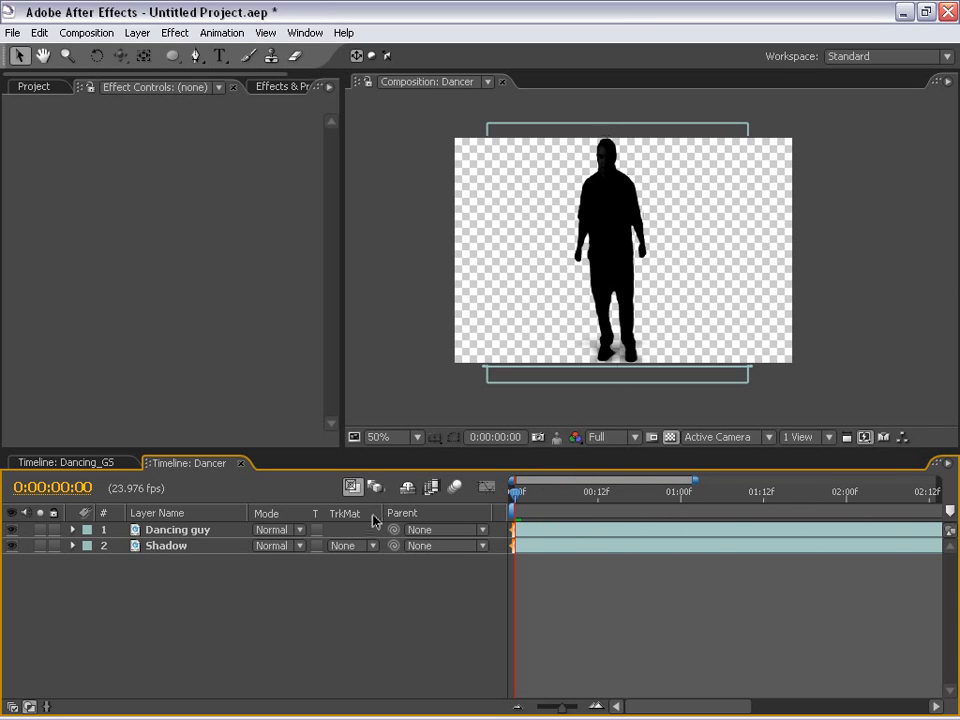
key("F4")
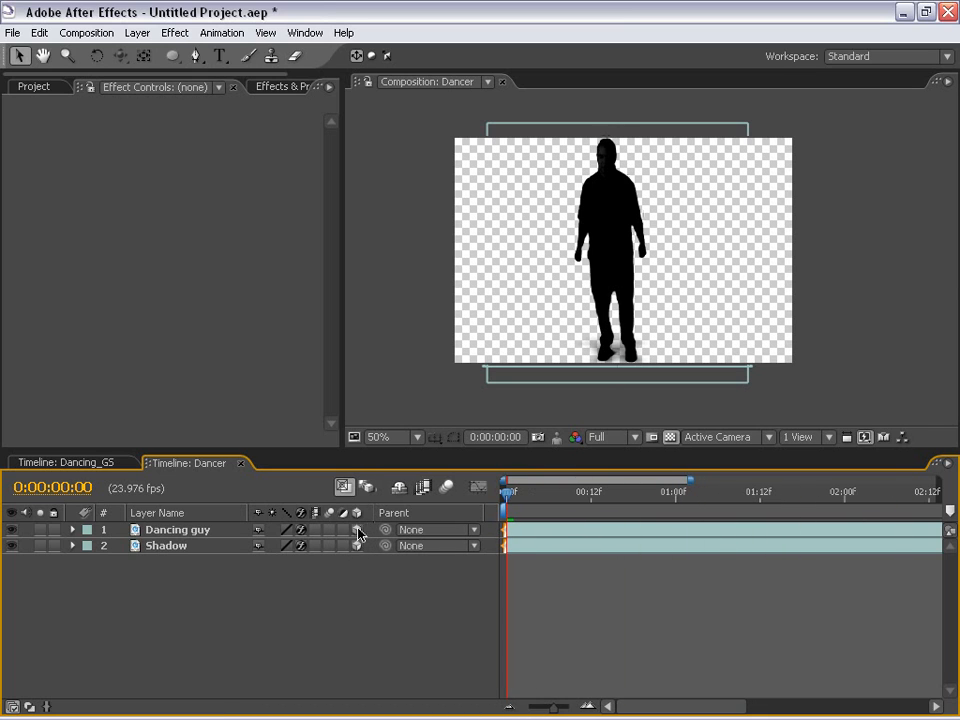
Step: Return to the Dancing_GS composition and enable Collapse Transformations on the Dancer layer
key("shift+Escape")
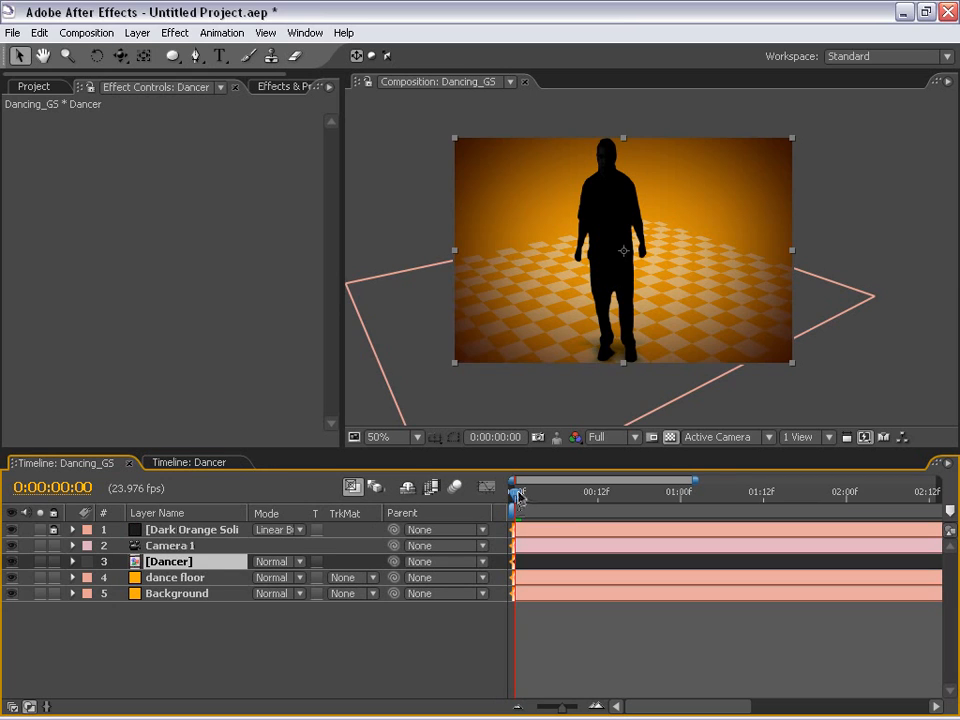
left_click_drag(523, 497, 496, 511)
key("F4")
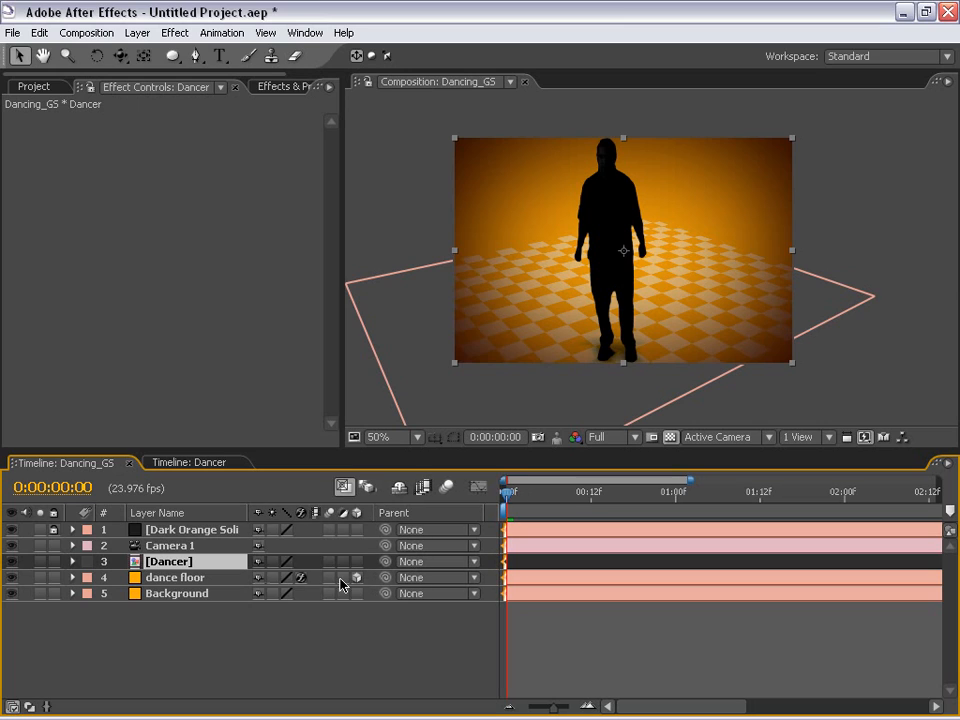
left_click(271, 562)
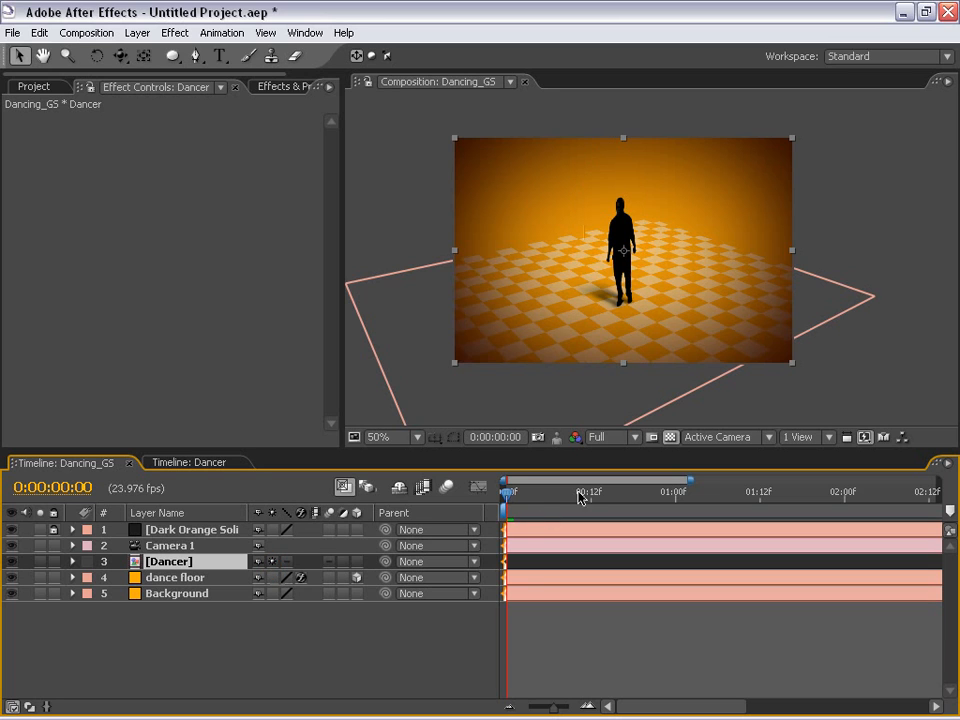
Step: Examine the Dancer layer along the camera move up to 0:00:02:04, and the Shadow layer's position inside the nested composition
left_click_drag(580, 497, 872, 497)
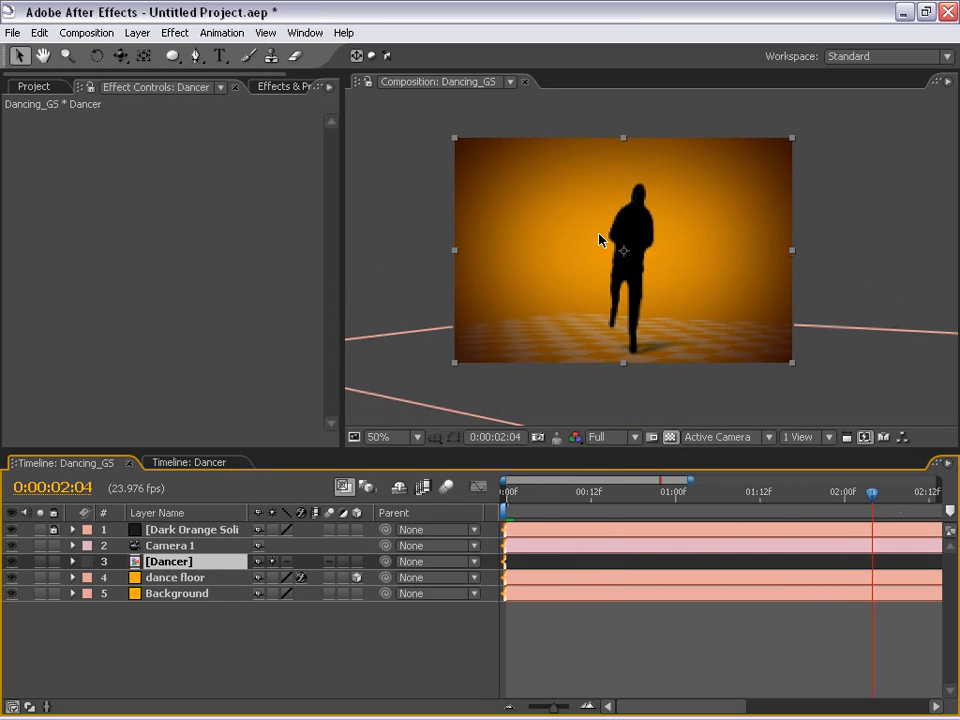
left_click(168, 546)
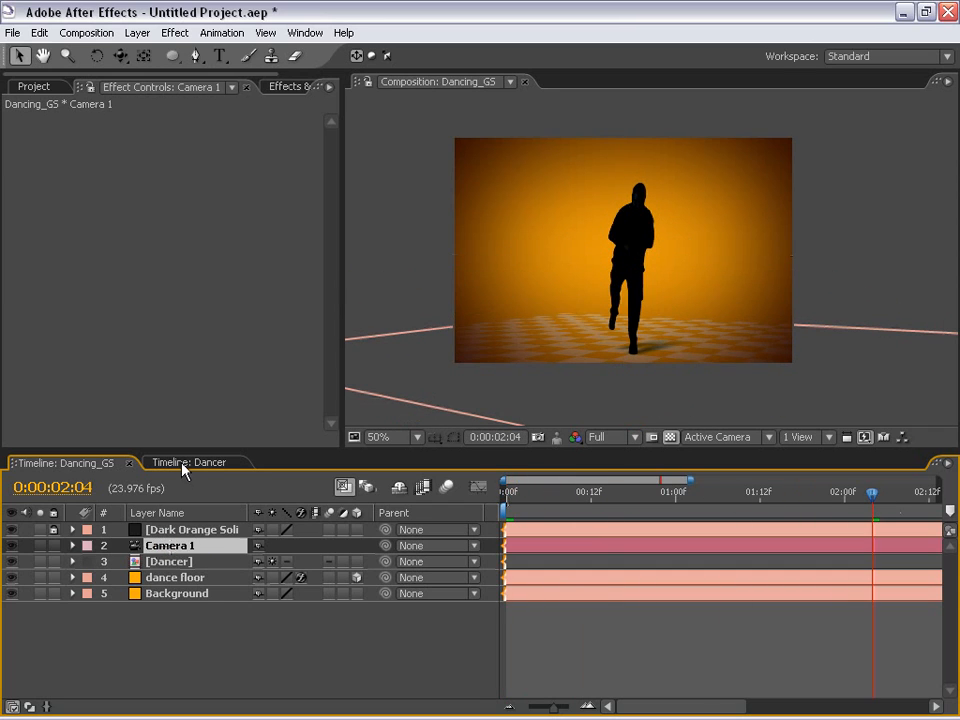
left_click(183, 463)
left_click(527, 553)
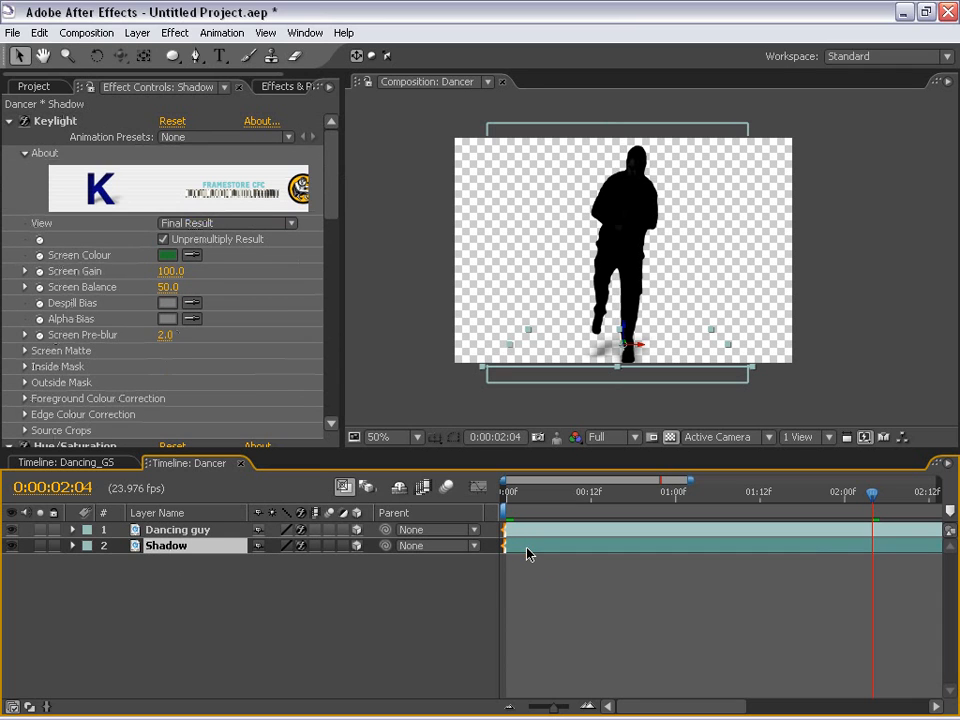
key("p")
left_click(64, 462)
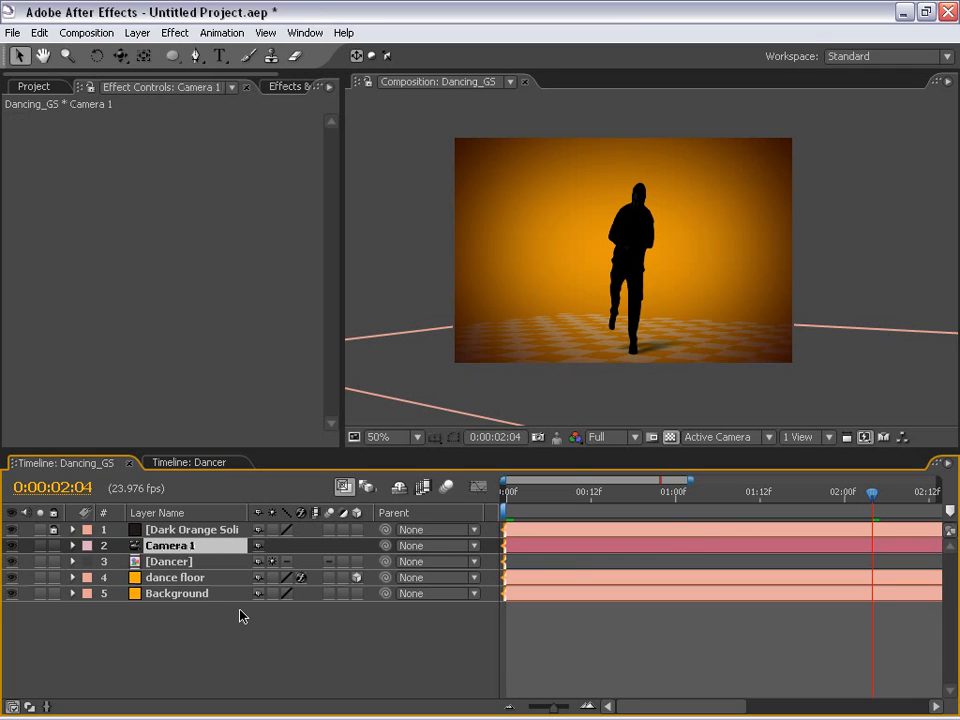
left_click_drag(620, 500, 486, 500)
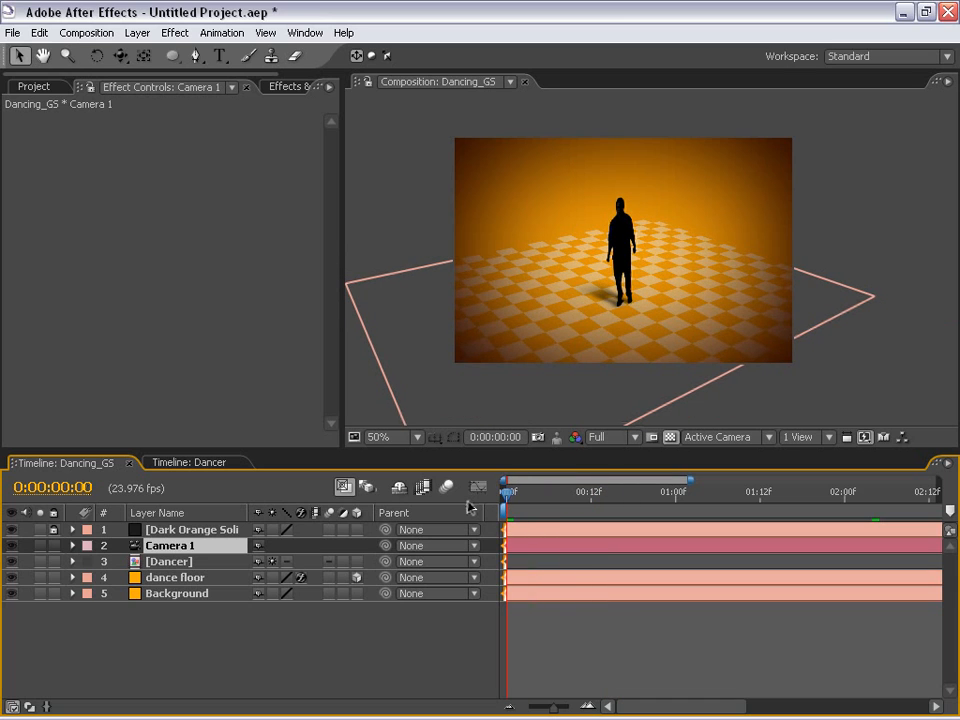
Step: Try to move the Dancer layer within the composition view
left_click(162, 562)
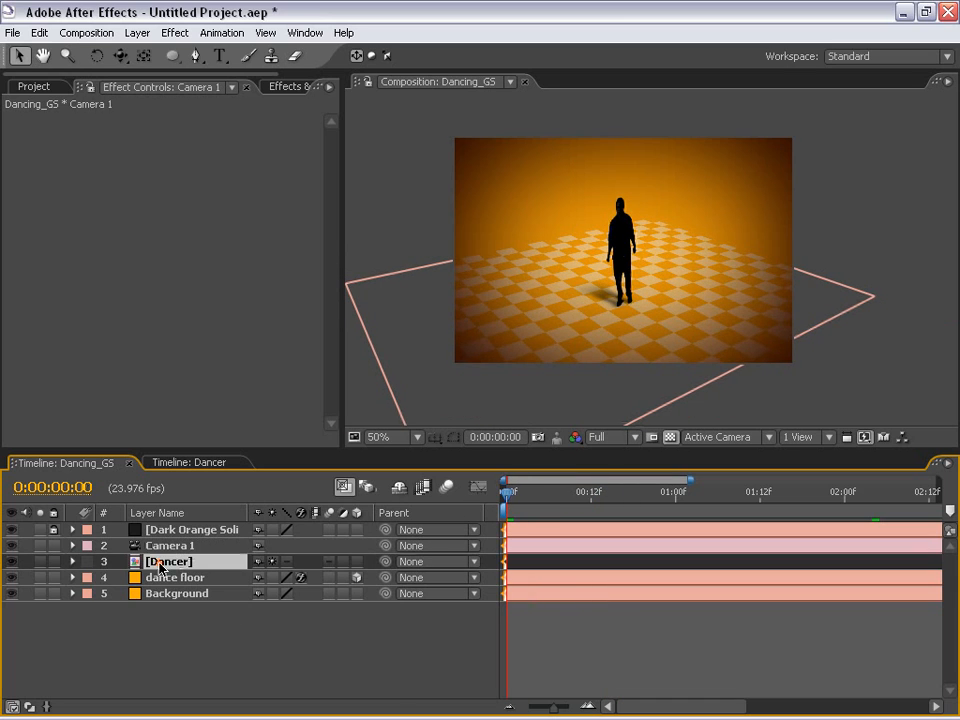
left_click_drag(658, 311, 584, 213)
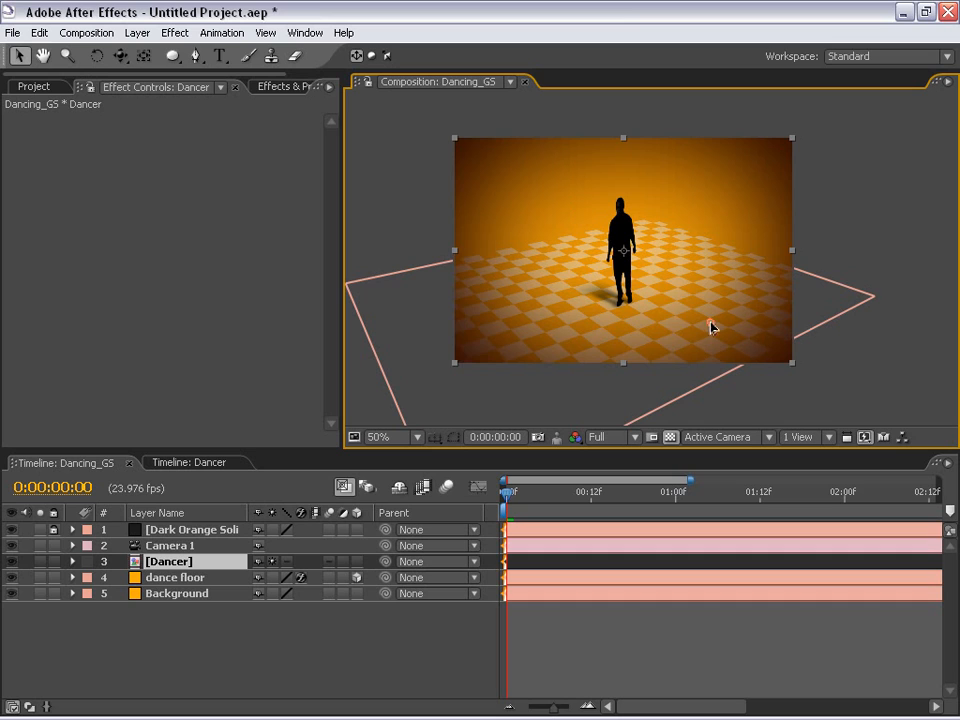
mouse_move(710, 326)
left_mouse_down()
mouse_move(555, 159)
mouse_move(795, 427)
mouse_move(726, 336)
left_mouse_up()
Step: Make the nested Dancer layer a 3D layer in Dancing_GS
left_click(155, 636)
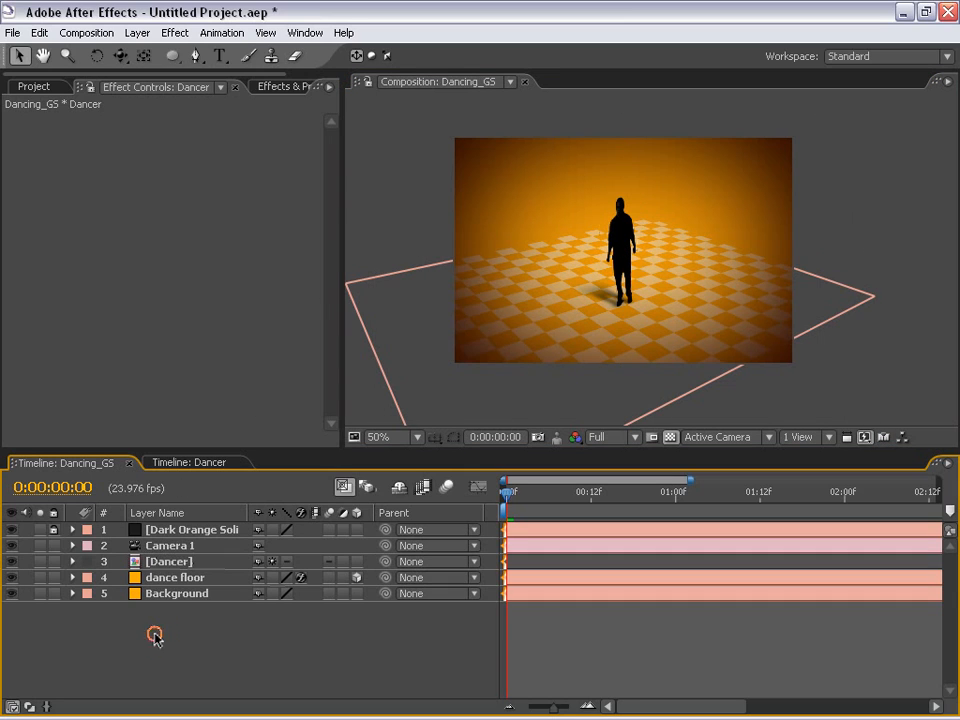
left_click(168, 561)
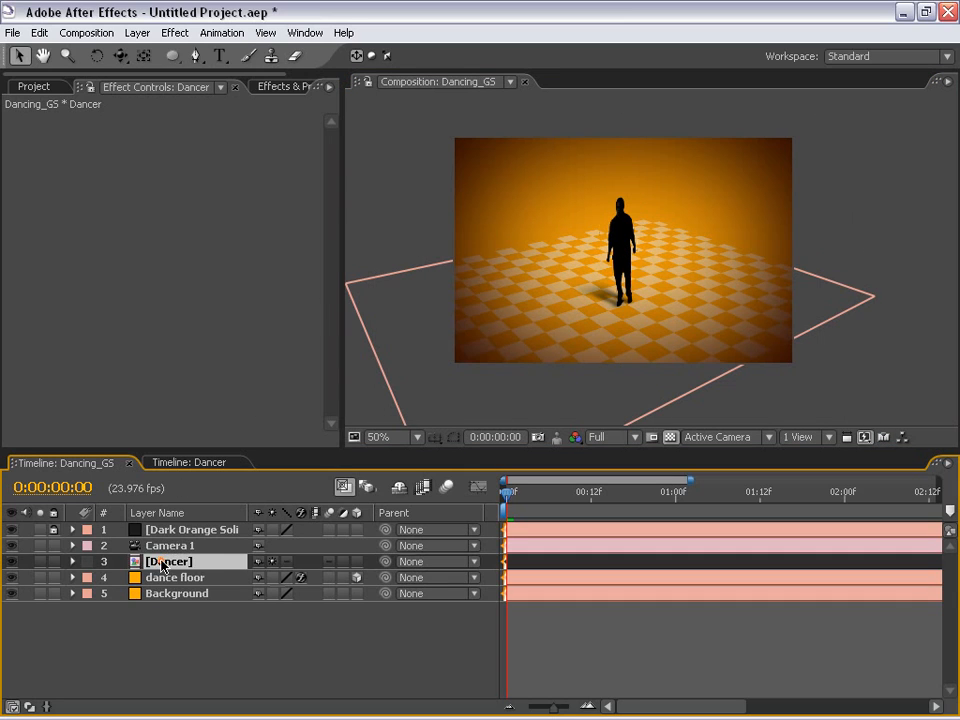
left_click(356, 561)
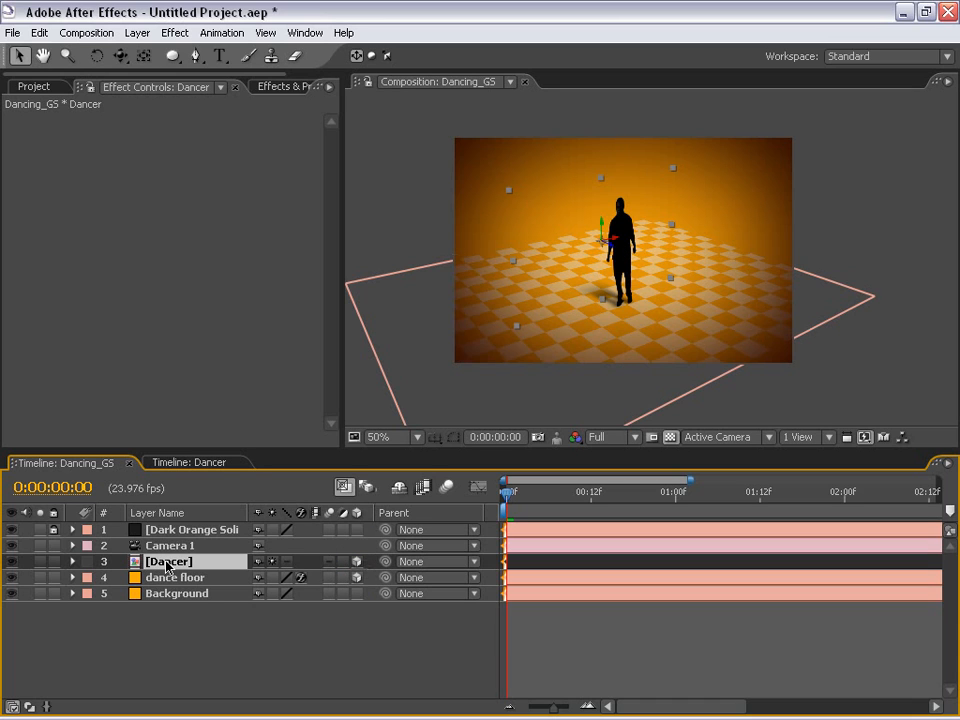
Step: Inspect the layers inside the Dancer composition, and view the dancer in Dancing_GS at 100% magnification
left_click(197, 463)
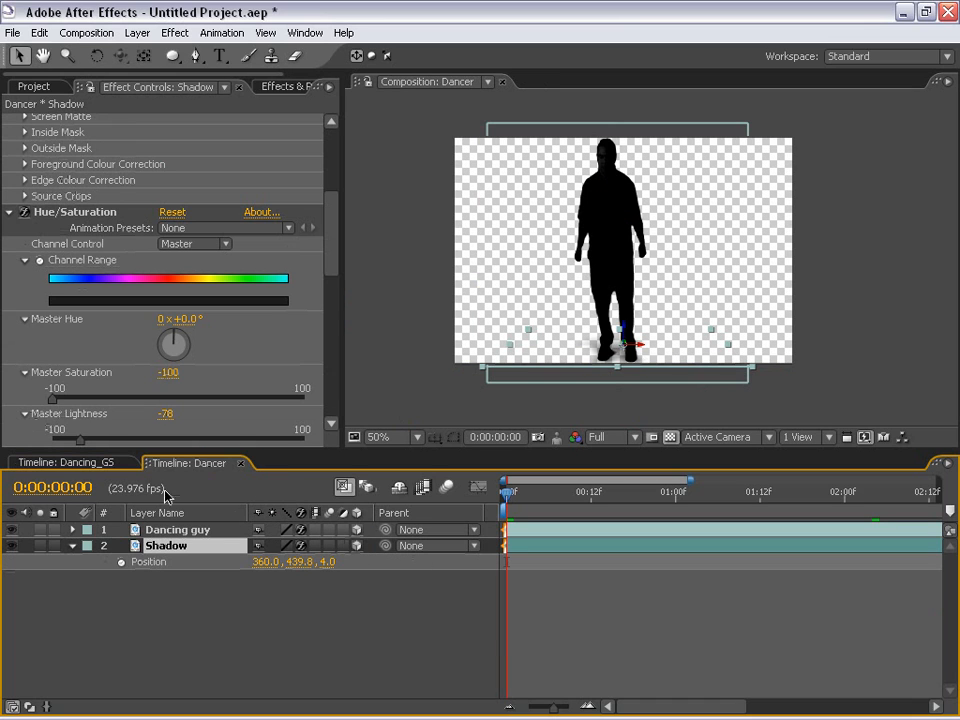
left_click(96, 462)
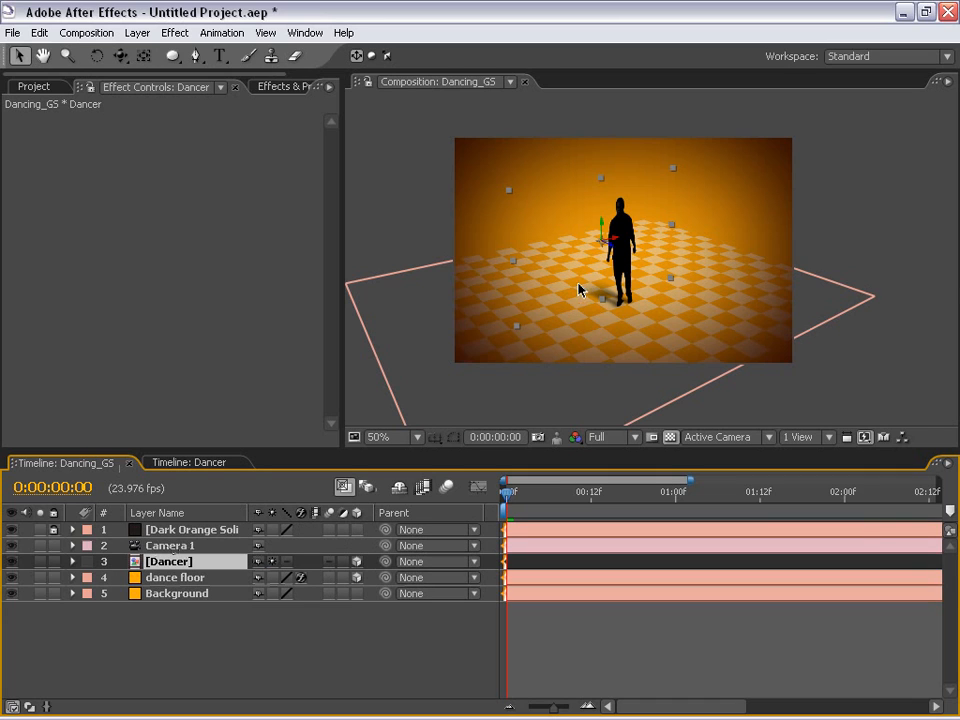
key("period")
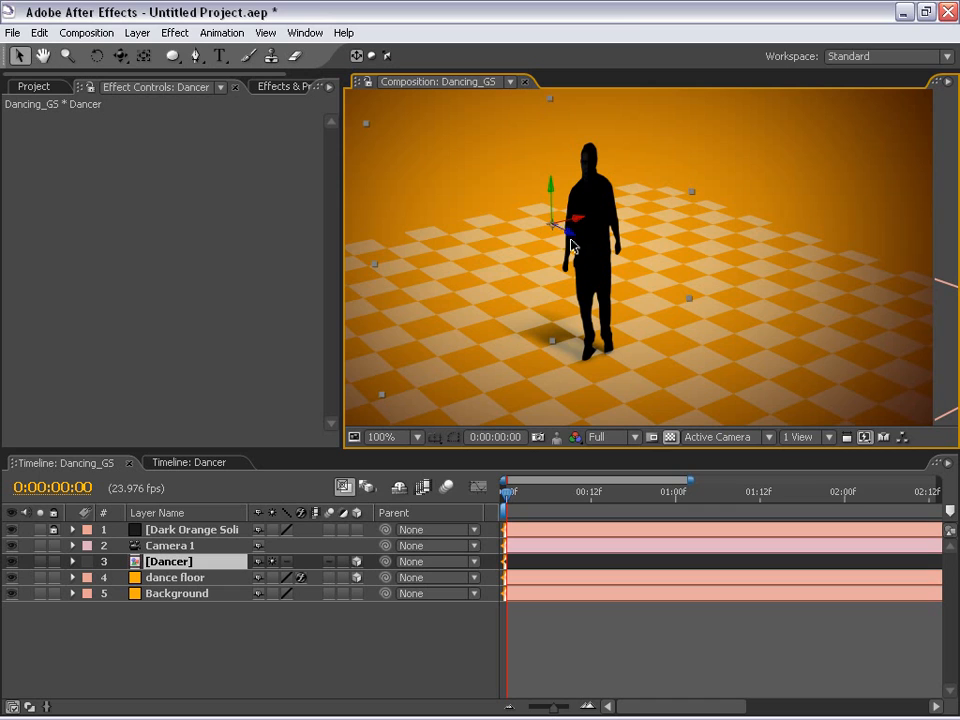
Step: Move the Dancer layer farther back on the checkered floor along its Z axis
left_click_drag(571, 244, 435, 118)
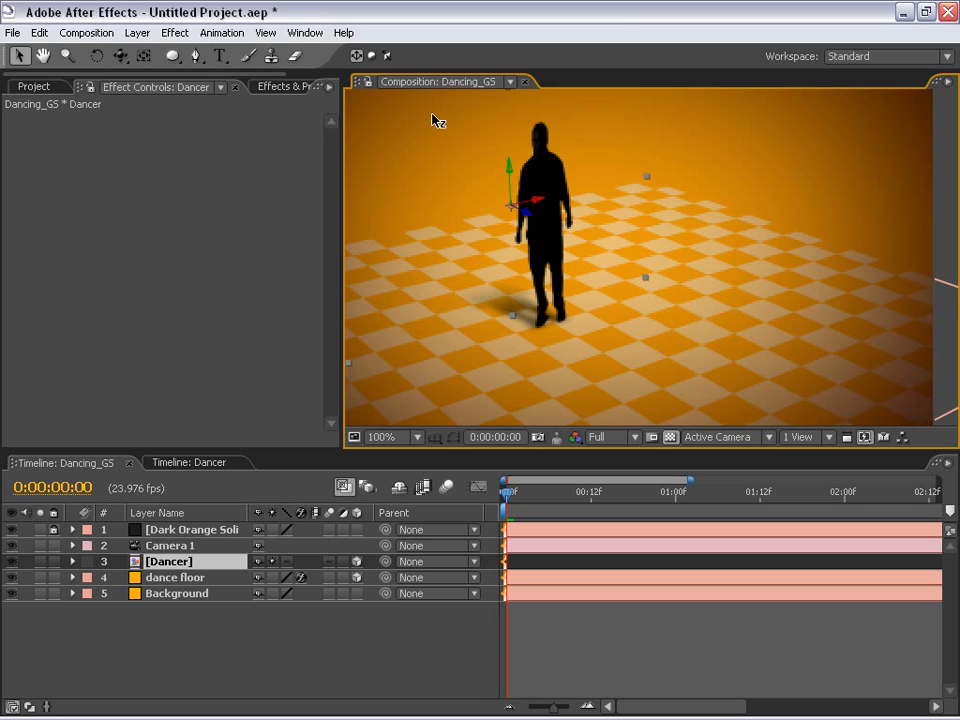
left_click(121, 57)
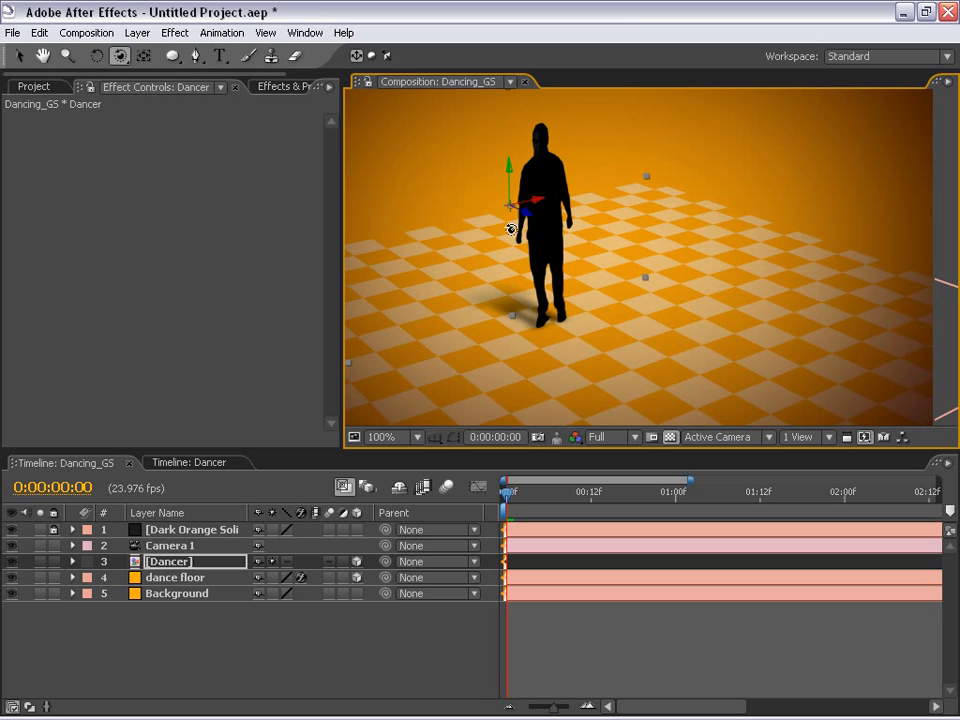
mouse_move(511, 229)
left_mouse_down()
mouse_move(724, 238)
mouse_move(514, 229)
left_mouse_up()
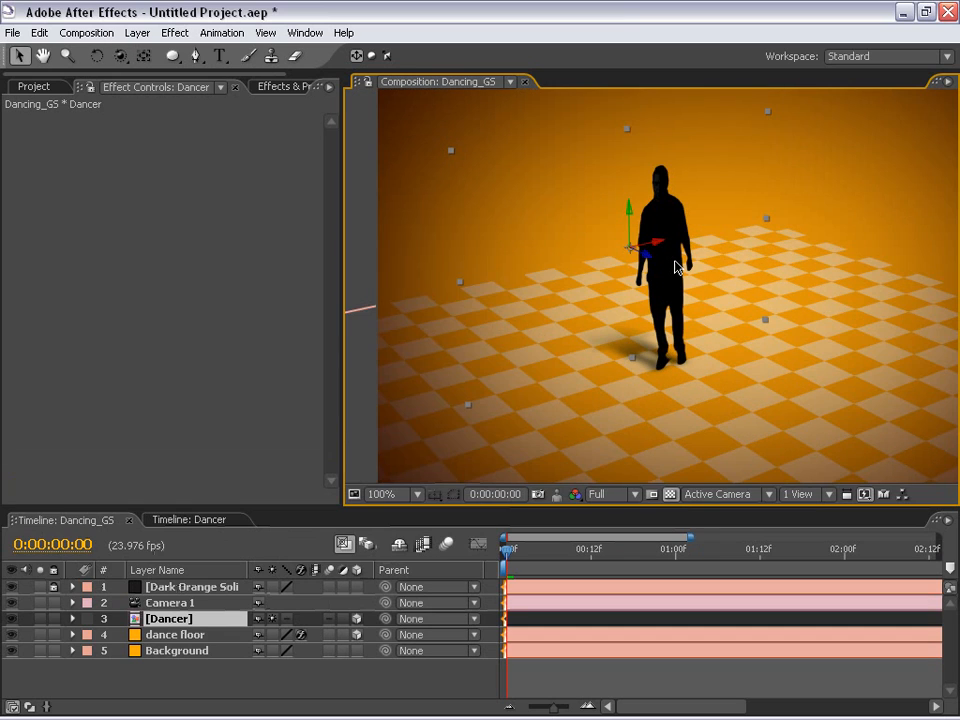
scroll(676, 267, "down", 2)
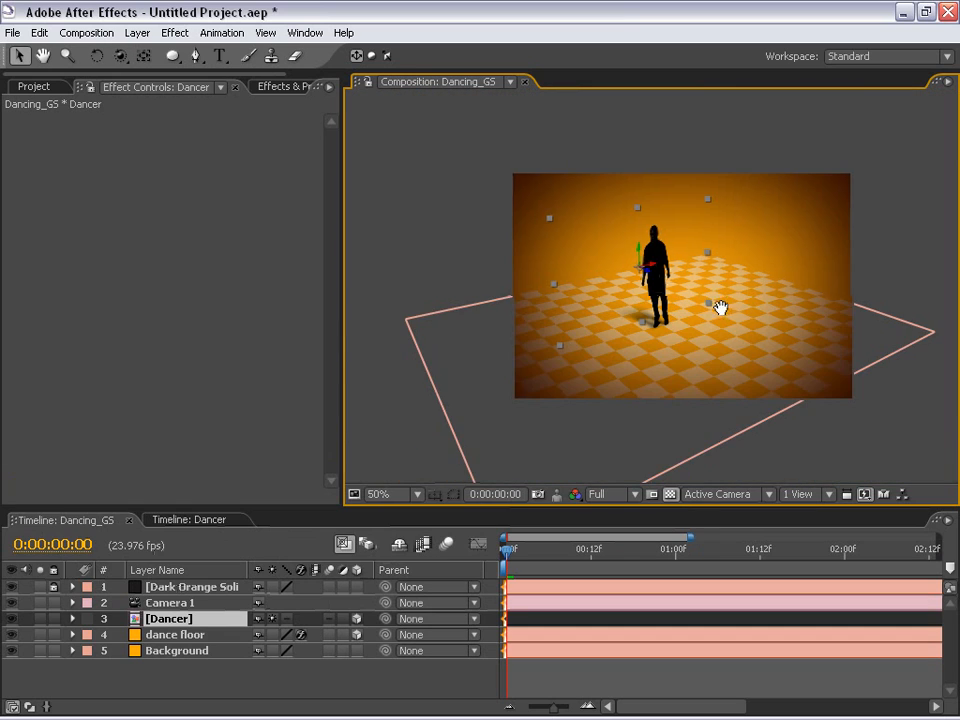
Step: Duplicate the Dancer layer and move the copy along the X axis to stand right of the original dancer
left_click(560, 653)
left_click(536, 621)
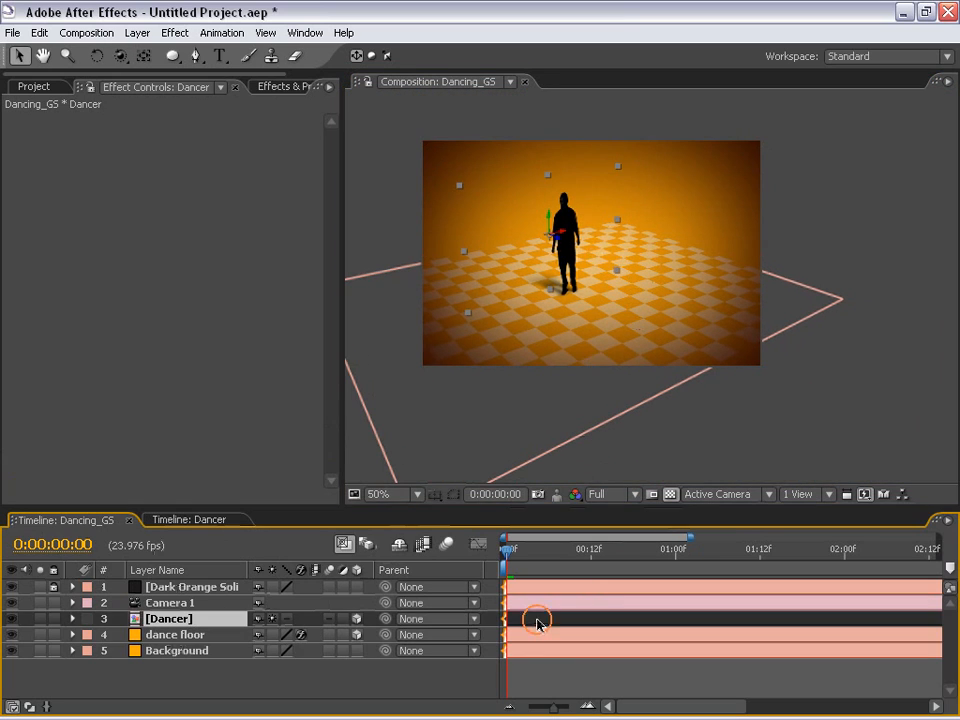
key("ctrl+d")
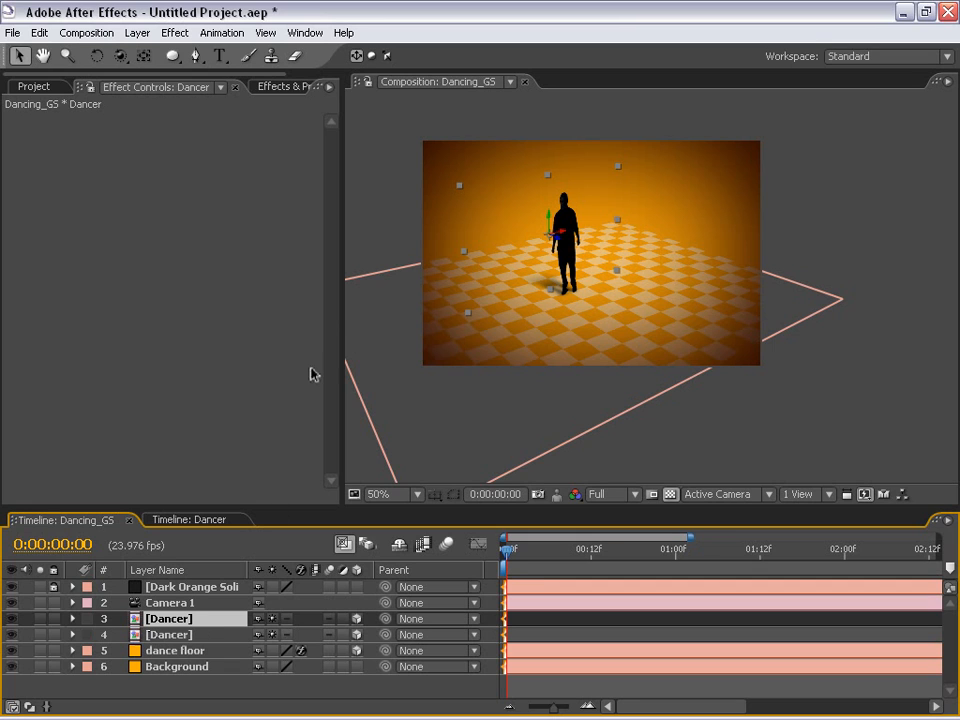
scroll(604, 324, "up", 2)
left_click_drag(604, 324, 620, 333)
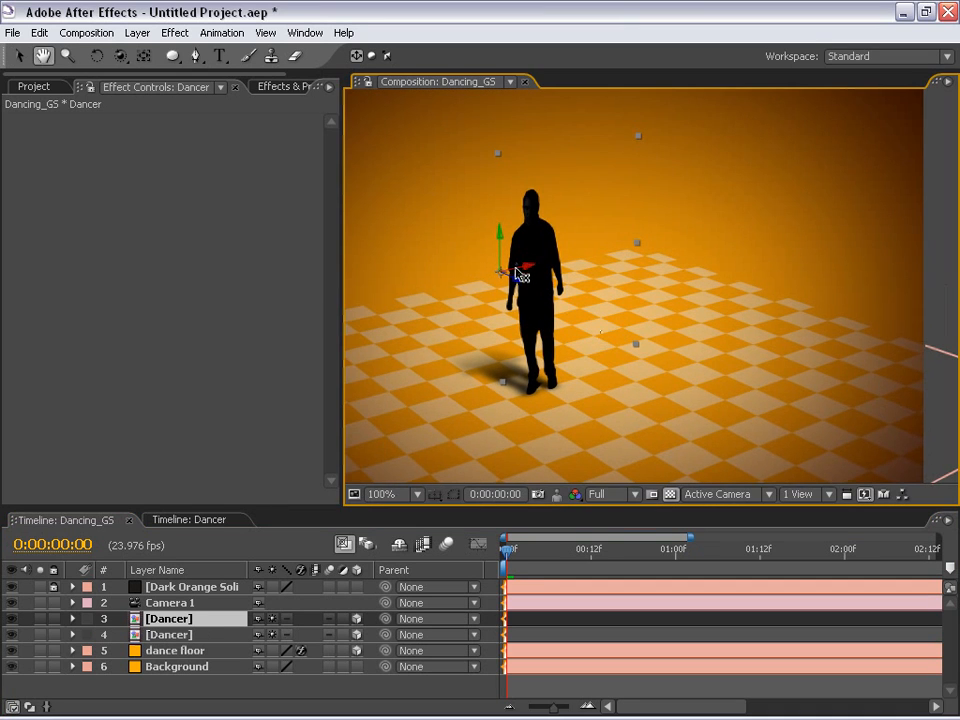
left_click_drag(520, 272, 705, 255)
key("v")
Step: Duplicate the Dancer layer twice more, moving one copy back along Z and the next one left along X beside the others
key("ctrl+d")
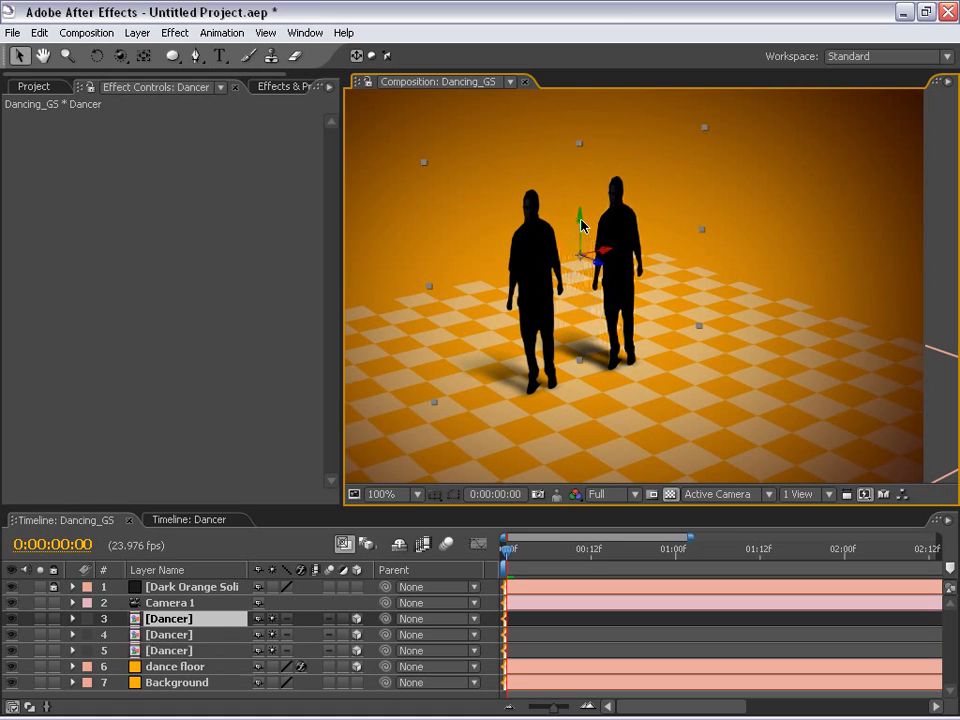
left_click_drag(601, 268, 418, 178)
left_click(171, 618)
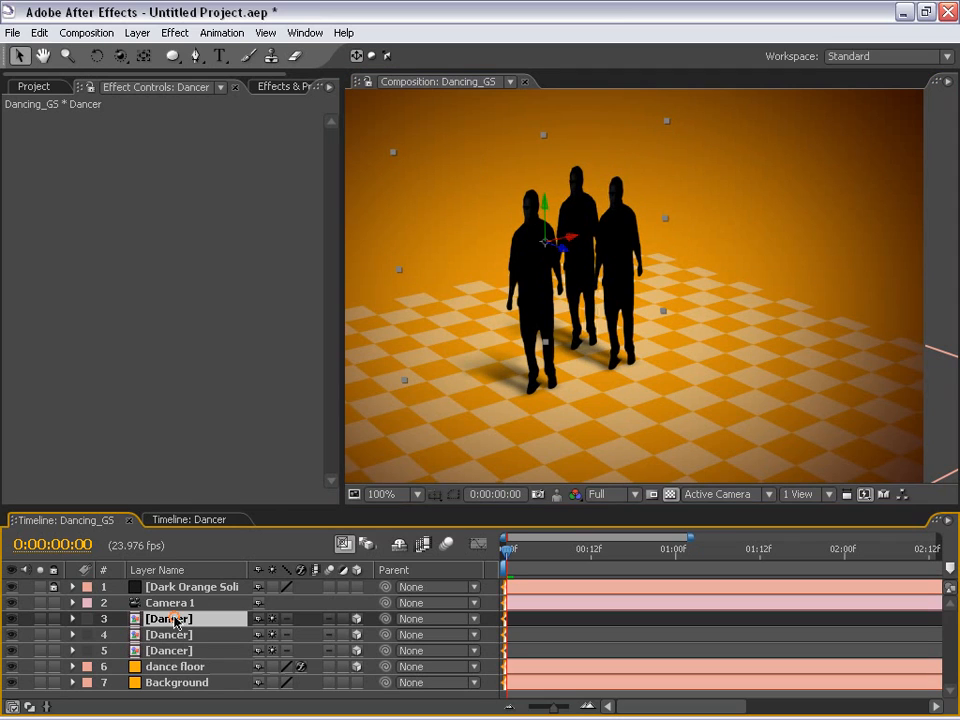
key("ctrl+d")
left_click_drag(562, 245, 354, 302)
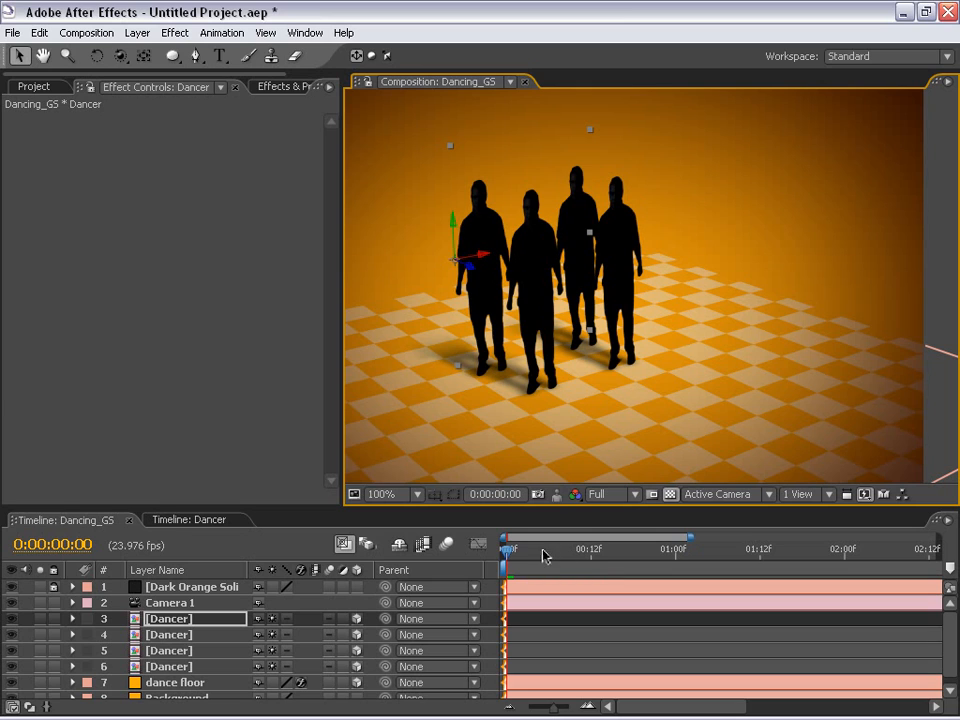
Step: Examine the group of four dancers and their shadows at 50% and 100% magnification
scroll(593, 316, "down", 2)
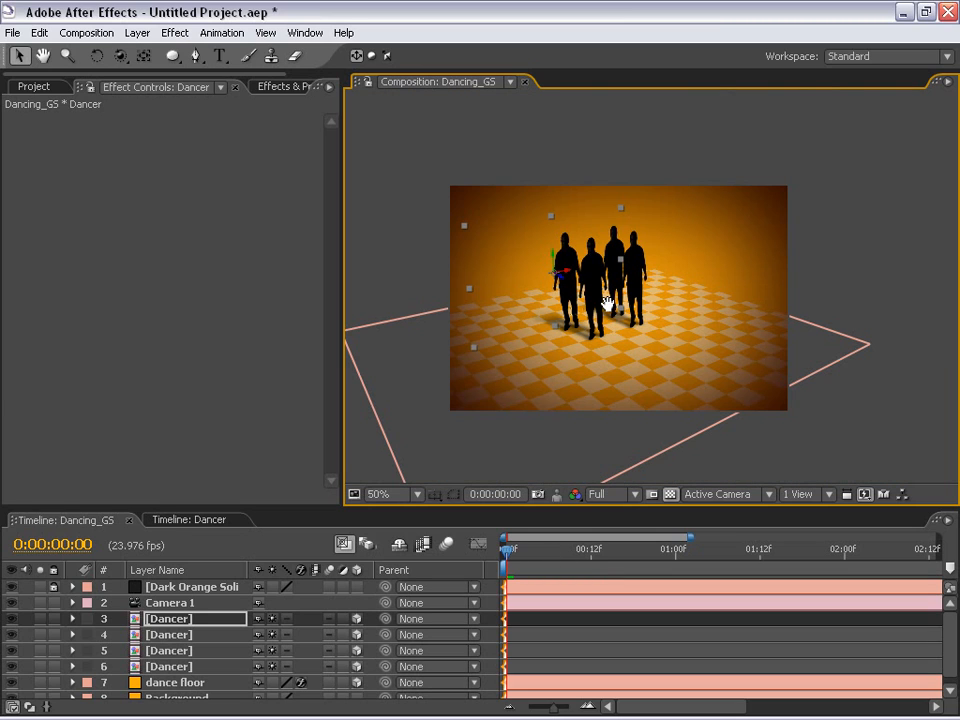
scroll(551, 289, "up", 2)
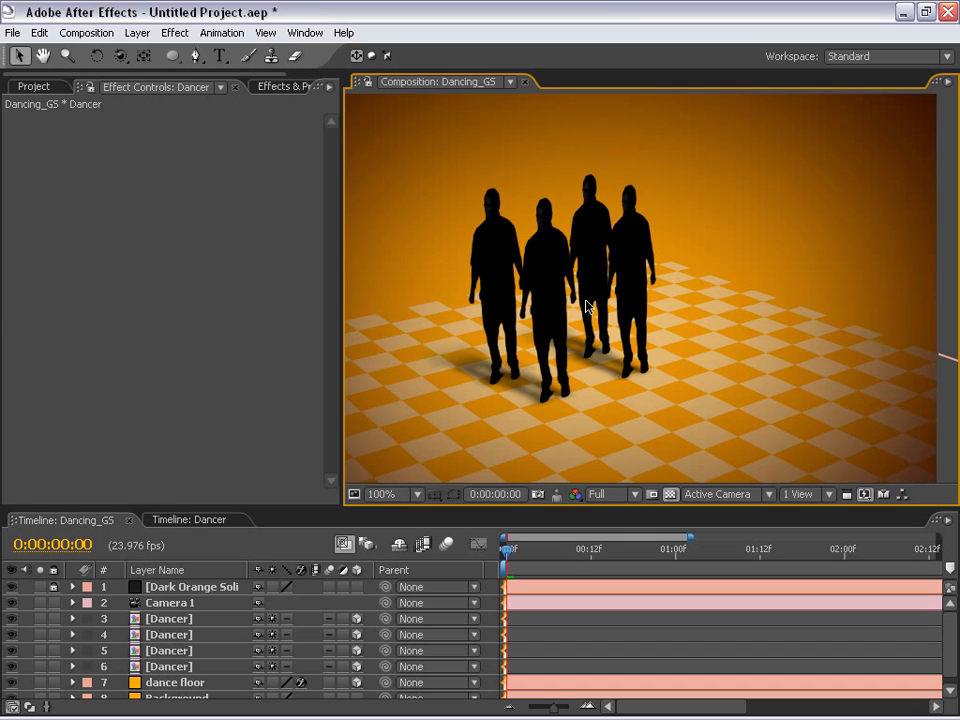
scroll(555, 300, "down", 2)
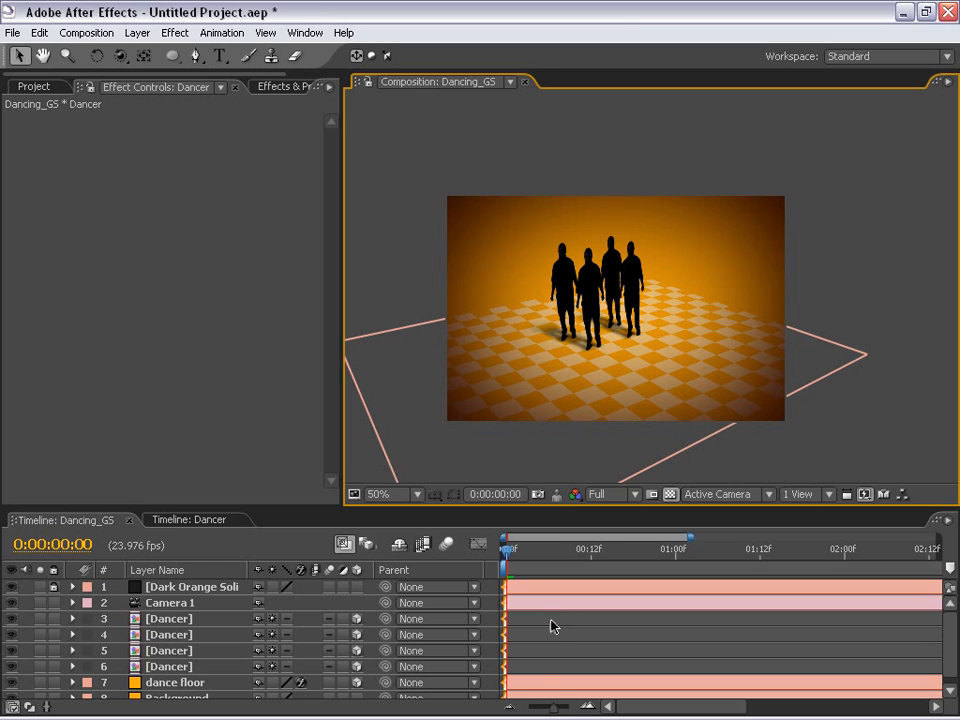
left_click(551, 620)
left_click(540, 669, "shift")
left_click(838, 204)
scroll(592, 292, "up", 2)
left_click(510, 485)
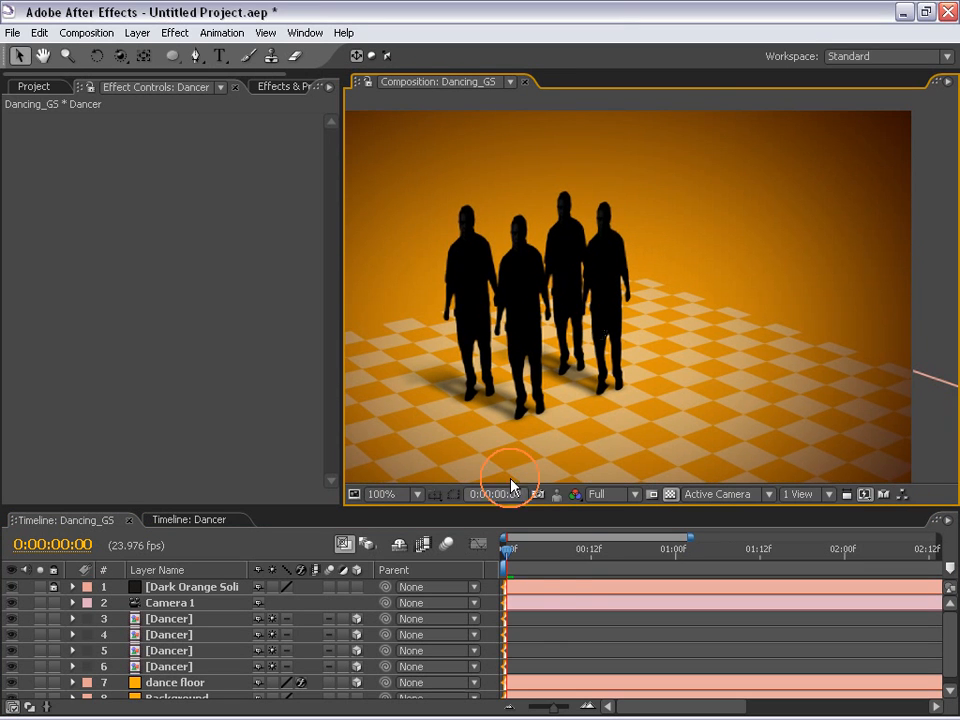
Step: Move Dancer layer 6 forward along Z and Dancer layer 5 farther right along X to spread the group
left_click(168, 666)
left_click_drag(510, 313, 630, 405)
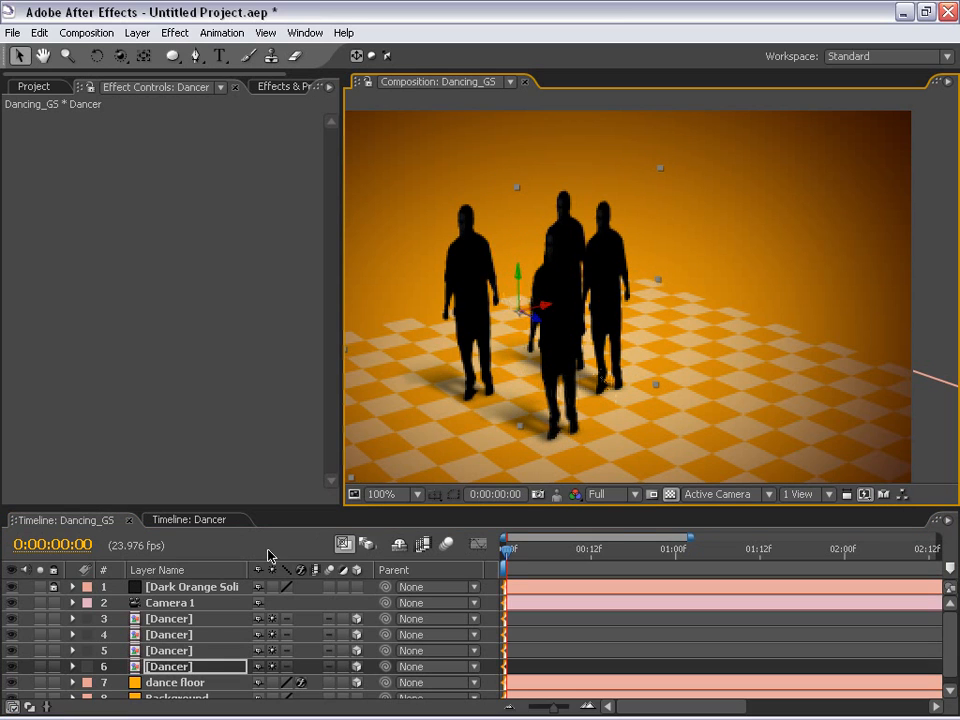
left_click(482, 316)
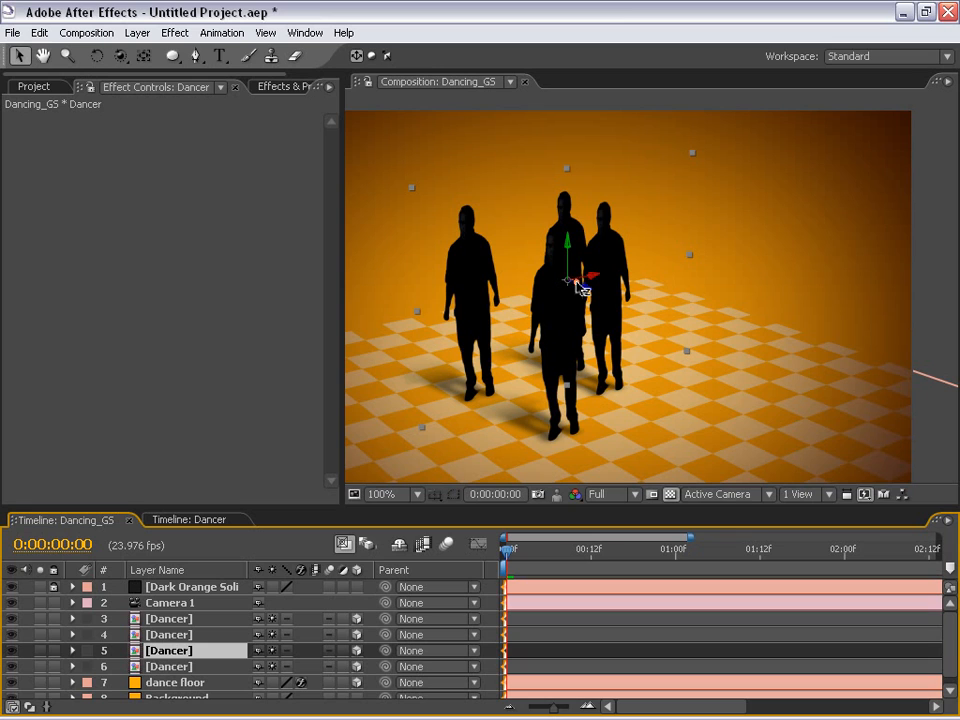
left_click_drag(576, 283, 648, 258)
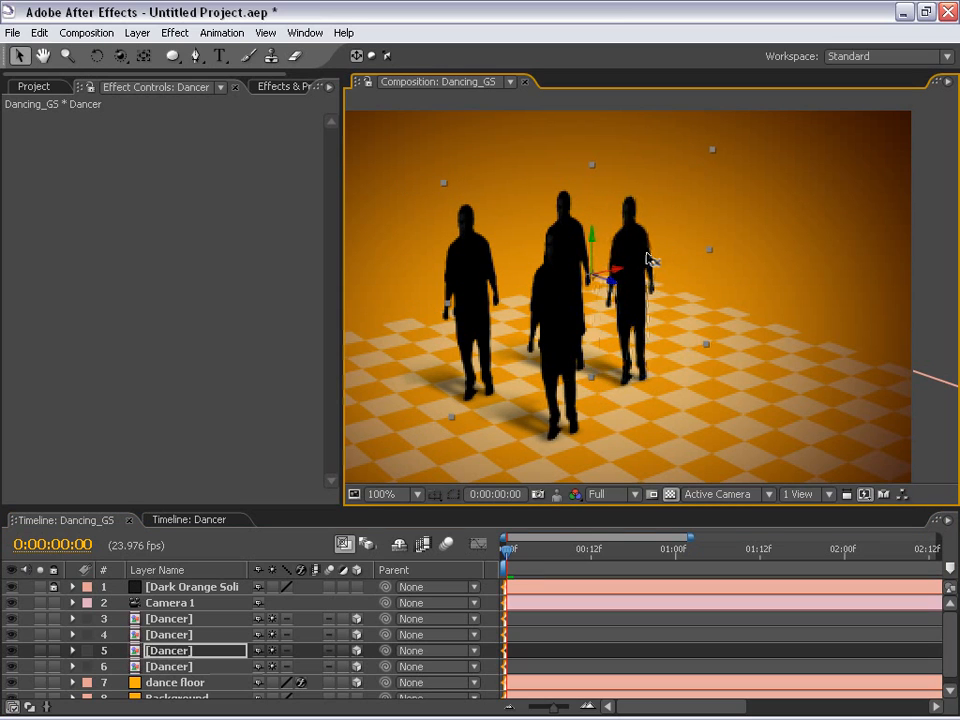
Step: Move Dancer layer 4 farther back and left on the floor, and Dancer layer 3 farther left along X
left_click(176, 635)
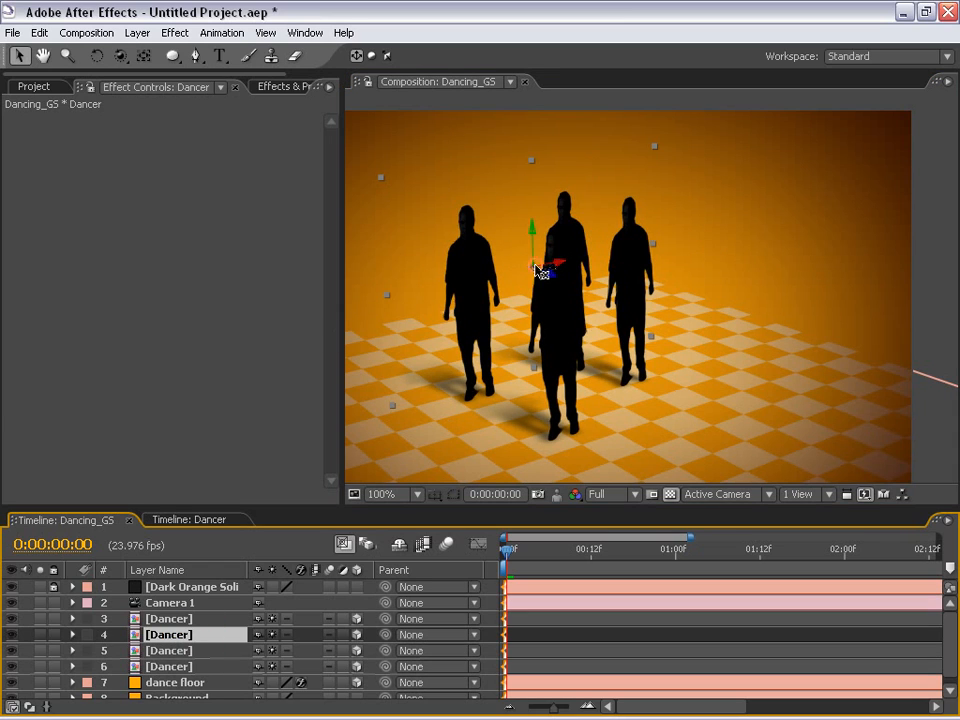
left_click_drag(540, 272, 486, 255)
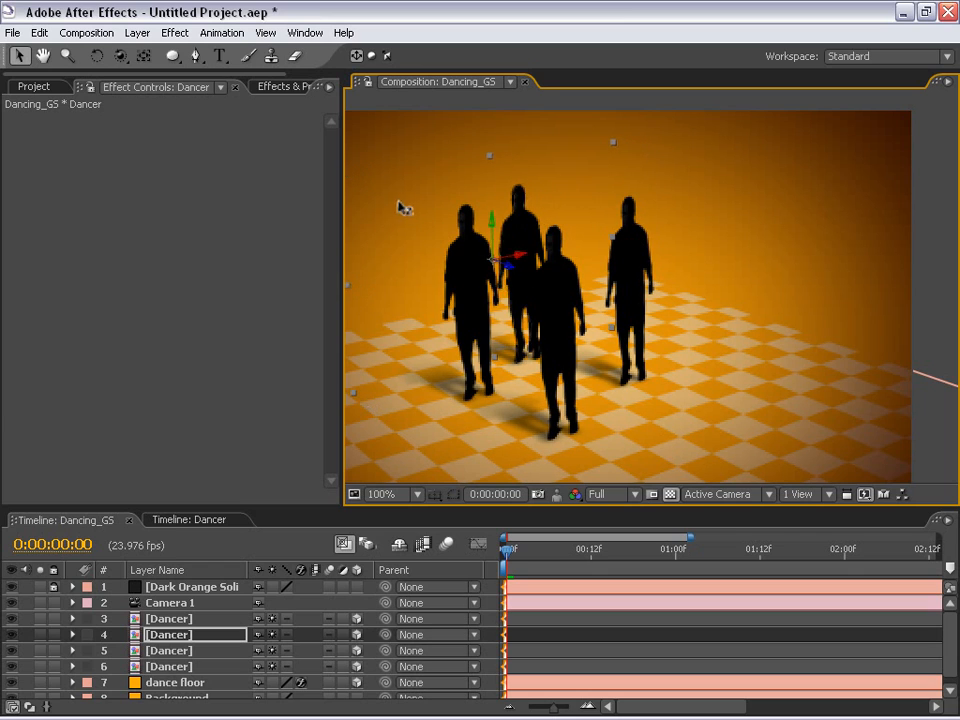
left_click_drag(399, 204, 370, 173)
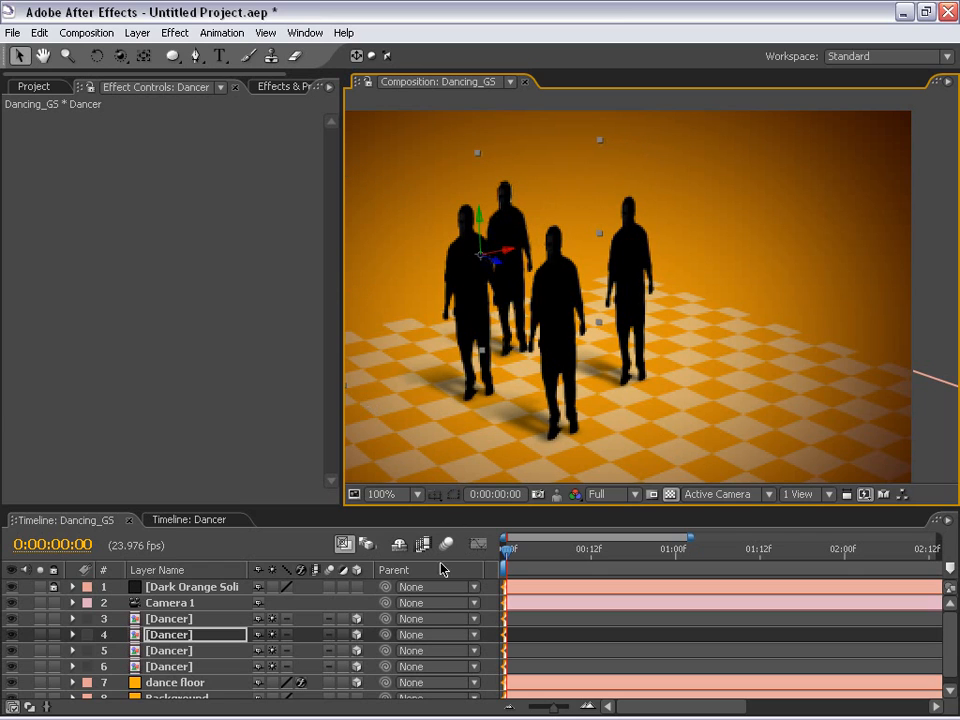
left_click(168, 619)
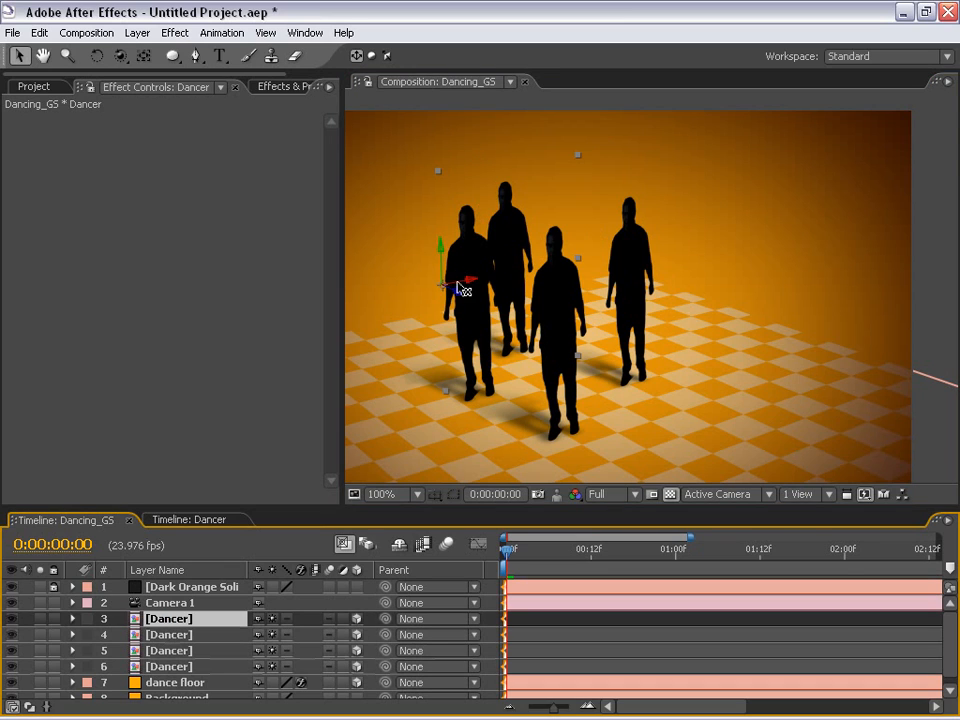
left_click_drag(453, 283, 388, 297)
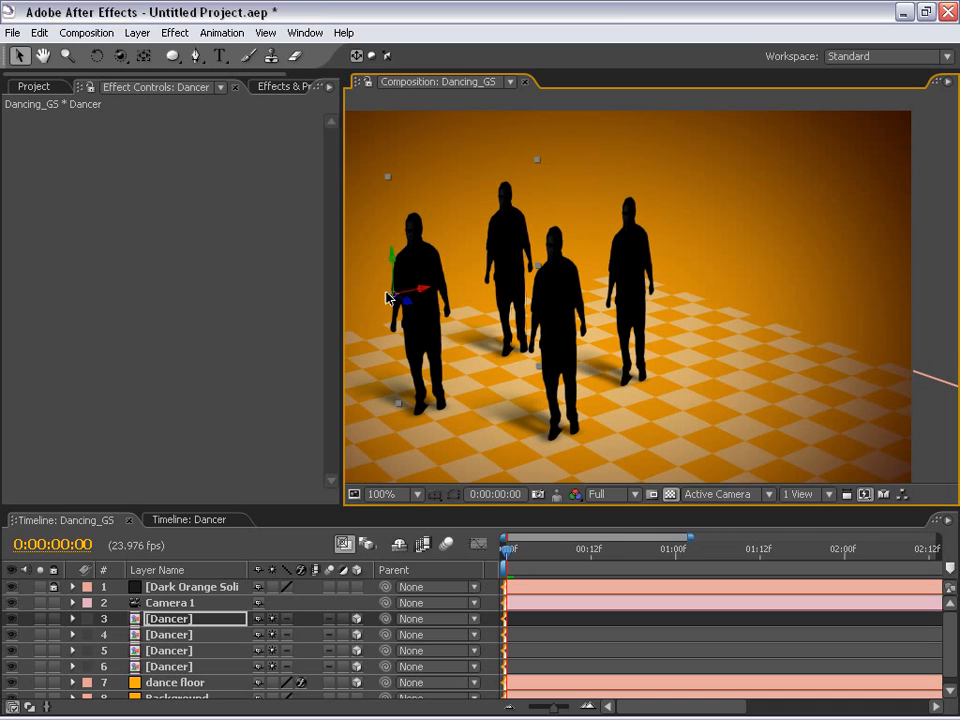
Step: Examine the spacing and shadows of the four spread-out dancers at 100% and 50% magnification
left_click_drag(516, 290, 578, 276)
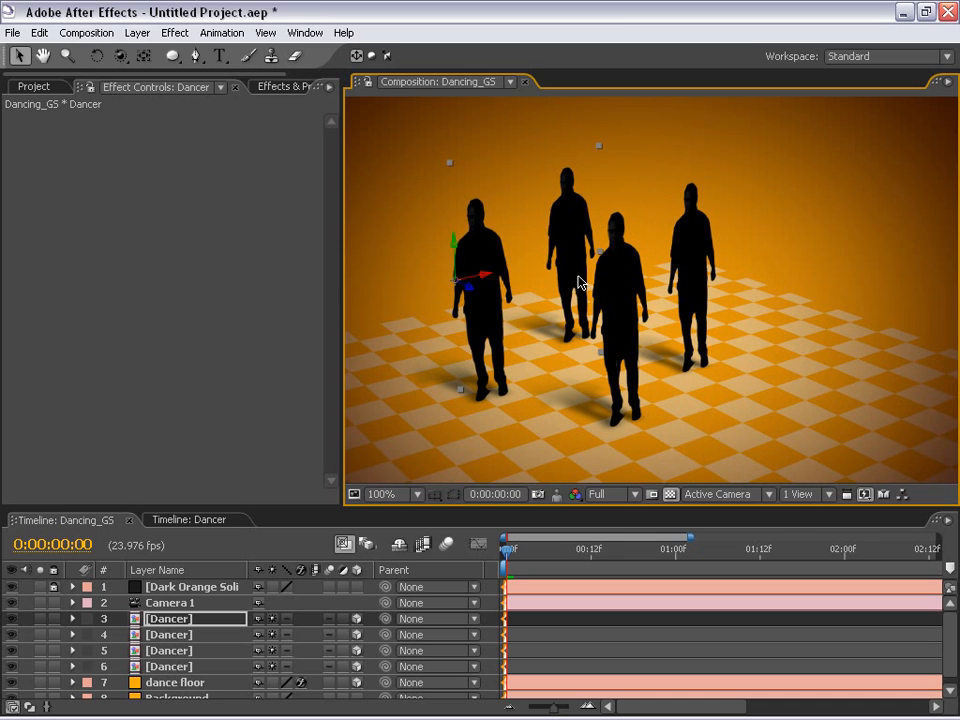
left_click_drag(578, 283, 630, 367)
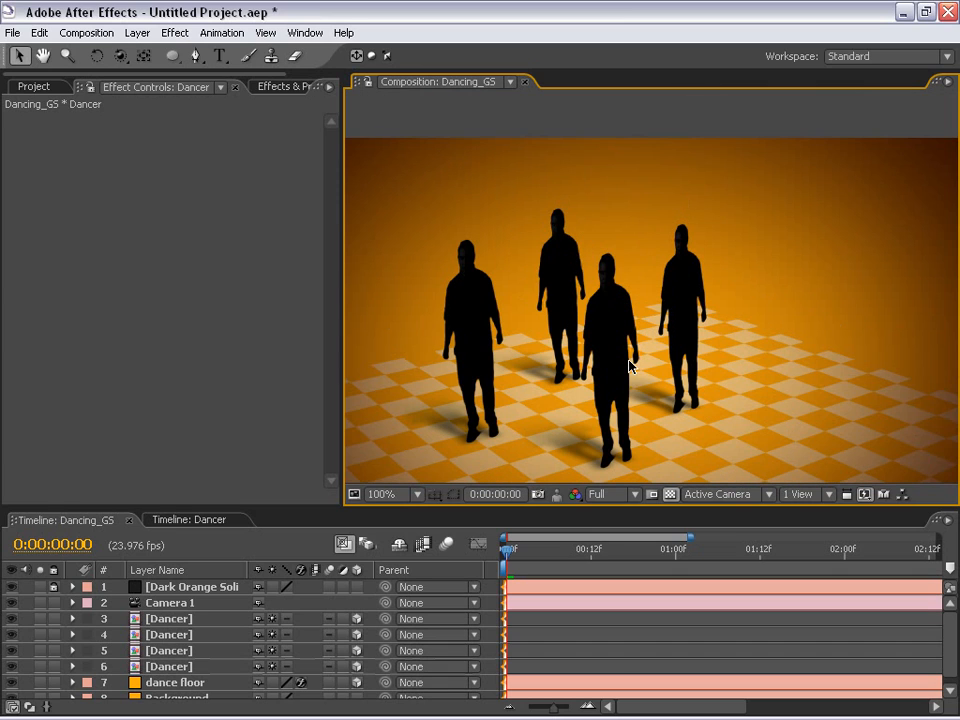
key("h")
scroll(643, 274, "down", 1)
scroll(643, 274, "up", 1)
left_click_drag(626, 274, 645, 322)
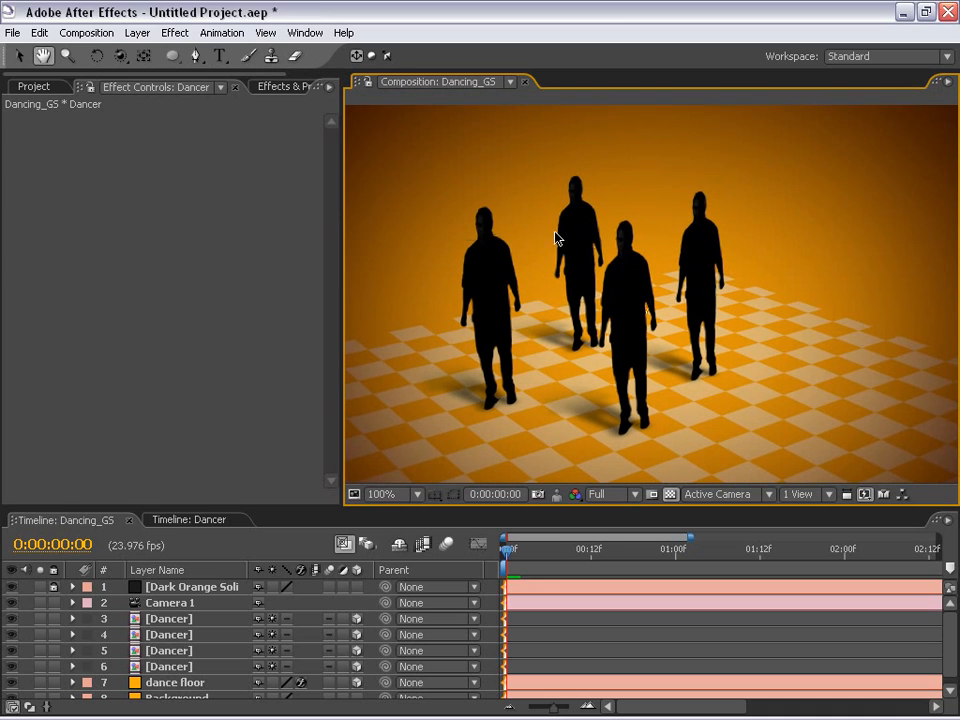
scroll(597, 378, "down", 1)
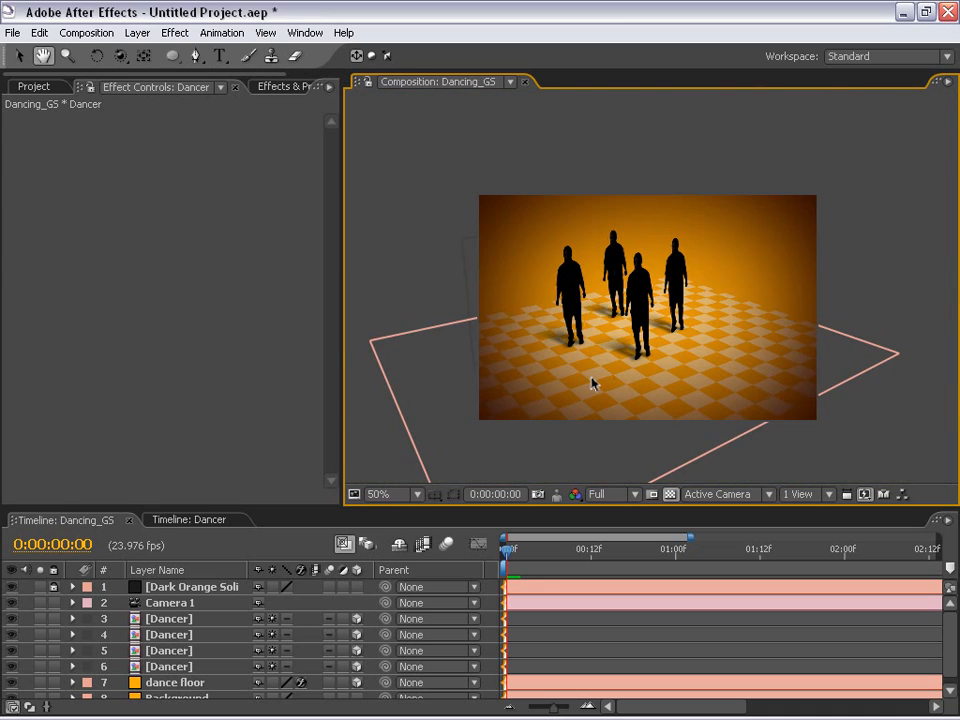
scroll(594, 381, "up", 1)
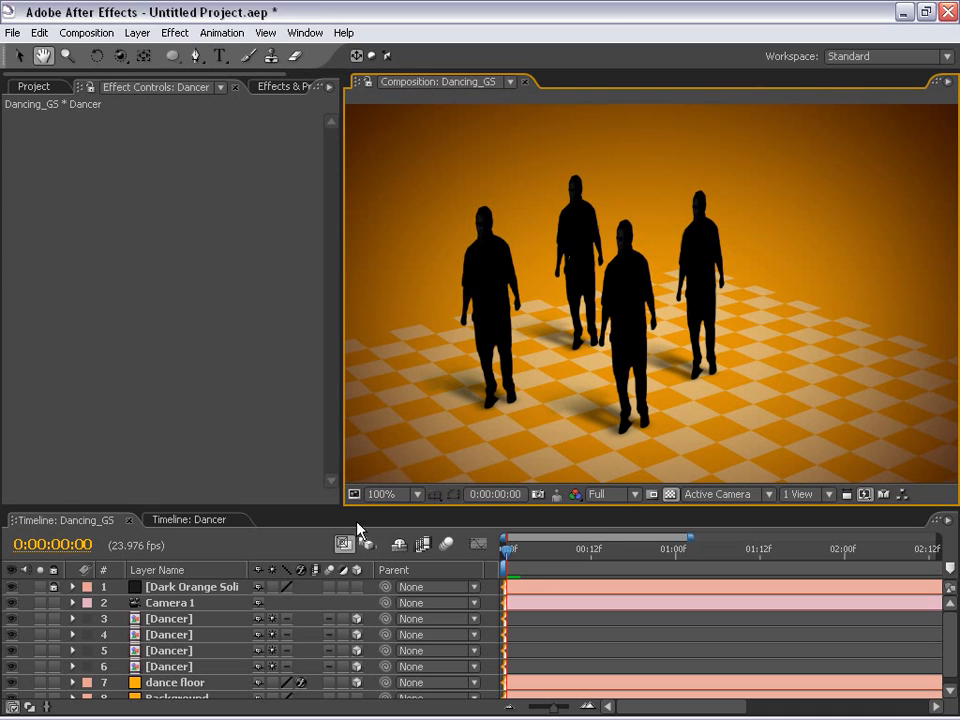
Step: Enlarge the timeline area to fit all eight layers, and view the composition at 50% magnification
key("grave")
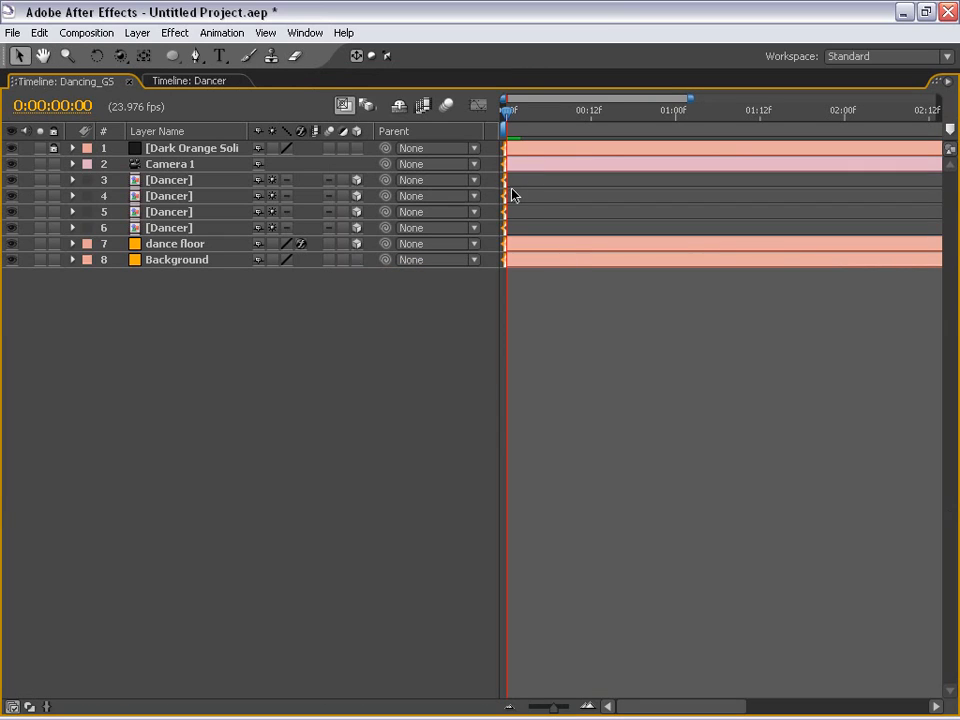
key("grave")
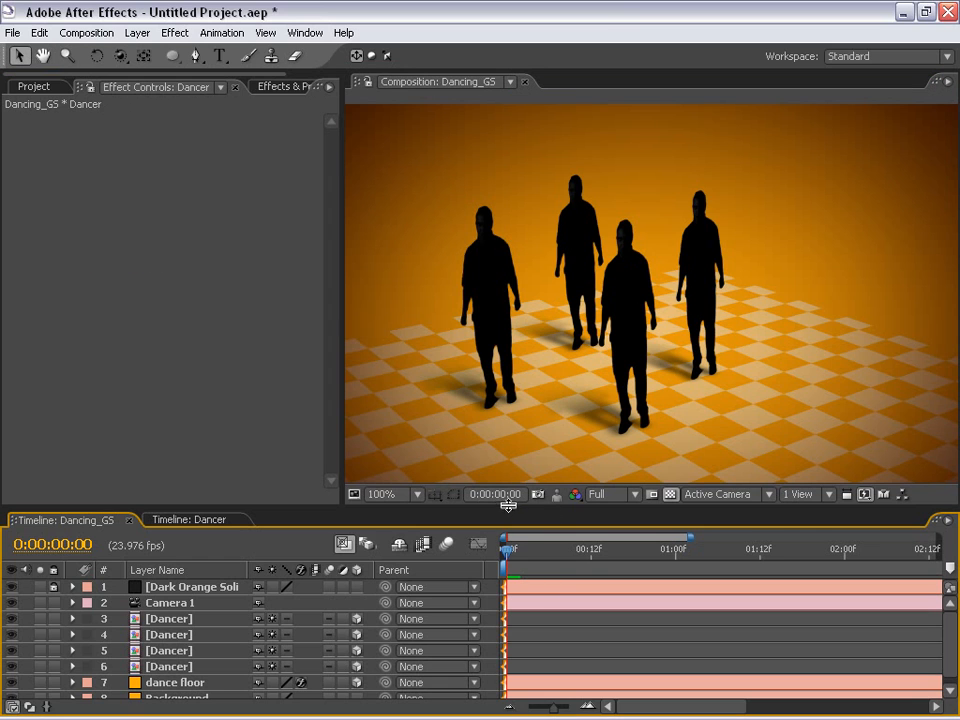
left_click_drag(508, 505, 508, 455)
scroll(647, 279, "down", 1)
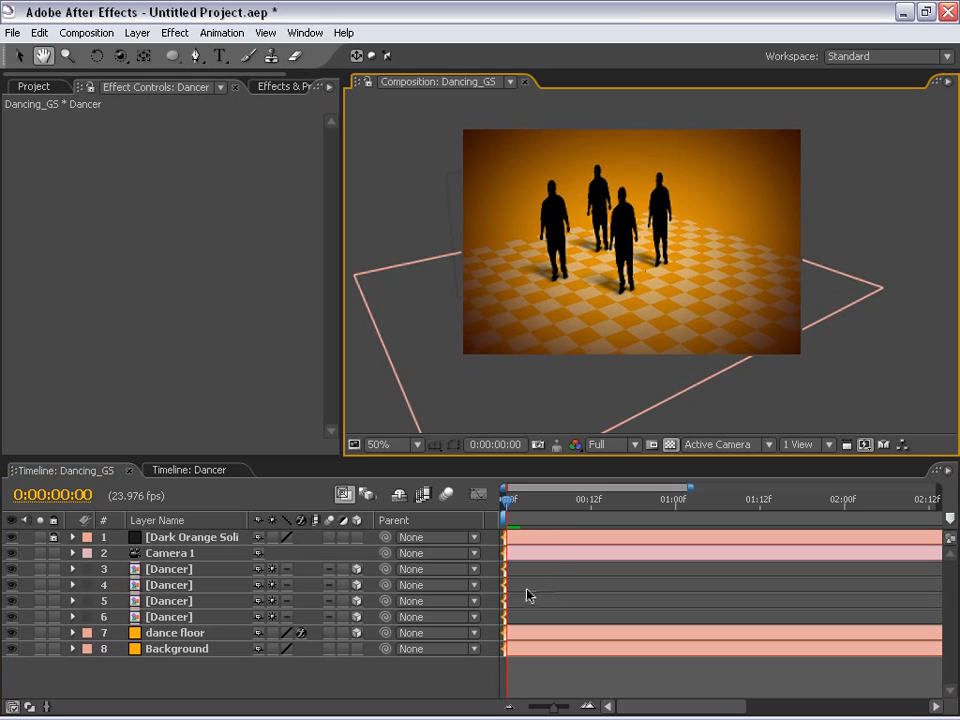
Step: Shift Dancer layers 4 and 5 earlier in time by different amounts, with the whole timeline duration in view
left_click(546, 588)
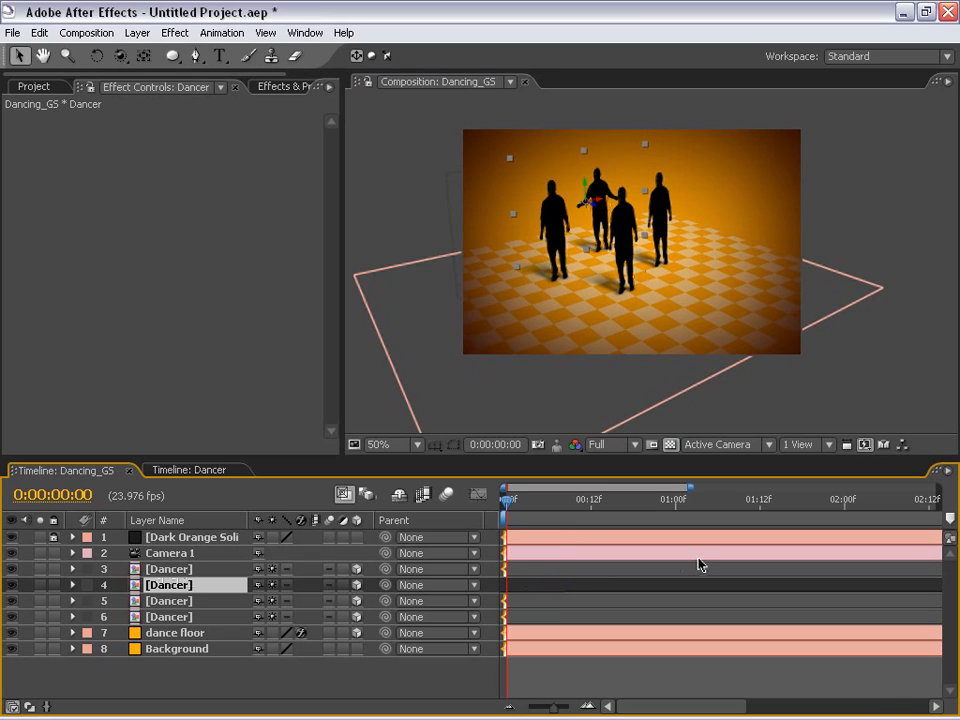
key("minus")
key("minus")
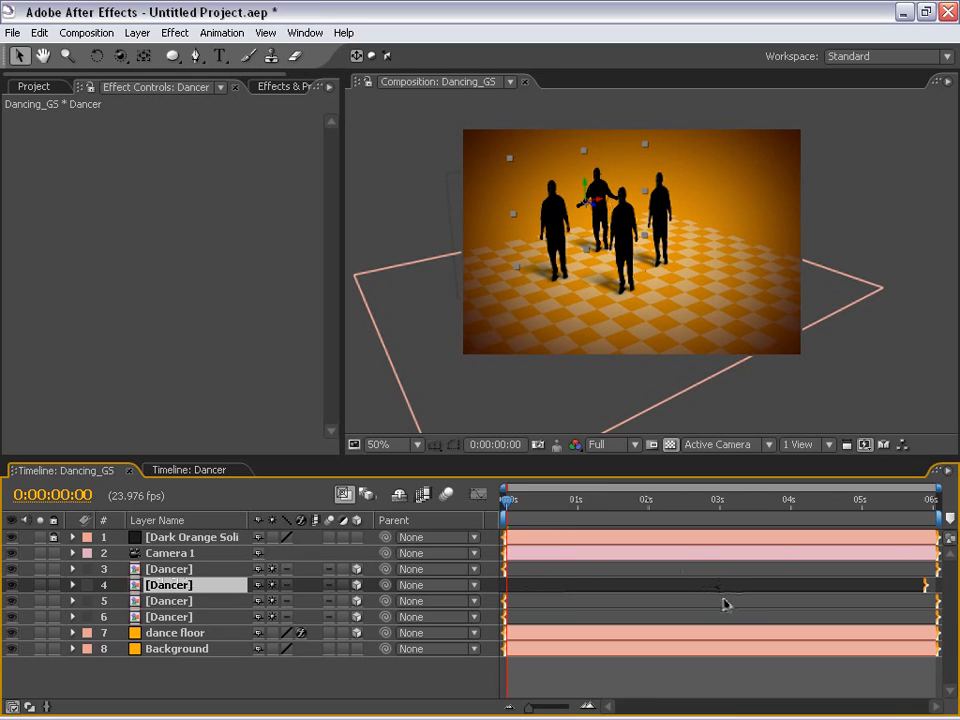
left_click(716, 603)
left_click_drag(720, 591, 707, 589)
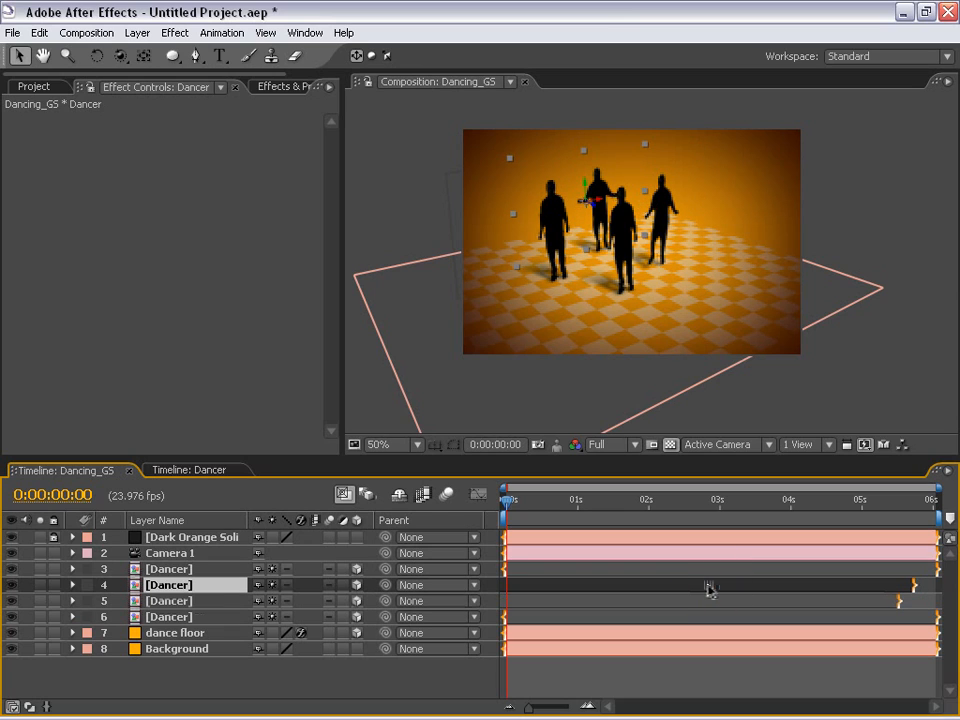
Step: Shift Dancer layer 6 earliest in time and offset Dancer layers 5 and 4 further by smaller amounts
left_click_drag(756, 615, 693, 618)
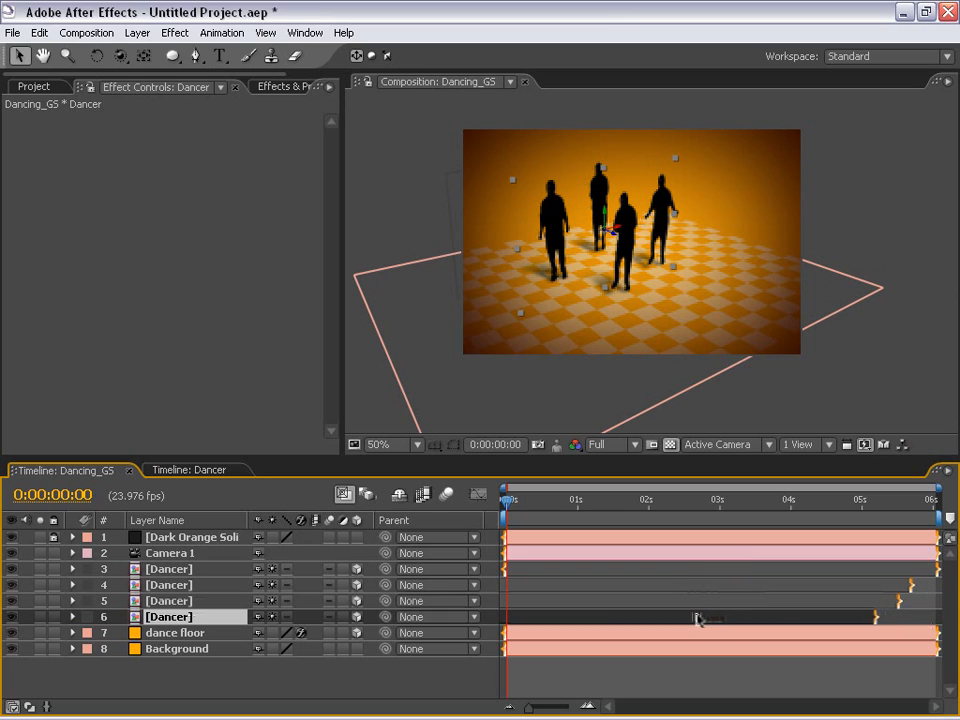
left_click_drag(792, 601, 778, 601)
left_click_drag(786, 585, 777, 584)
left_click(765, 617)
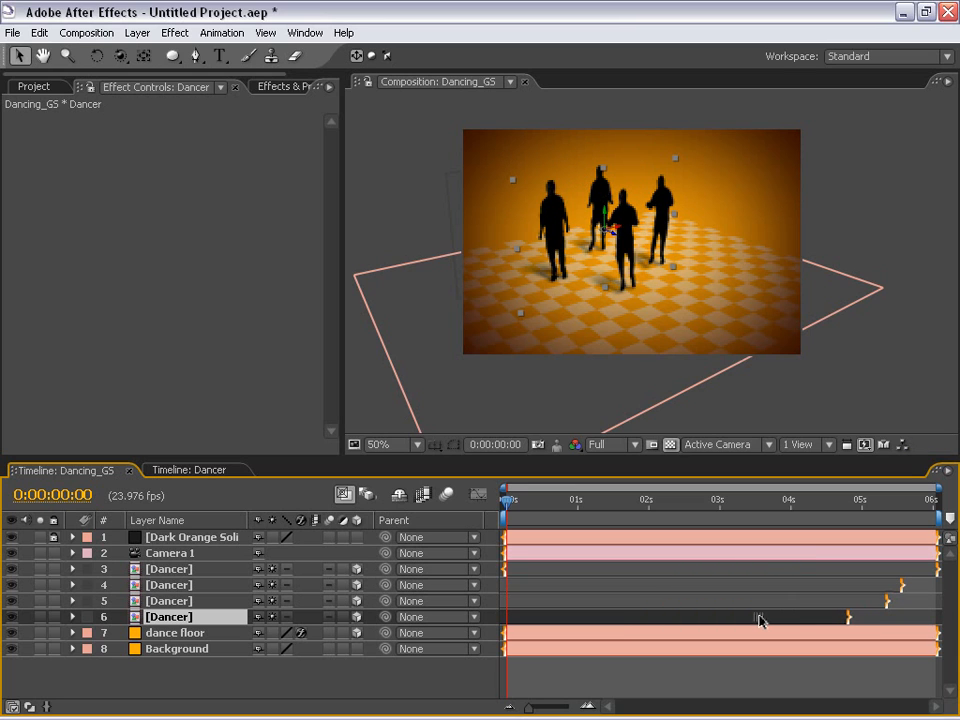
Step: At Camera 1's second keyframe, 0:00:02:13, orbit the camera until all four dancers stand fully in frame
left_click(523, 501)
left_click_drag(540, 511, 690, 505)
left_click(132, 553)
key("u")
key("equal")
key("equal")
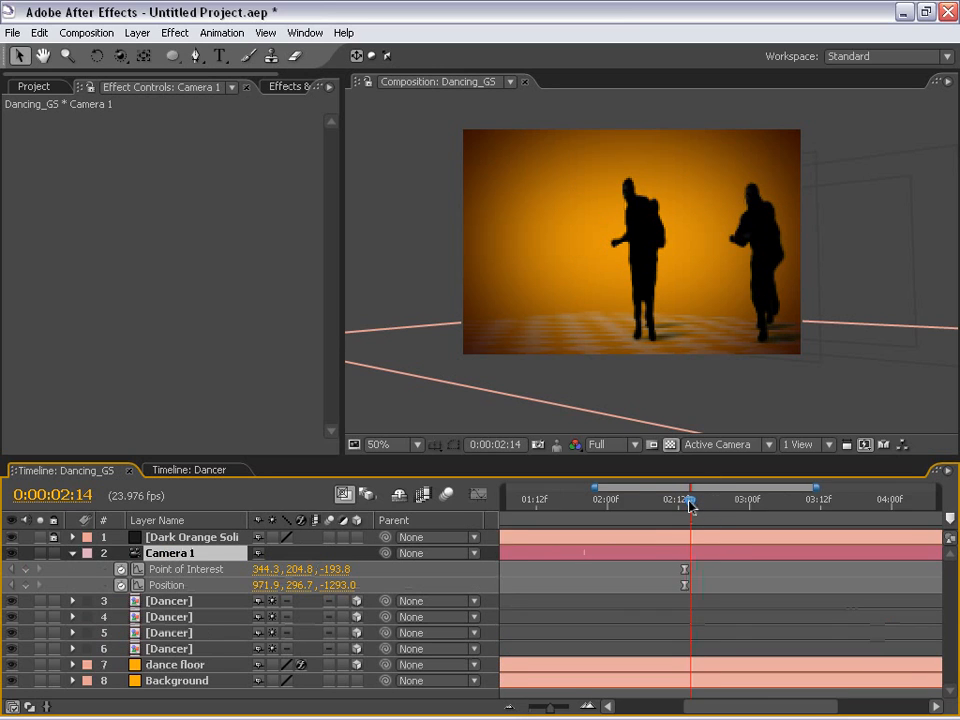
left_click_drag(688, 505, 668, 500)
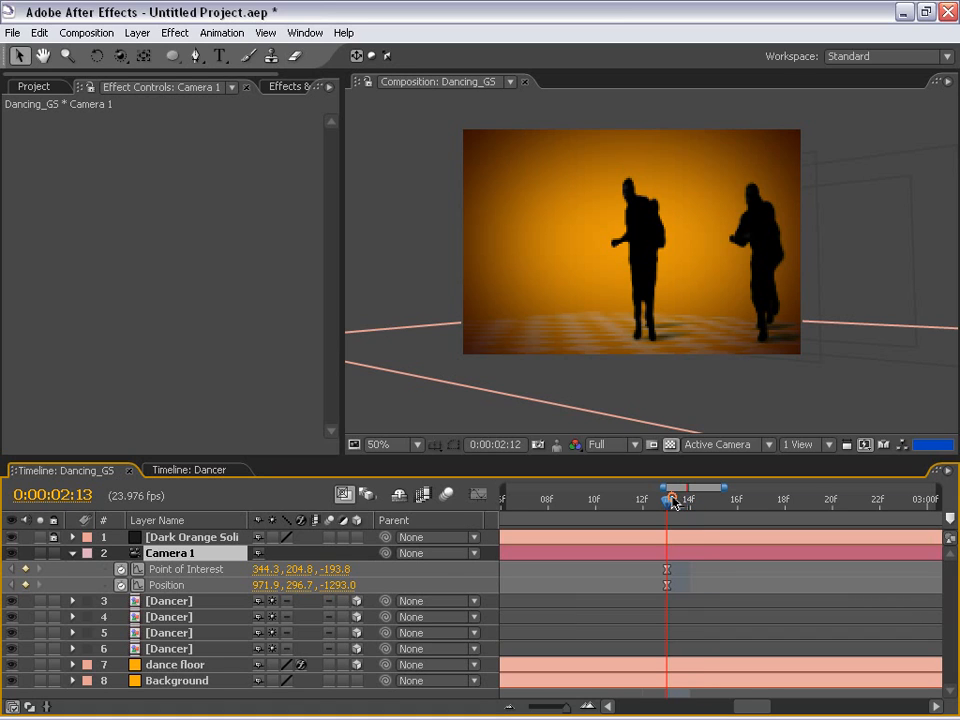
left_click(119, 57)
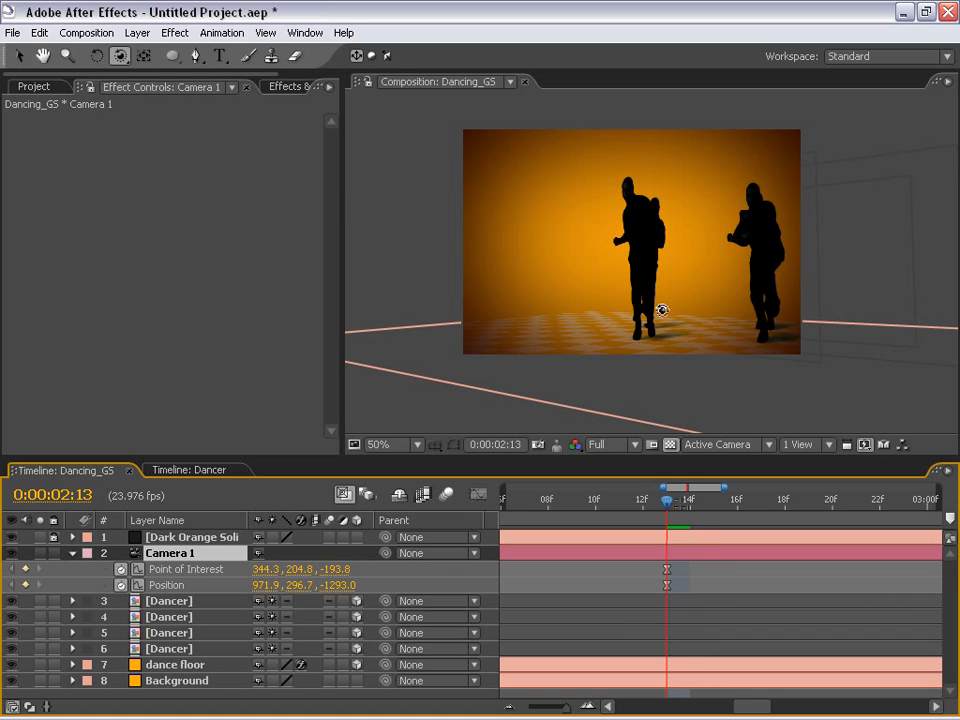
left_click_drag(660, 316, 705, 260)
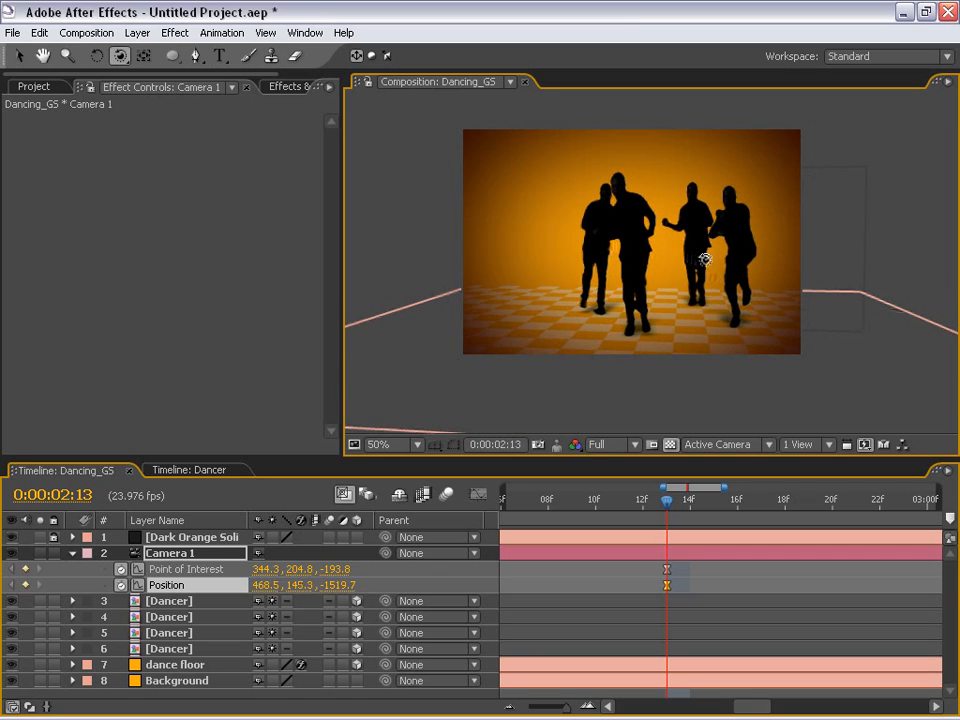
Step: Move Camera 1 closer to the dancers and raise the group in the frame, with camera position about 452, 193, -1294
left_click_drag(122, 60, 160, 75)
left_click_drag(665, 272, 614, 166)
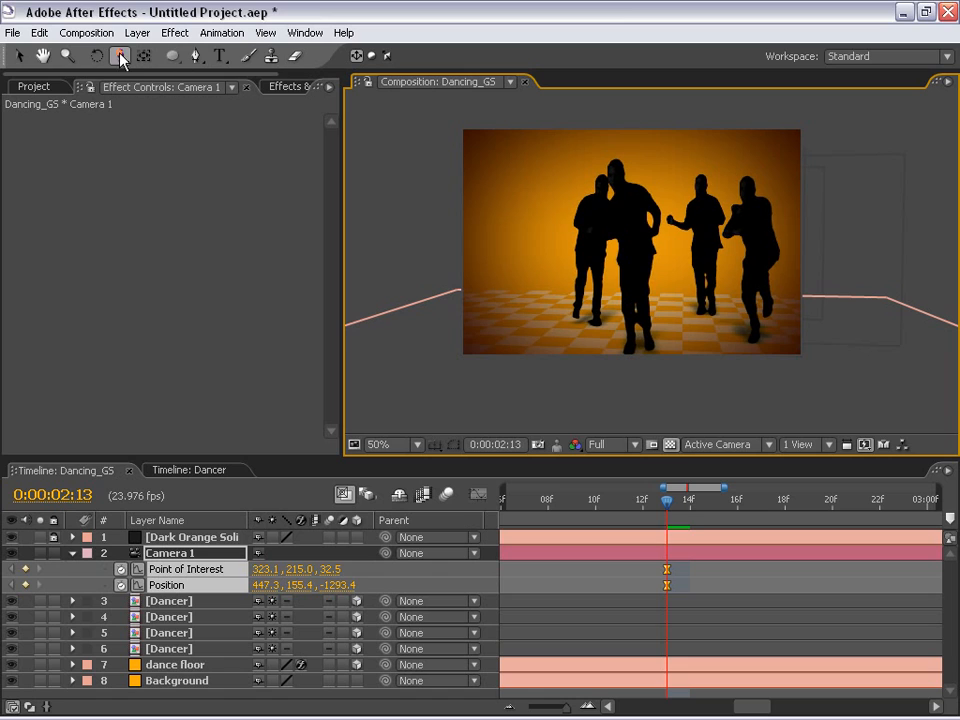
left_click_drag(122, 58, 150, 58)
left_click_drag(703, 266, 703, 255)
key("v")
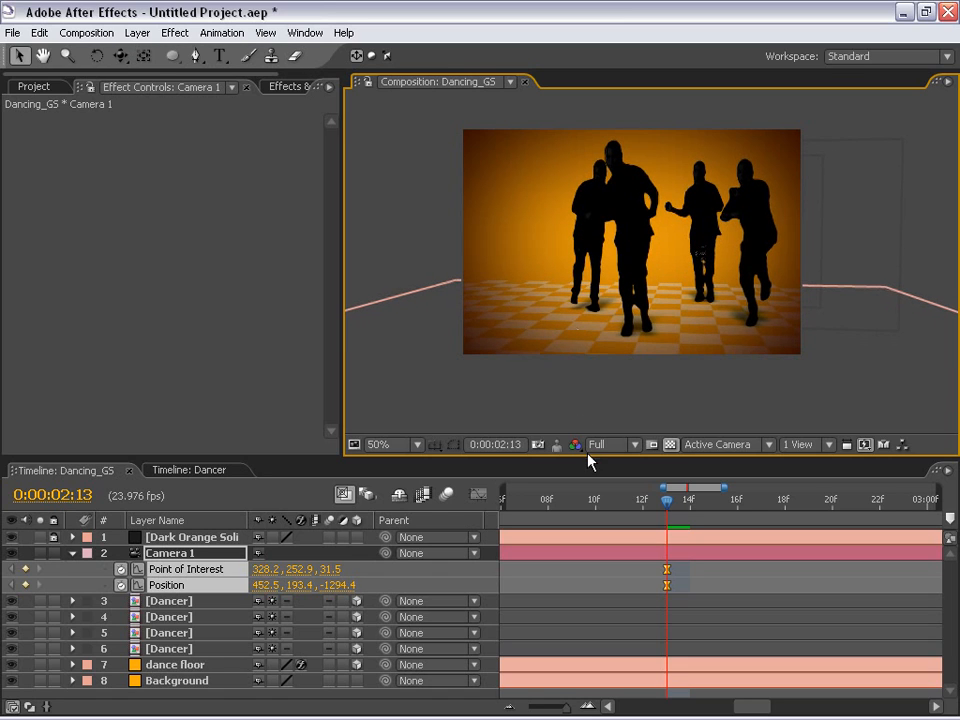
Step: Shorten the work area to end just past Camera 1's second keyframe and preview the camera move
key("minus")
key("minus")
key("minus")
left_click_drag(608, 506, 500, 512)
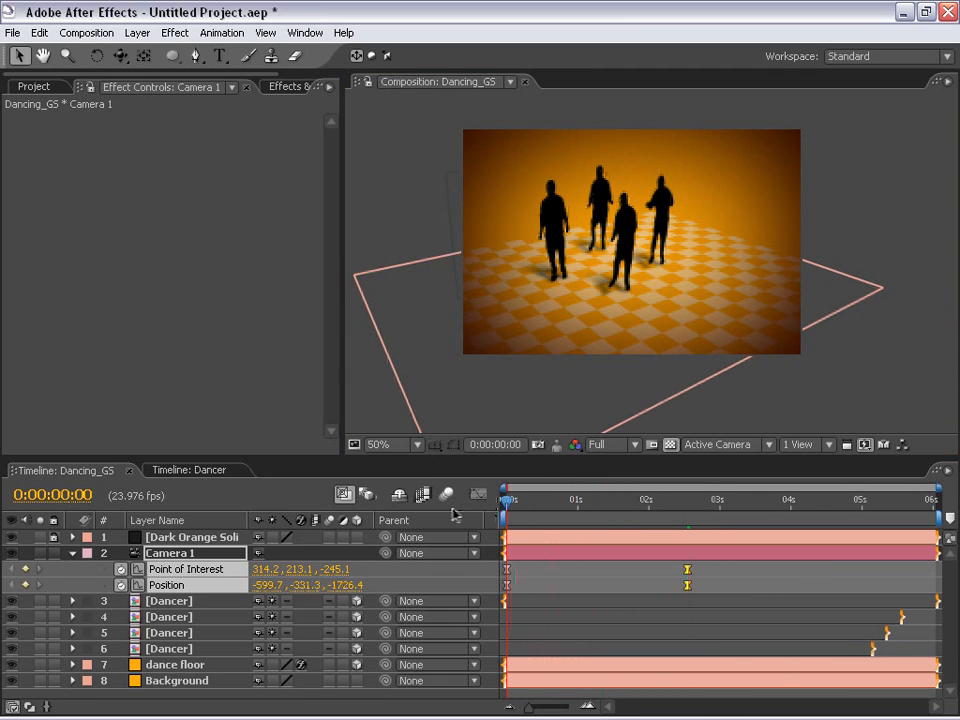
left_click(712, 572)
left_click(696, 502)
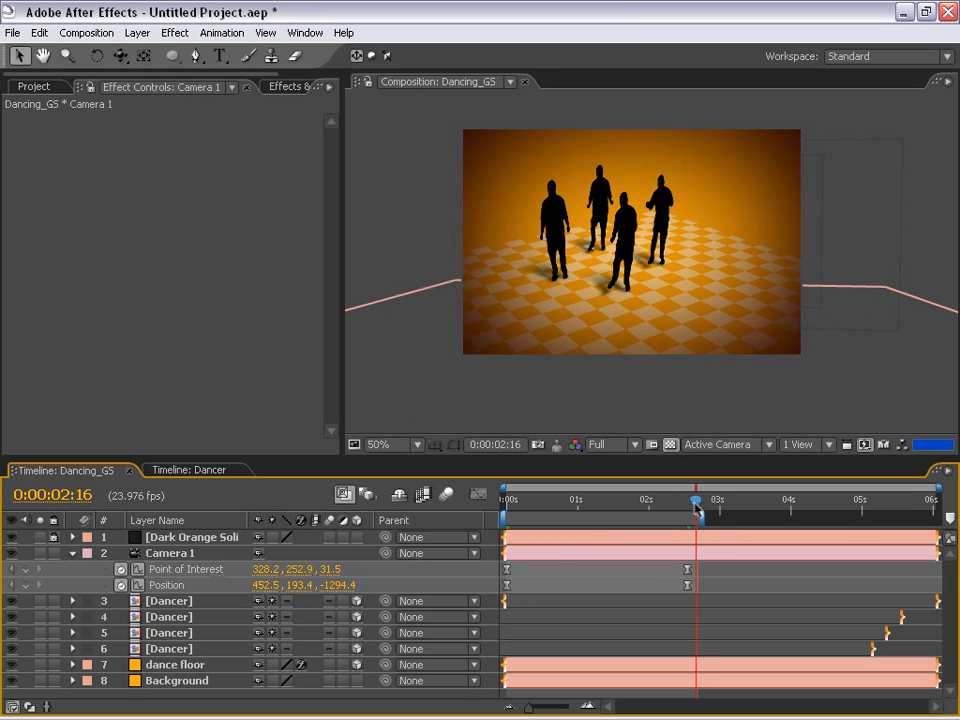
key("KP_0")
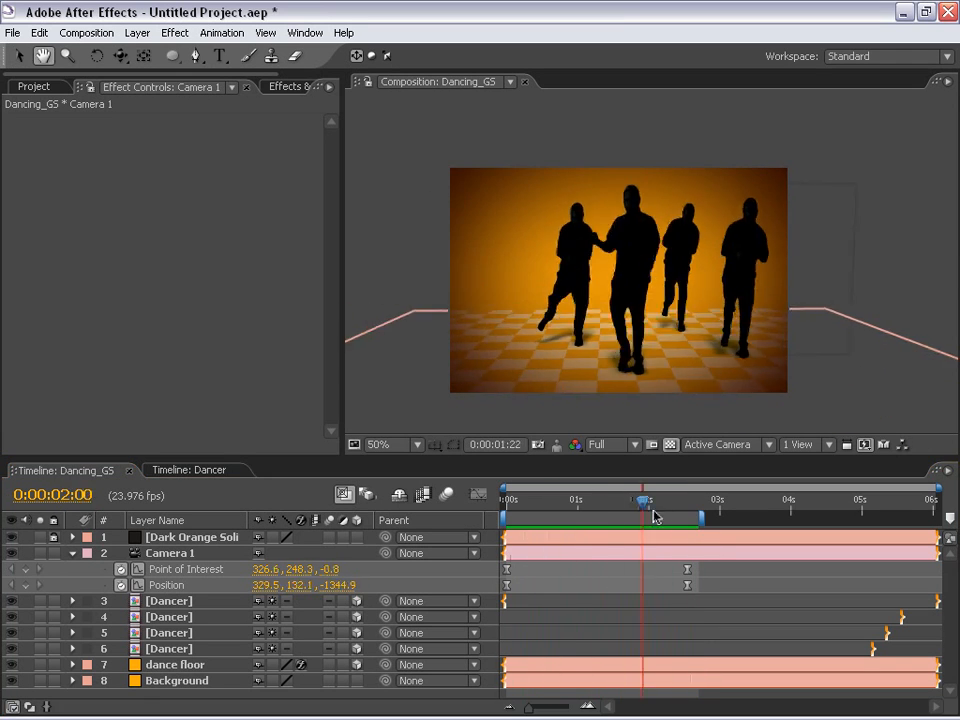
left_click_drag(654, 512, 462, 513)
key("v")
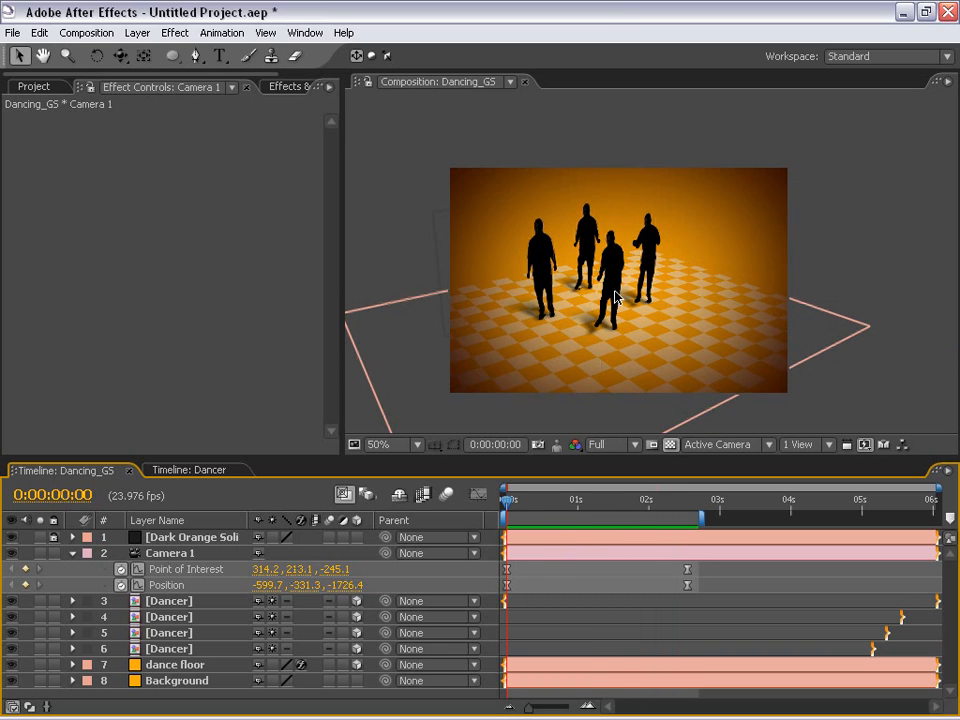
Step: Slide the dance floor layer horizontally away from the camera, toward the back left of the scene
key("space")
left_click_drag(584, 320, 611, 306)
key("space")
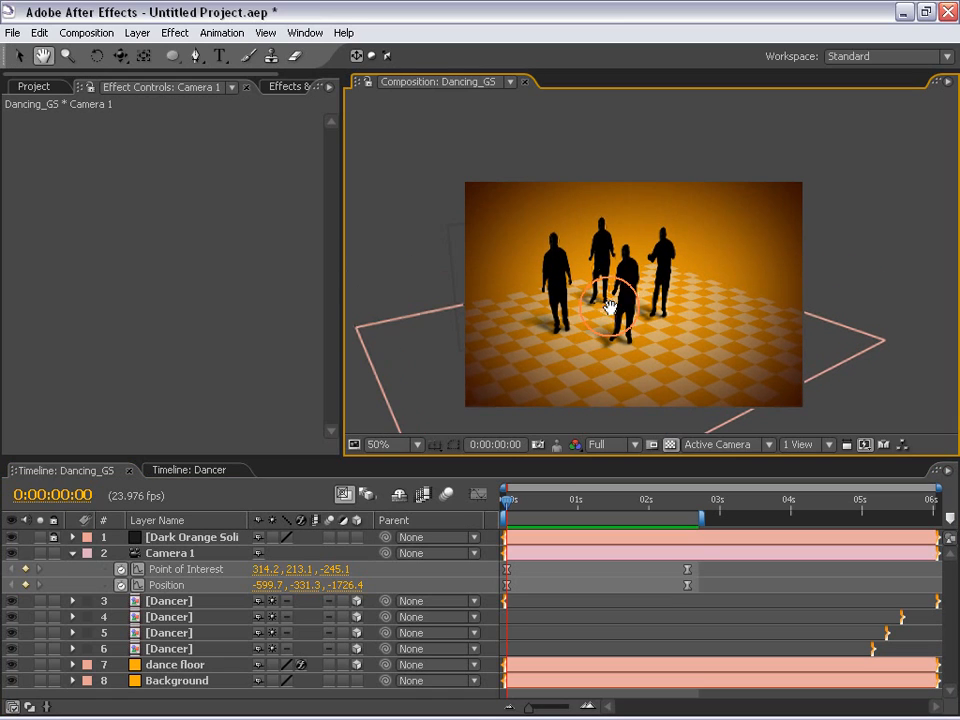
left_click(720, 356)
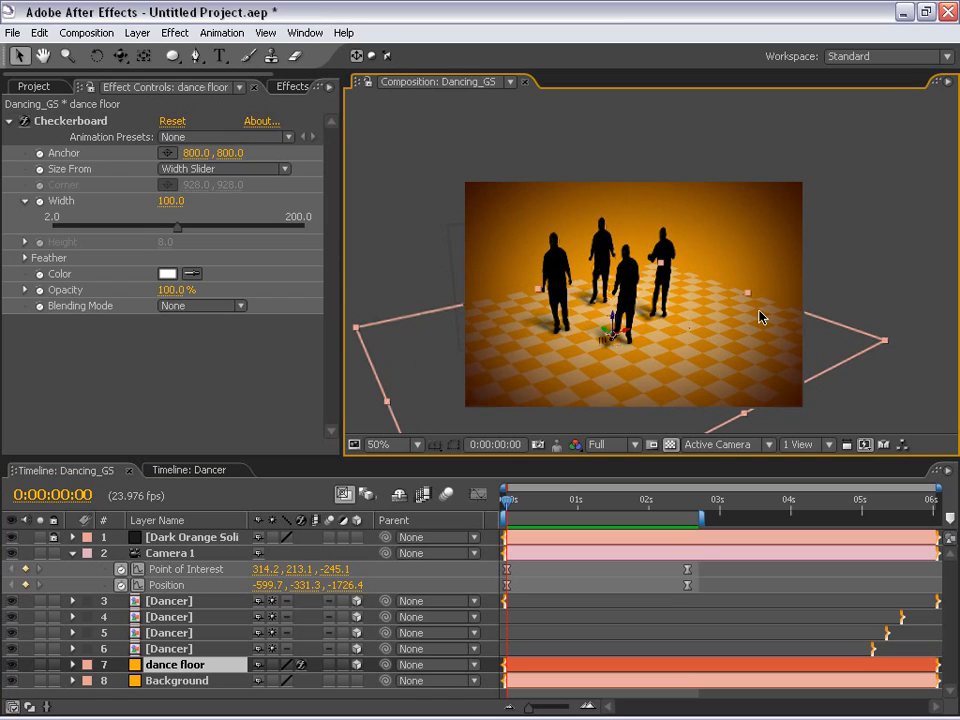
left_click_drag(612, 337, 490, 253)
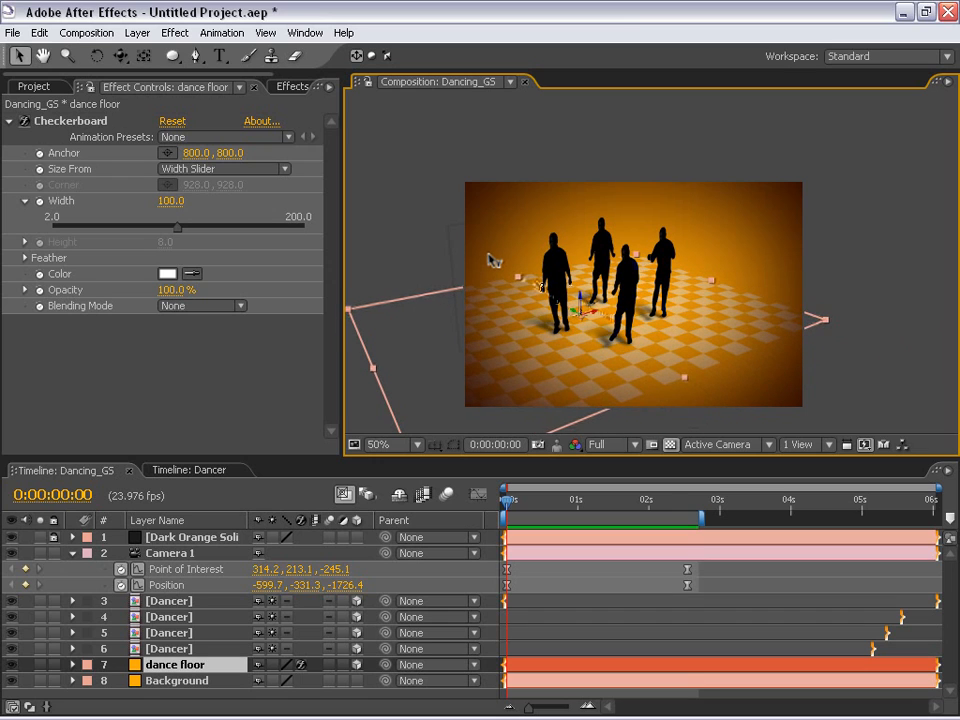
Step: Review the start of the camera move over the repositioned dance floor, and return to 0:00:00:00
left_click(523, 505)
mouse_move(523, 510)
left_mouse_down()
mouse_move(697, 515)
mouse_move(504, 510)
left_mouse_up()
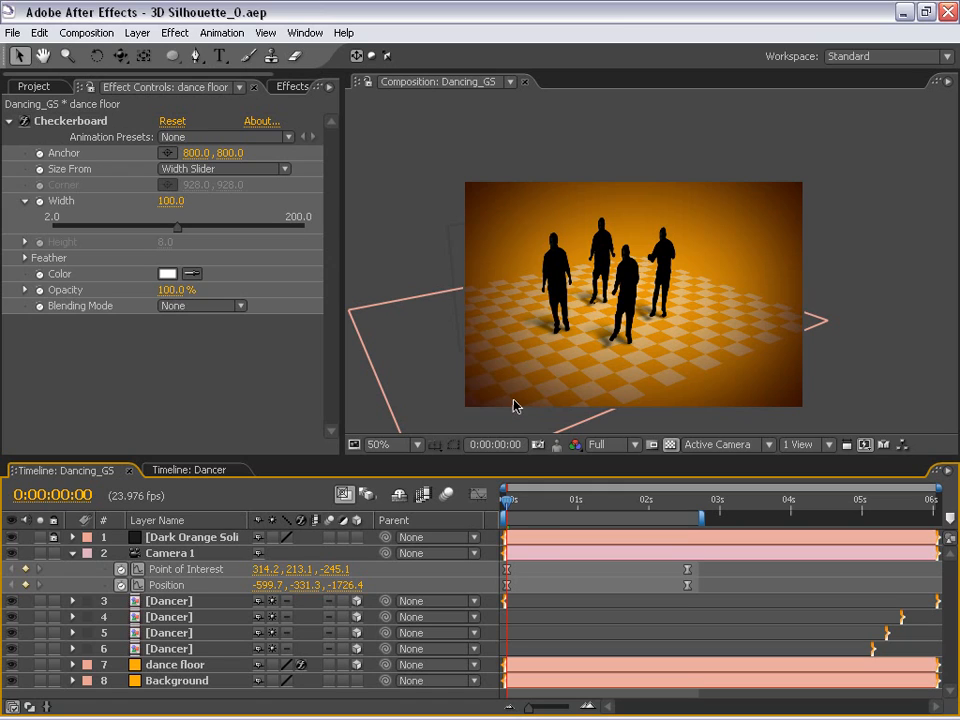
key("space")
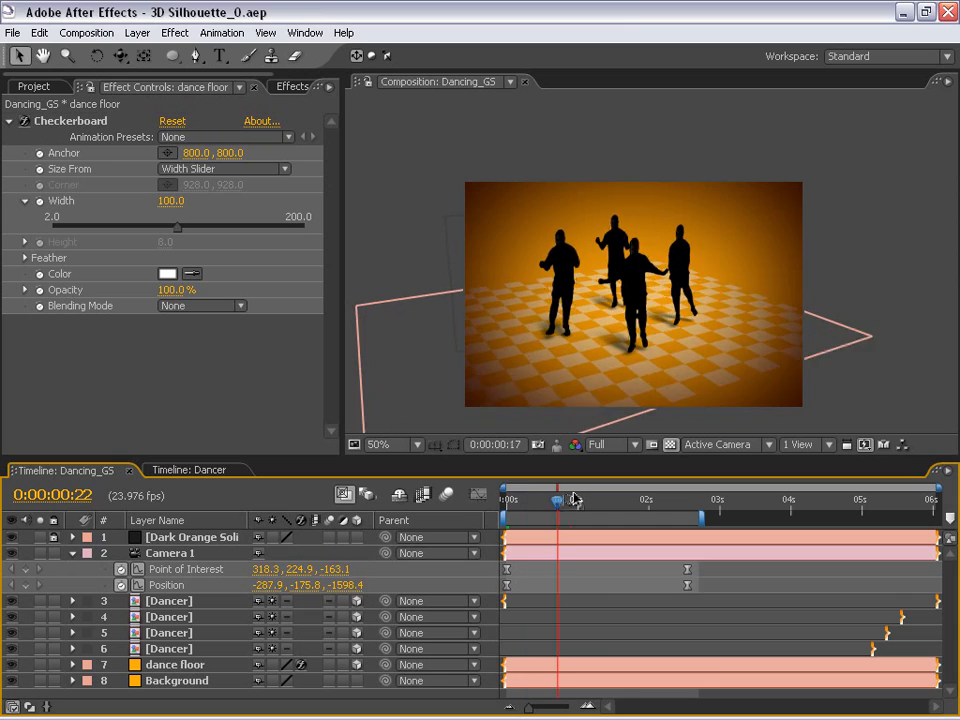
key("space")
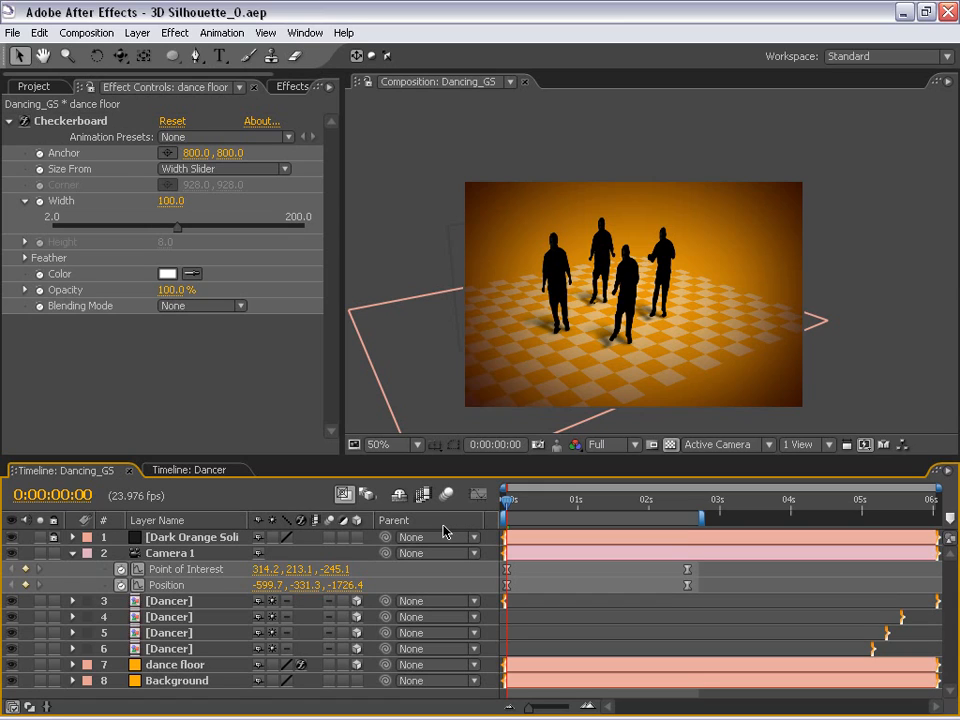
Step: Duplicate the Camera 1 layer and turn off the visibility of the original camera
left_click(176, 552)
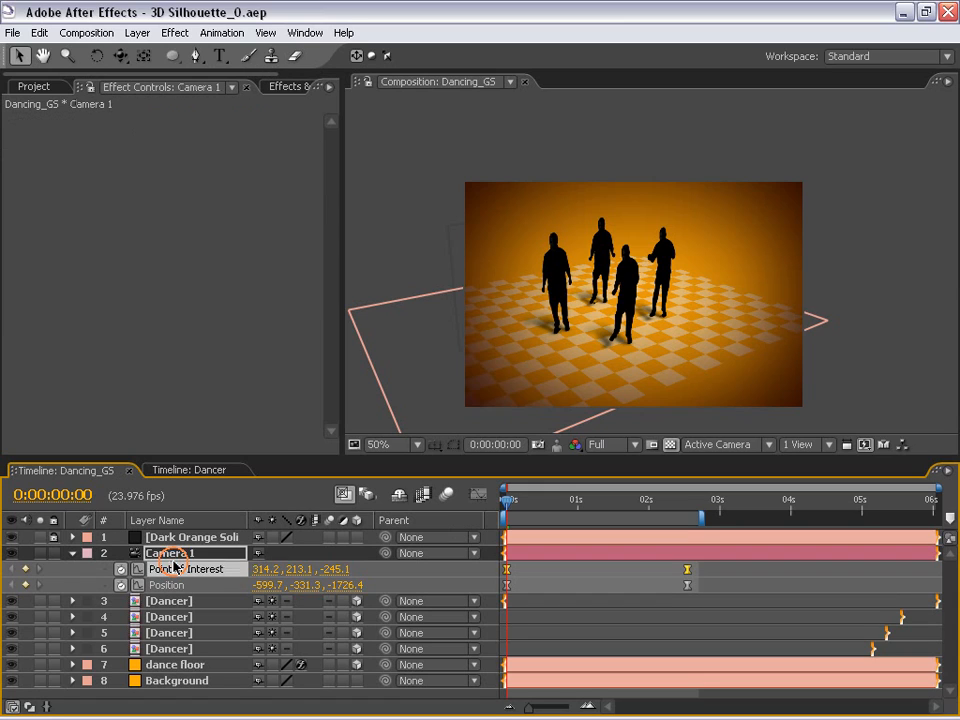
key("Return")
key("ctrl+d")
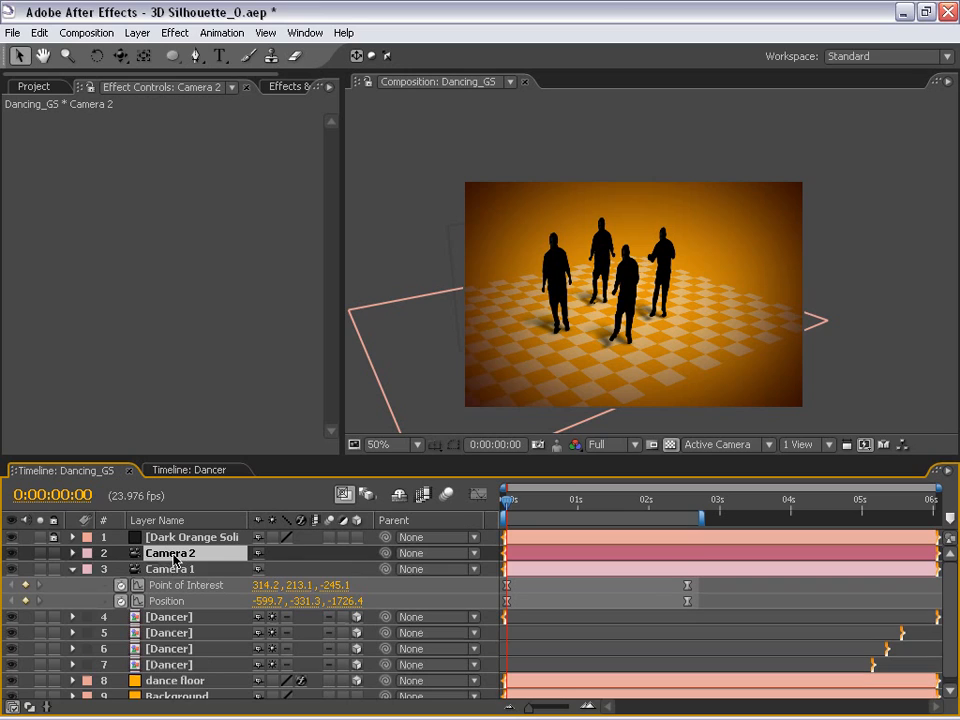
left_click(68, 569)
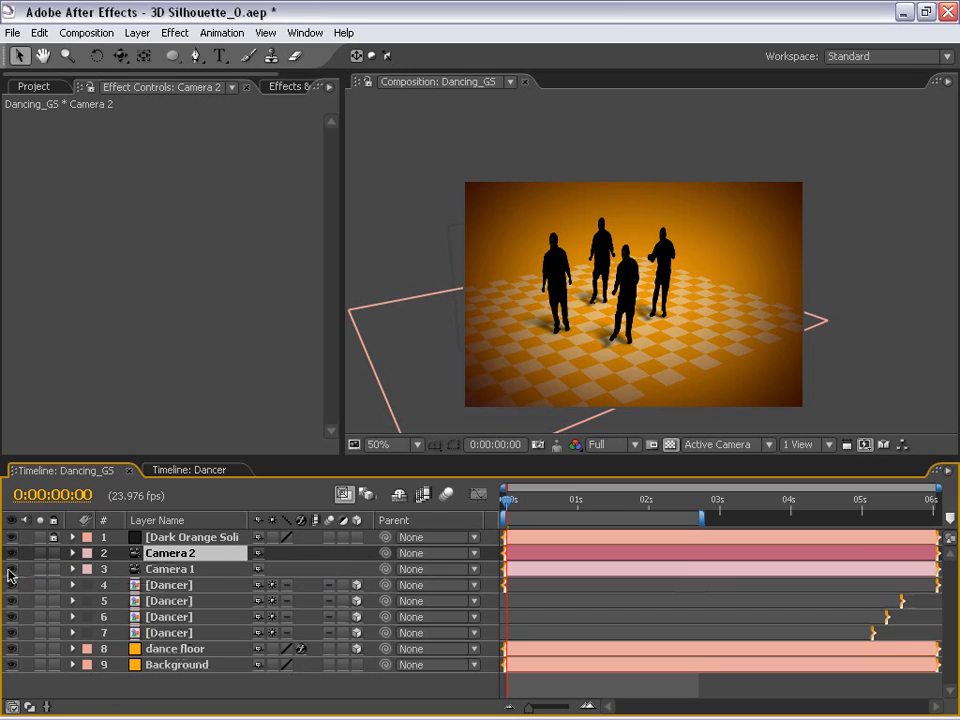
Step: At 0:00:02:15, remove all Point of Interest and Position keyframes from Camera 2 so it holds the closing framing
left_click(72, 553)
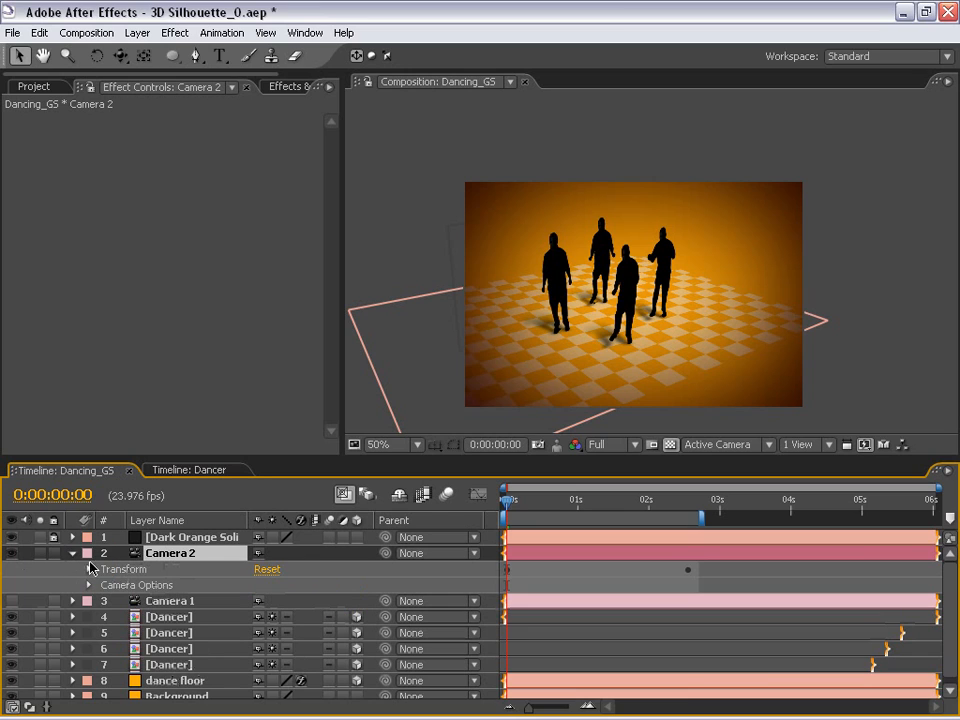
key("h")
left_click_drag(612, 332, 605, 299)
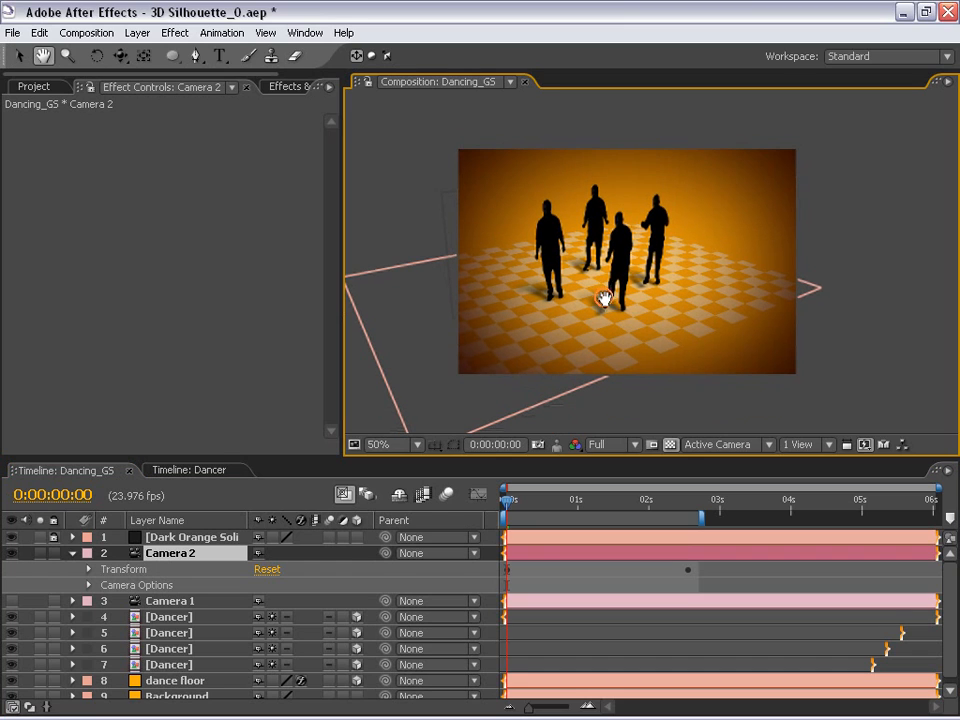
key("v")
left_click(89, 569)
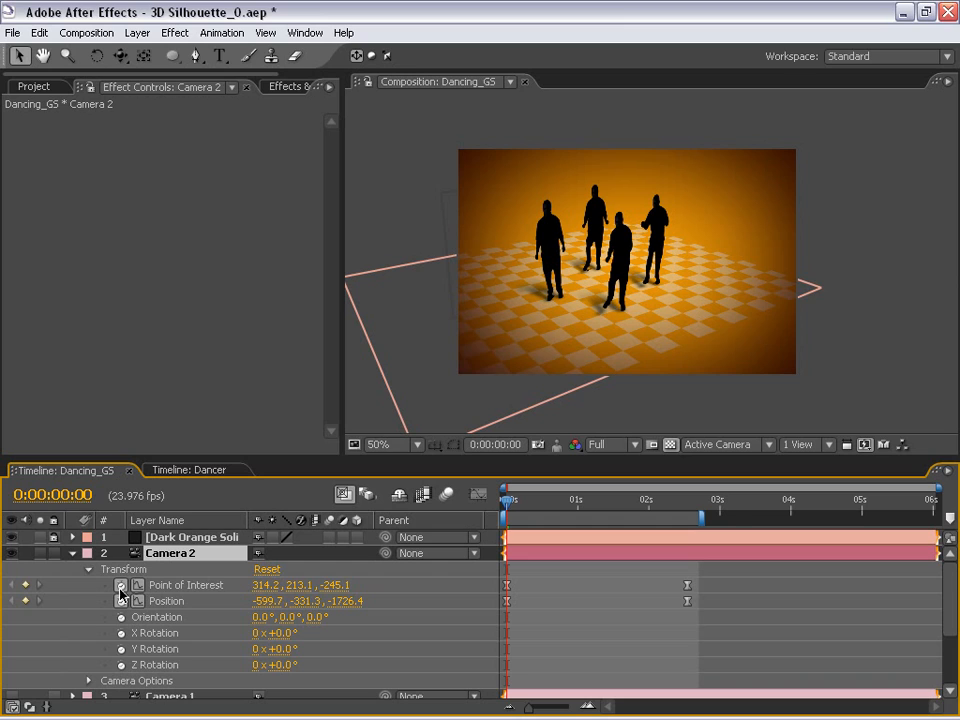
mouse_move(700, 500)
left_mouse_down()
mouse_move(683, 500)
mouse_move(691, 500)
left_mouse_up()
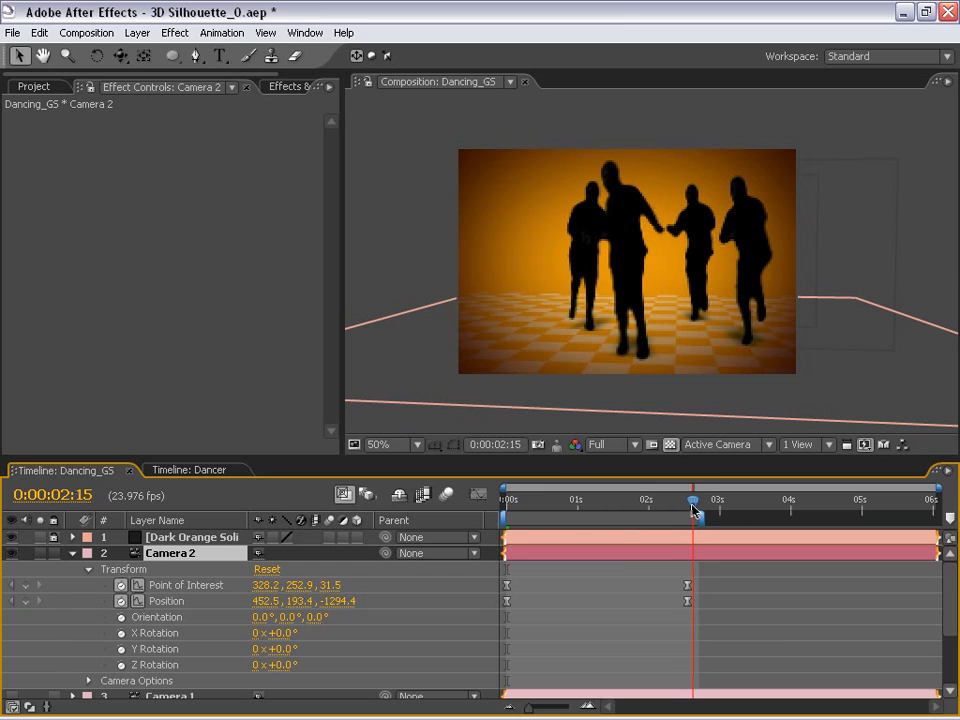
left_click(121, 585)
left_click(121, 601)
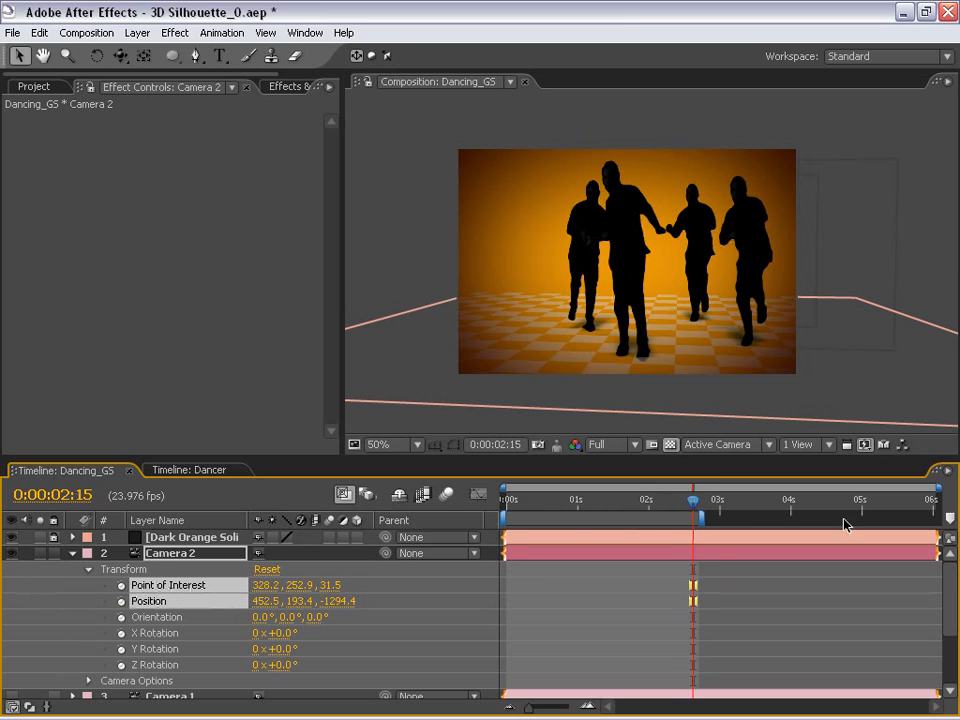
Step: At 0:00:00:00, orbit Camera 2 slightly to a lower viewpoint, about 414, 228, -1300, and collapse its properties
left_click_drag(688, 507, 503, 508)
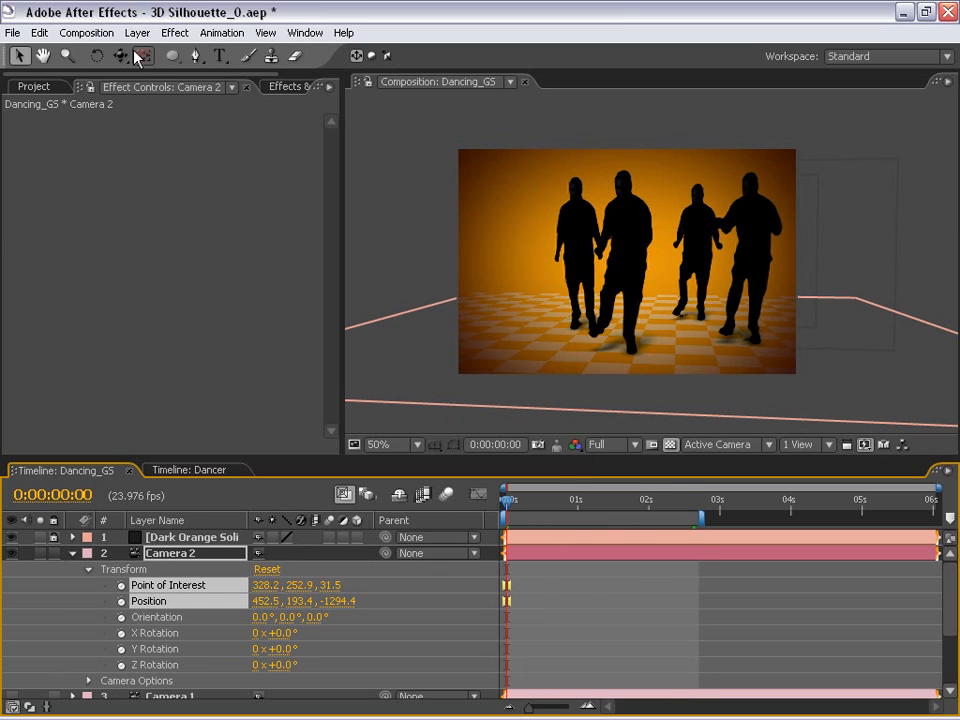
left_click_drag(121, 56, 155, 60)
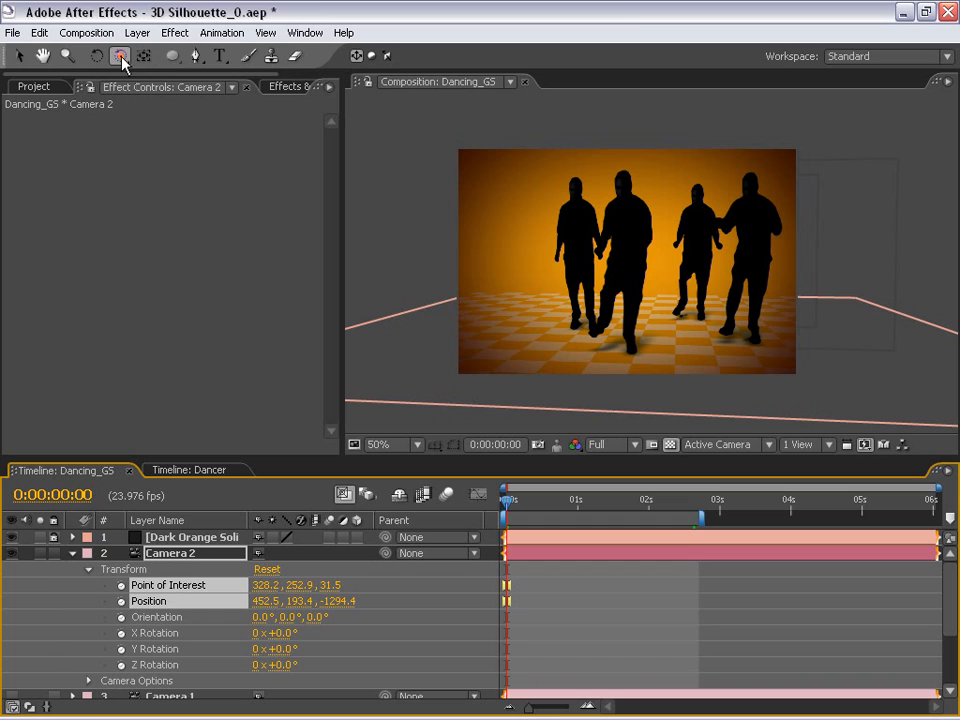
left_click_drag(709, 277, 666, 251)
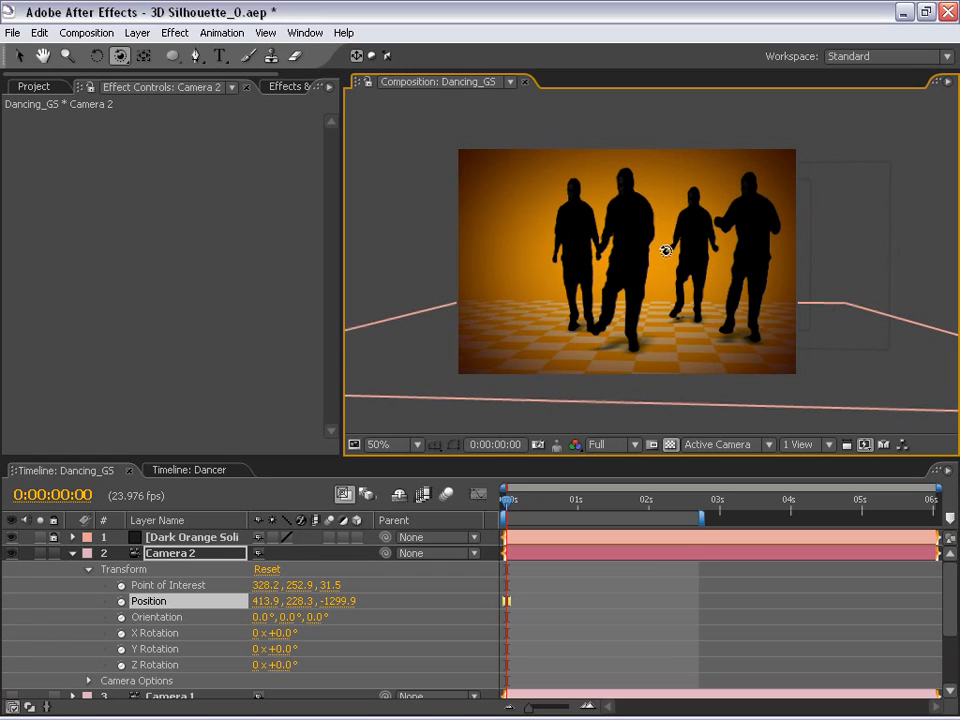
key("v")
left_click(73, 553)
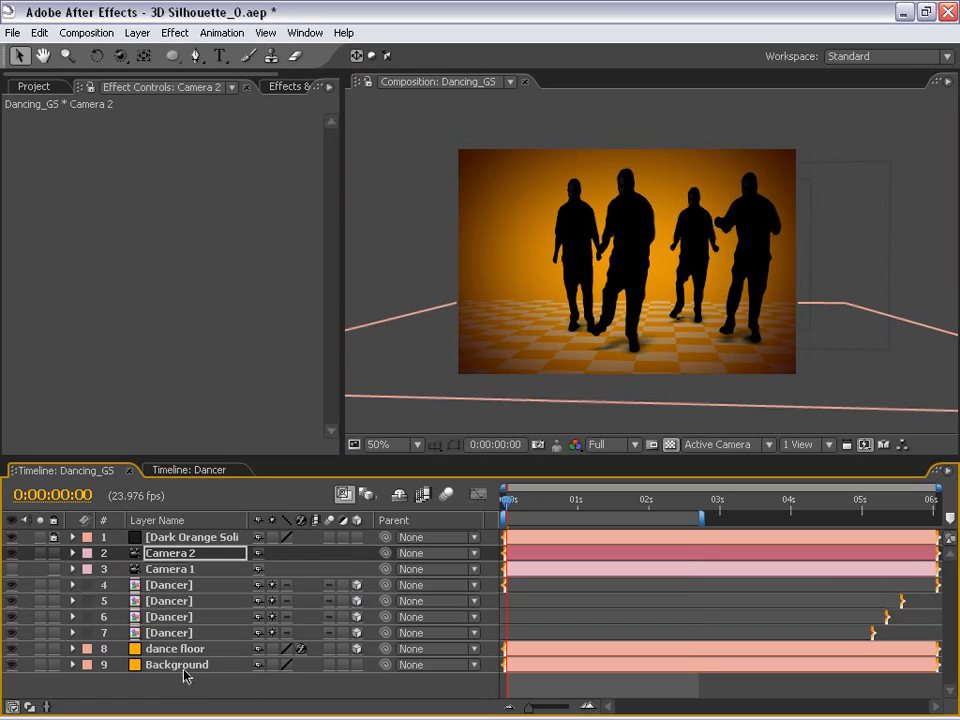
Step: Duplicate the upper two Dancer layers and move both copies above Camera 2 in the layer stack
left_click(165, 585)
left_click(168, 601, "shift")
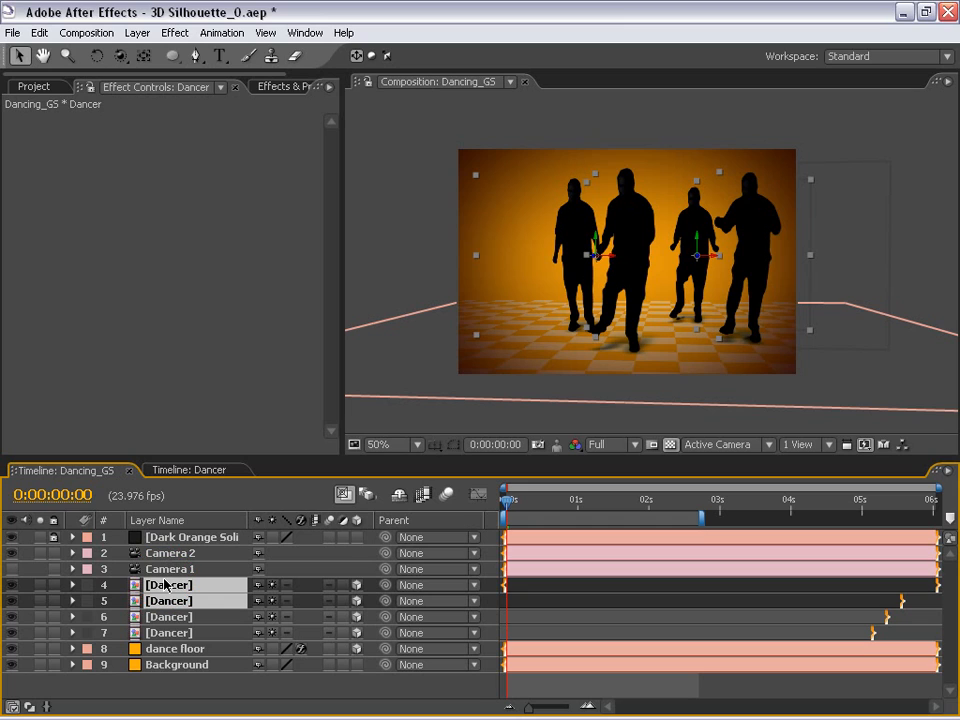
key("ctrl+d")
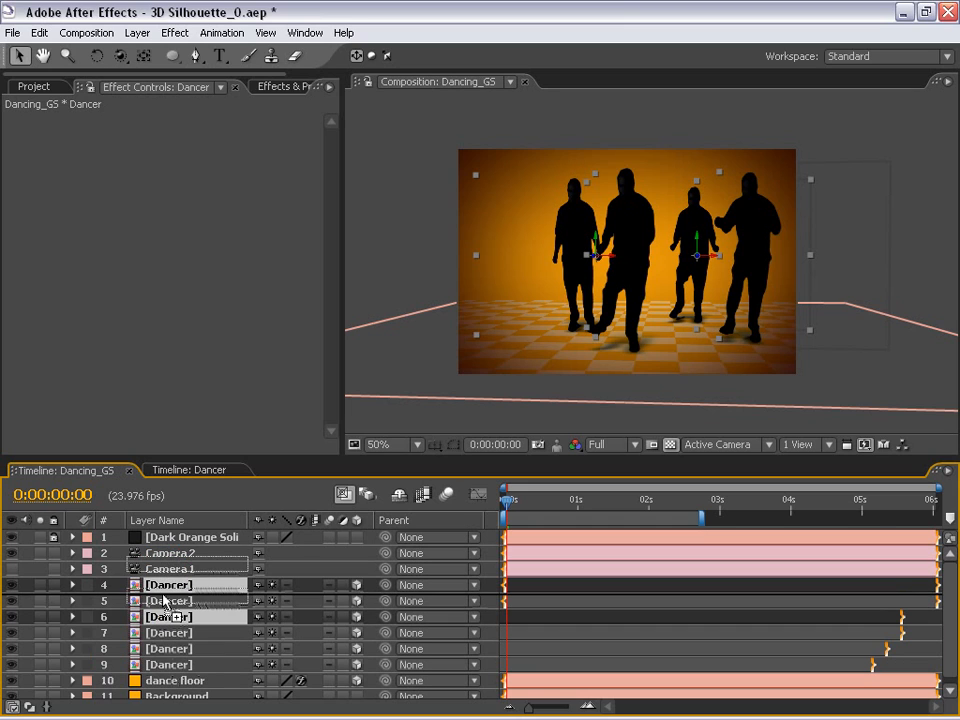
left_click_drag(165, 603, 174, 550)
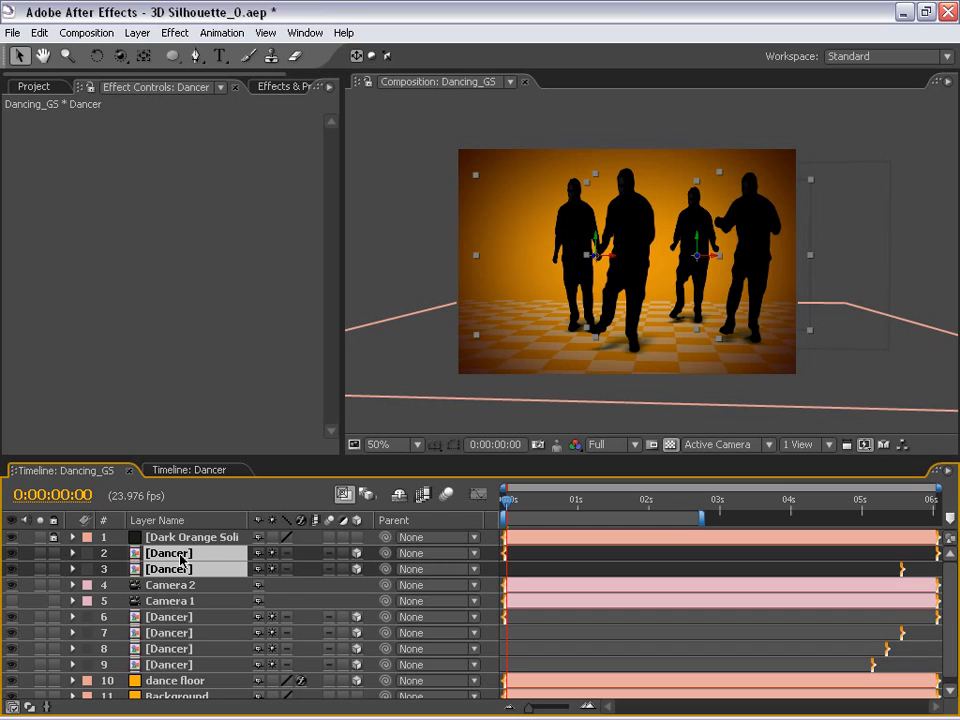
left_click(170, 585)
Step: Rename the two duplicated Dancer layers above Camera 2 as Duo
left_click(165, 553)
key("Return")
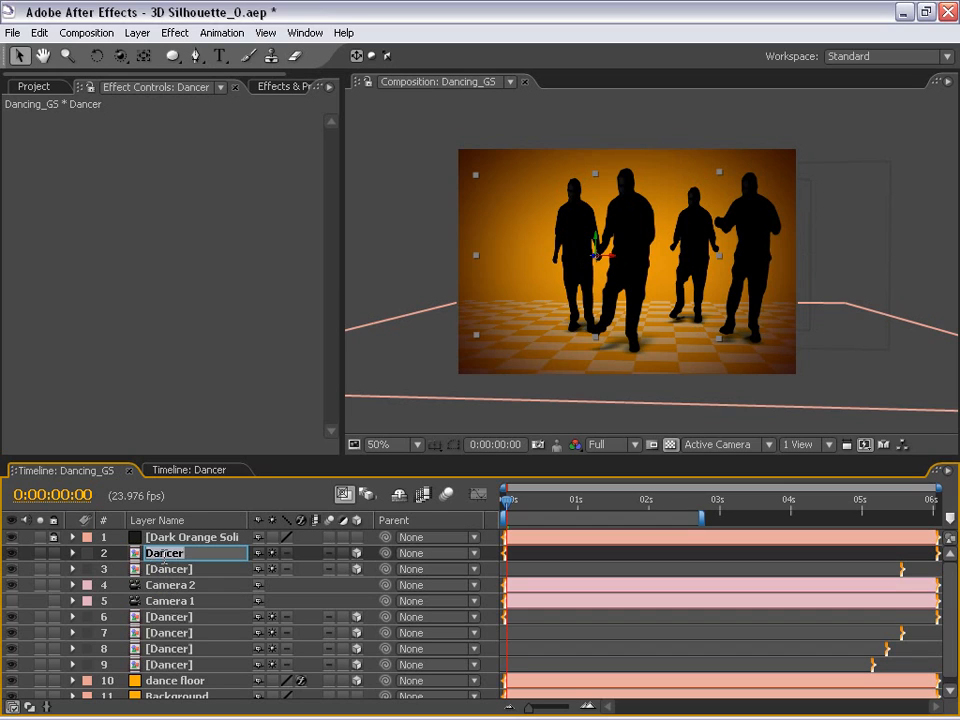
type("Duo")
left_click(165, 569)
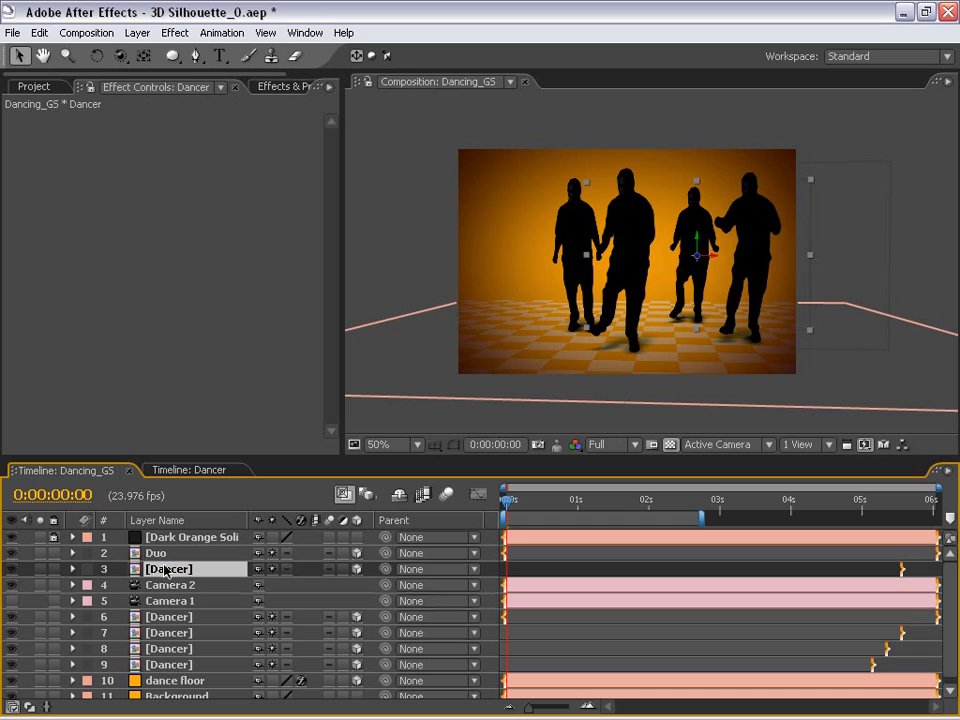
key("Return")
type("Du")
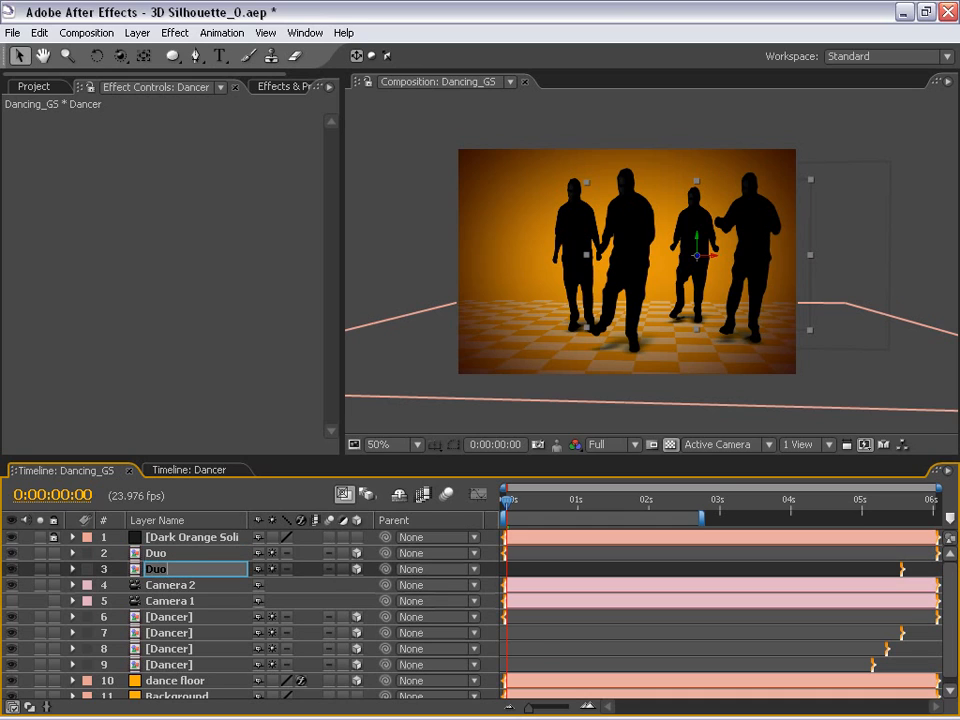
type("o")
left_click(546, 645)
left_click(516, 565)
left_click(518, 550)
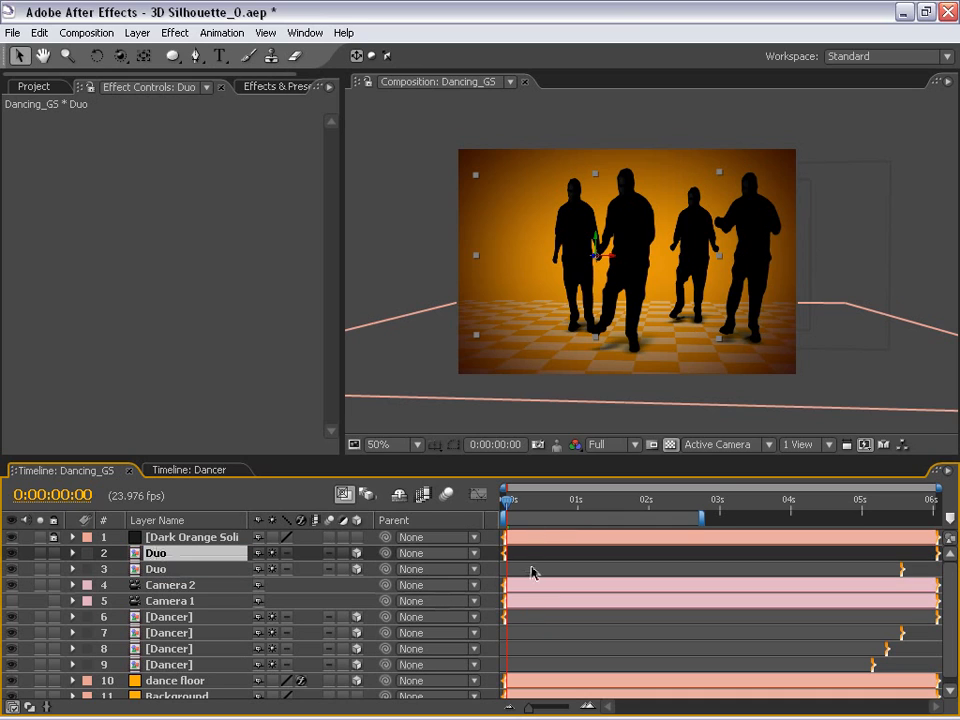
Step: In the Top view, move both Duo layers straight back in depth, far behind the dance floor
left_click(532, 572, "shift")
left_click(722, 444)
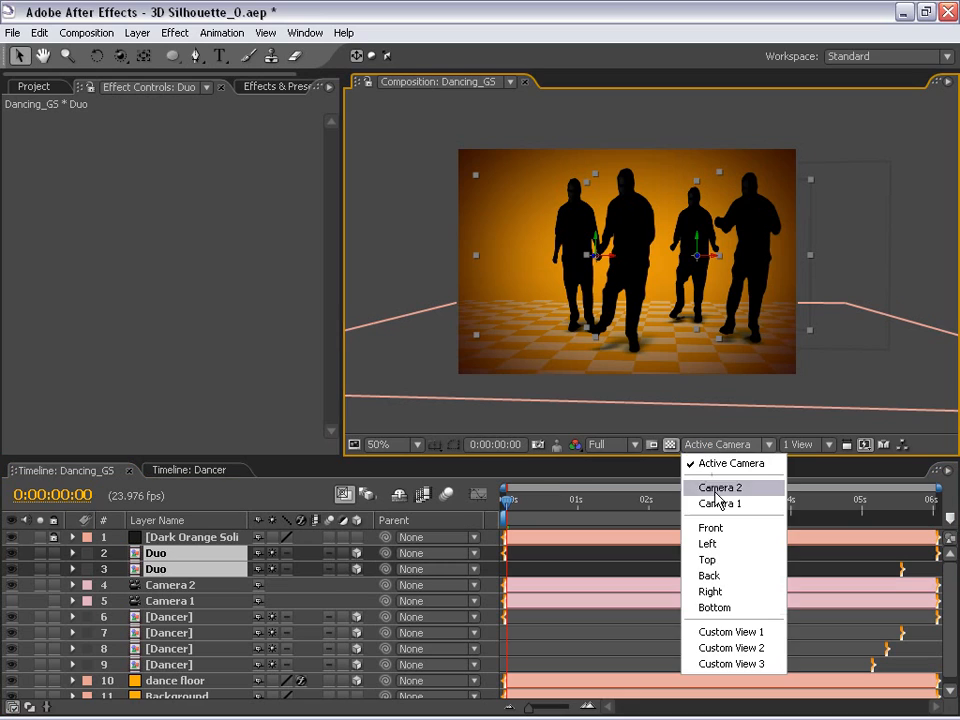
left_click(727, 560)
scroll(617, 336, "down", 2)
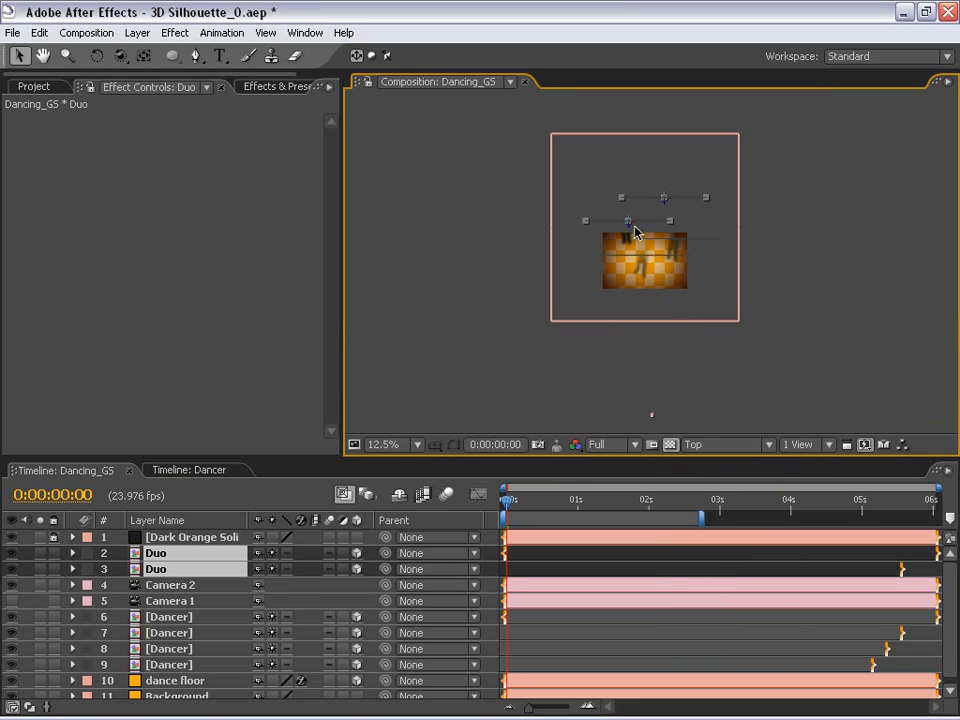
left_click_drag(635, 230, 621, 298)
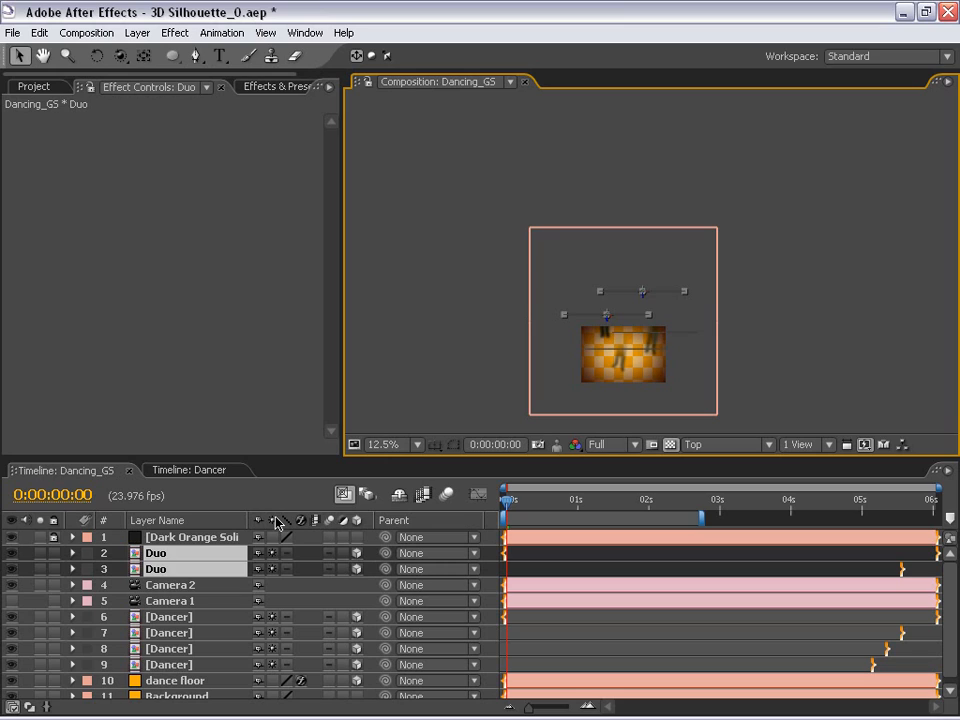
key("shift+Up")
key("shift+Up")
key("shift+Up")
key("shift+Up")
key("shift+Up")
key("shift+Up")
key("shift+Up")
key("shift+Up")
key("shift+Up")
key("shift+Up")
key("shift+Up")
key("shift+Up")
key("shift+Up")
key("shift+Up")
key("shift+Up")
key("shift+Up")
key("shift+Up")
key("shift+Up")
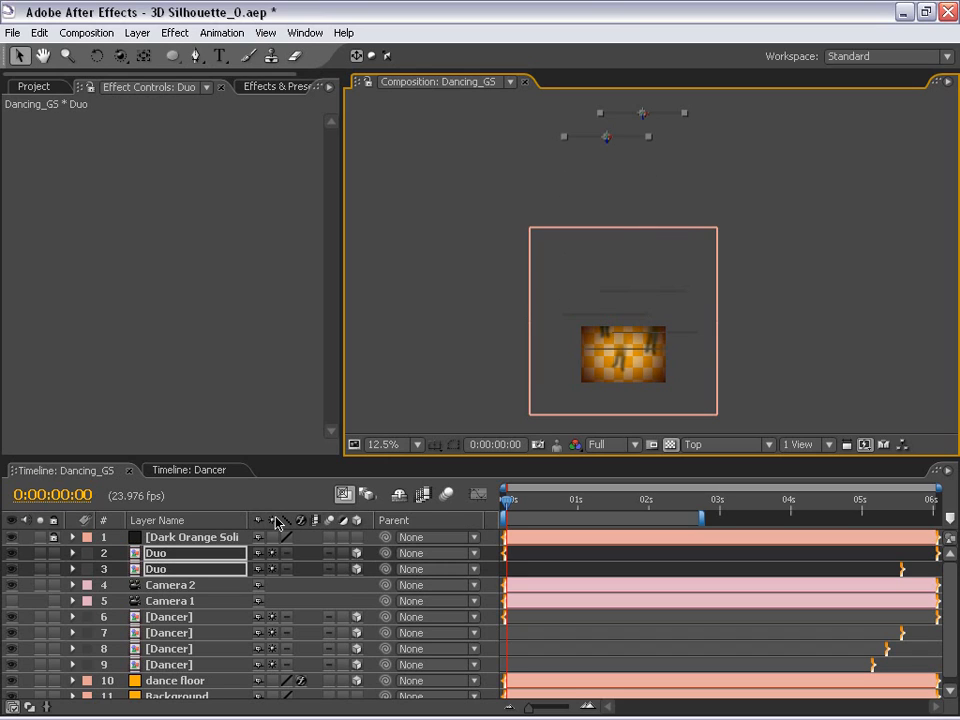
scroll(645, 290, "down", 1)
left_click_drag(583, 249, 576, 315)
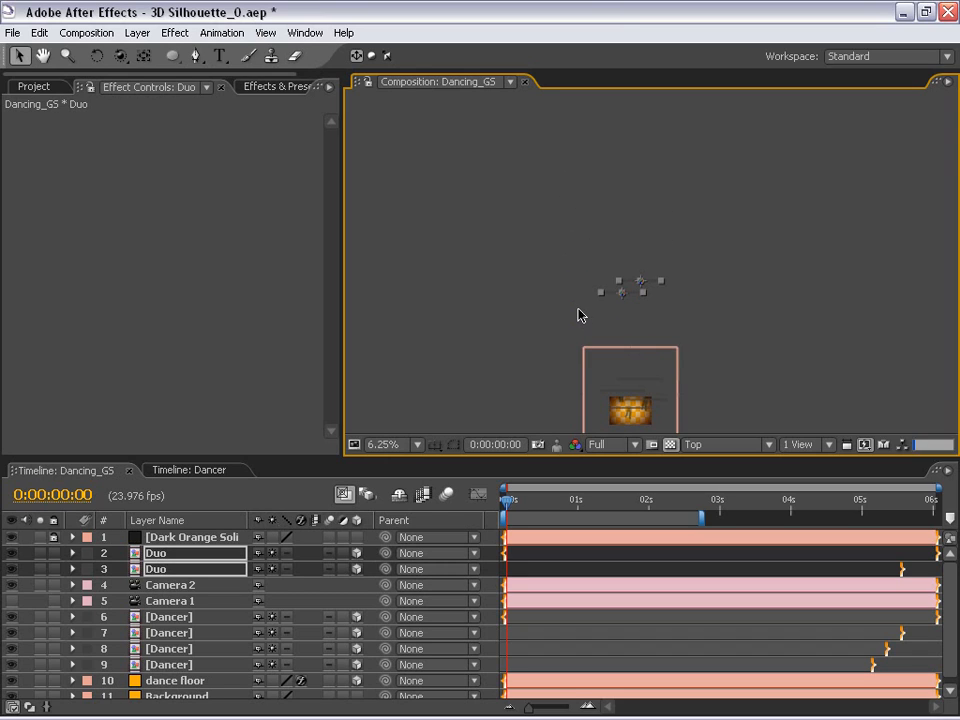
key("shift+Up")
key("shift+Up")
key("shift+Up")
key("shift+Up")
key("shift+Up")
key("shift+Up")
key("shift+Up")
key("shift+Up")
key("shift+Up")
key("shift+Up")
key("shift+Up")
key("shift+Up")
key("shift+Up")
key("shift+Up")
key("shift+Up")
key("shift+Up")
key("shift+Up")
key("shift+Up")
key("shift+Up")
key("shift+Up")
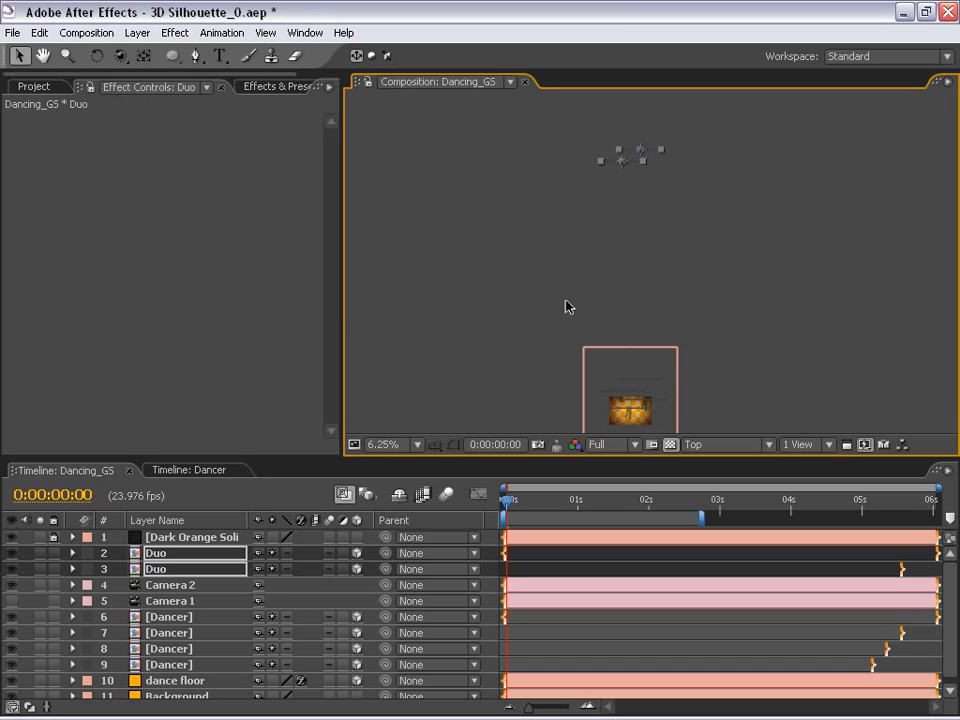
left_click_drag(684, 364, 597, 315)
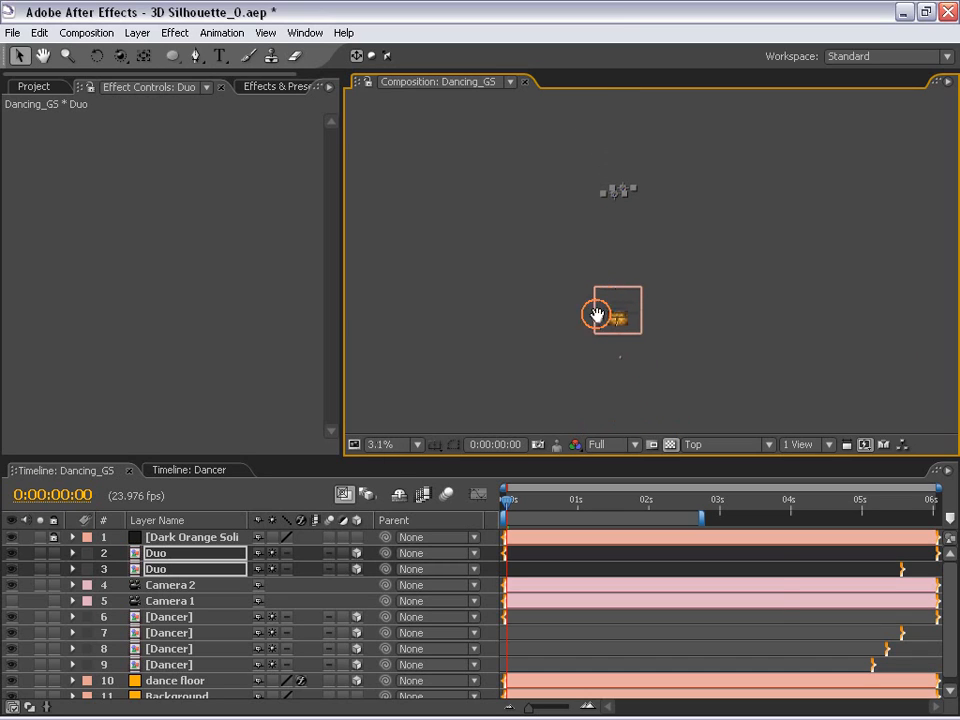
Step: Return to the Active Camera view at 50% and check the distant duo's placement at 0:00:00:00 with no layers selected
left_click(690, 445)
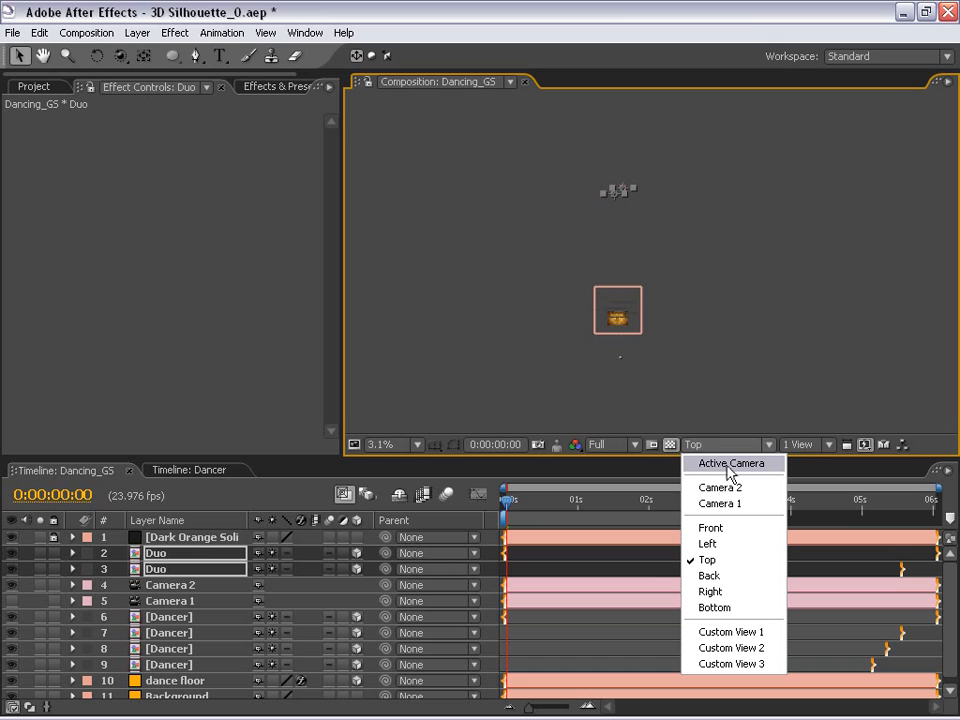
left_click(728, 463)
key("period")
key("period")
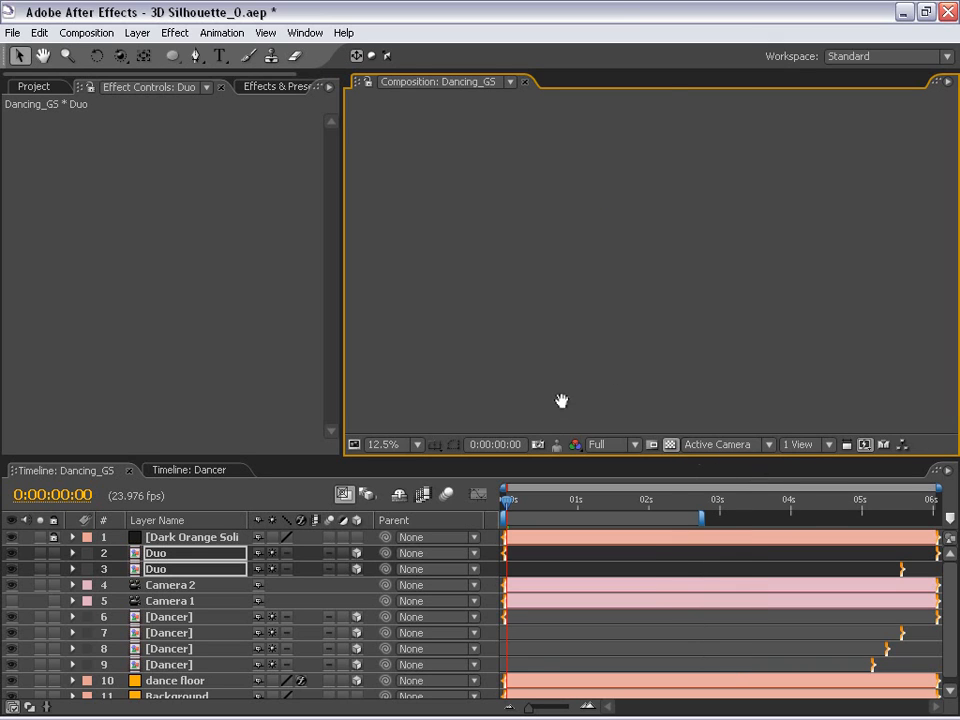
key("period")
key("period")
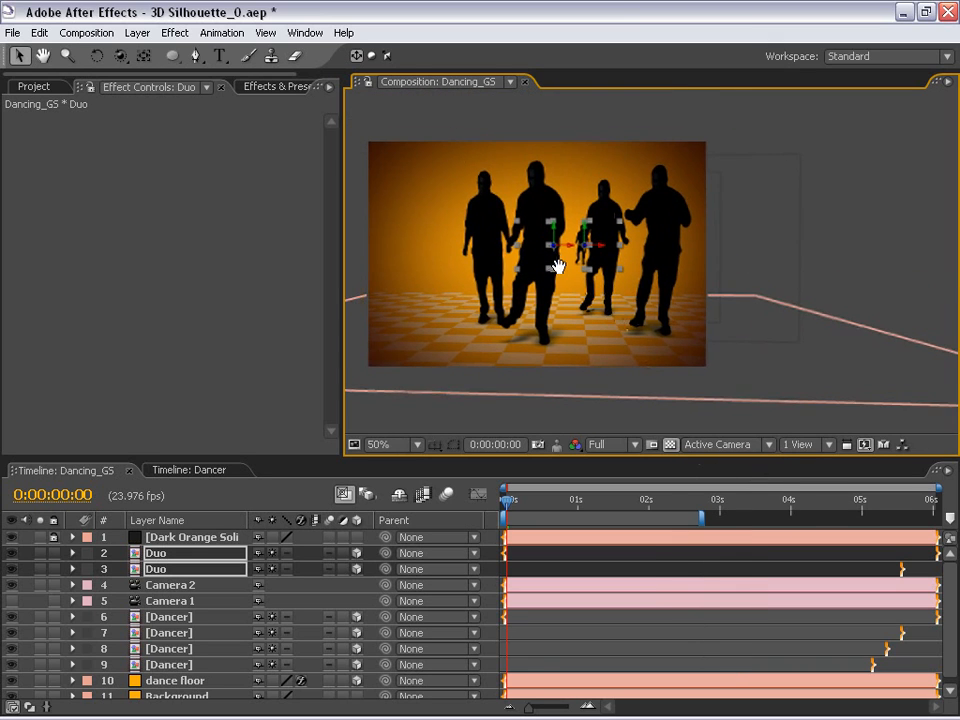
key("period")
key("comma")
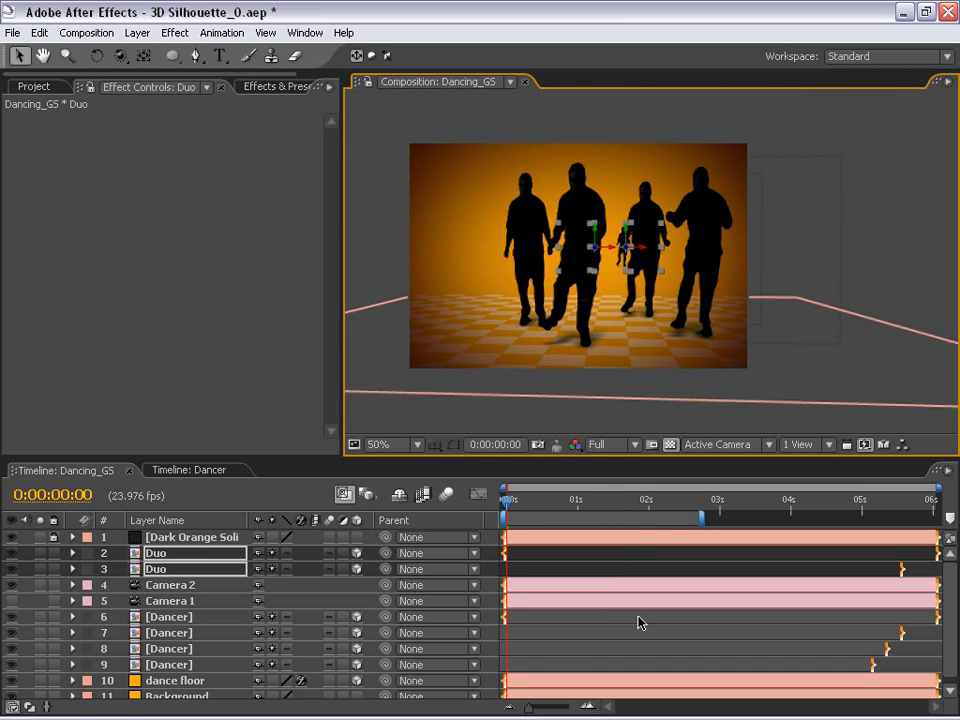
left_click(917, 660)
left_click_drag(518, 503, 446, 519)
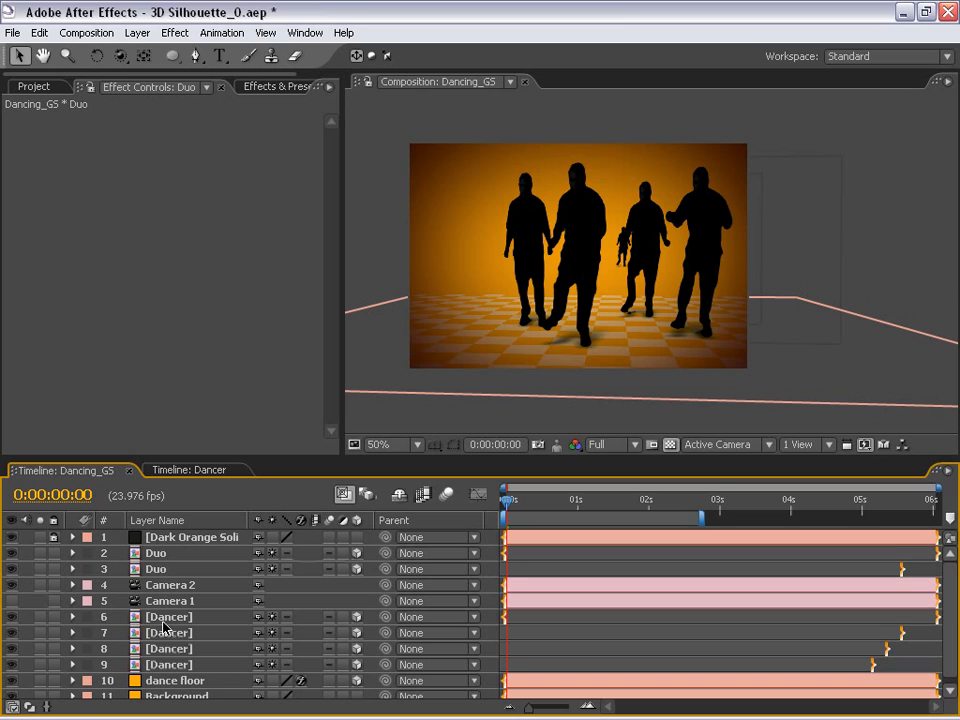
Step: Duplicate the dance floor layer and, in the Top view, move the copy straight back beneath the distant Duo layers
left_click(177, 681)
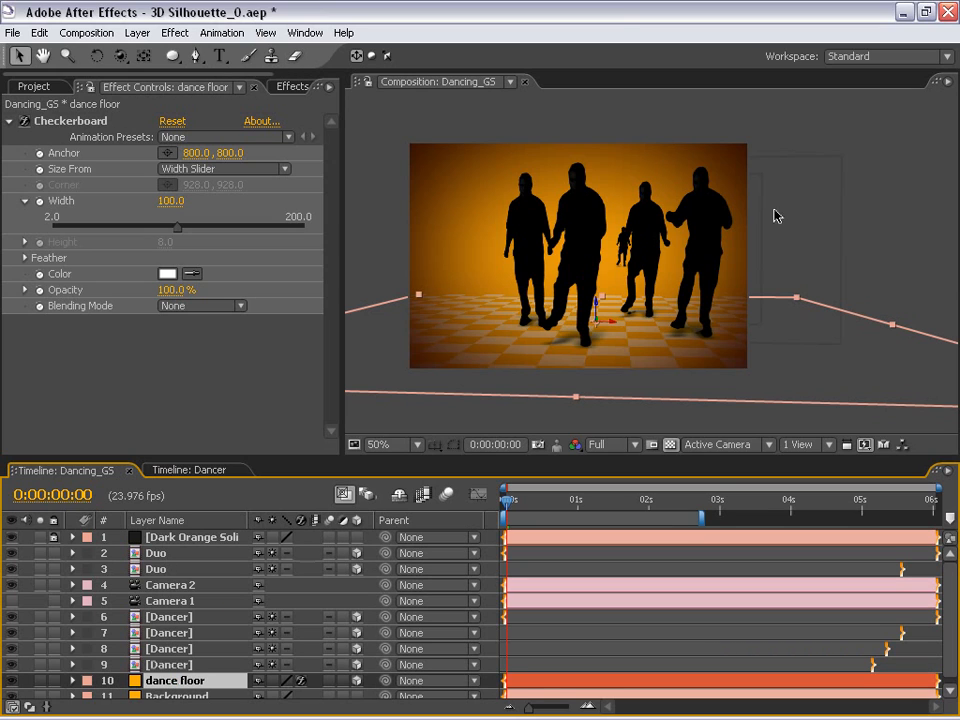
key("ctrl+d")
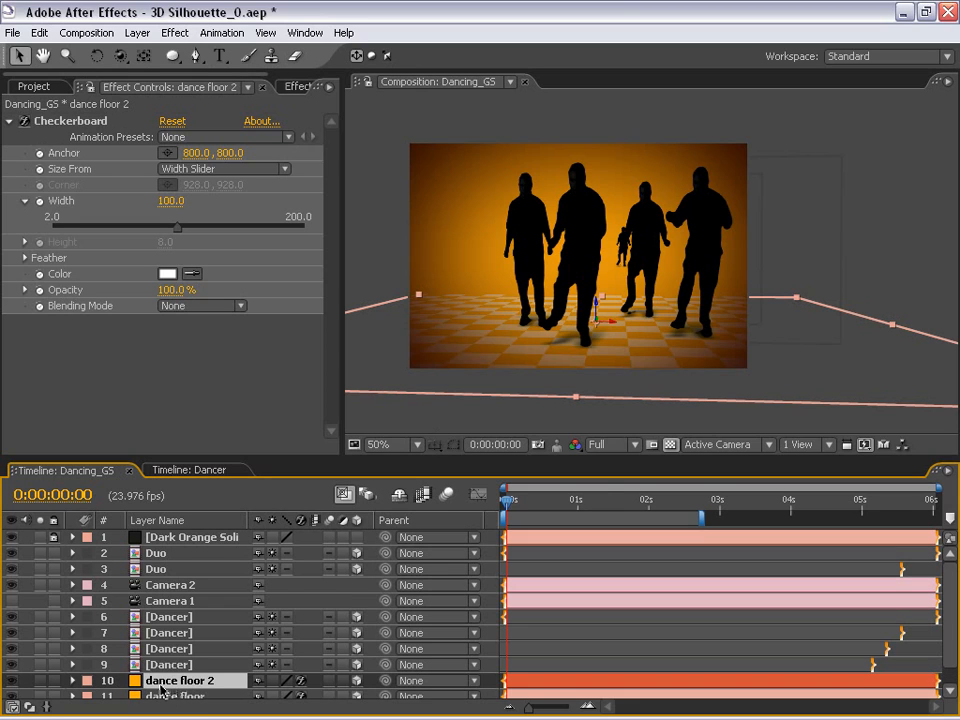
left_click(715, 444)
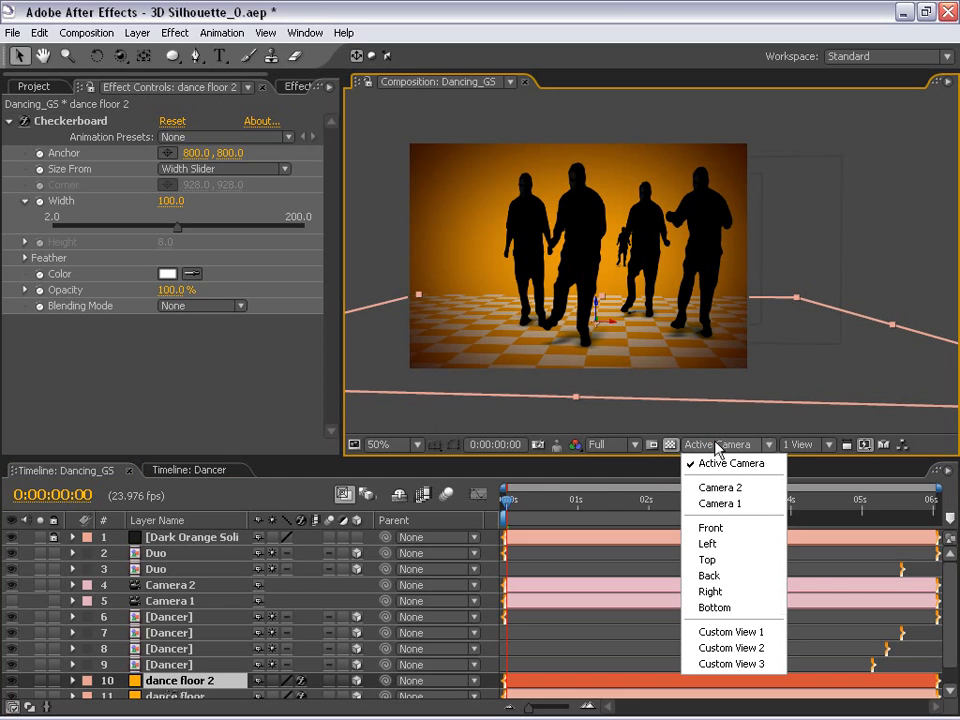
left_click(711, 559)
scroll(506, 313, "down", 4)
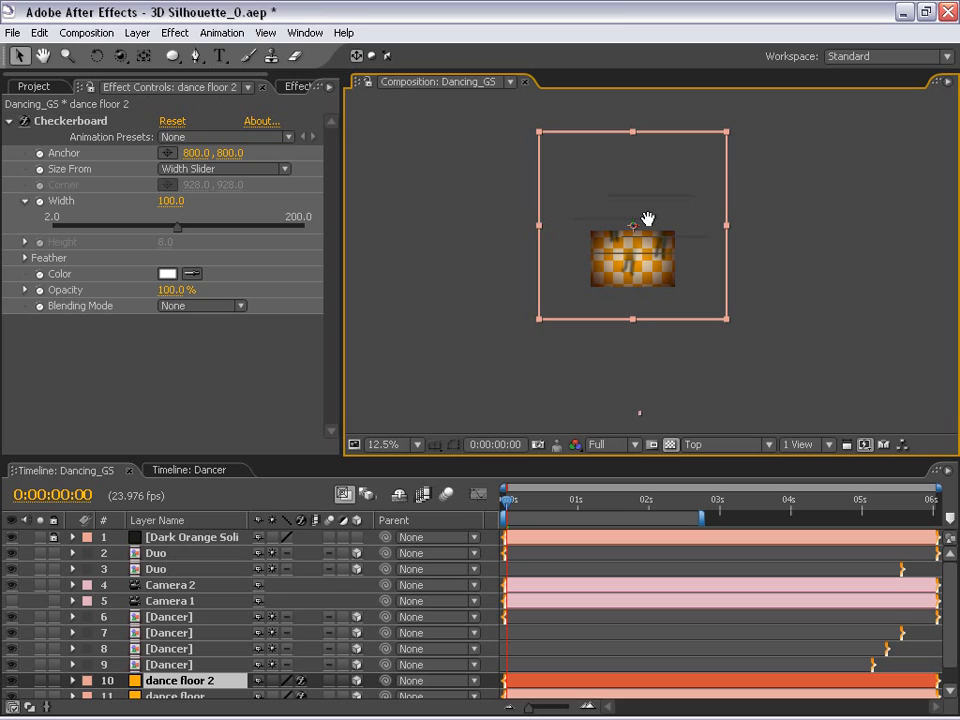
left_click_drag(648, 218, 546, 276)
left_click_drag(628, 227, 572, 261)
scroll(583, 325, "down", 1)
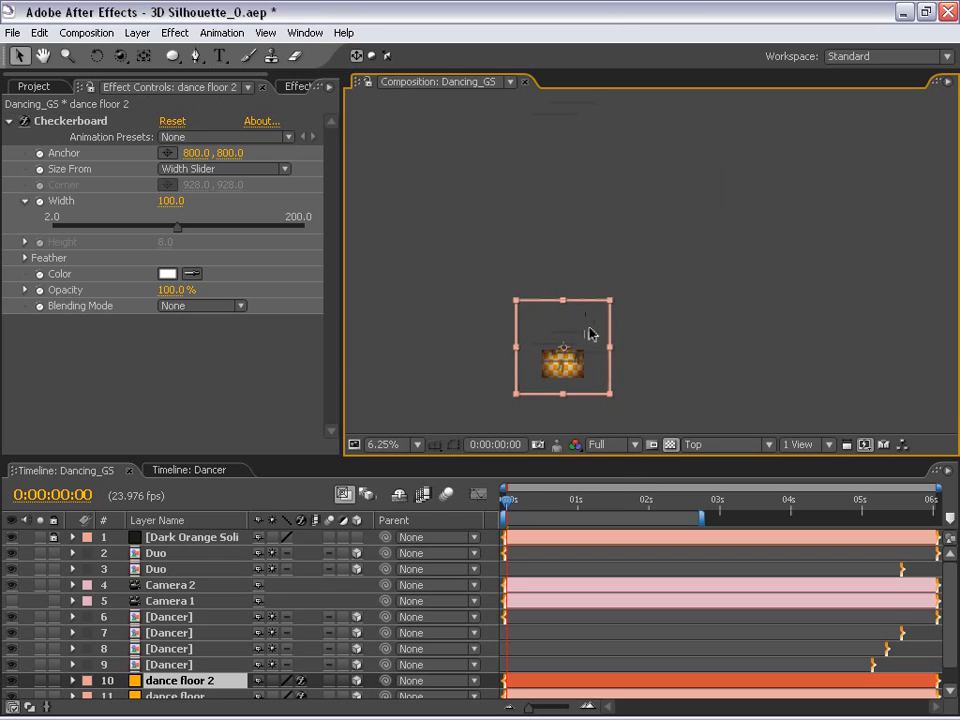
left_click_drag(589, 316, 587, 100)
key("space")
left_click_drag(572, 176, 565, 278)
scroll(556, 222, "up", 1)
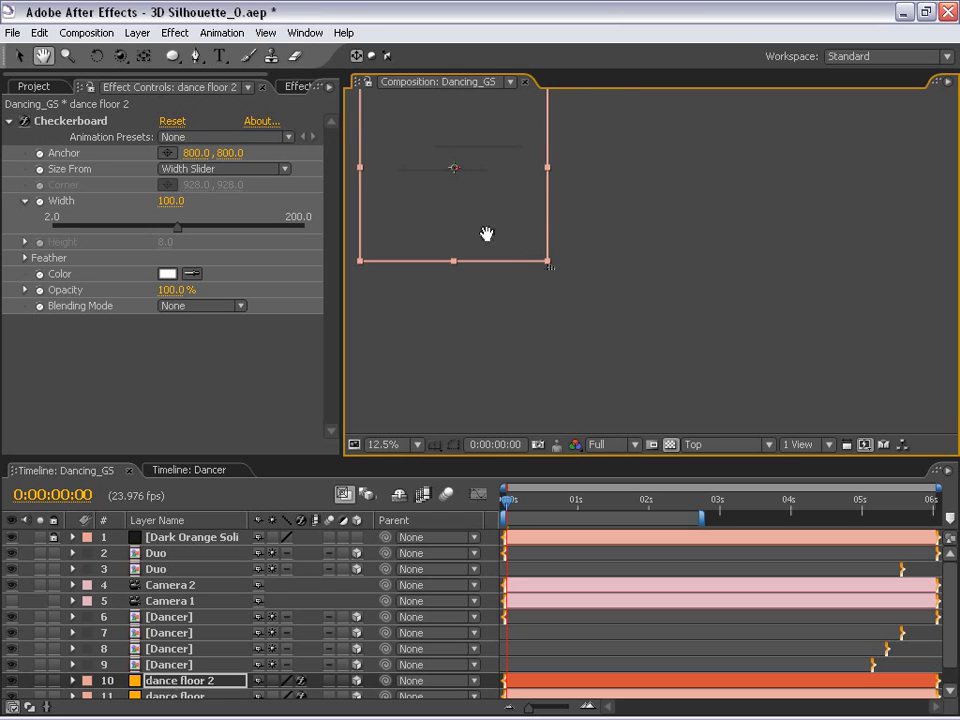
left_click_drag(486, 209, 570, 285)
scroll(544, 274, "down", 1)
left_click_drag(573, 360, 546, 240)
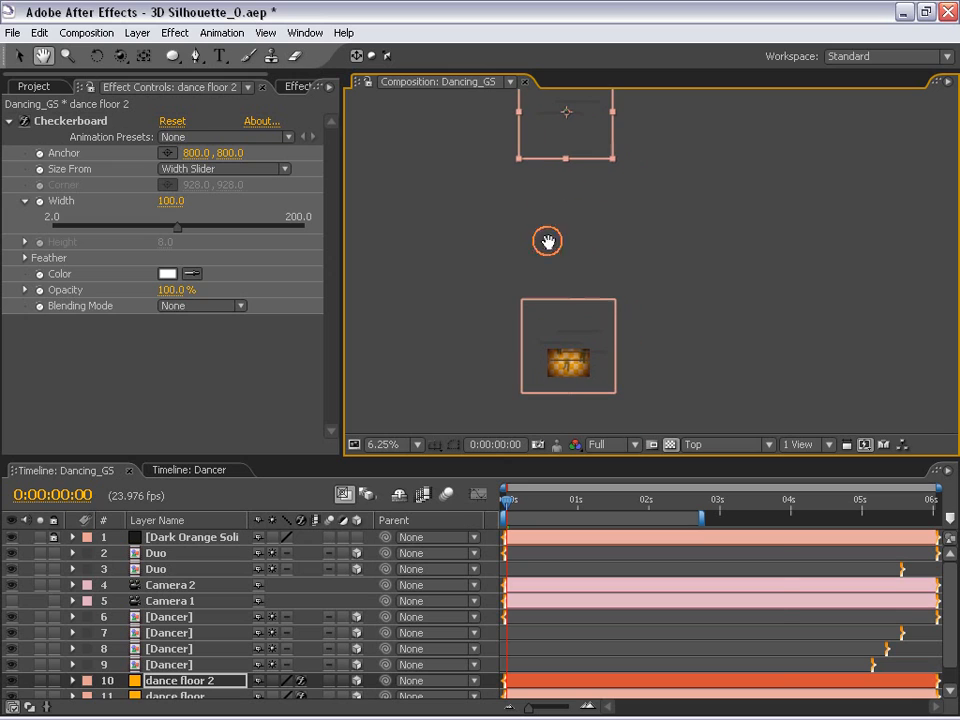
Step: Switch back to the Active Camera view at 50% and check the second dance floor under the duo
left_click(709, 446)
left_click(718, 464)
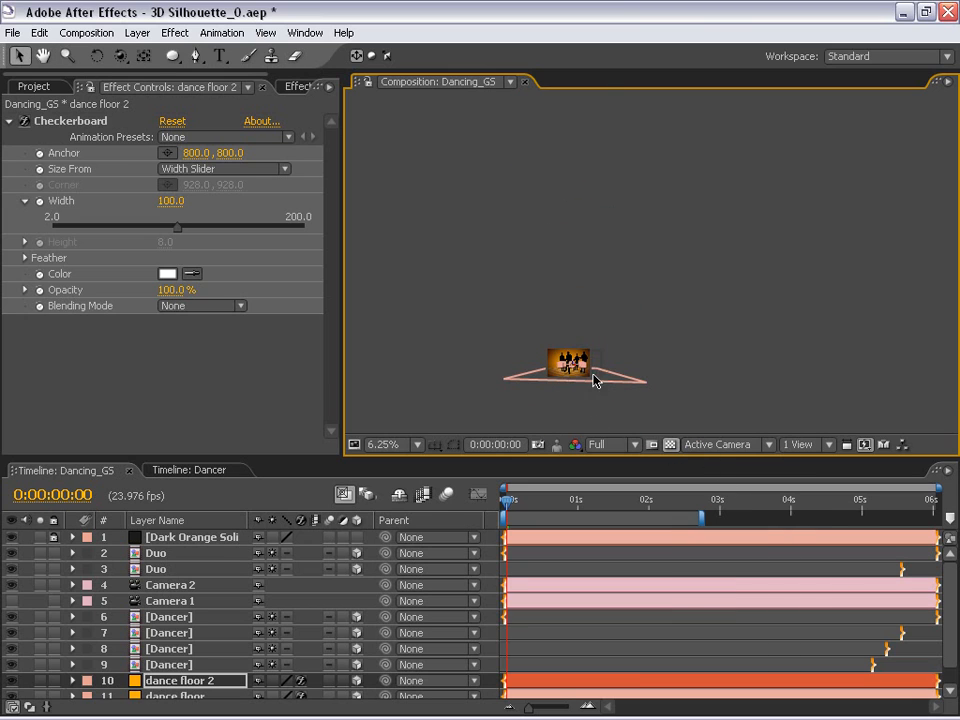
left_click_drag(573, 382, 588, 322)
scroll(591, 351, "up", 2)
left_click_drag(491, 373, 743, 177)
scroll(626, 292, "up", 1)
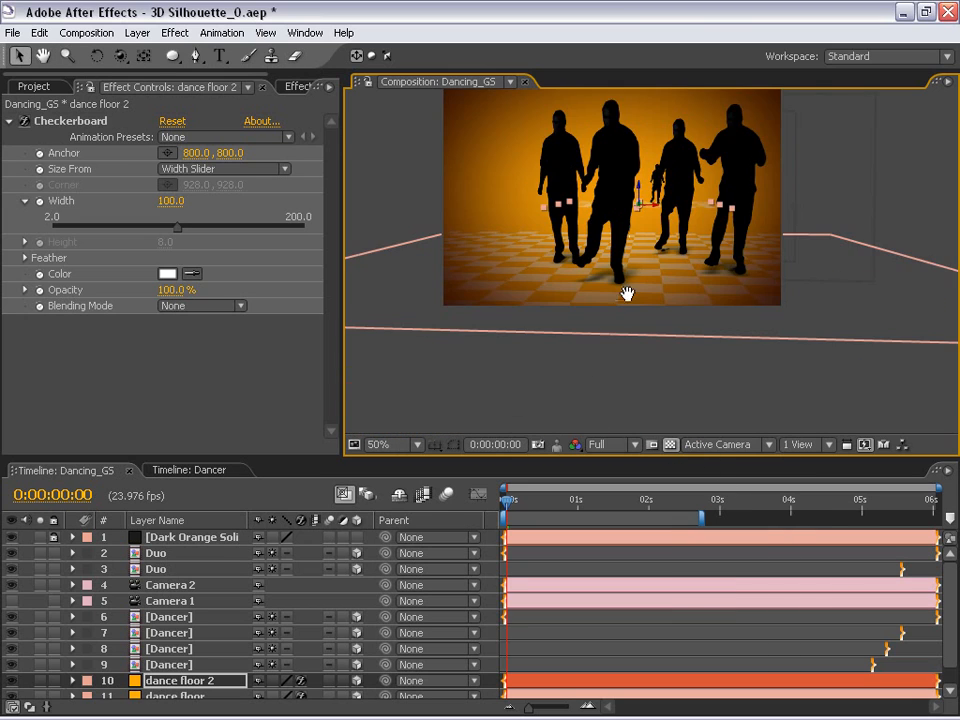
left_click_drag(664, 244, 618, 312)
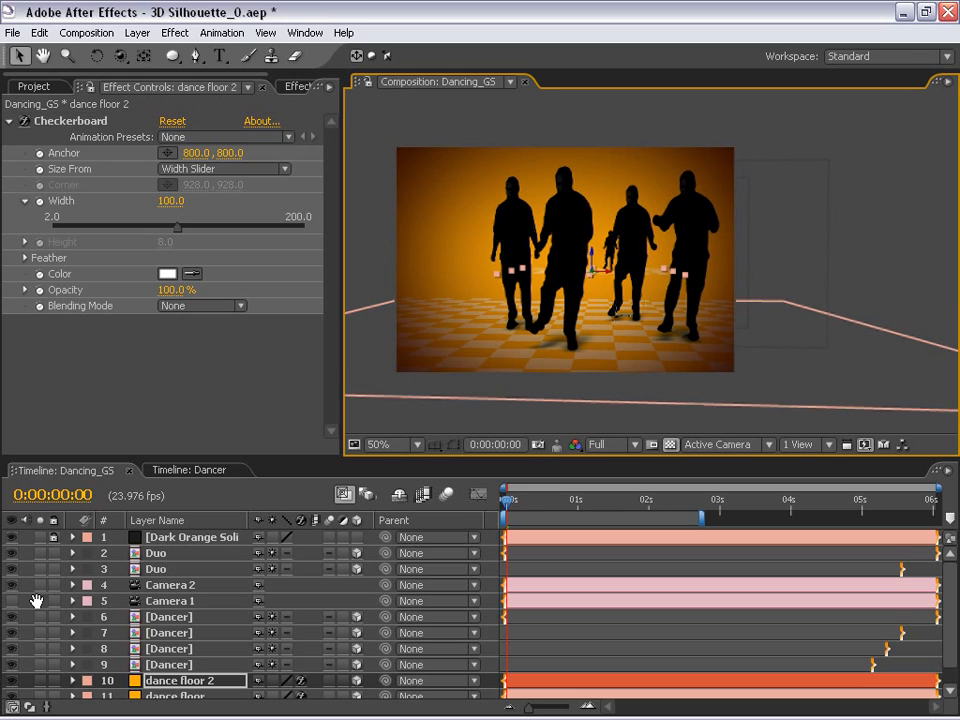
Step: At 0:00:02:07, set Camera 2's Position to about -60.1, 228.3, -1244.9 and collapse its properties
left_click(117, 585)
left_click(72, 585)
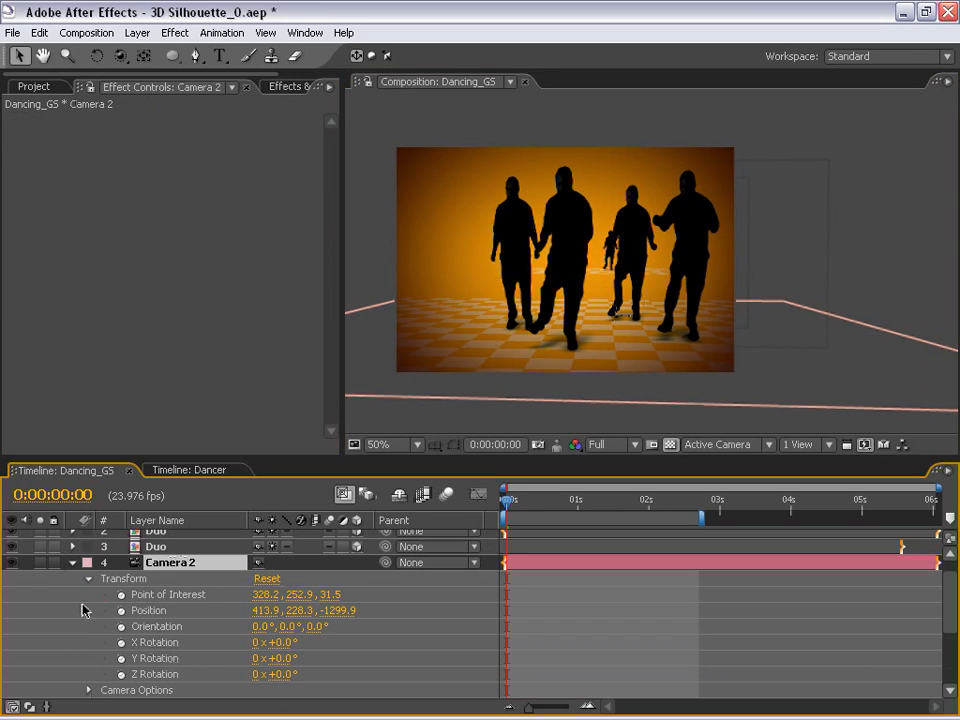
left_click_drag(527, 500, 671, 516)
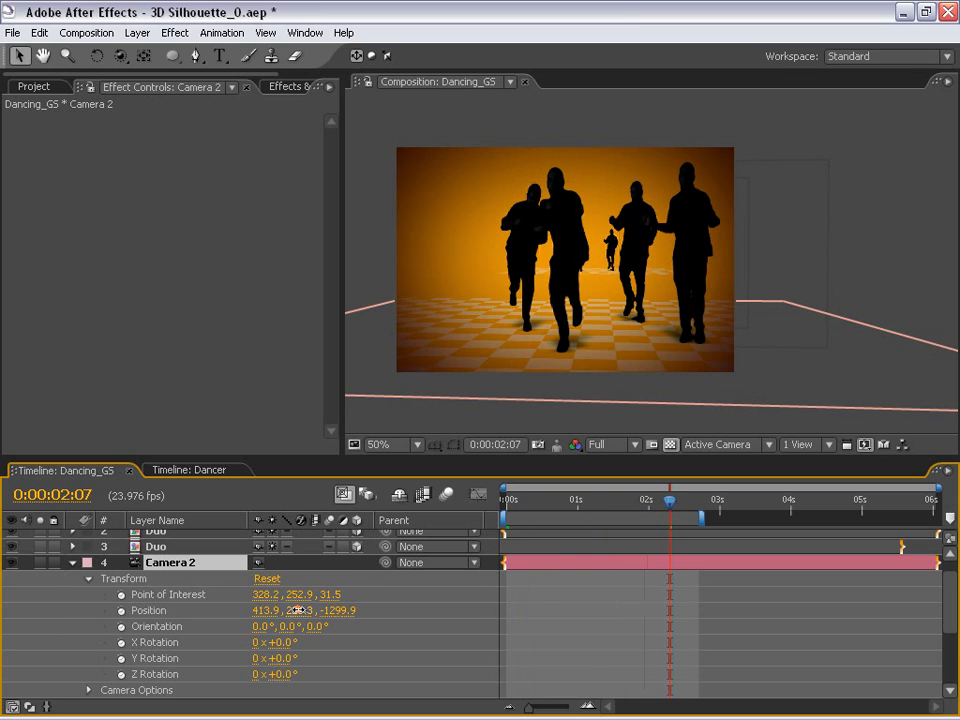
left_click_drag(298, 610, 389, 617)
left_click_drag(266, 619, 8, 568)
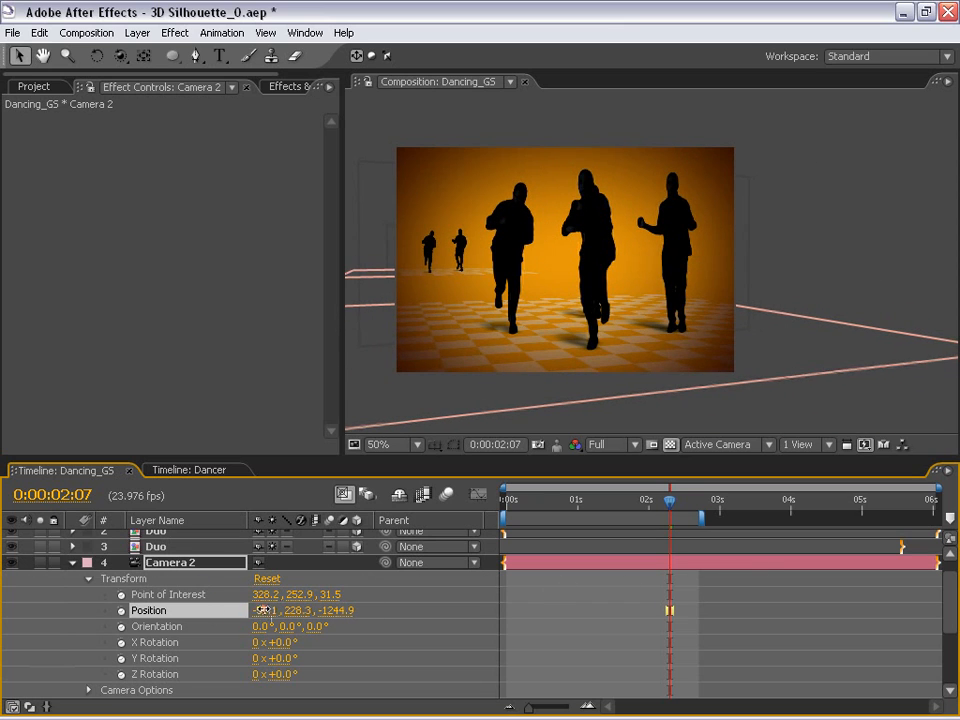
mouse_move(252, 612)
left_mouse_down()
mouse_move(208, 611)
mouse_move(386, 600)
mouse_move(245, 599)
left_mouse_up()
left_click(72, 562)
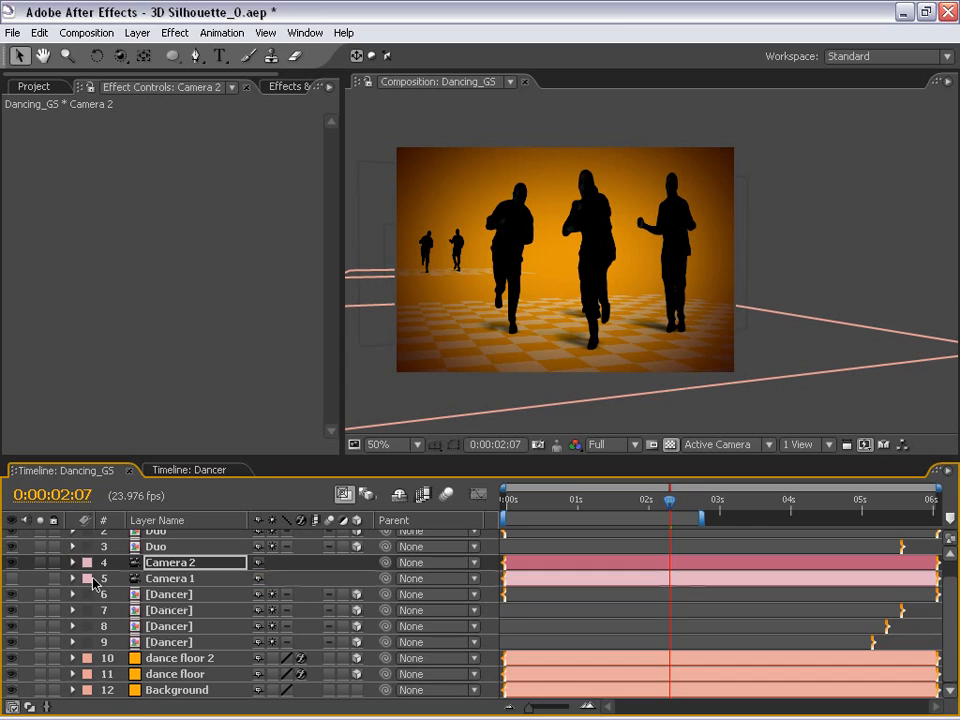
Step: Move Dancer layers 9 and 8 slightly left along their X axis to separate the overlapping dancers and tighten the group
left_click(169, 642)
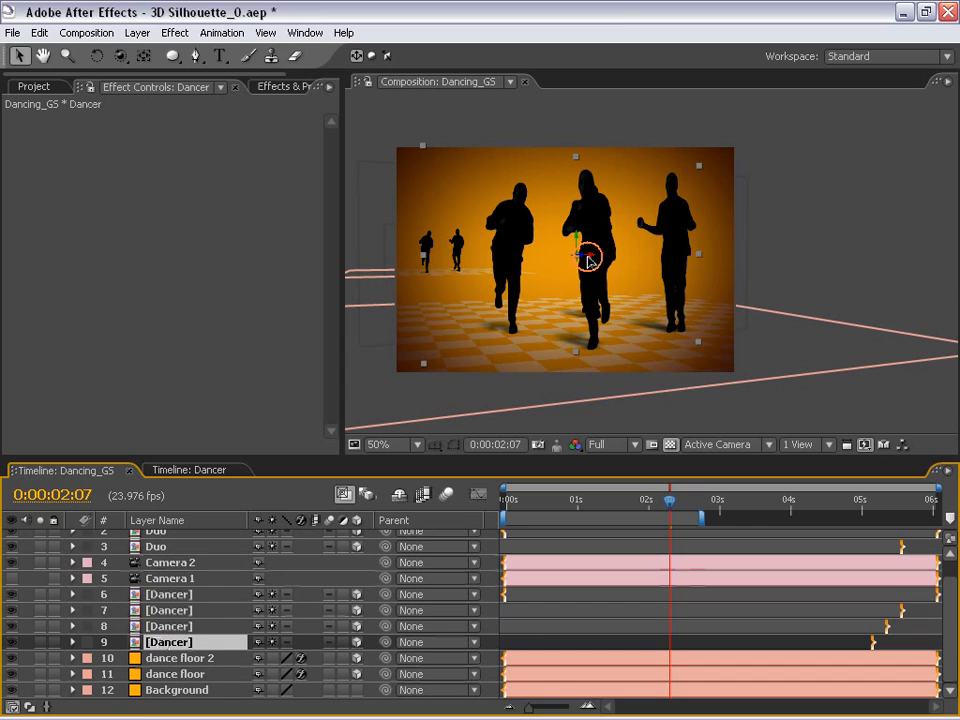
left_click_drag(591, 257, 566, 262)
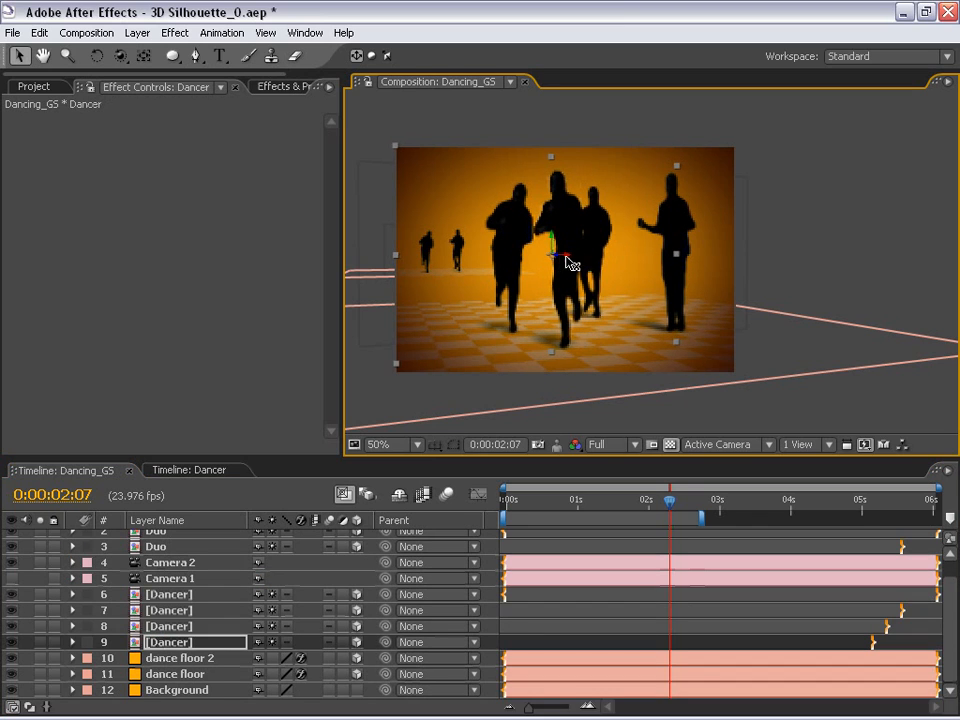
left_click(169, 612)
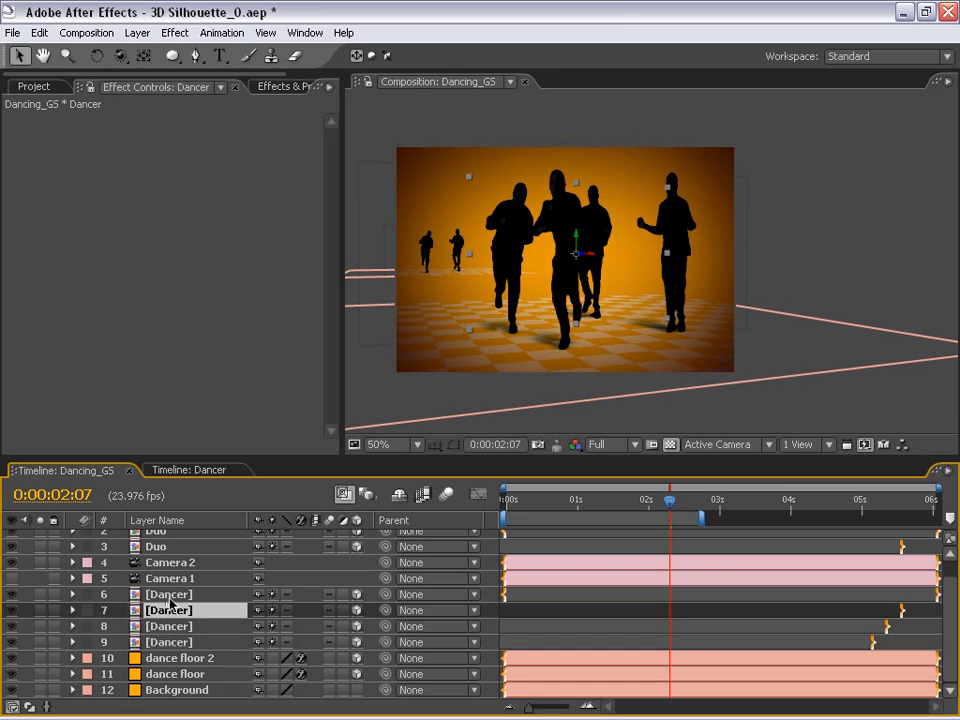
left_click(169, 594)
left_click(169, 626)
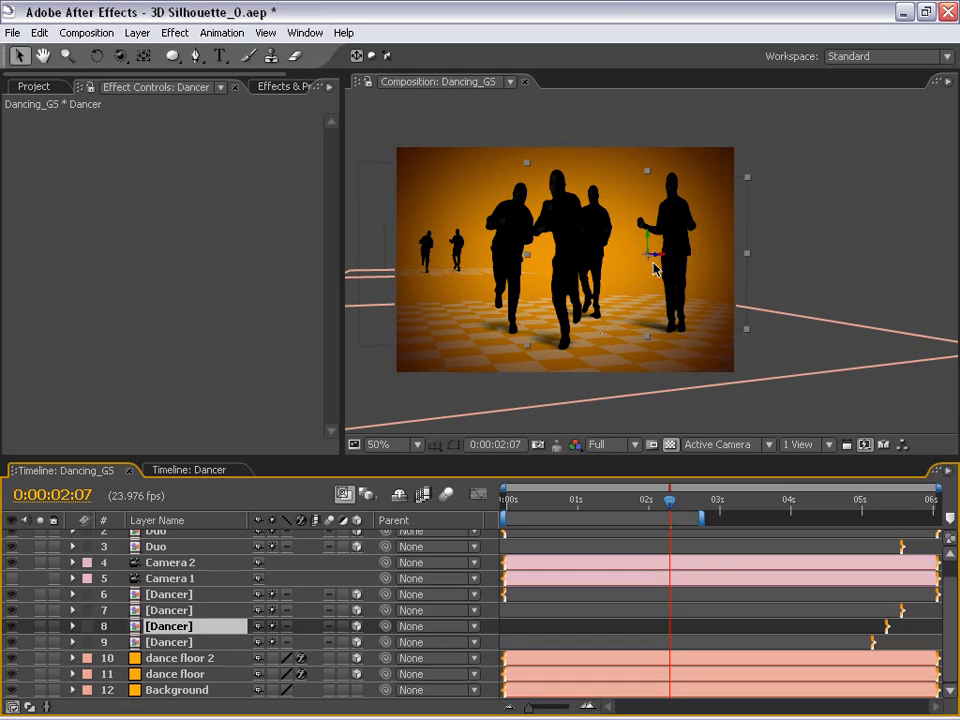
left_click_drag(668, 265, 642, 261)
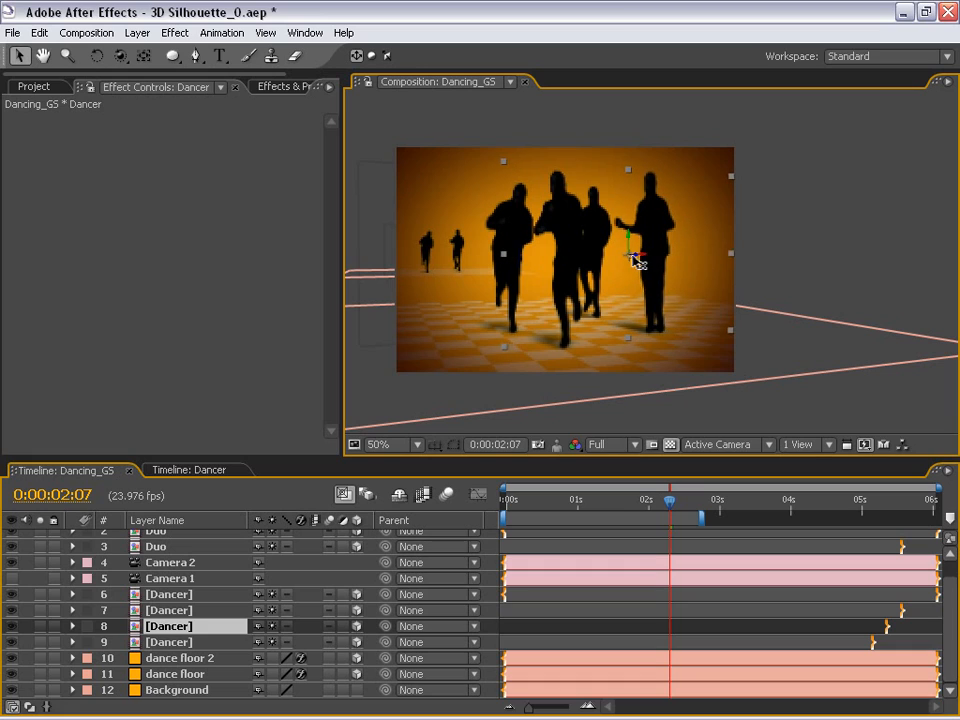
Step: Orbit Camera 2 to about 5.5, 252.1, -1271.2 and start Position and Point of Interest keyframes at 0:00:02:07
left_click(176, 563)
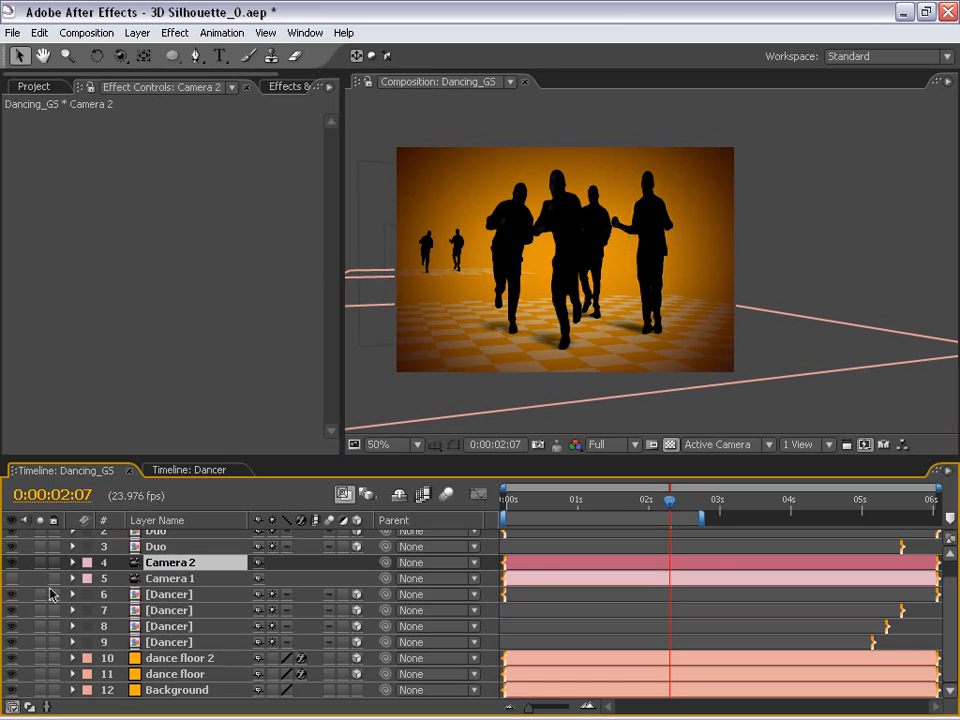
left_click(72, 564)
left_click(87, 579)
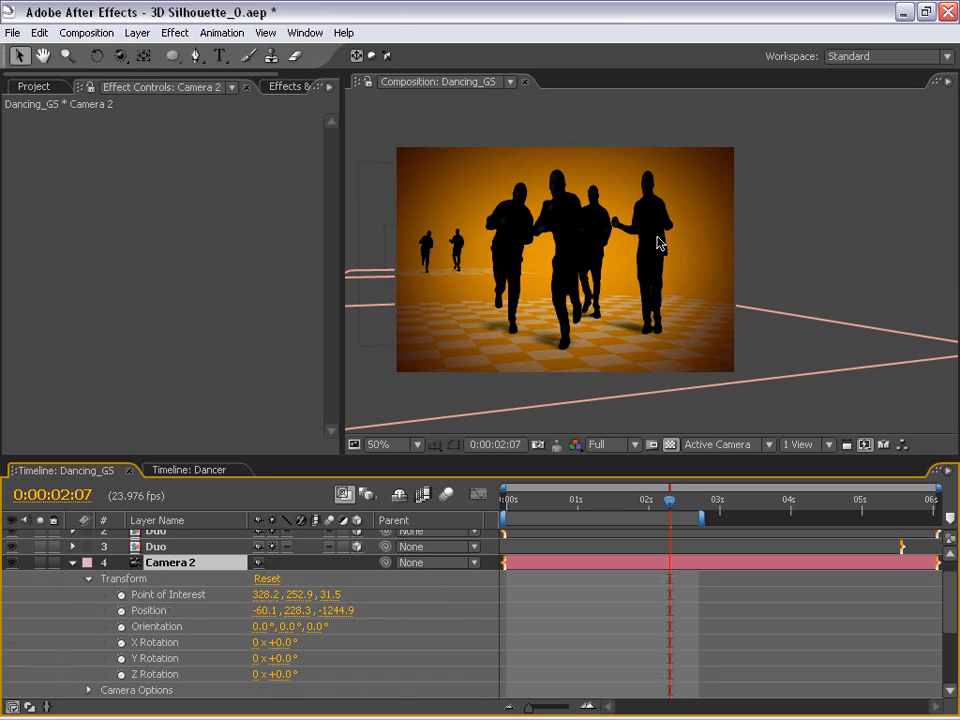
left_click(120, 56)
left_click_drag(605, 238, 592, 246)
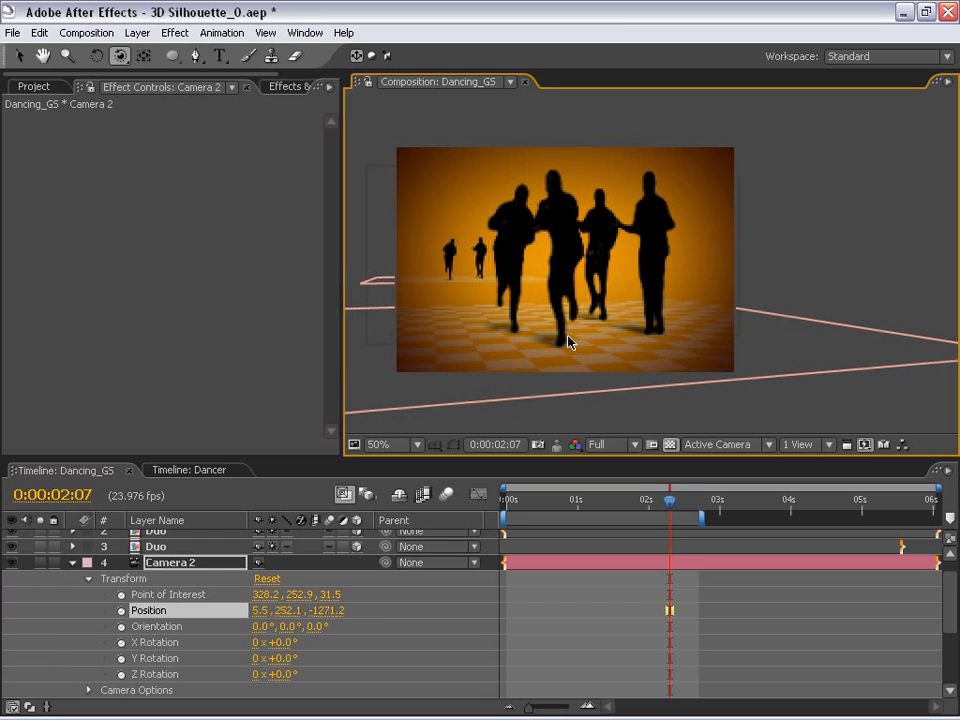
left_click(121, 611)
left_click(121, 595)
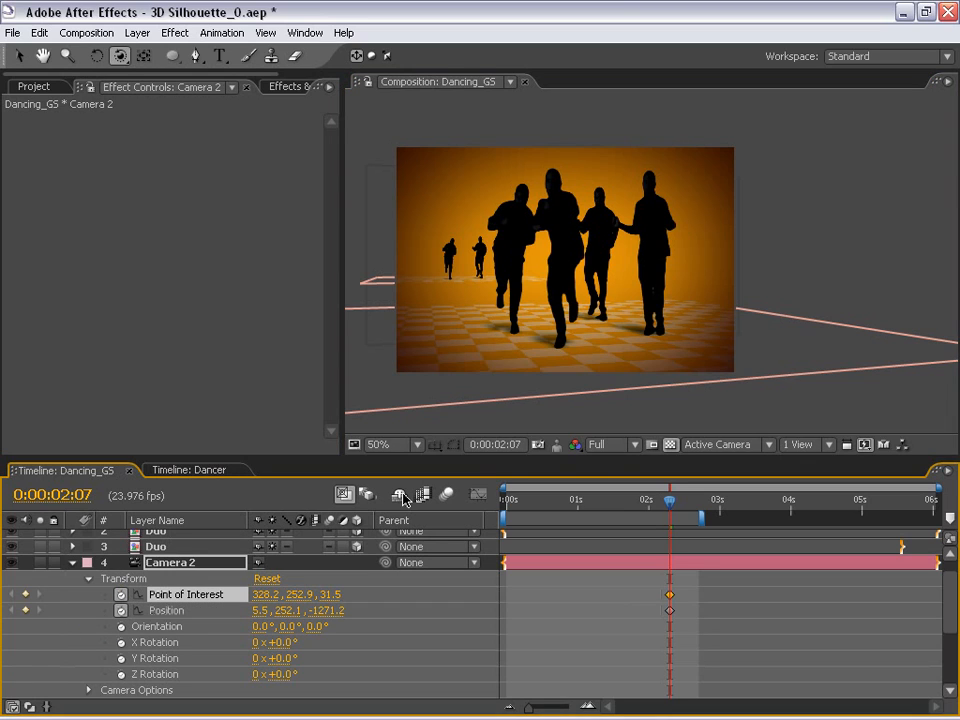
Step: At 0:00:00:19, track Camera 2 forward and sideways toward the duo, to Position about -206.4, 243.0, 365.1
left_click_drag(649, 497, 563, 512)
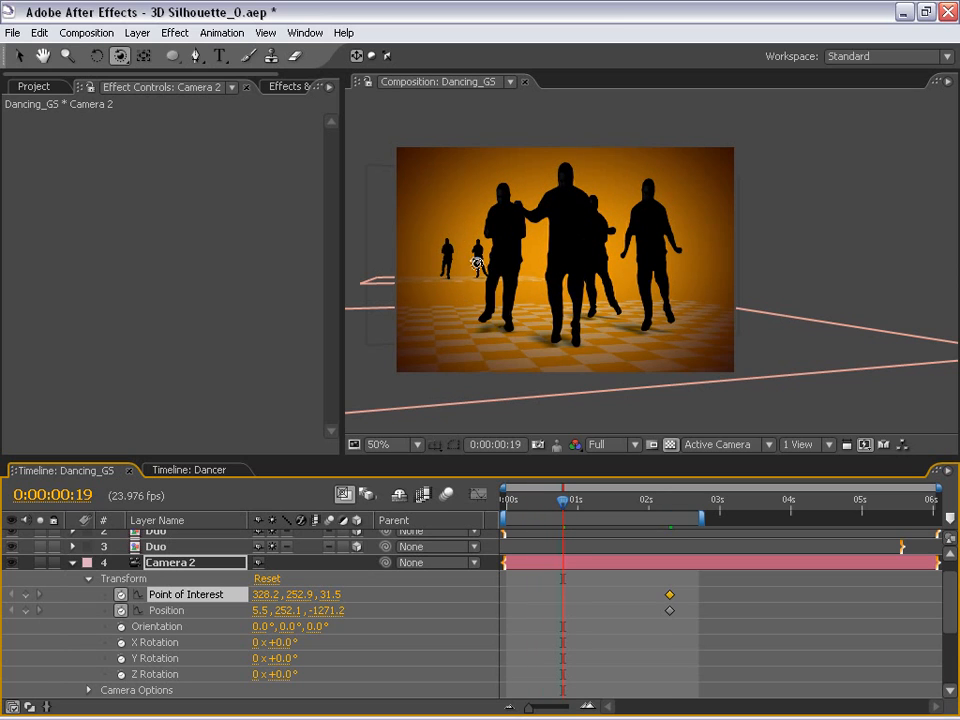
left_click_drag(119, 56, 204, 98)
left_click_drag(437, 271, 514, 231)
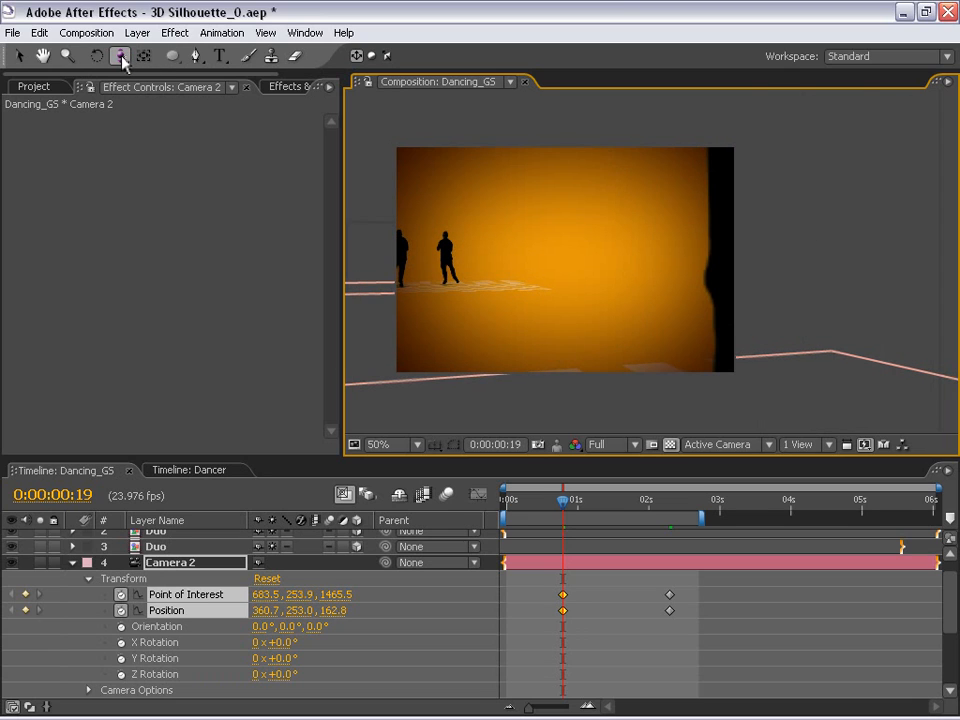
left_click_drag(122, 62, 165, 76)
left_click_drag(434, 260, 765, 266)
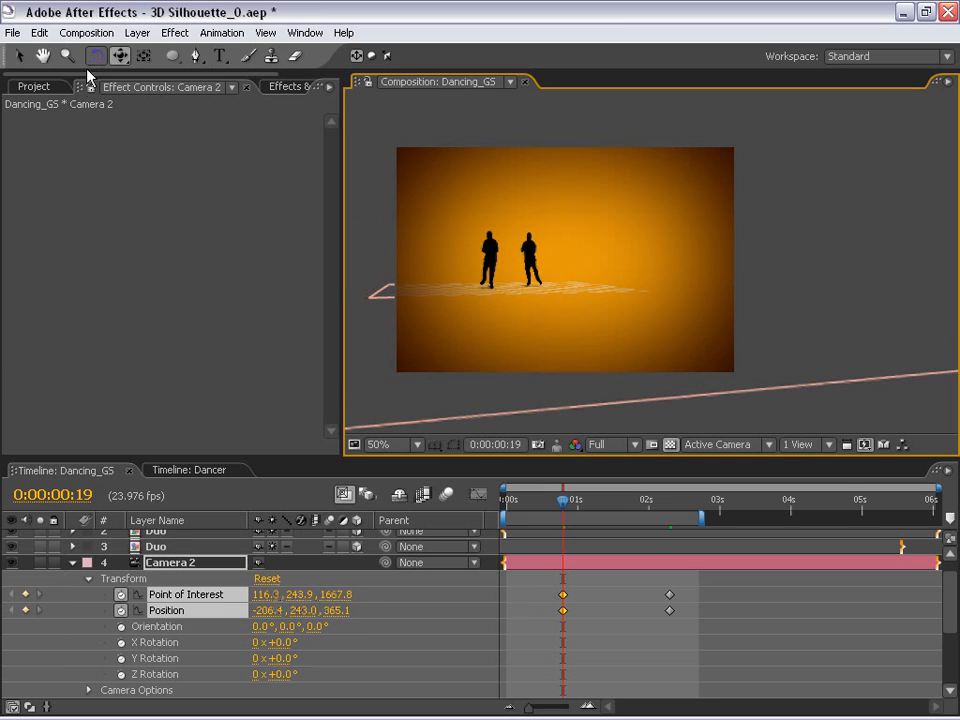
left_click_drag(120, 59, 120, 60)
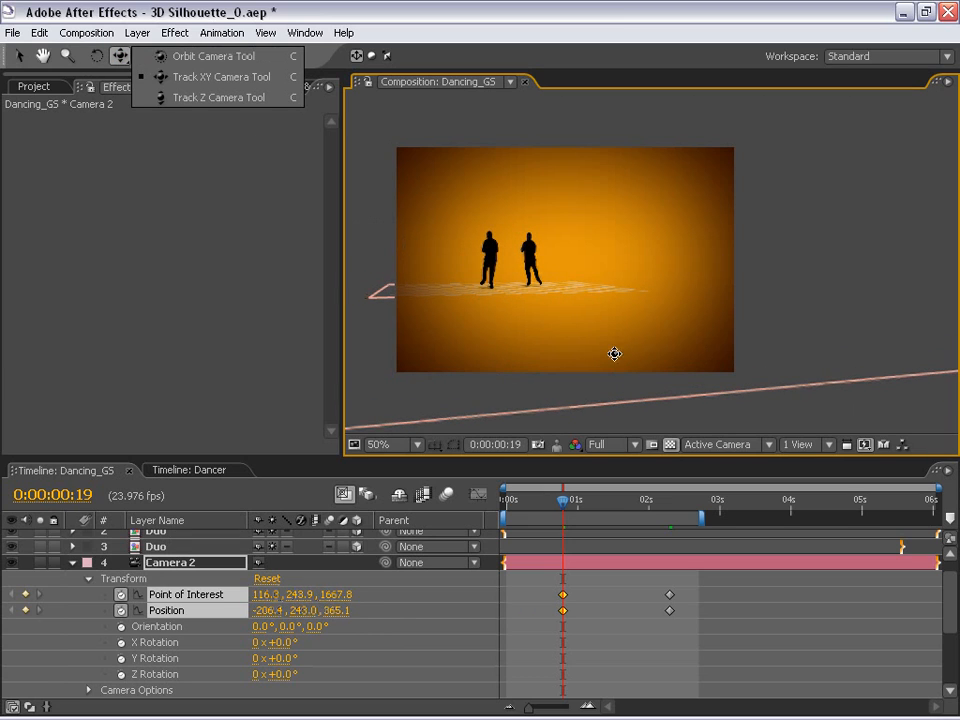
Step: In Top view, move Camera 2's Point of Interest onto the duo's dance floor, at about 340.3, 243.9, 4499.8
left_click(725, 444)
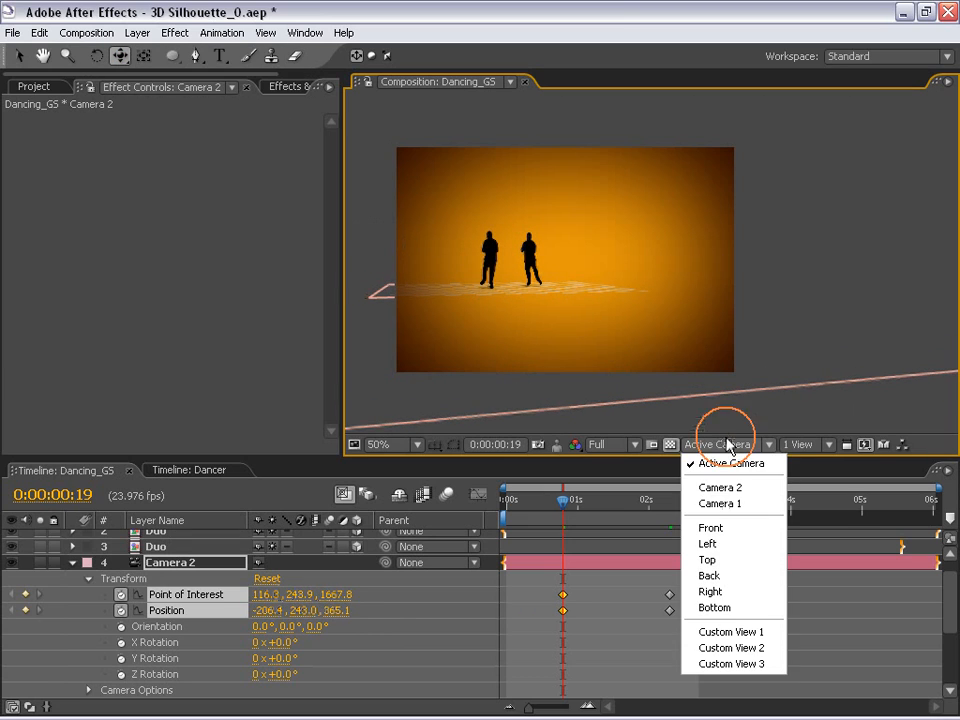
left_click(725, 568)
scroll(525, 296, "down", 4)
left_click_drag(575, 324, 561, 391)
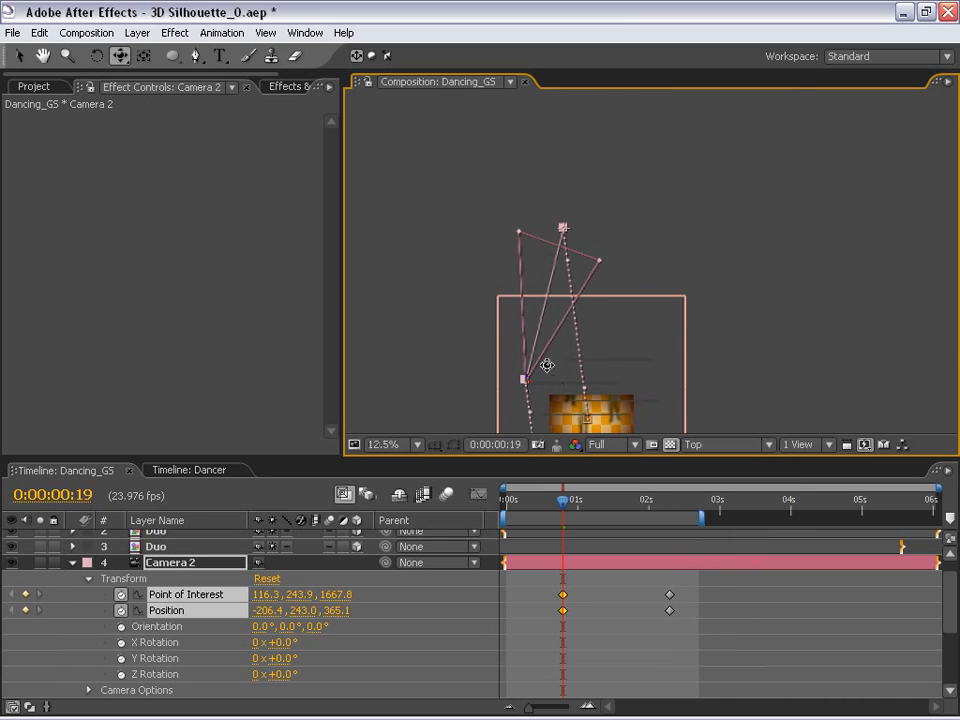
key("v")
left_click(537, 564)
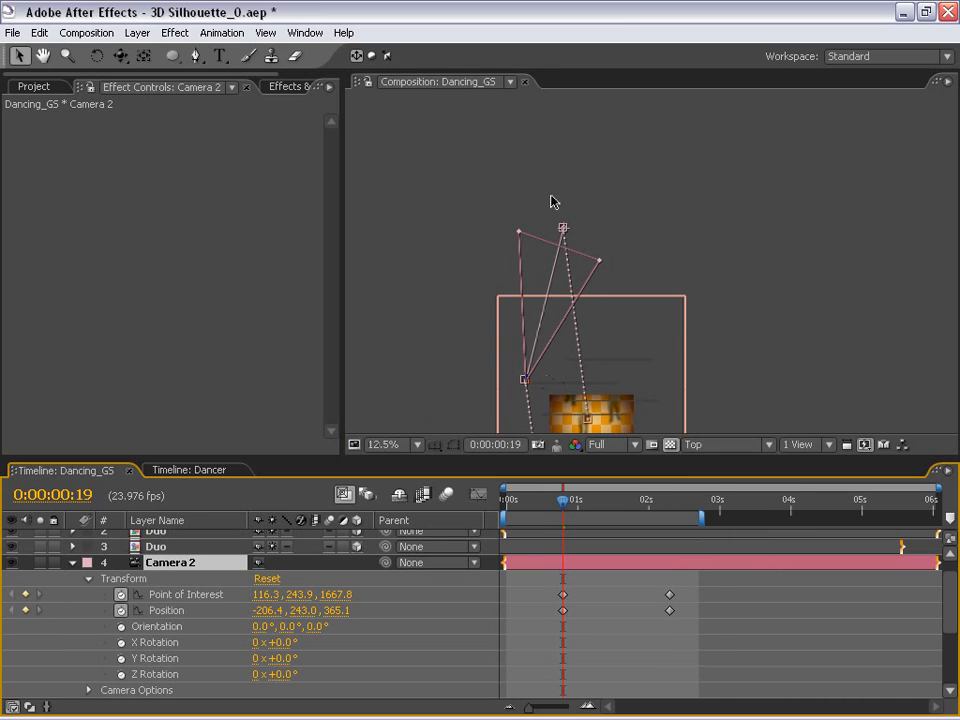
scroll(565, 246, "down", 1)
key("h")
left_click_drag(625, 217, 597, 159)
key("v")
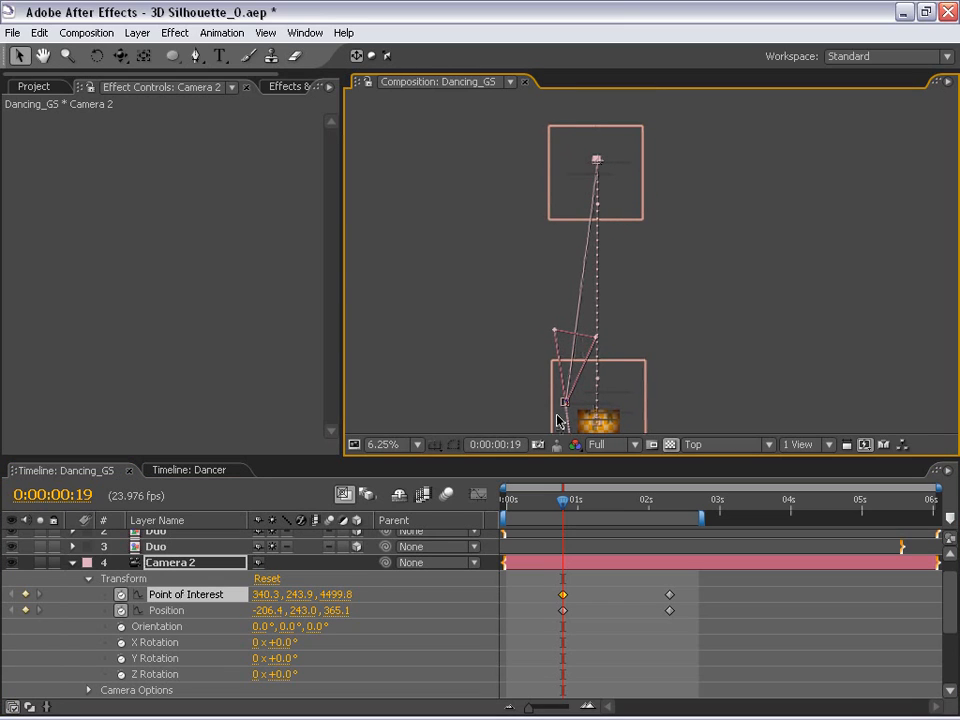
Step: Move Camera 2 up close in front of the duo's dance floor, to Position about 113.6, 243.0, 2605.1
left_click_drag(567, 407, 578, 330)
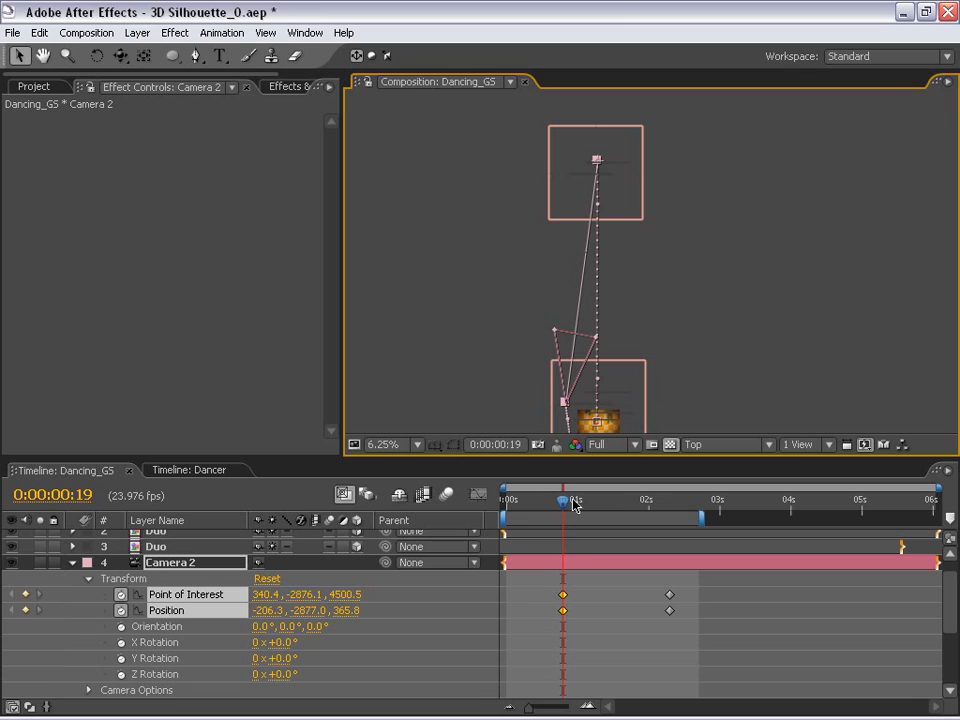
key("ctrl+z")
key("ctrl+z")
key("ctrl+z")
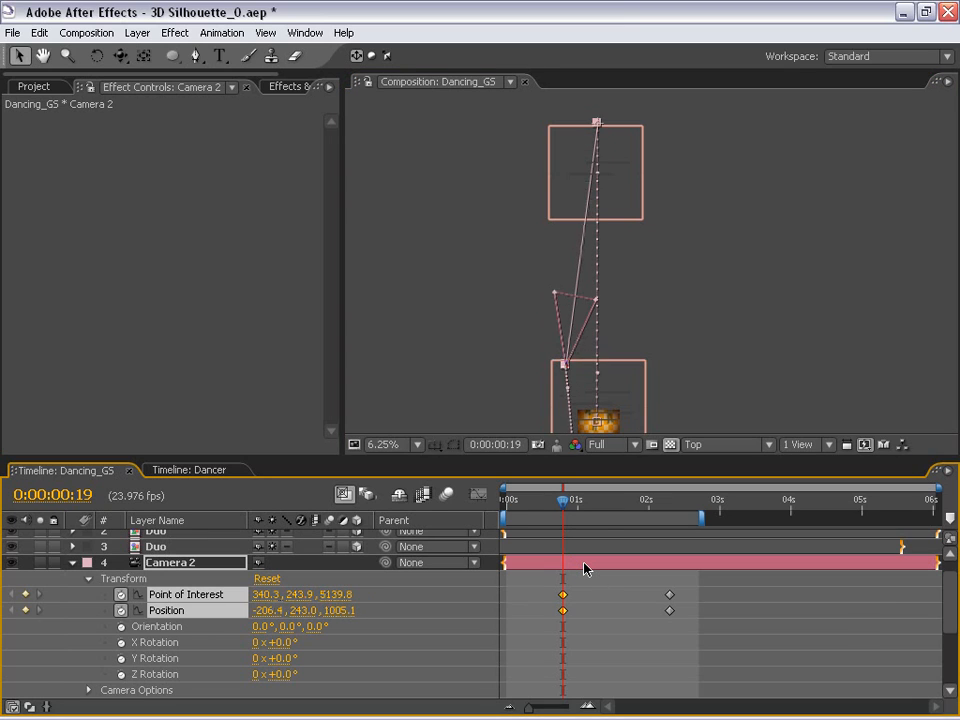
key("ctrl+z")
key("ctrl+z")
key("ctrl+z")
key("ctrl+z")
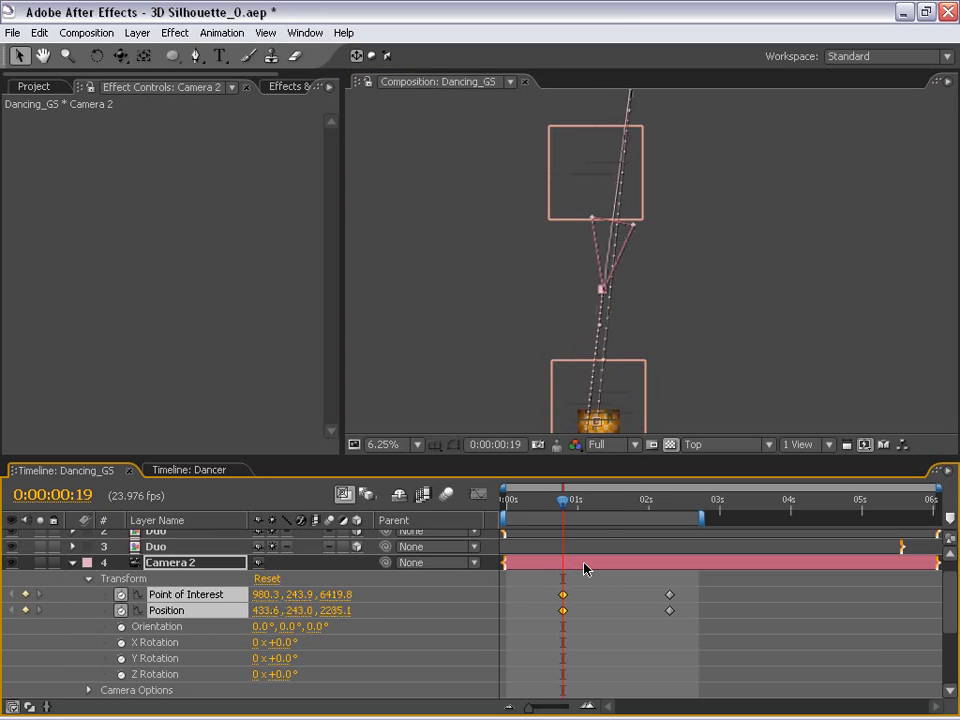
key("ctrl+z")
key("ctrl+z")
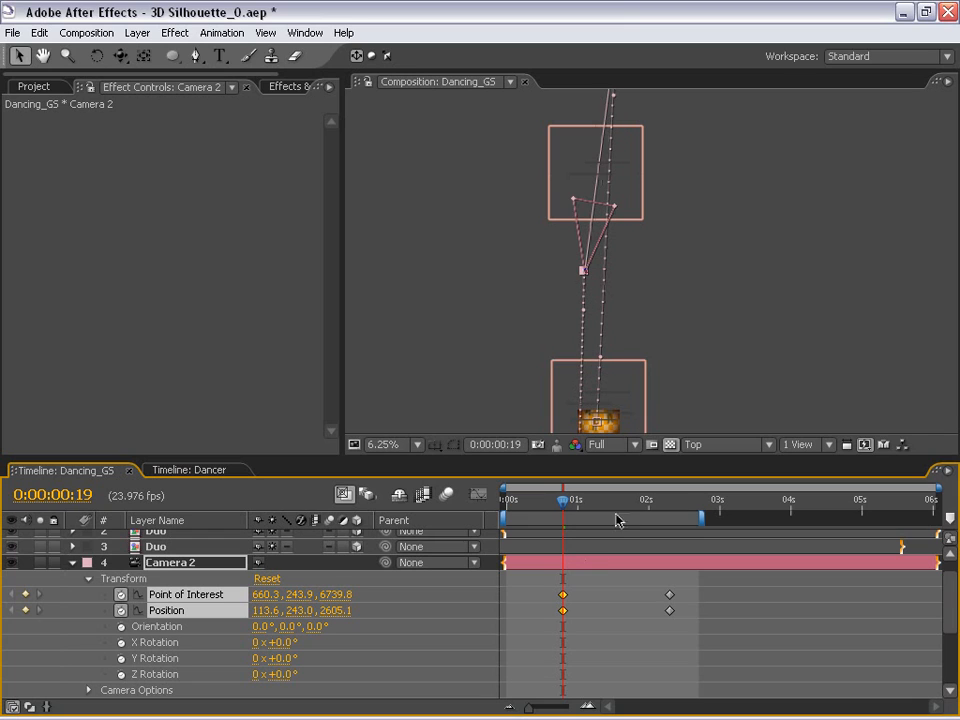
Step: Bring Camera 2's Point of Interest back onto the duo, at about 340.3, 243.9, 4355.8
key("h")
left_click_drag(619, 255, 591, 380)
key("v")
left_click(601, 163)
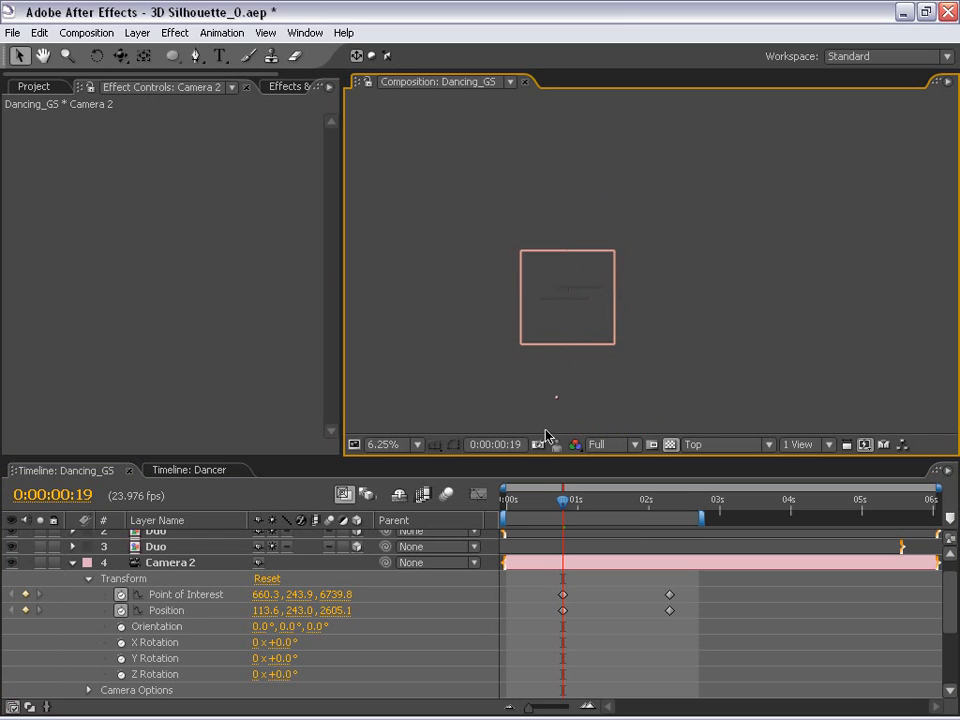
left_click(556, 398)
left_click_drag(588, 155, 572, 293)
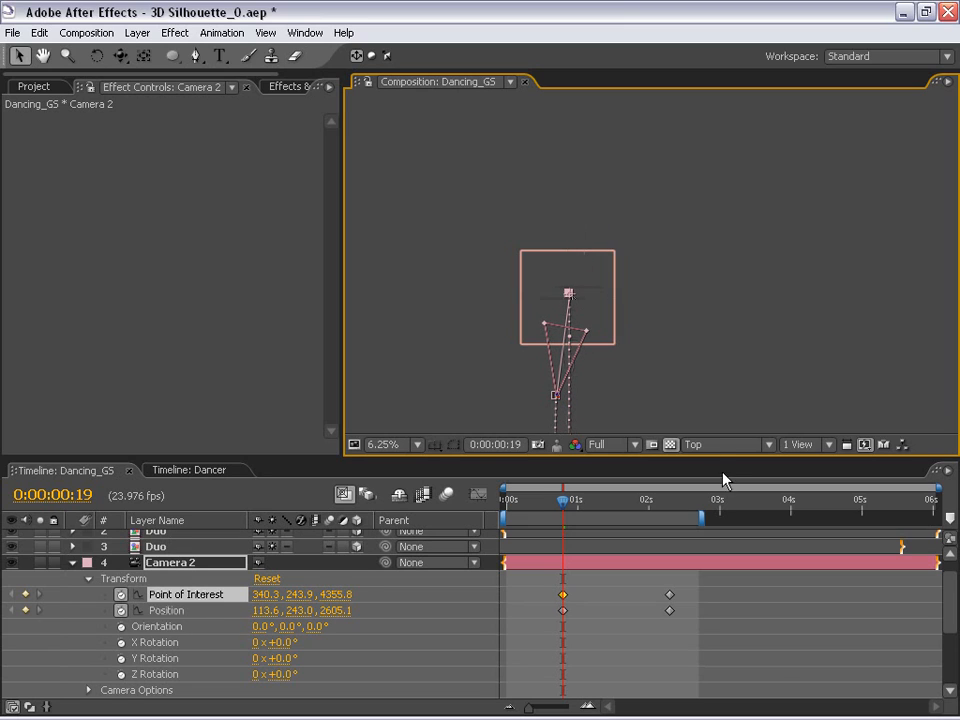
Step: Return to the Active Camera view at 50% and orbit Camera 2 around the duo to Position about 921.2, 243.0, 2727.0
left_click(703, 445)
left_click(706, 461)
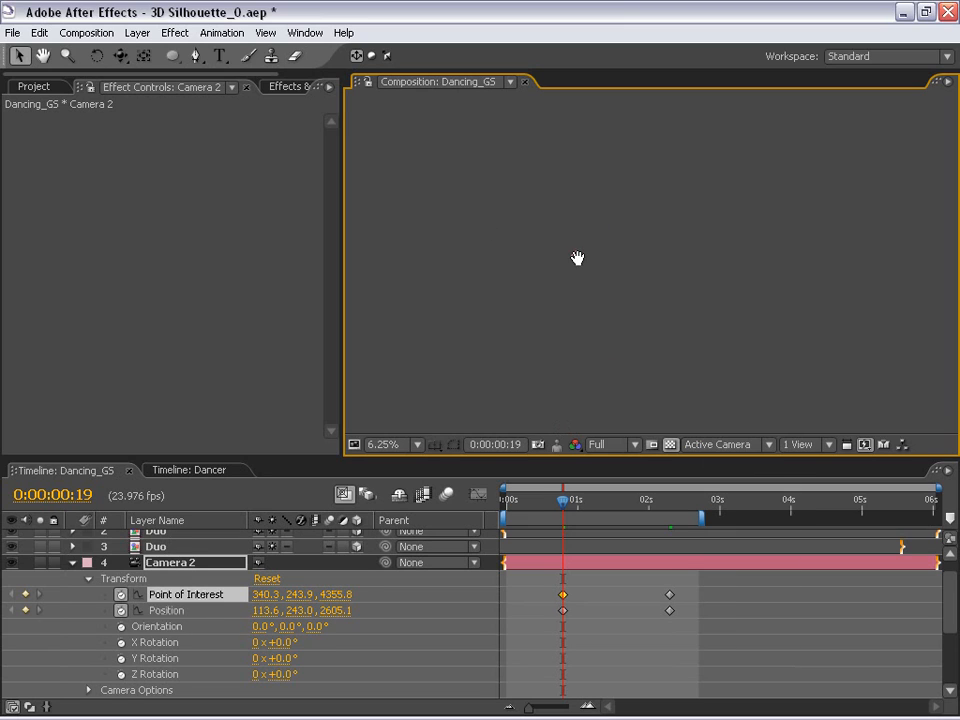
left_click_drag(577, 258, 686, 325)
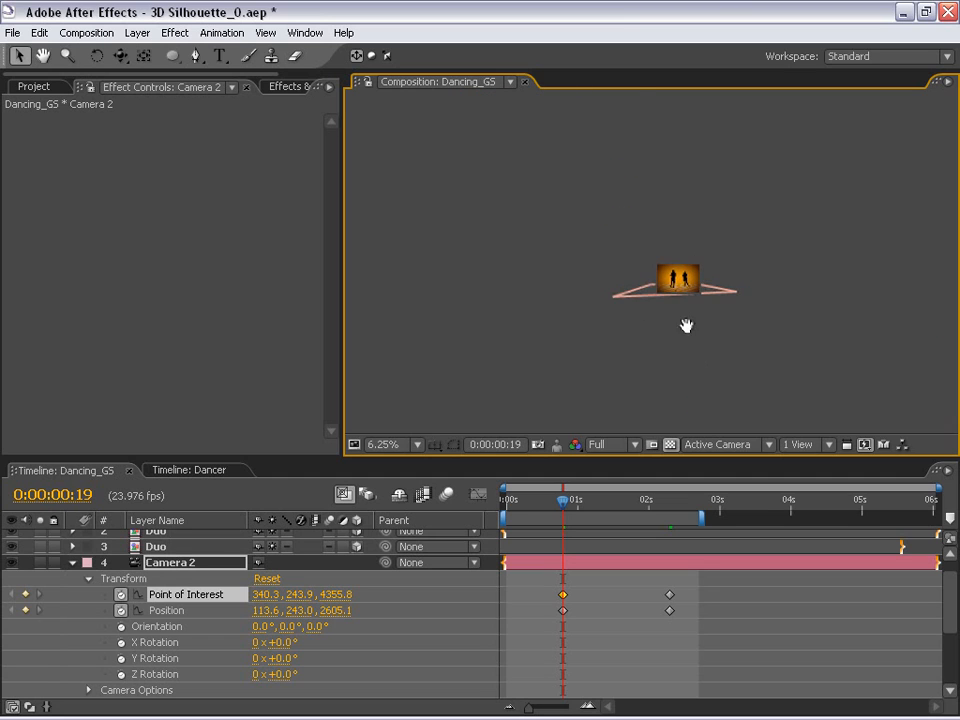
scroll(606, 300, "up", 3)
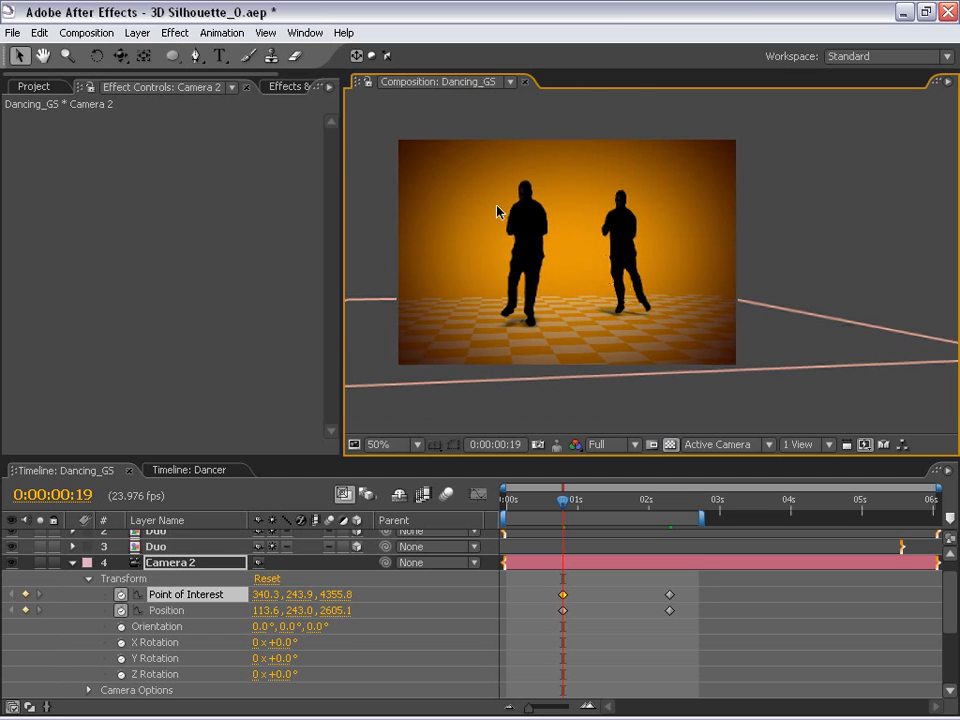
left_click(116, 60)
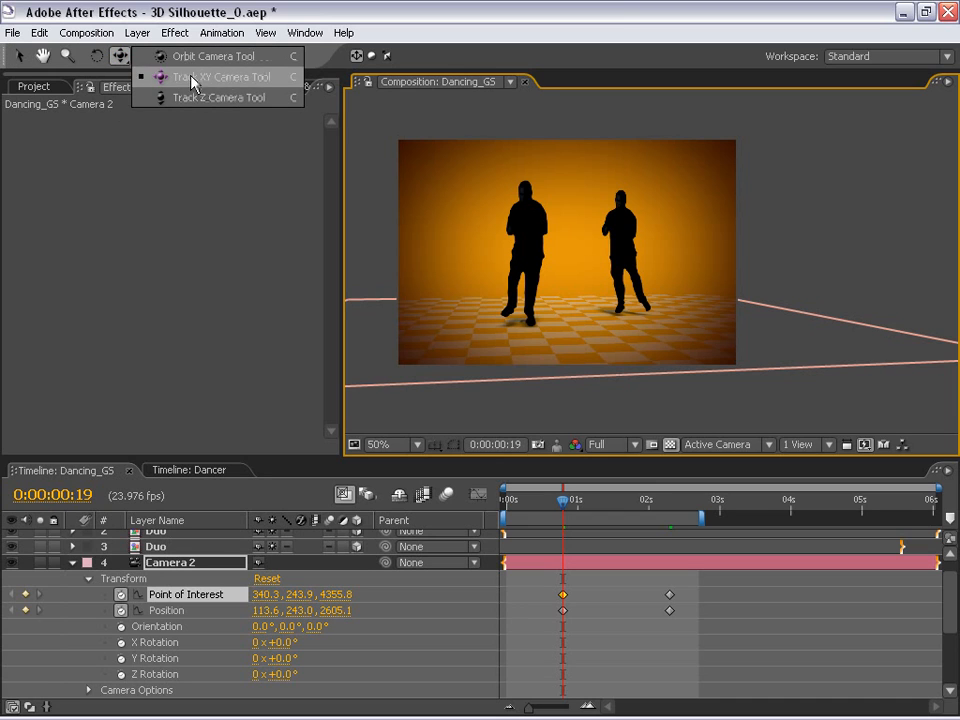
left_click(150, 56)
mouse_move(490, 240)
left_mouse_down()
mouse_move(516, 246)
mouse_move(482, 248)
left_mouse_up()
key("v")
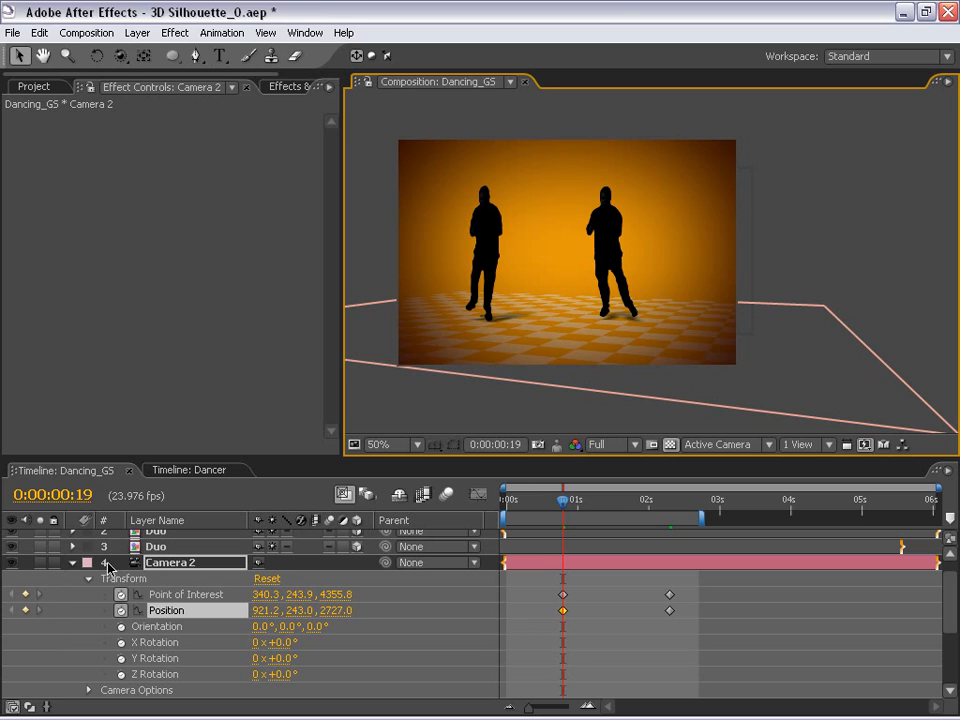
Step: Move Duo layer 2 along its X axis closer to the other duo dancer
left_click(166, 548)
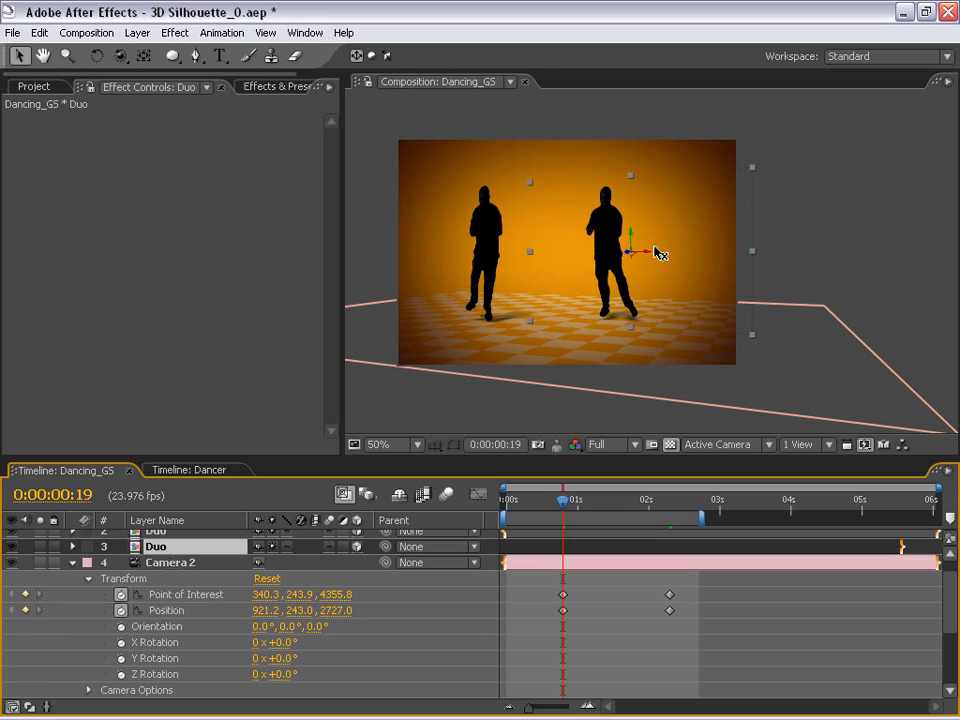
left_click(512, 268)
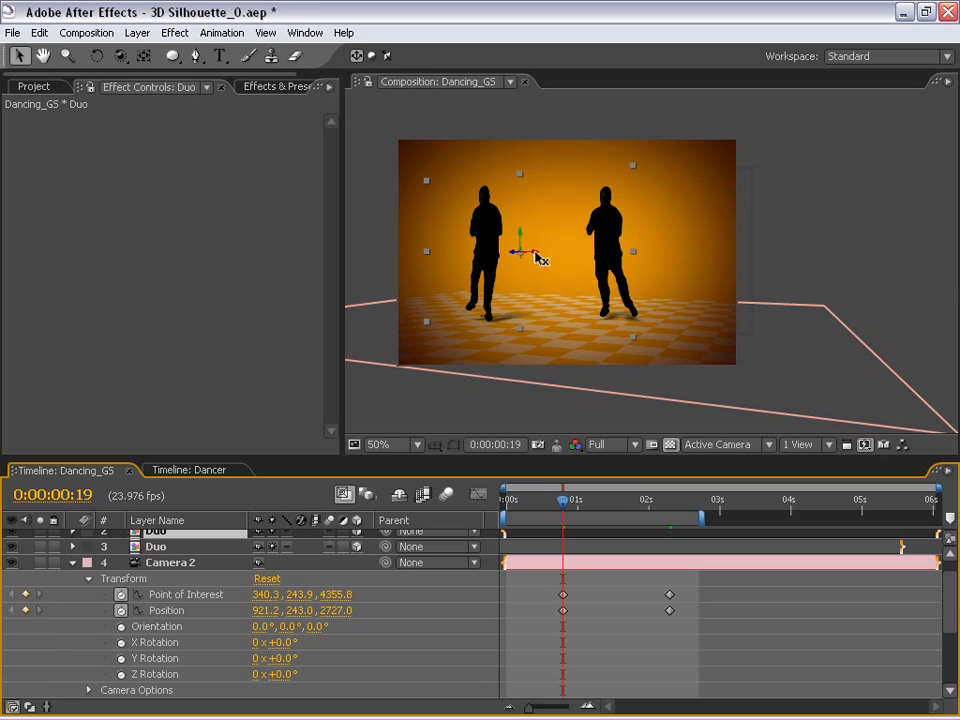
left_click_drag(543, 258, 618, 255)
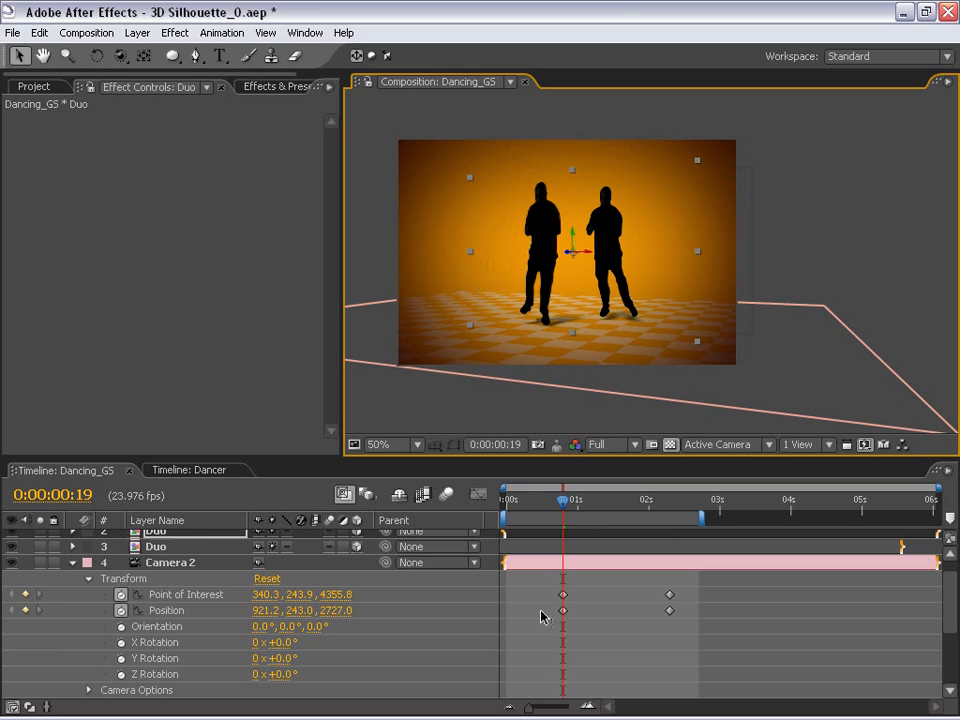
Step: Apply Easy Ease to all of Camera 2's Point of Interest and Position keyframes and check the move at 0:00:01:18 at 100%
left_click_drag(544, 587, 702, 624)
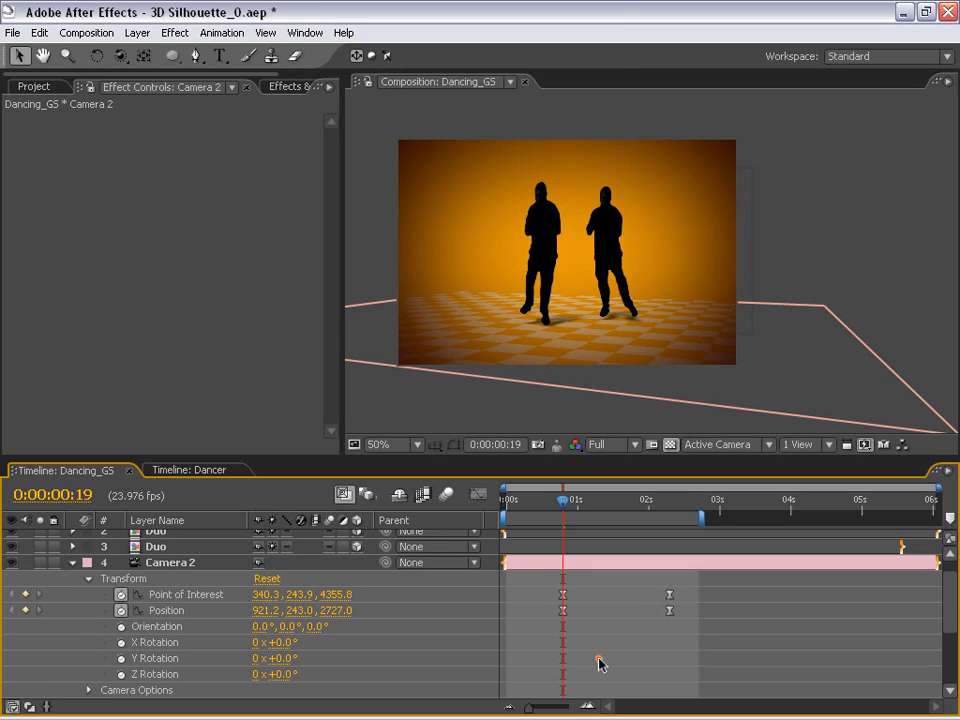
left_click_drag(563, 500, 631, 505)
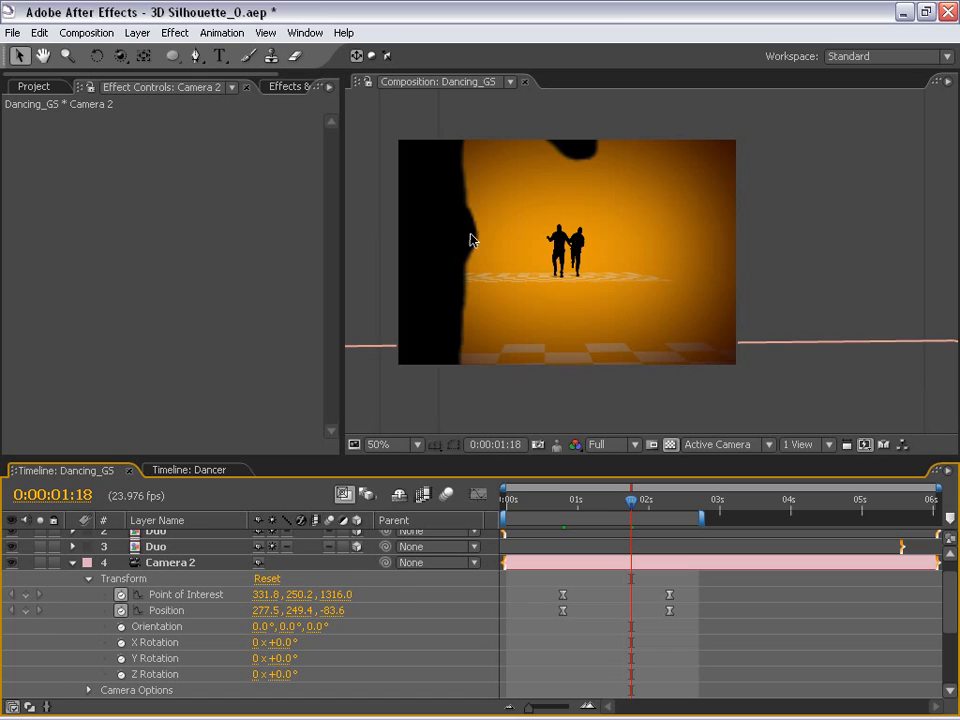
scroll(473, 240, "up", 1)
key("space")
left_click_drag(482, 246, 670, 190)
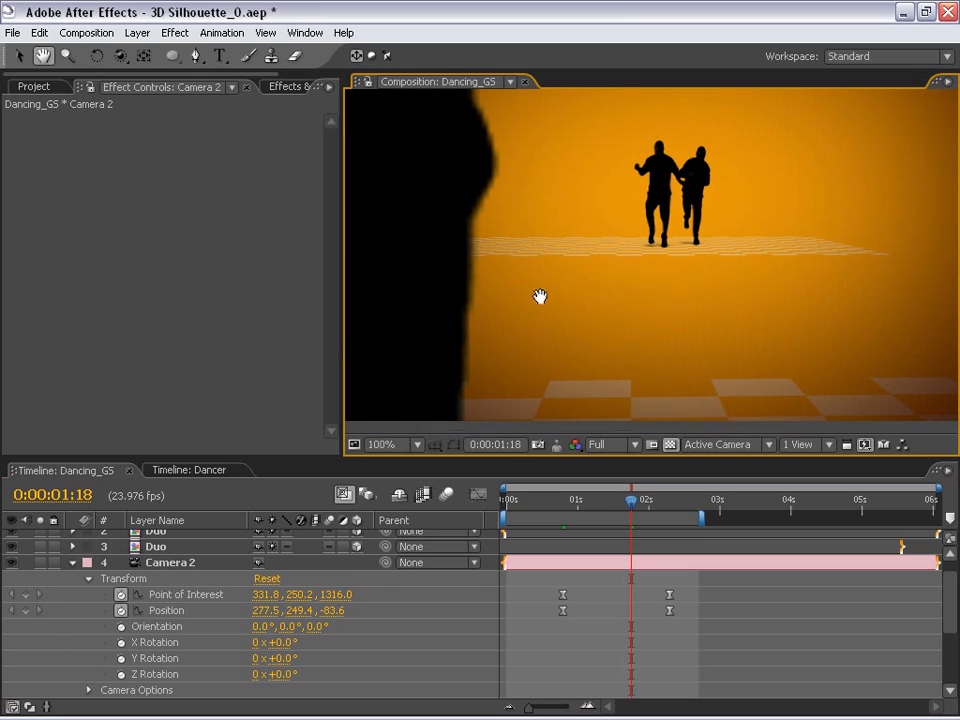
Step: Turn on motion blur for the Dancing guy and Shadow layers inside the Dancer composition and return to Dancing_GS with motion blur enabled
left_click(73, 563)
scroll(291, 598, "up", 3)
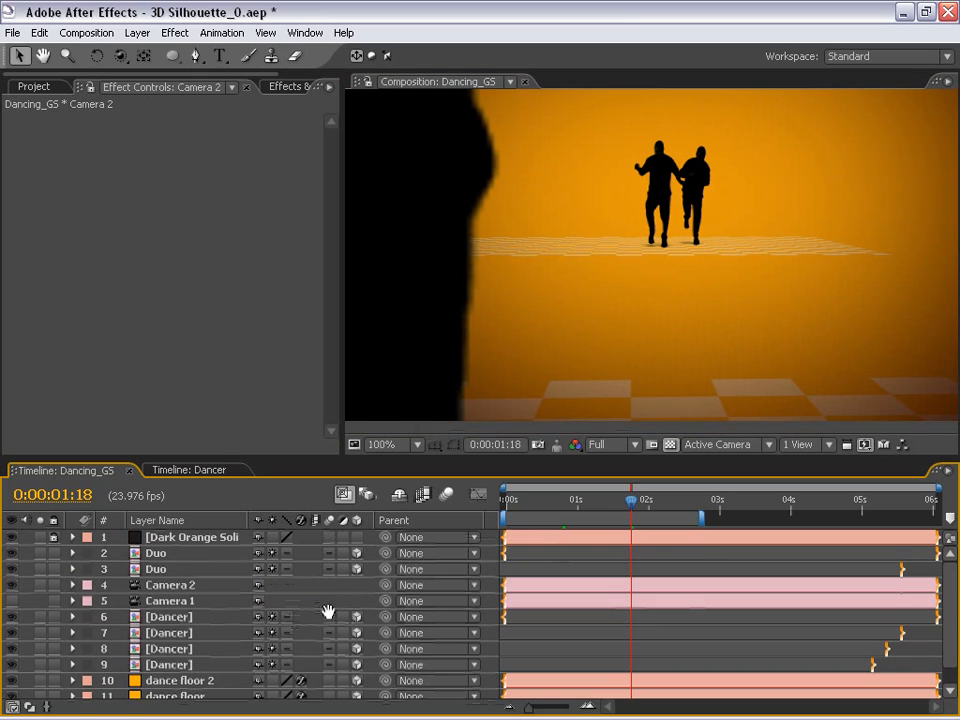
scroll(208, 621, "down", 1)
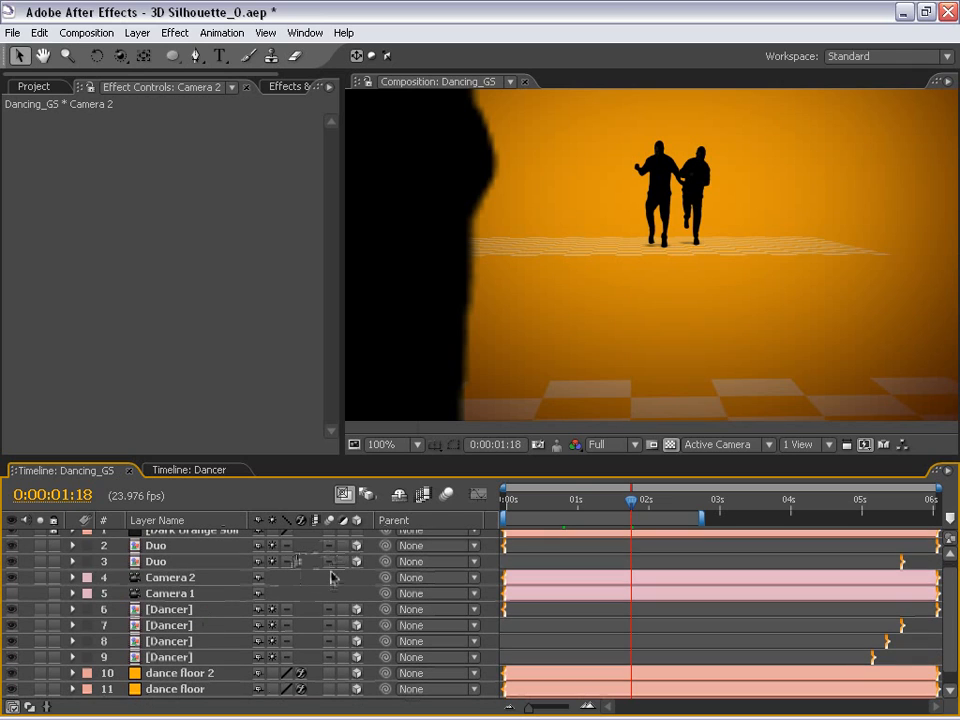
scroll(200, 582, "up", 1)
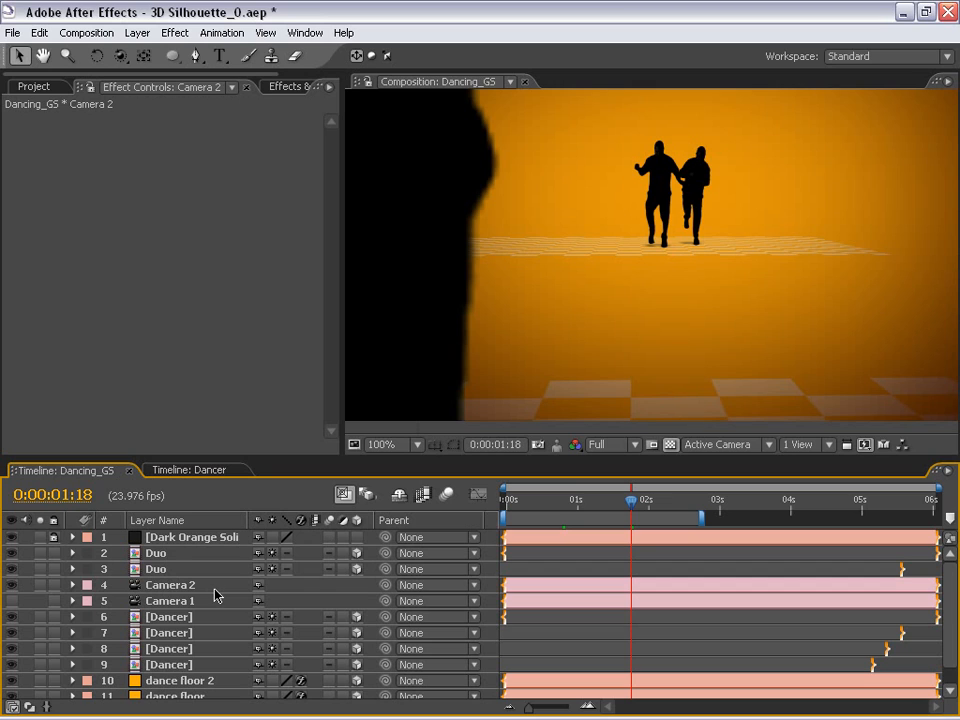
double_click(557, 573)
left_click_drag(330, 537, 330, 553)
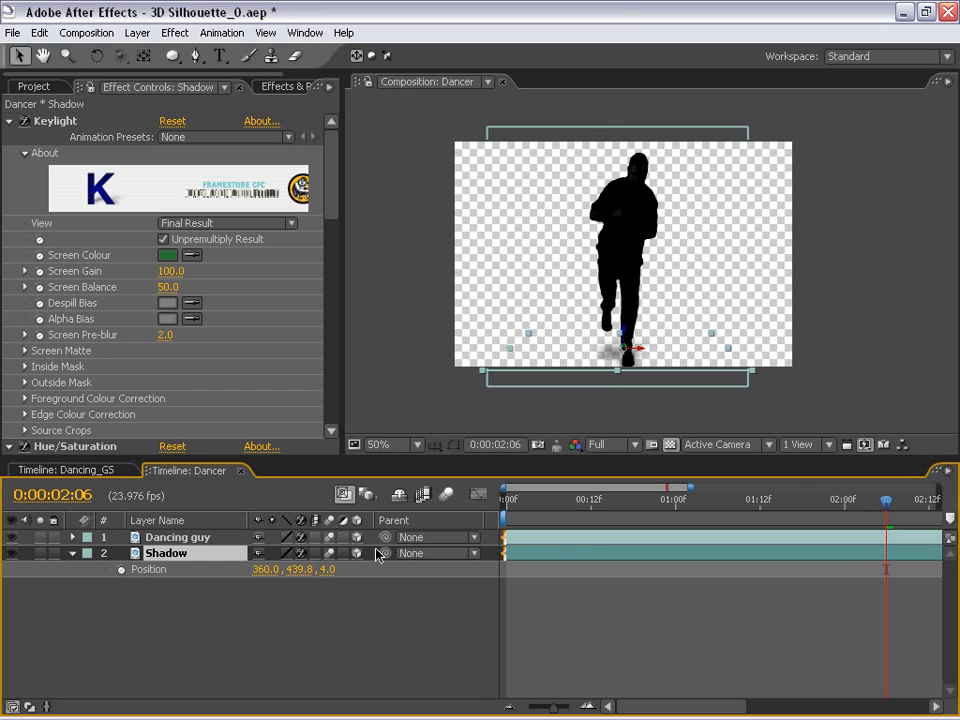
left_click(57, 469)
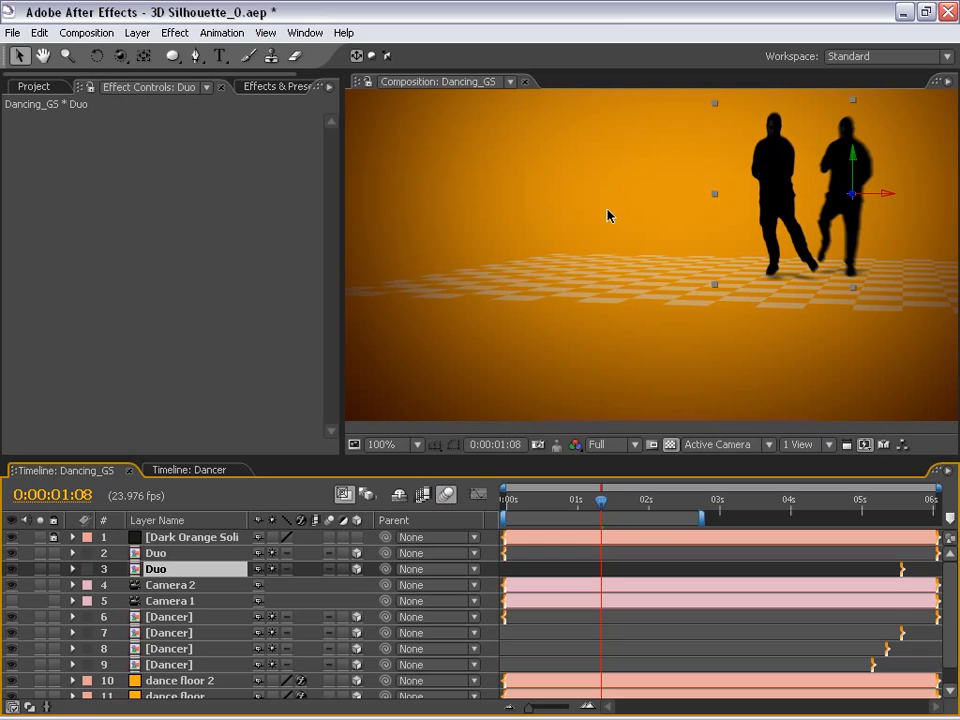
Step: Turn on motion blur for the dance floor 2 and dance floor layers and check the blurred camera move around 0:00:01:19
key("space")
left_click_drag(796, 258, 668, 259)
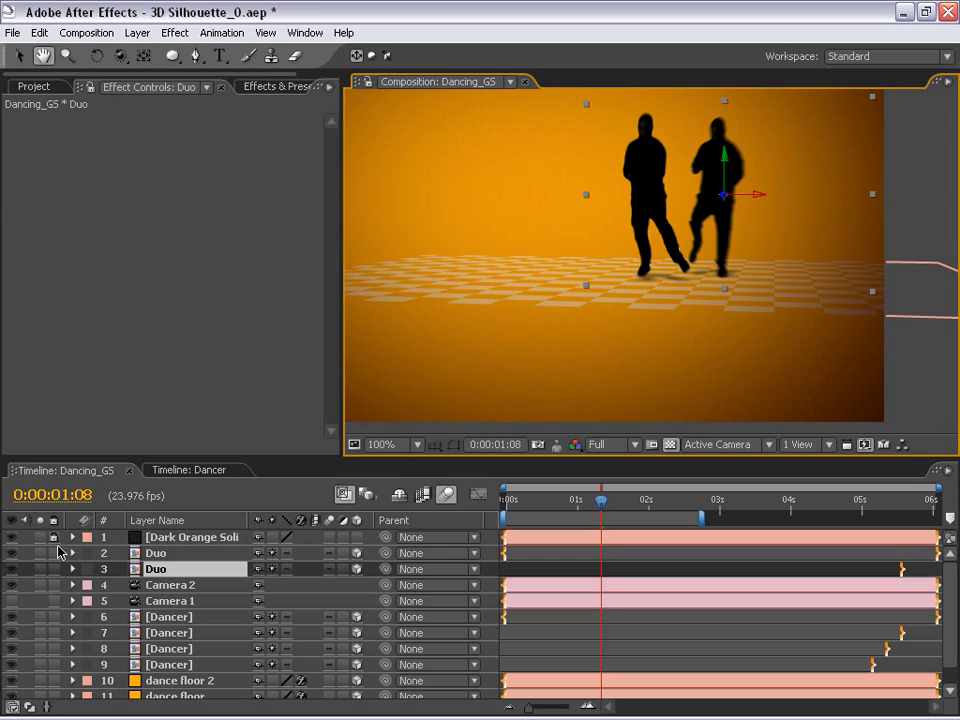
scroll(213, 663, "down", 1)
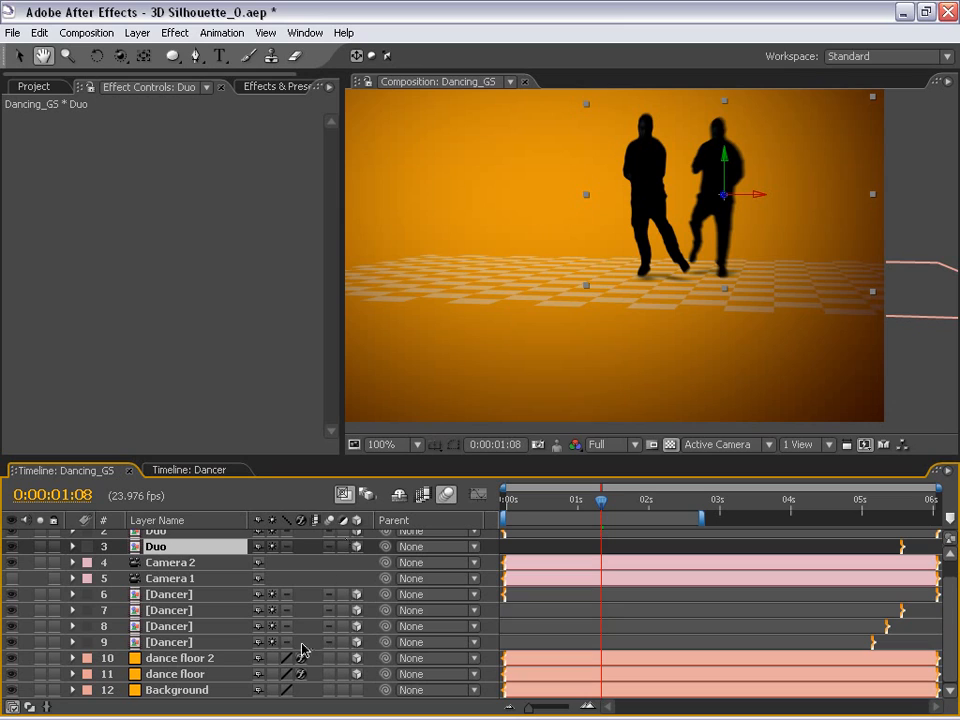
left_click(175, 657)
left_click(175, 673)
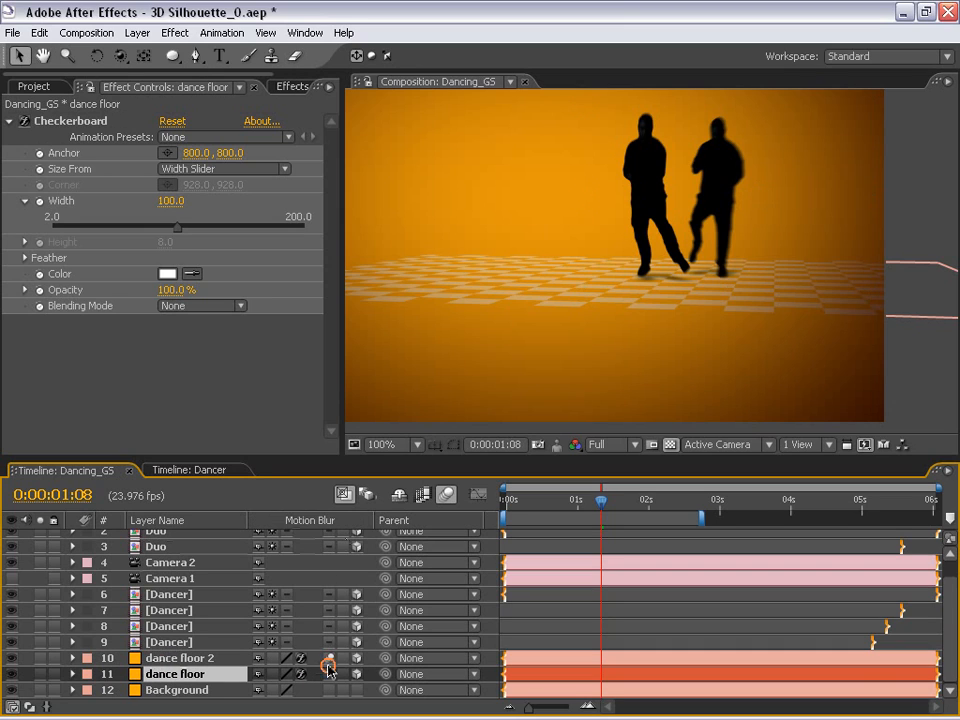
left_click(329, 673)
left_click(329, 673)
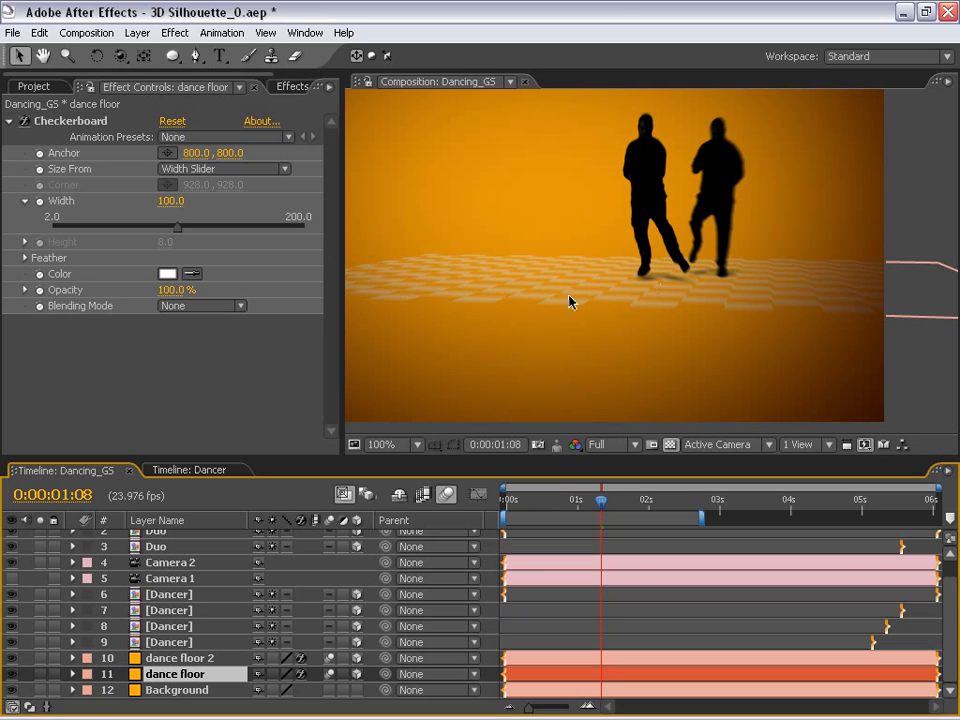
left_click_drag(601, 500, 633, 503)
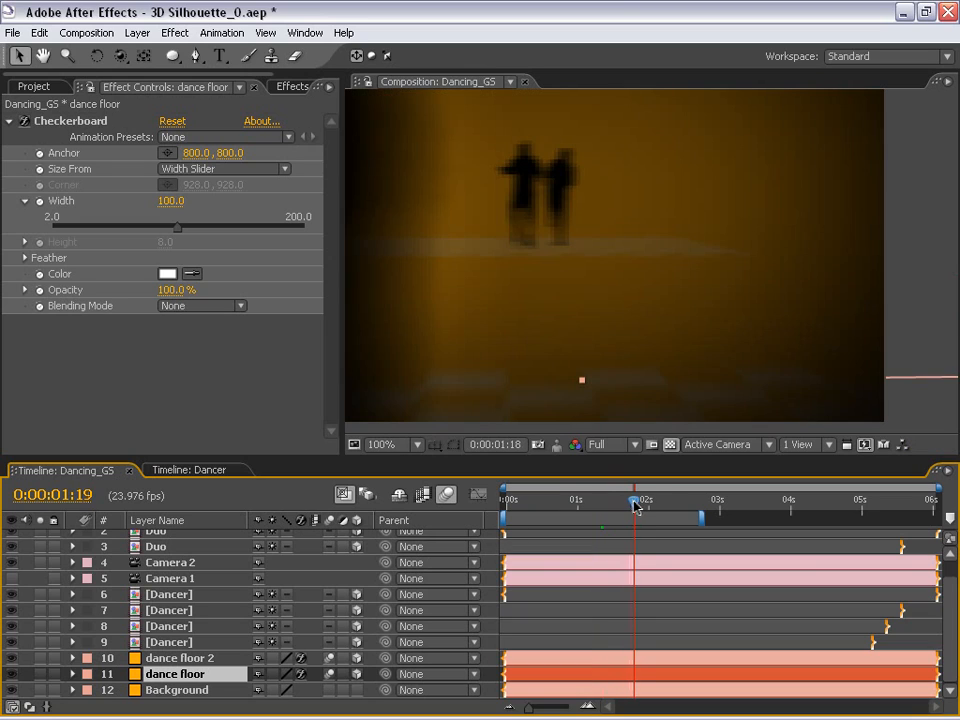
Step: Reveal Camera 2's Point of Interest and Position keyframes and preview the motion-blurred camera move in the enlarged composition view
scroll(949, 612, "up", 2)
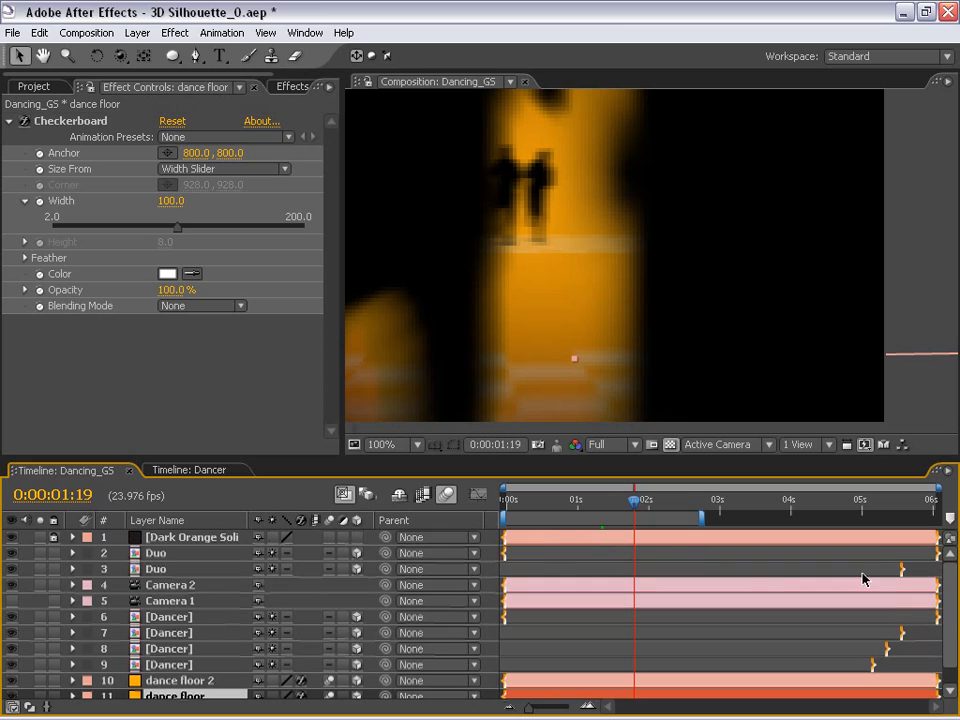
left_click(538, 553)
left_click(173, 590)
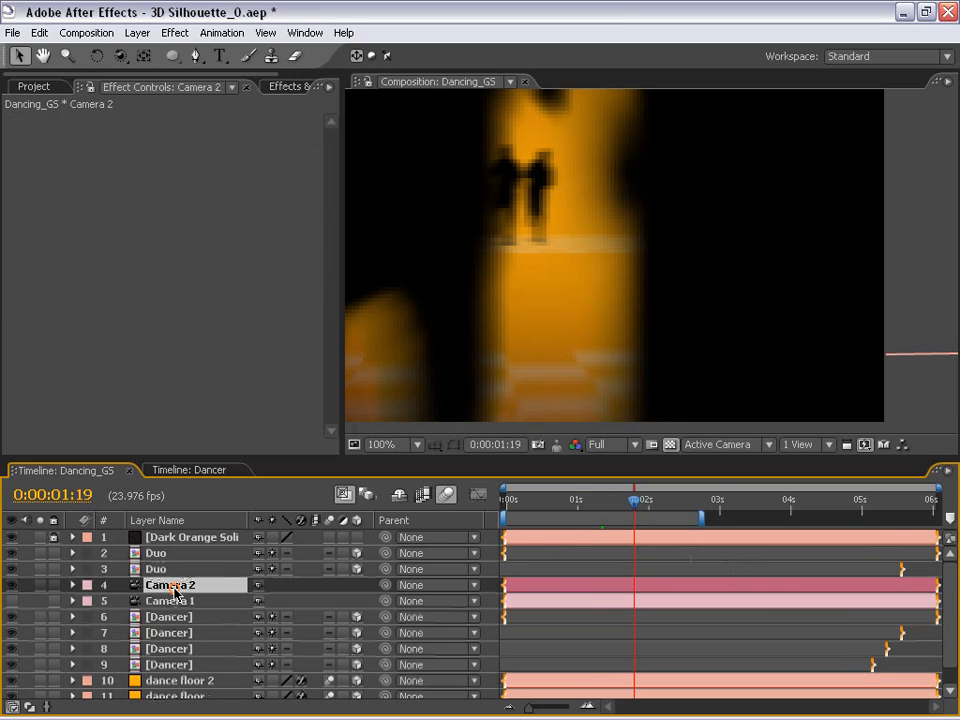
key("p")
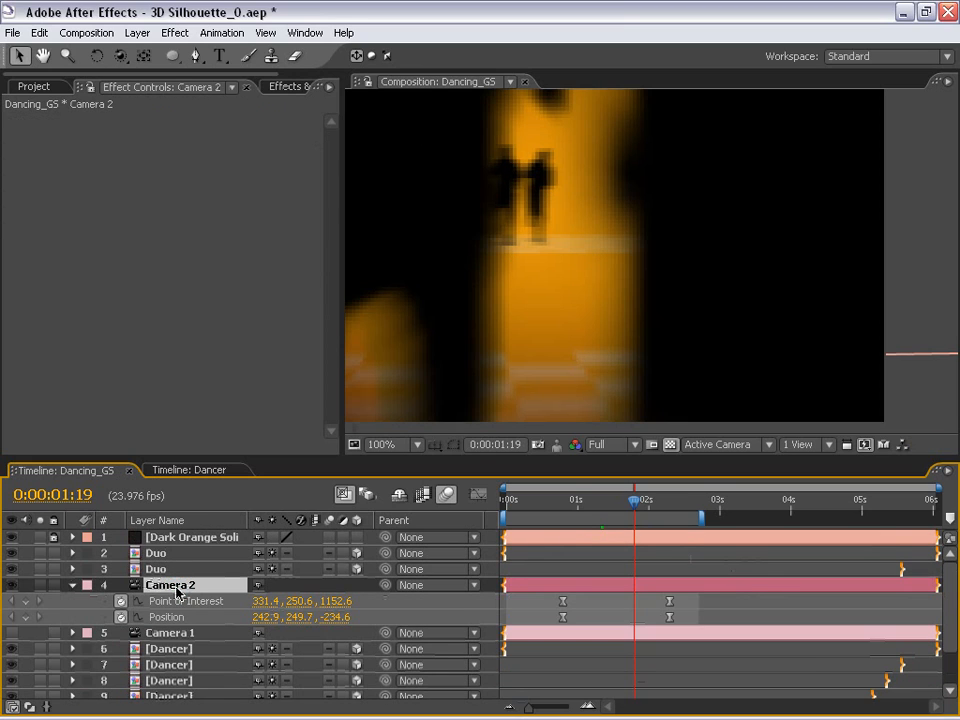
key("grave")
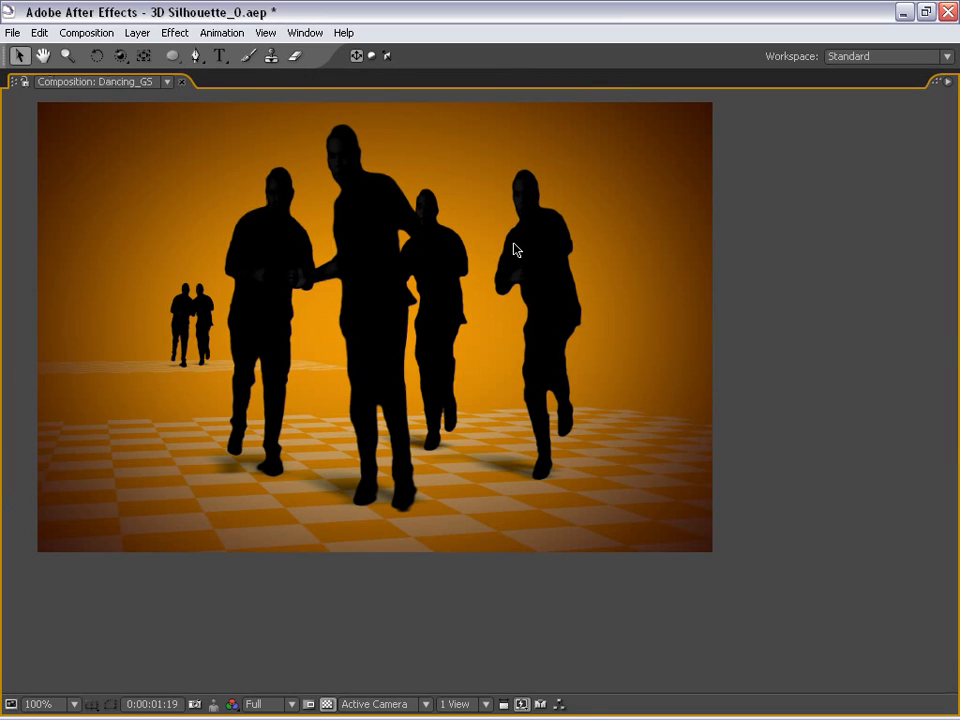
key("KP_0")
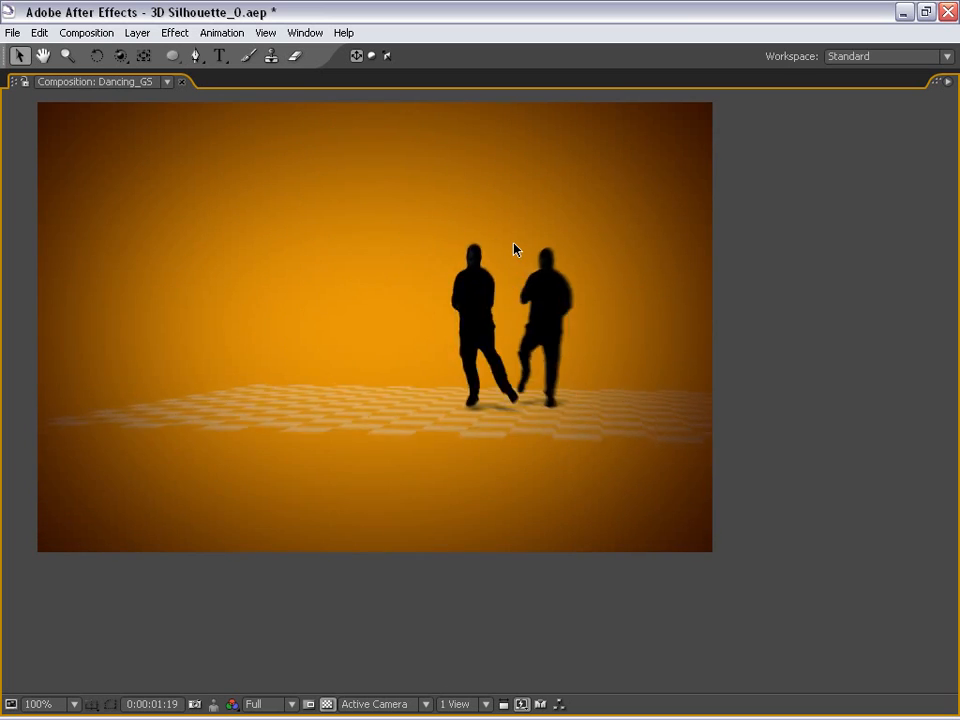
key("space")
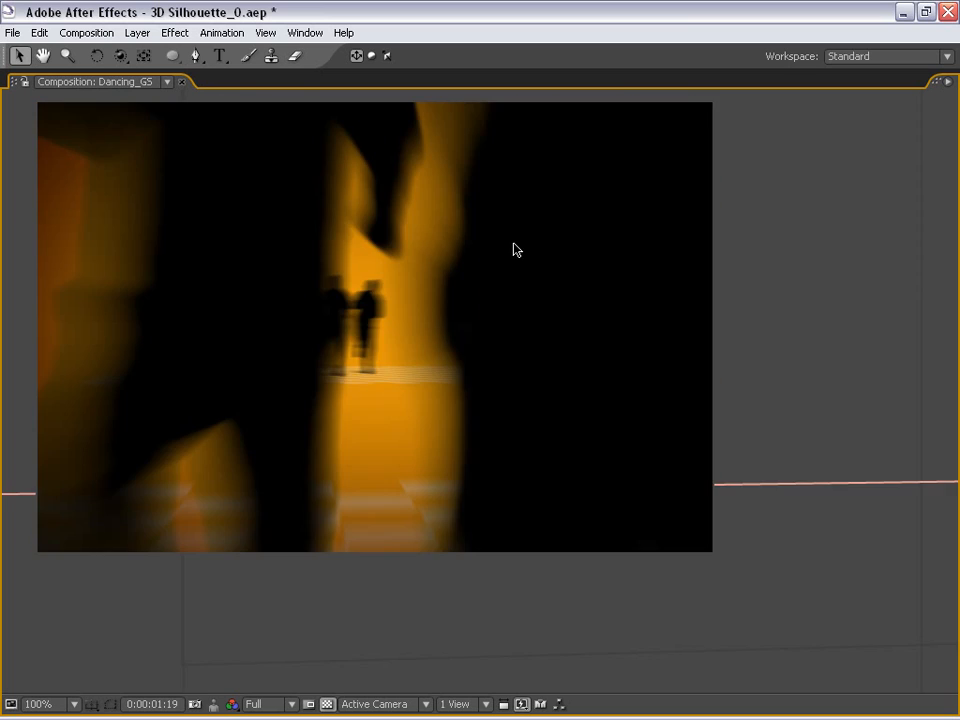
key("grave")
key("space")
scroll(568, 262, "down", 1)
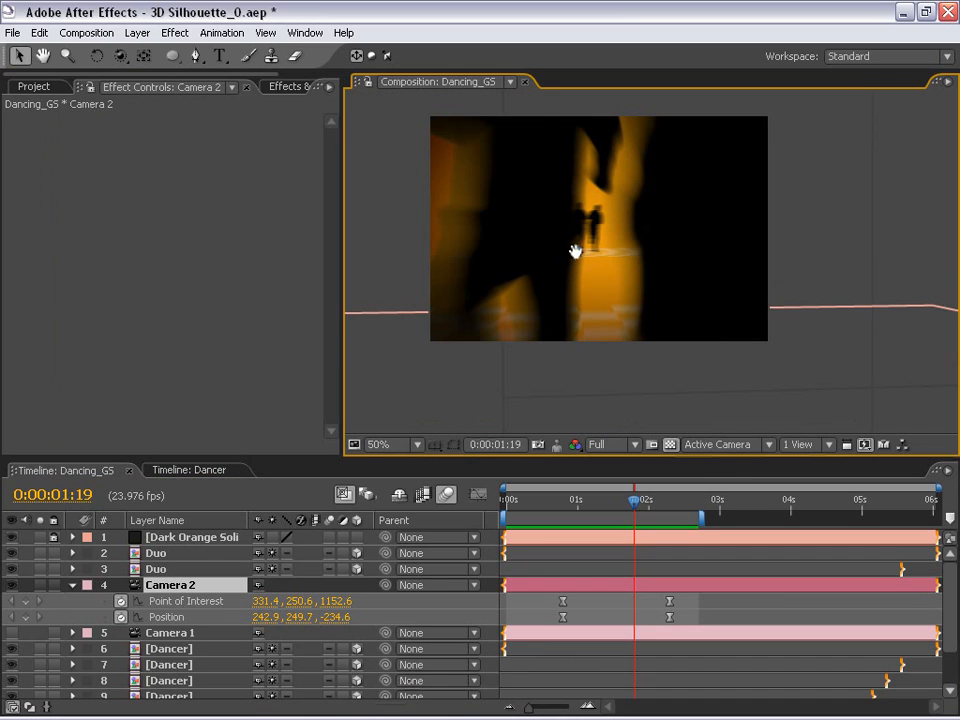
left_click_drag(586, 257, 583, 291)
Step: Go to 0:00:01:07, switch the composition to the Top view and examine Camera 2's whole motion path
left_click_drag(631, 503, 598, 508)
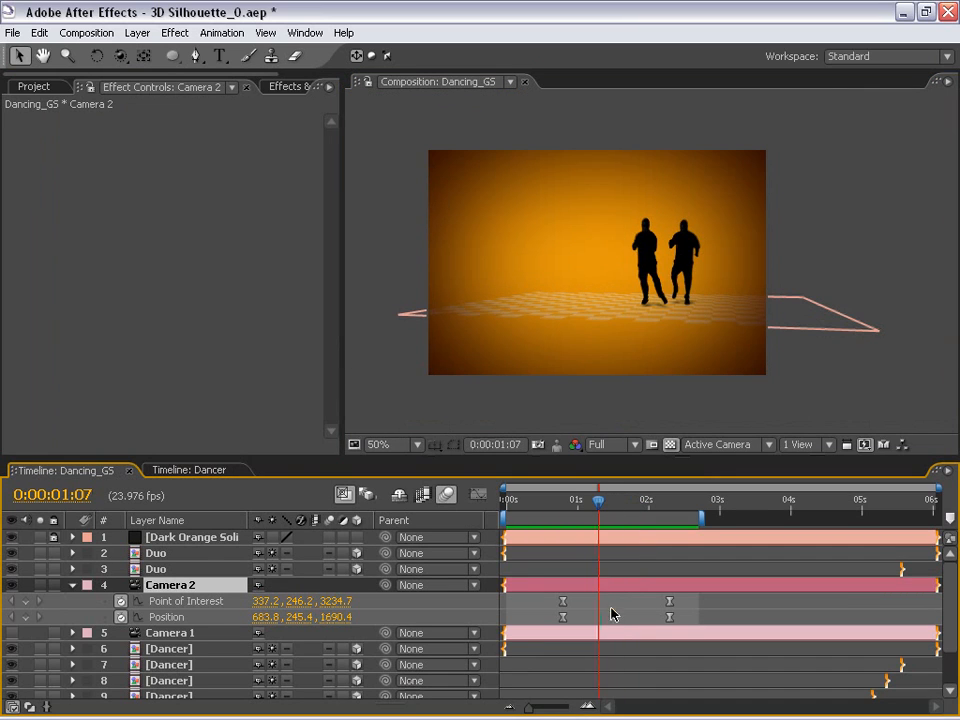
left_click(619, 572)
left_click(620, 589)
left_click(712, 454)
left_click(720, 559)
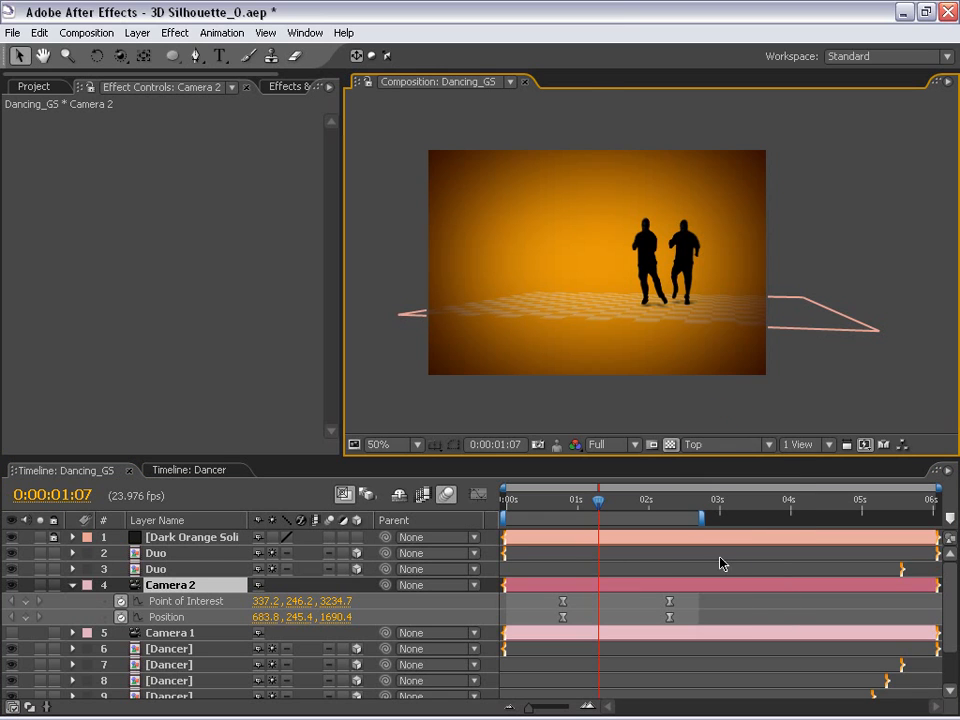
scroll(602, 291, "down", 2)
key("grave")
key("space")
left_click_drag(467, 358, 468, 493)
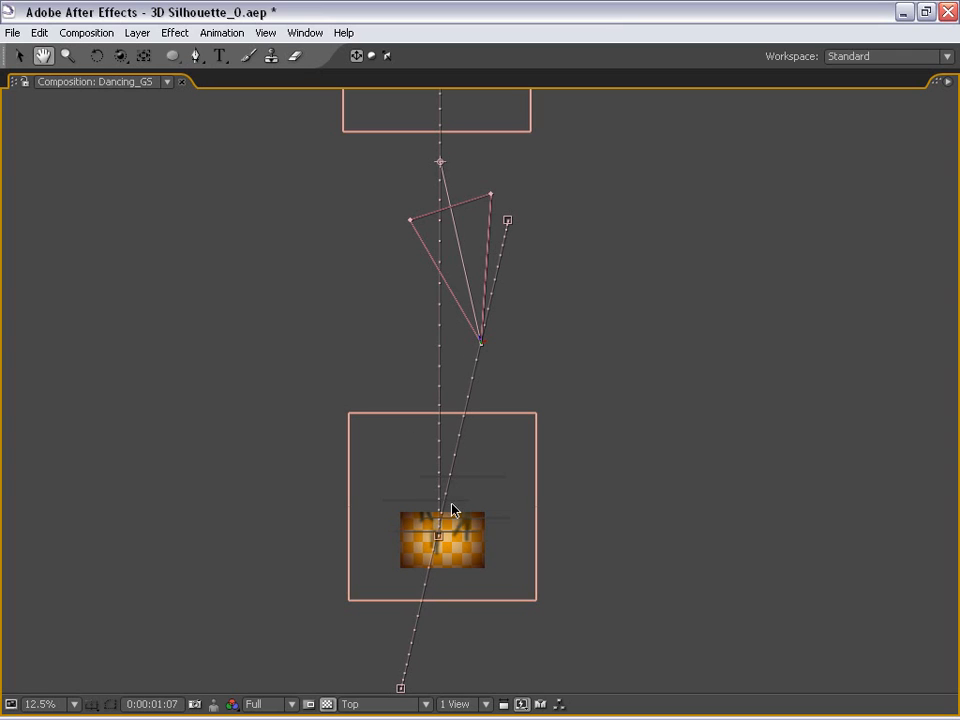
key("grave")
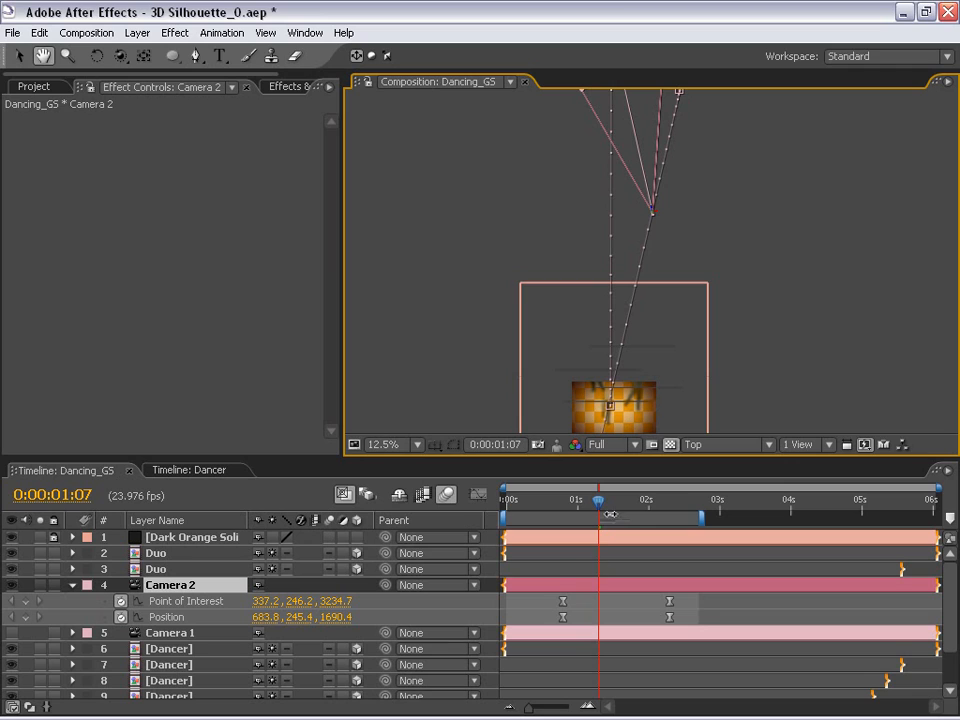
Step: Add Point of Interest and Position keyframes to Camera 2 at 0:00:01:11
mouse_move(598, 505)
left_mouse_down()
mouse_move(588, 505)
mouse_move(622, 505)
mouse_move(610, 507)
left_mouse_up()
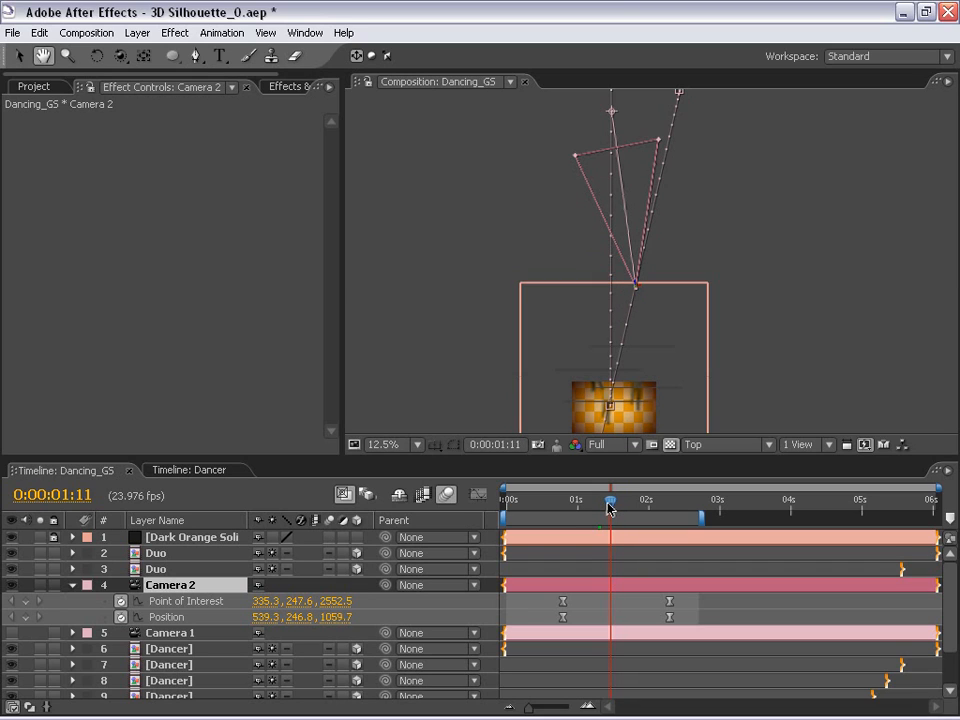
key("v")
left_click(25, 601)
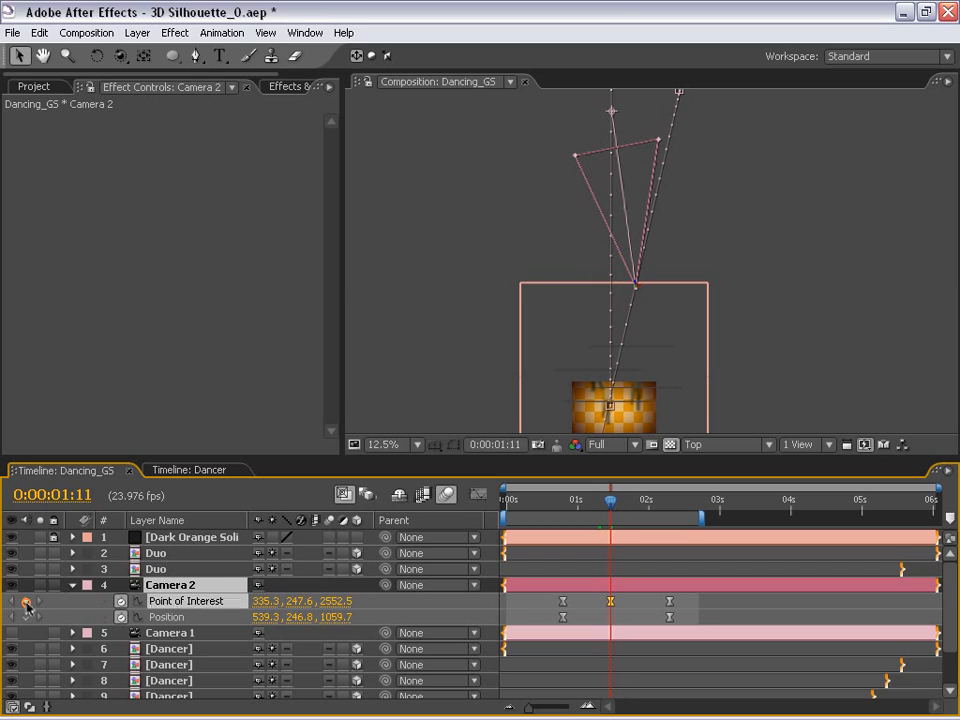
left_click(25, 617)
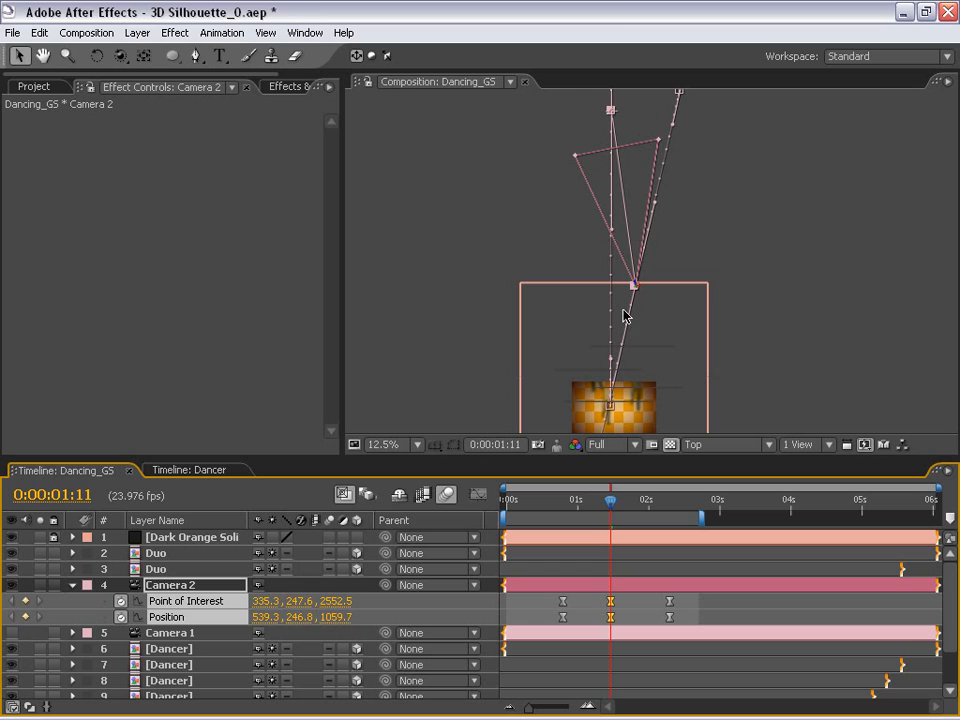
Step: Move Camera 2 sideways at 0:00:01:11 to curve its path, with Position about -59, 247, 942 and Point of Interest about -263, 248, 2435
scroll(623, 310, "up", 1)
key("space")
left_click_drag(622, 345, 442, 300)
scroll(467, 309, "down", 1)
scroll(648, 252, "down", 1)
key("space")
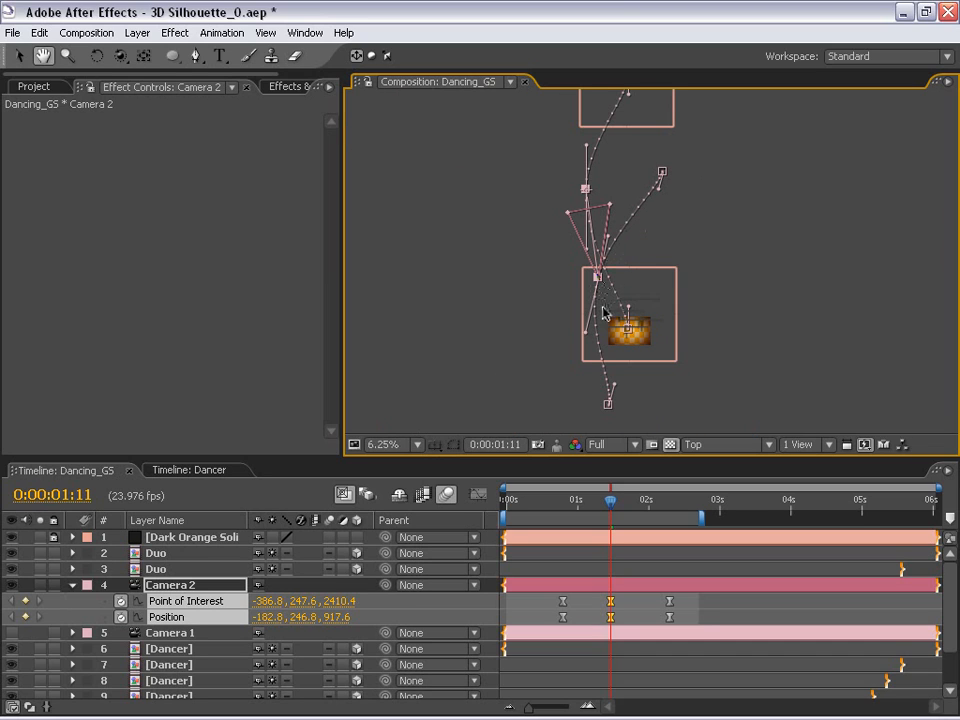
scroll(603, 313, "up", 1)
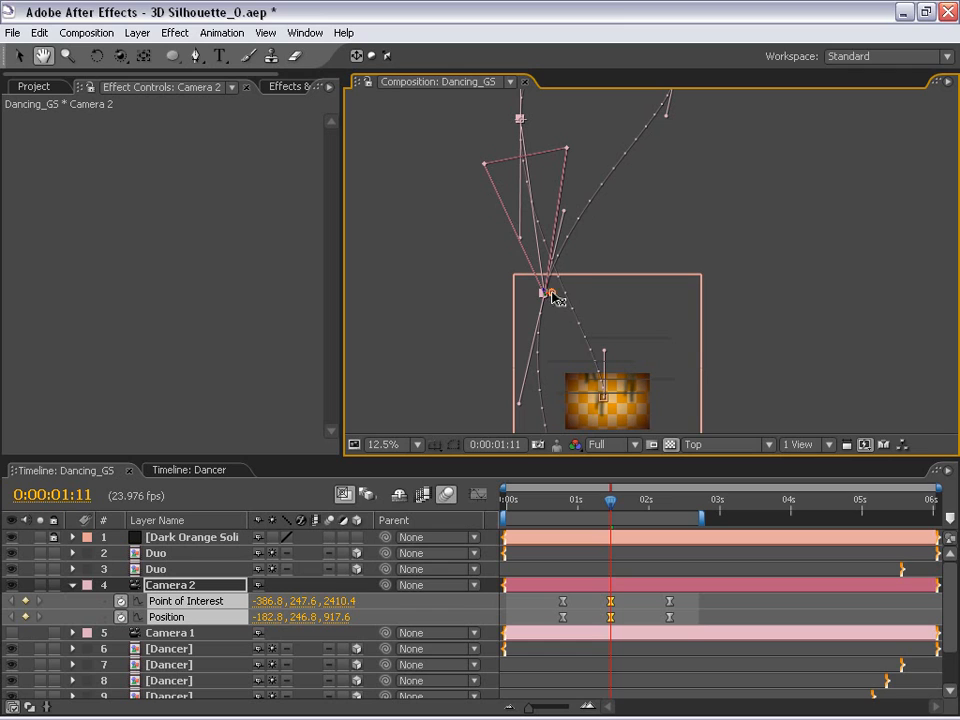
left_click_drag(552, 293, 568, 290)
key("space")
left_click_drag(636, 214, 565, 305)
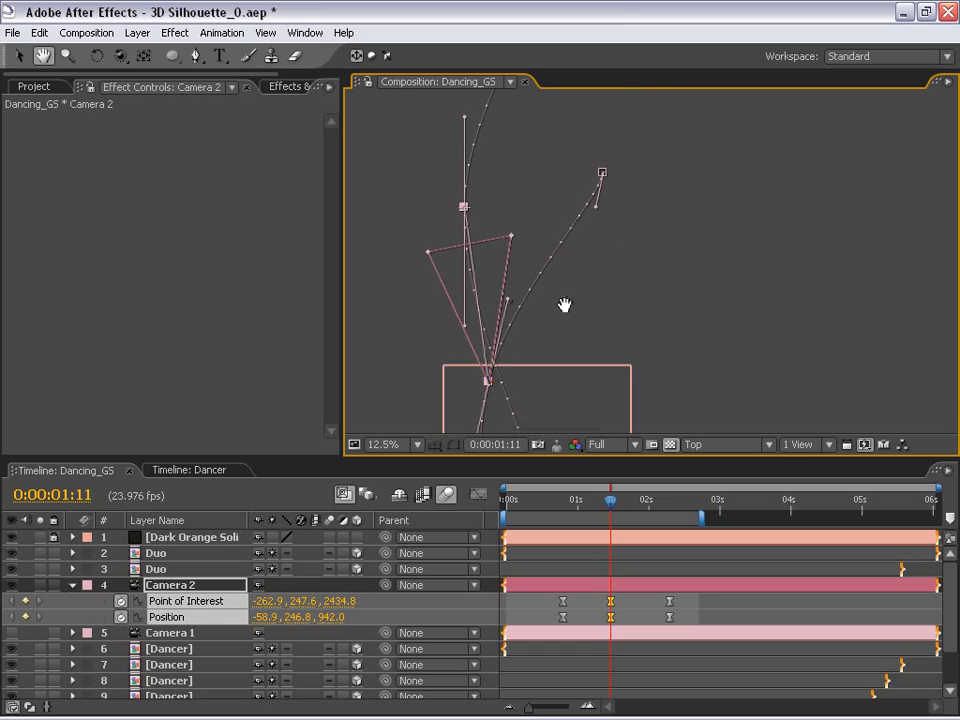
left_click_drag(550, 143, 522, 269)
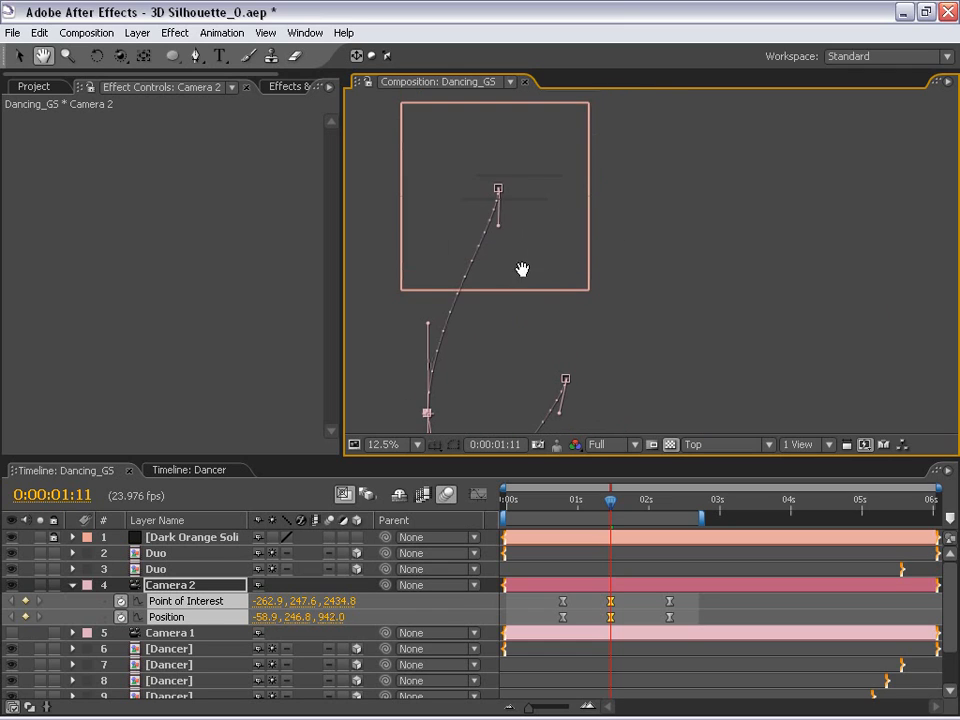
left_click_drag(510, 346, 535, 237)
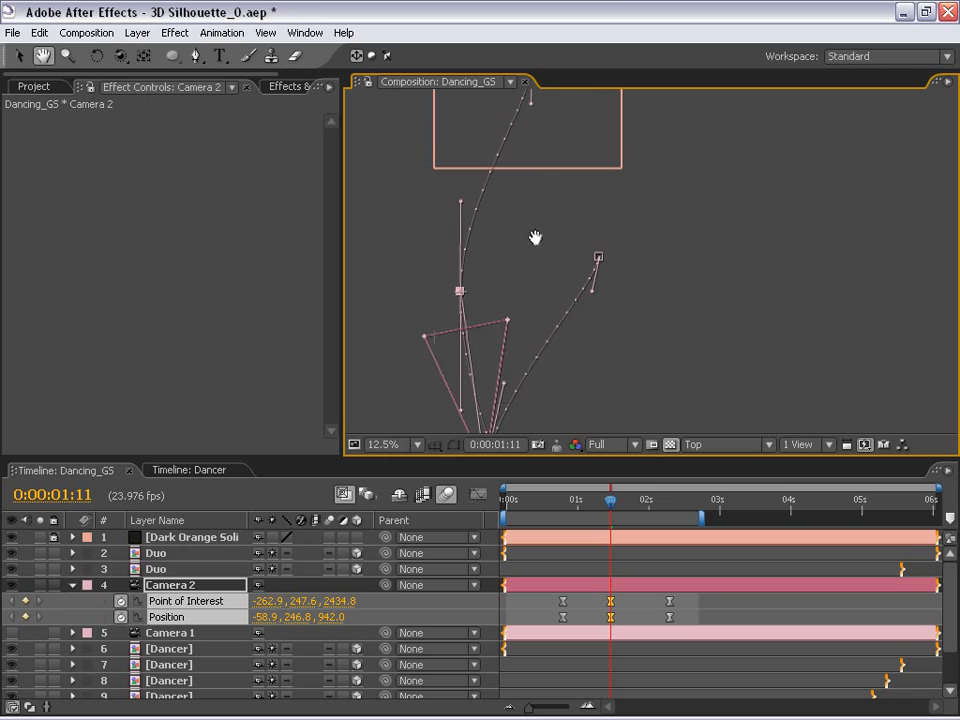
Step: Move only Camera 2's Point of Interest at 0:00:01:11 back towards the duo's floor, to about 81, 248, 2467
left_click(642, 620)
key("v")
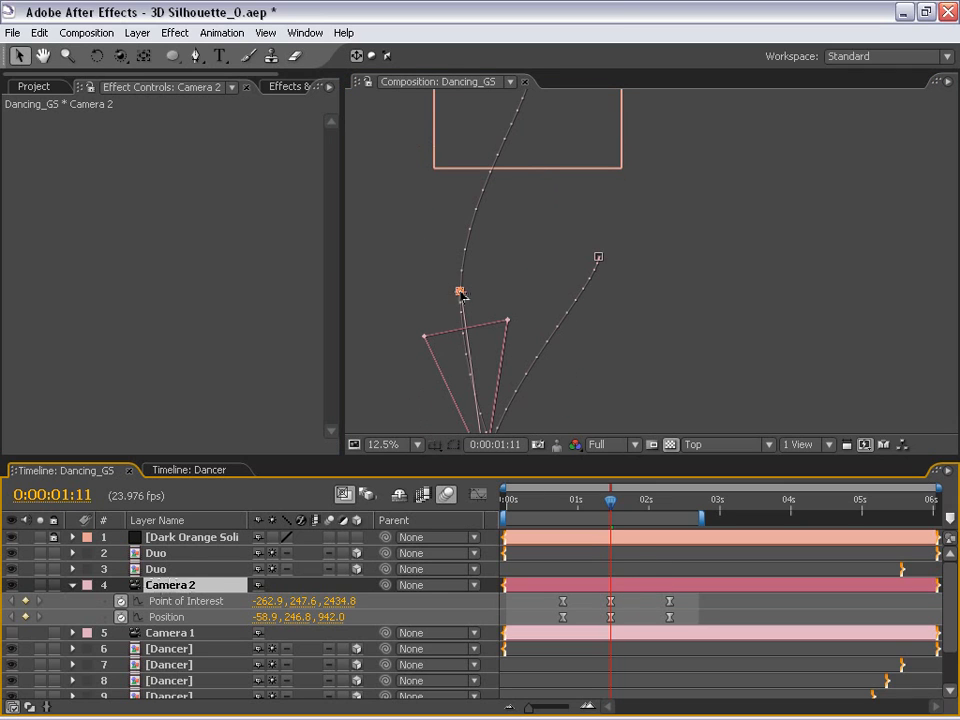
left_click_drag(460, 293, 502, 291)
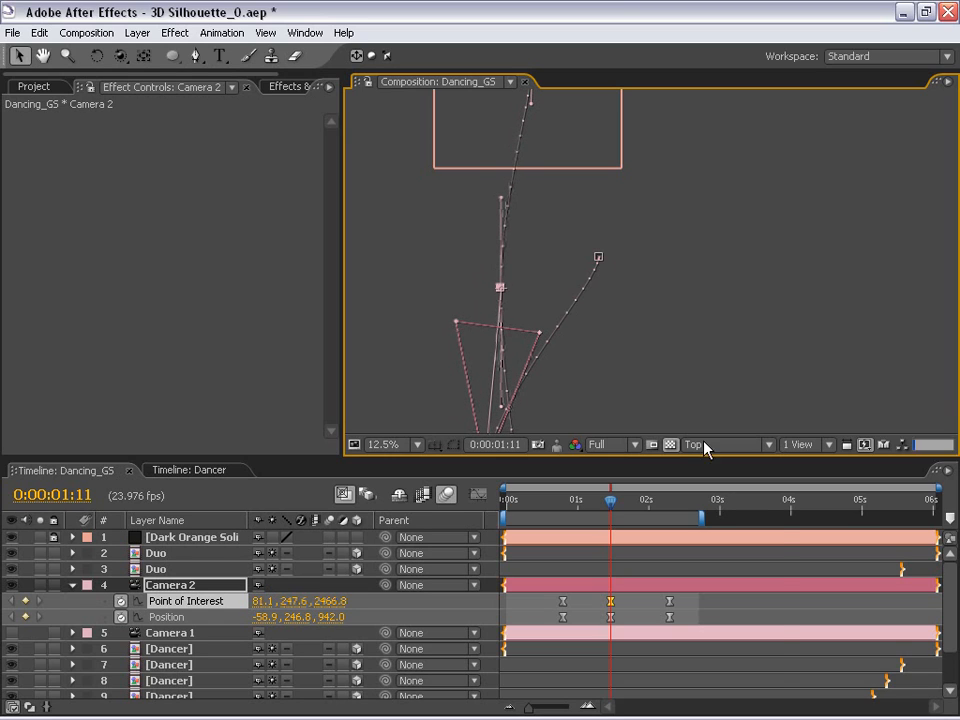
Step: Return to the Active Camera view and frame the composition at 50% to check the shot at 0:00:01:11
left_click(705, 445)
left_click(709, 461)
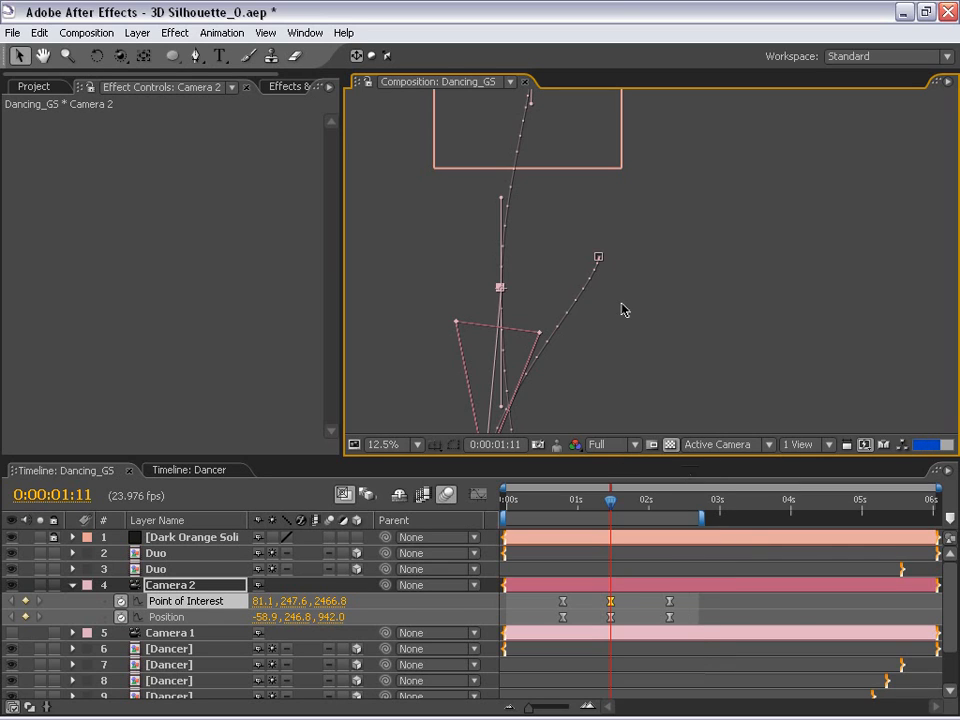
scroll(590, 320, "down", 2)
scroll(591, 339, "up", 1)
left_click_drag(611, 420, 615, 309)
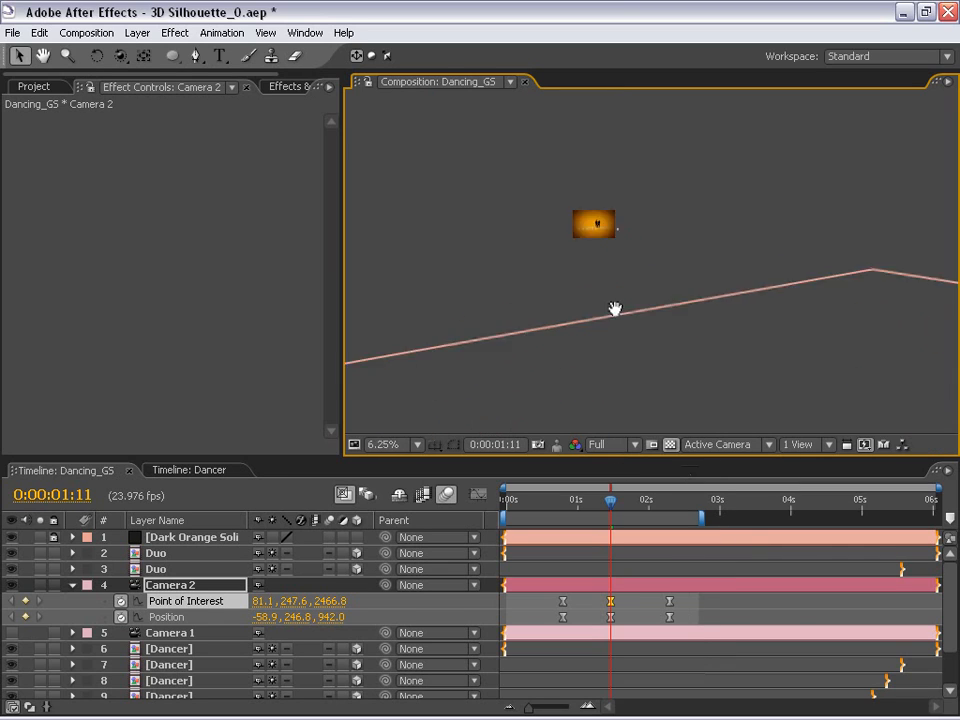
scroll(615, 309, "up", 1)
left_click_drag(598, 231, 662, 328)
scroll(662, 328, "up", 1)
left_click_drag(570, 340, 632, 318)
scroll(632, 318, "up", 1)
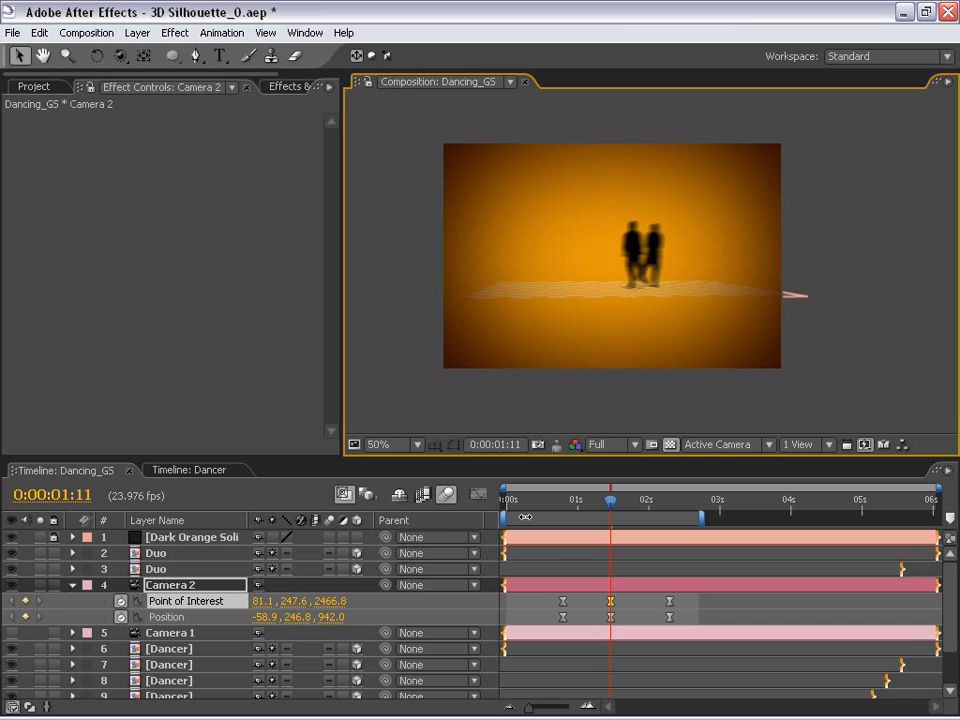
Step: Orbit Camera 2 slightly around the duo at 0:00:00:19, to a Position of about 1014, 243, 2780
mouse_move(563, 504)
left_mouse_down()
mouse_move(670, 508)
mouse_move(540, 512)
mouse_move(565, 509)
left_mouse_up()
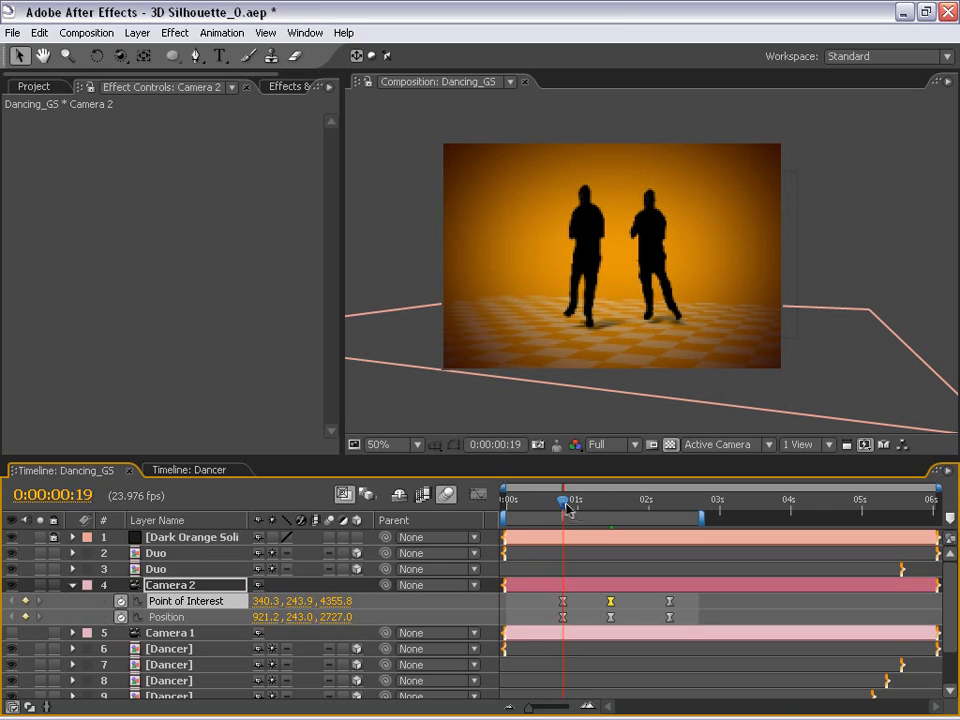
key("equal")
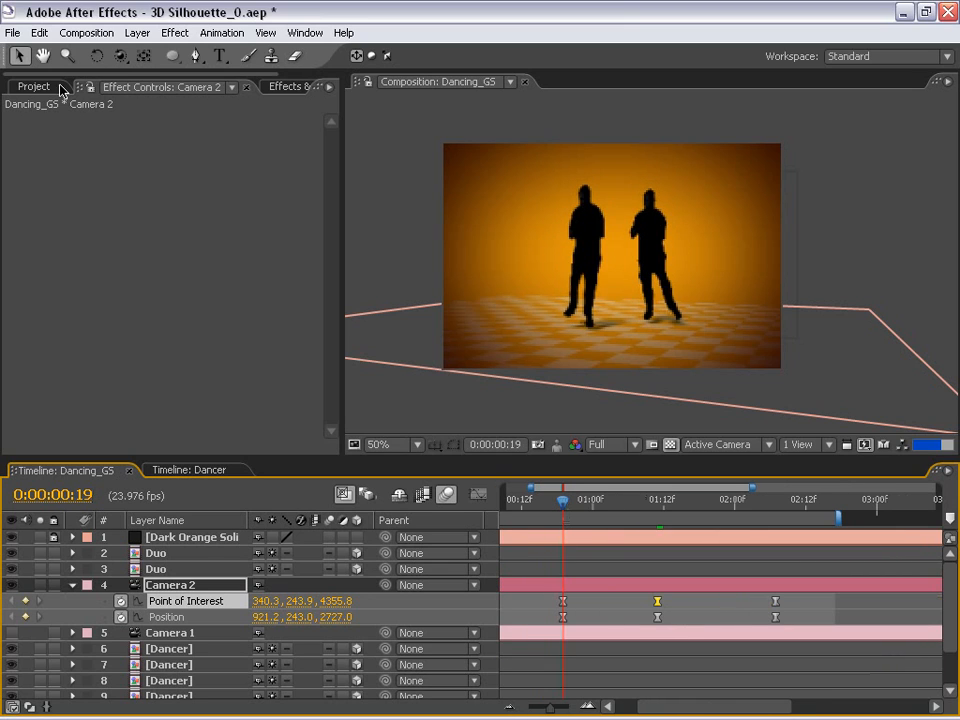
left_click(120, 55)
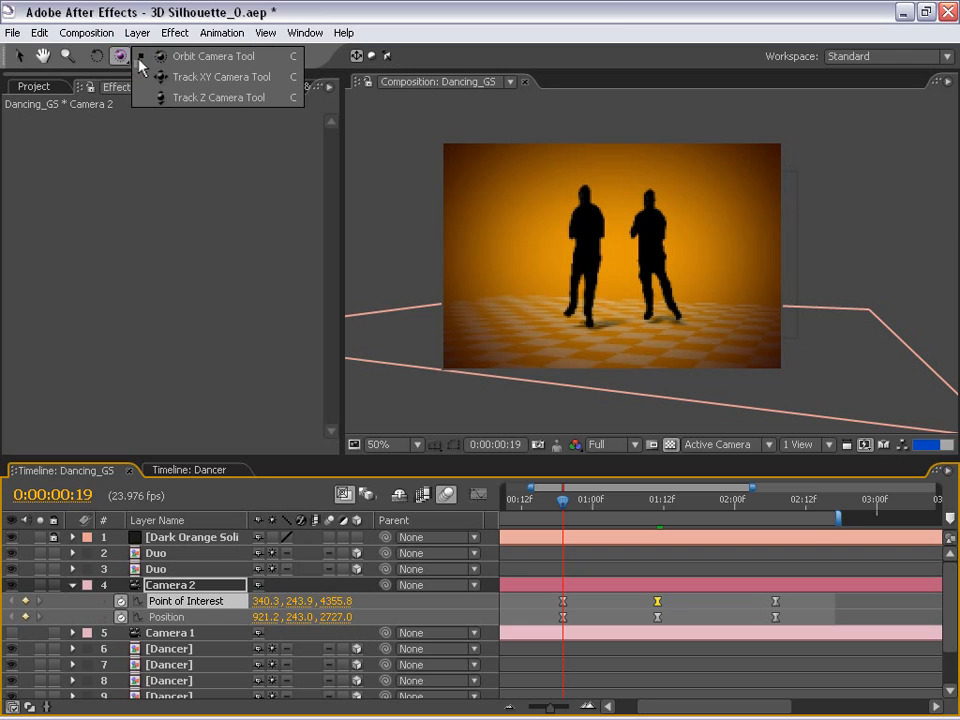
mouse_move(615, 285)
left_mouse_down()
mouse_move(636, 285)
mouse_move(615, 287)
mouse_move(623, 287)
left_mouse_up()
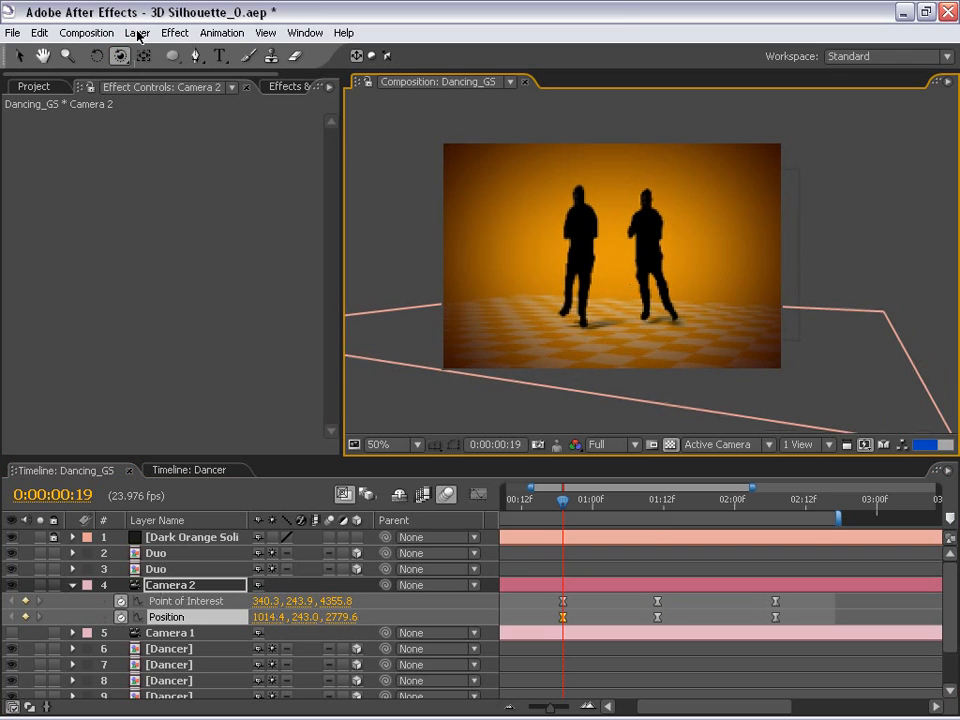
Step: Track Camera 2 in XY and Z to frame the duo larger and off-centre, with Position about 854, 233, 2914
left_click(98, 56)
left_click_drag(120, 55, 178, 77)
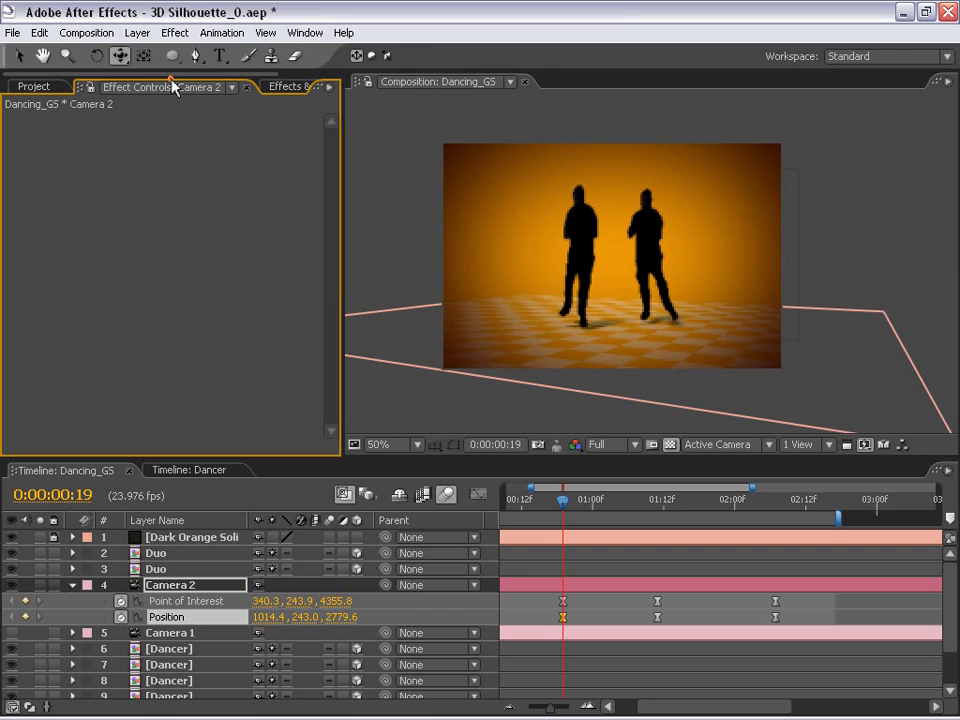
left_click_drag(594, 276, 629, 280)
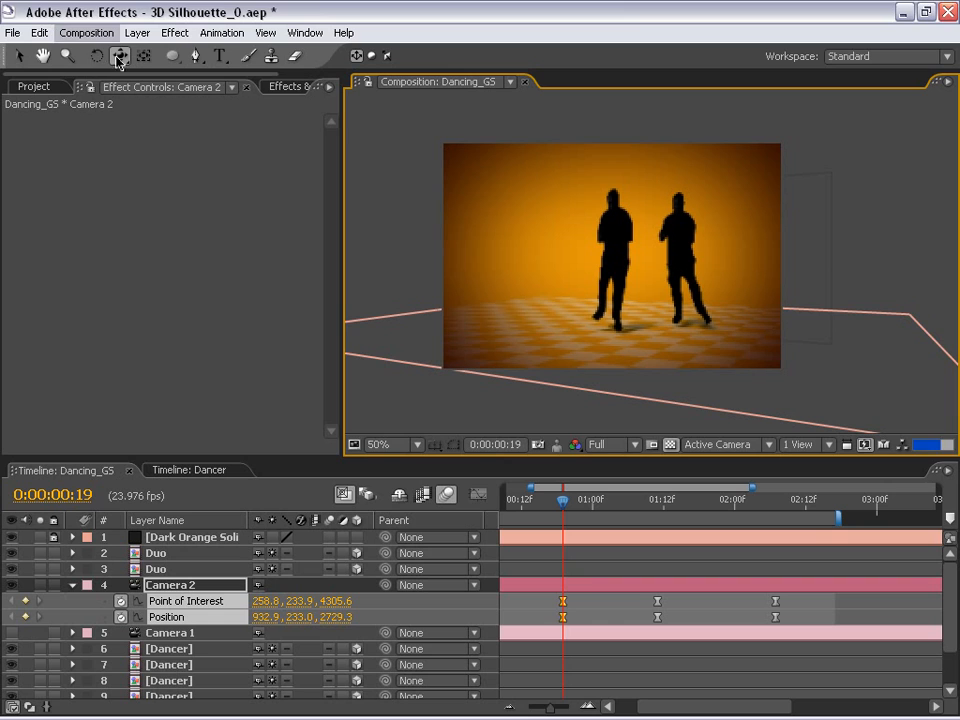
left_click_drag(120, 56, 193, 103)
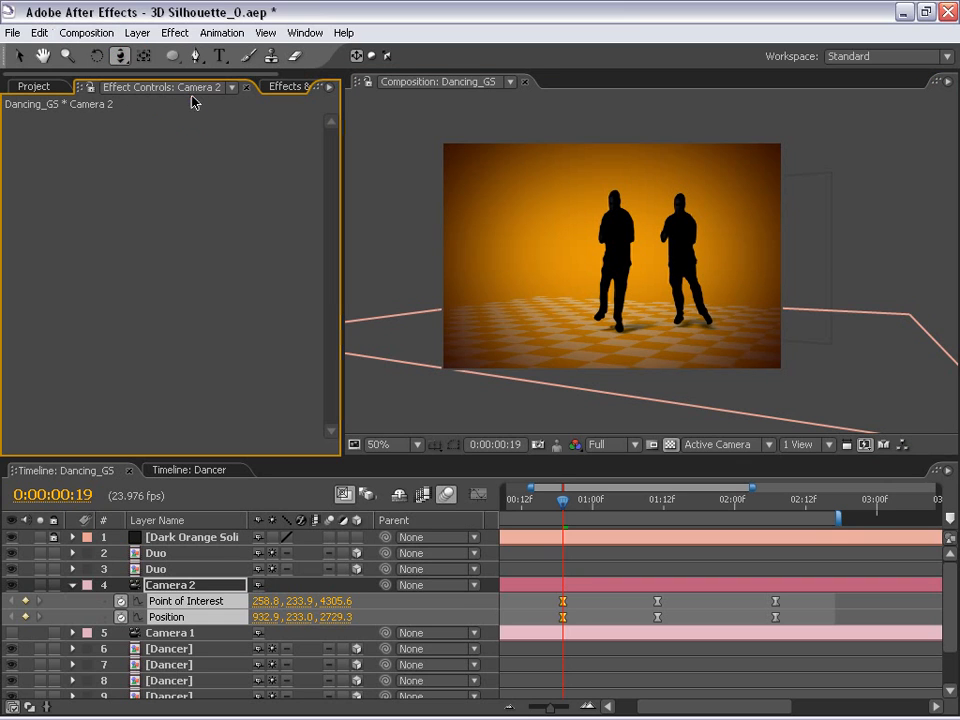
left_click_drag(619, 244, 613, 192)
left_click_drag(125, 60, 195, 103)
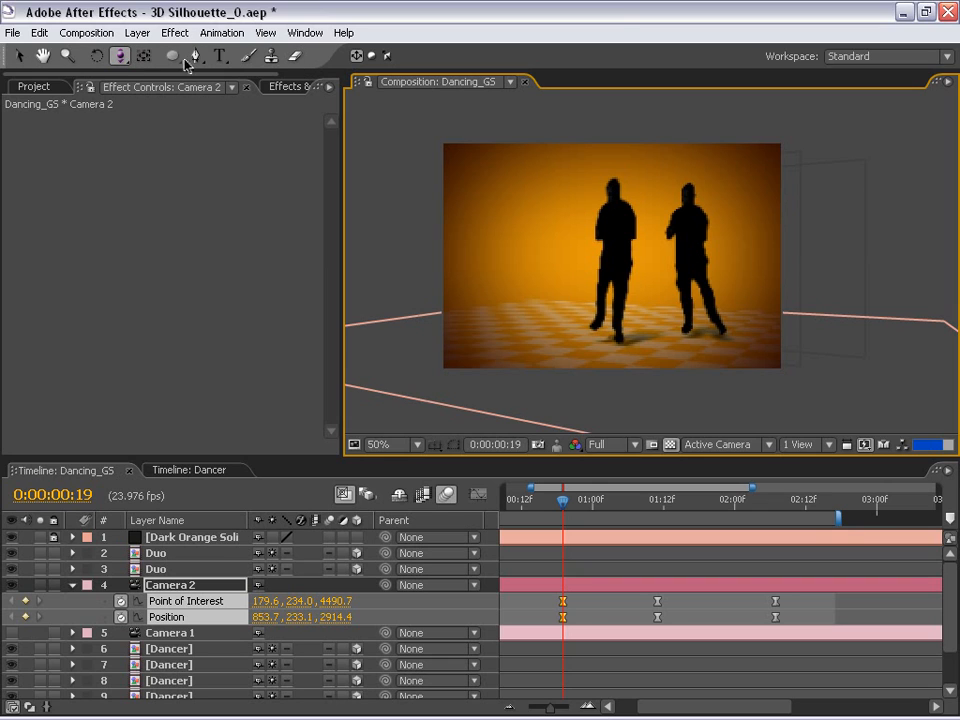
Step: Add a text layer reading "2X KIDS" in the empty area beside the duo
left_click(219, 56)
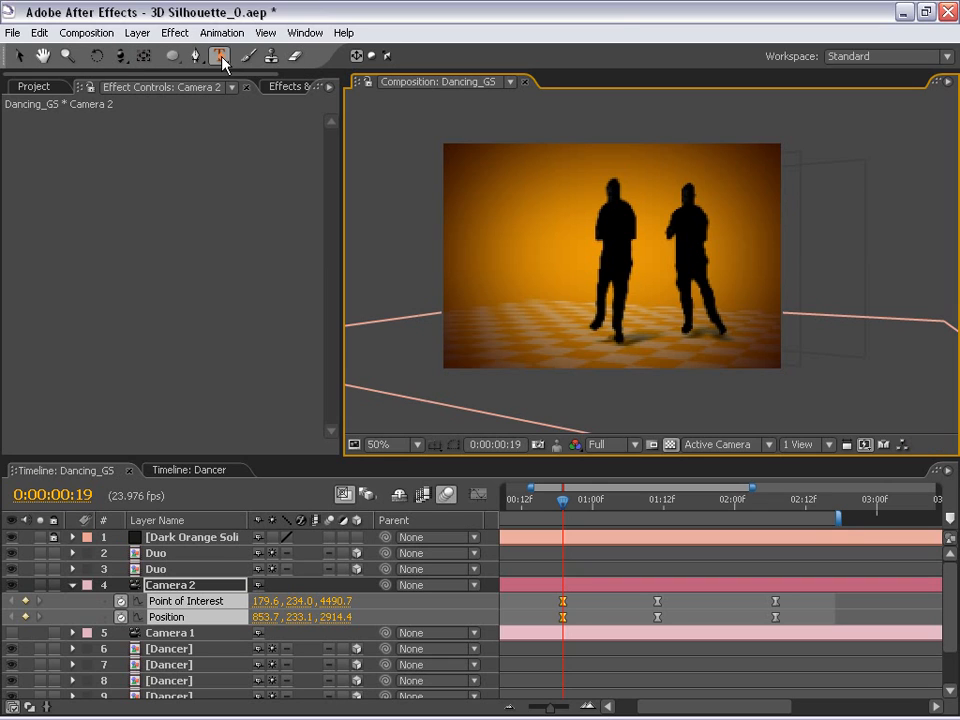
left_click(520, 234)
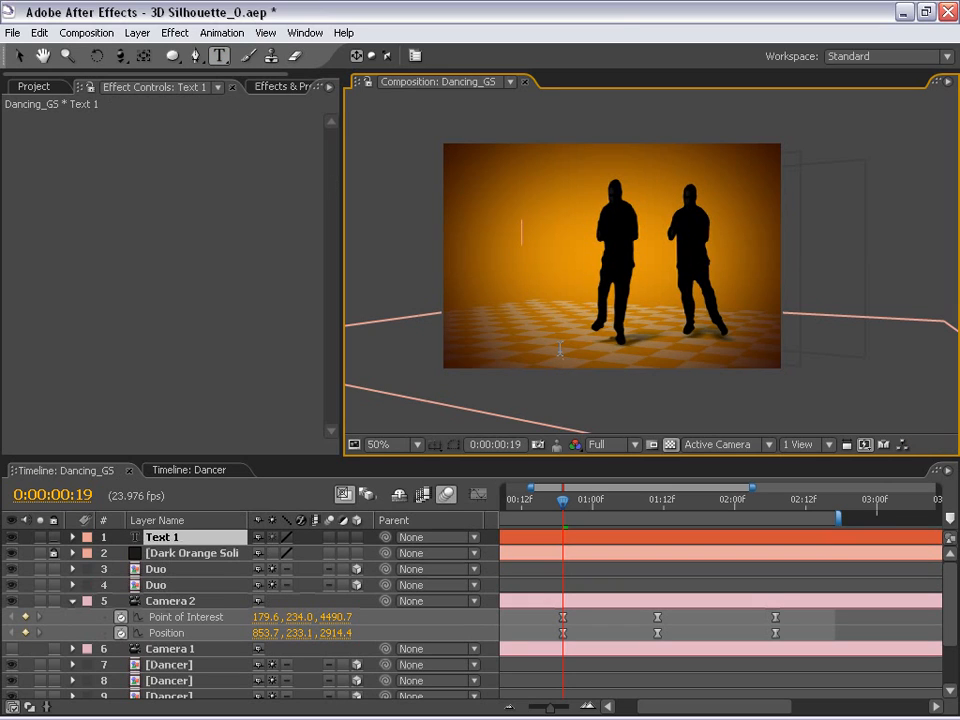
type("Dance")
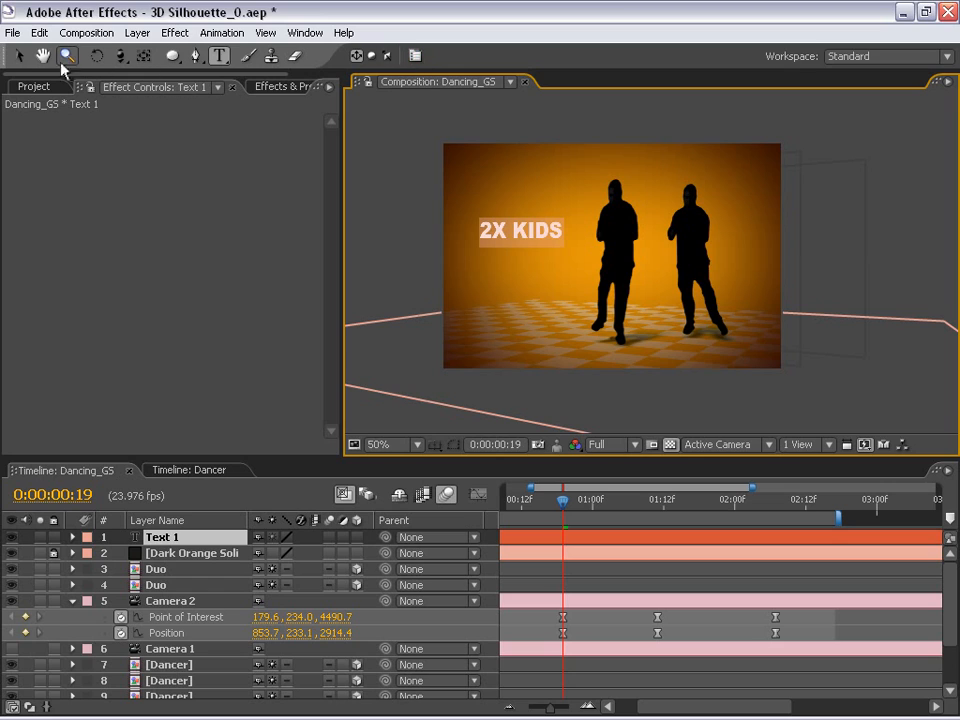
Step: Turn the 2X Kids text layer into a 3D layer
left_click(19, 55)
left_click(529, 604)
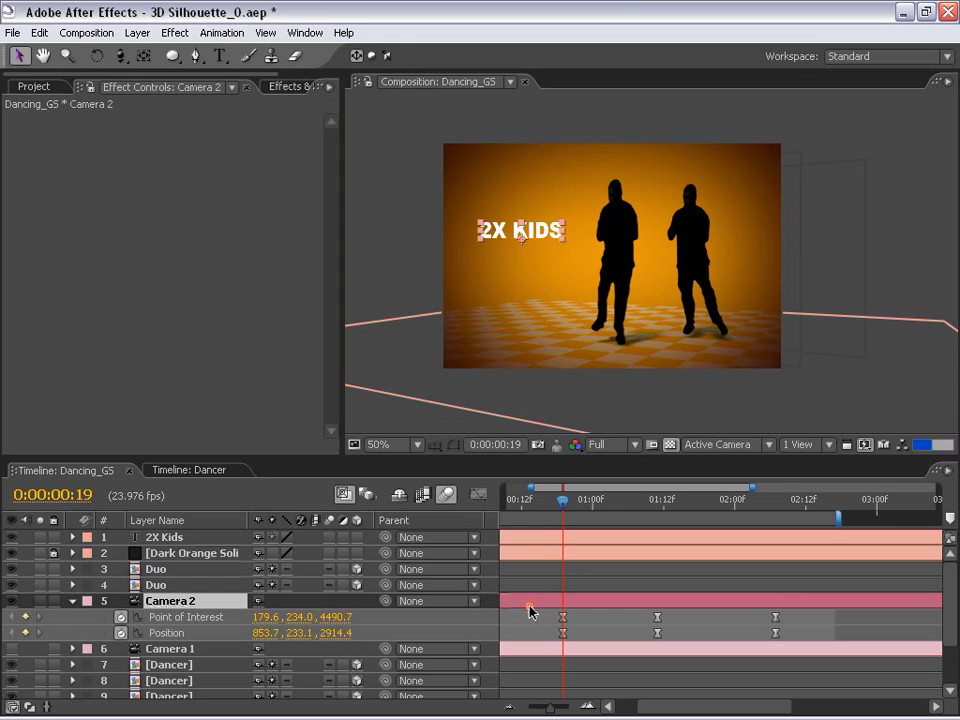
left_click(542, 538)
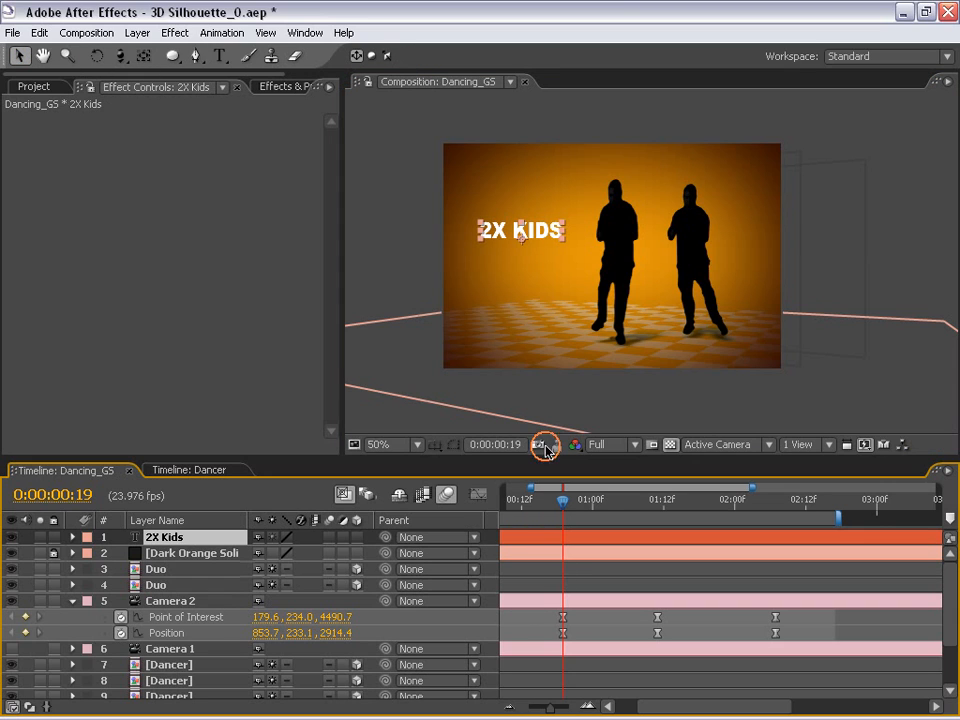
left_click(358, 538)
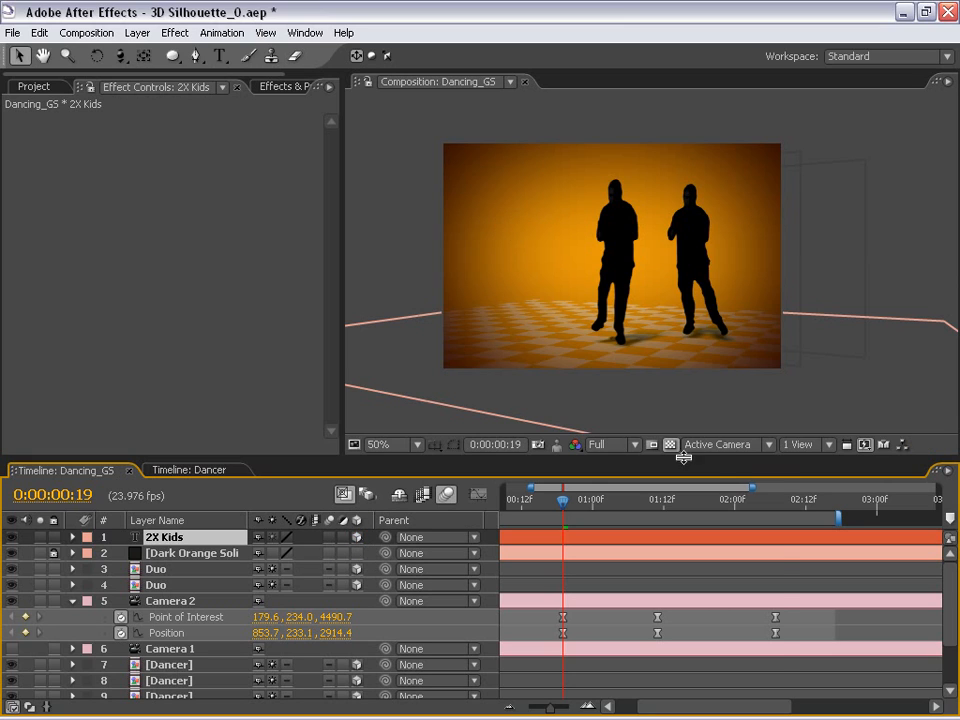
Step: In the Top view, move the 2X Kids layer far back in depth and sideways until it sits beside the duo on the distant floor
left_click(705, 444)
left_click(714, 560)
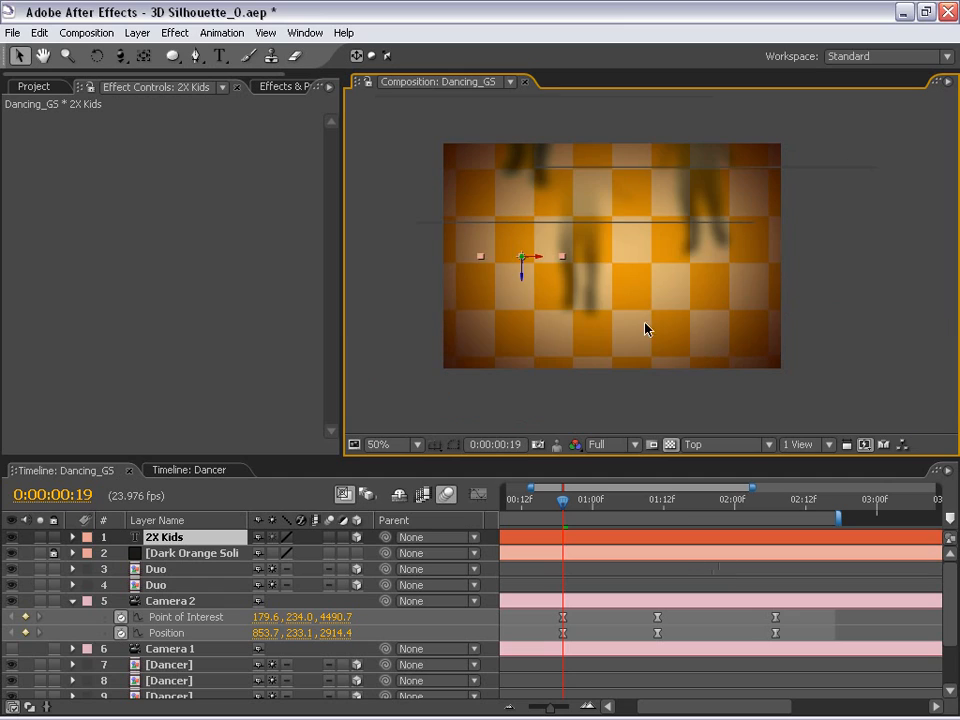
scroll(544, 211, "down", 2)
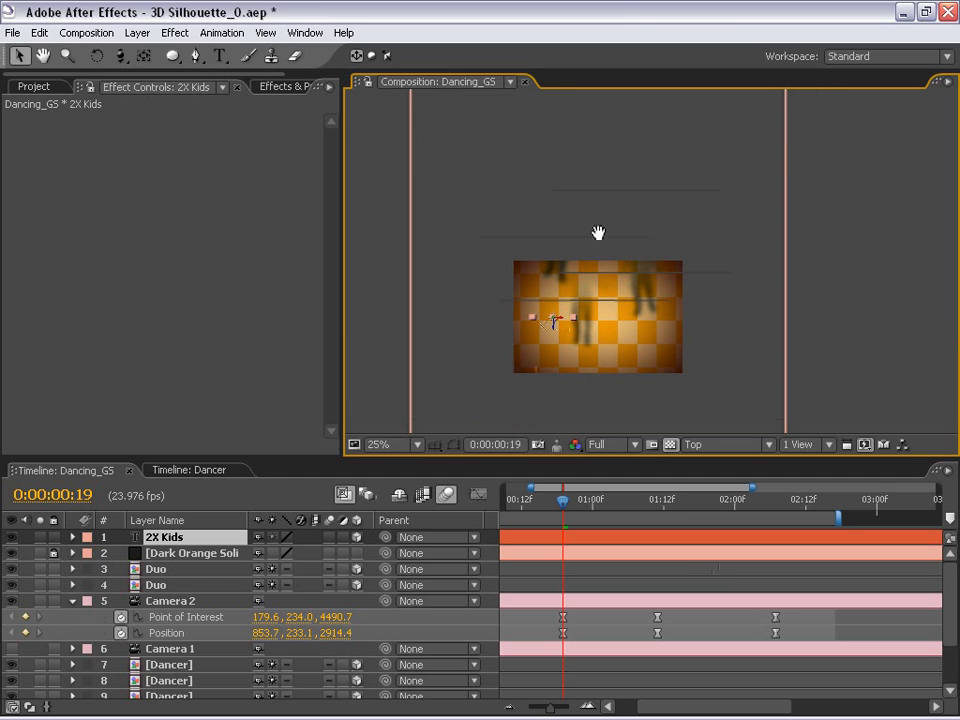
left_click_drag(598, 231, 602, 274)
scroll(606, 328, "down", 1)
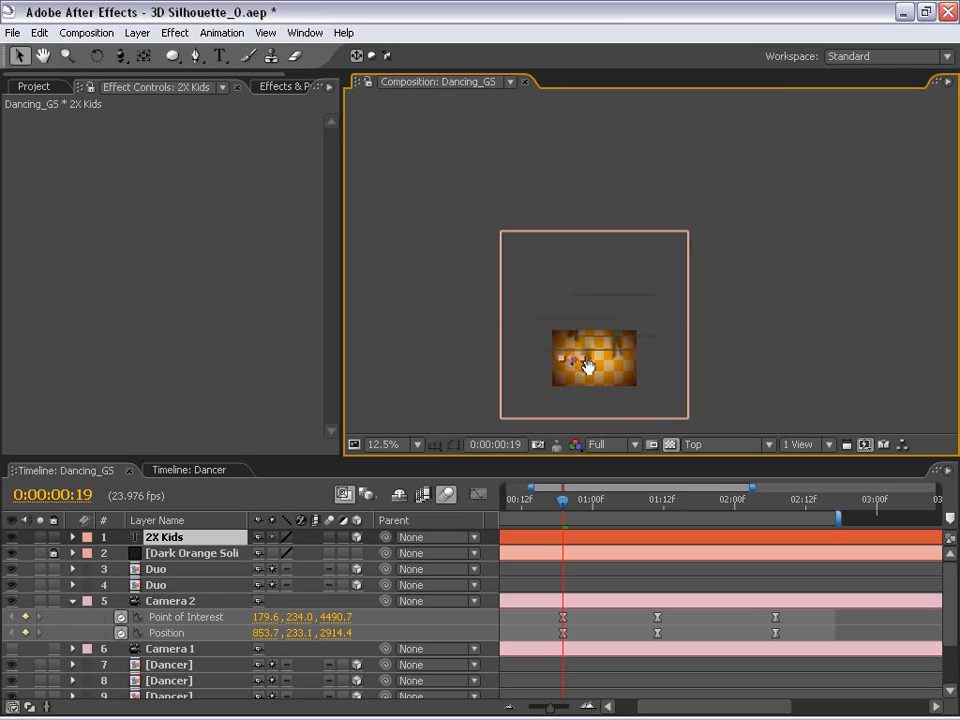
left_click_drag(634, 249, 564, 101)
left_click_drag(571, 550, 616, 243)
key("shift+Up")
key("shift+Up")
key("shift+Up")
key("shift+Up")
key("shift+Up")
key("shift+Up")
key("shift+Up")
key("shift+Up")
key("shift+Up")
key("shift+Up")
key("shift+Up")
key("shift+Up")
key("shift+Up")
key("shift+Up")
key("shift+Up")
key("shift+Up")
key("shift+Up")
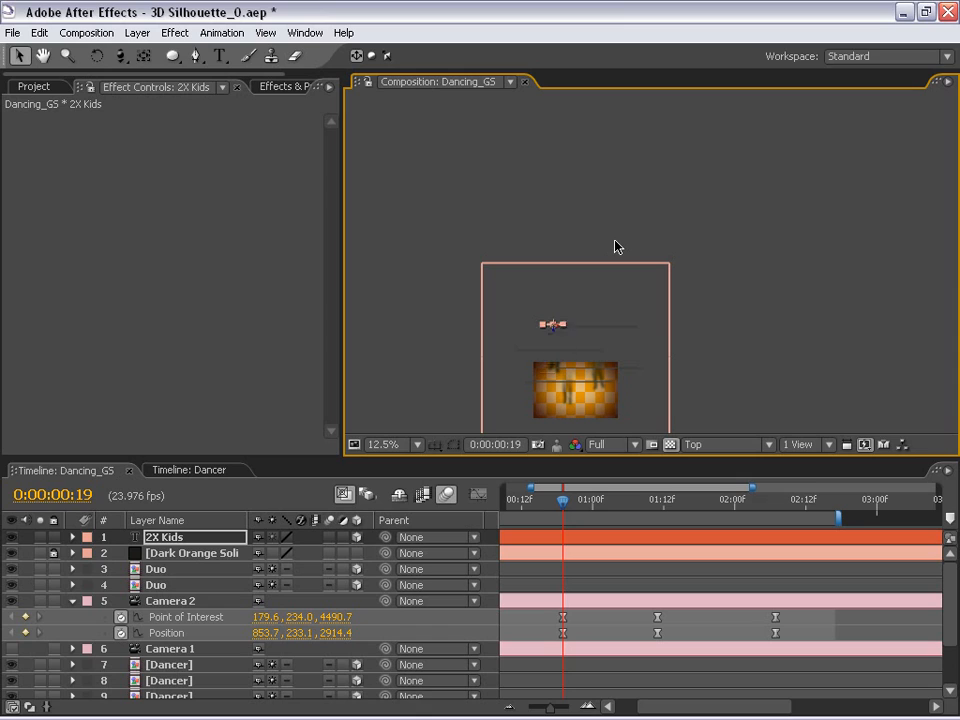
key("shift+Up")
key("shift+Up")
key("shift+Up")
key("shift+Up")
key("shift+Up")
key("shift+Up")
key("shift+Up")
key("shift+Up")
key("shift+Up")
key("shift+Up")
left_click_drag(634, 180, 643, 387)
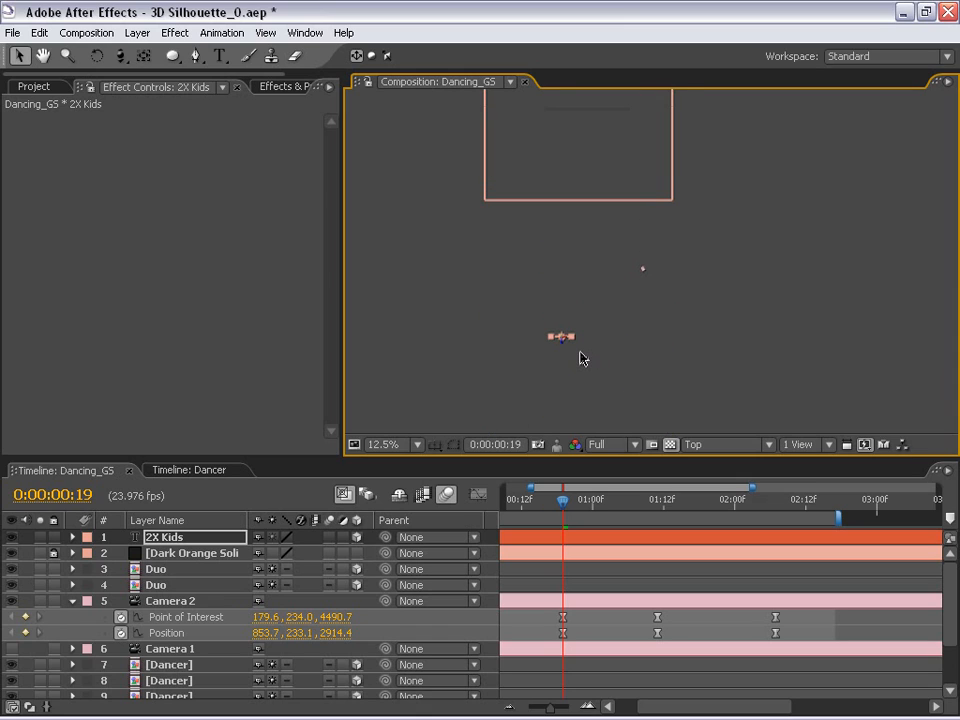
key("shift+Right")
key("shift+Up")
key("shift+Up")
key("shift+Up")
key("shift+Up")
key("shift+Up")
key("shift+Up")
key("shift+Up")
key("shift+Up")
key("shift+Up")
key("shift+Up")
key("shift+Up")
key("shift+Up")
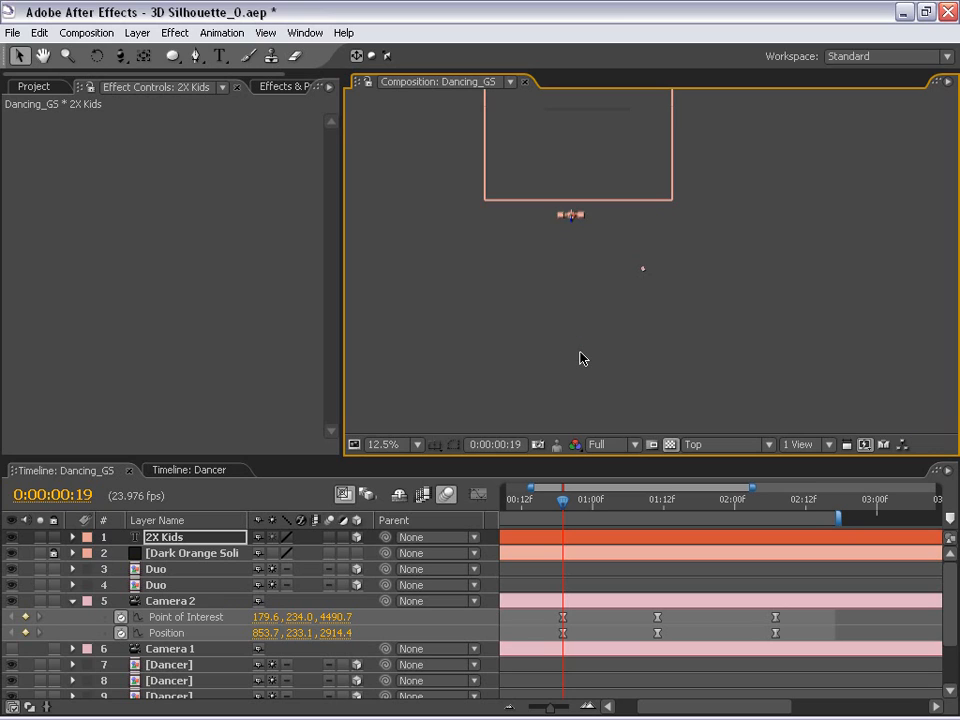
key("shift+Up")
key("shift+Up")
key("shift+Up")
key("shift+Up")
key("shift+Up")
key("shift+Up")
key("shift+Up")
key("shift+Up")
key("shift+Up")
key("shift+Left")
key("shift+Left")
key("shift+Left")
key("shift+Left")
key("shift+Left")
key("shift+Left")
key("shift+Up")
key("shift+Up")
key("shift+Down")
Step: In the Active Camera view, shift the 2X KIDS text toward the duo and scale it up to about double size
left_click(724, 444)
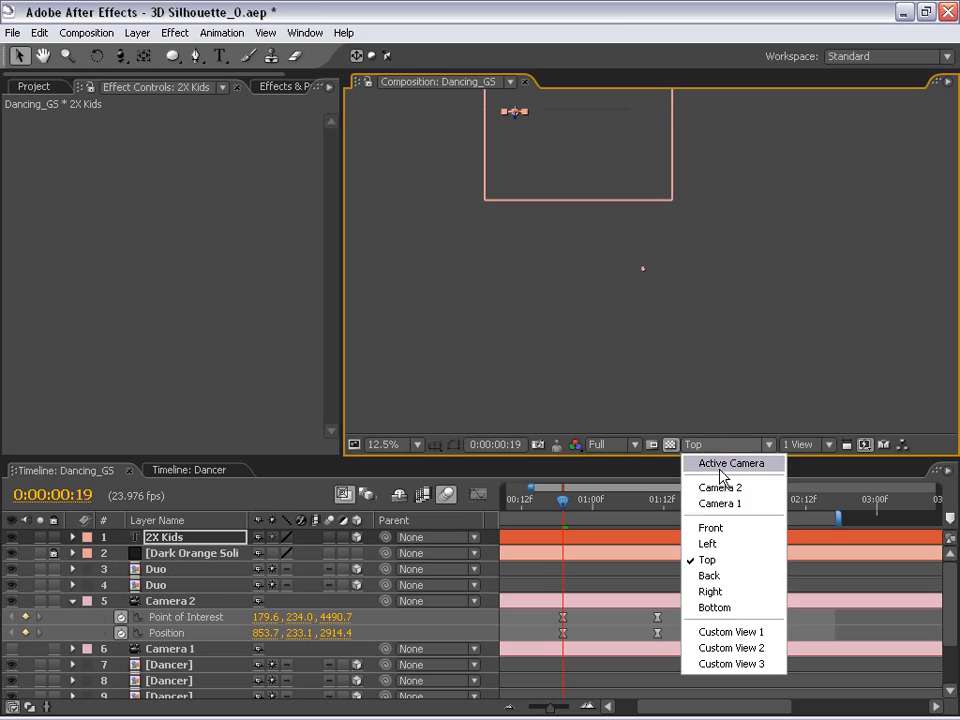
left_click(722, 464)
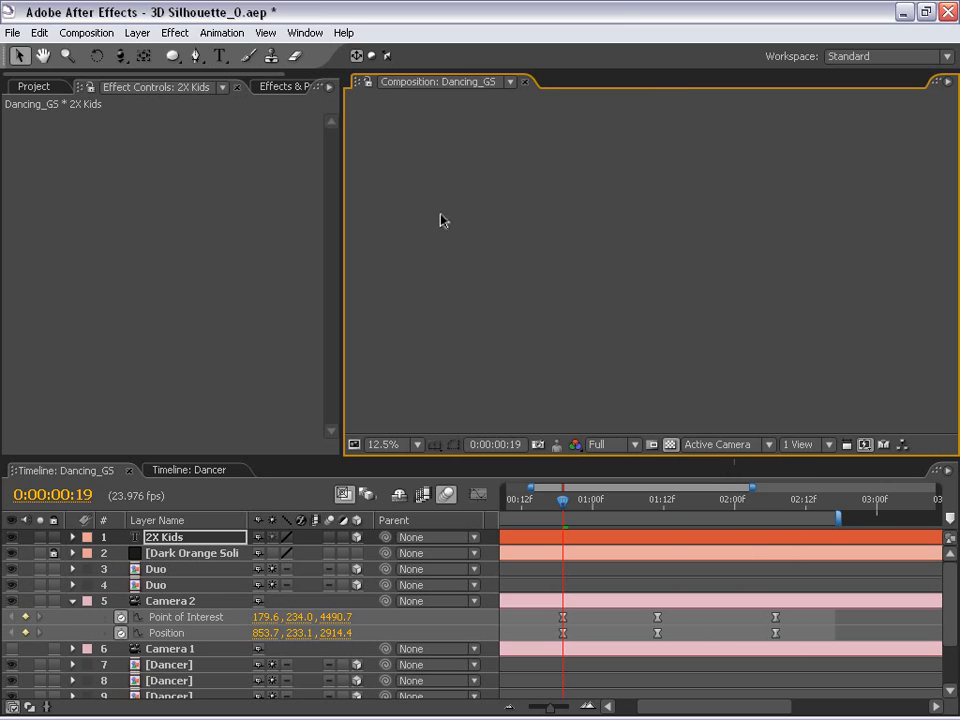
scroll(569, 254, "down", 1)
left_click_drag(607, 395, 598, 178)
scroll(557, 197, "up", 1)
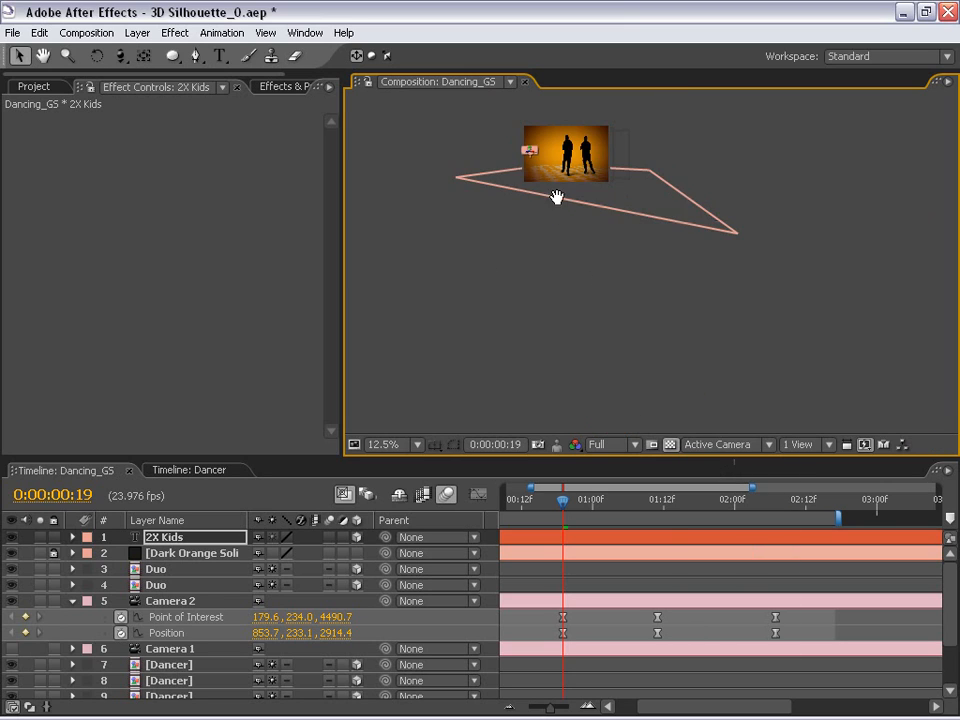
scroll(568, 300, "up", 1)
scroll(506, 317, "up", 1)
left_click_drag(506, 317, 708, 308)
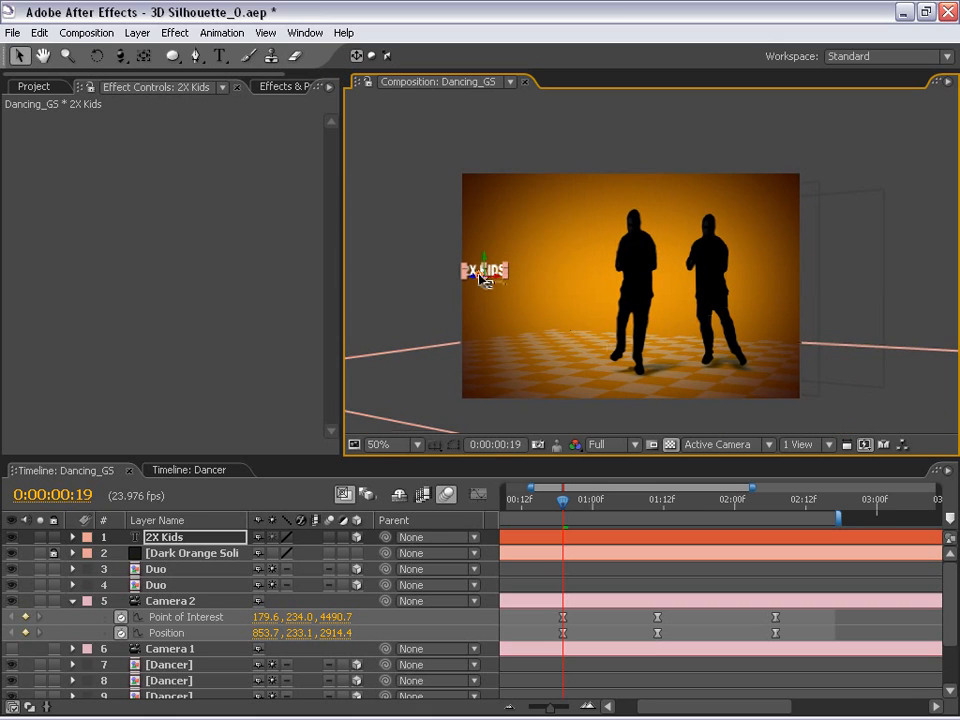
scroll(538, 297, "up", 1)
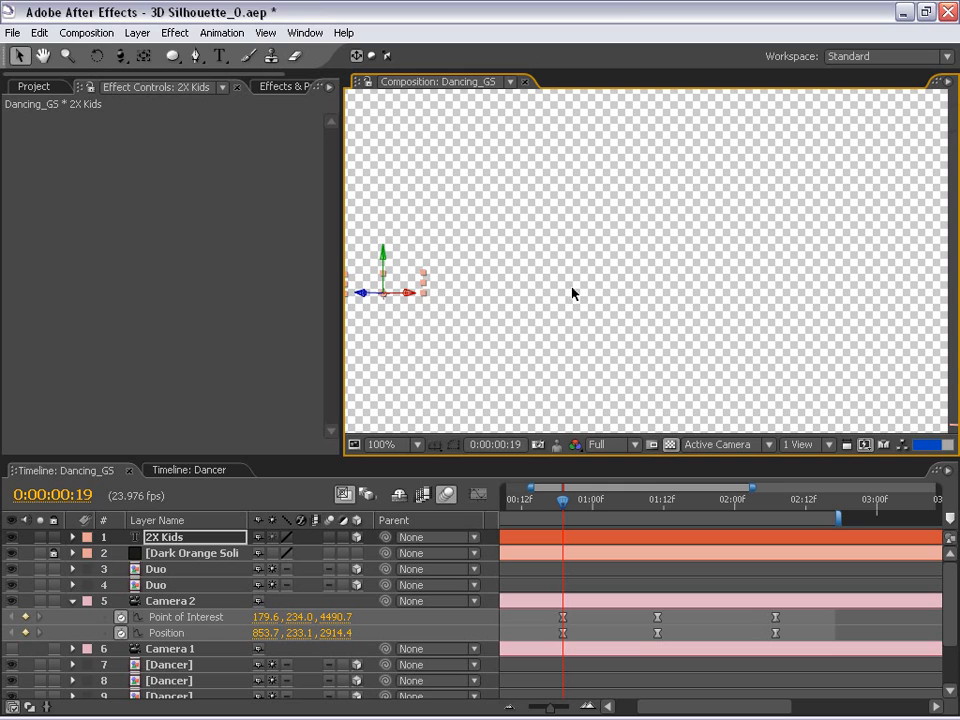
scroll(557, 297, "down", 1)
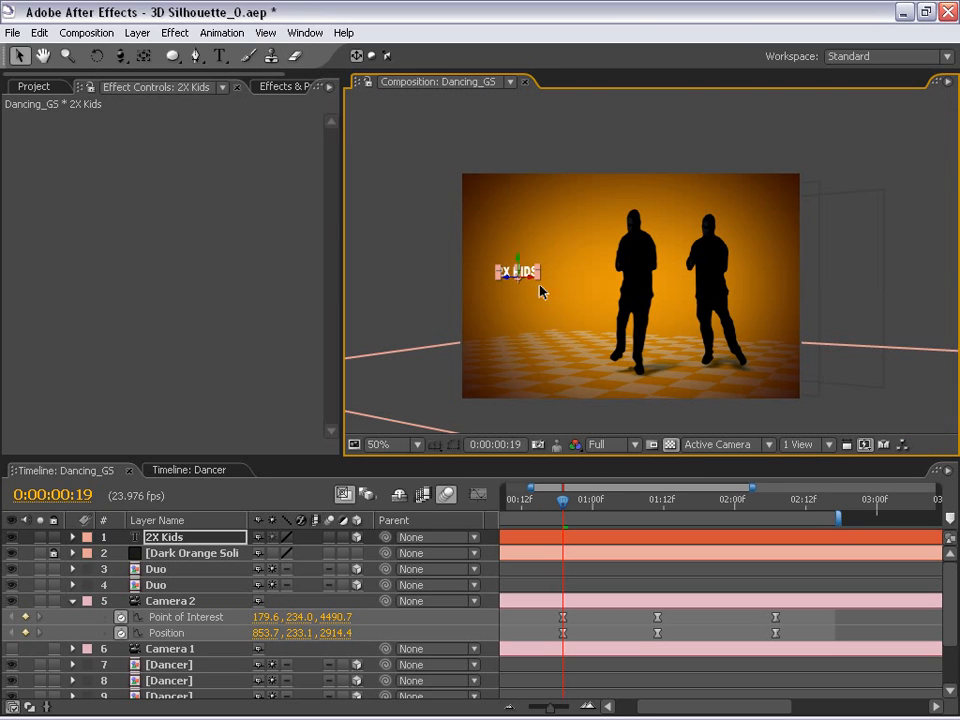
left_click_drag(552, 281, 590, 250)
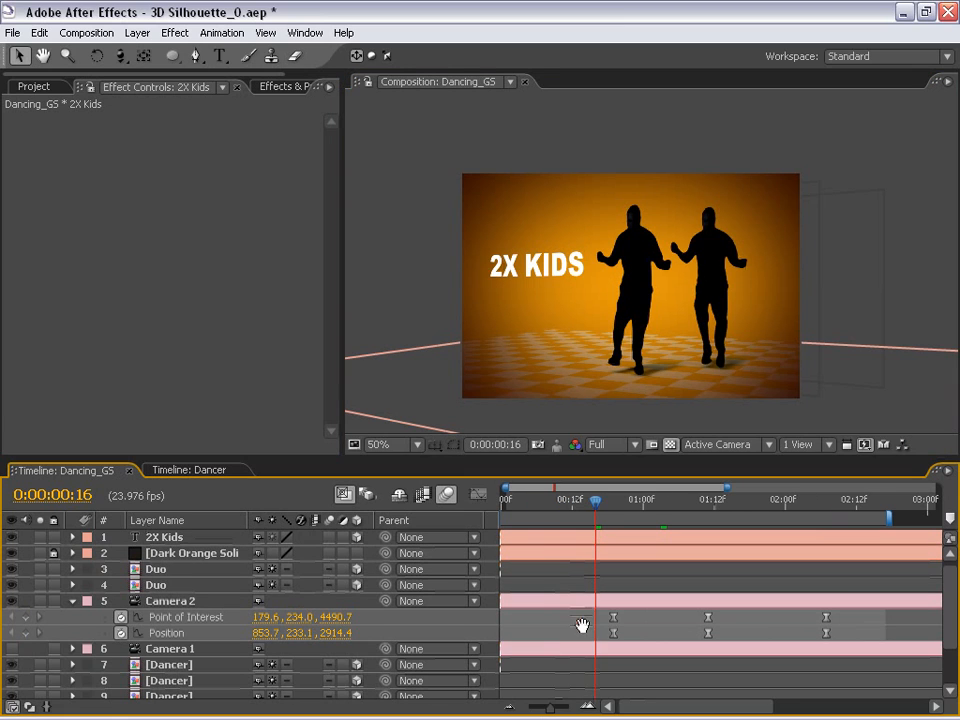
Step: Enable motion blur on the 2X Kids layer and place its text slightly lower and closer to the duo
left_click(536, 272)
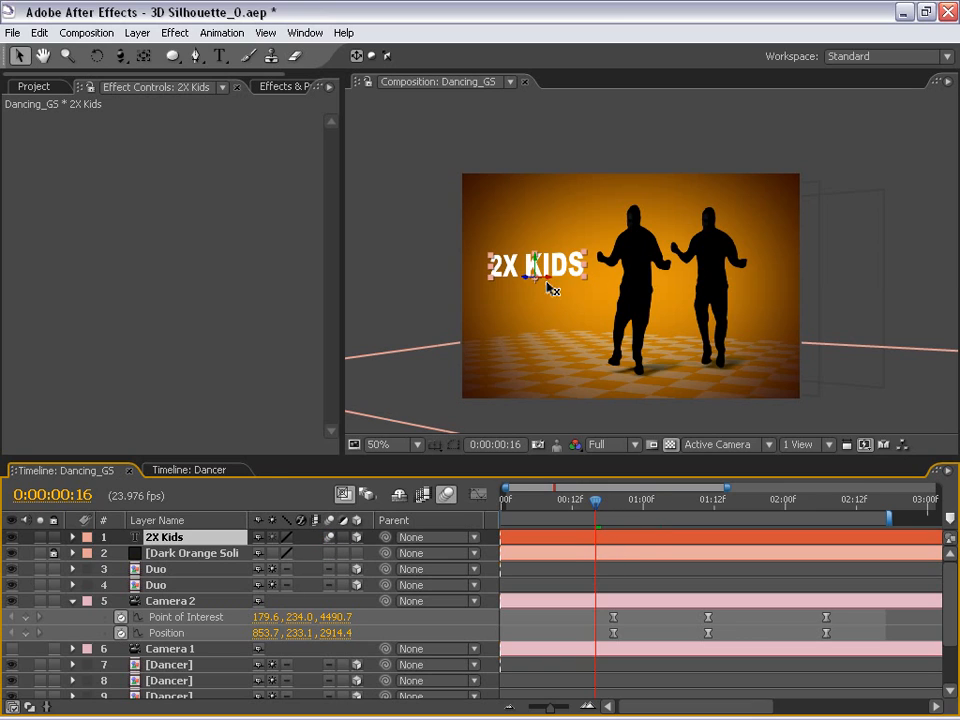
left_click_drag(557, 280, 547, 306)
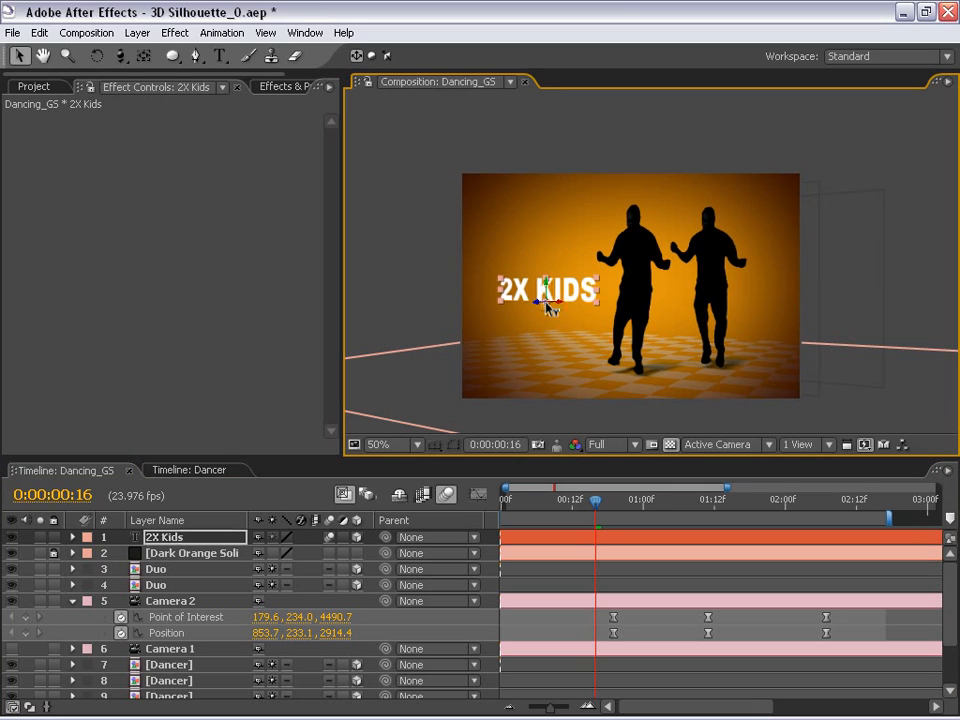
left_click(555, 627)
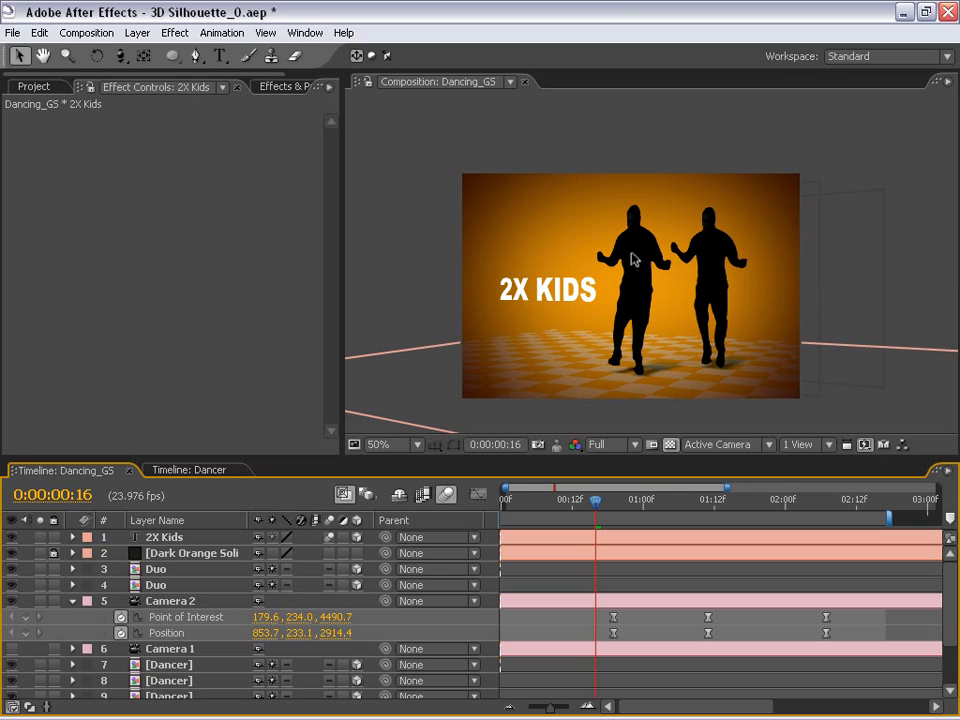
Step: Keyframe the 2X Kids layer's Opacity at 100% at 0:00:01:19 and 0% at 0:00:02:02
left_click_drag(597, 500, 759, 518)
left_click(679, 540)
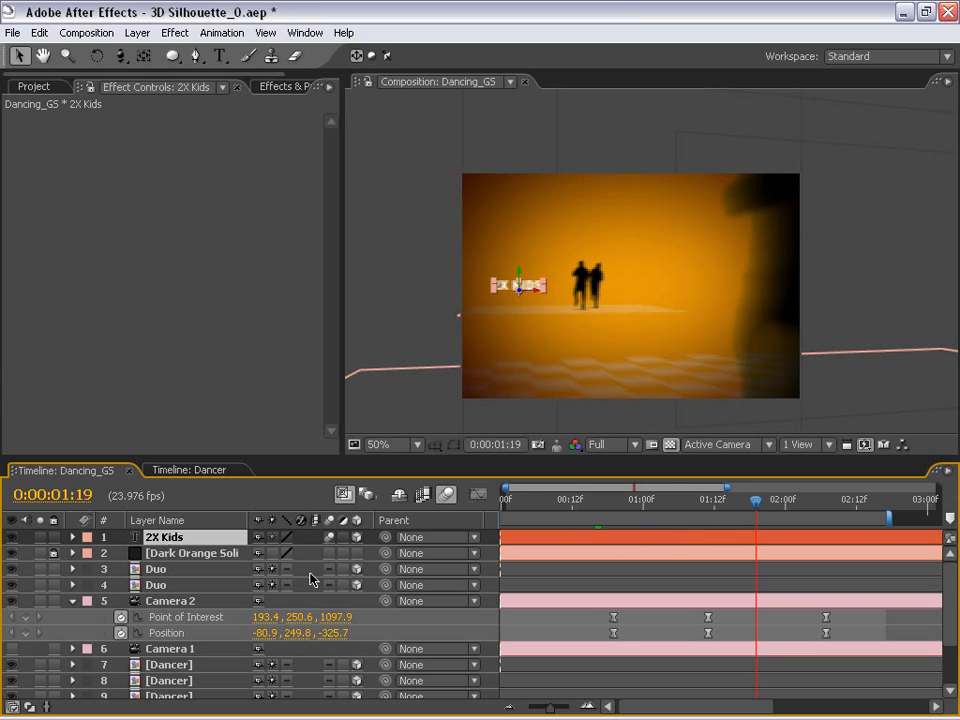
key("t")
left_click(118, 557)
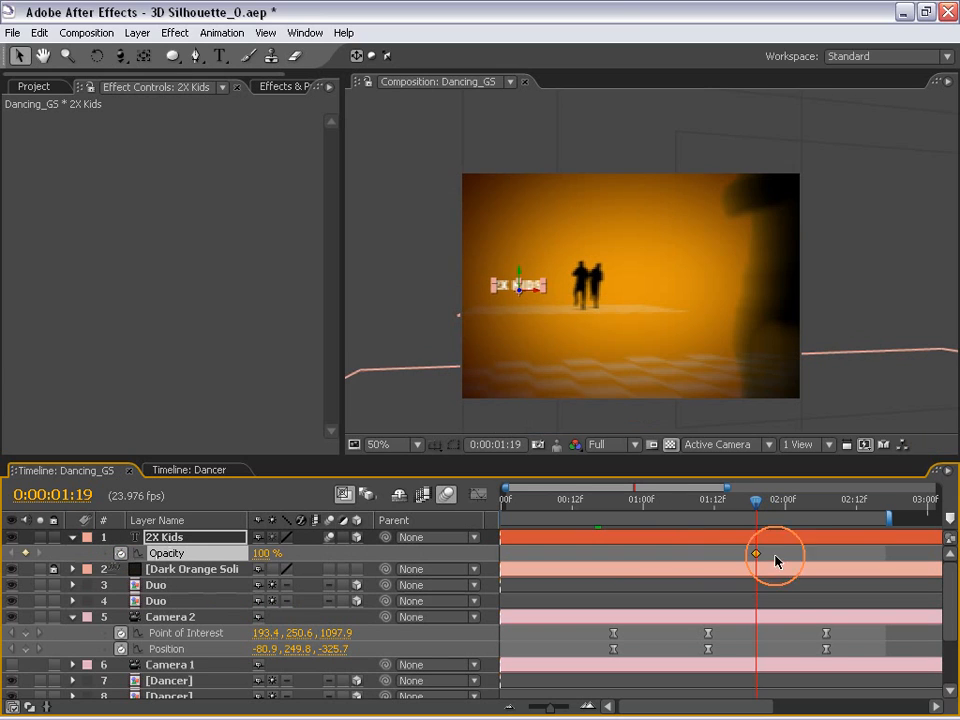
left_click(797, 505)
left_click(266, 554)
type("0")
key("Return")
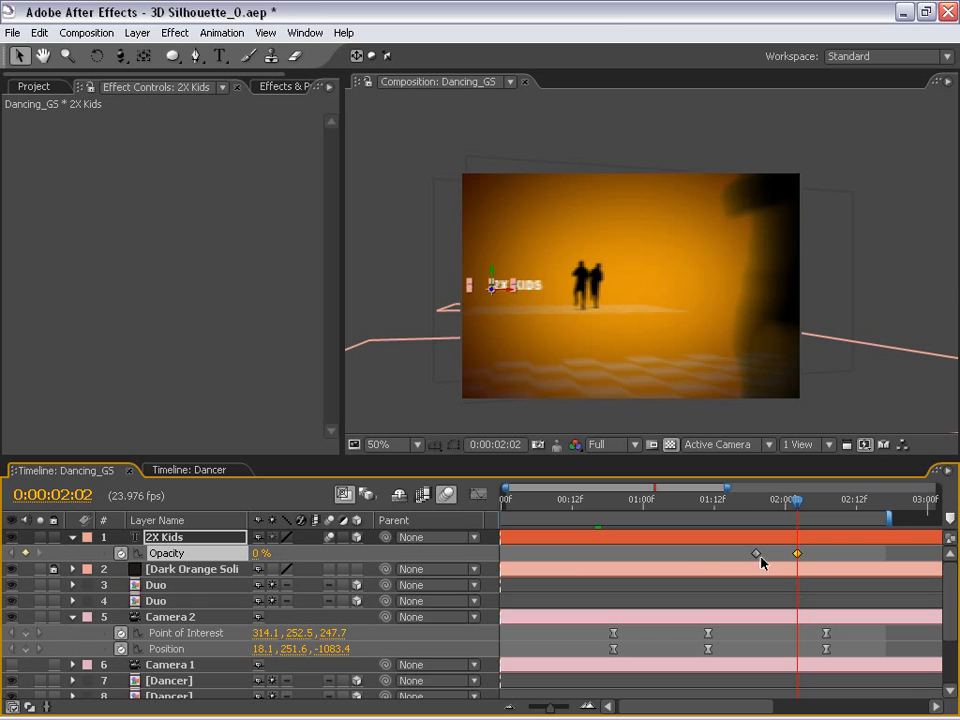
Step: Move the first Opacity keyframe earlier to about 0:00:01:13 and scrub through the camera move to check the text's fade-out
left_click_drag(756, 553, 722, 557)
left_click_drag(731, 500, 832, 514)
right_click(832, 514)
left_click(764, 641)
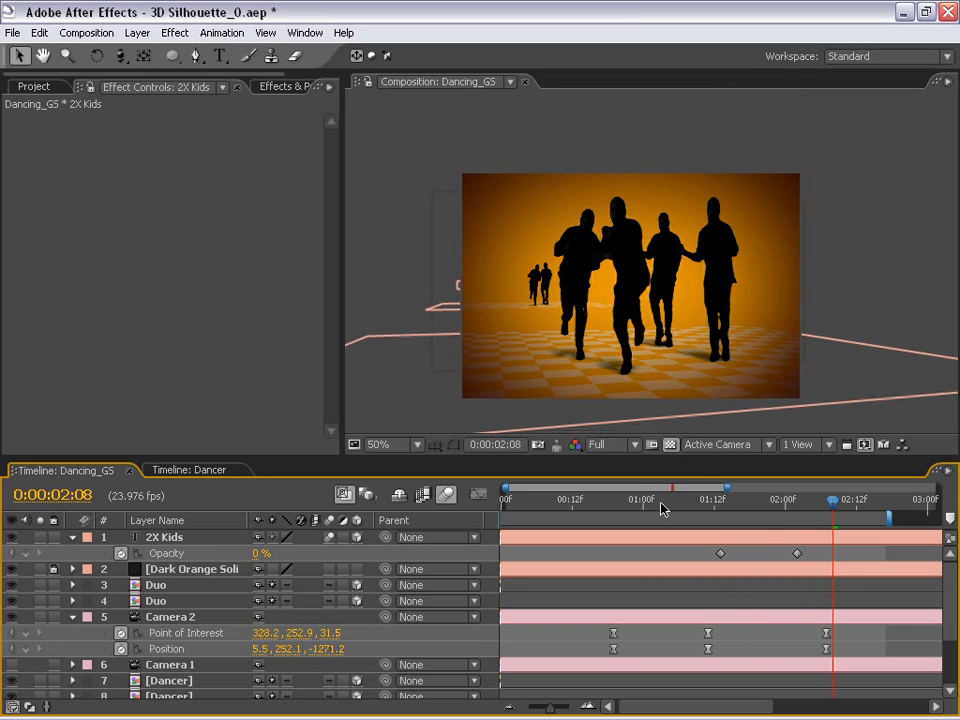
left_click_drag(812, 513, 778, 514)
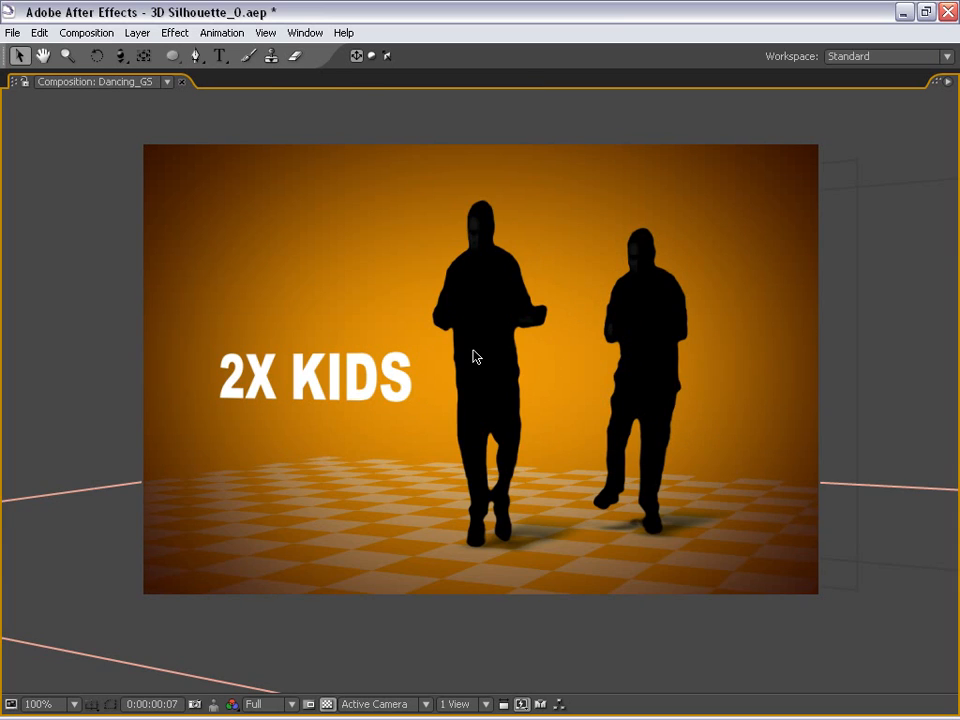
Step: Restore the panel layout from the enlarged preview and expand the timeline, collapsing the 2X Kids and Camera 2 properties
key("grave")
key("comma")
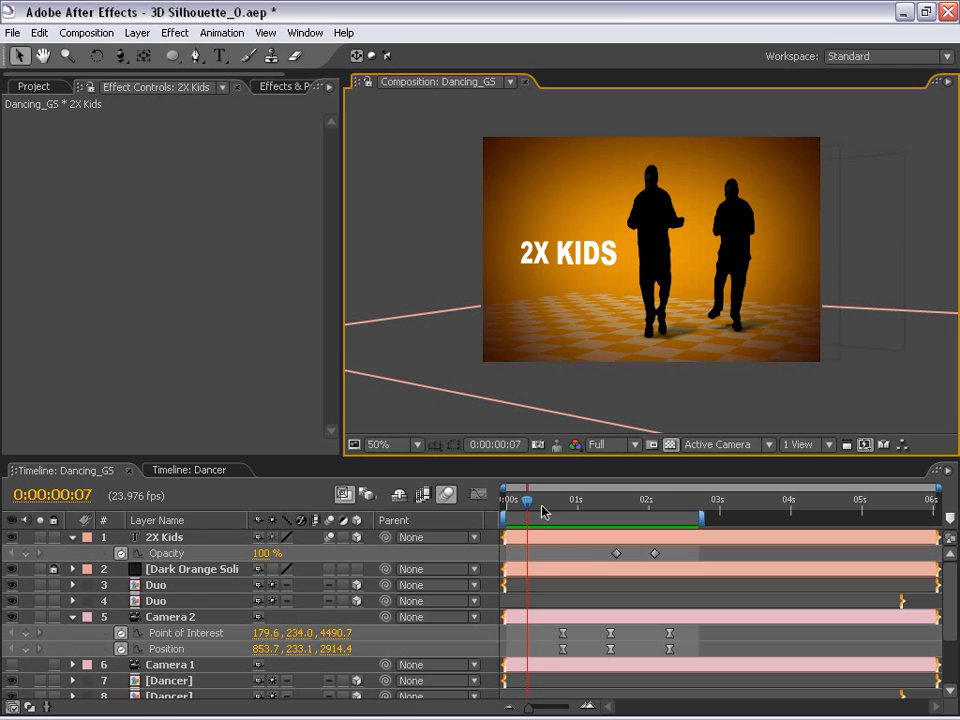
left_click_drag(422, 460, 410, 362)
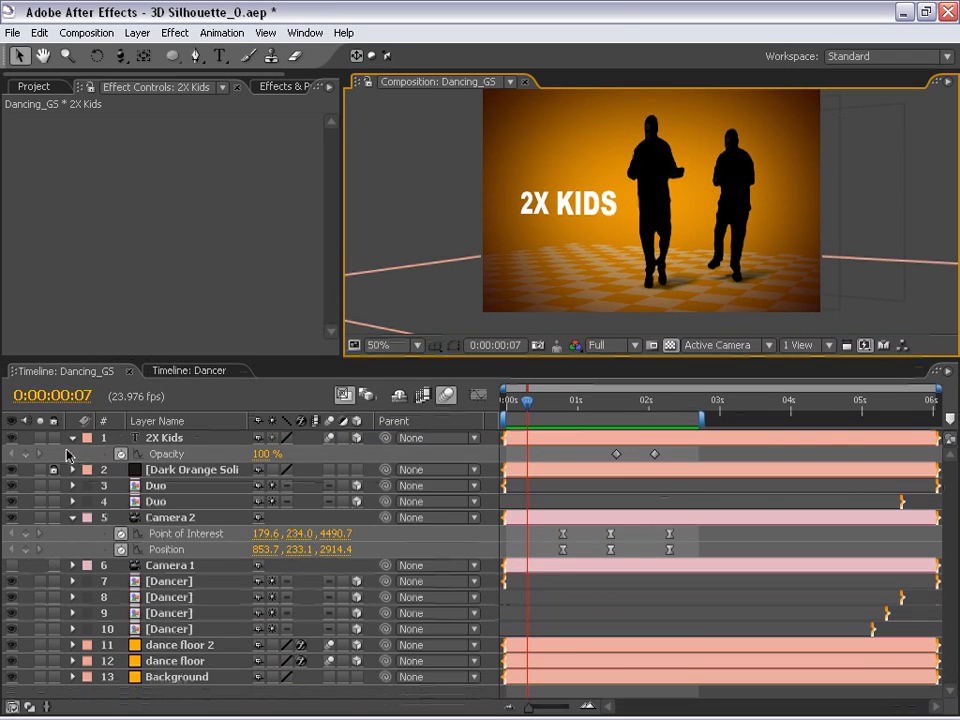
left_click(72, 445)
left_click(71, 501)
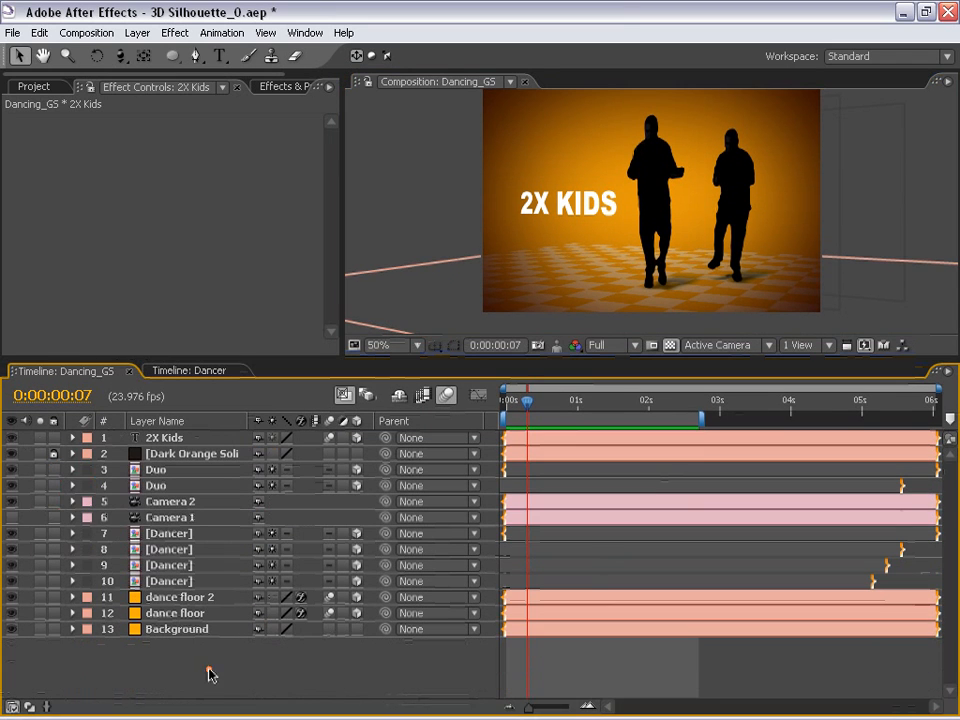
key("space")
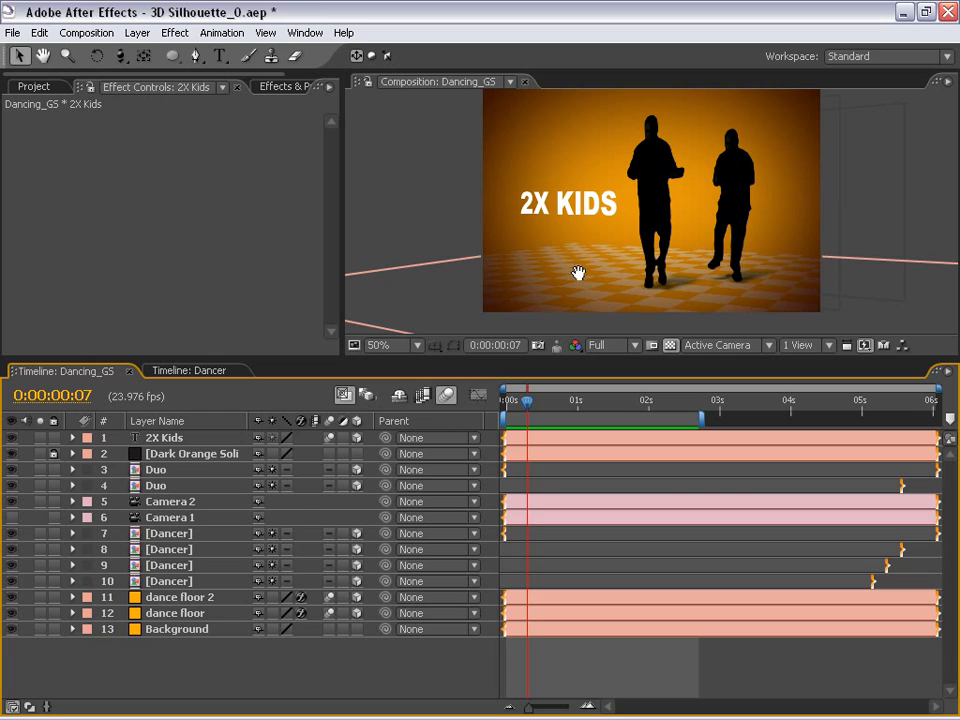
left_click_drag(683, 154, 649, 180)
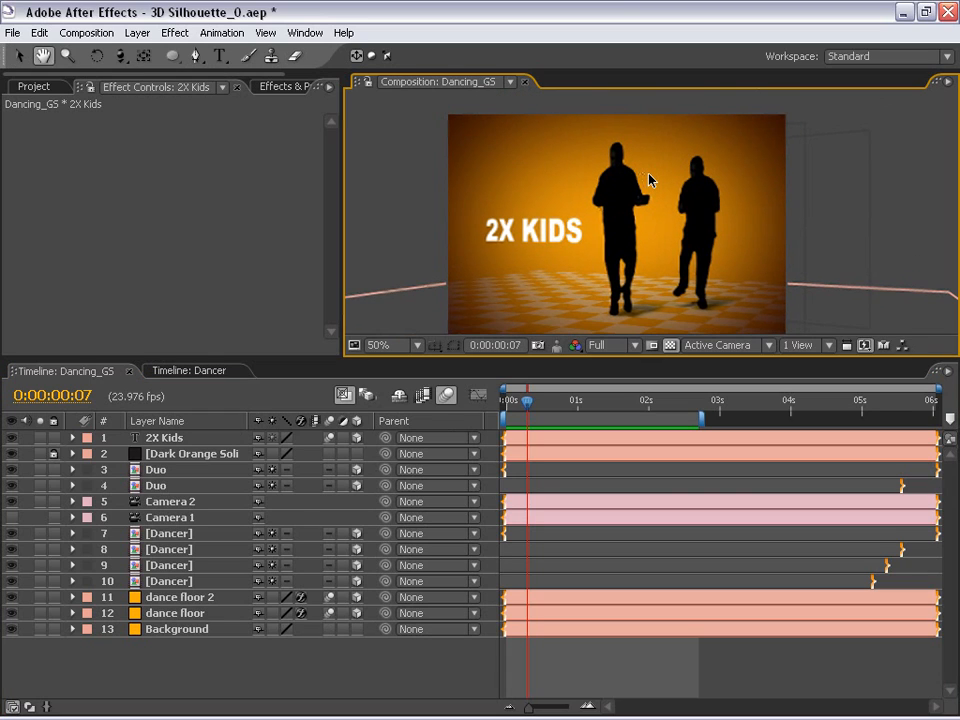
left_click(225, 661)
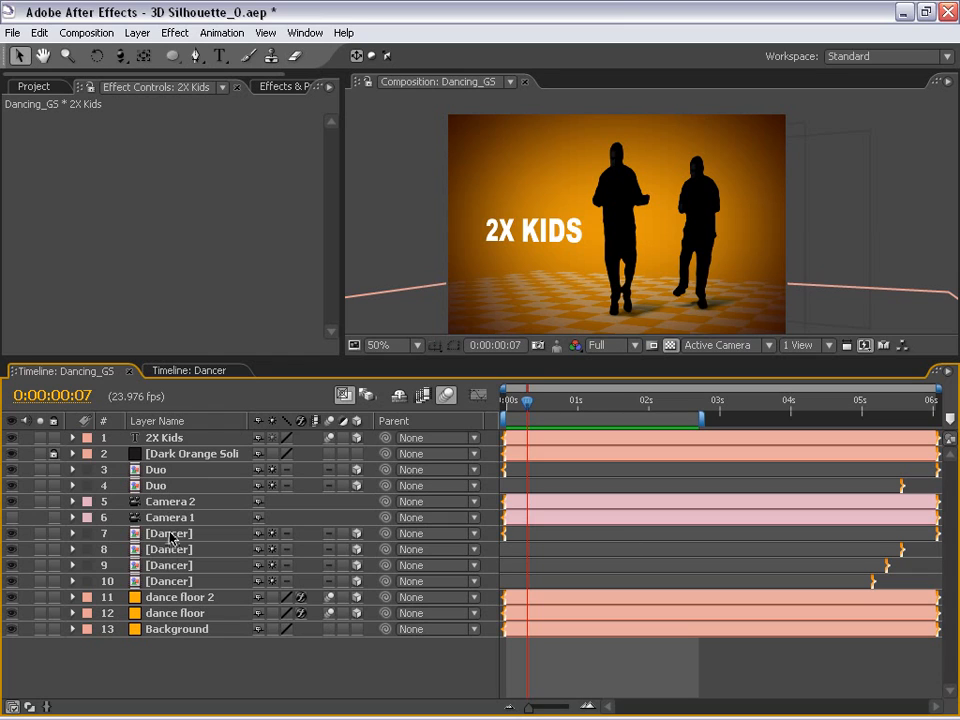
Step: Open the Dancer composition and disable Hue/Saturation and Levels on the Dancing guy layer, keeping Keylight active
double_click(170, 538)
left_click(172, 441)
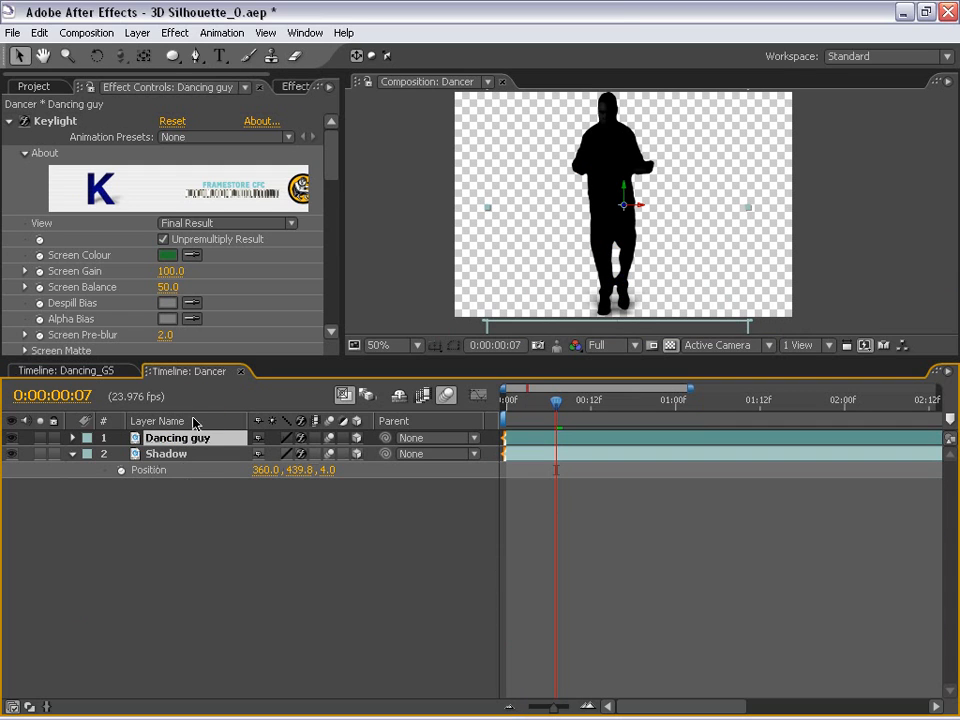
left_click(10, 121)
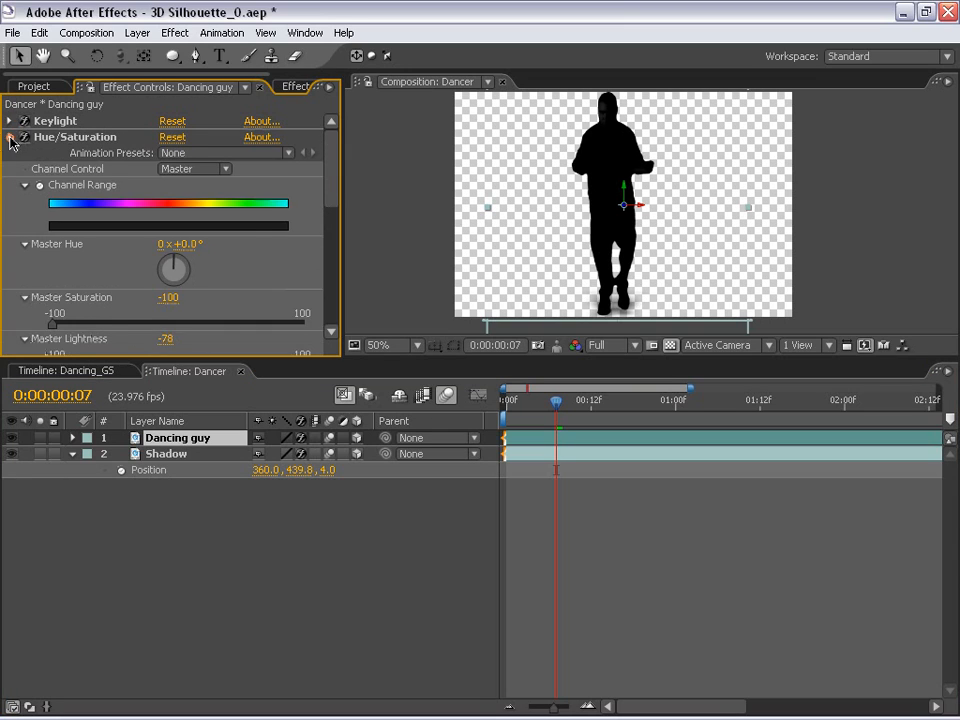
left_click(10, 137)
left_click(9, 153)
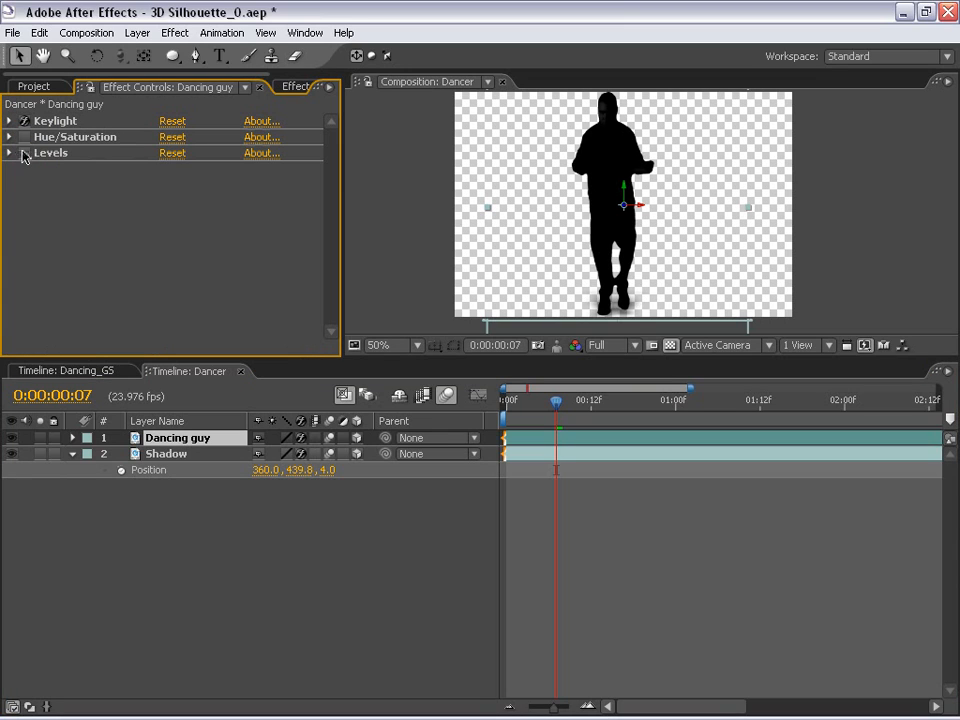
left_click(24, 153)
left_click_drag(627, 133, 637, 249)
scroll(630, 250, "up", 1)
Step: Return to the Dancing_GS composition, enlarge its viewer and check the dancers without the silhouette effects at 0:00:02:01
left_click(78, 372)
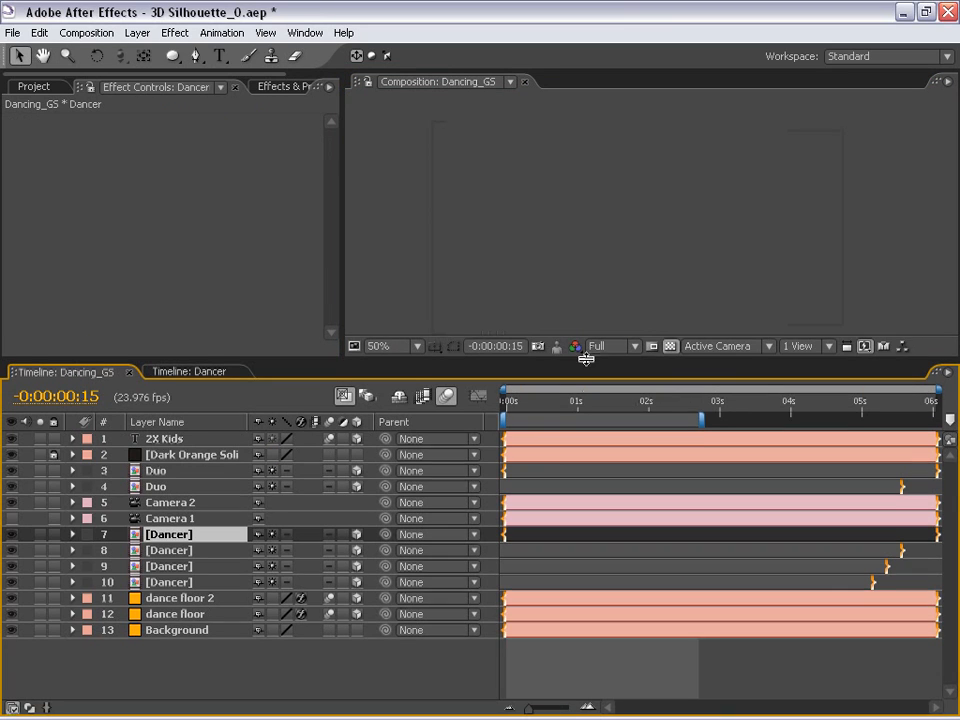
left_click_drag(586, 361, 600, 422)
left_click(652, 465)
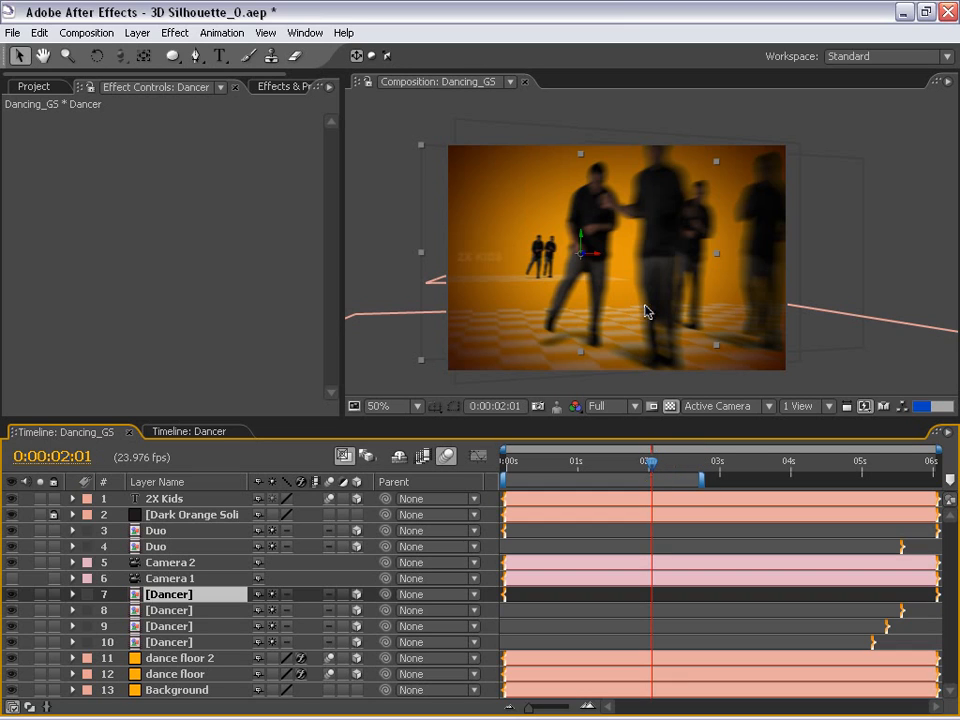
Step: Move to 0:00:02:13 and inspect the unsilhouetted dancers in an enlarged viewer, restoring the panel layout
left_click_drag(649, 476, 687, 470)
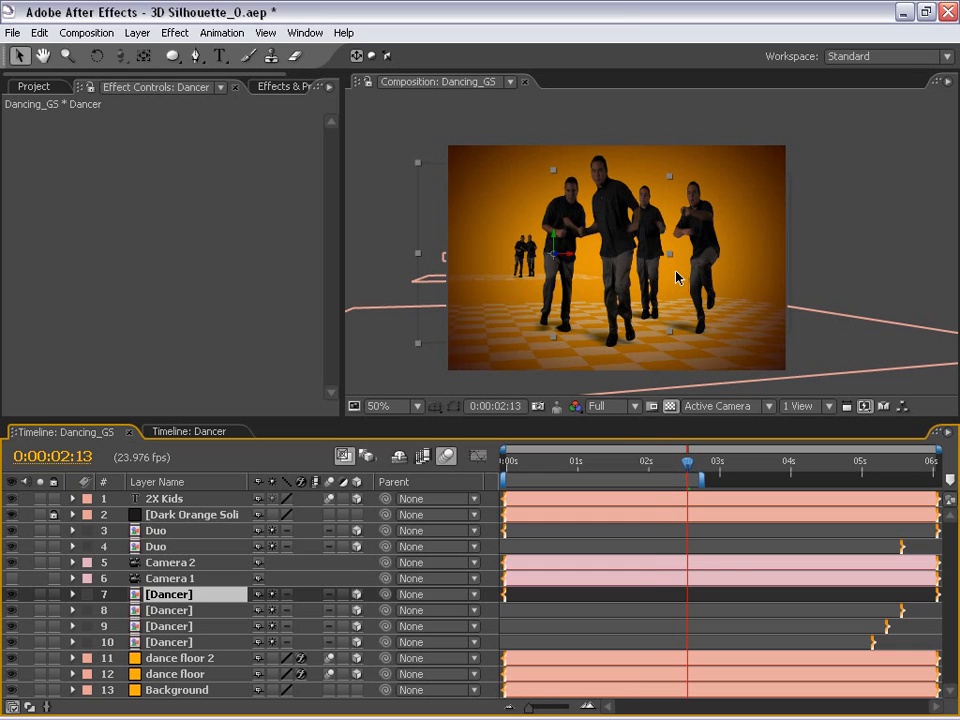
scroll(585, 279, "up", 2)
key("grave")
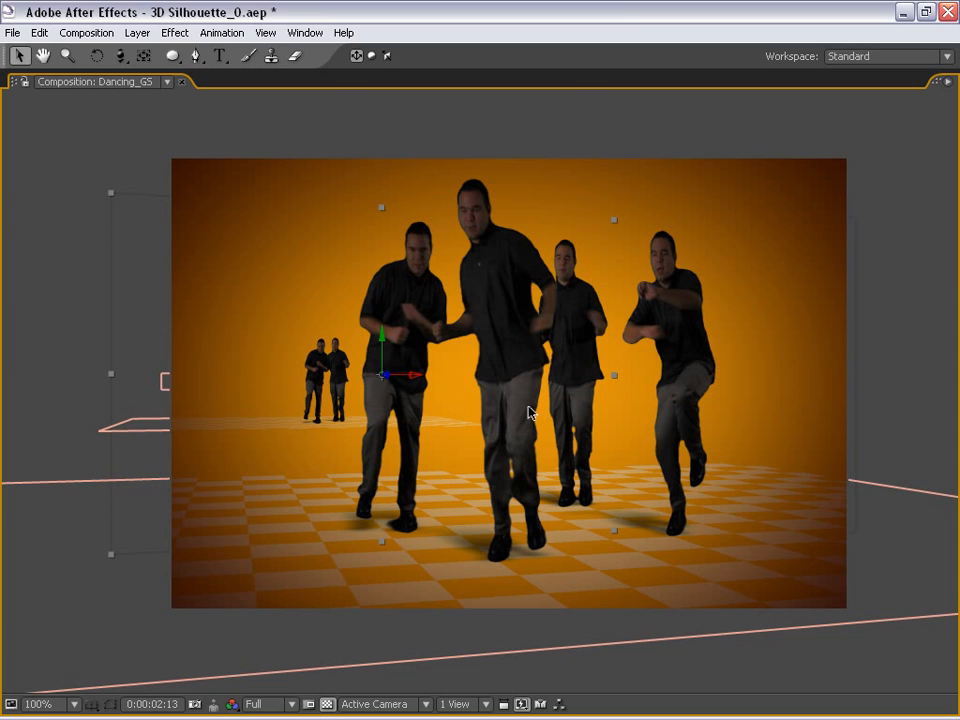
key("grave")
scroll(600, 300, "down", 2)
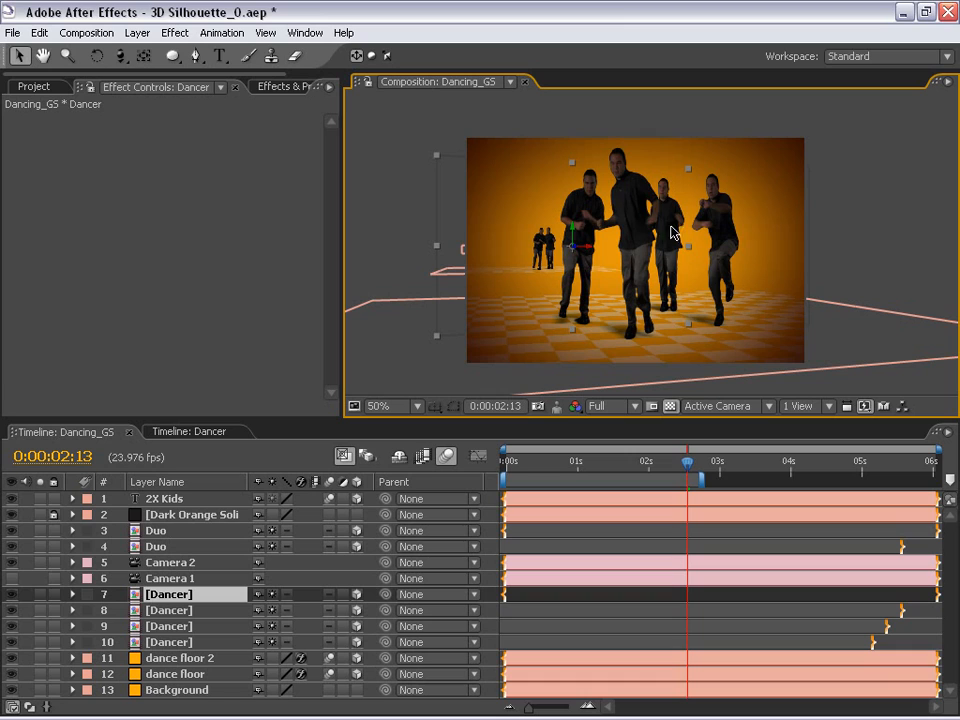
Step: Open the Dancer composition and create a second, locked viewer for it
left_click(205, 435)
key("h")
left_click_drag(502, 304, 491, 224)
scroll(489, 259, "down", 1)
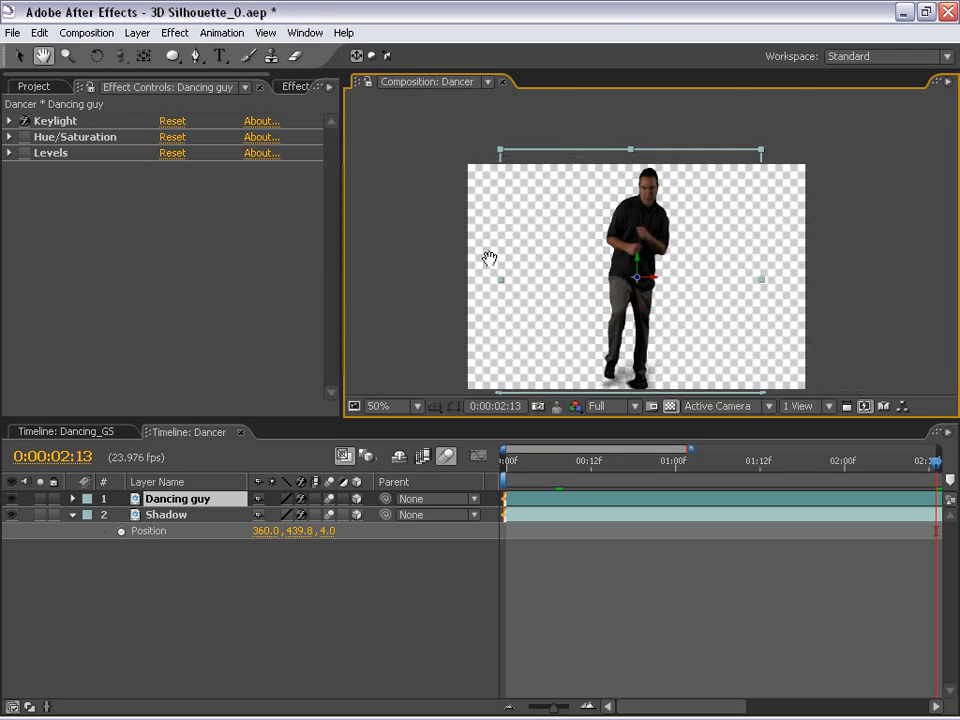
left_click(265, 33)
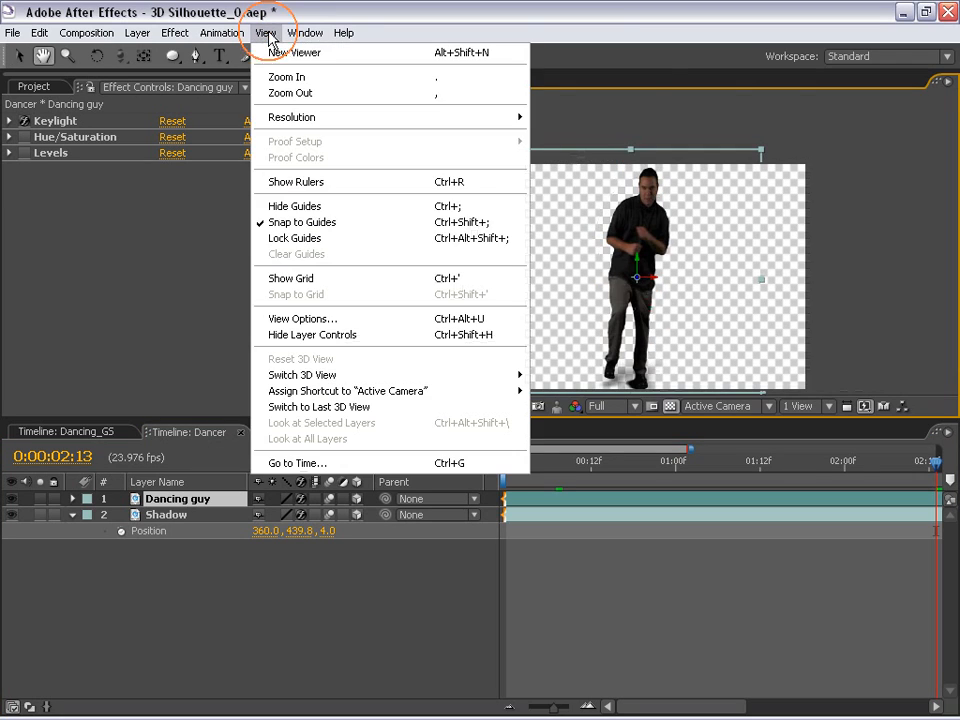
left_click(276, 57)
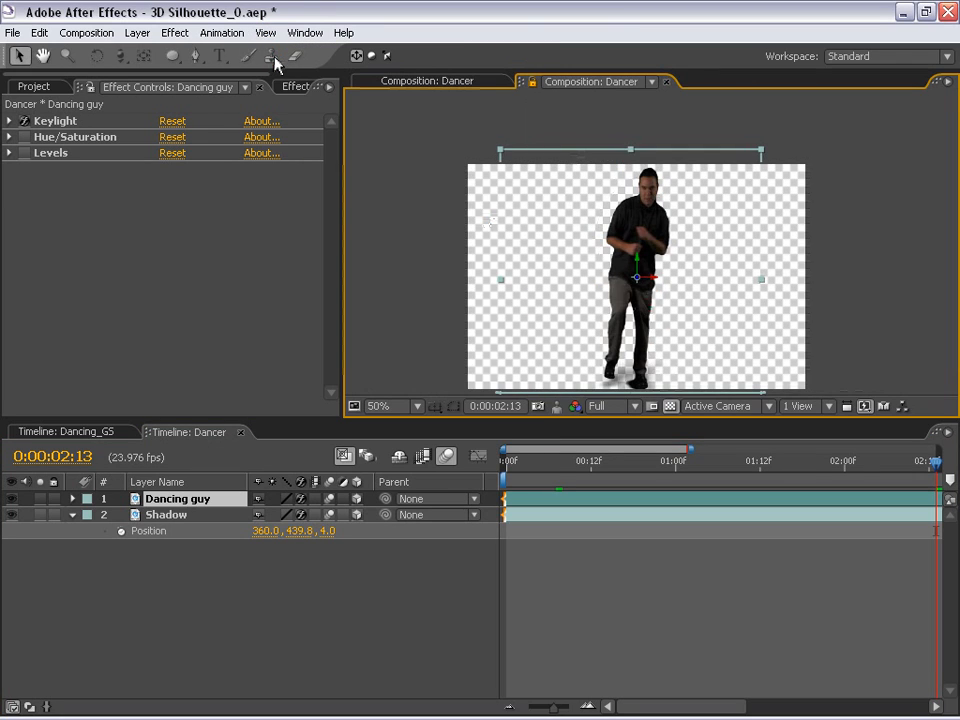
left_click(533, 85)
Step: Apply a new Levels color correction effect to the Dancing guy layer
left_click(237, 582)
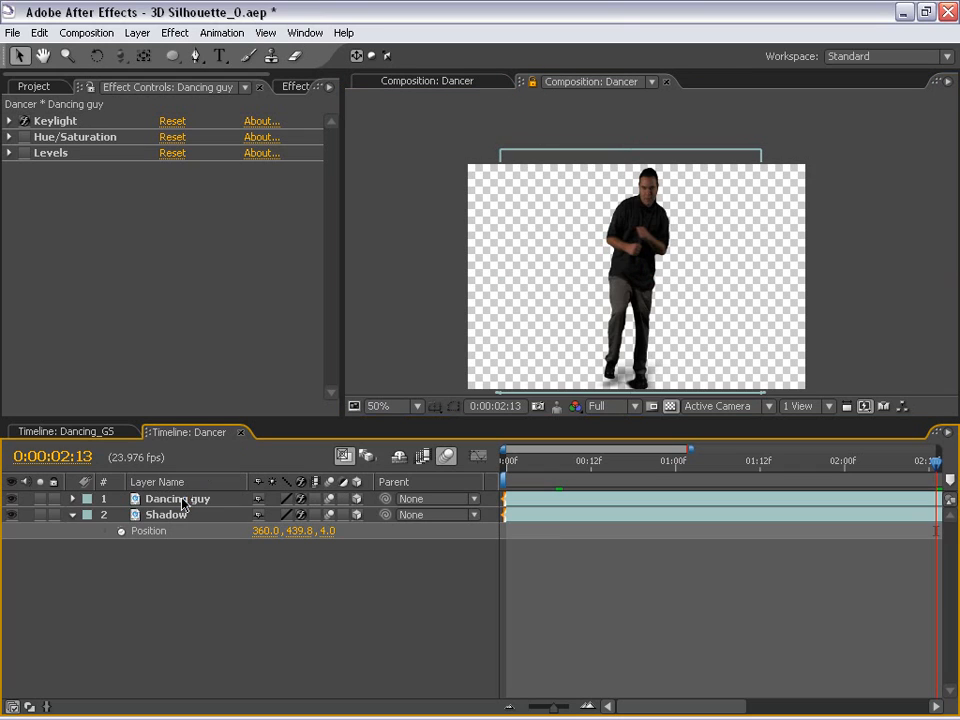
left_click(178, 498)
left_click(175, 33)
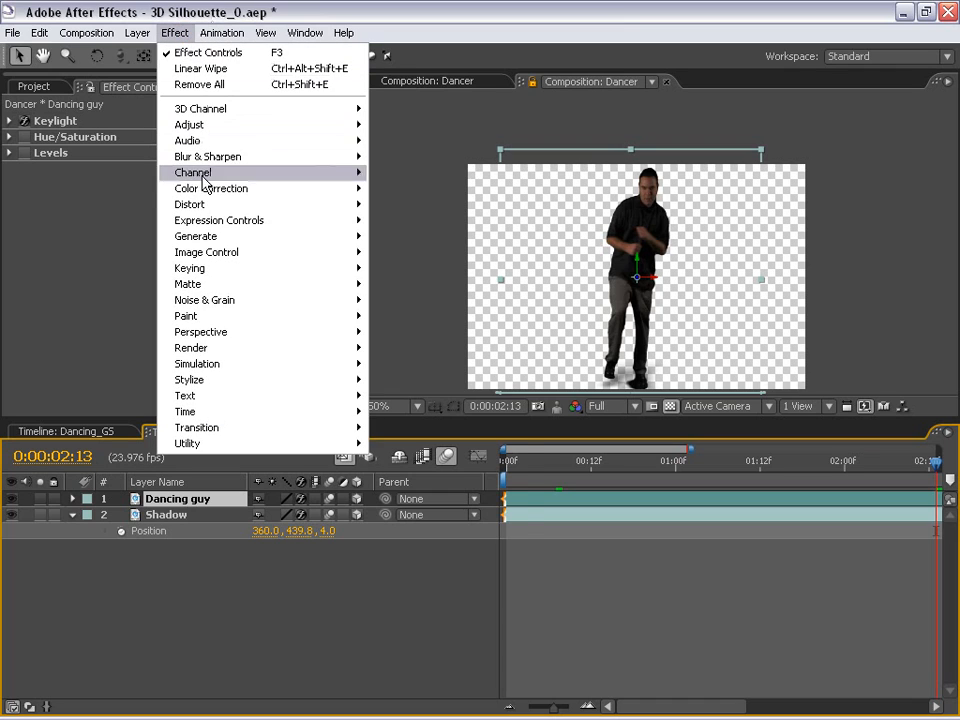
mouse_move(285, 191)
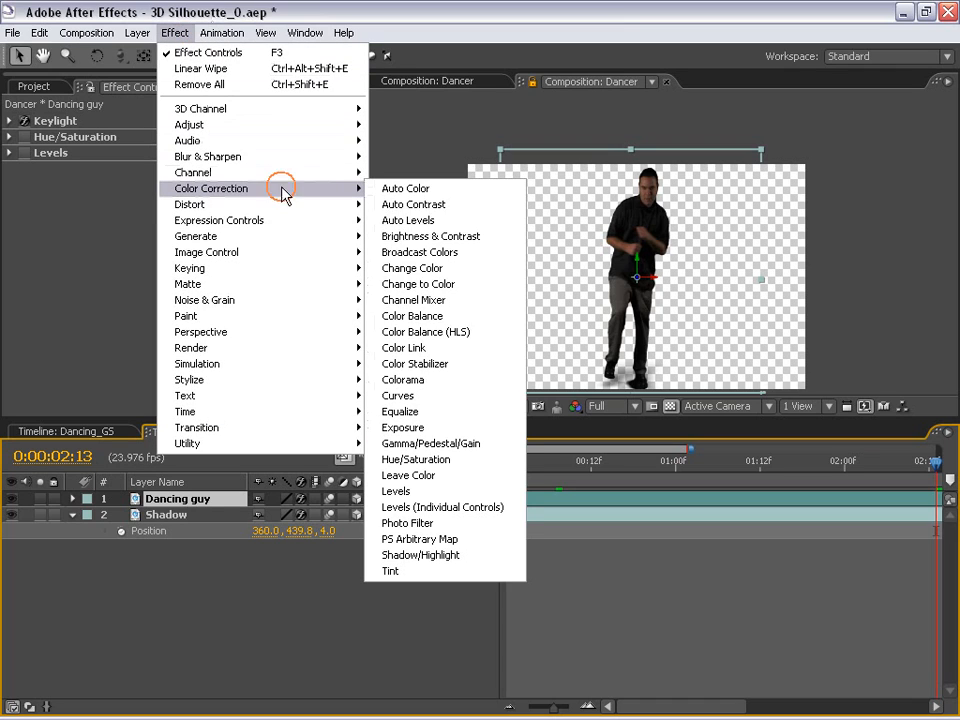
left_click(398, 491)
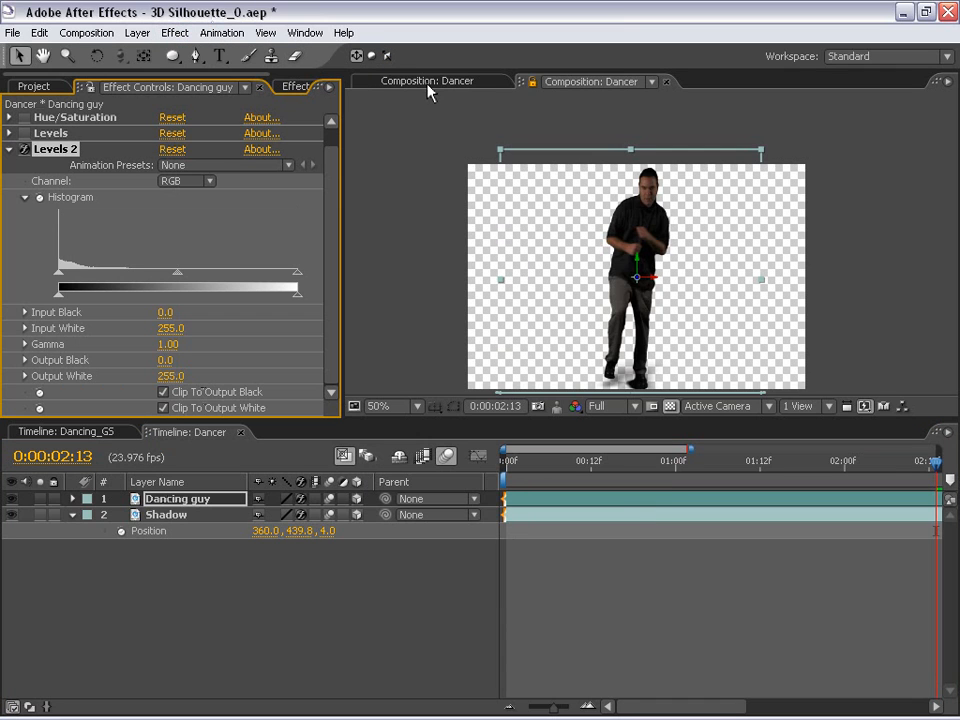
Step: Stack the locked Dancer viewer beneath a locked Dancing_GS viewer, resizing the panels so both compositions can be compared
left_click(527, 81)
left_click_drag(502, 389, 502, 389)
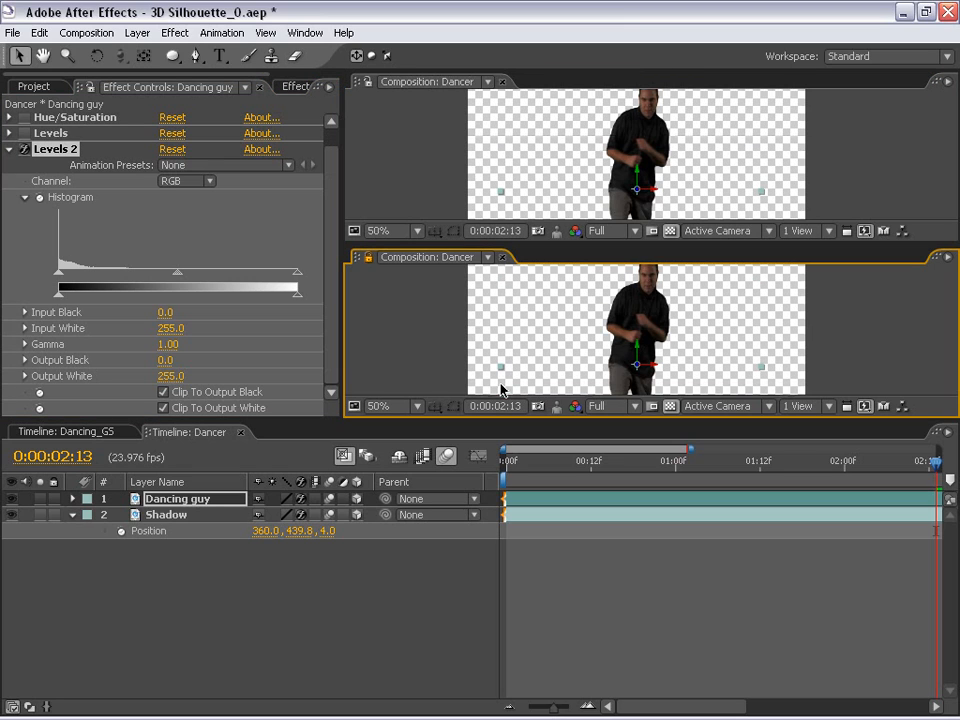
left_click(88, 432)
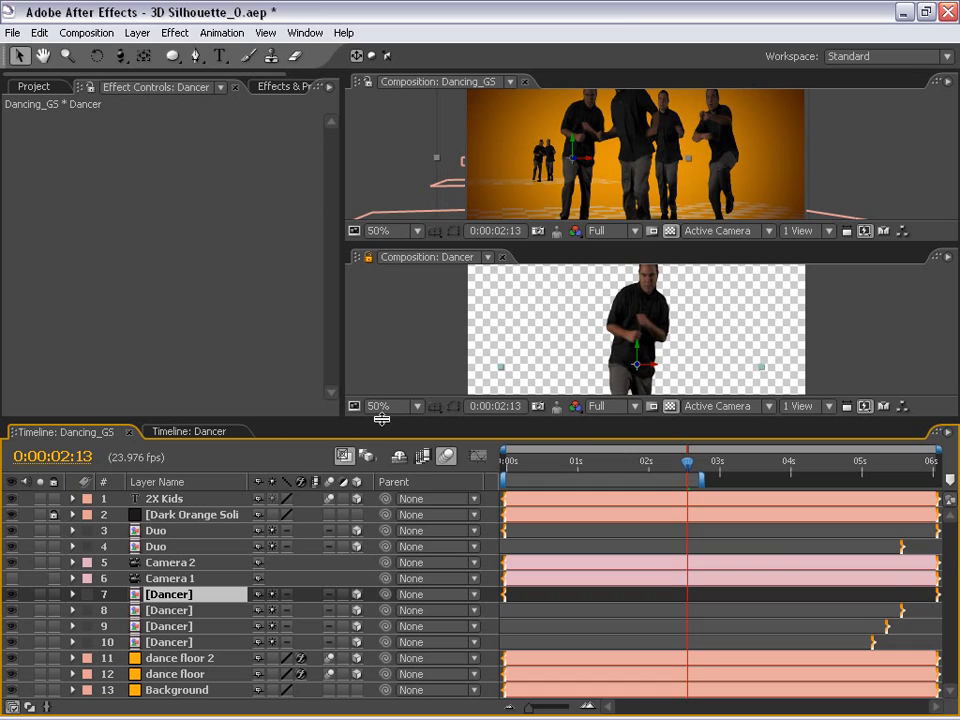
left_click_drag(382, 420, 382, 499)
left_click(370, 86)
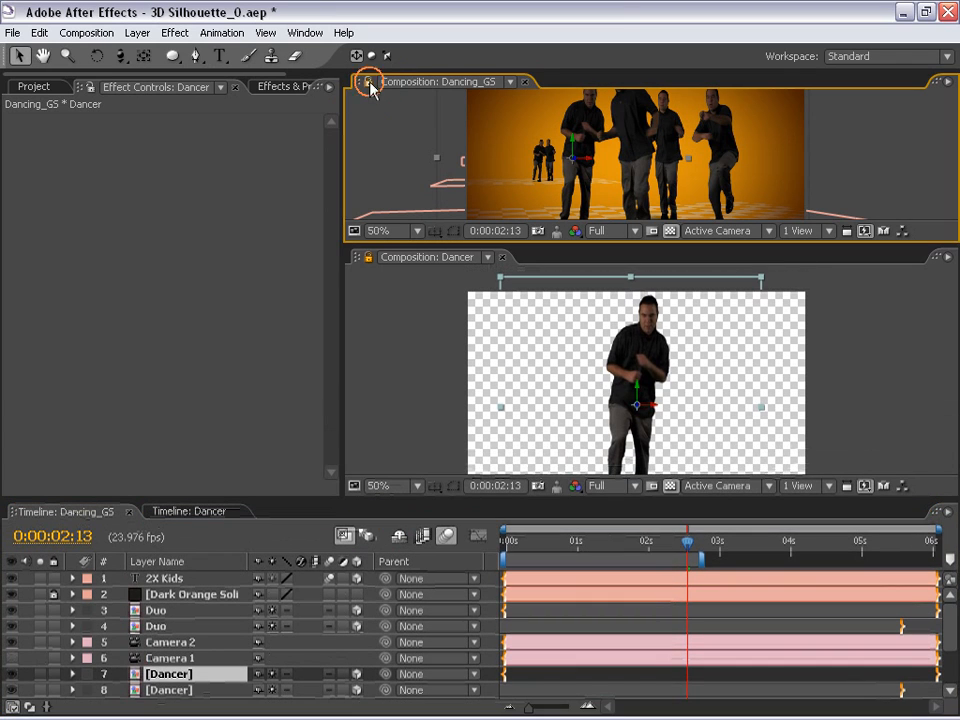
left_click_drag(587, 244, 590, 312)
left_click(625, 400)
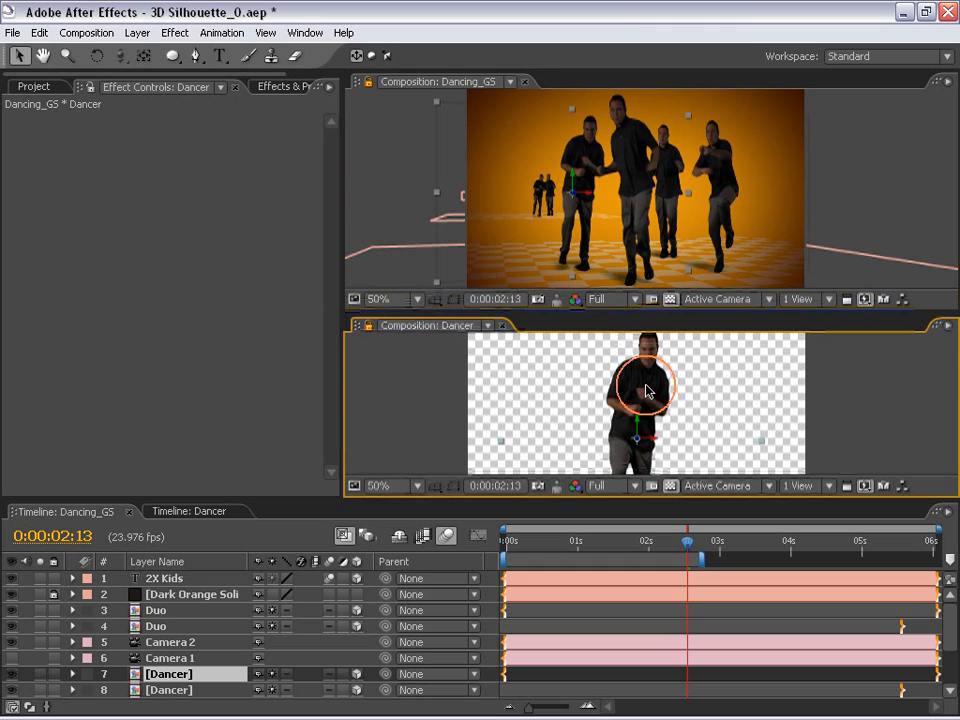
Step: In the Dancer composition, raise the red channel's gamma slightly in the Dancing guy layer's new Levels effect
left_click(195, 514)
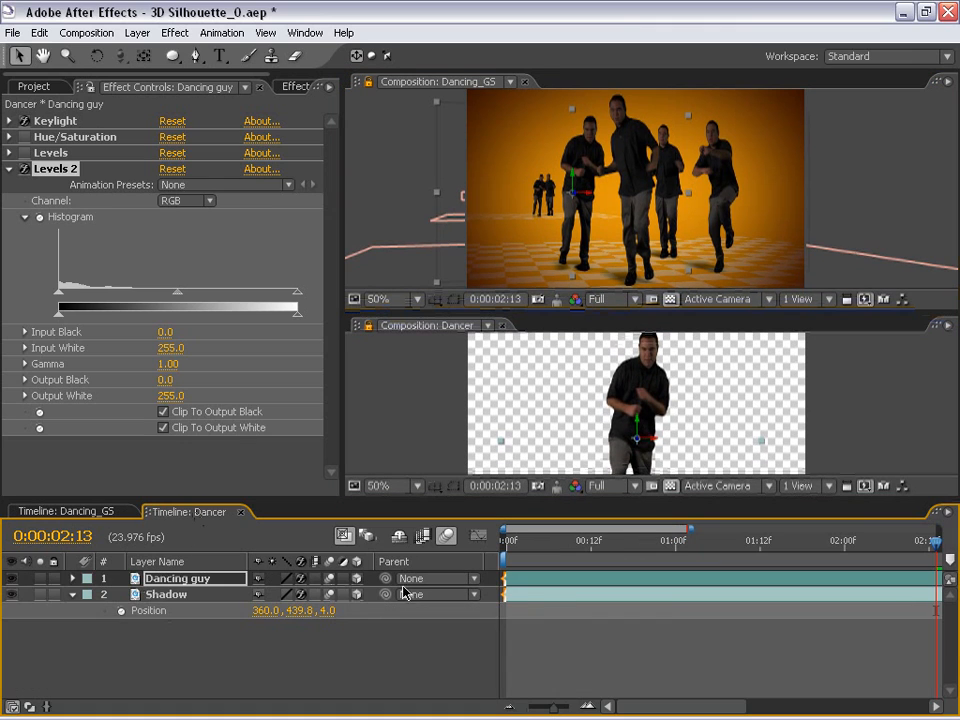
left_click(538, 582)
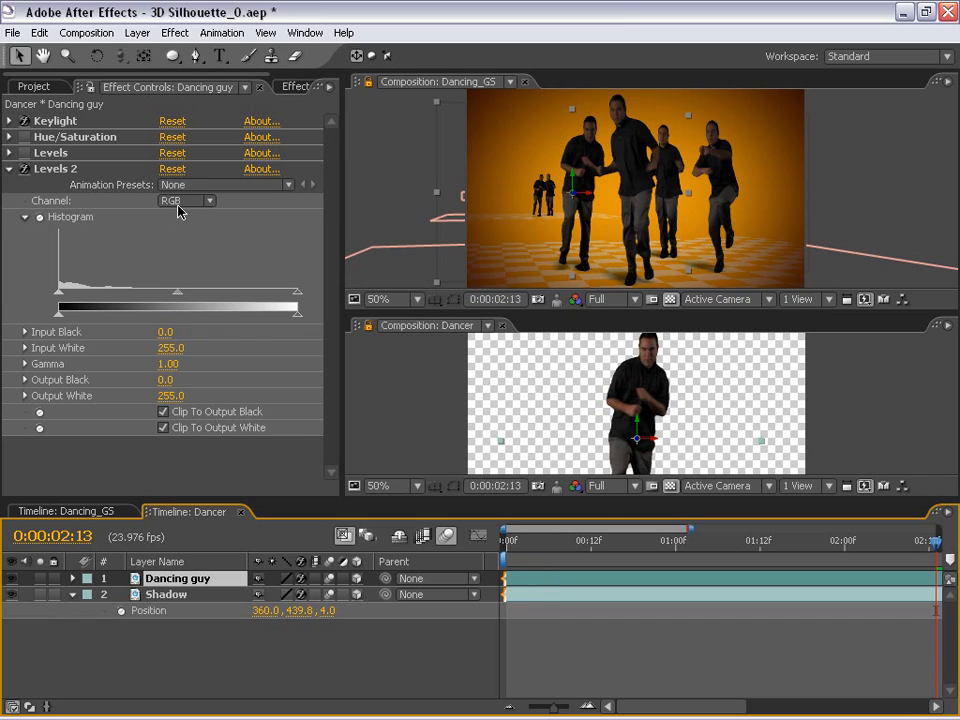
scroll(655, 390, "up", 2)
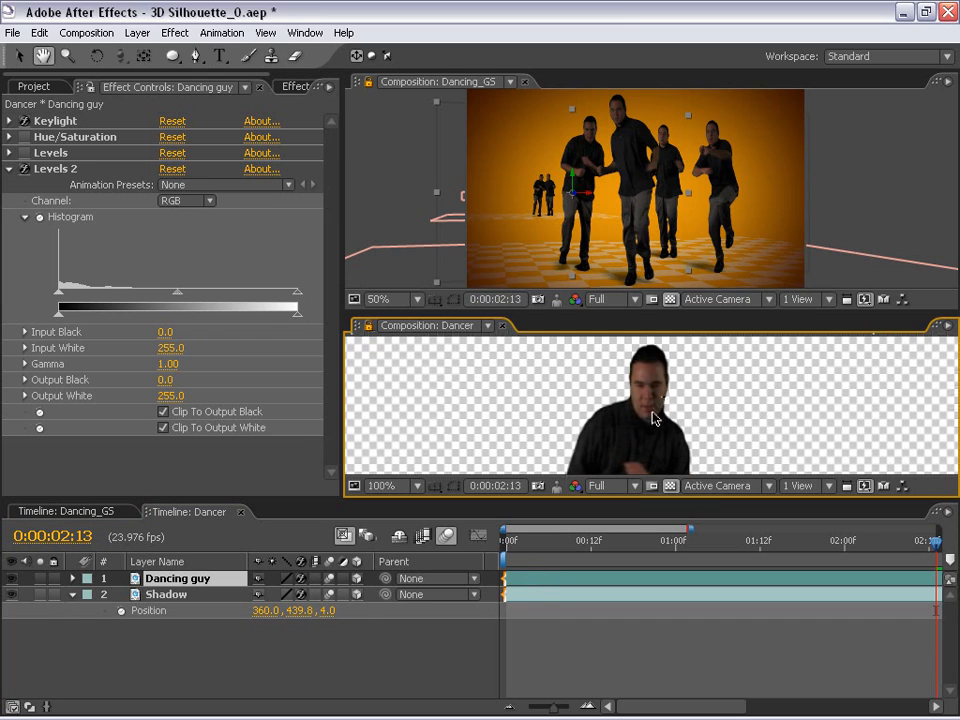
scroll(631, 176, "up", 2)
left_click_drag(624, 165, 609, 182)
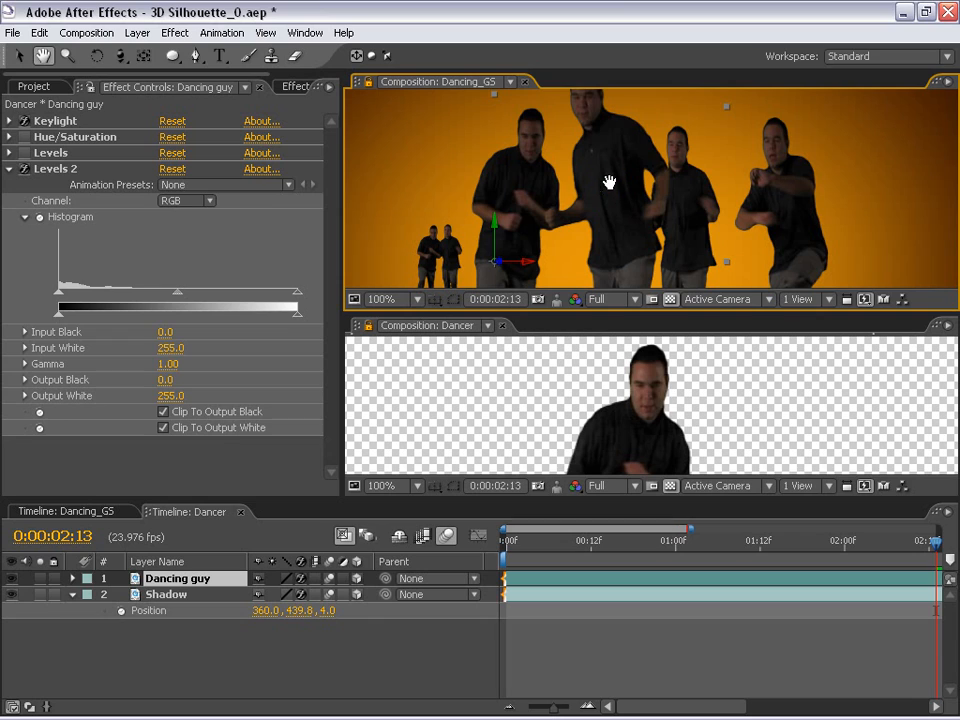
left_click(184, 200)
left_click(185, 221)
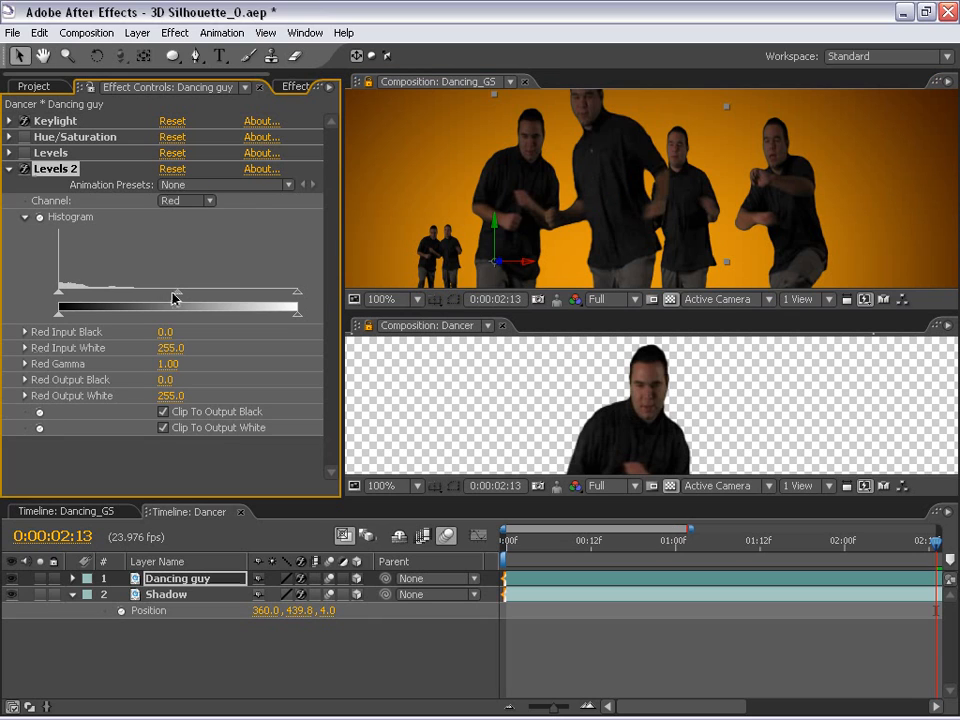
mouse_move(177, 292)
left_mouse_down()
mouse_move(166, 296)
mouse_move(204, 296)
mouse_move(146, 296)
mouse_move(163, 295)
left_mouse_up()
Step: Lower the blue channel's gamma in the new Levels effect to about 0.77
left_click(176, 202)
left_click(190, 231)
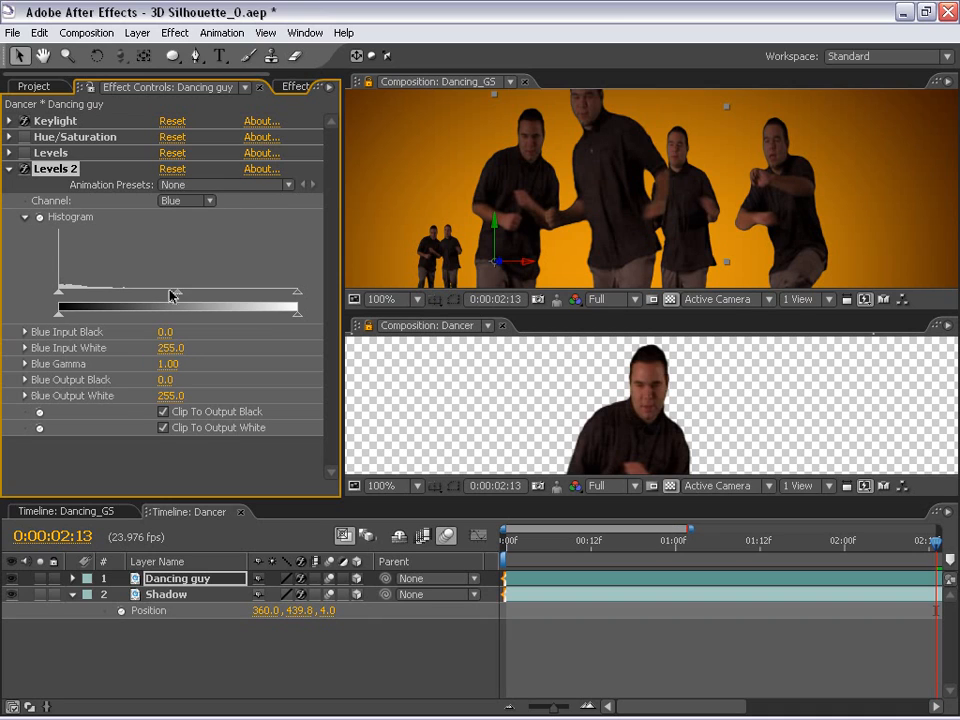
left_click_drag(173, 293, 199, 291)
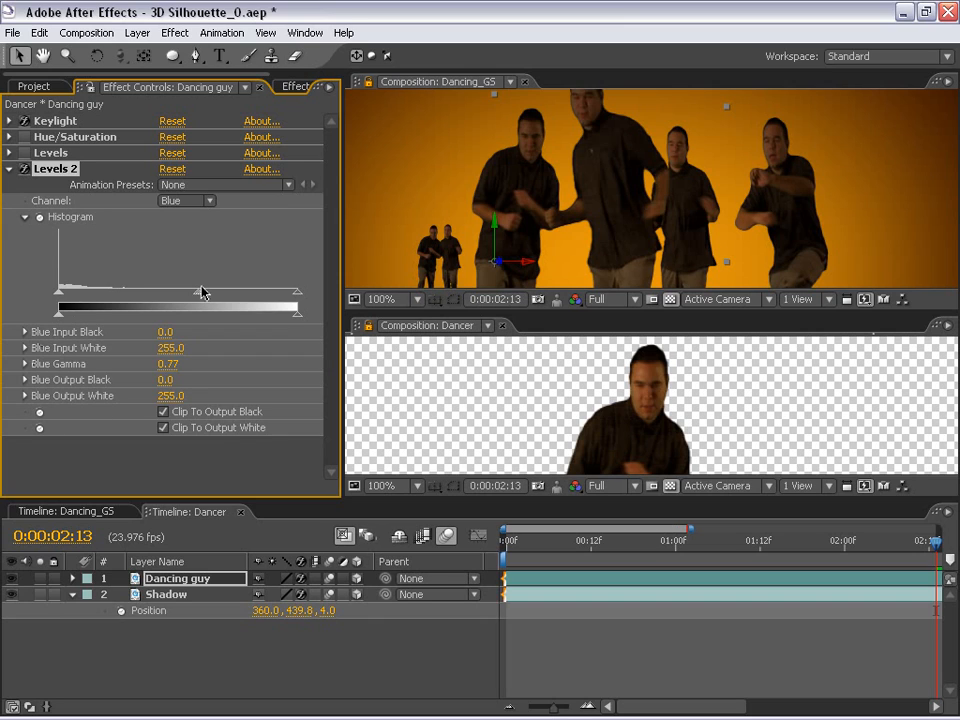
left_click_drag(203, 294, 205, 296)
Step: For the Levels effect's RGB channel, set Input White to 205, Gamma to 1.05 and Input Black to 12
left_click(172, 200)
left_click(182, 153)
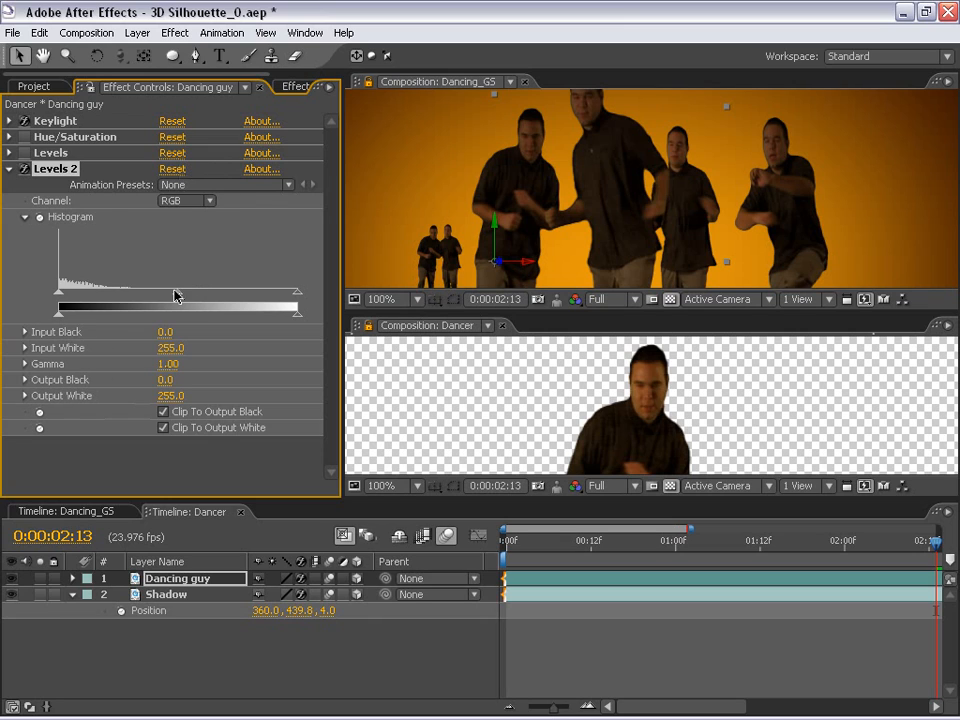
left_click_drag(297, 297, 252, 298)
mouse_move(150, 296)
left_mouse_down()
mouse_move(141, 297)
mouse_move(151, 296)
left_mouse_up()
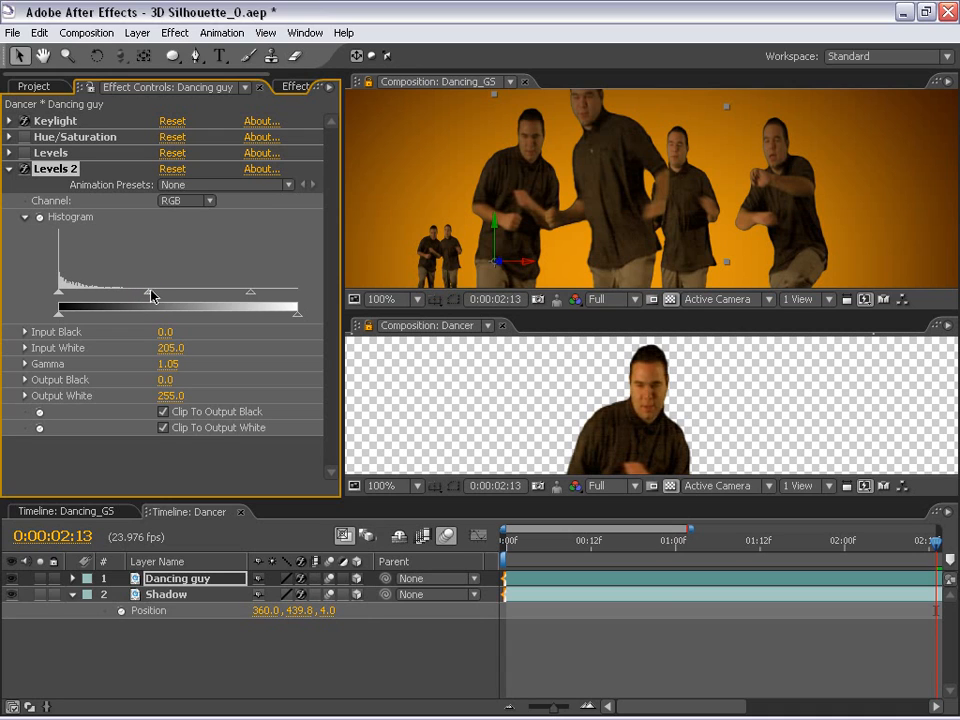
left_click_drag(59, 297, 69, 292)
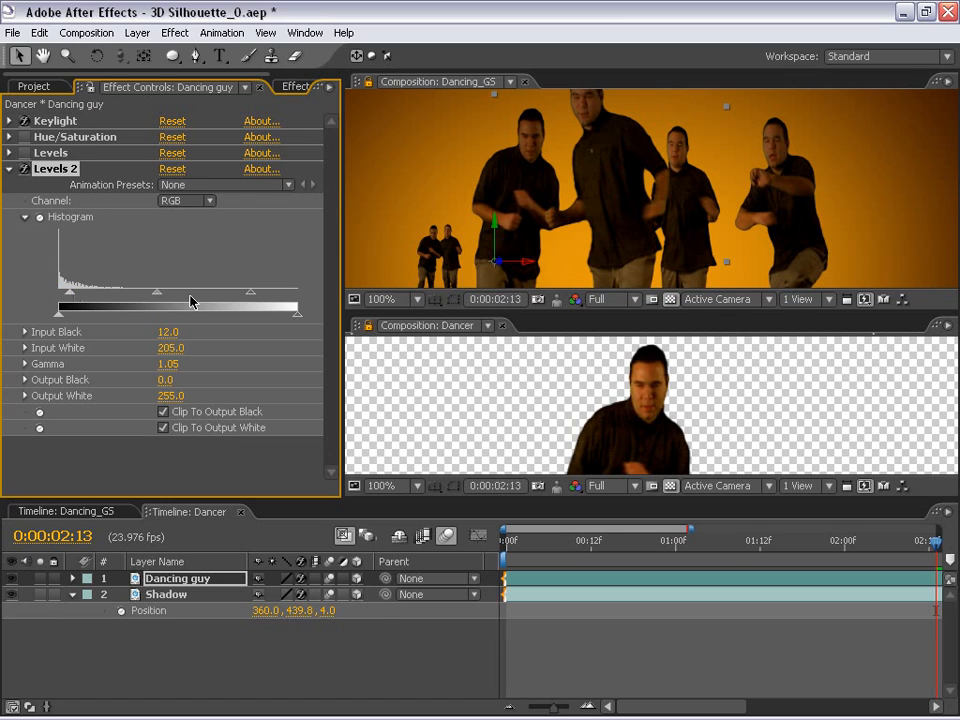
Step: Close the extra Dancer viewer and unlock the Dancing_GS viewer
scroll(582, 187, "down", 2)
left_click_drag(583, 225, 580, 184)
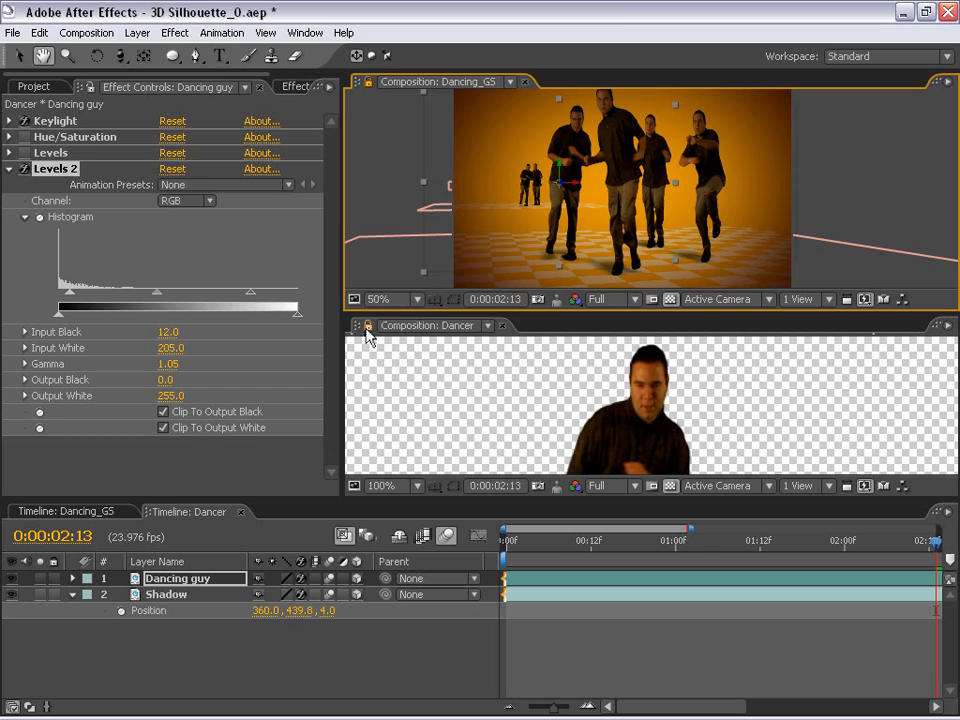
left_click(503, 327)
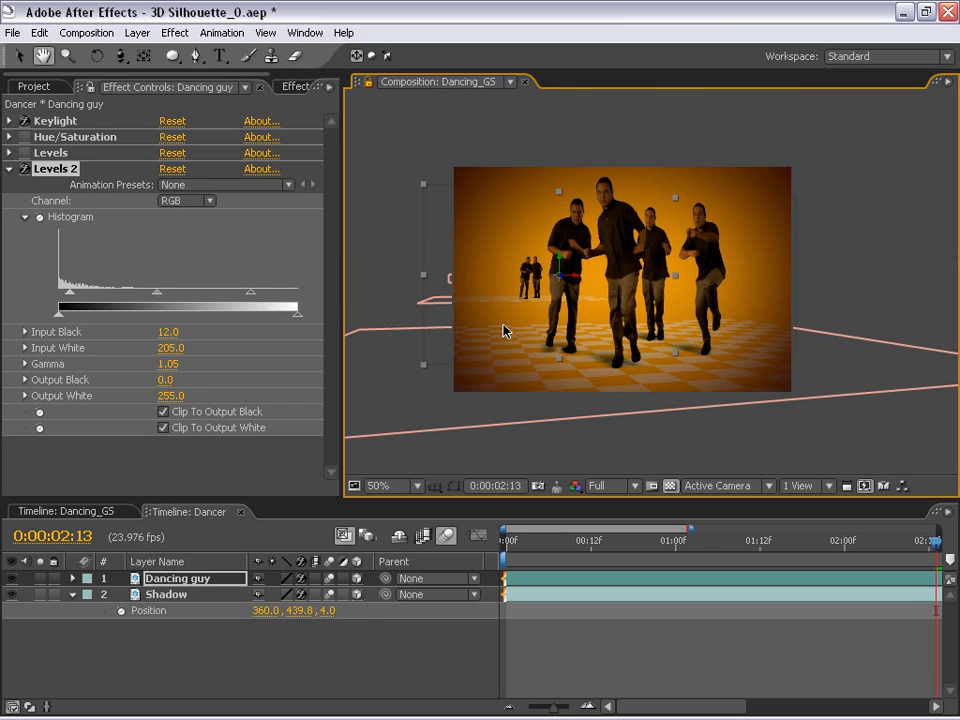
left_click(369, 84)
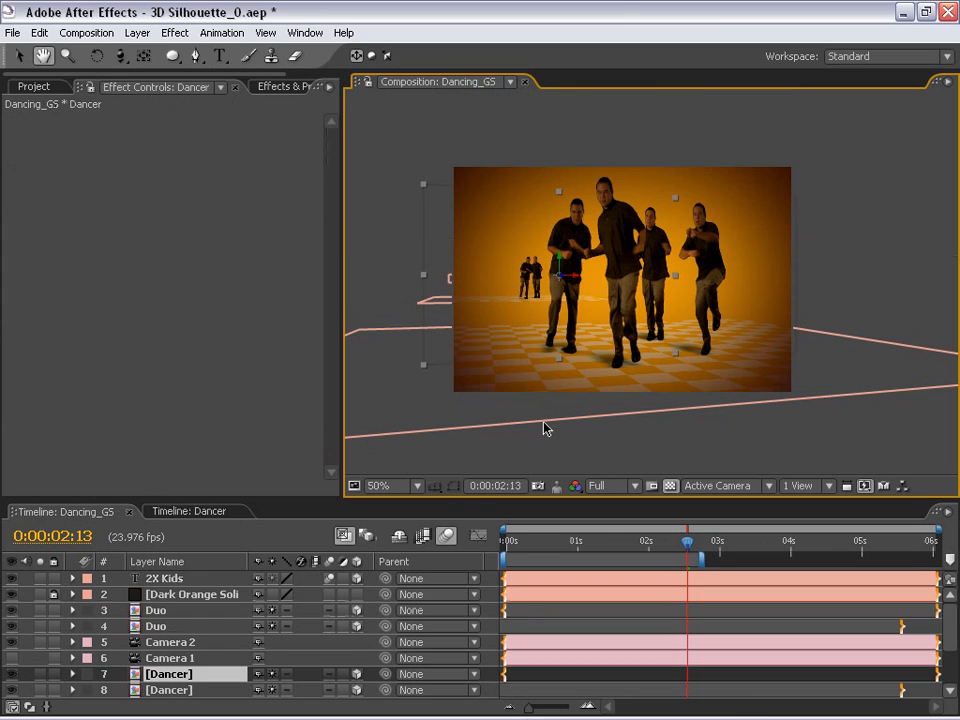
Step: Check the color-corrected dancers in Dancing_GS at 100%, return to 50% and enlarge the timeline area
key("period")
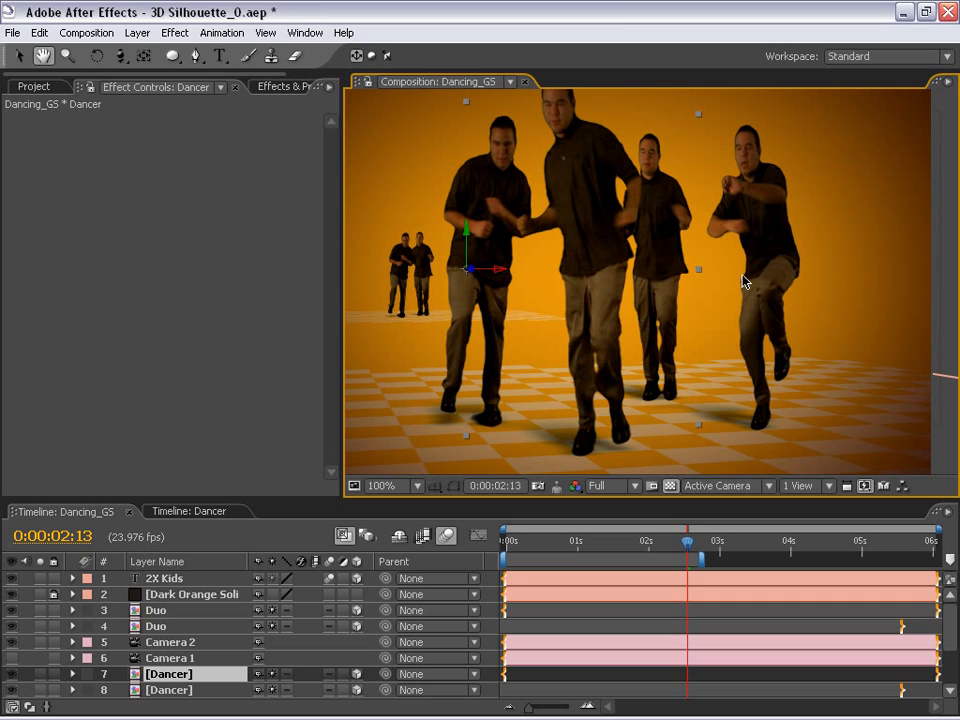
key("comma")
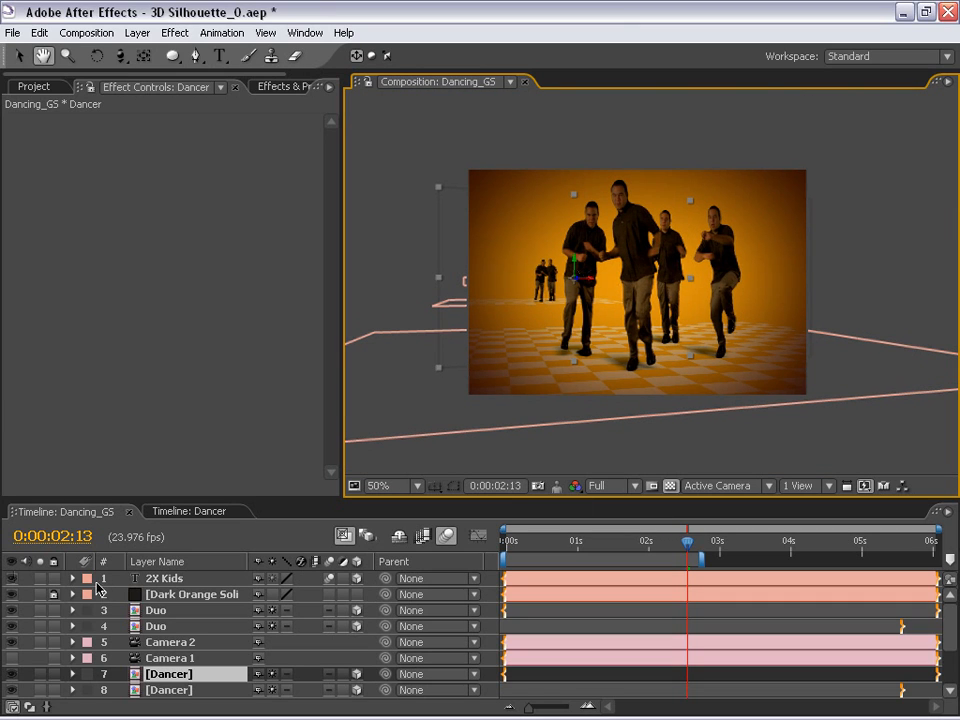
left_click_drag(157, 498, 157, 436)
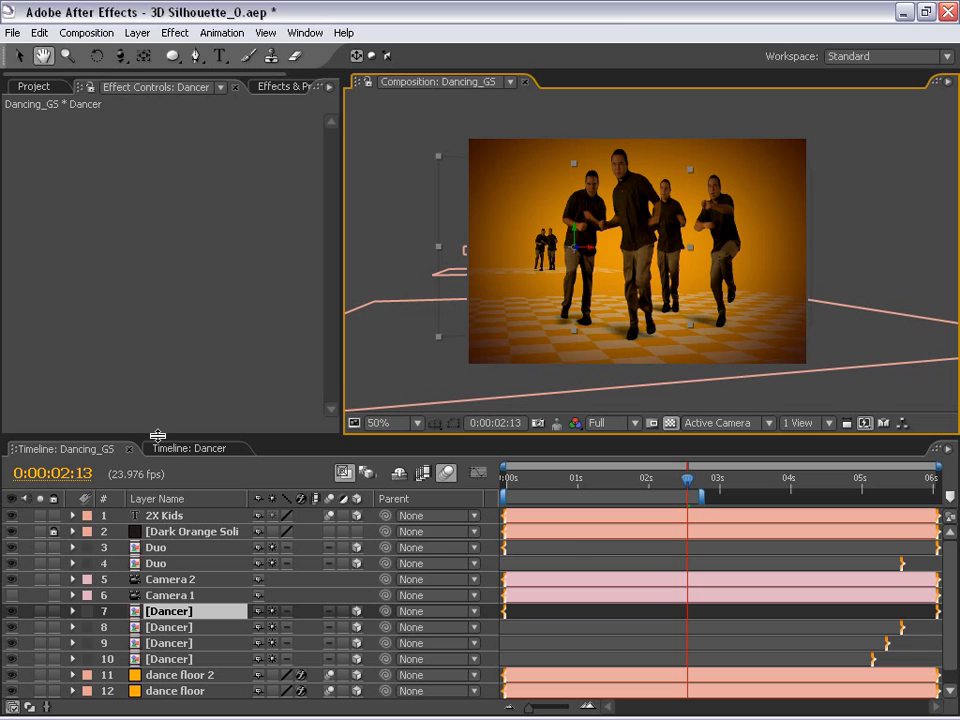
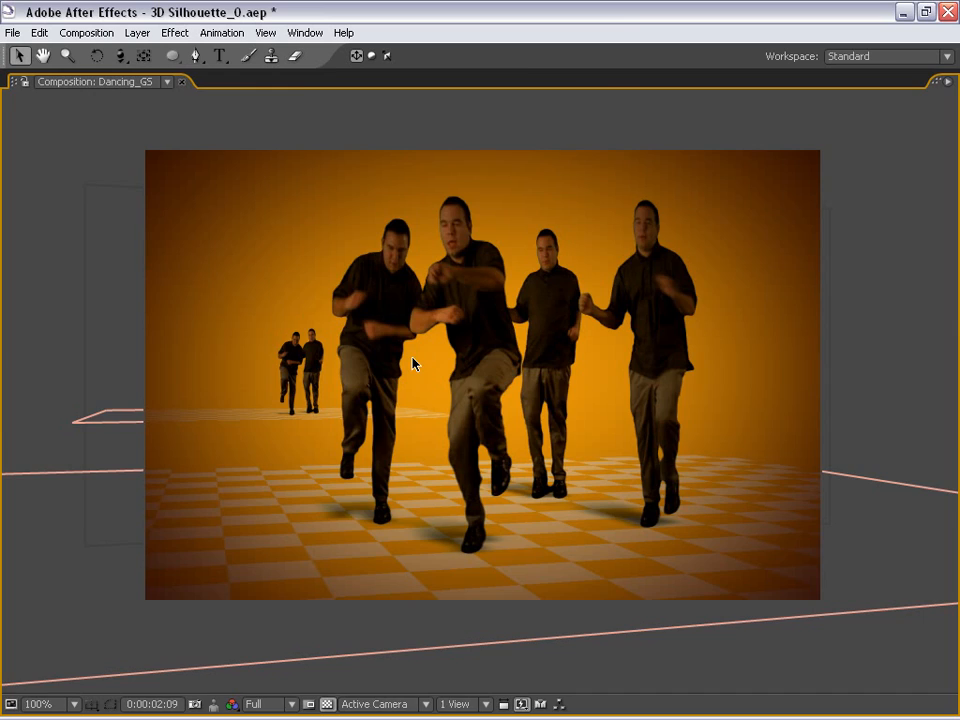
Step: Inspect the color-corrected dancers in the enlarged viewer at 0:00:02:09, then restore the panel layout at 50% zoom
key("grave")
key("grave")
left_click_drag(473, 403, 460, 394)
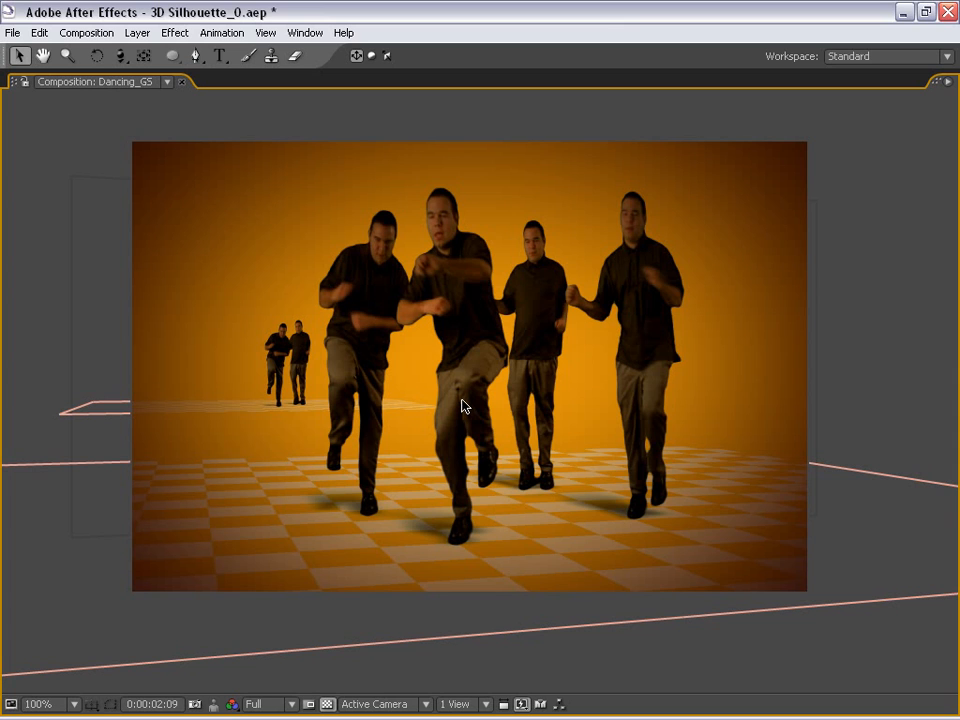
key("grave")
key("comma")
left_click_drag(648, 268, 609, 273)
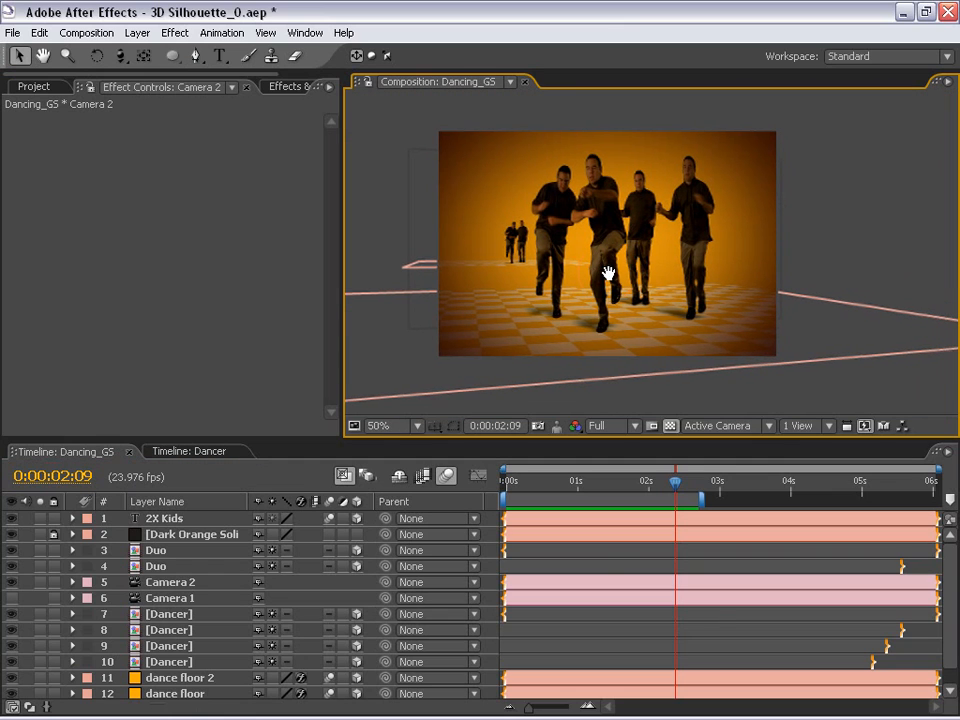
Step: At 0:00:02:14, orbit Camera 2 around the dancers so the distant duo sits between the foreground figures
left_click_drag(675, 480, 695, 515)
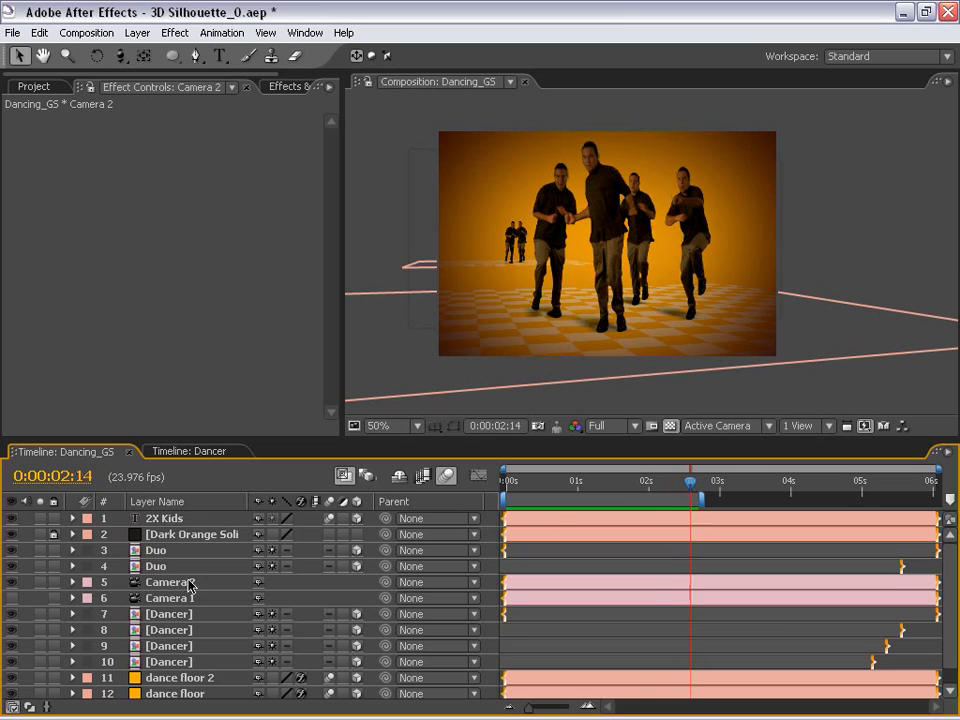
left_click(107, 585)
left_click(72, 582)
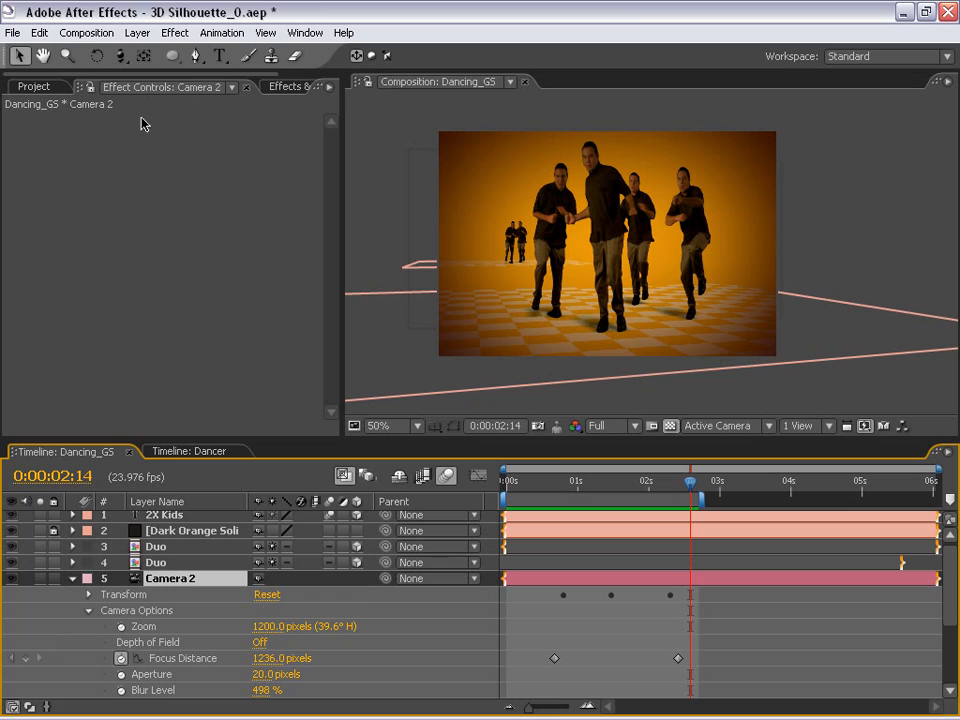
left_click_drag(120, 56, 124, 60)
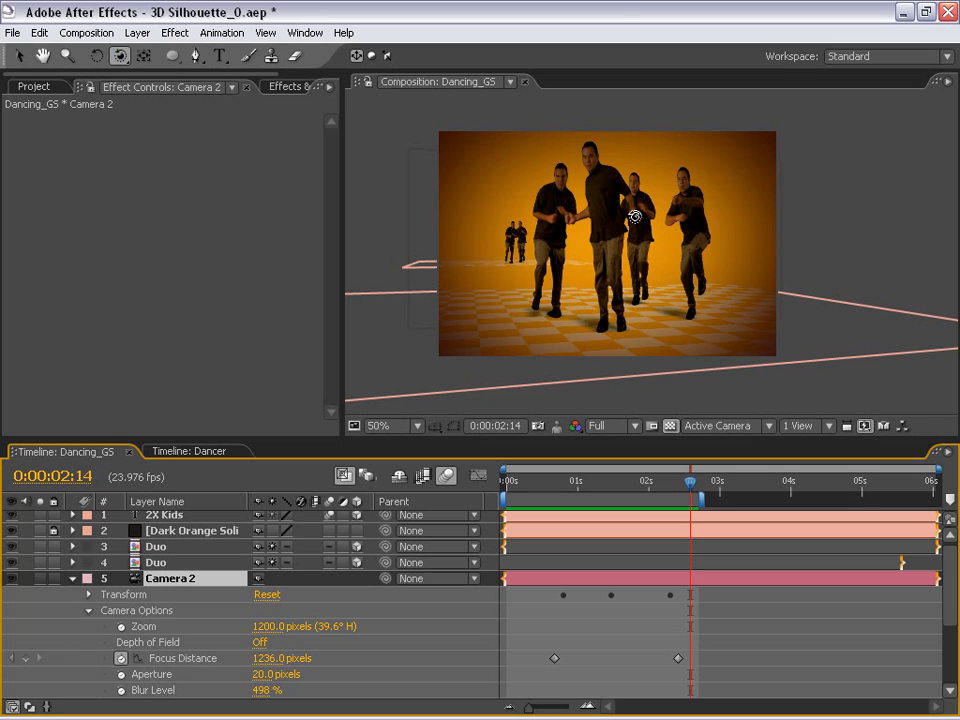
left_click_drag(628, 214, 589, 237)
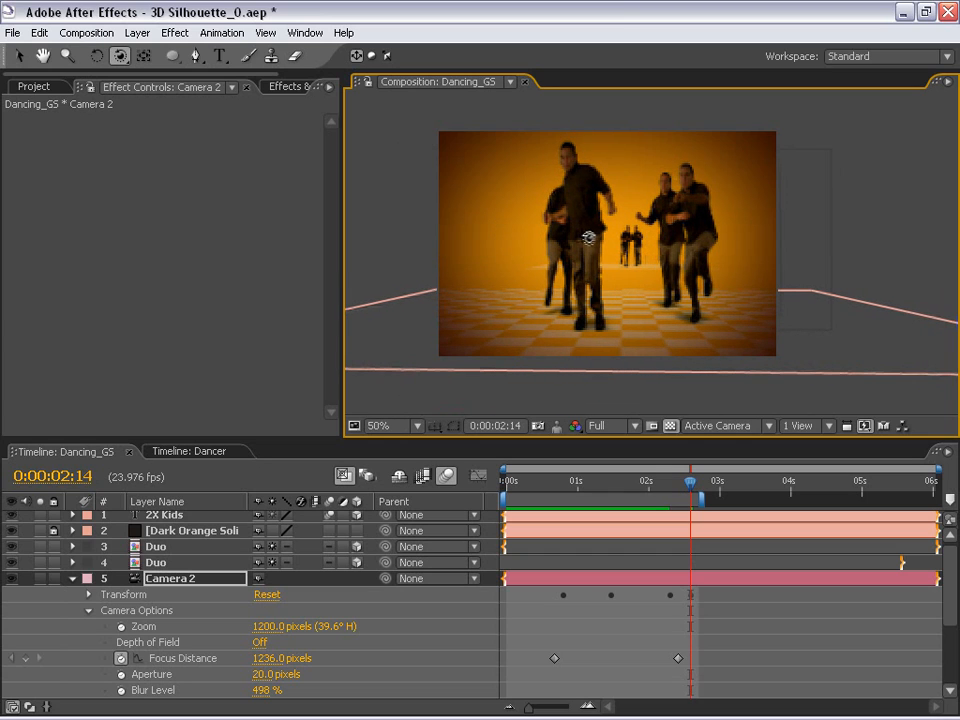
Step: Dolly Camera 2 forward past the foreground dancers toward the distant duo, then pull it back to frame the whole group
left_click_drag(122, 58, 210, 97)
left_click_drag(656, 272, 613, 41)
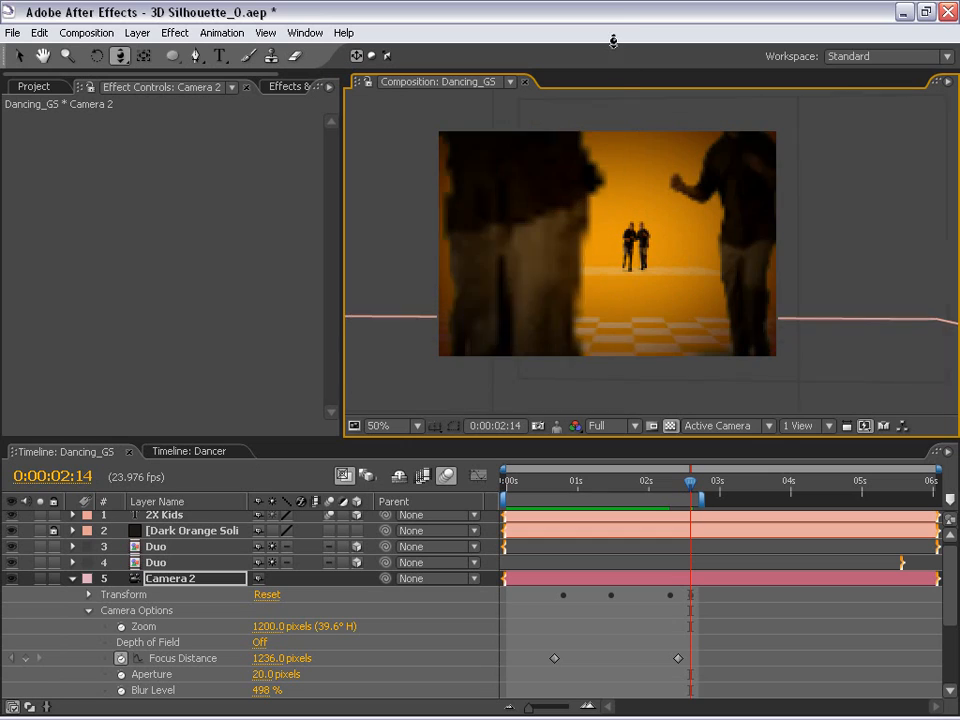
left_click_drag(658, 264, 589, 91)
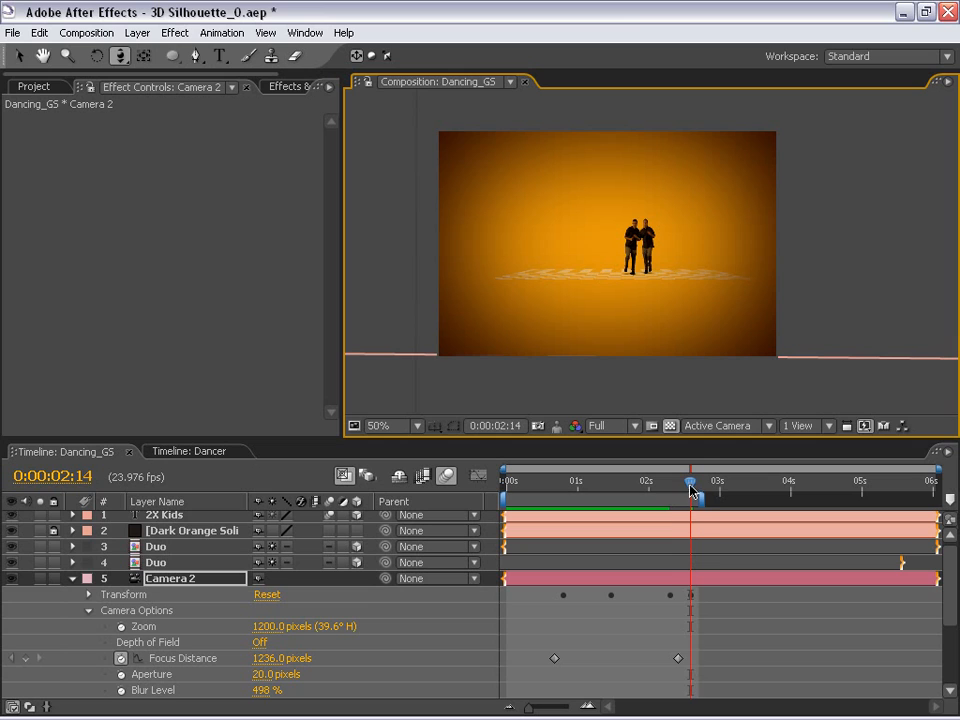
mouse_move(690, 488)
left_mouse_down()
mouse_move(659, 490)
mouse_move(694, 497)
left_mouse_up()
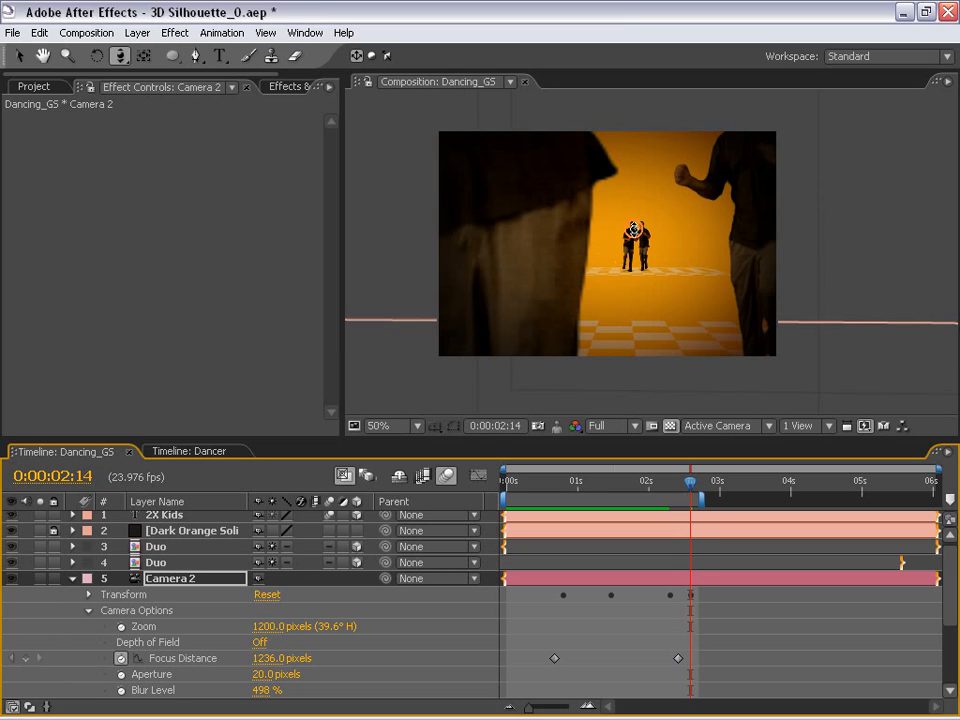
left_click_drag(632, 230, 625, 512)
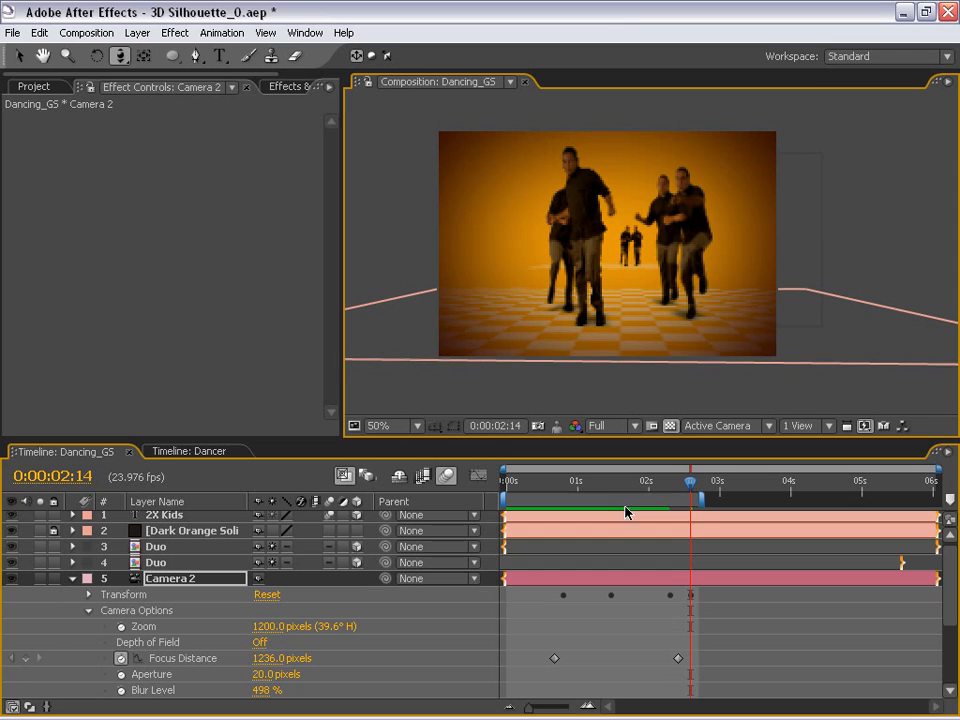
Step: Return to 0:00:02:09 and delete Camera 2's Point of Interest and Position keyframes at 0:00:02:14
left_click(750, 655)
key("v")
mouse_move(688, 480)
left_mouse_down()
mouse_move(588, 482)
mouse_move(675, 482)
left_mouse_up()
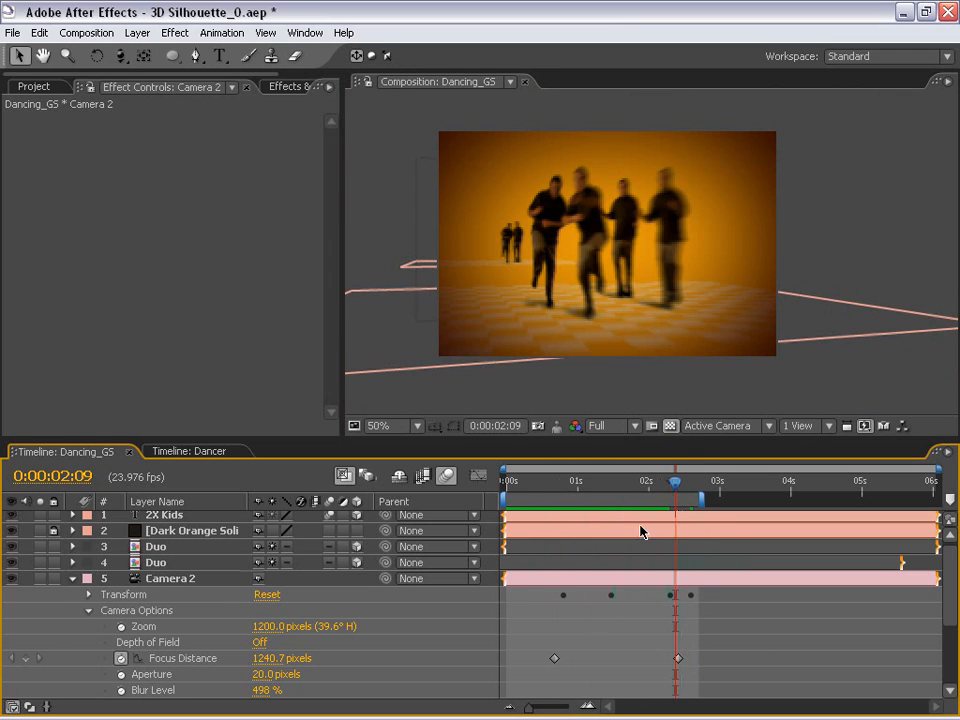
left_click(100, 597)
left_click_drag(702, 600, 684, 638)
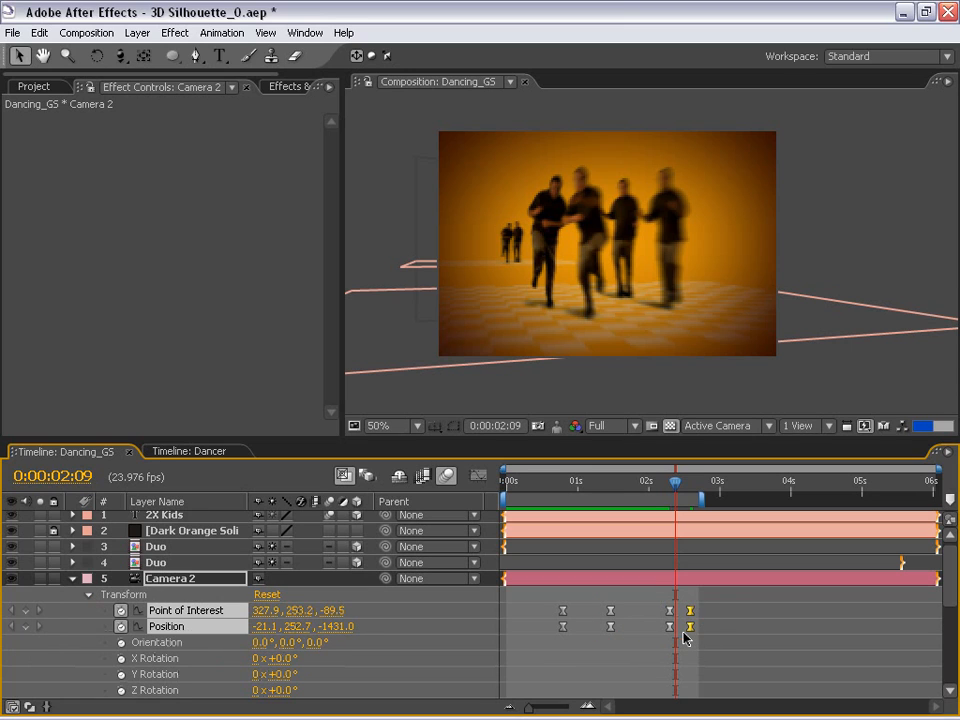
key("Delete")
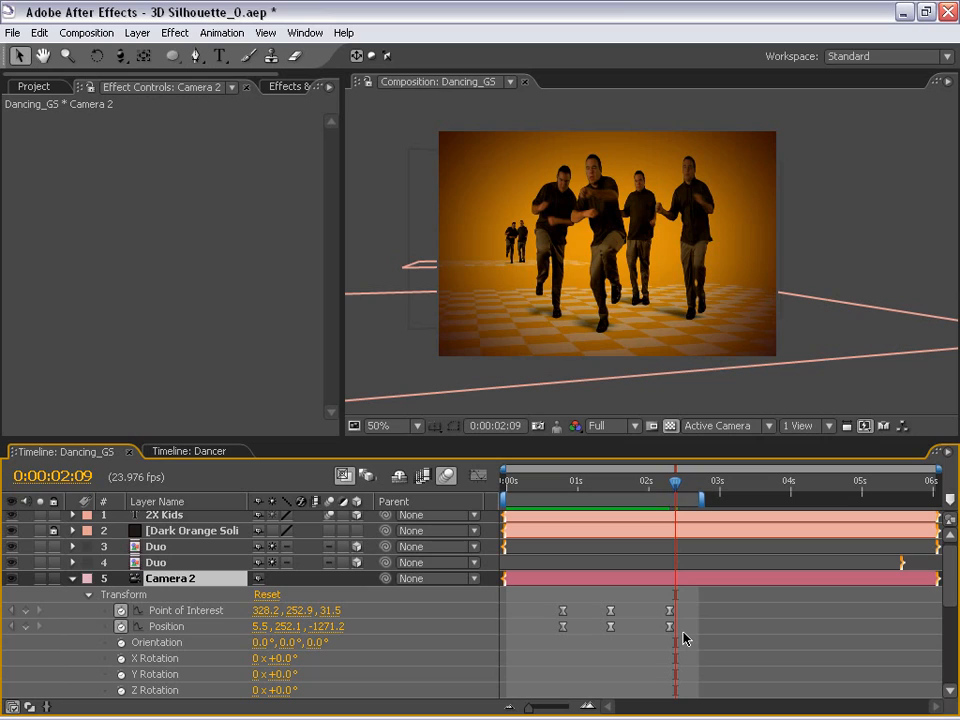